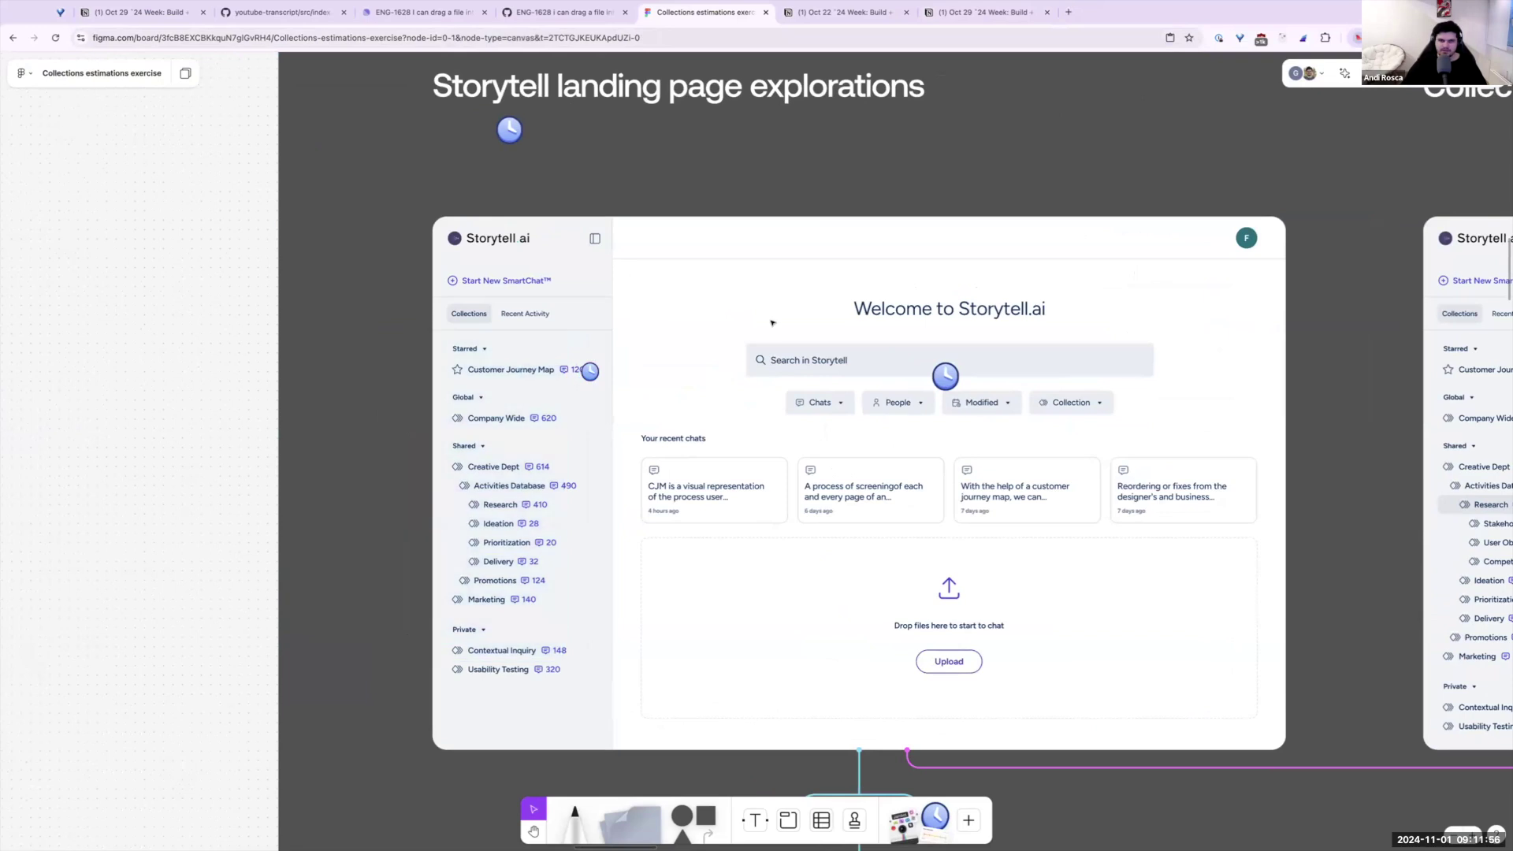
# Examine the first Storytell landing page mockup, including the clock marker on its search area and the link to Alt Landing
pyautogui.click(945, 370)
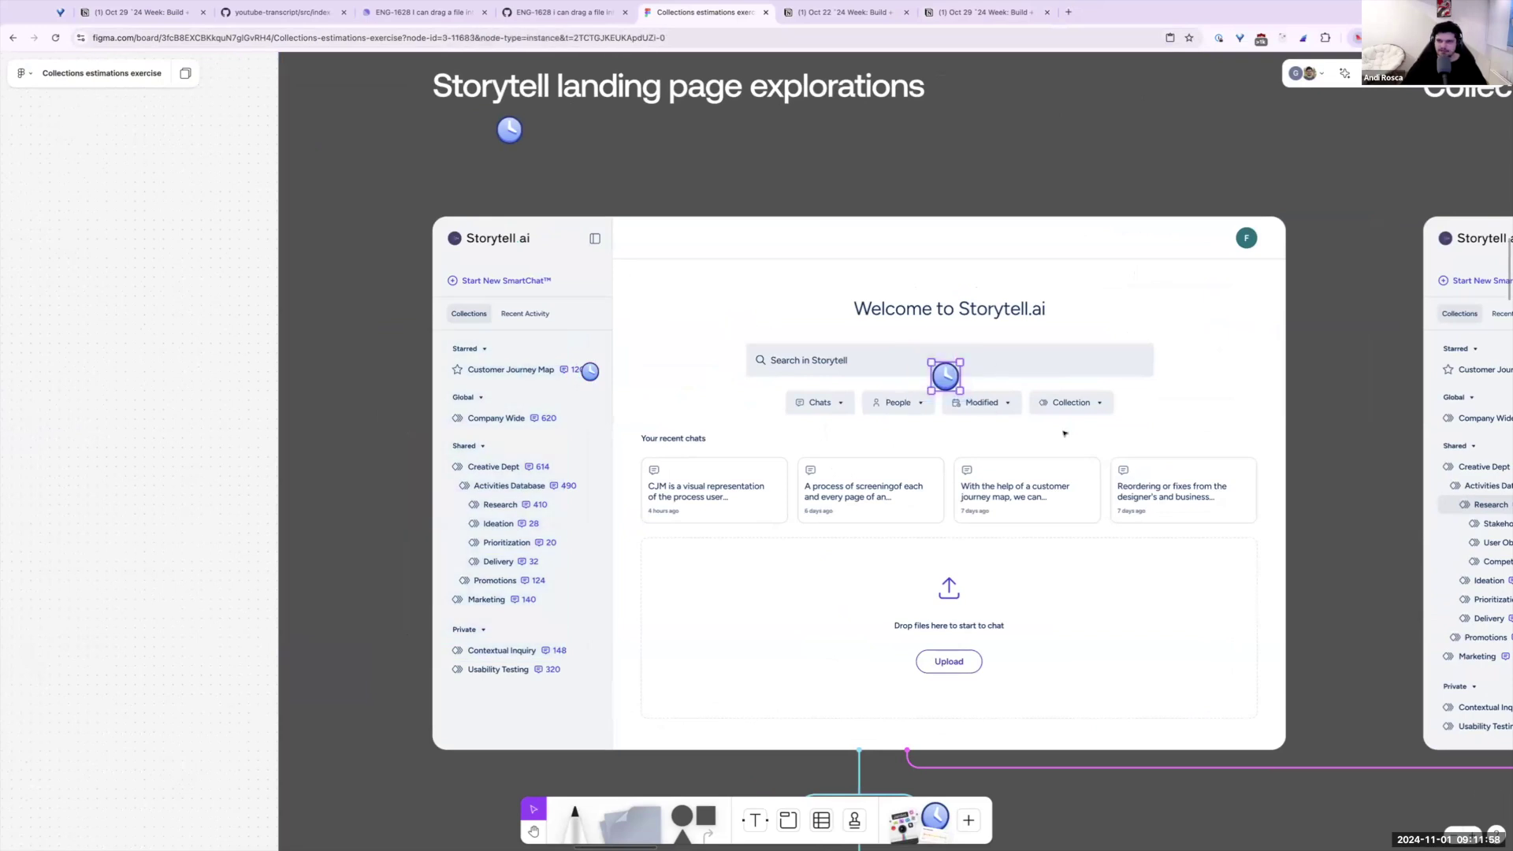
pyautogui.press('Escape')
pyautogui.hscroll(2, 814, 274)
pyautogui.scroll(-2, 814, 274)
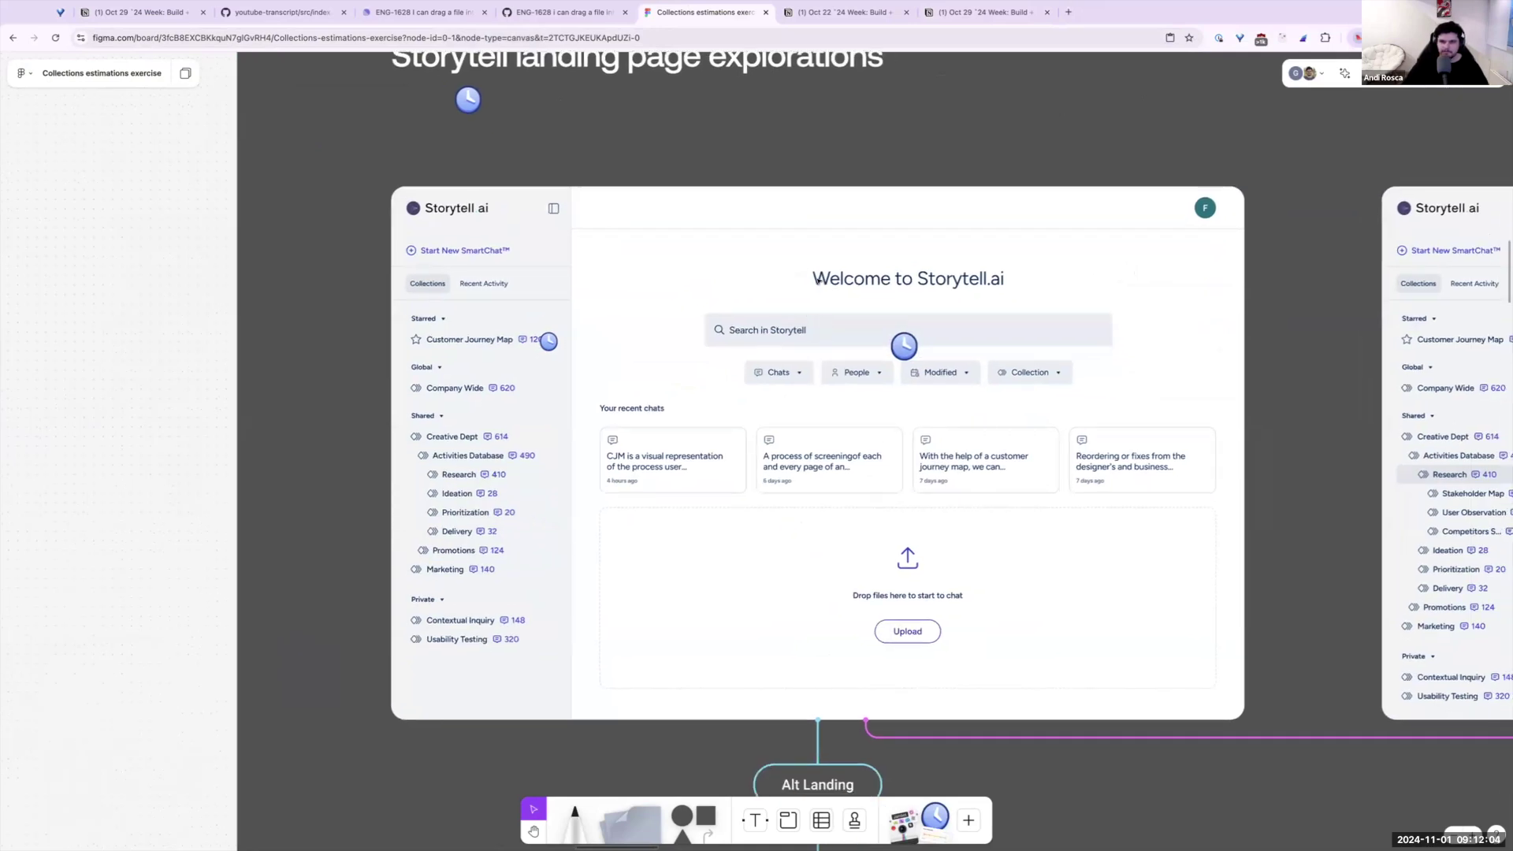
pyautogui.scroll(-5, 797, 318)
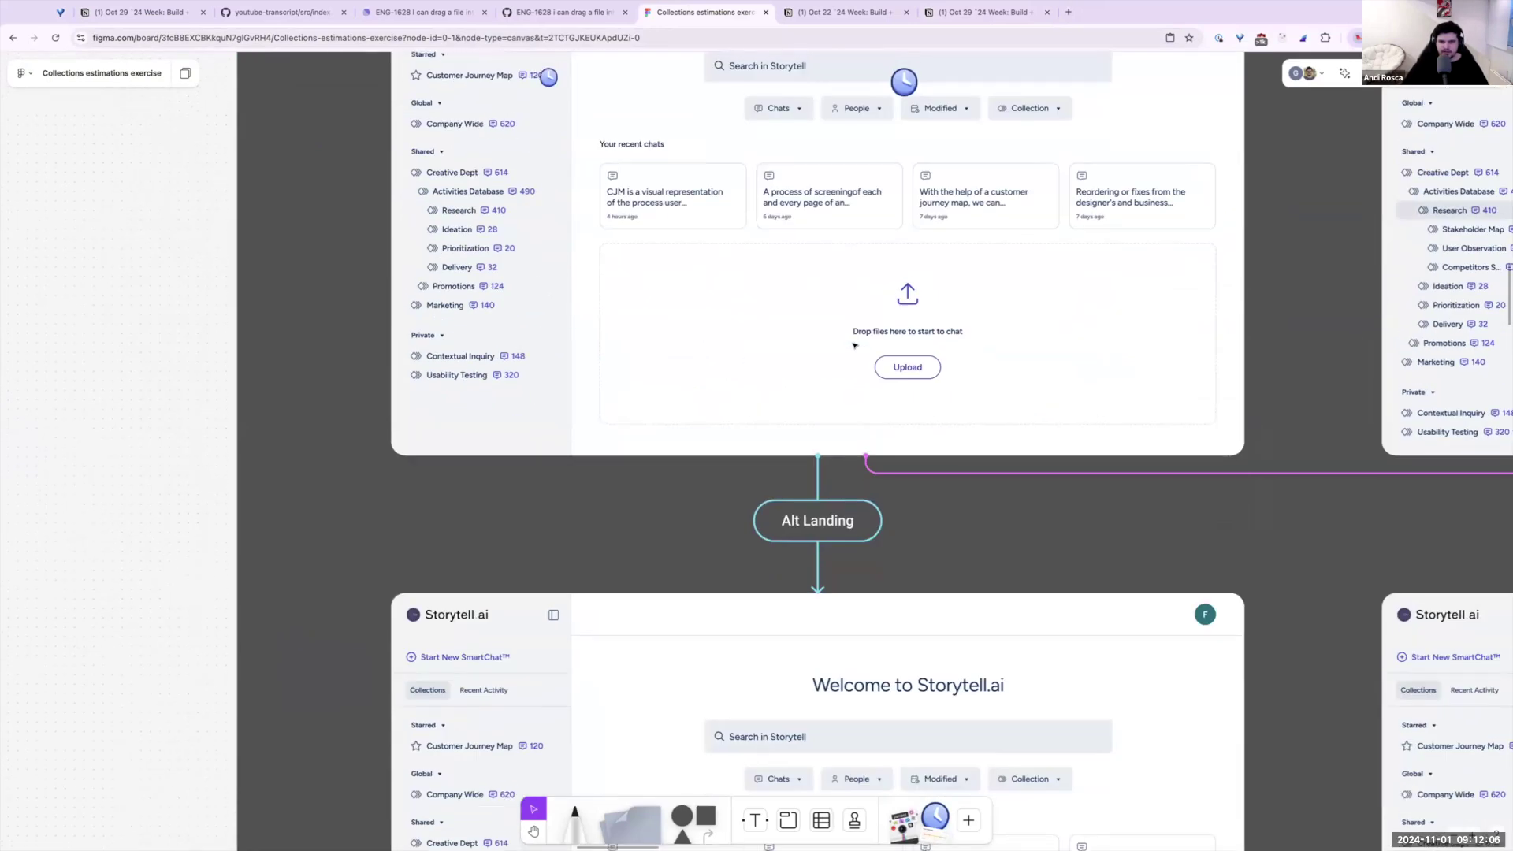
pyautogui.scroll(5, 1148, 396)
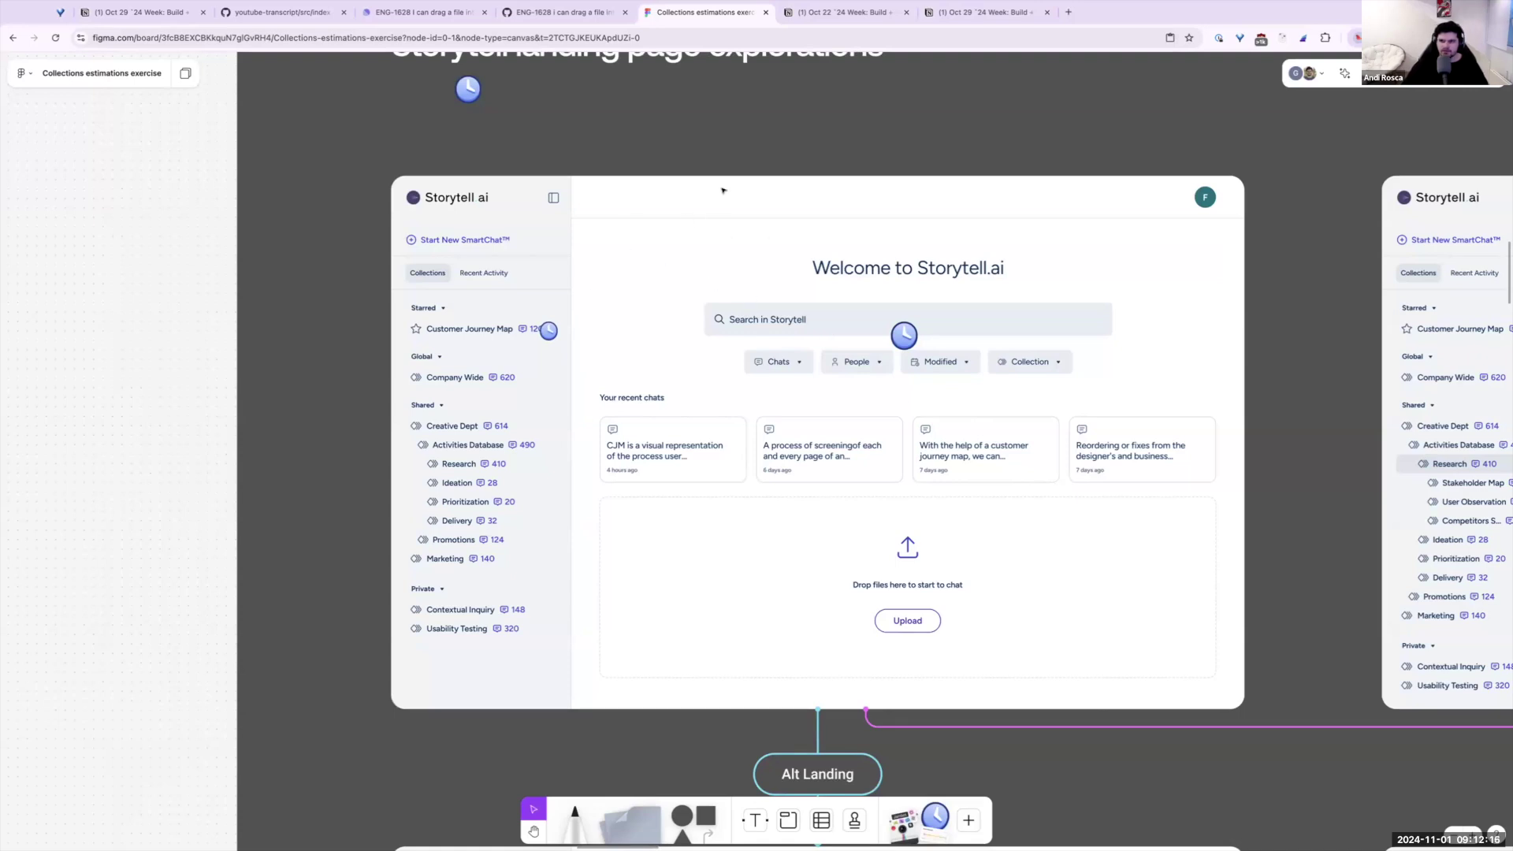
pyautogui.scroll(-1, 709, 168)
pyautogui.scroll(-3, 709, 168)
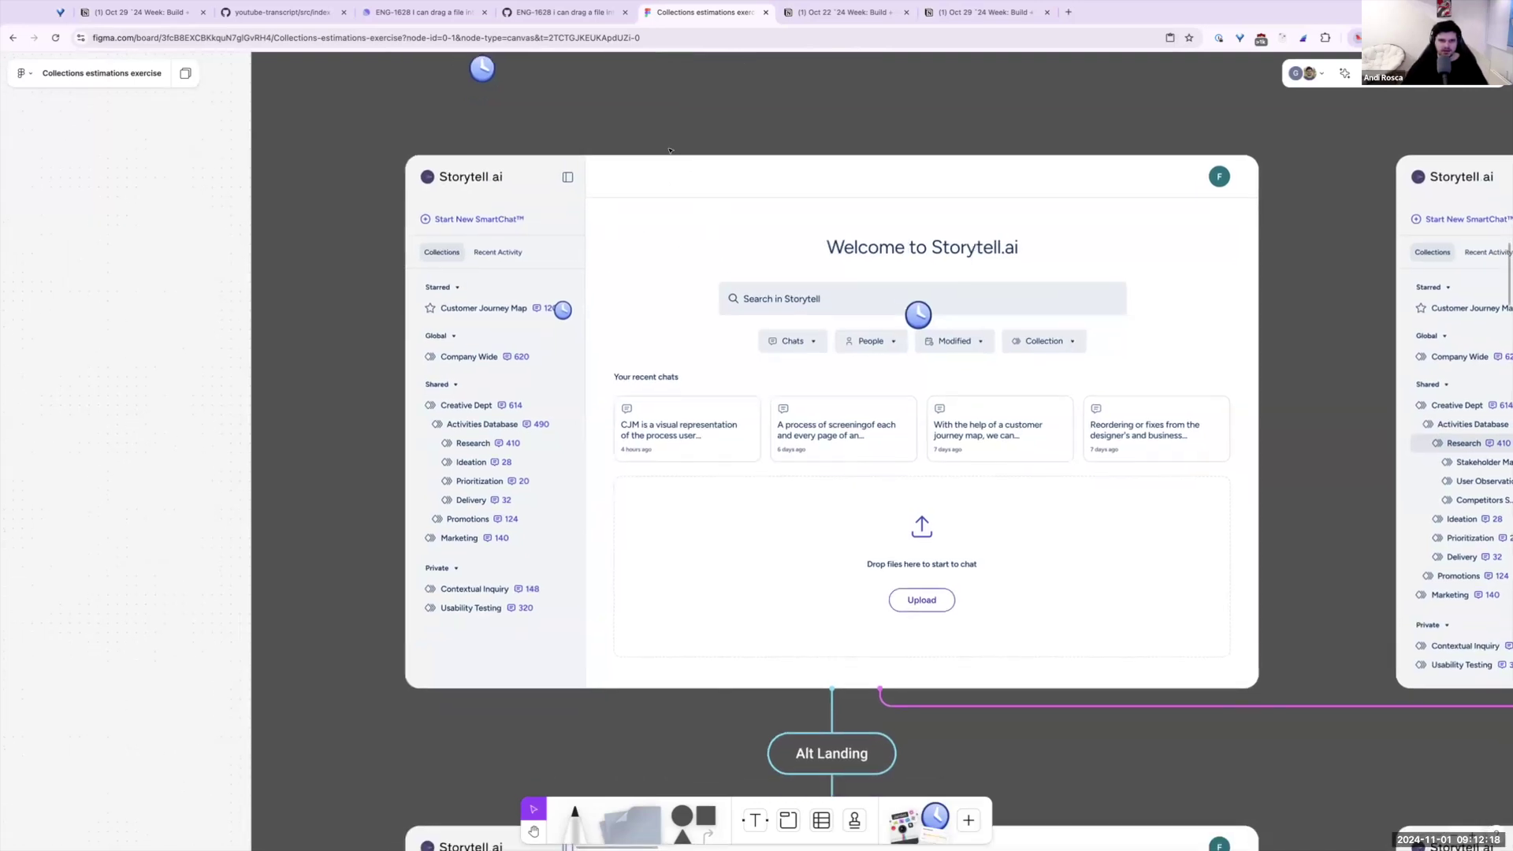
pyautogui.scroll(1, 694, 147)
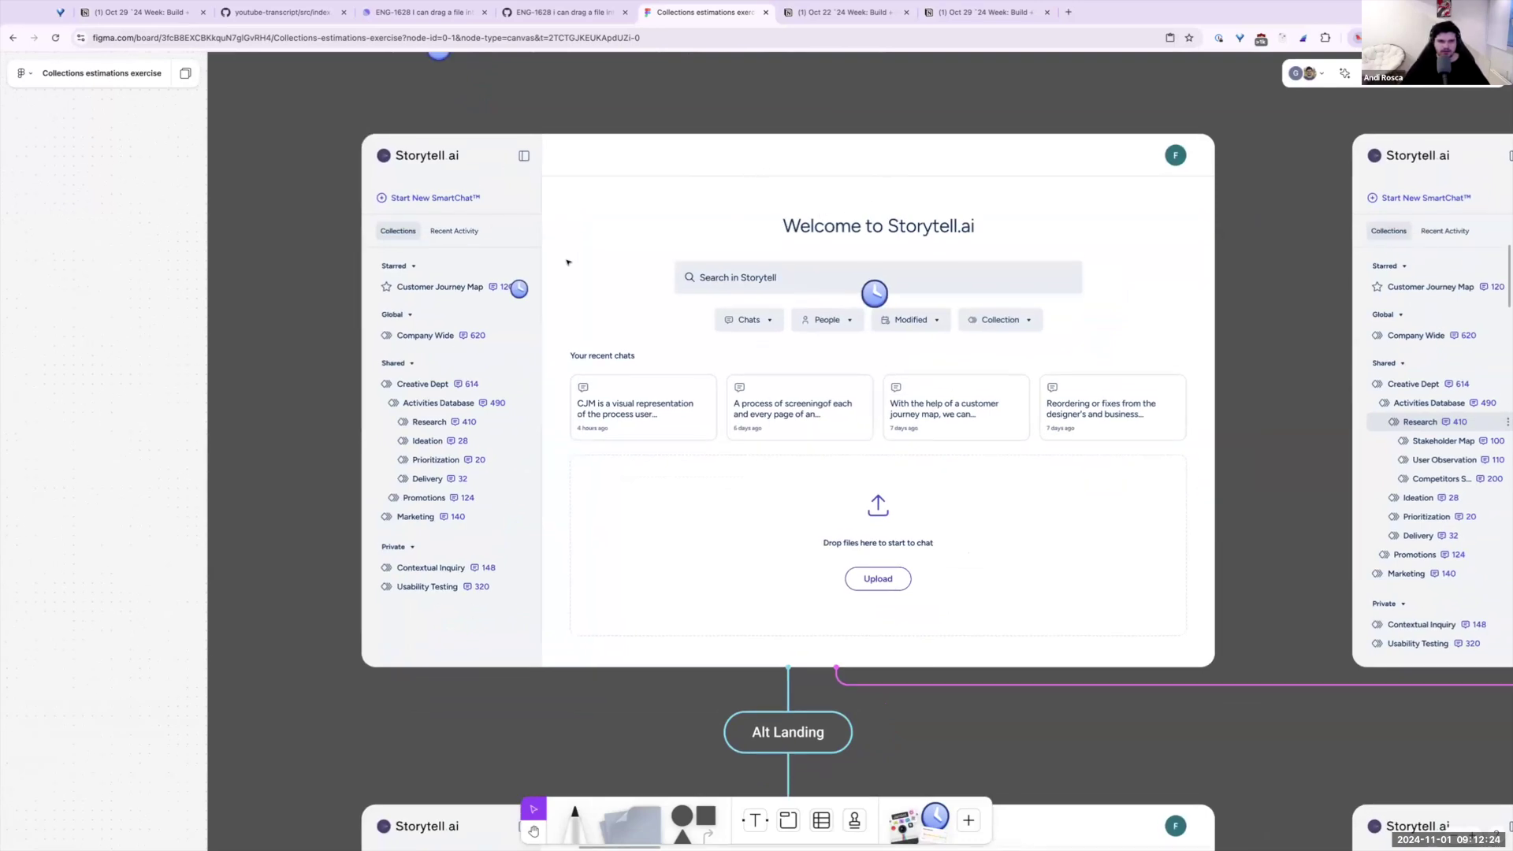
# Examine the collections sidebar of the first landing page mockup, including the clock marker beside Customer Journey Map
pyautogui.moveTo(315, 227); pyautogui.dragTo(549, 692)
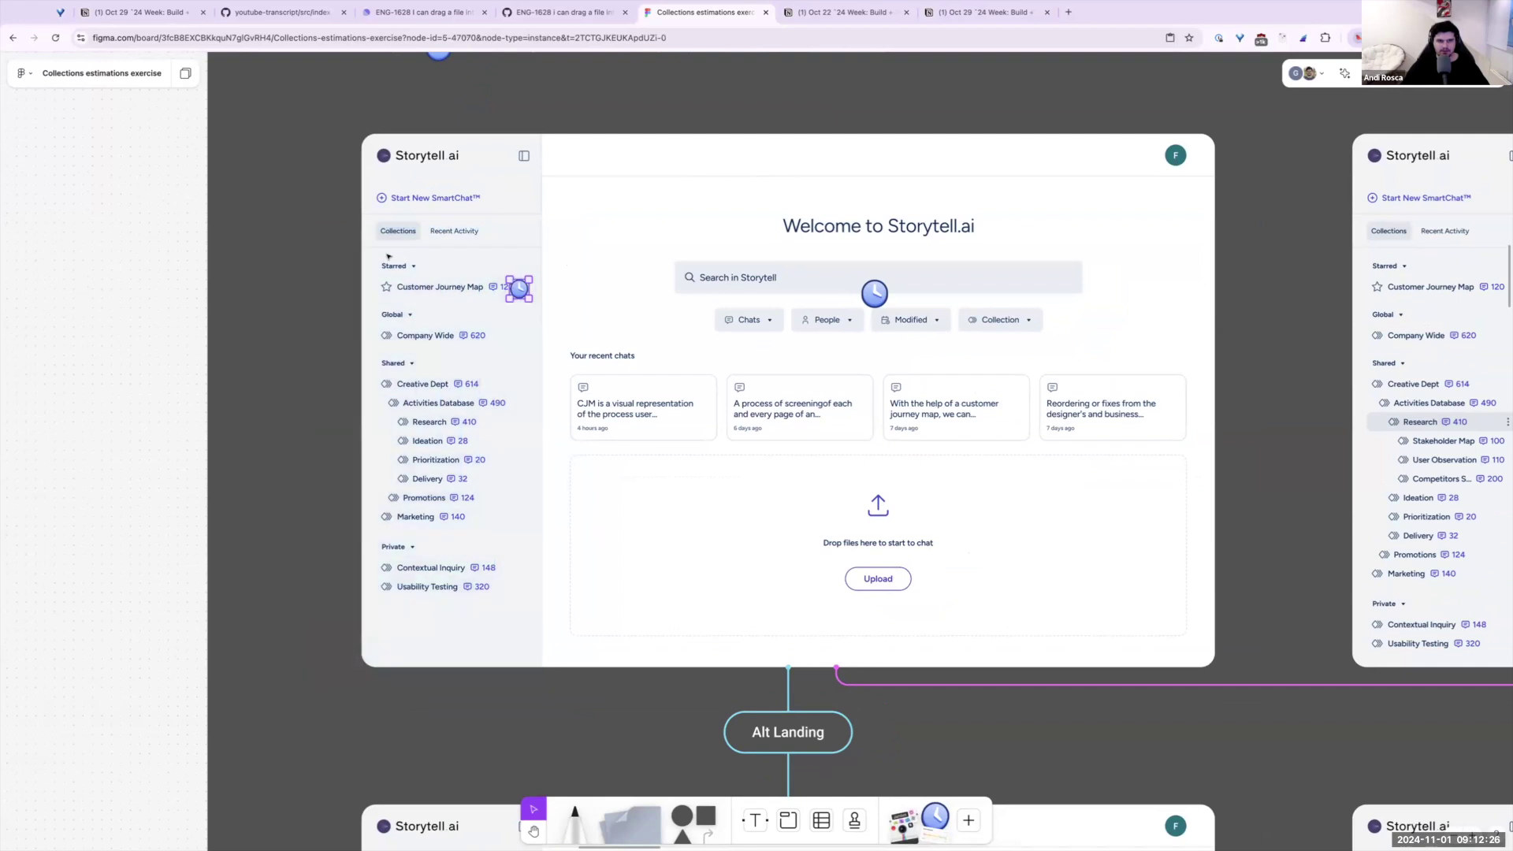
pyautogui.press('Escape')
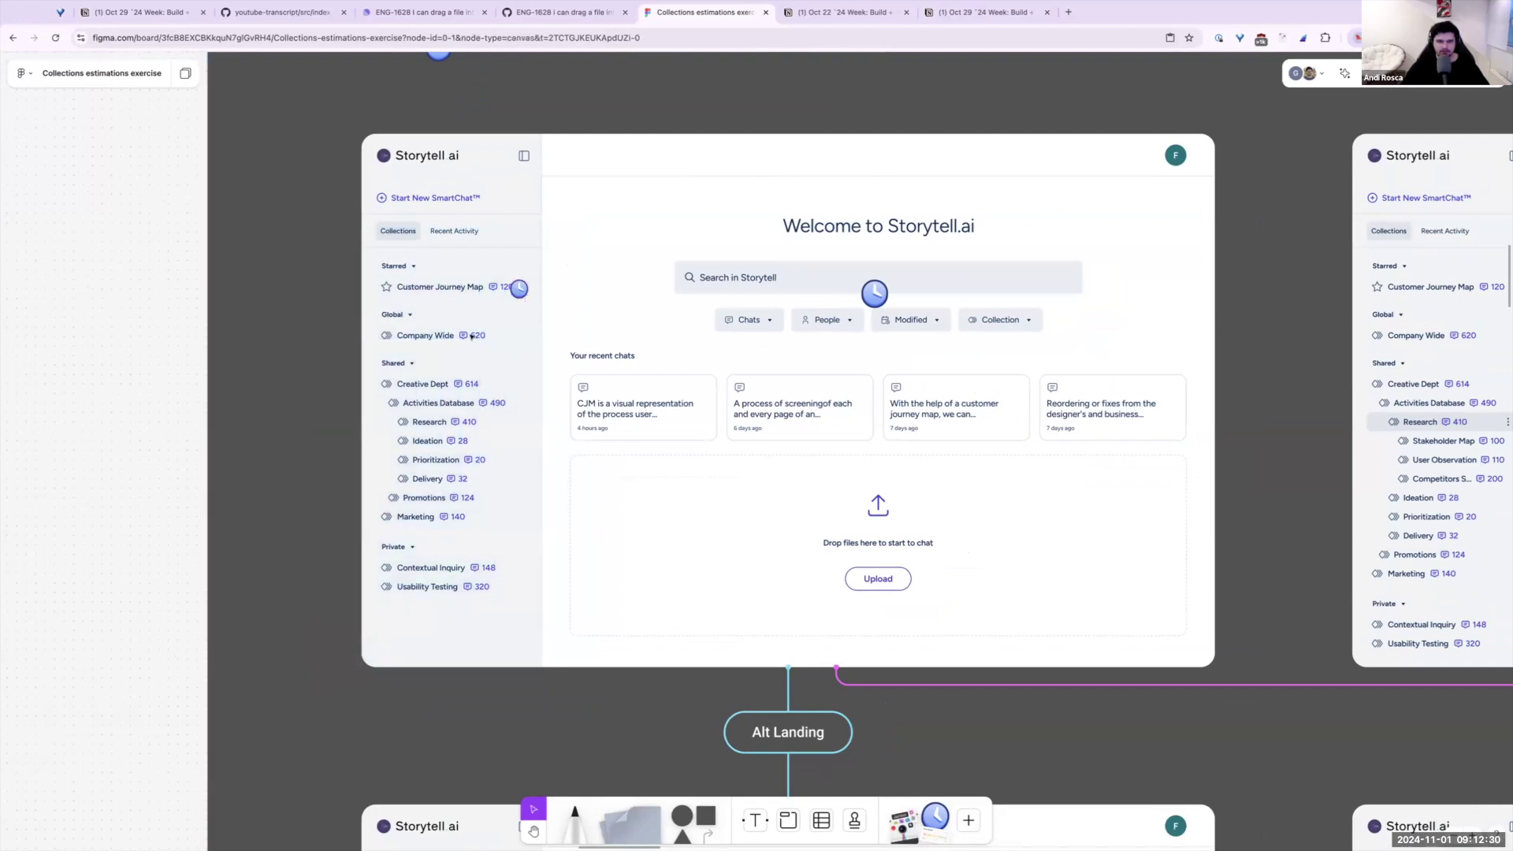
pyautogui.moveTo(298, 175); pyautogui.dragTo(565, 664)
pyautogui.press('Escape')
pyautogui.hscroll(3, 689, 356)
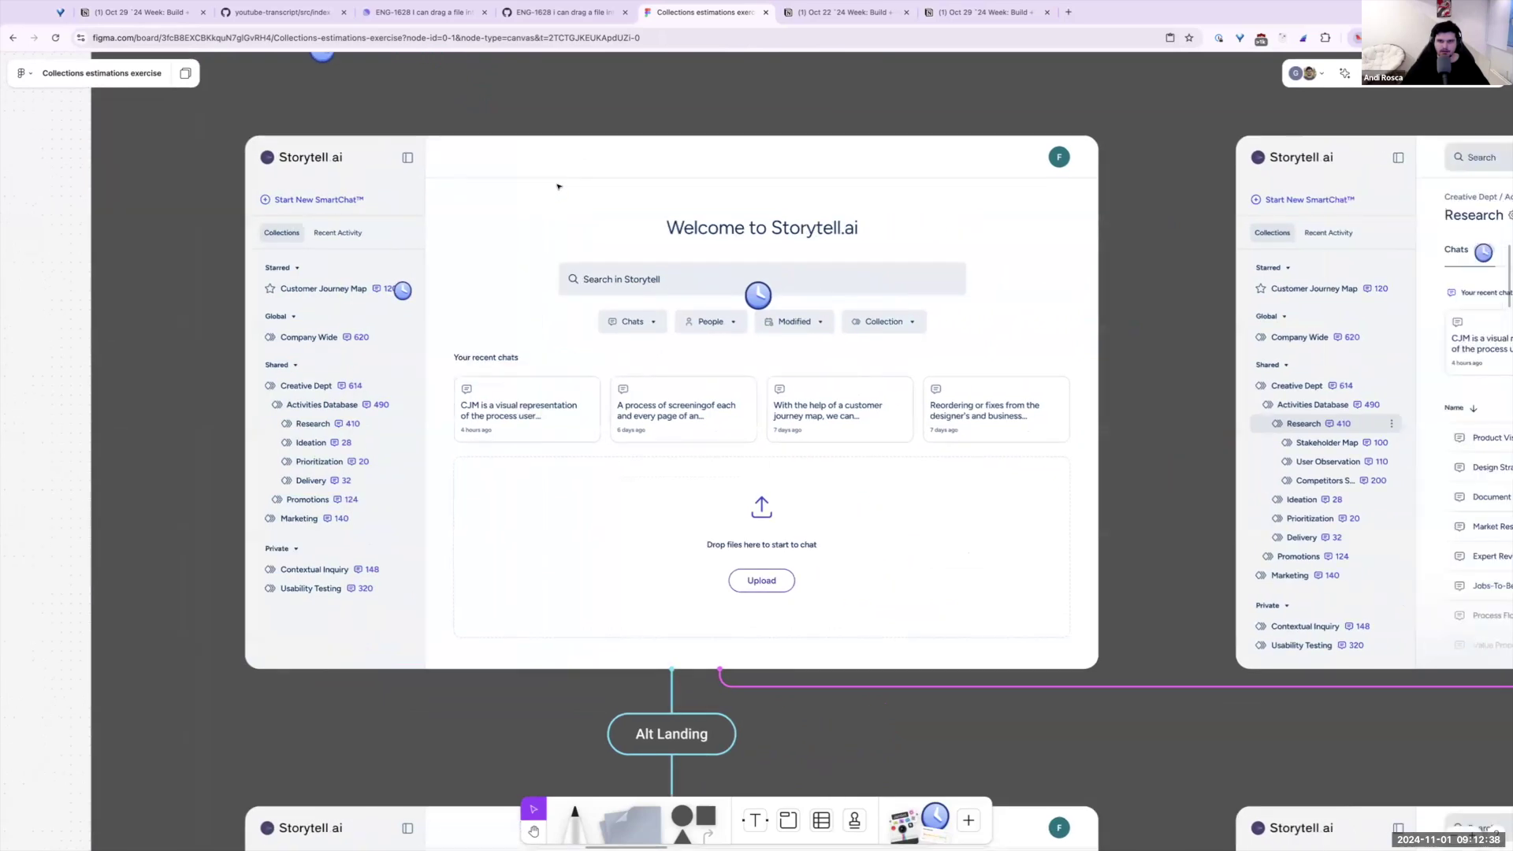
# Examine the first landing page mockup's welcome heading, search bar with filters, recent chats and file drop area
pyautogui.moveTo(511, 172); pyautogui.dragTo(544, 245)
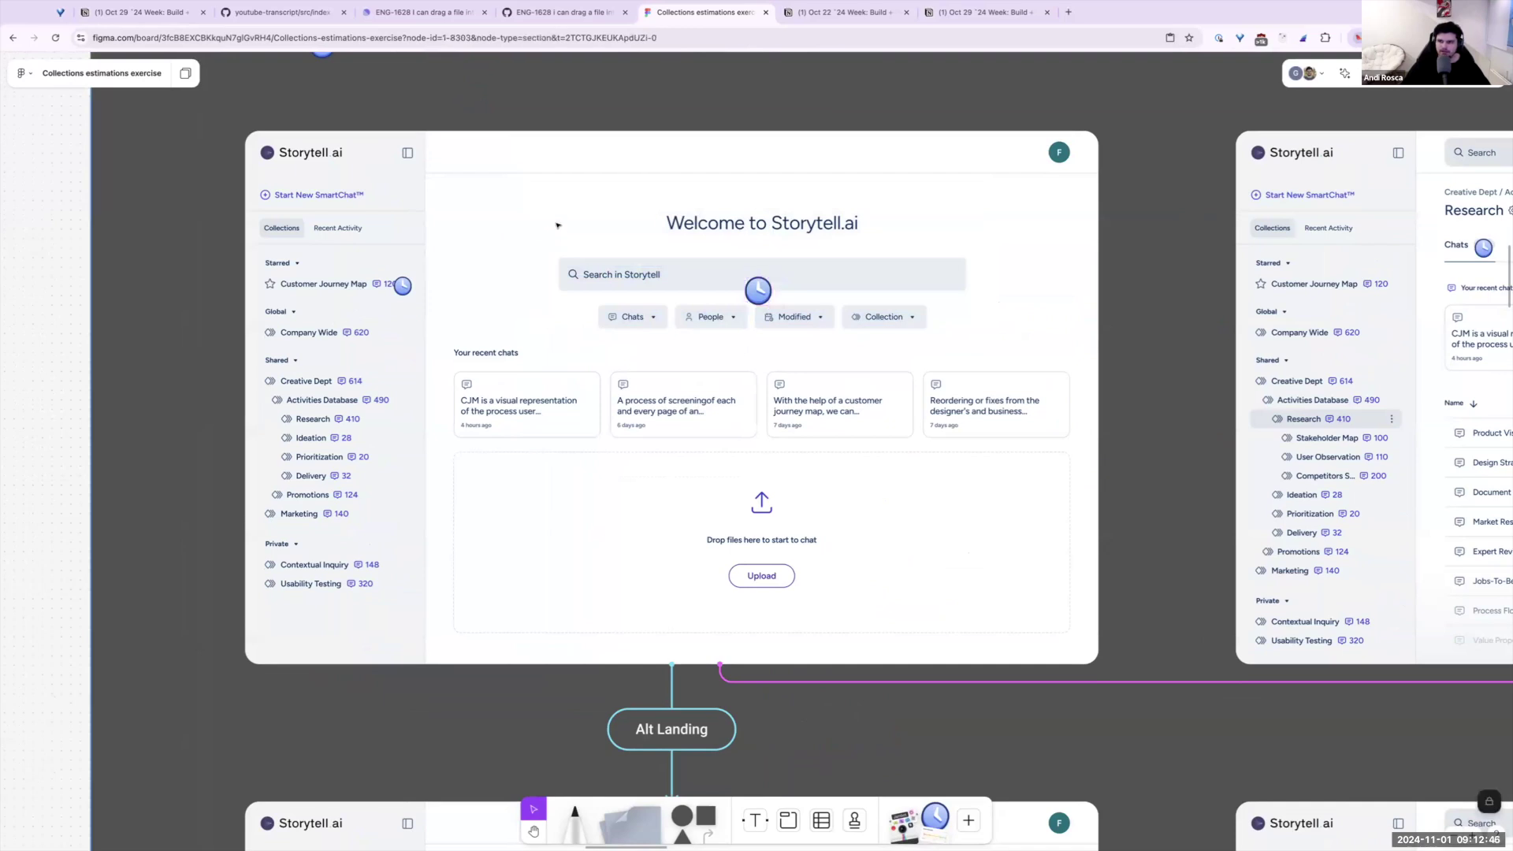
pyautogui.moveTo(572, 229)
pyautogui.mouseDown()
pyautogui.moveTo(1016, 344)
pyautogui.moveTo(990, 344)
pyautogui.mouseUp()
pyautogui.scroll(1, 574, 260)
pyautogui.click(575, 243)
pyautogui.moveTo(526, 243); pyautogui.dragTo(1013, 349)
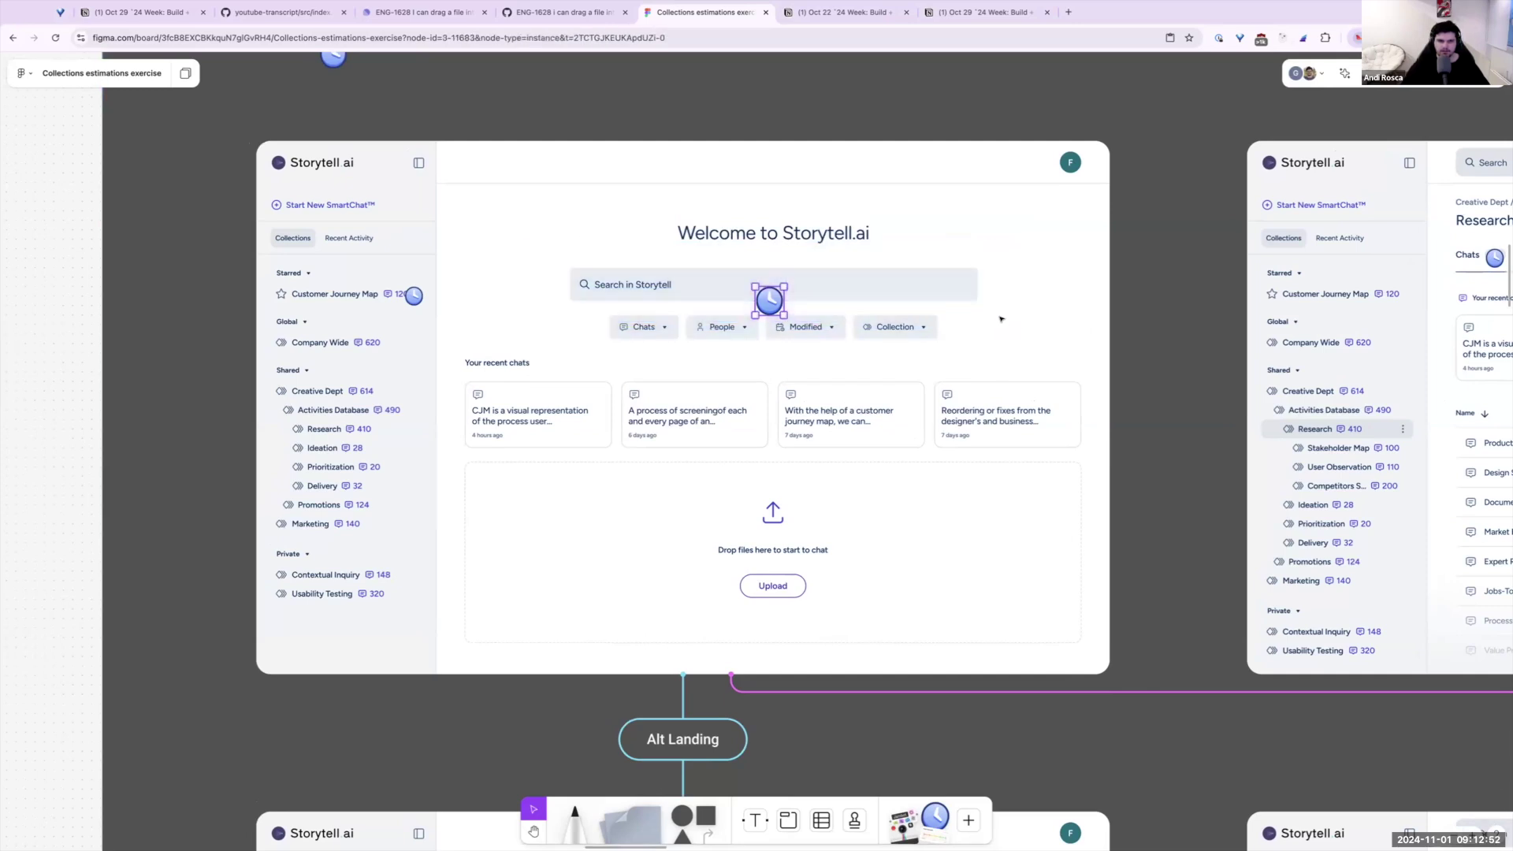
pyautogui.scroll(-2, 1001, 318)
pyautogui.moveTo(448, 324)
pyautogui.mouseDown()
pyautogui.moveTo(1107, 435)
pyautogui.moveTo(461, 312)
pyautogui.mouseUp()
pyautogui.moveTo(461, 420); pyautogui.dragTo(1206, 631)
pyautogui.scroll(-2, 851, 477)
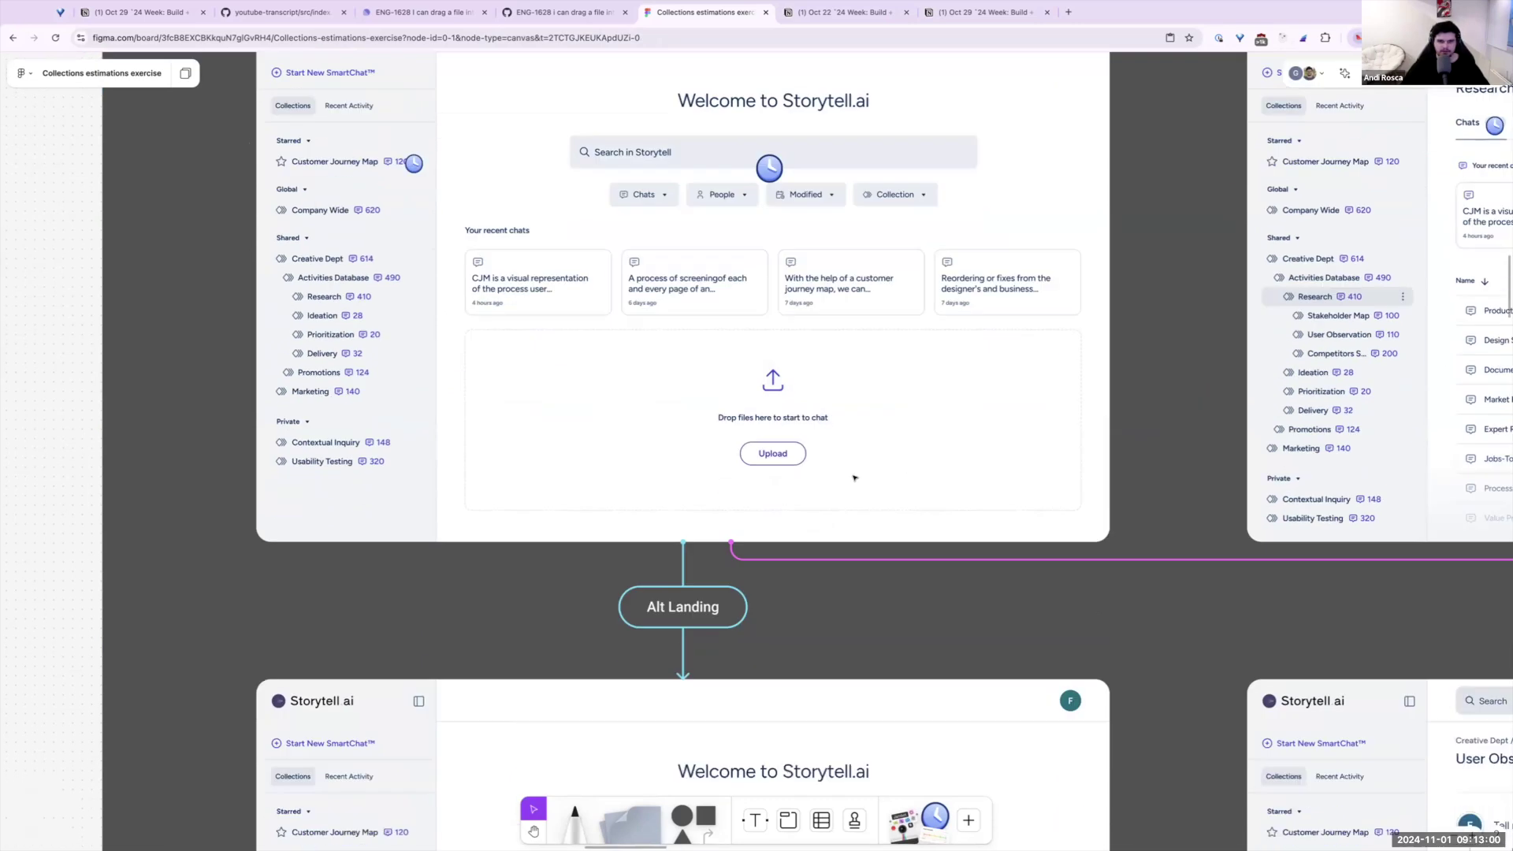
# Survey the Collections section's mockups, including the Alt Landing variant with Dynamic SmartChats
pyautogui.scroll(-6, 851, 476)
pyautogui.scroll(-2, 926, 459)
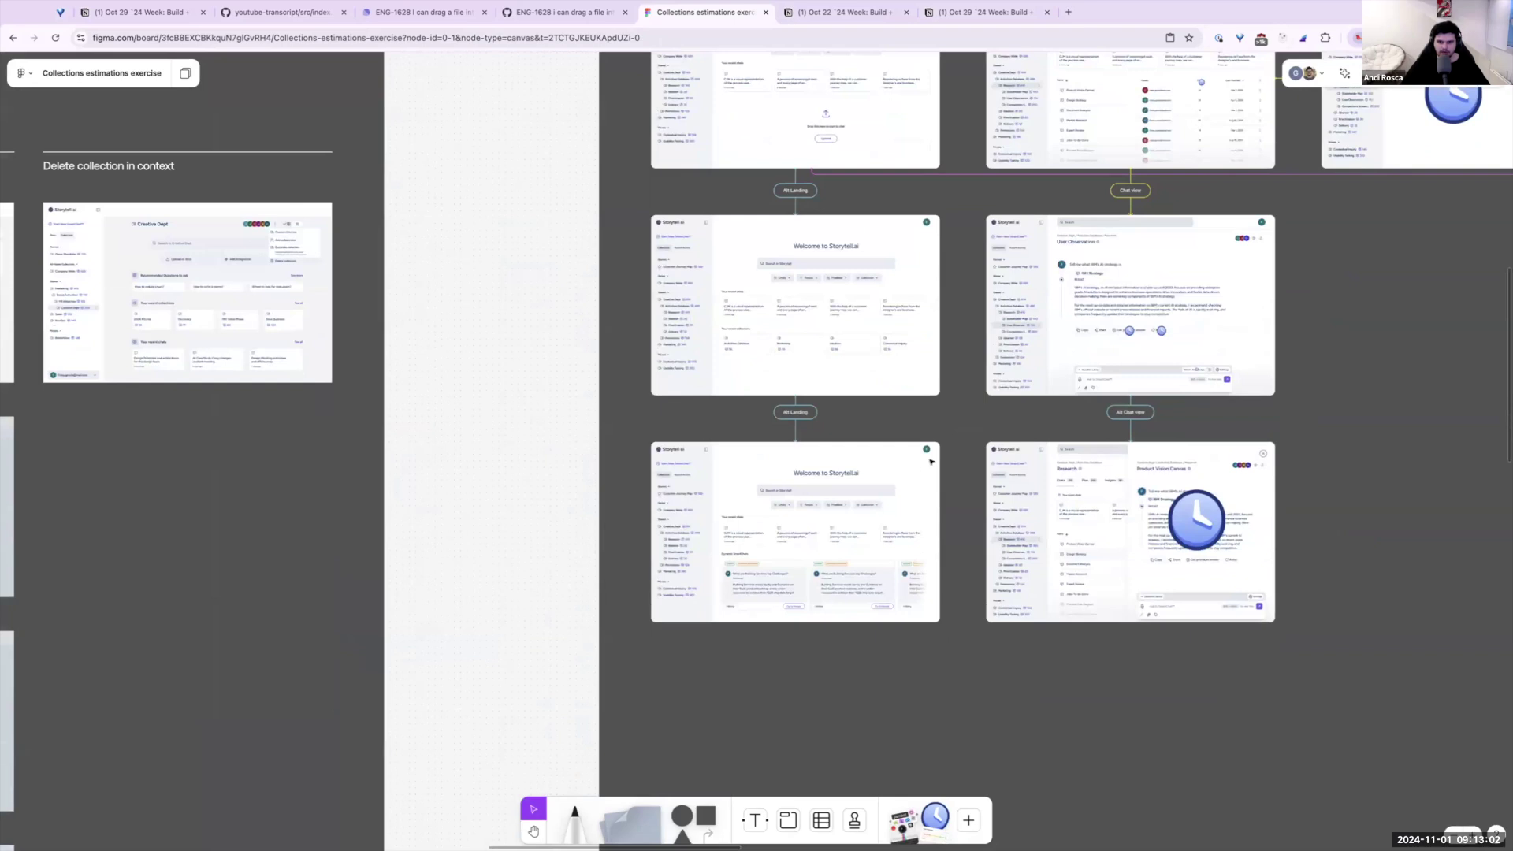
pyautogui.scroll(5, 925, 427)
pyautogui.hscroll(3, 926, 426)
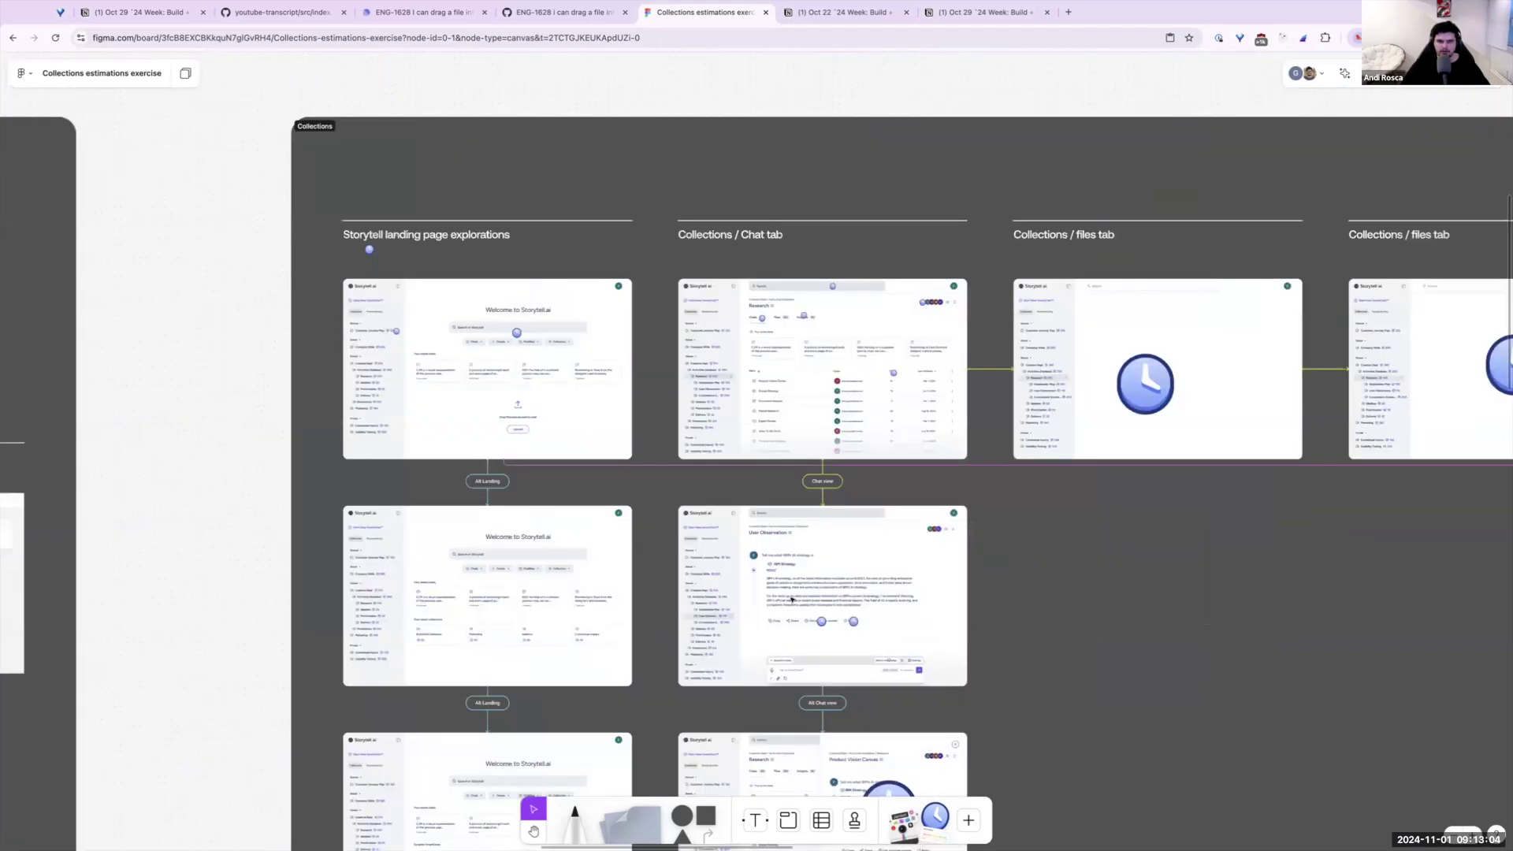
pyautogui.scroll(5, 818, 584)
pyautogui.moveTo(526, 473); pyautogui.dragTo(1178, 539)
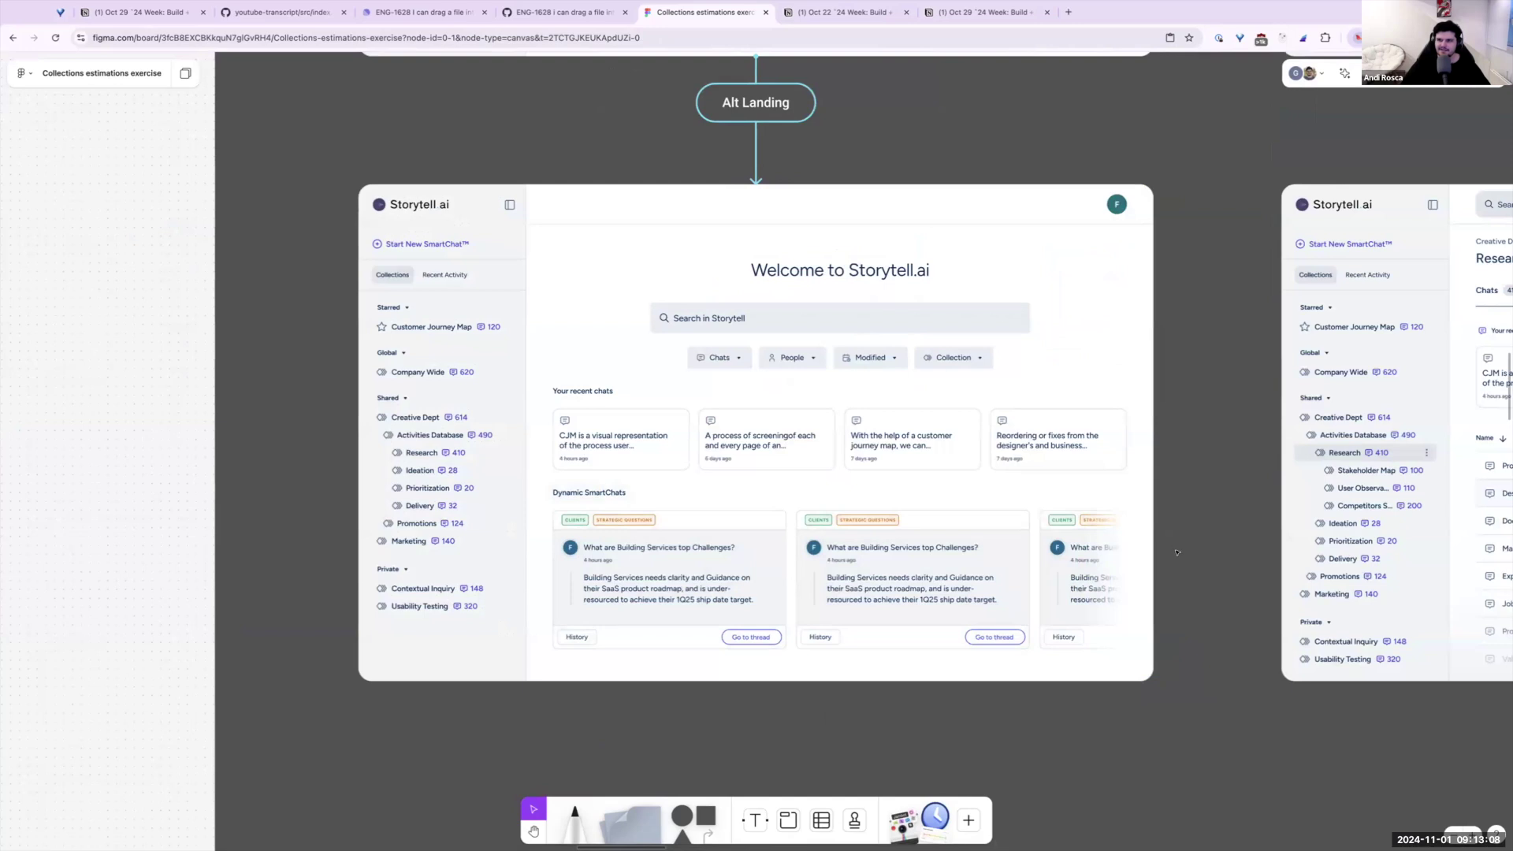
pyautogui.scroll(-5, 1177, 551)
pyautogui.scroll(3, 1189, 422)
pyautogui.hscroll(-3, 1189, 422)
pyautogui.scroll(-4, 945, 395)
pyautogui.hscroll(3, 710, 409)
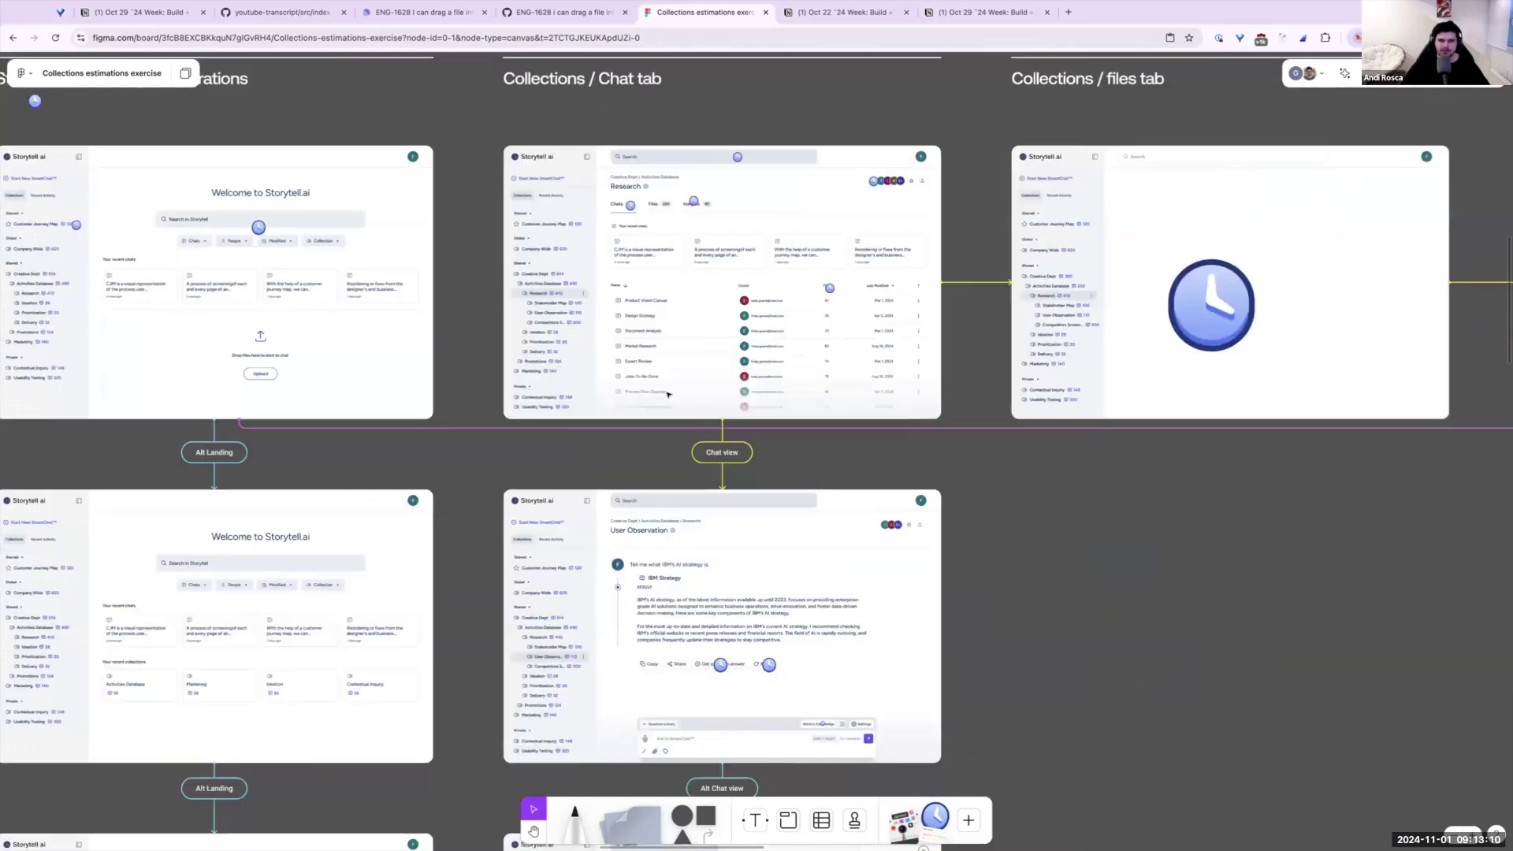
# Examine the Research collection mockup under Collections / Chat tab, covering its search bar, Chats and Insights tabs, and clock markers
pyautogui.scroll(5, 667, 394)
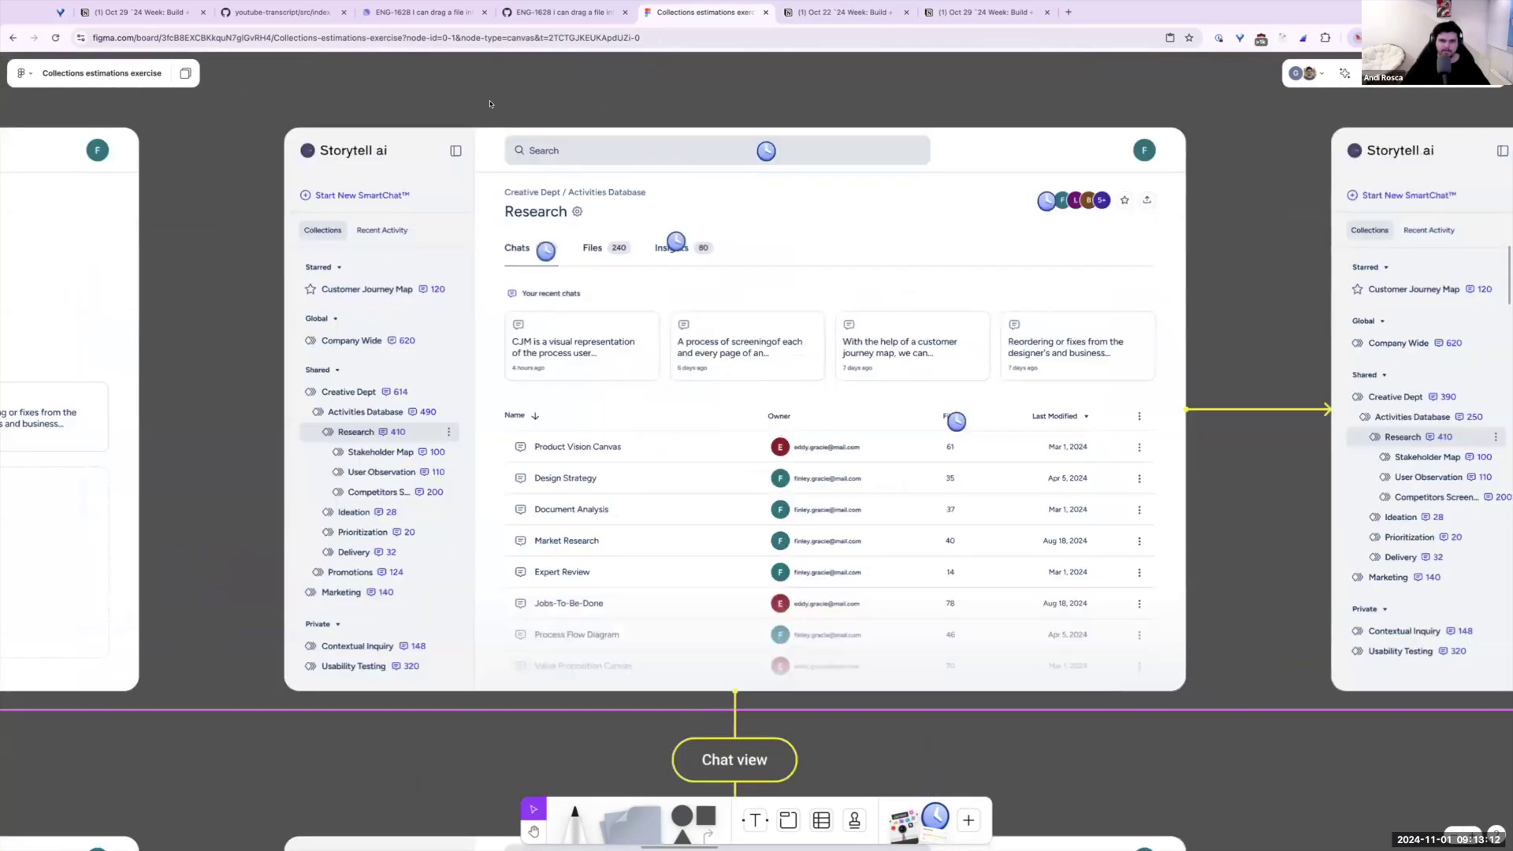
pyautogui.click(767, 151)
pyautogui.press('Escape')
pyautogui.moveTo(264, 105); pyautogui.dragTo(1109, 664)
pyautogui.moveTo(494, 101); pyautogui.dragTo(961, 181)
pyautogui.press('Escape')
pyautogui.click(536, 249)
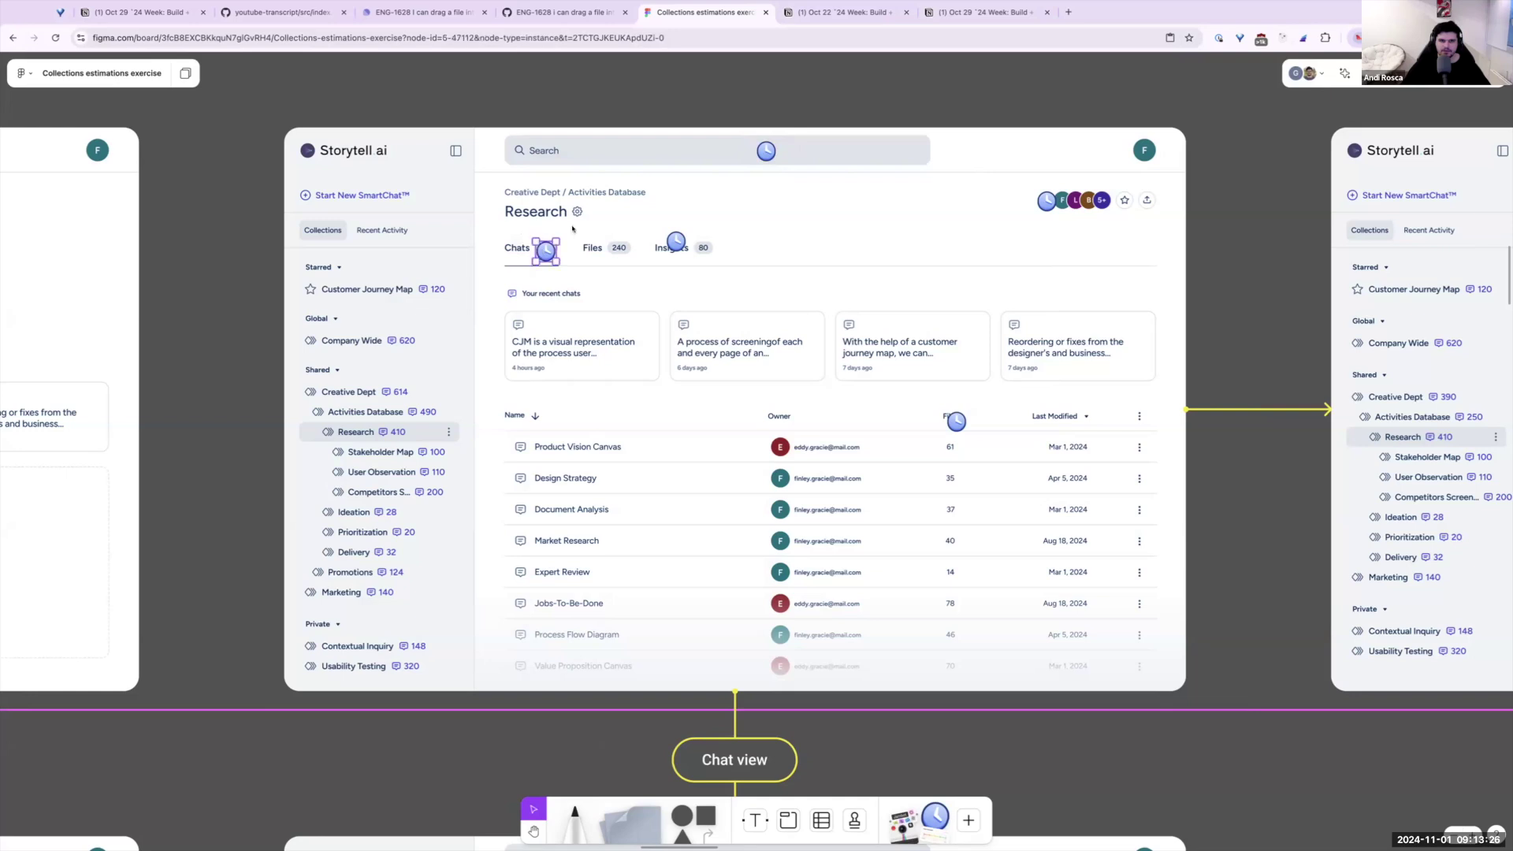
pyautogui.press('Escape')
pyautogui.moveTo(652, 218); pyautogui.dragTo(729, 278)
pyautogui.click(830, 202)
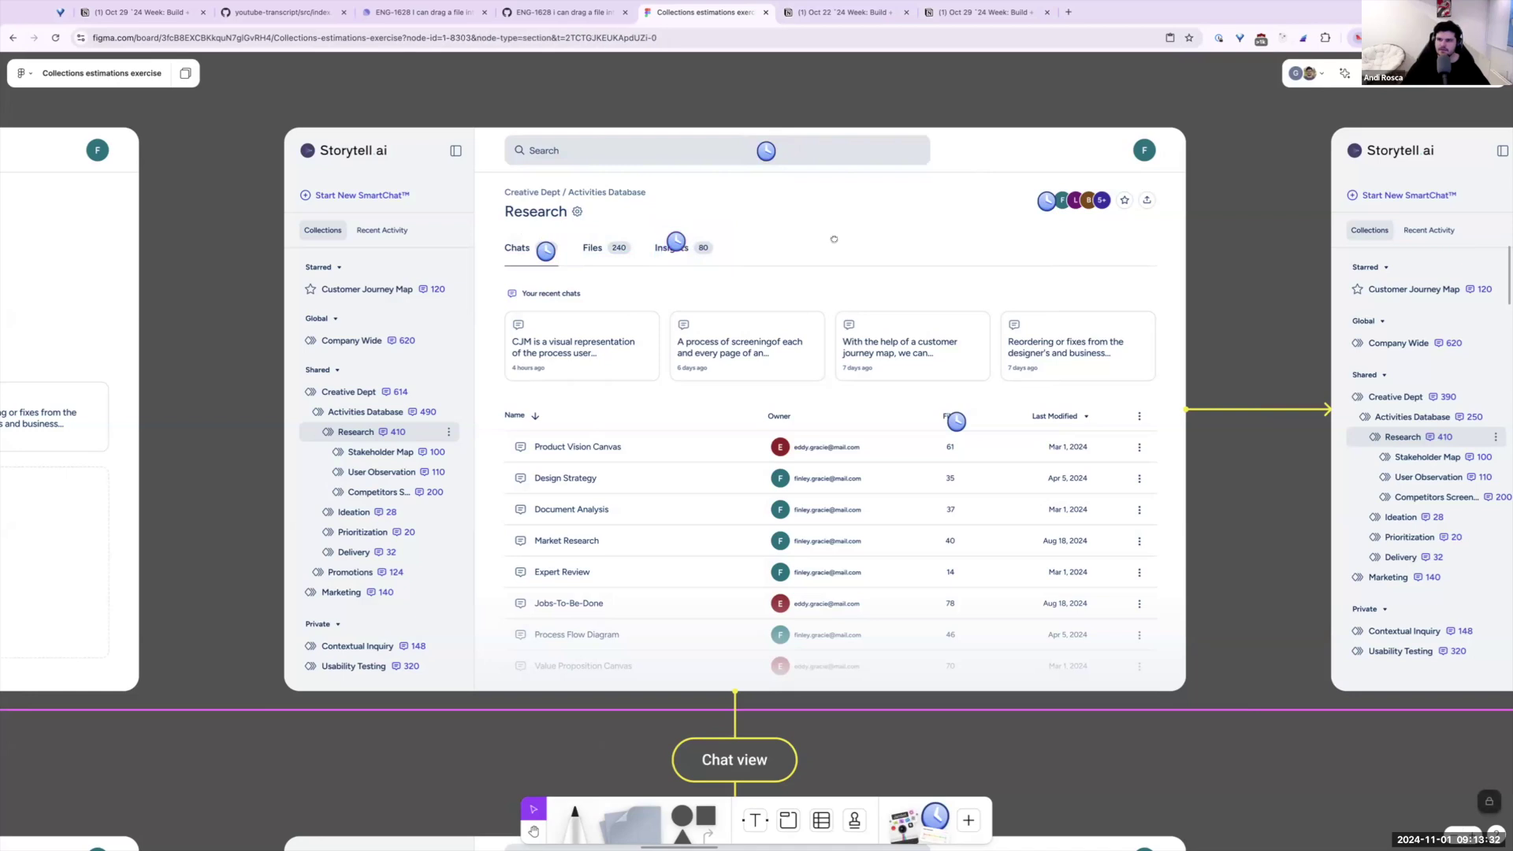
pyautogui.scroll(-1, 788, 181)
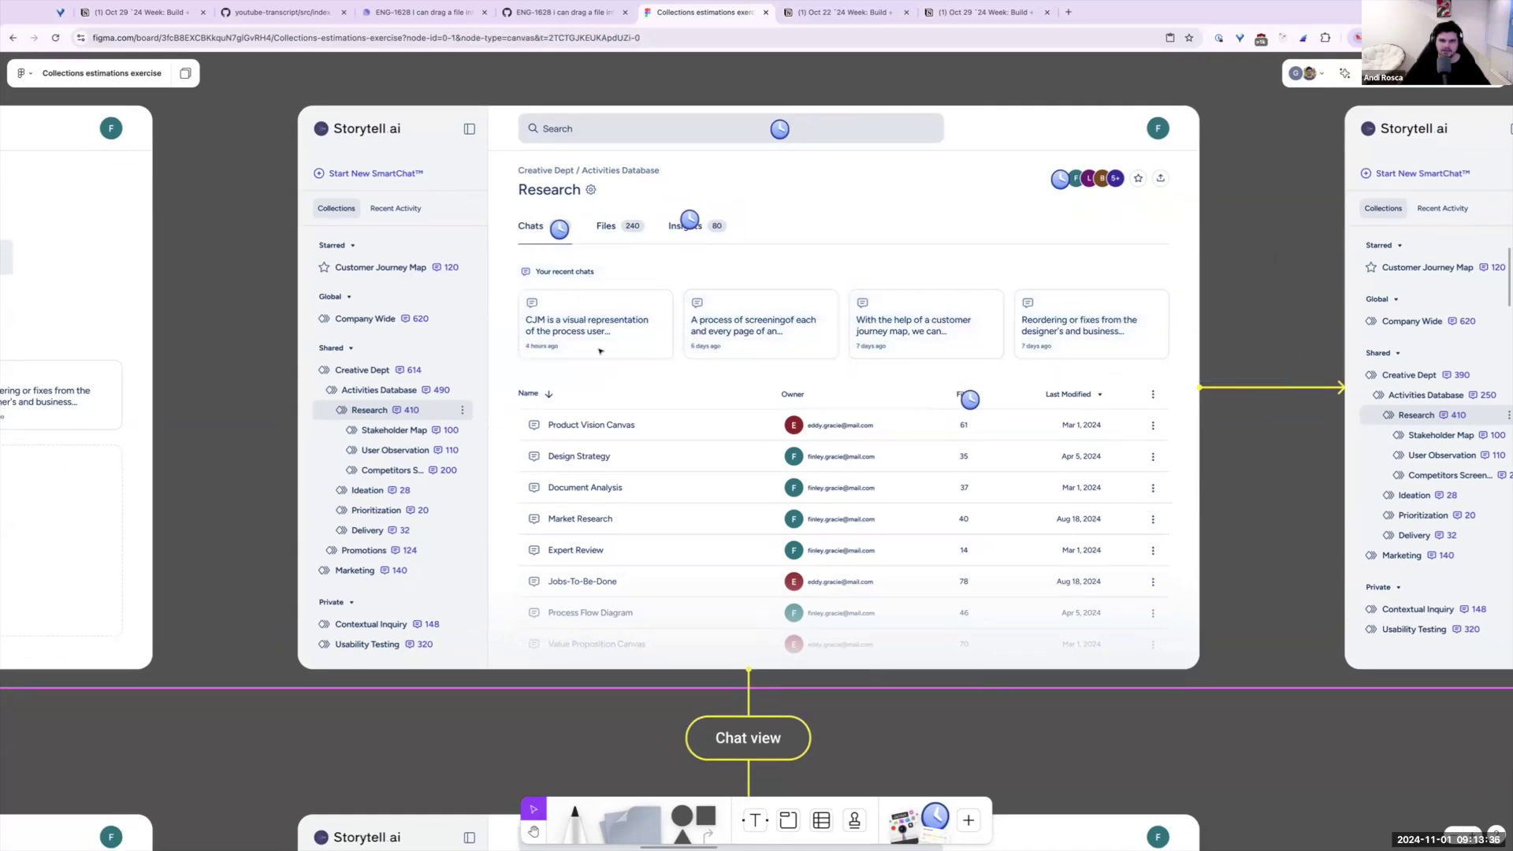
# Examine the chat table of the Research collection mockup column by column, from Name and Owner to Last Modified
pyautogui.moveTo(500, 363); pyautogui.dragTo(1310, 668)
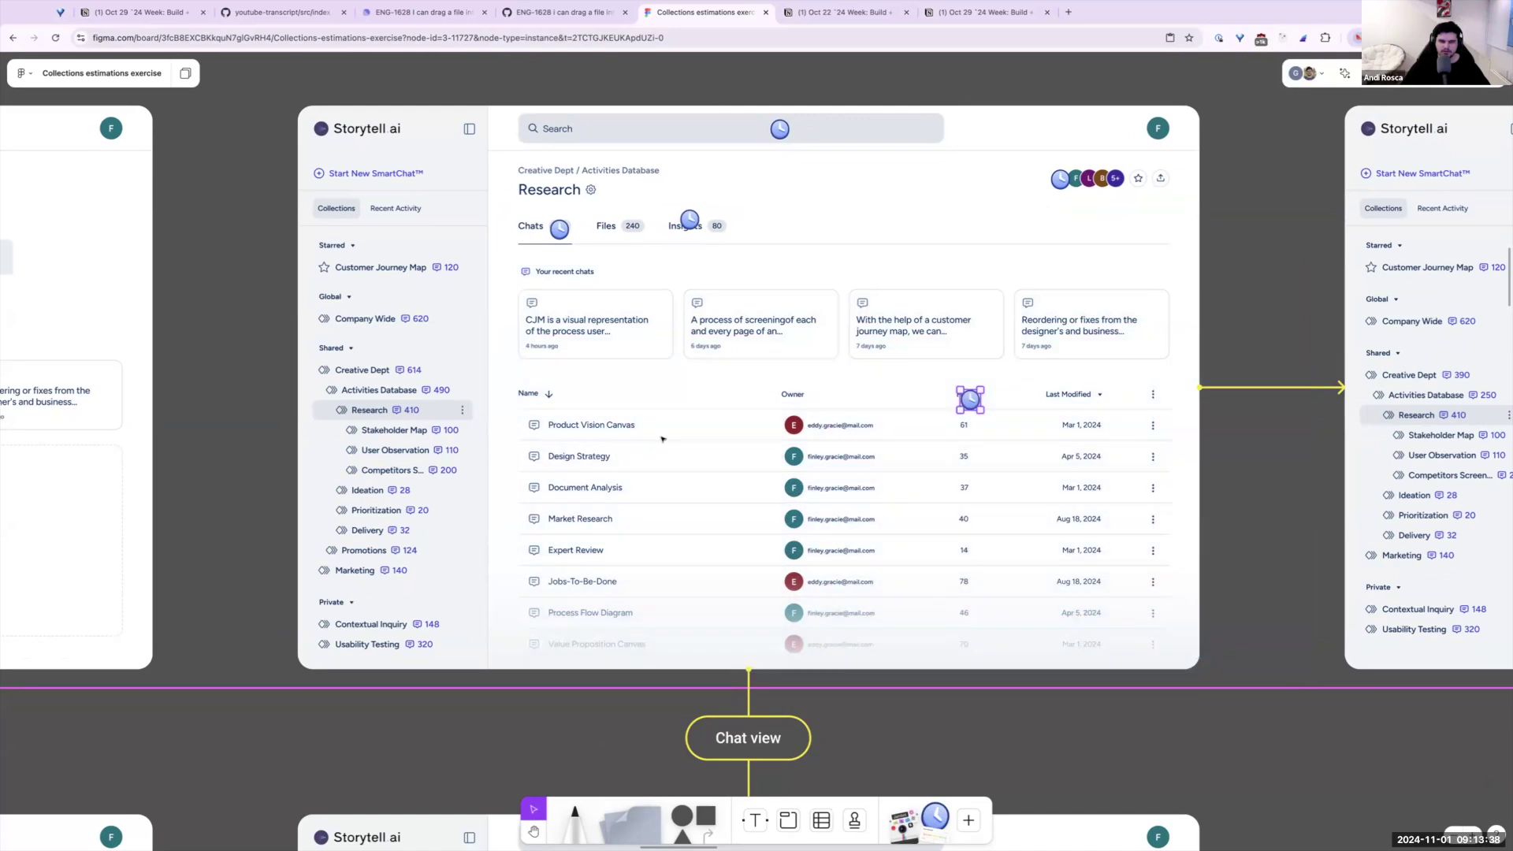
pyautogui.moveTo(522, 379); pyautogui.dragTo(740, 665)
pyautogui.moveTo(750, 385); pyautogui.dragTo(893, 667)
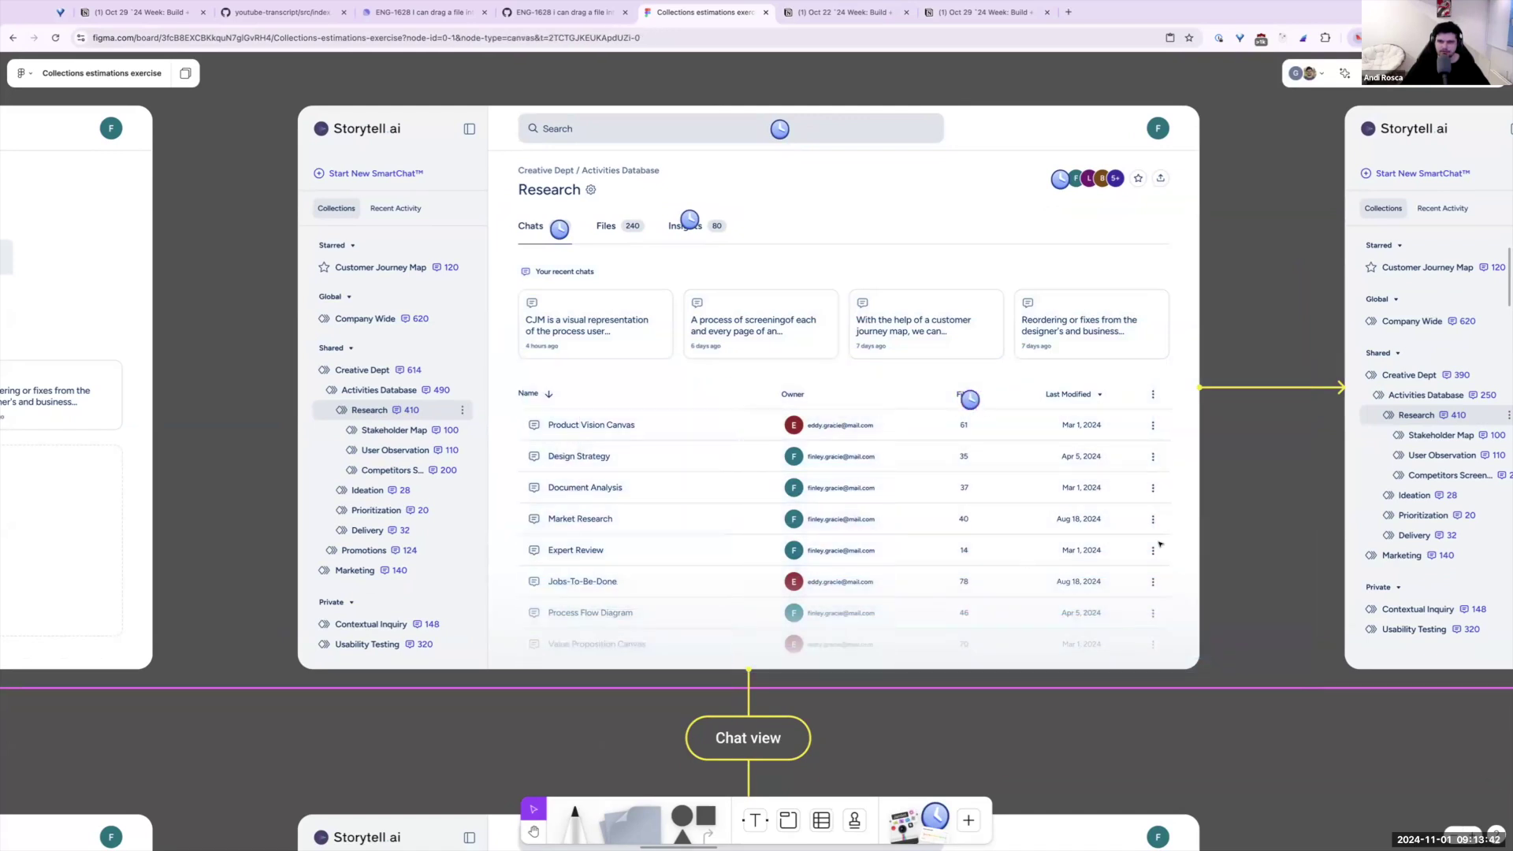
pyautogui.moveTo(1145, 377); pyautogui.dragTo(1078, 586)
pyautogui.moveTo(949, 383); pyautogui.dragTo(994, 672)
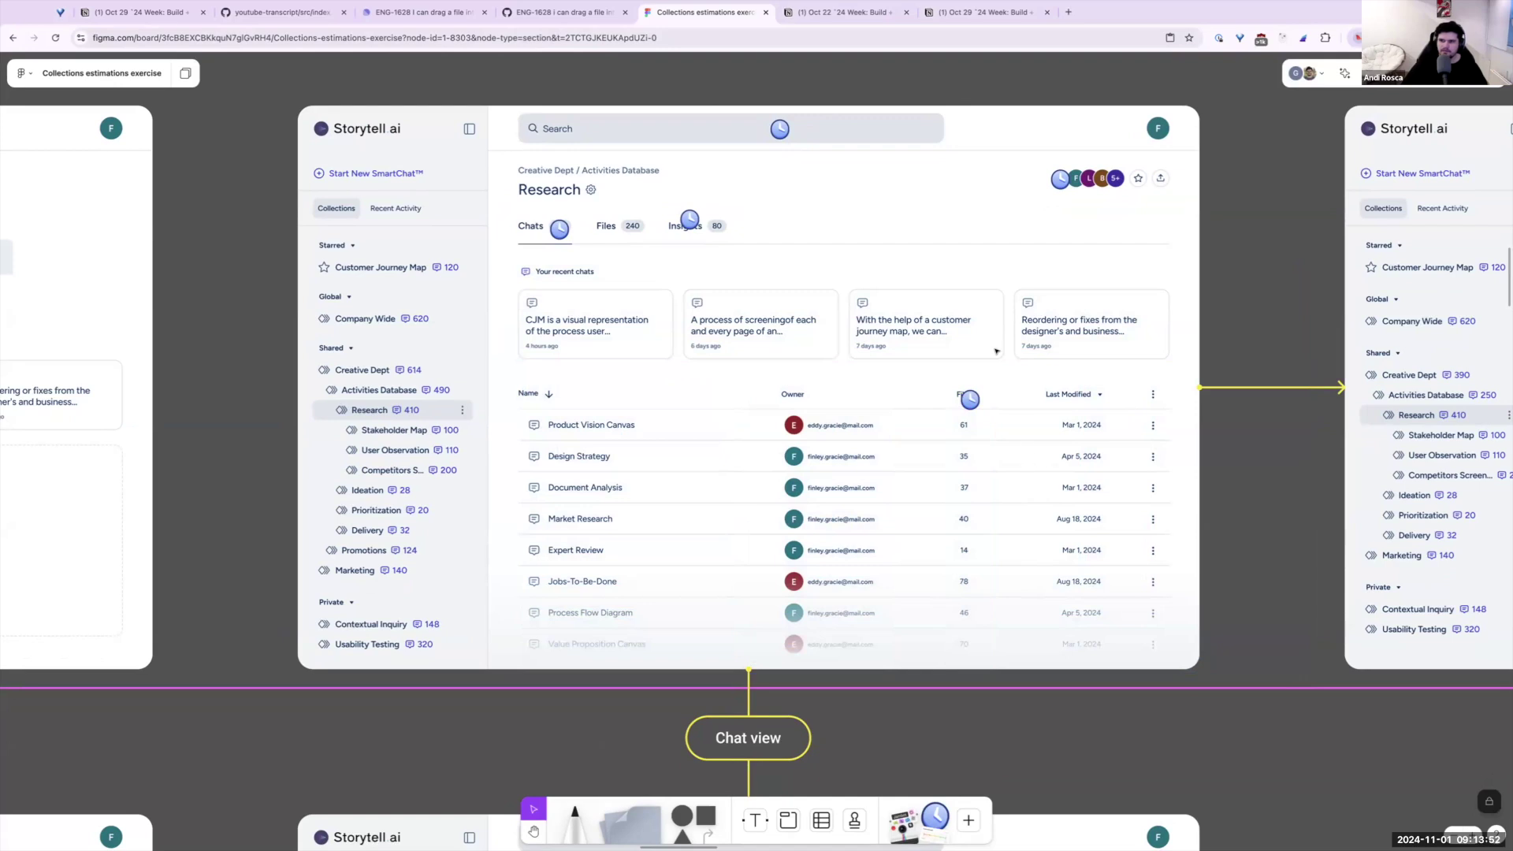
# Examine the User Observation chat view mockup and the clock marker on its Get premium answer button
pyautogui.scroll(-5, 962, 394)
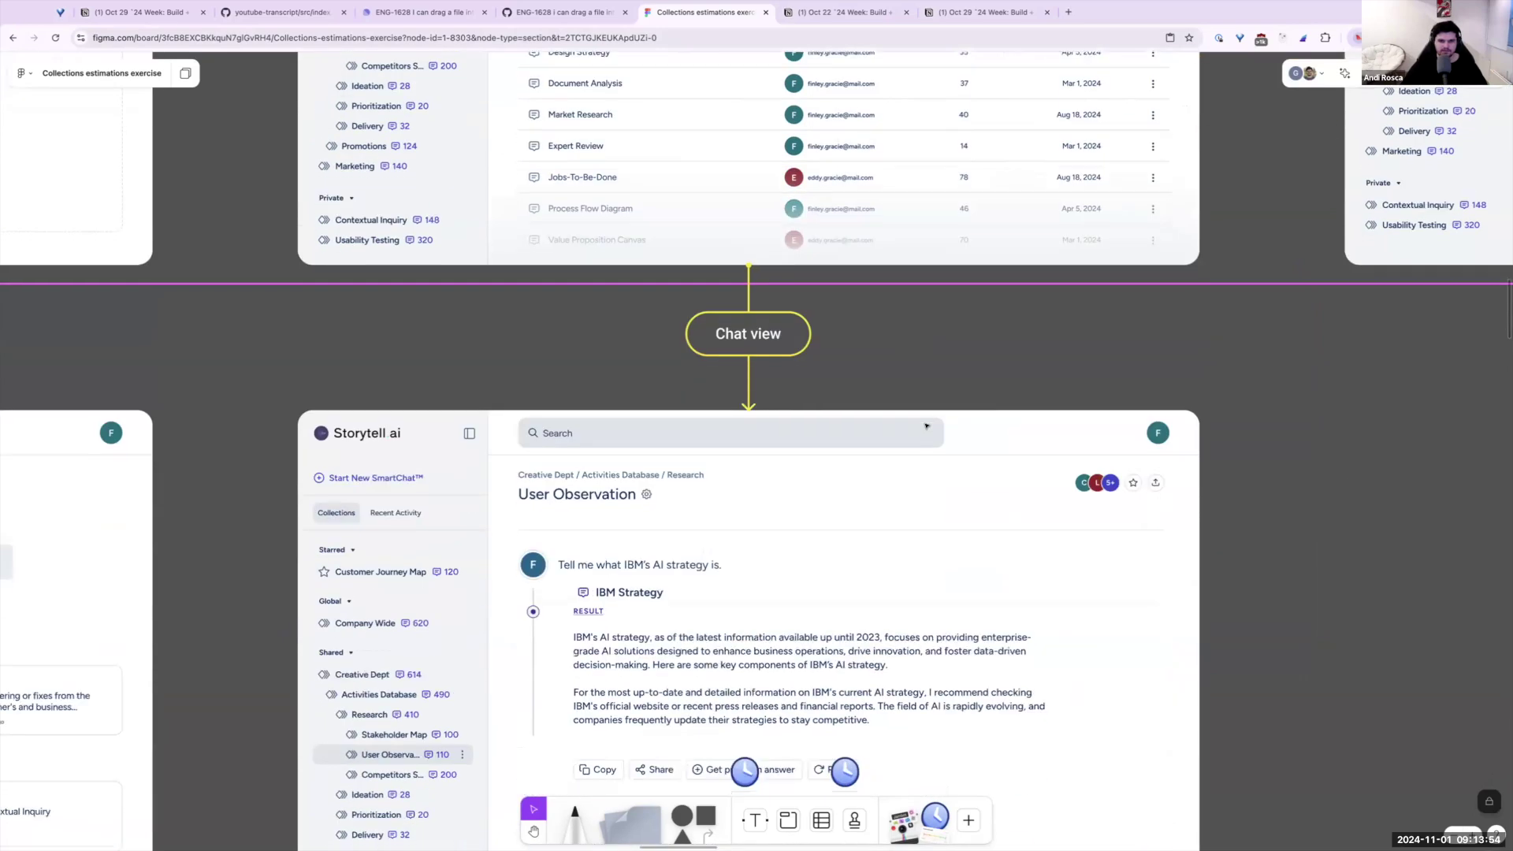
pyautogui.scroll(-3, 926, 426)
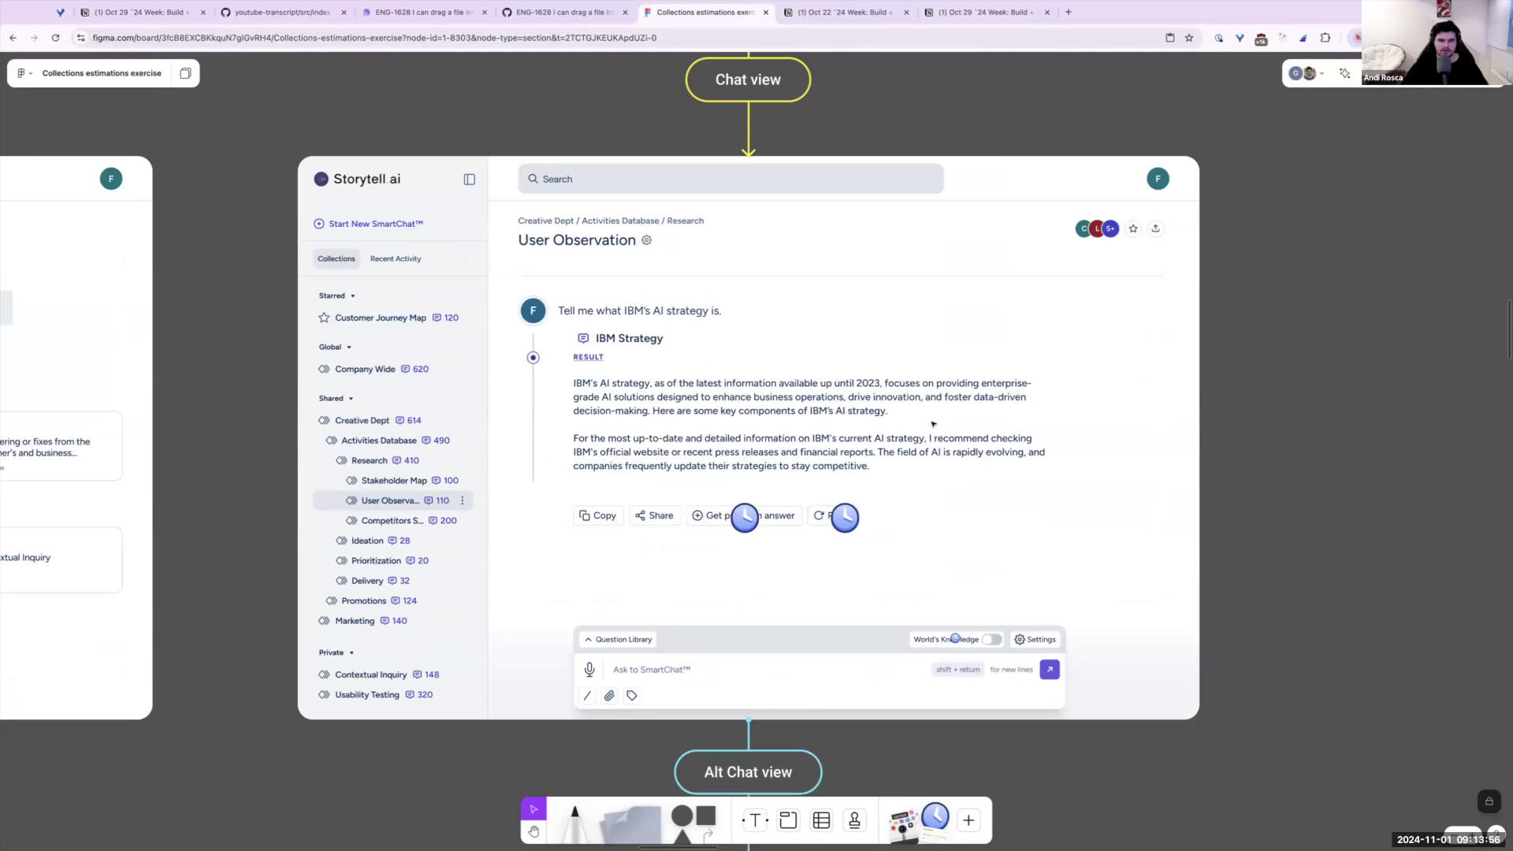
pyautogui.hscroll(-1, 580, 246)
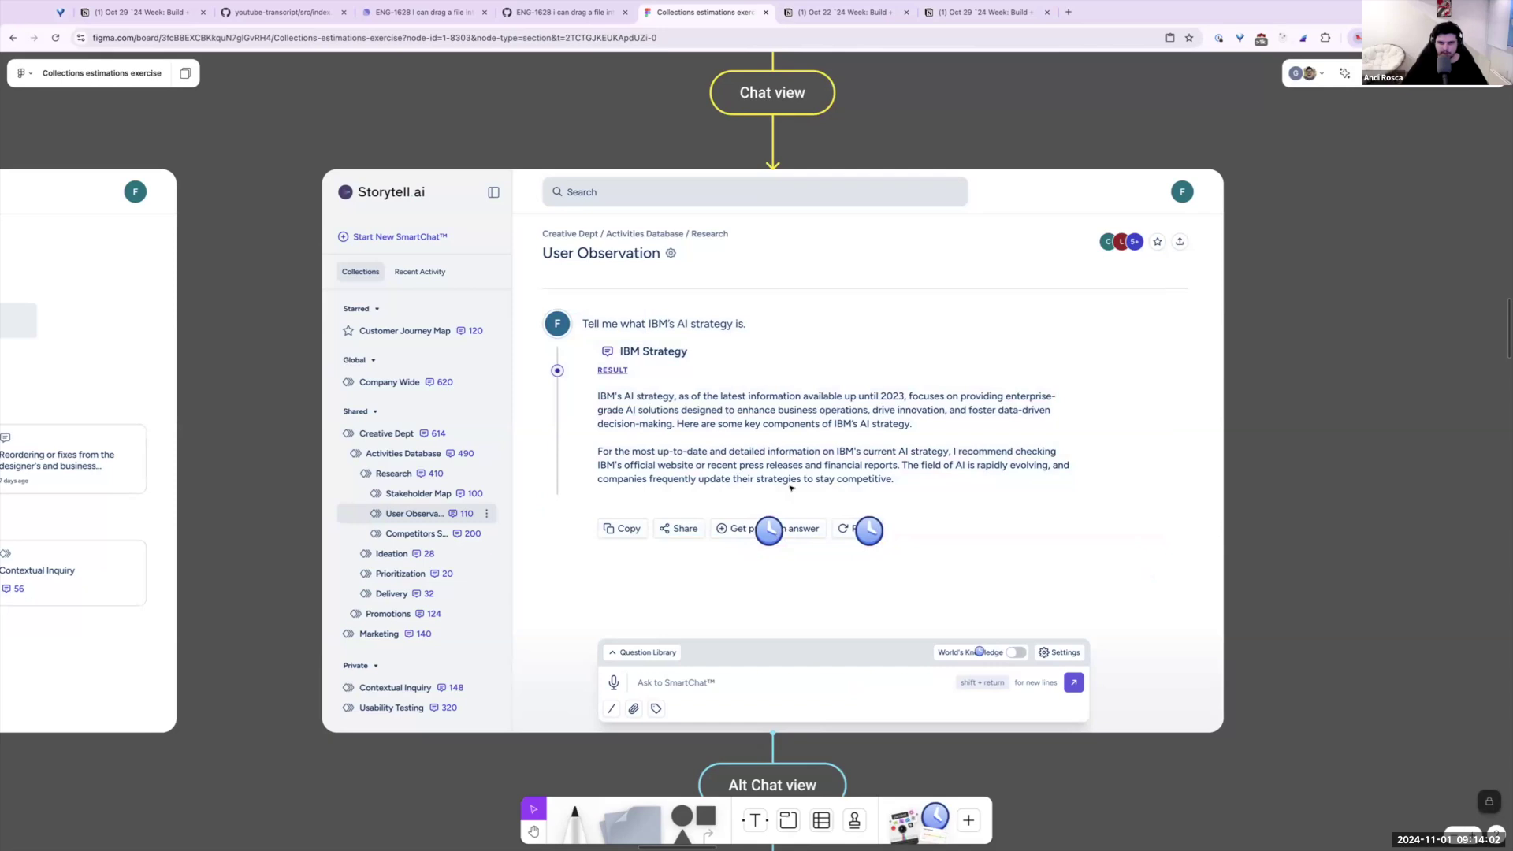
pyautogui.click(777, 533)
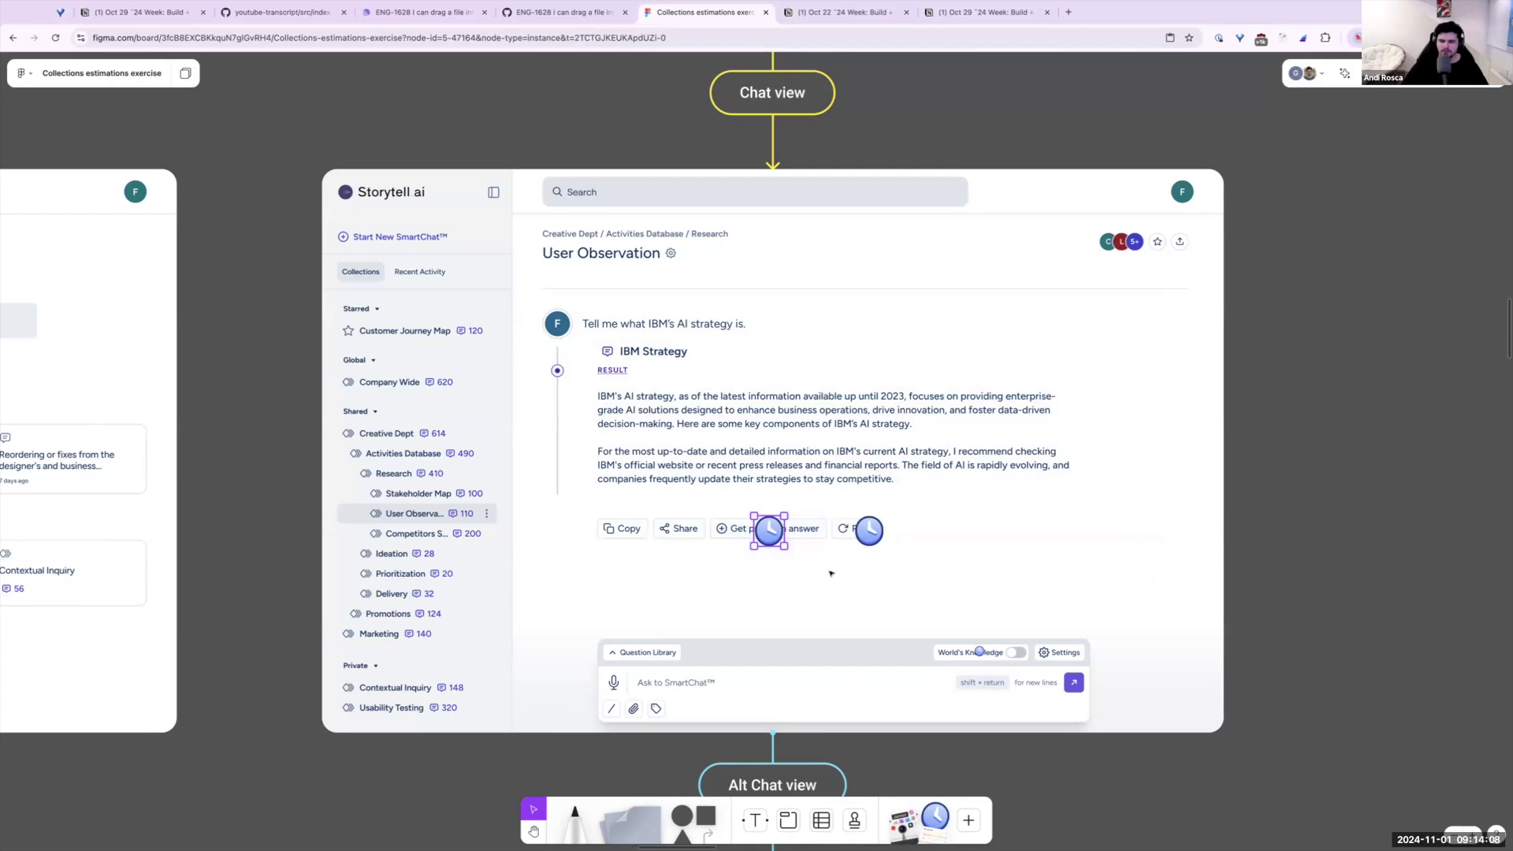
pyautogui.moveTo(839, 571); pyautogui.dragTo(708, 489)
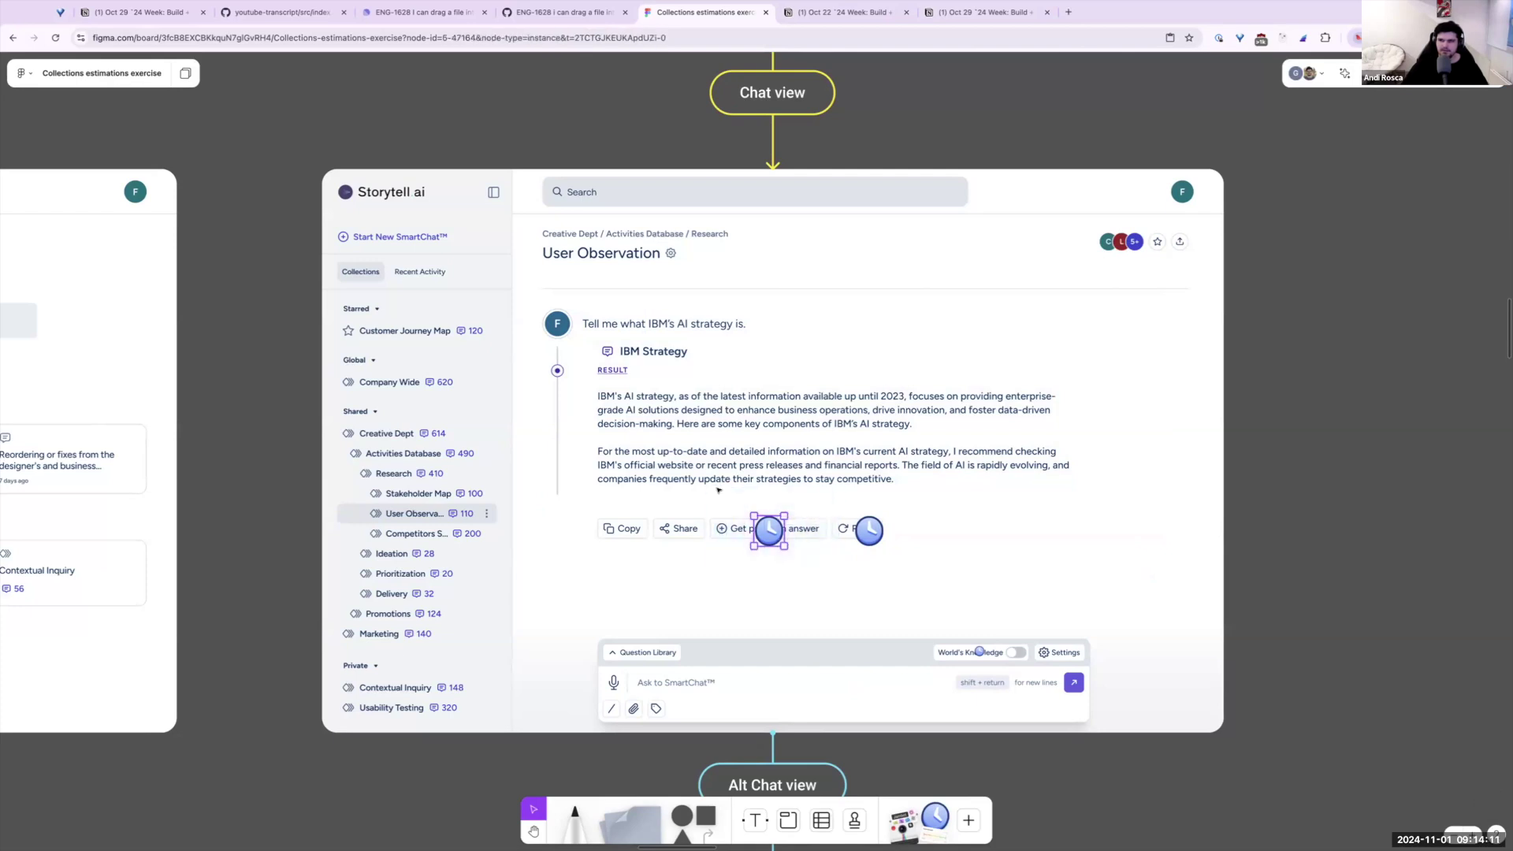
# Nudge the clock marker on the chat view's Retry button slightly toward the Get premium answer button
pyautogui.click(859, 533)
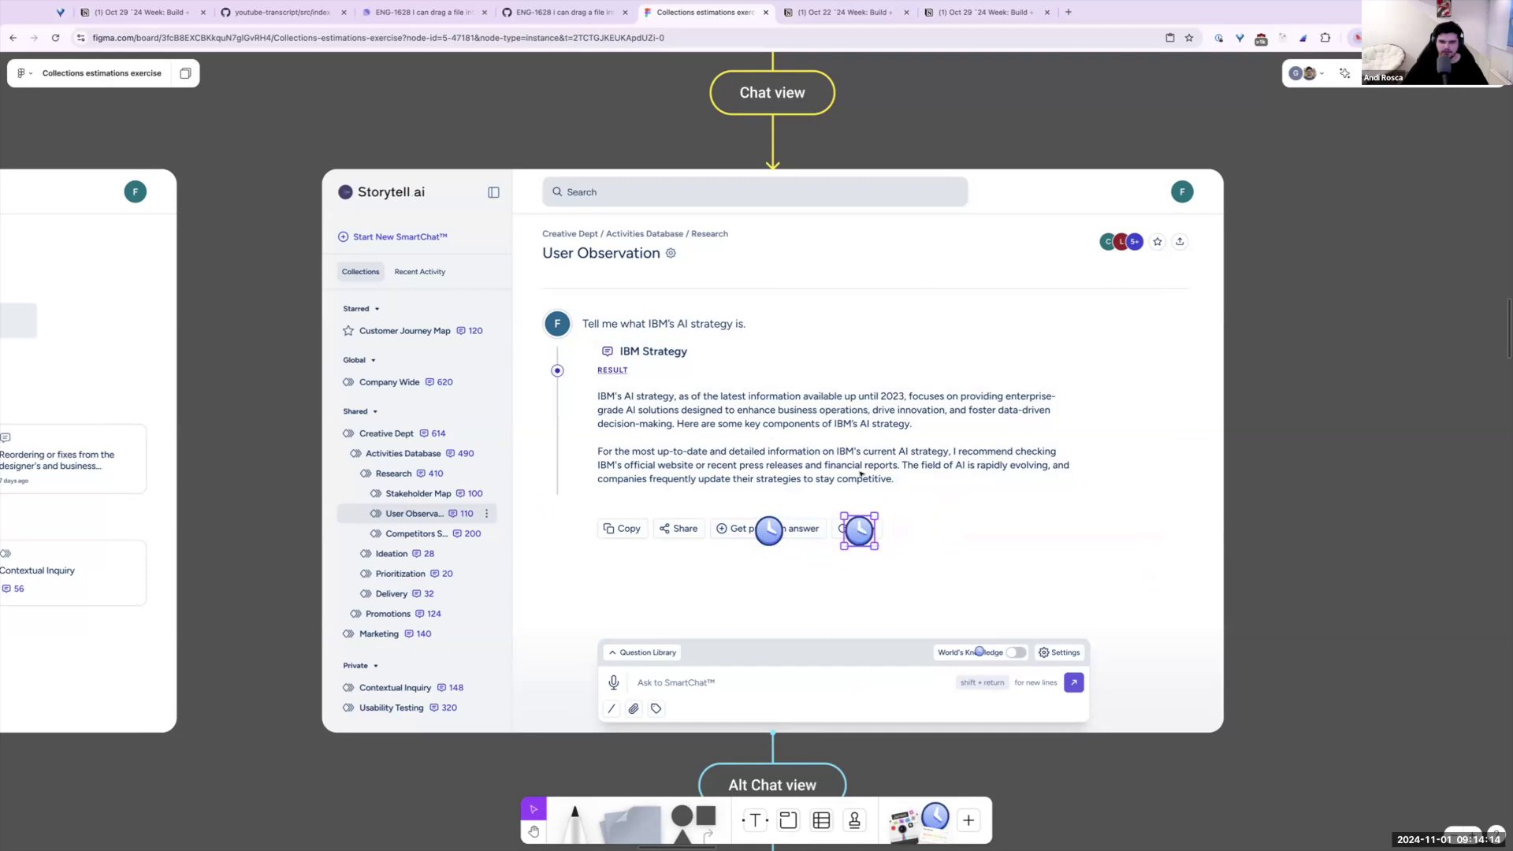
pyautogui.click(622, 538)
pyautogui.moveTo(650, 508); pyautogui.dragTo(709, 550)
# Examine the clock marker on the chat view's World's Knowledge toggle and the Alt Chat view mockup
pyautogui.scroll(-1, 658, 479)
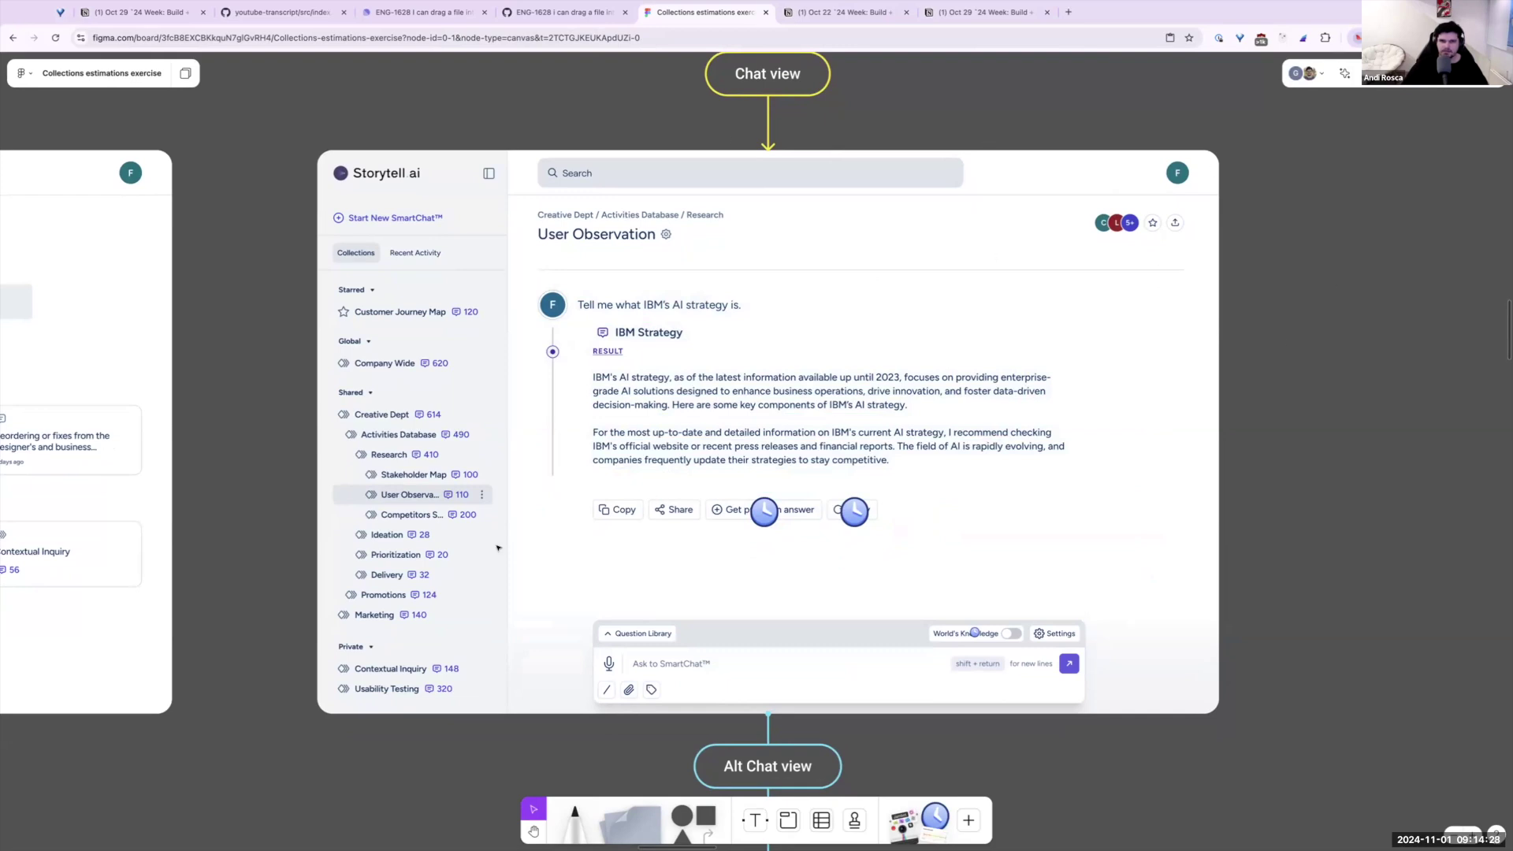
pyautogui.scroll(-3, 1040, 348)
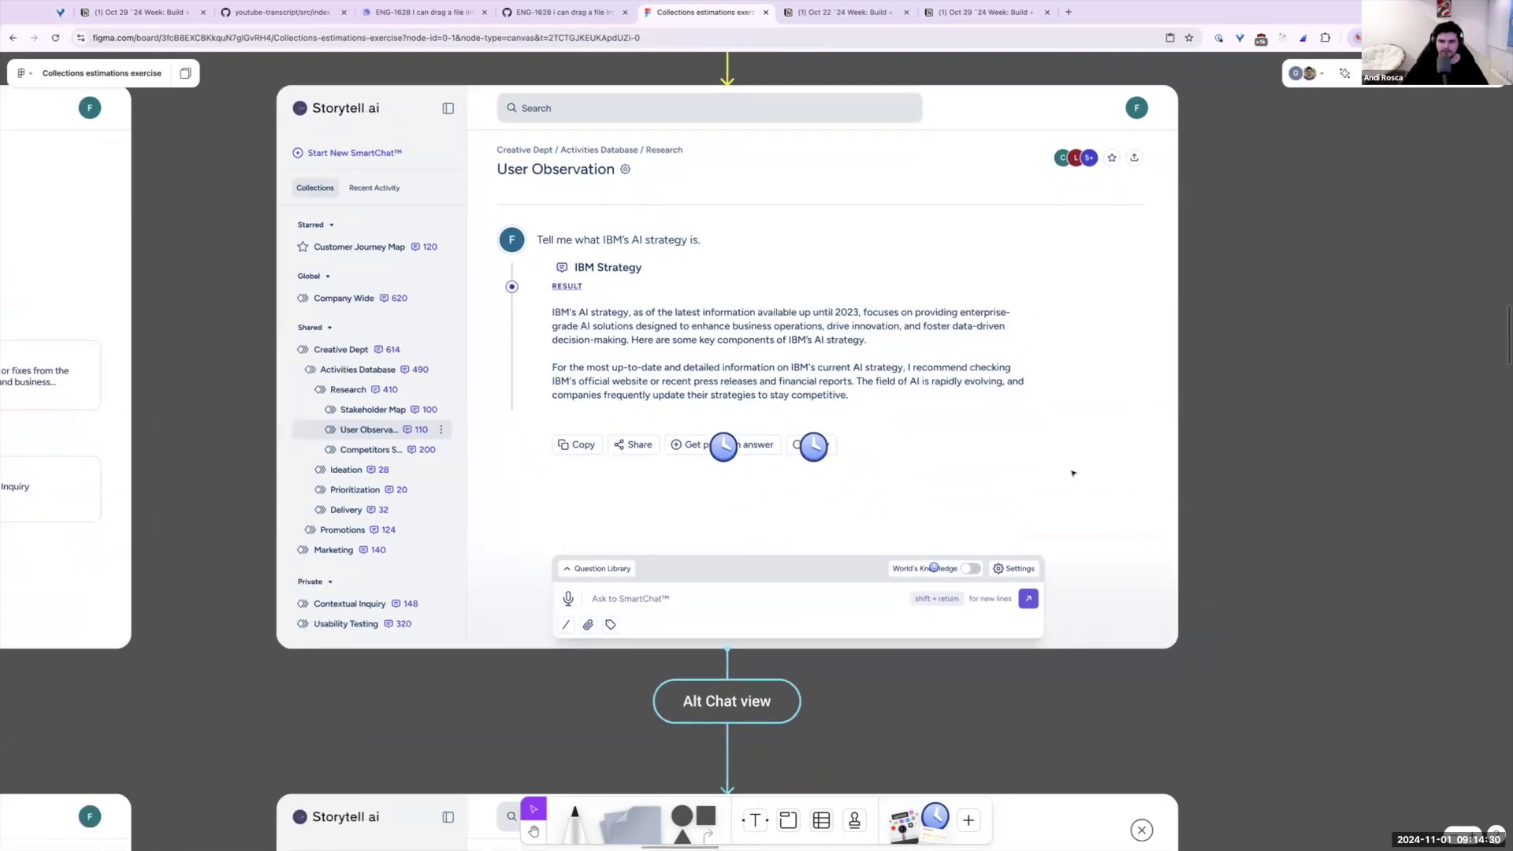
pyautogui.click(856, 530)
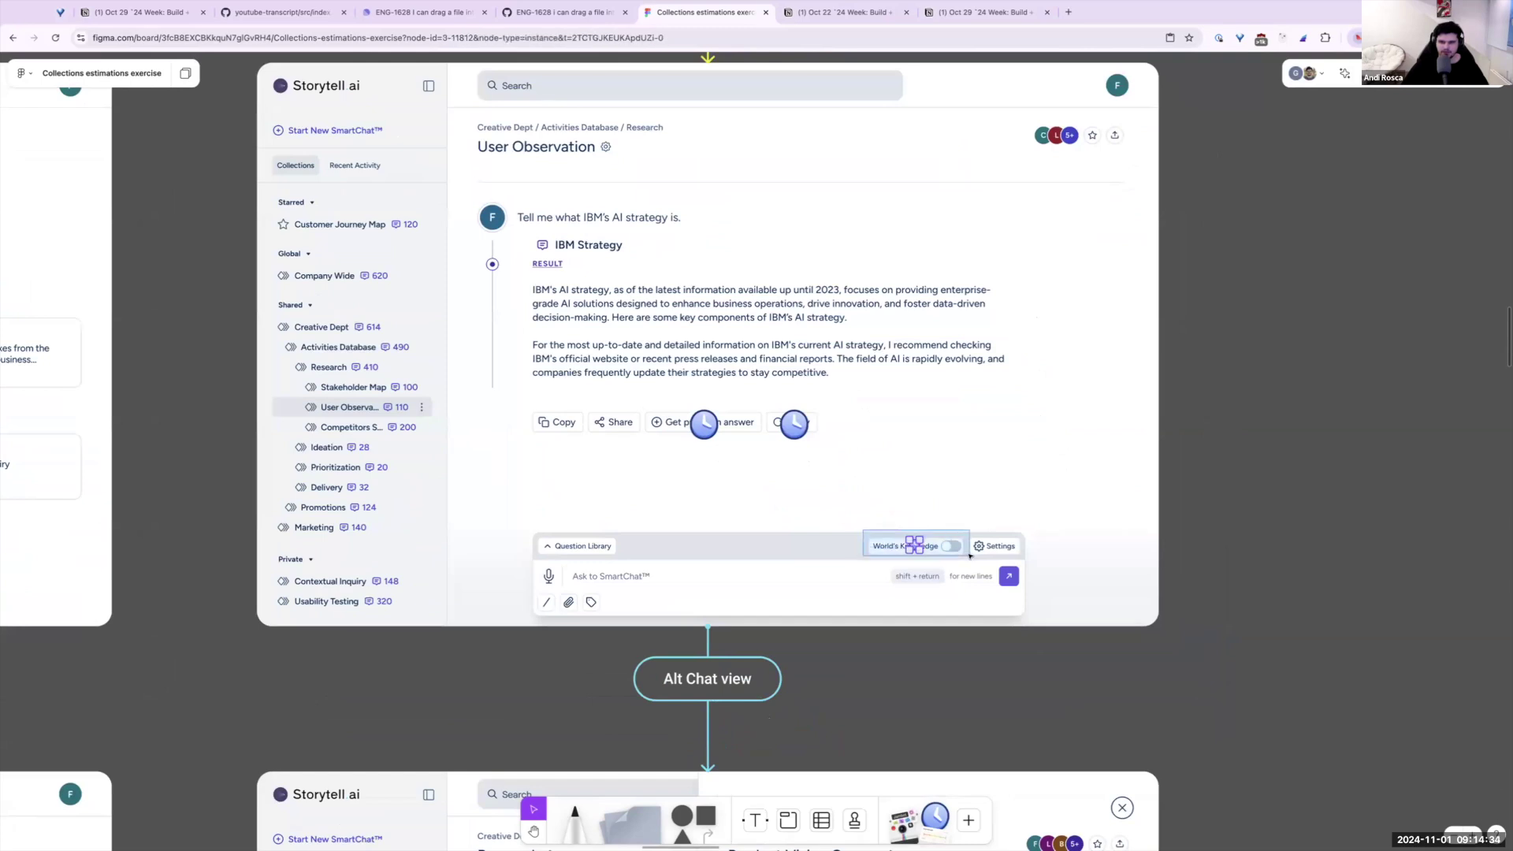
pyautogui.press('Escape')
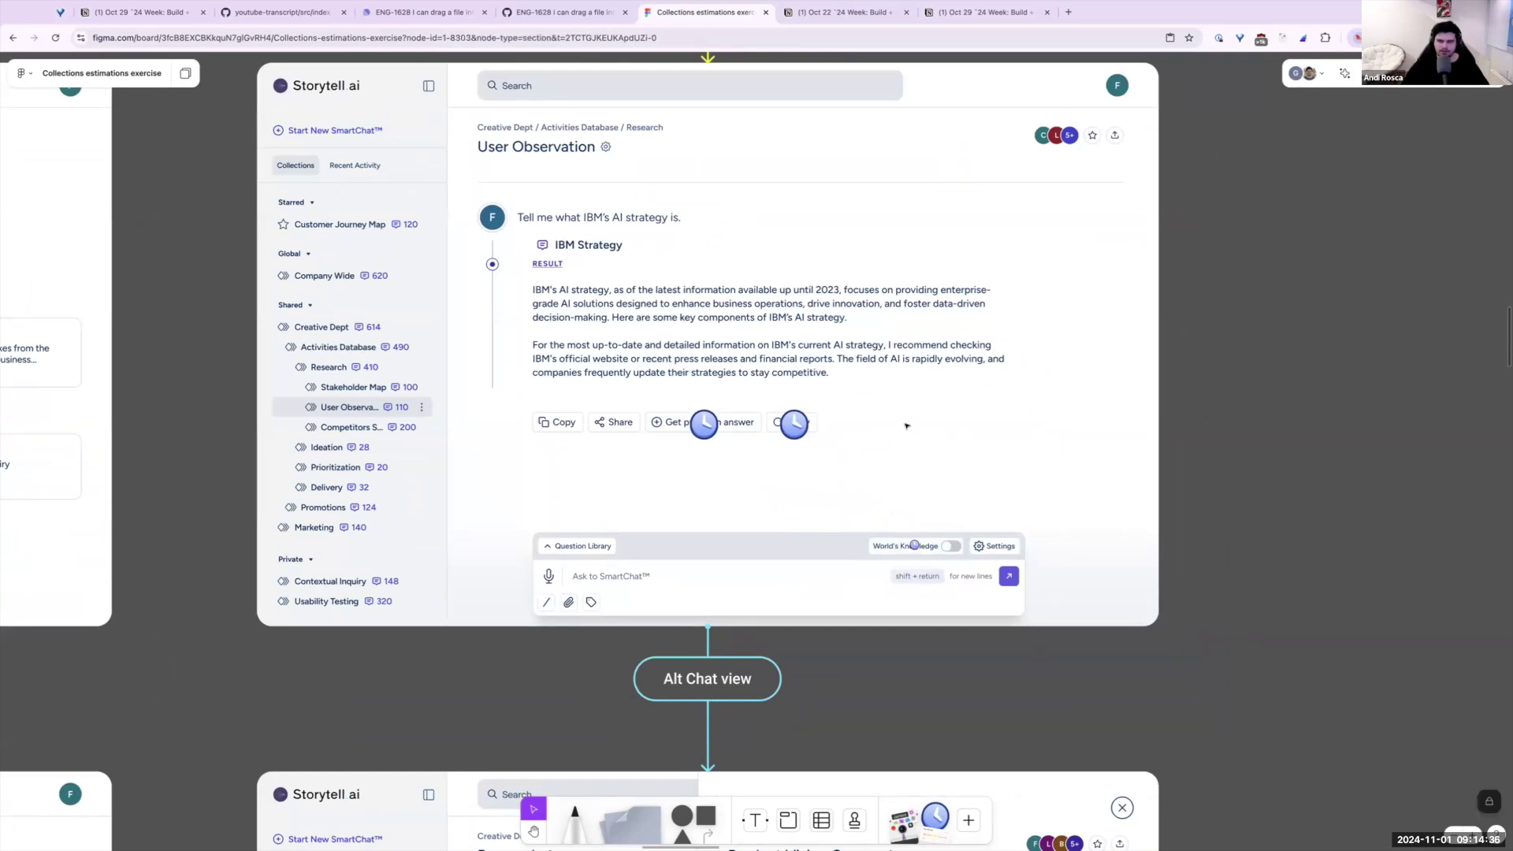
pyautogui.scroll(-7, 893, 374)
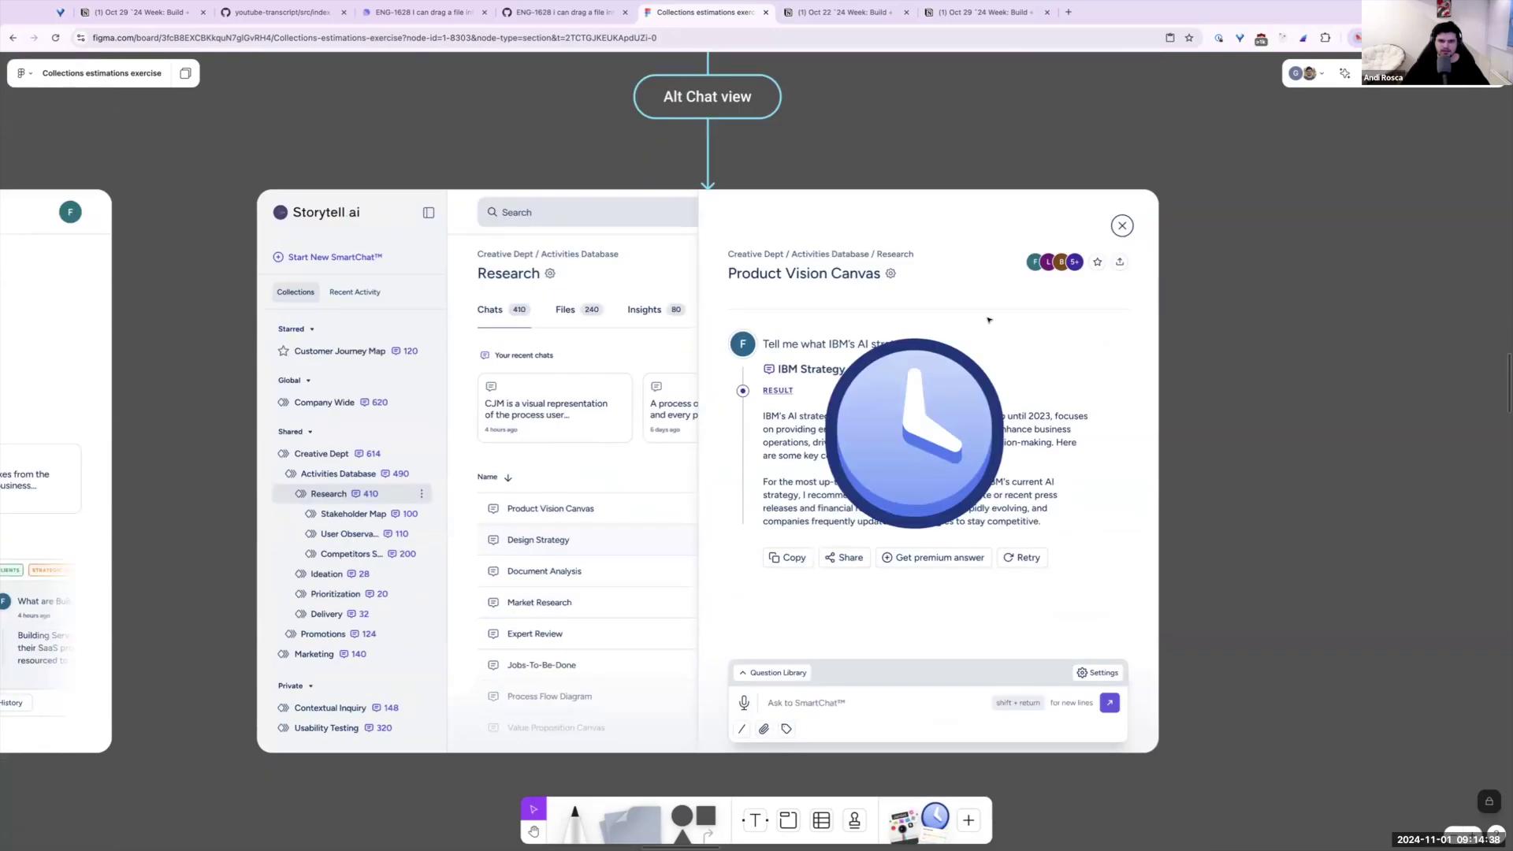
pyautogui.scroll(-5, 965, 344)
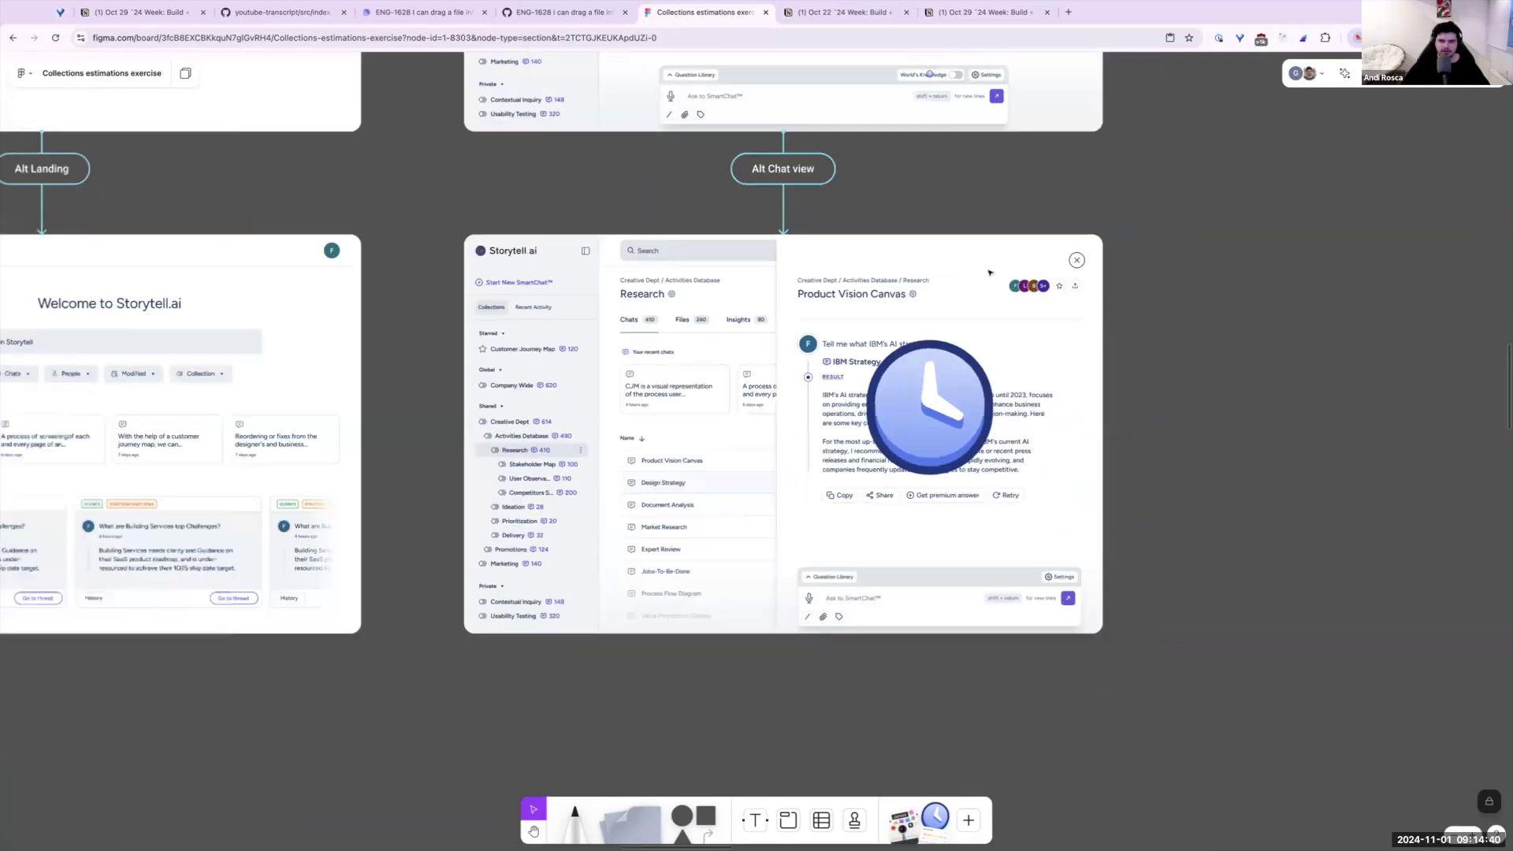
# Examine the clock markers on the Alt Chat view mockup and the User Observation chat view mockup
pyautogui.scroll(2, 990, 481)
pyautogui.scroll(3, 990, 481)
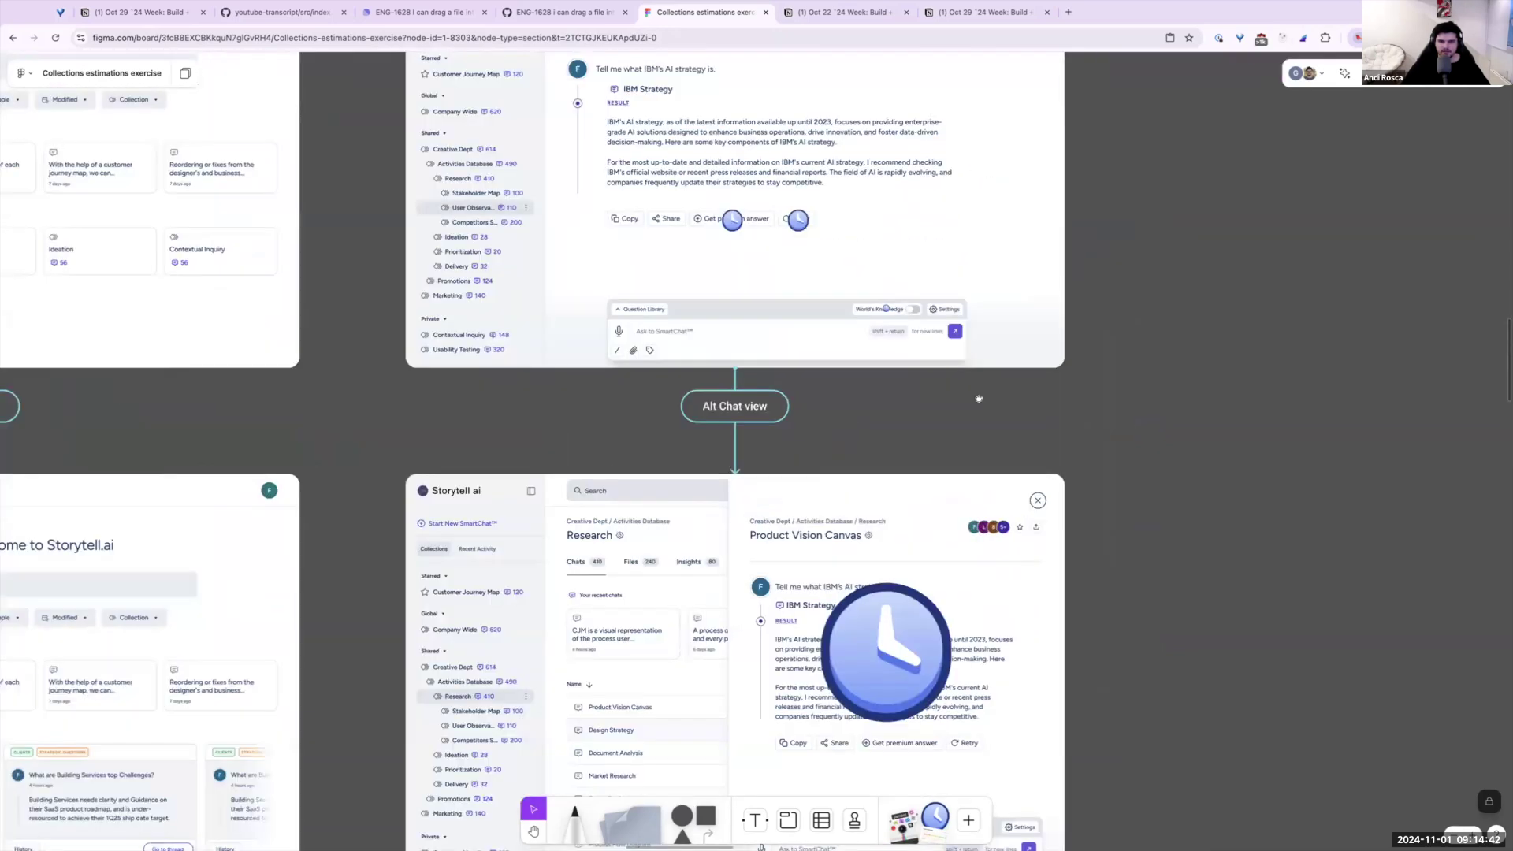
pyautogui.scroll(-3, 979, 395)
pyautogui.moveTo(707, 280); pyautogui.dragTo(1138, 759)
pyautogui.click(829, 467)
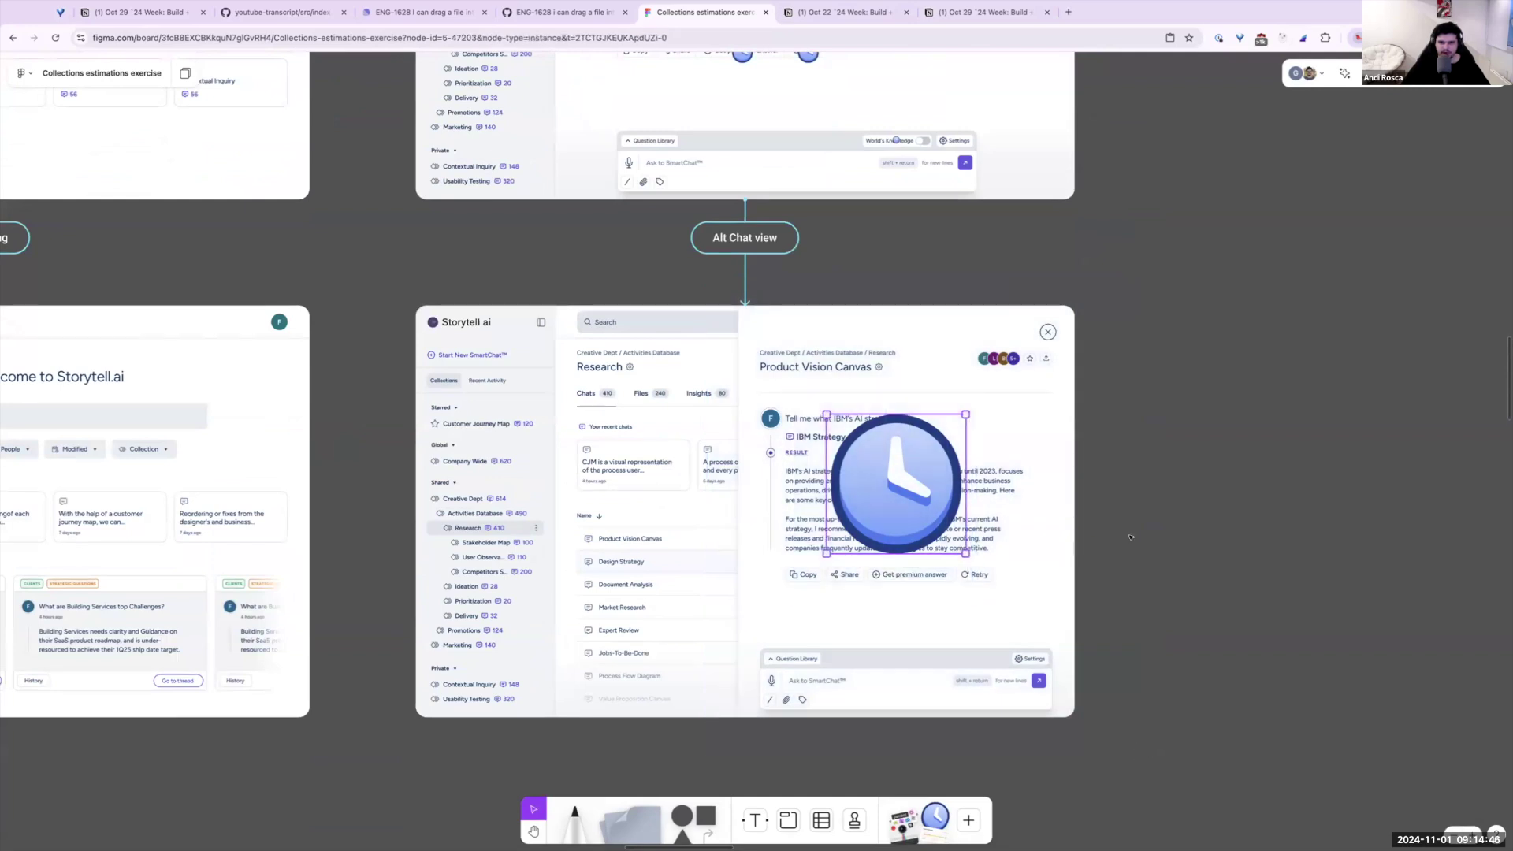
pyautogui.scroll(6, 722, 349)
pyautogui.moveTo(723, 349); pyautogui.dragTo(1127, 741)
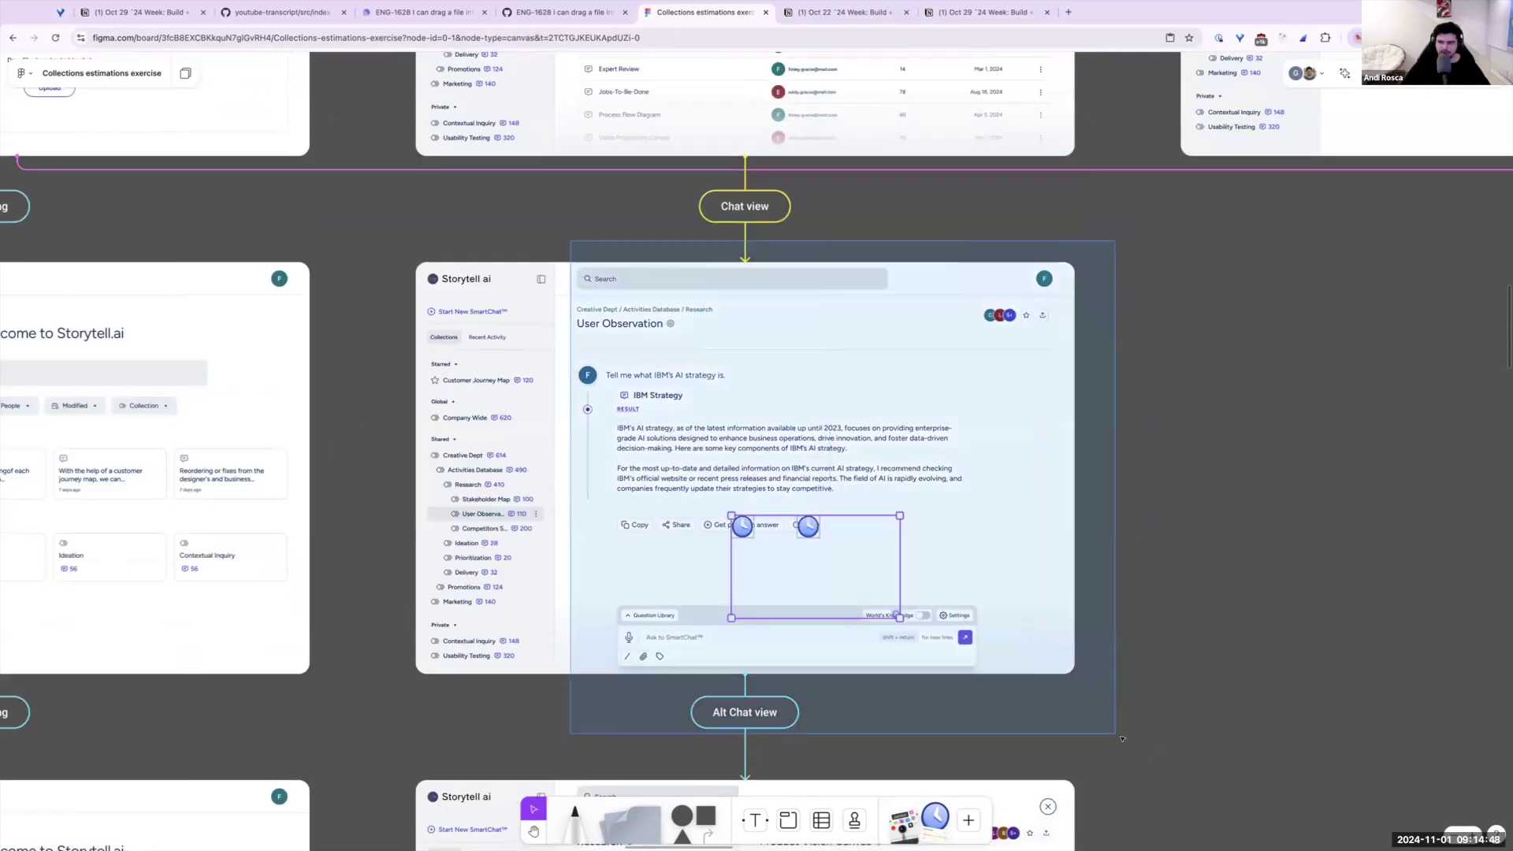
pyautogui.click(1199, 606)
pyautogui.scroll(-10, 1198, 606)
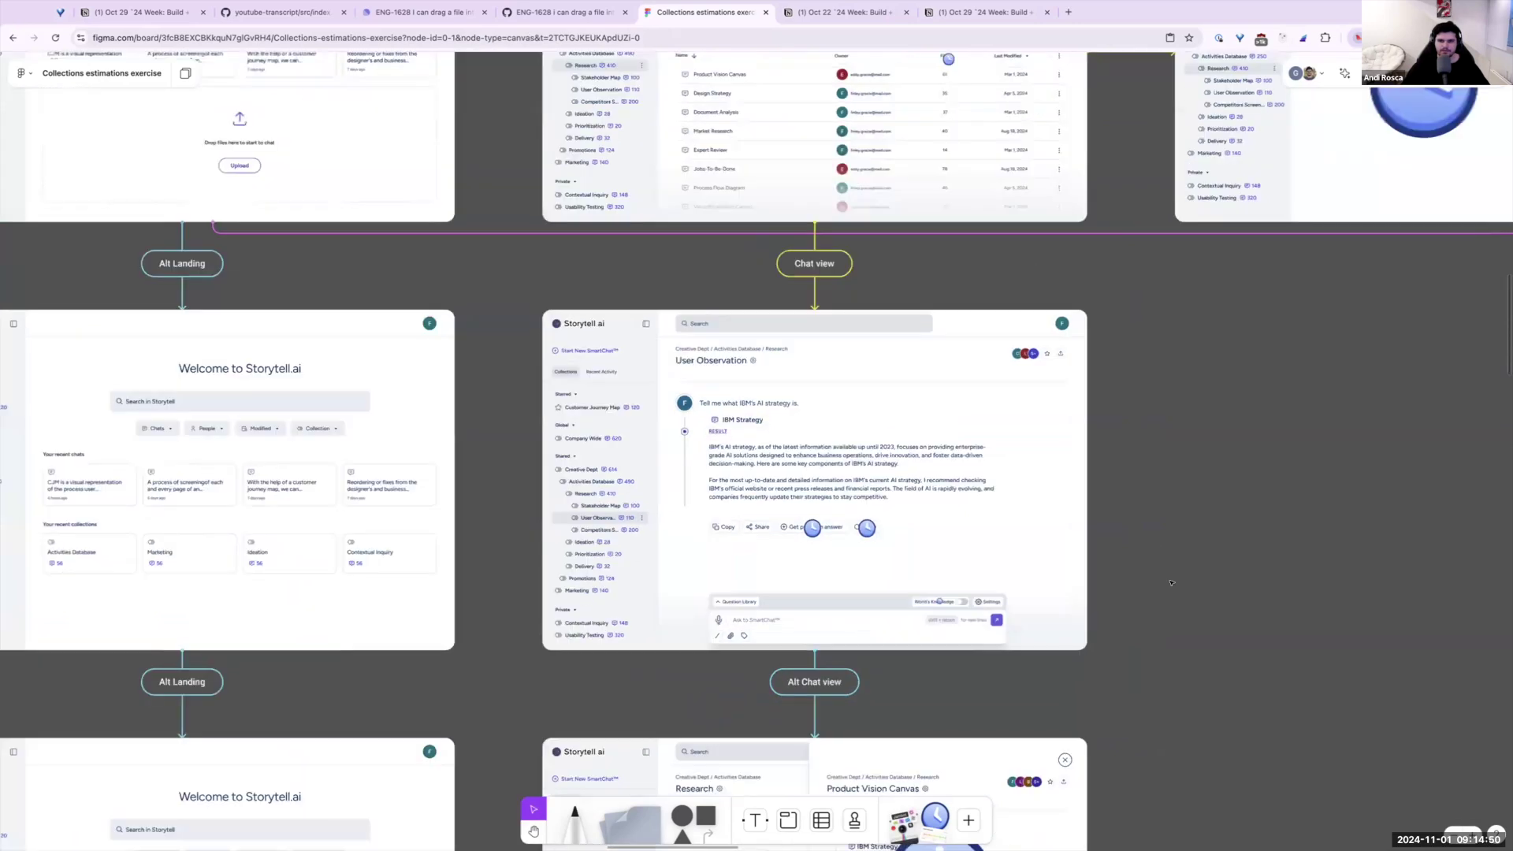
# Examine the first Collections / files tab mockup and the large clock marker in its content area
pyautogui.scroll(5, 850, 403)
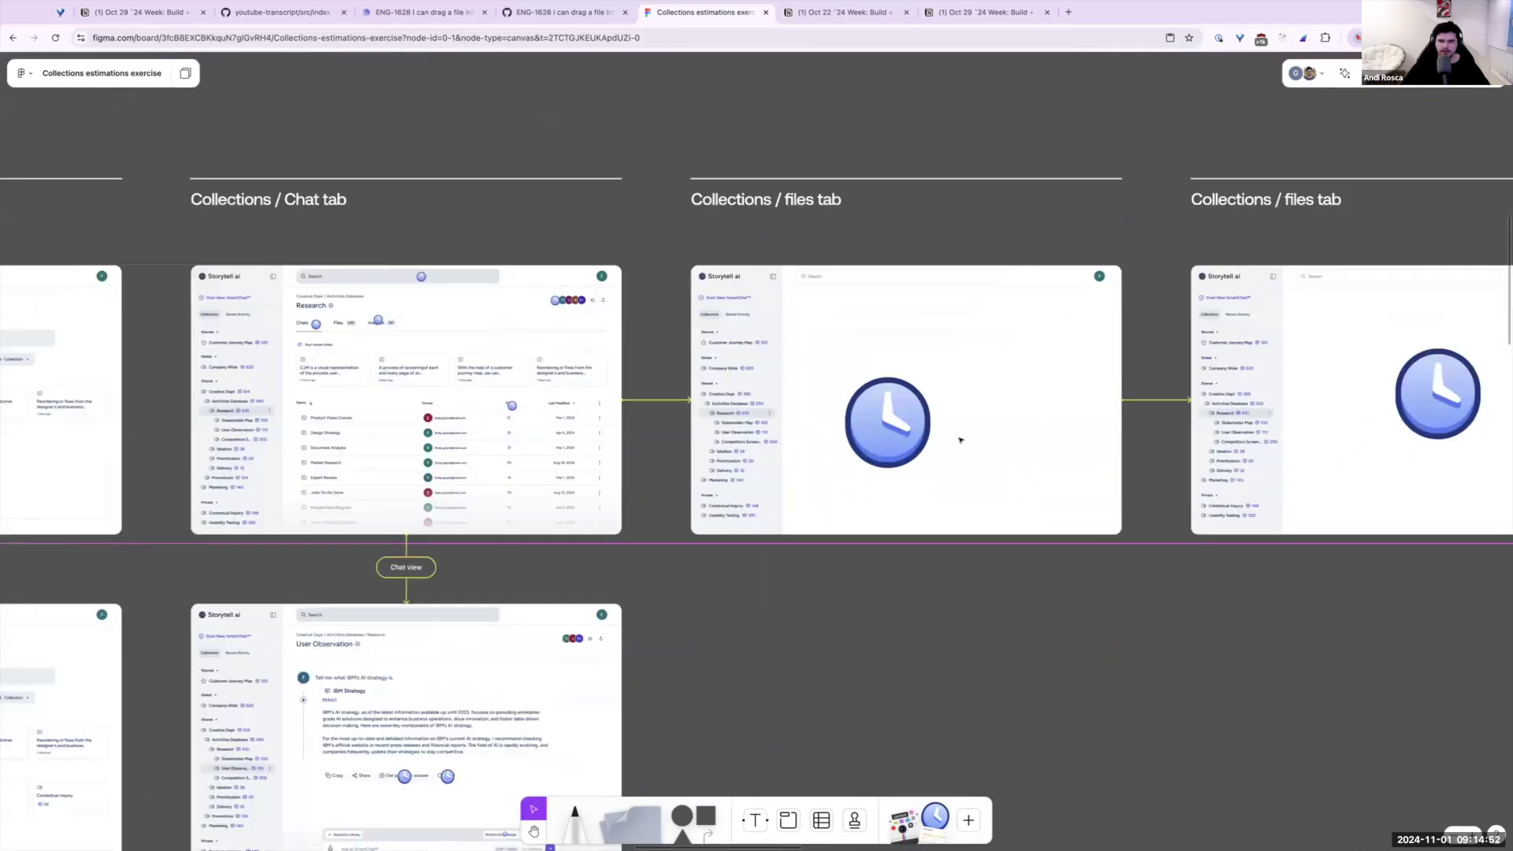
pyautogui.hscroll(5, 1028, 370)
pyautogui.scroll(2, 1028, 370)
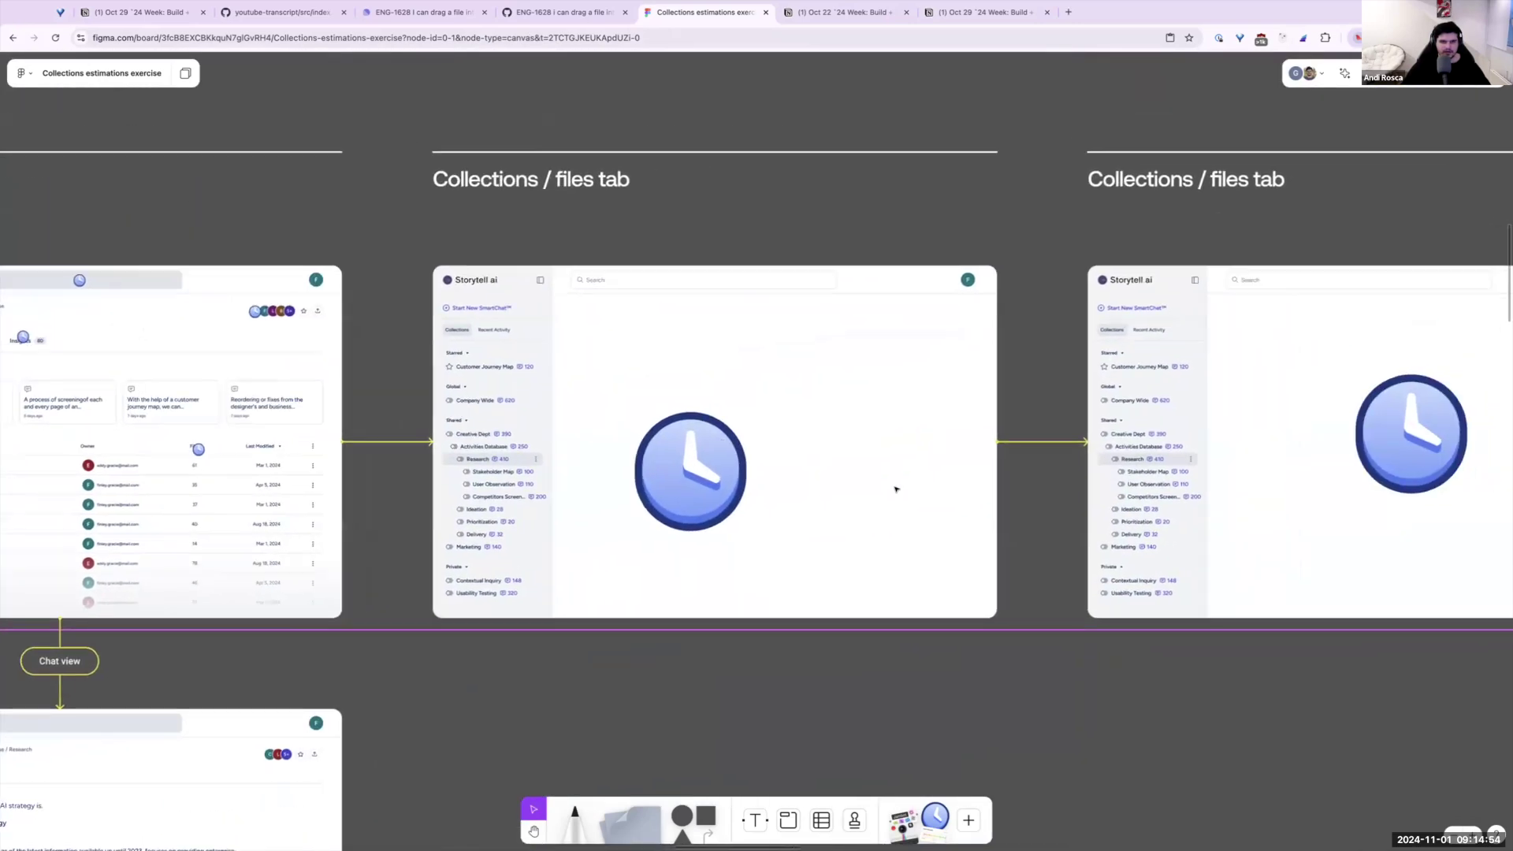
pyautogui.scroll(2, 866, 447)
pyautogui.moveTo(817, 334); pyautogui.dragTo(516, 610)
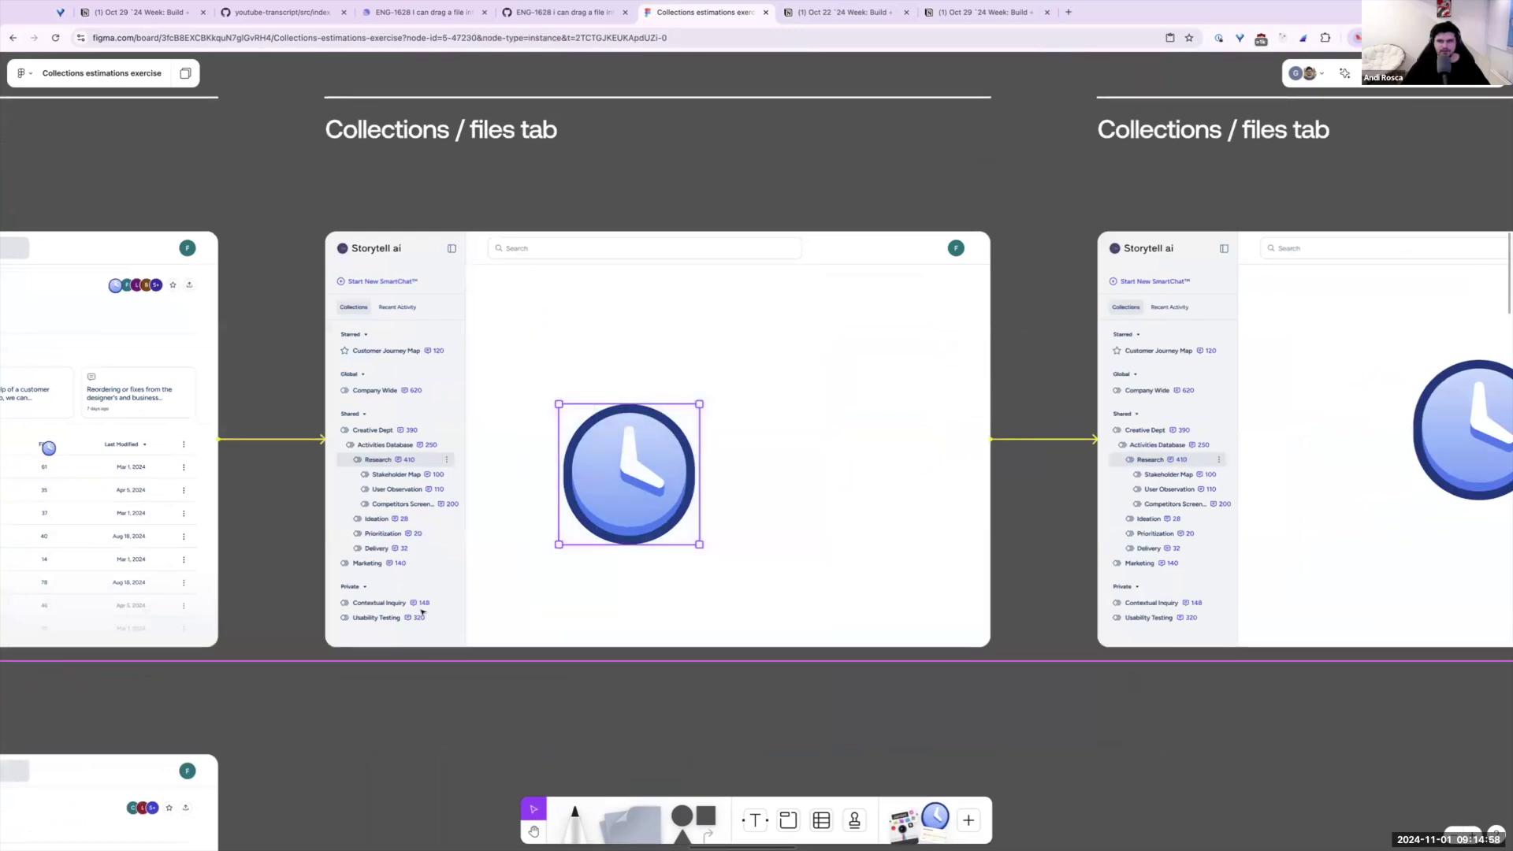
# Paste a copy of the second files tab mockup's large clock marker into the Recent activity tab mockup's content area
pyautogui.hscroll(10, 598, 520)
pyautogui.scroll(-3, 851, 560)
pyautogui.scroll(-3, 869, 466)
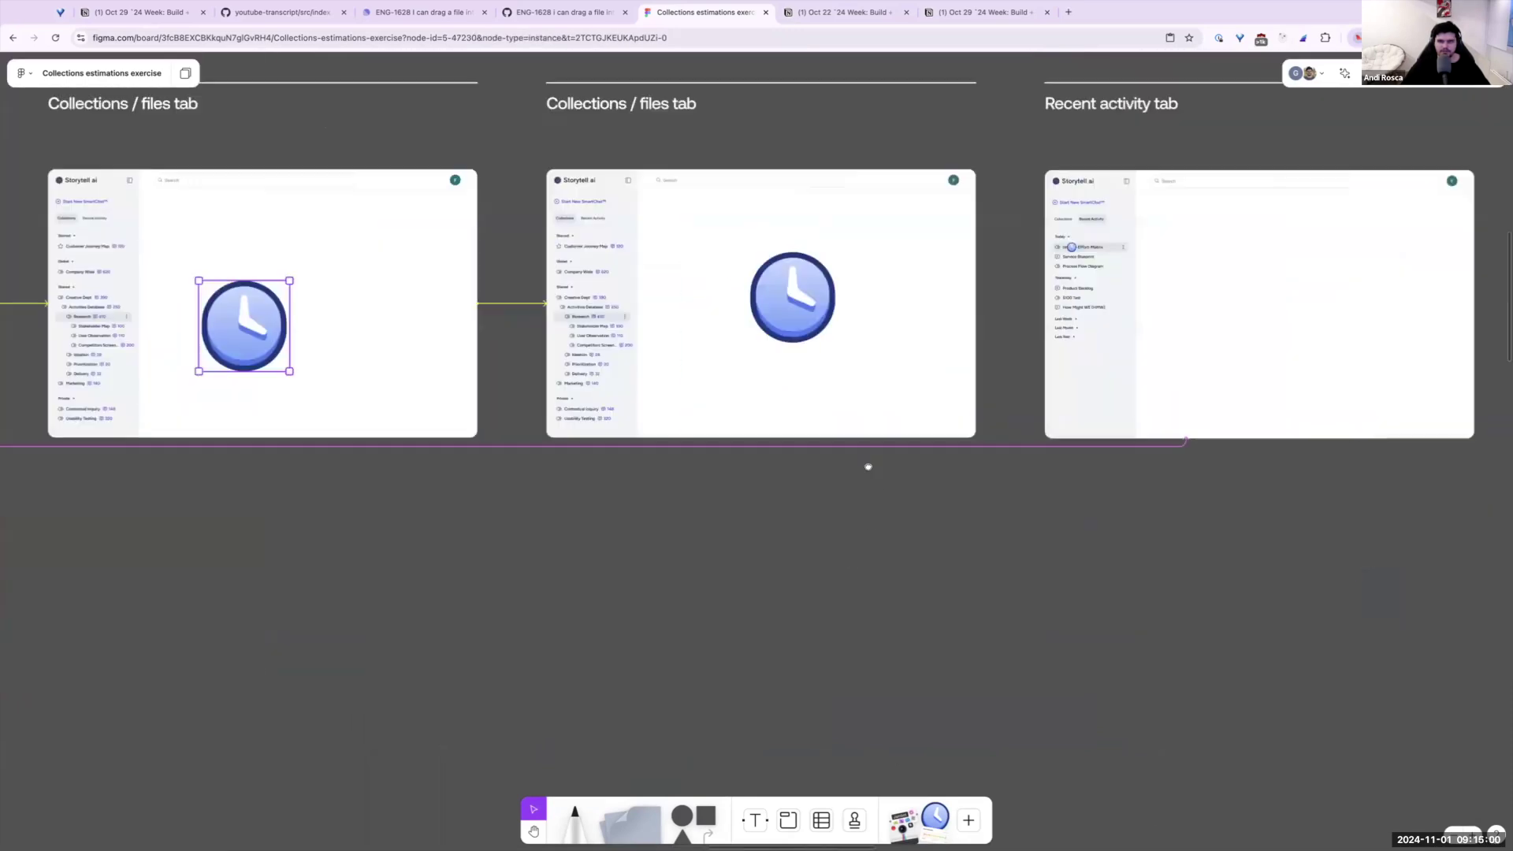
pyautogui.scroll(-3, 869, 467)
pyautogui.hscroll(6, 492, 449)
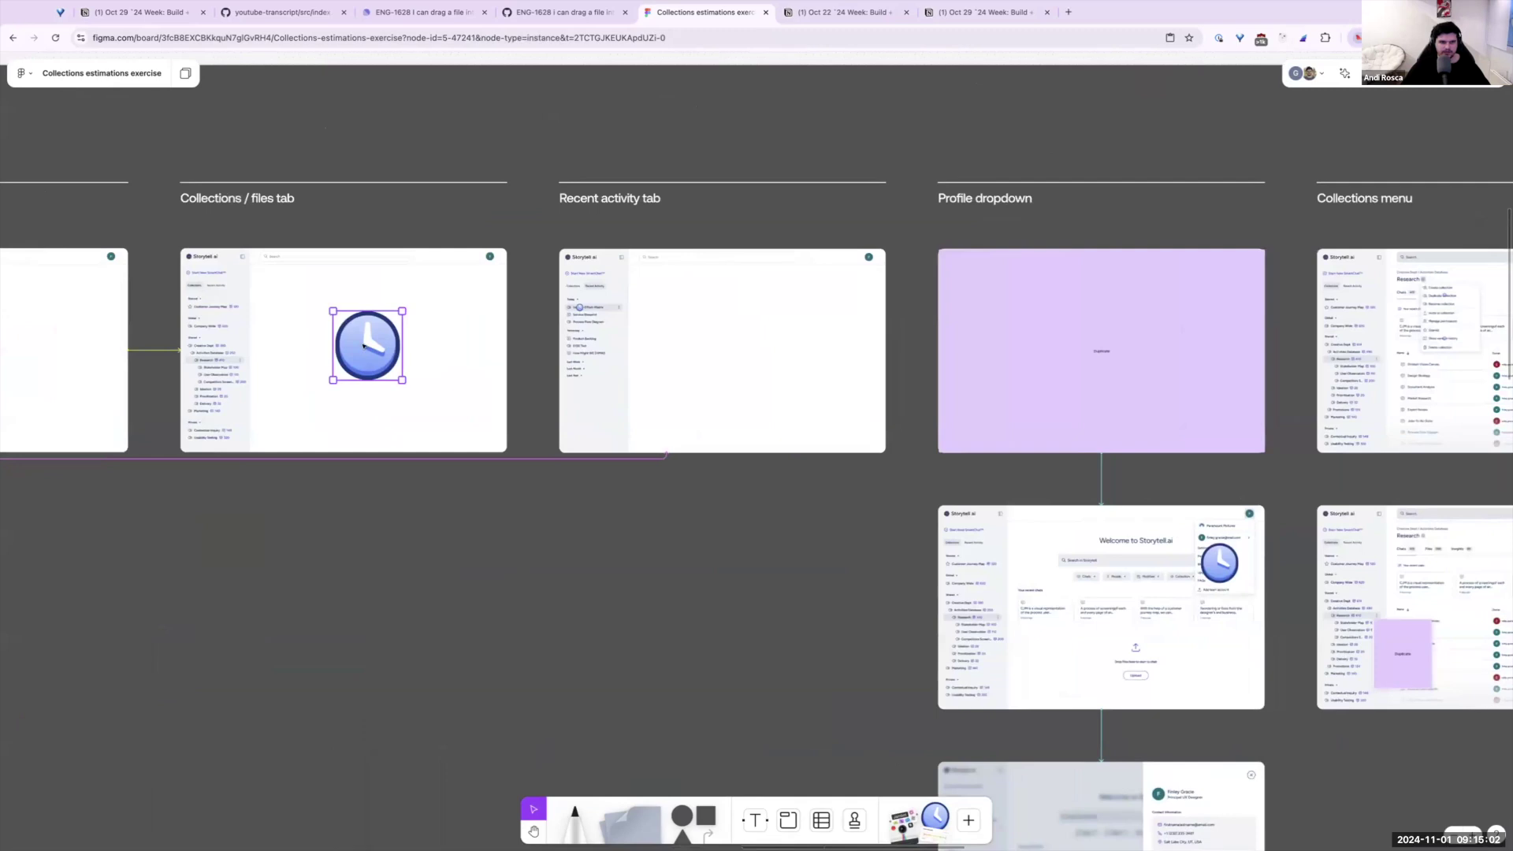
pyautogui.hotkey('ctrl', 'v')
pyautogui.press('Escape')
pyautogui.hscroll(3, 463, 273)
pyautogui.scroll(10, 463, 272)
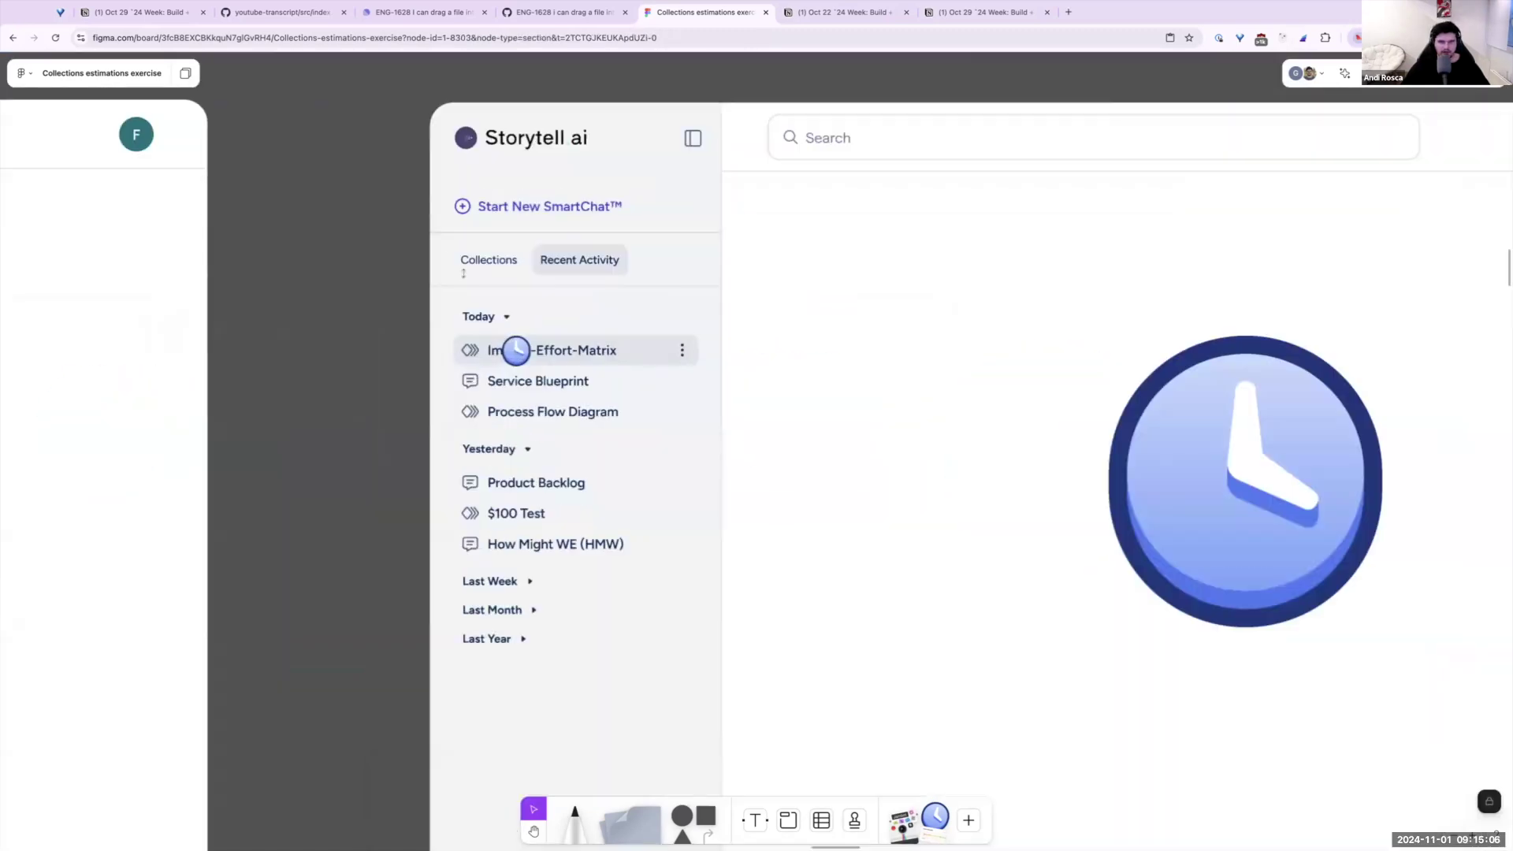
# Examine the Recent Activity list's Impact-Effort-Matrix clock marker and the markers on the Research chat table
pyautogui.moveTo(432, 108); pyautogui.dragTo(642, 571)
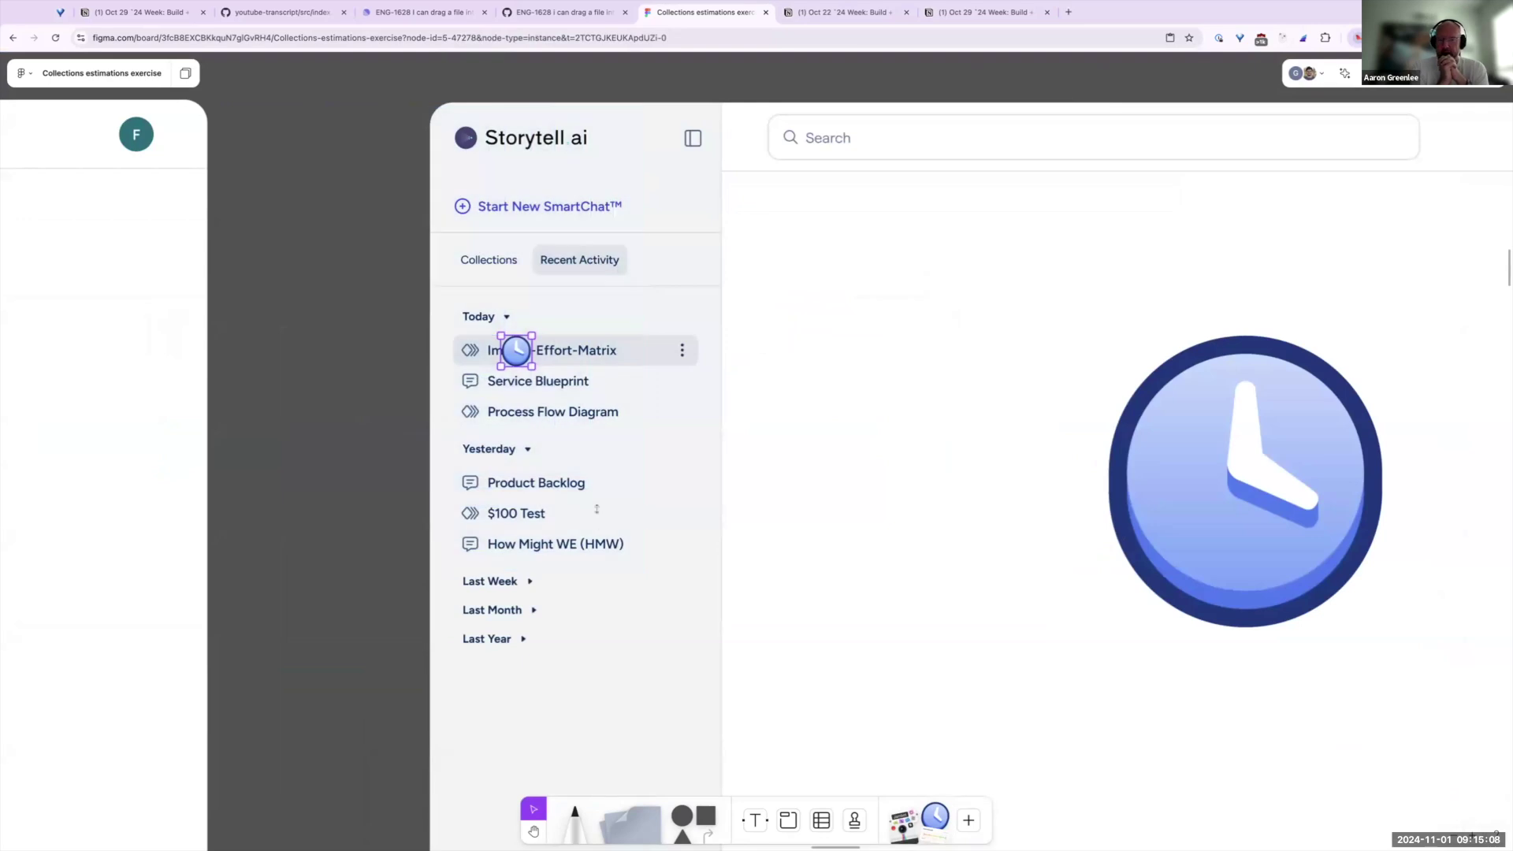
pyautogui.scroll(-10, 597, 509)
pyautogui.scroll(8, 331, 463)
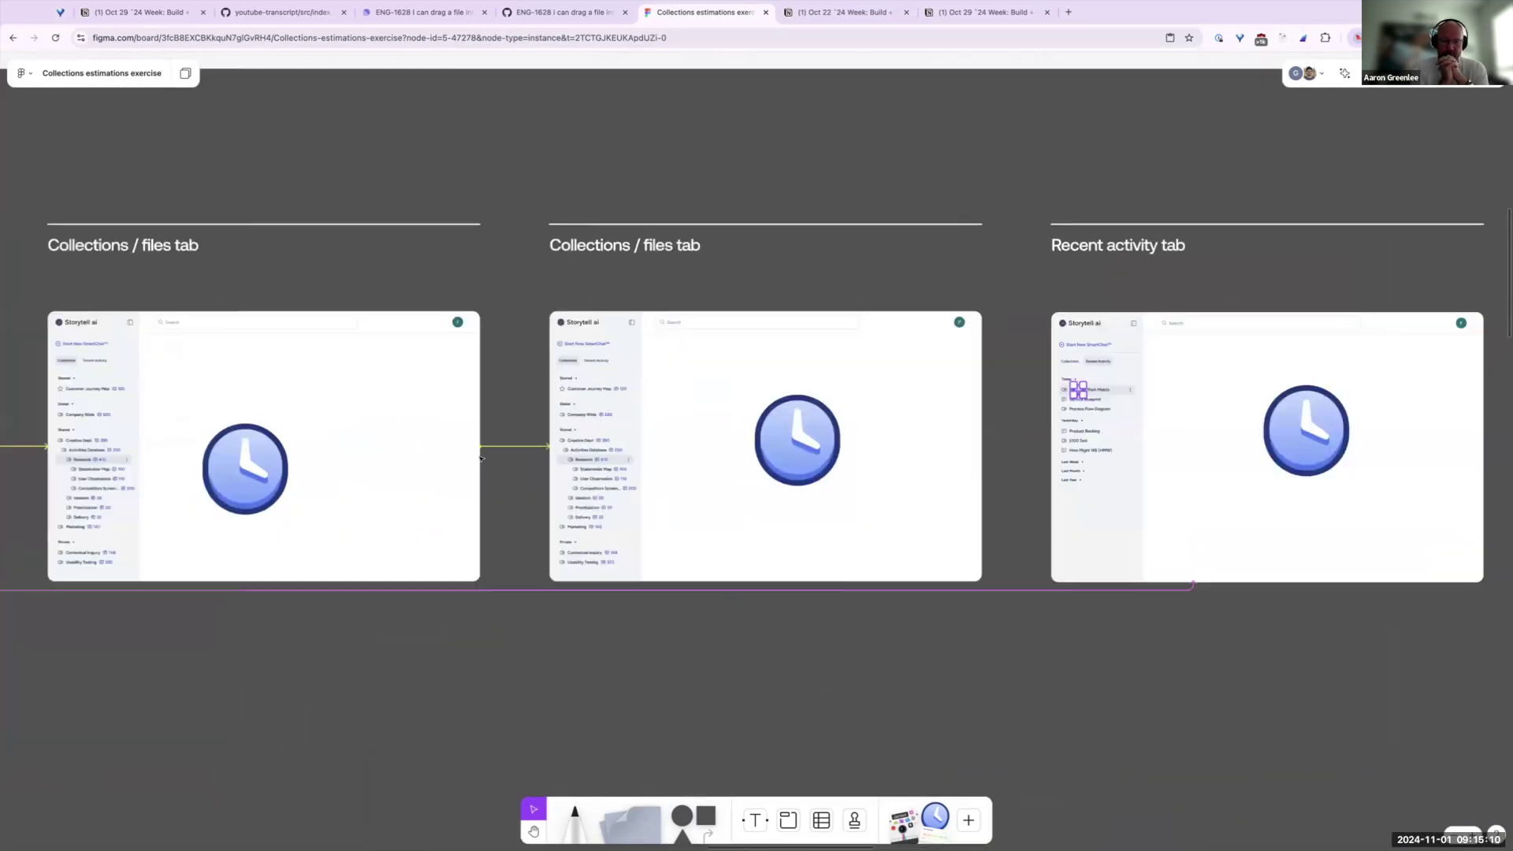
pyautogui.hscroll(-12, 544, 402)
pyautogui.moveTo(142, 364); pyautogui.dragTo(786, 590)
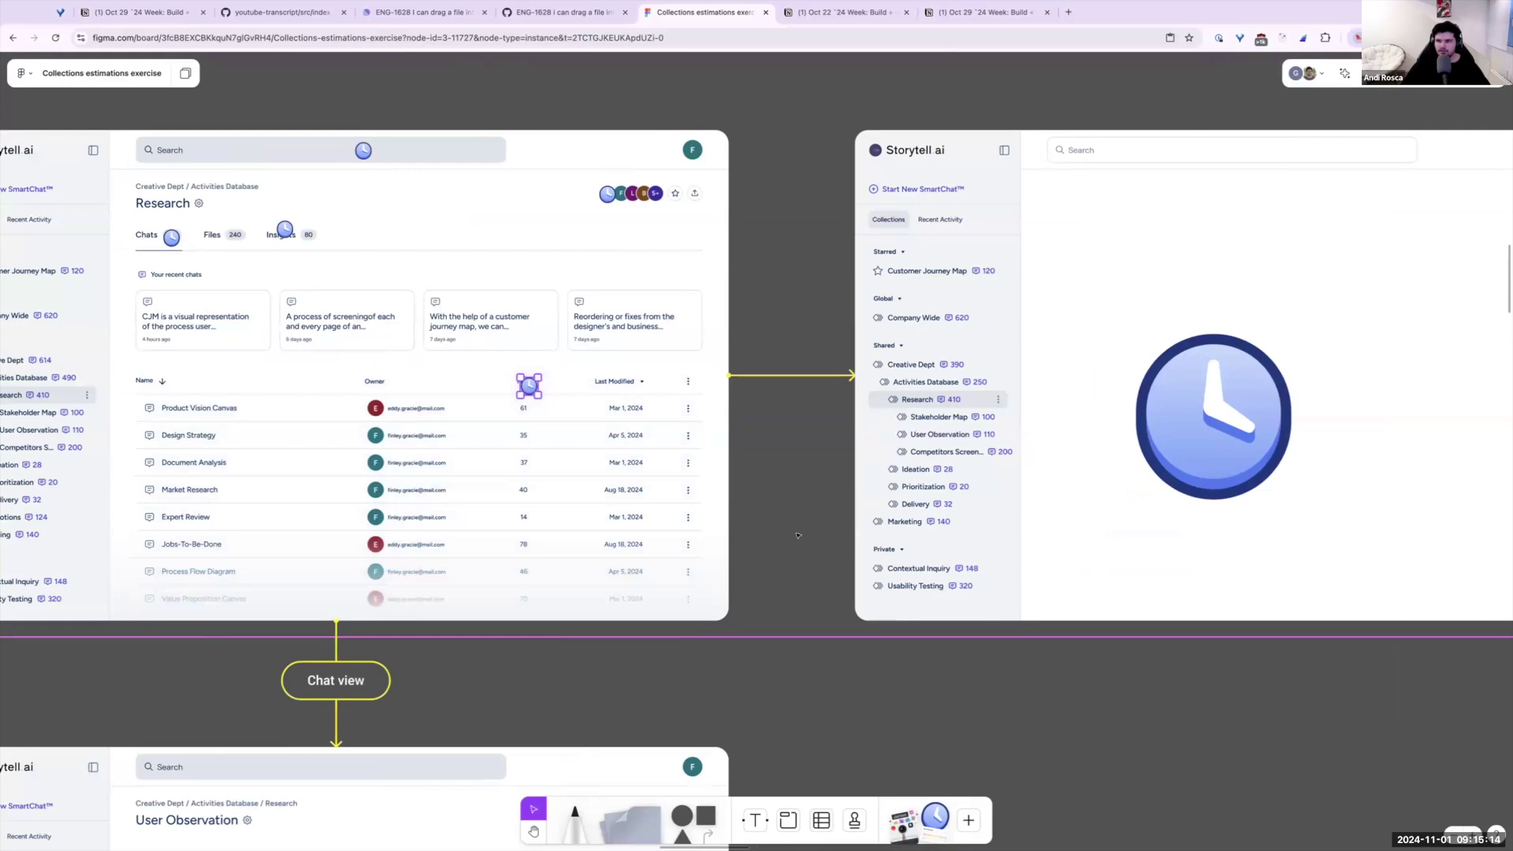
# Compare the large clock markers across the two Collections / files tab mockups and the Recent activity tab mockup
pyautogui.scroll(-2, 798, 535)
pyautogui.hscroll(3, 798, 535)
pyautogui.click(977, 557)
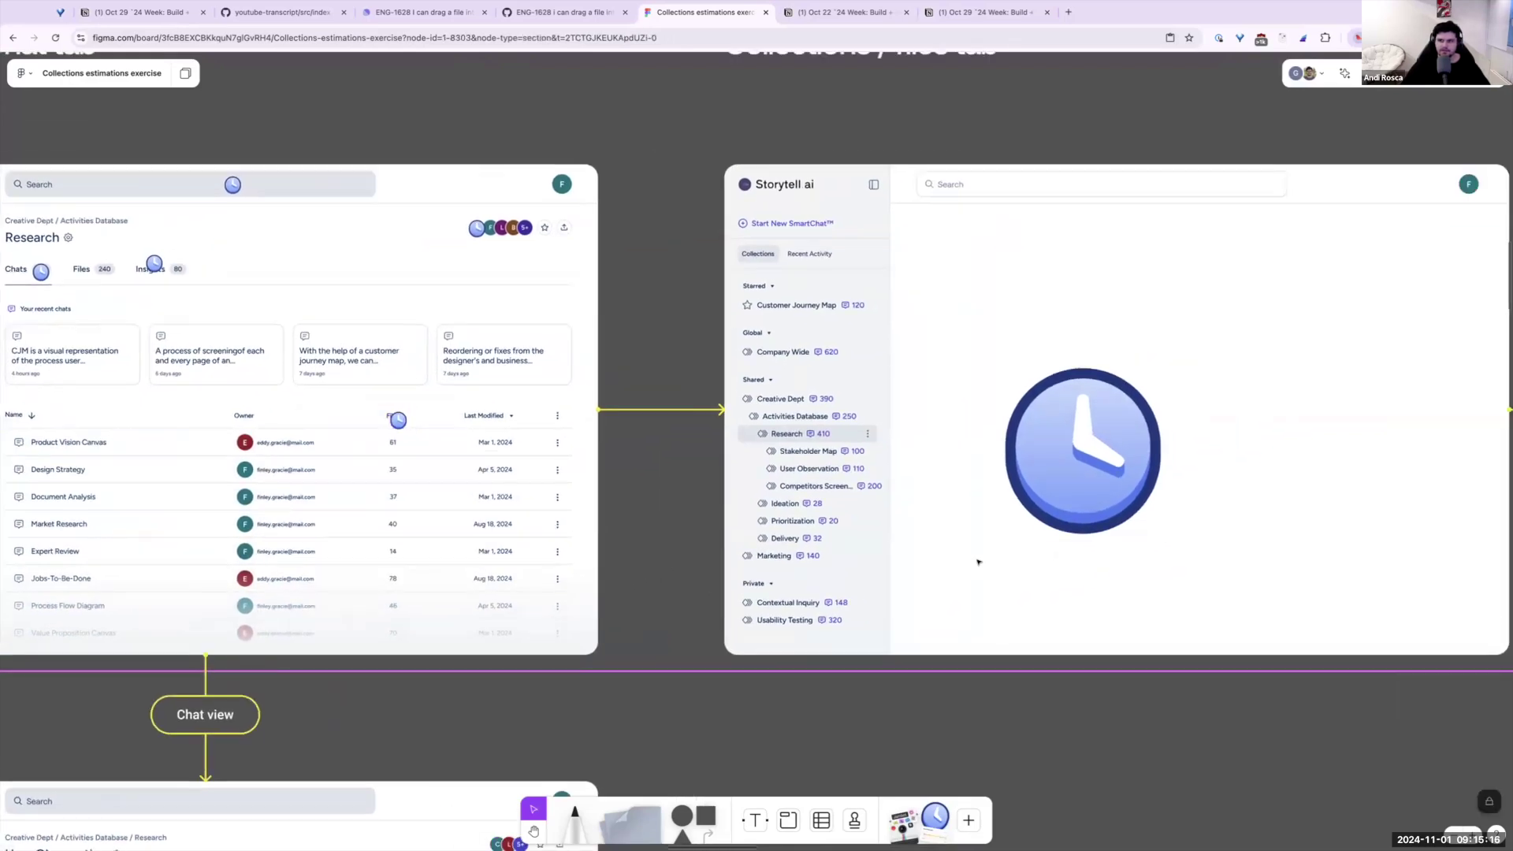
pyautogui.scroll(-5, 1002, 585)
pyautogui.hscroll(10, 1002, 585)
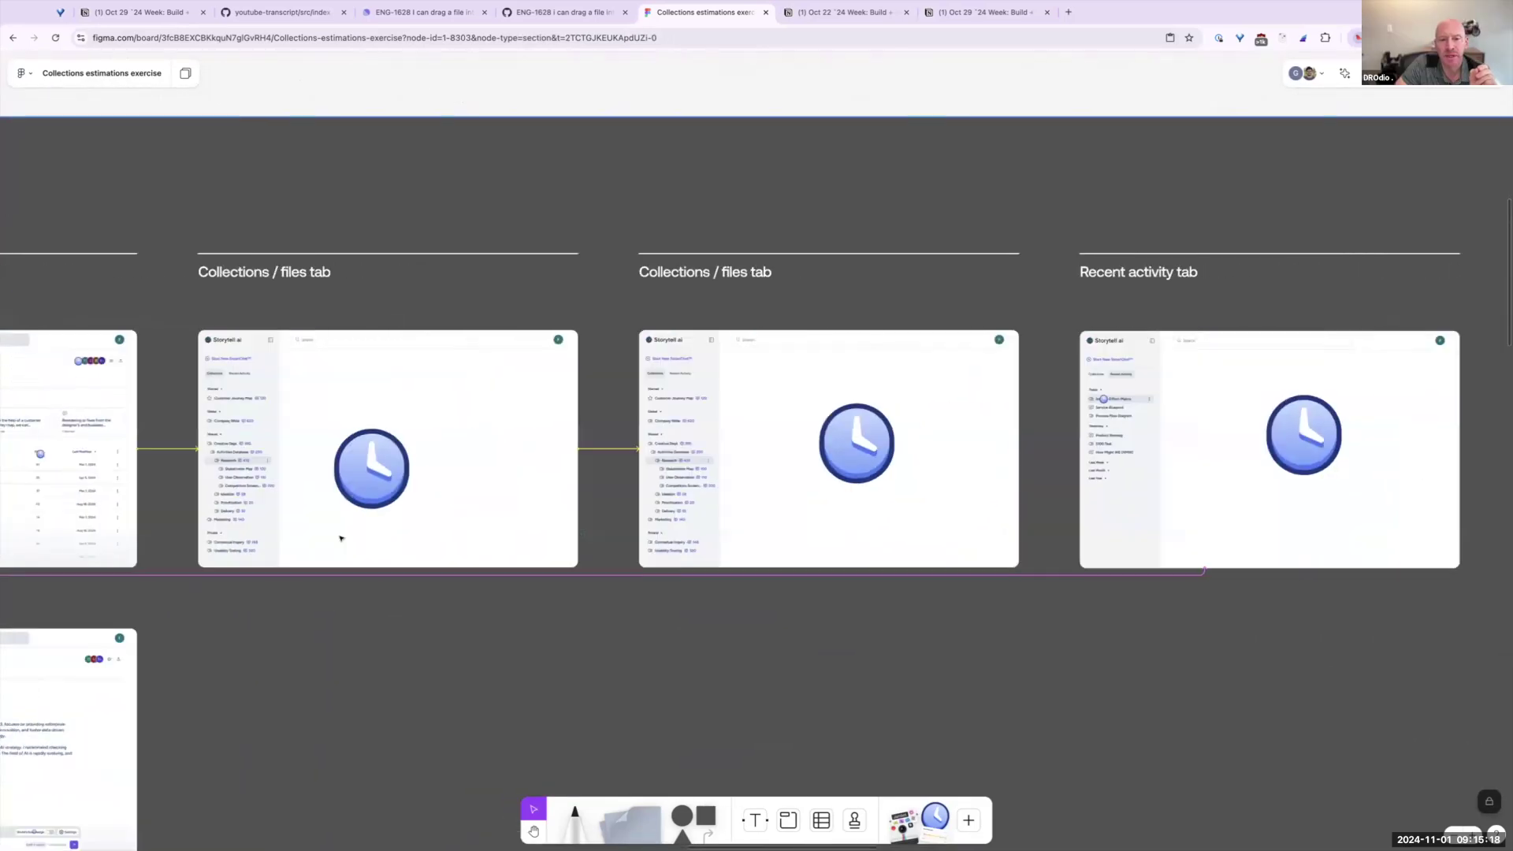
pyautogui.hscroll(3, 662, 510)
pyautogui.scroll(-2, 662, 510)
pyautogui.hscroll(-3, 693, 509)
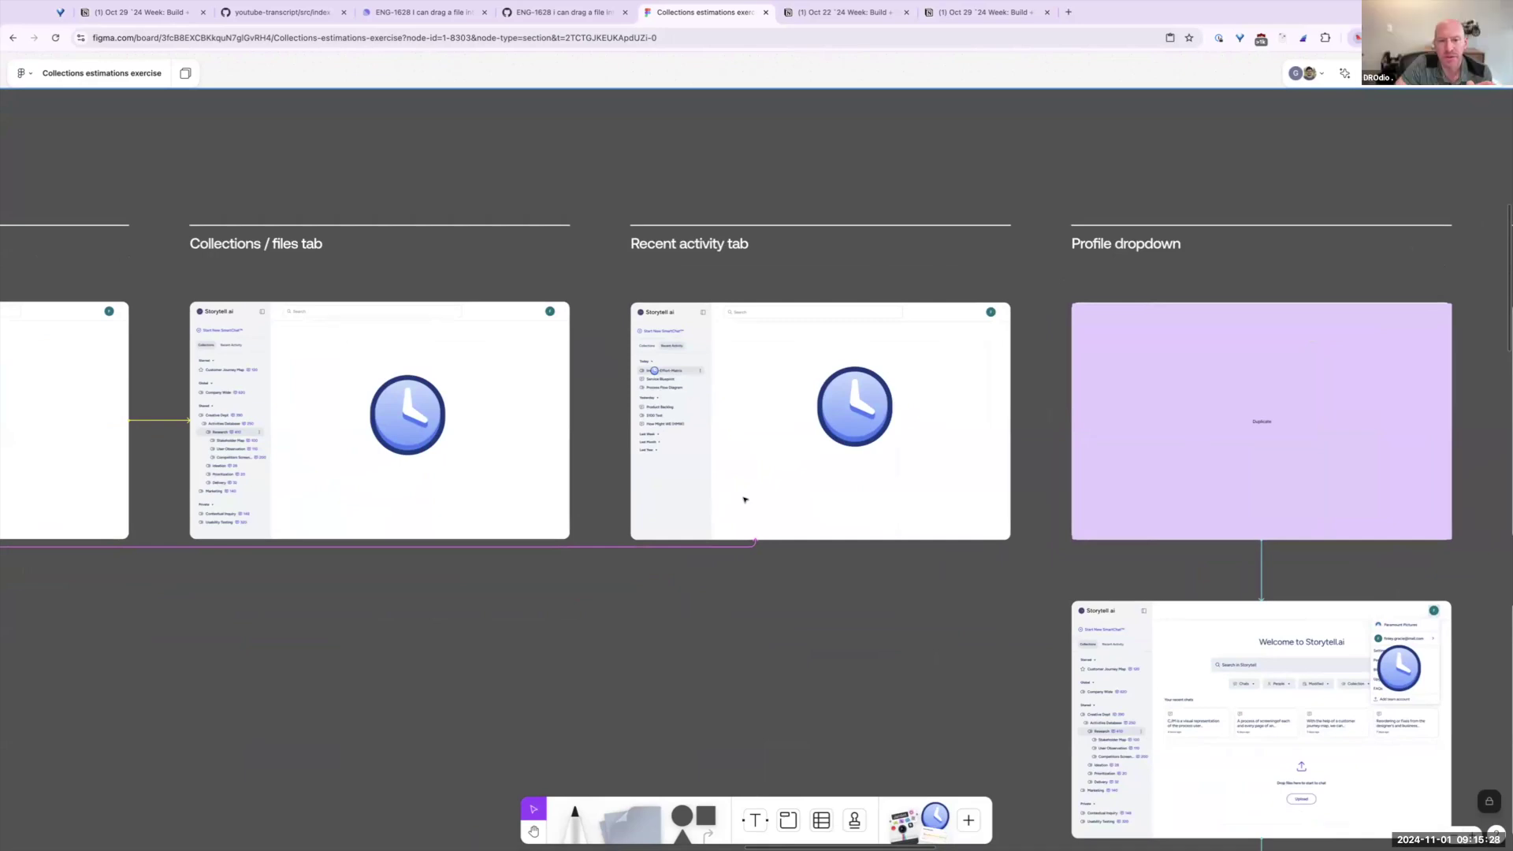
# Delete the large clock markers from both Collections / files tab mockups
pyautogui.hscroll(-10, 744, 500)
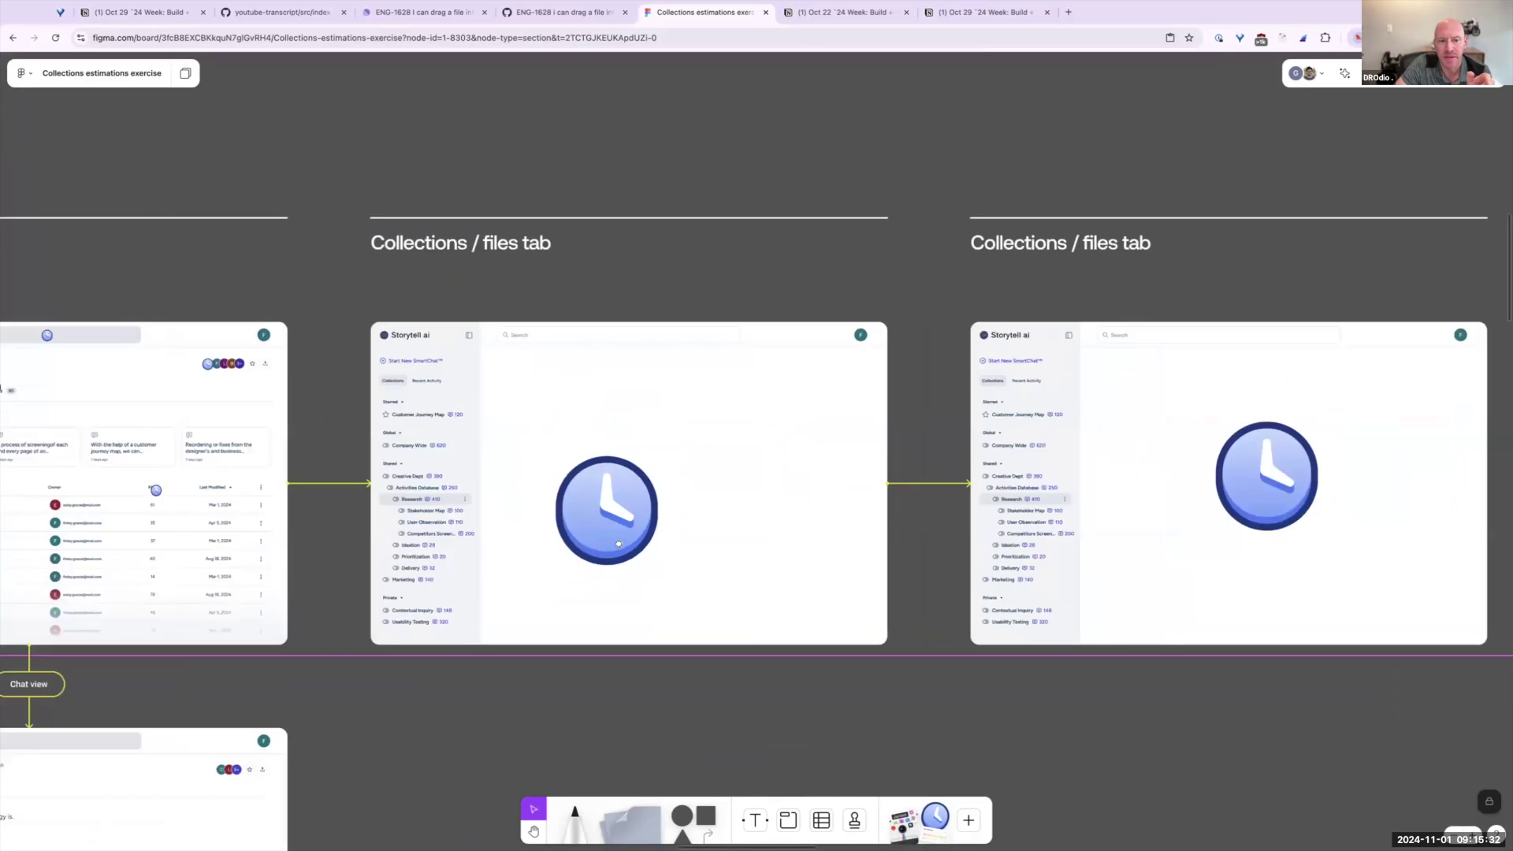
pyautogui.press('Delete')
pyautogui.moveTo(1161, 388); pyautogui.dragTo(1253, 508)
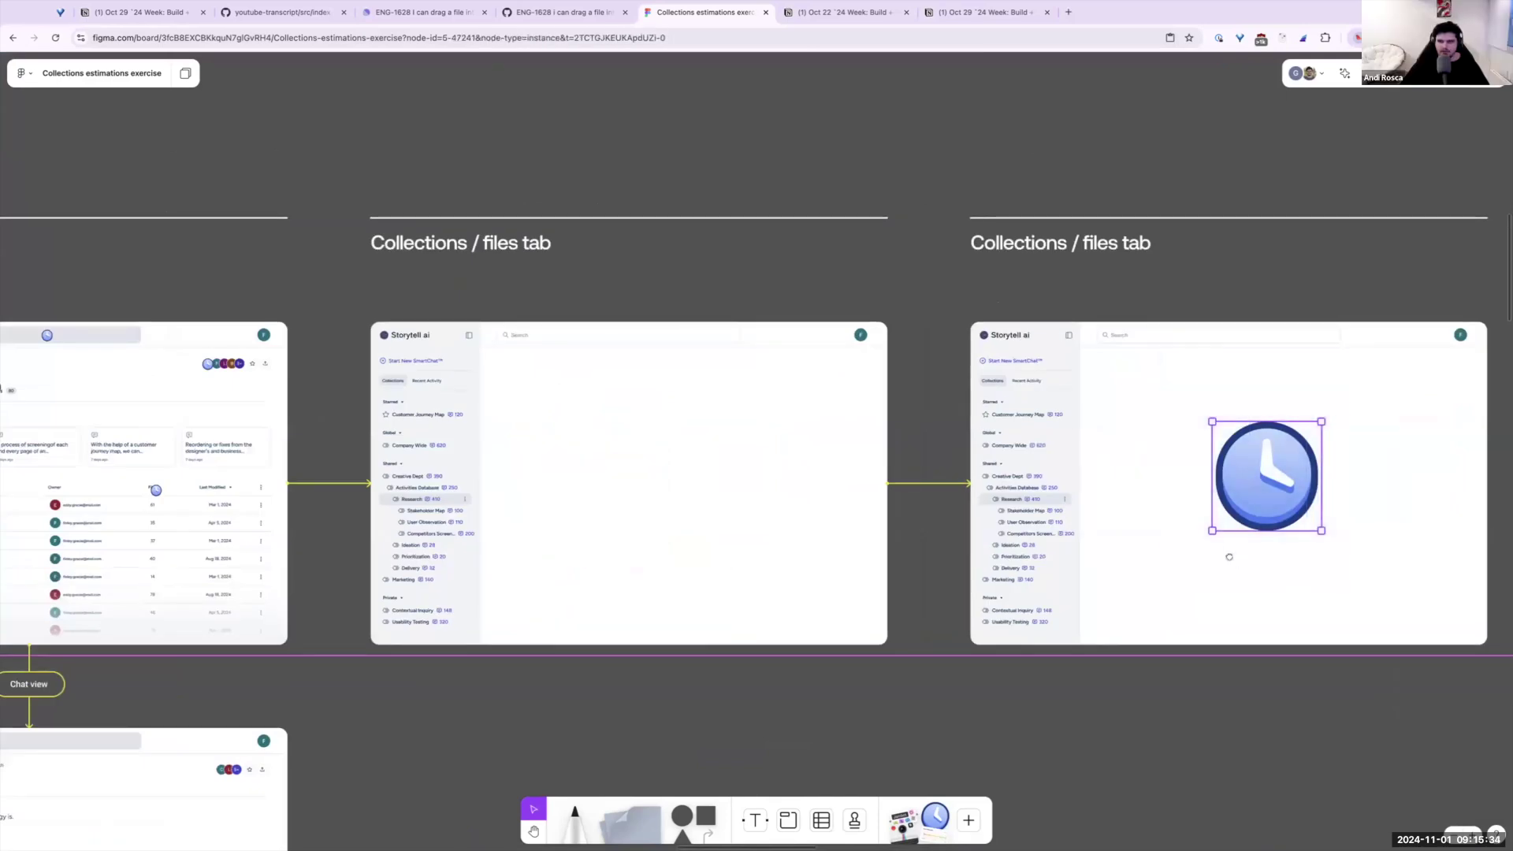
pyautogui.press('Delete')
# Capture a screenshot of the chat table in the Research Chat tab mockup and save it to the clipboard
pyautogui.hscroll(-5, 966, 396)
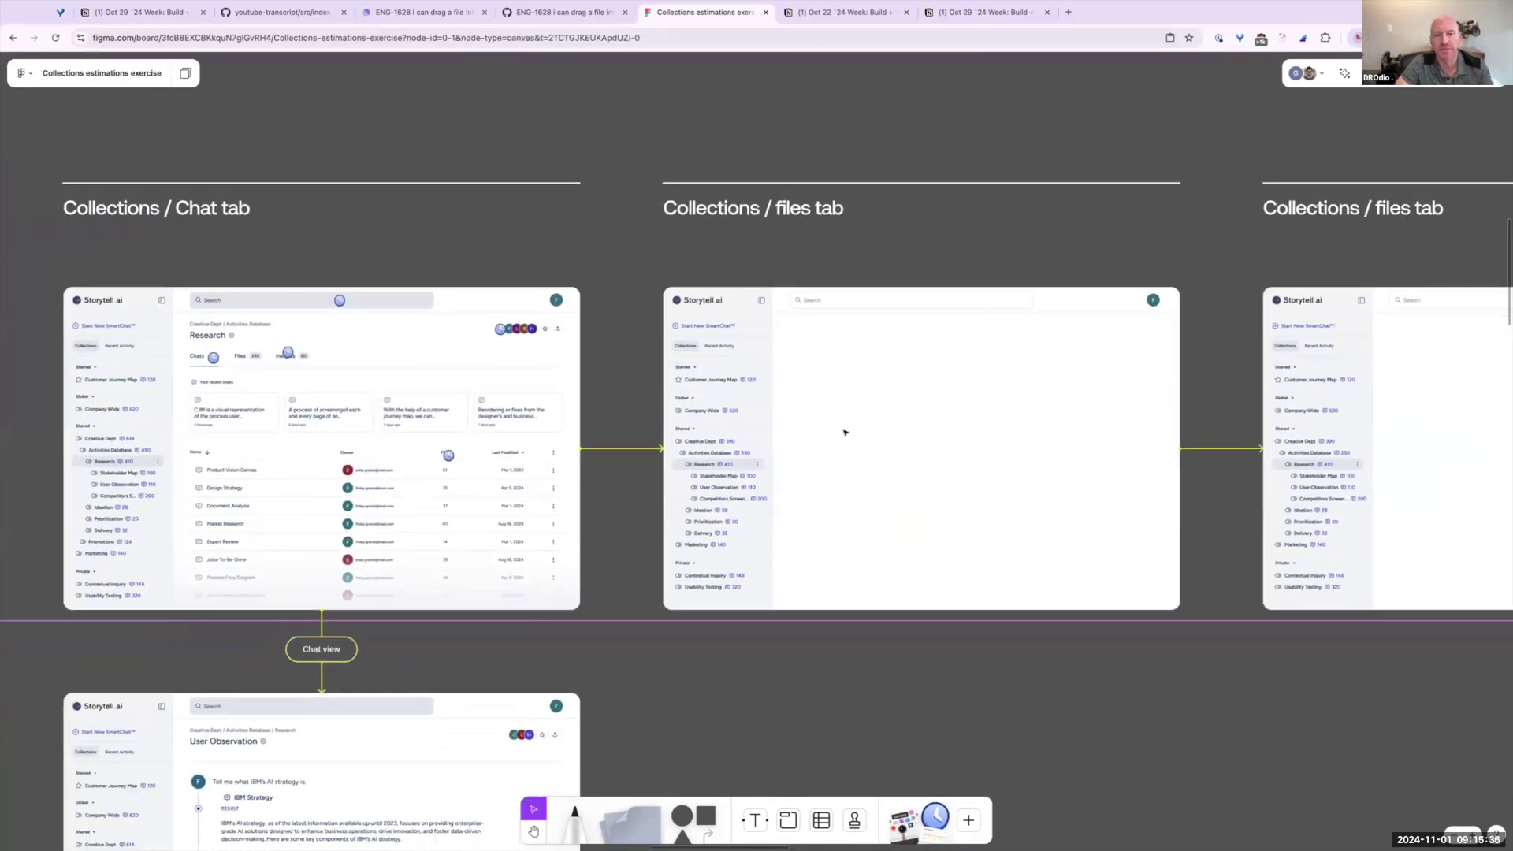
pyautogui.scroll(3, 621, 515)
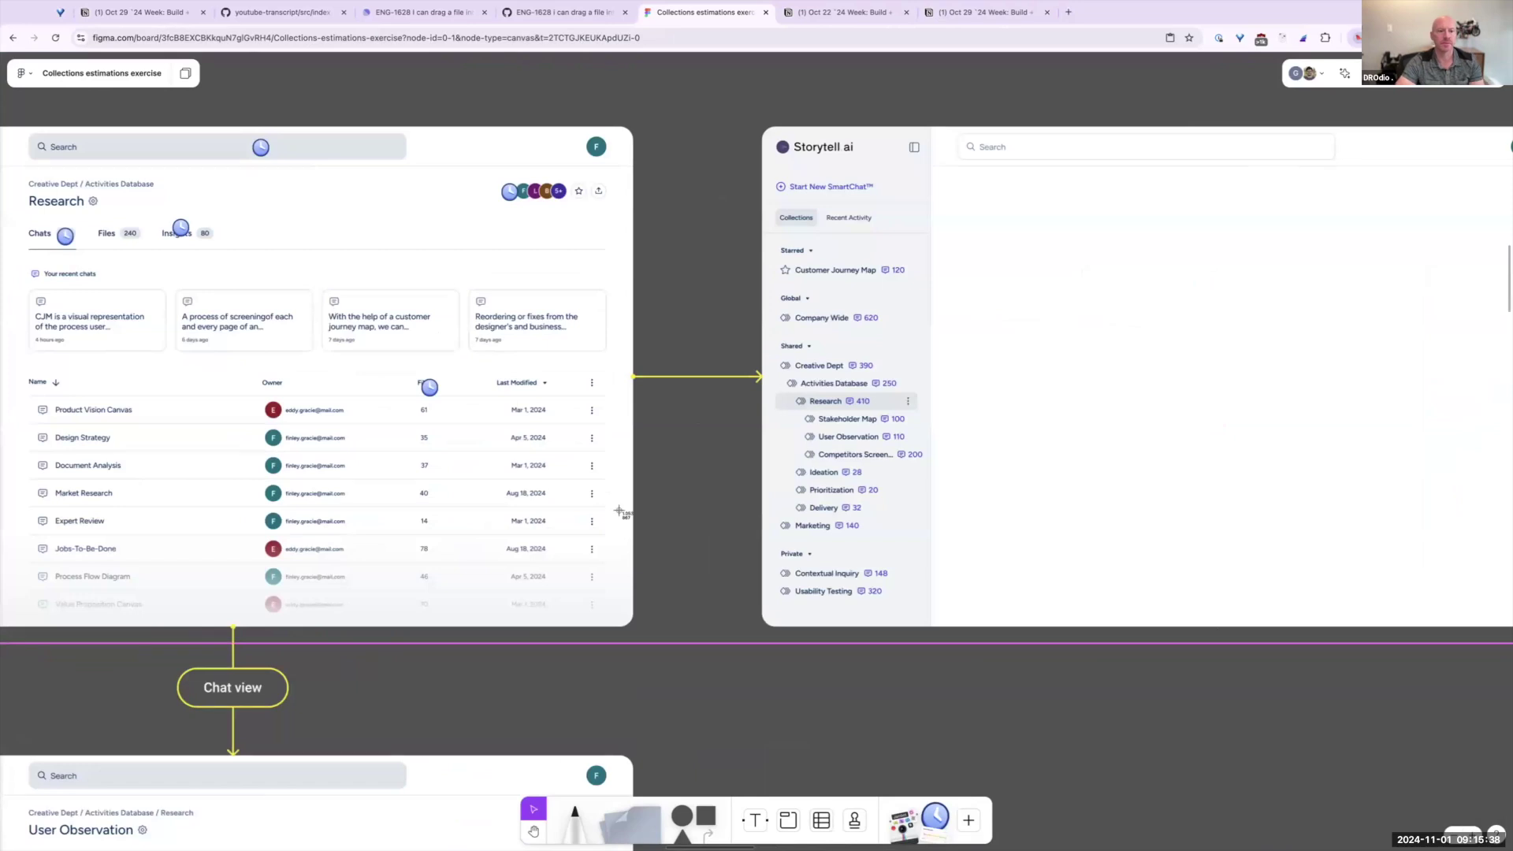
pyautogui.moveTo(19, 361); pyautogui.dragTo(631, 644)
pyautogui.rightClick(1433, 803)
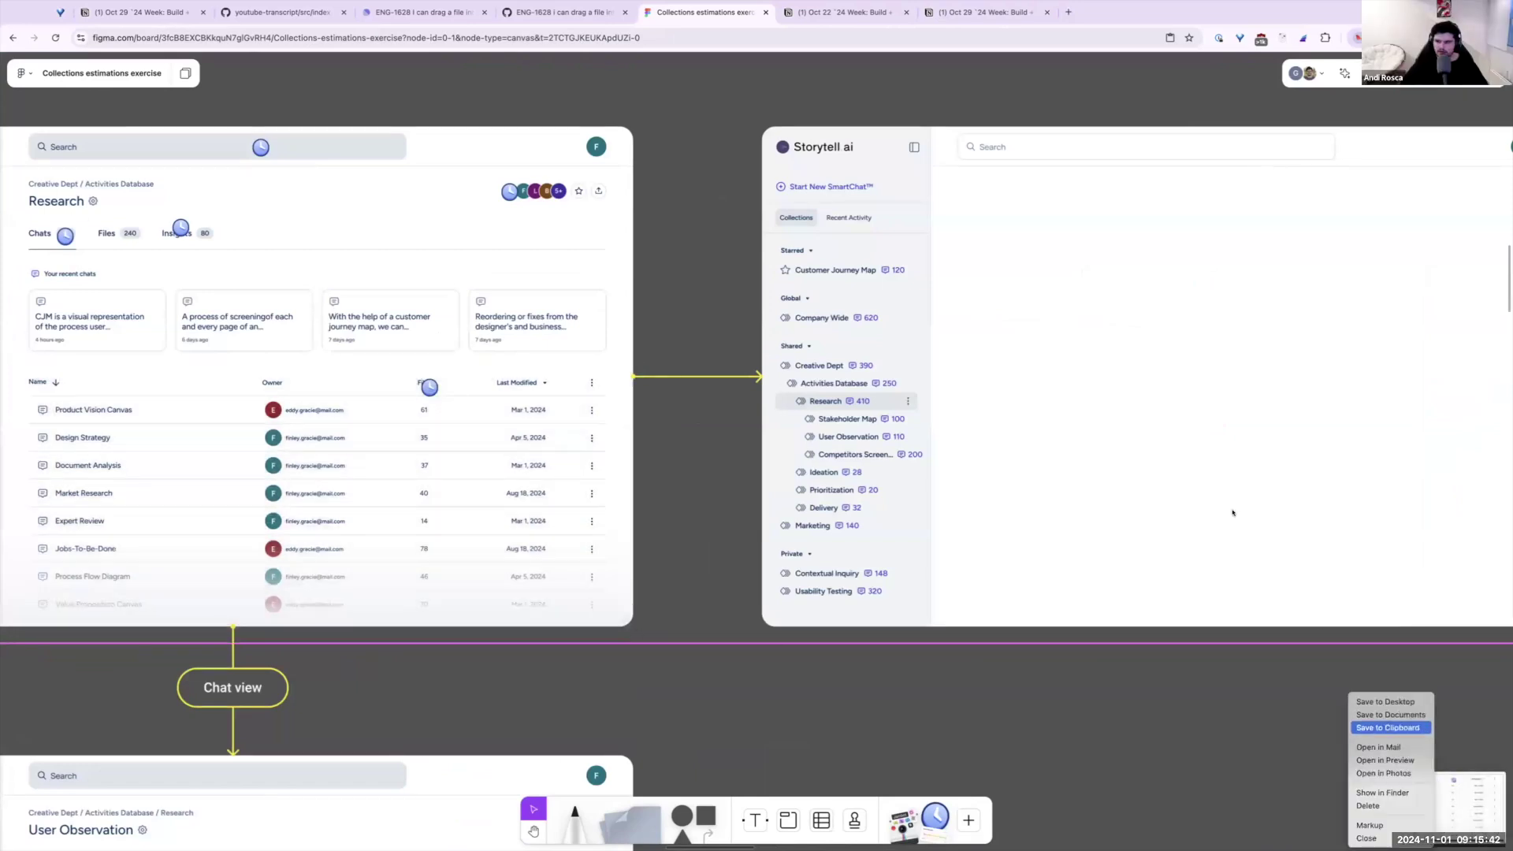
pyautogui.click(1387, 759)
# Paste the chat table screenshot and place it in the content area of the first Collections / files tab mockup
pyautogui.press('super+v')
pyautogui.hscroll(10, 1181, 420)
pyautogui.moveTo(622, 394); pyautogui.dragTo(916, 378)
pyautogui.click(1158, 499)
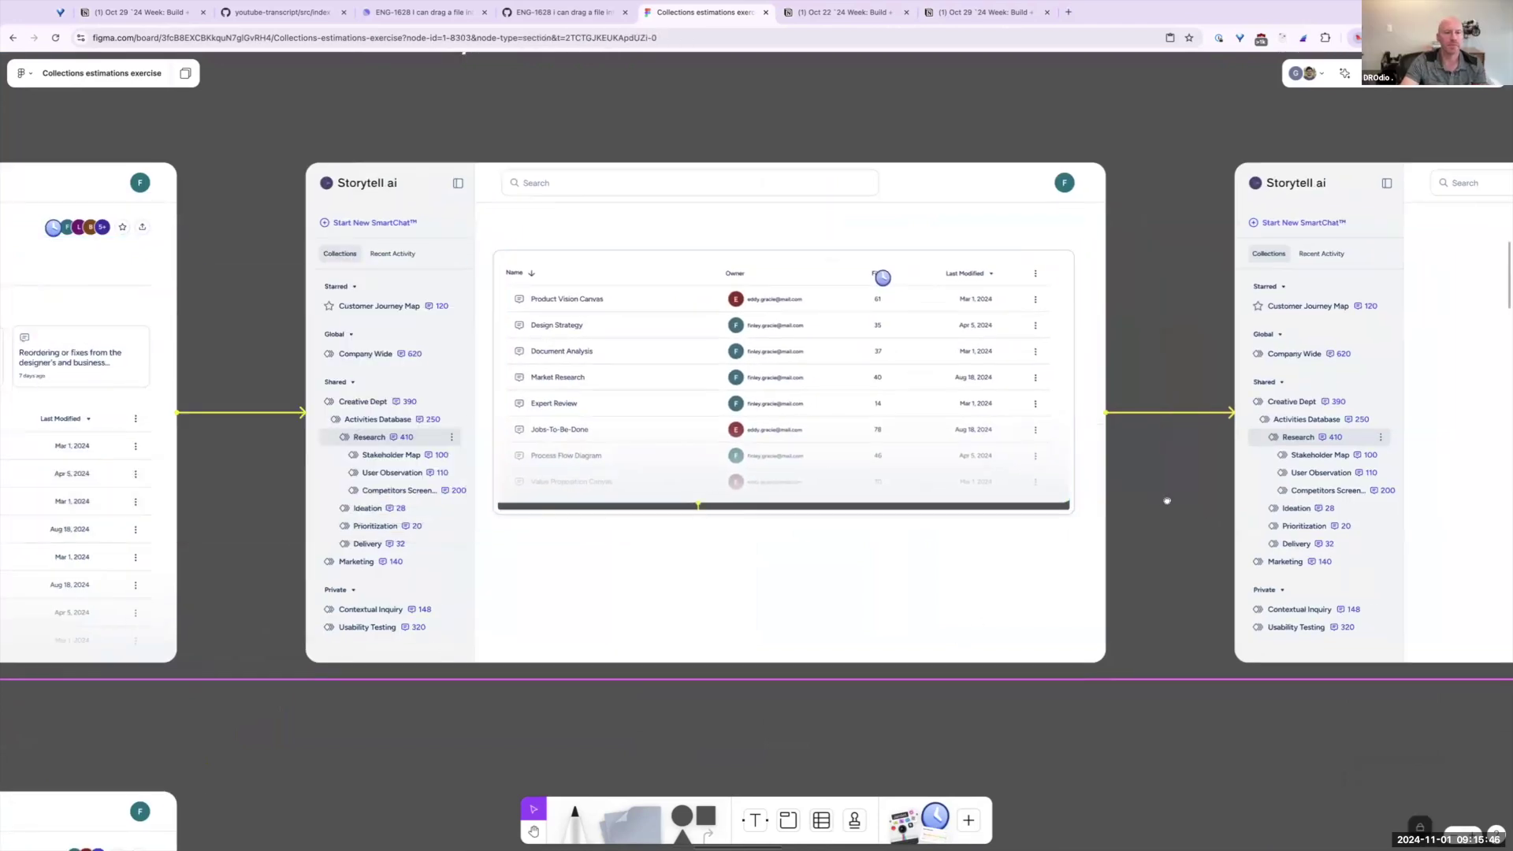
# Remove the large clock marker from the Recent activity tab mockup's content area
pyautogui.scroll(3, 1172, 512)
pyautogui.scroll(-5, 1193, 570)
pyautogui.hscroll(15, 946, 583)
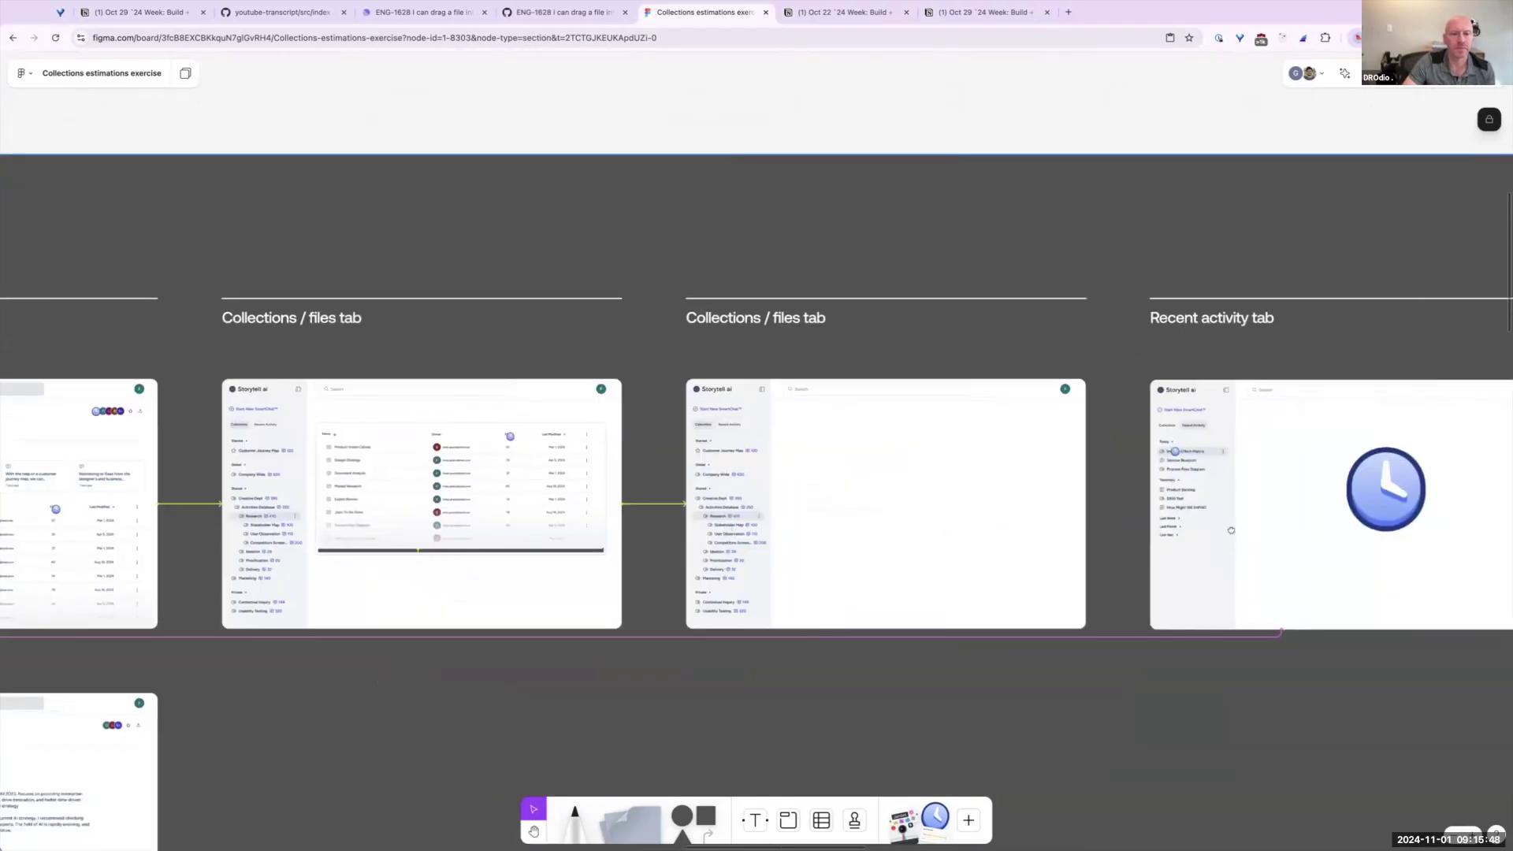
pyautogui.scroll(2, 699, 592)
pyautogui.scroll(-2, 700, 592)
pyautogui.scroll(10, 702, 540)
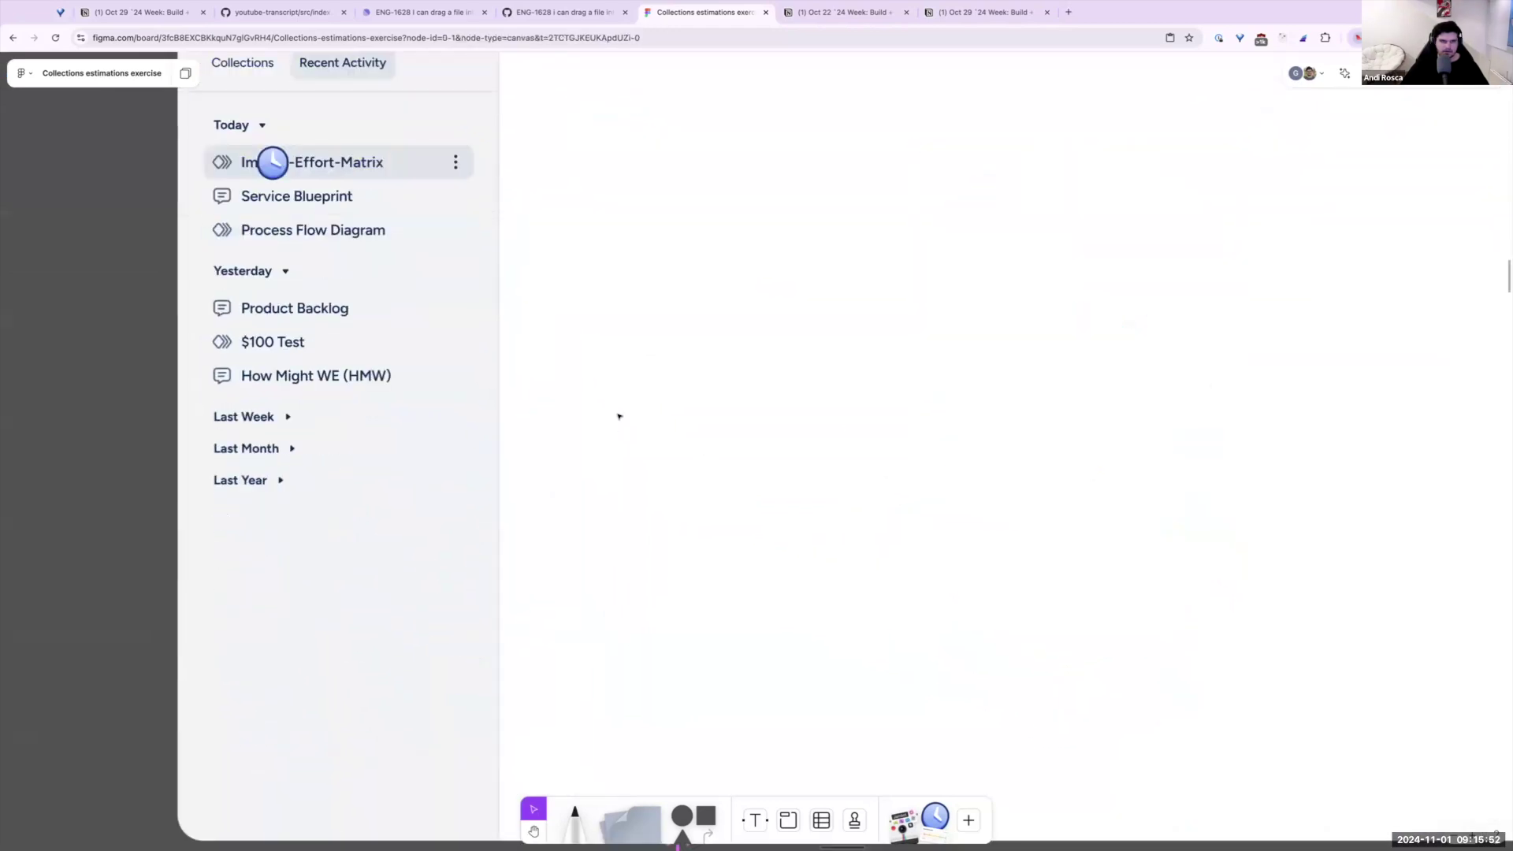
# Examine the Collections and Recent Activity switch and the Impact-Effort-Matrix clock marker in the Recent activity tab mockup
pyautogui.scroll(-10, 618, 415)
pyautogui.scroll(3, 675, 476)
pyautogui.hscroll(-3, 675, 476)
pyautogui.scroll(5, 554, 360)
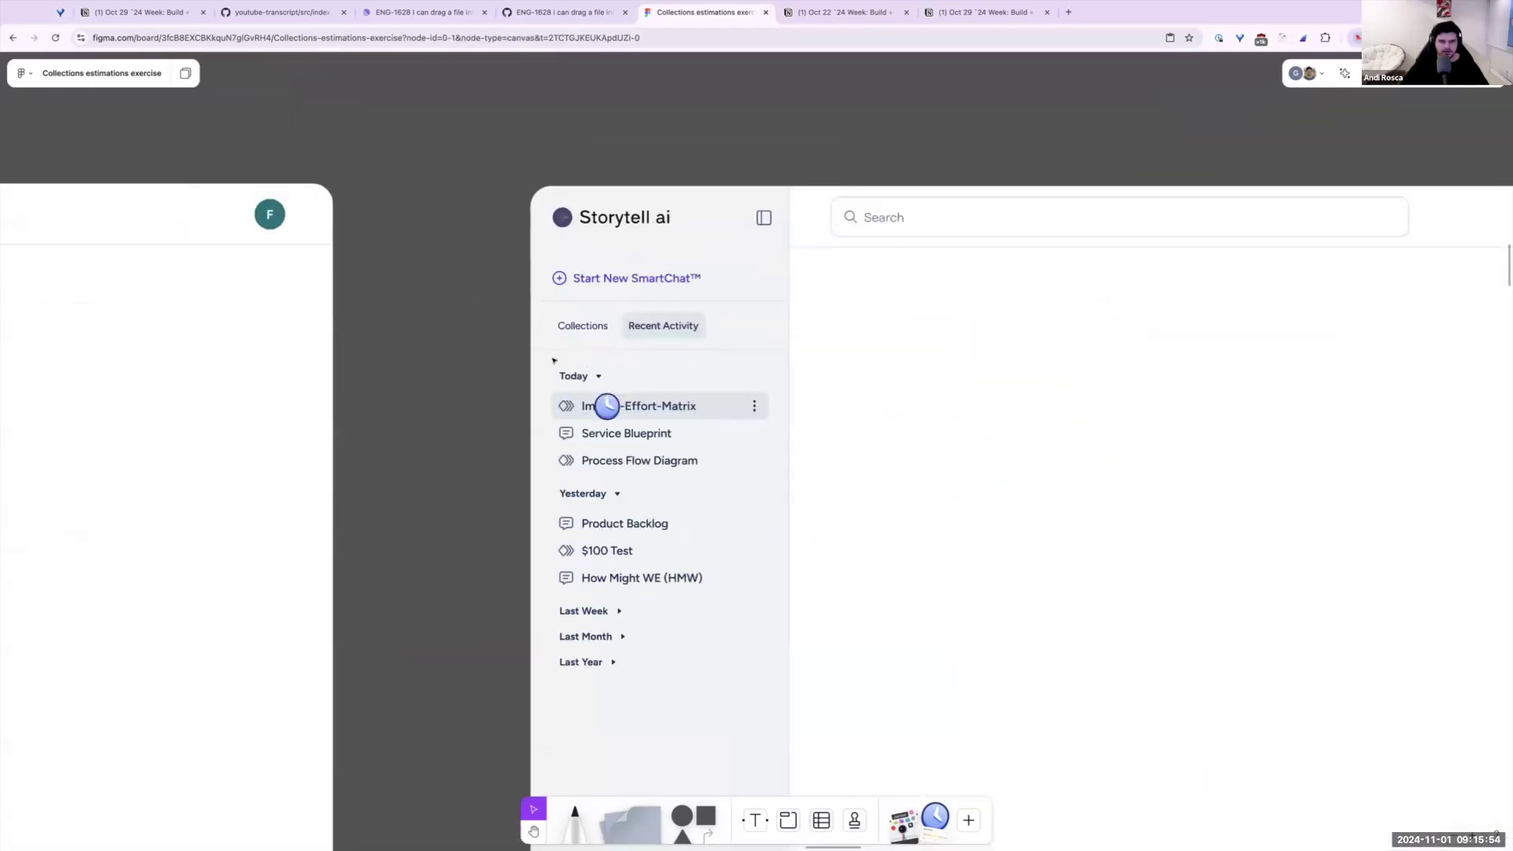
pyautogui.moveTo(466, 282); pyautogui.dragTo(782, 705)
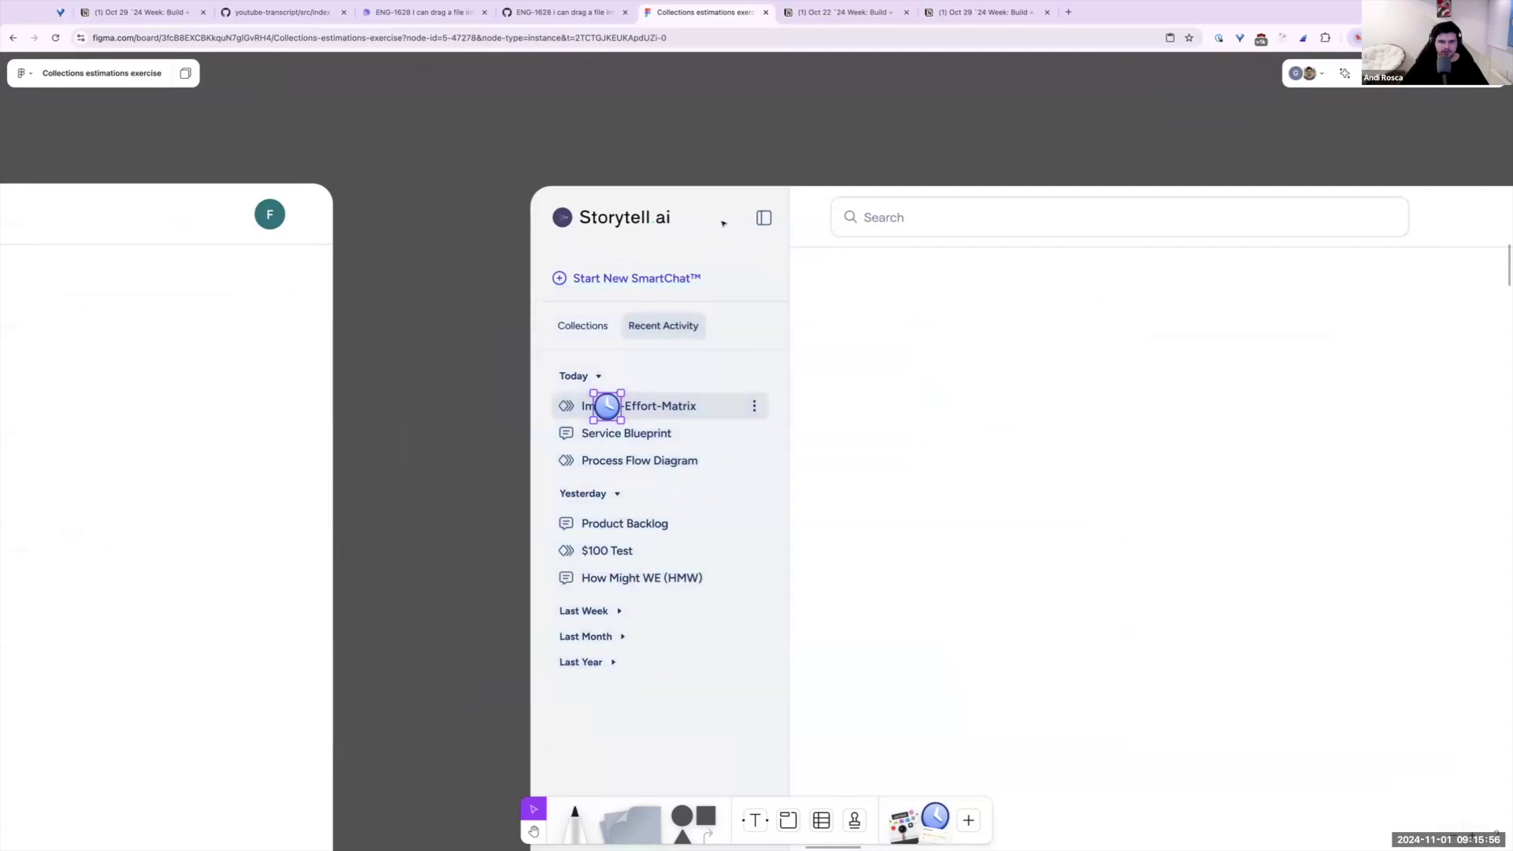
pyautogui.moveTo(477, 336); pyautogui.dragTo(773, 714)
pyautogui.press('Escape')
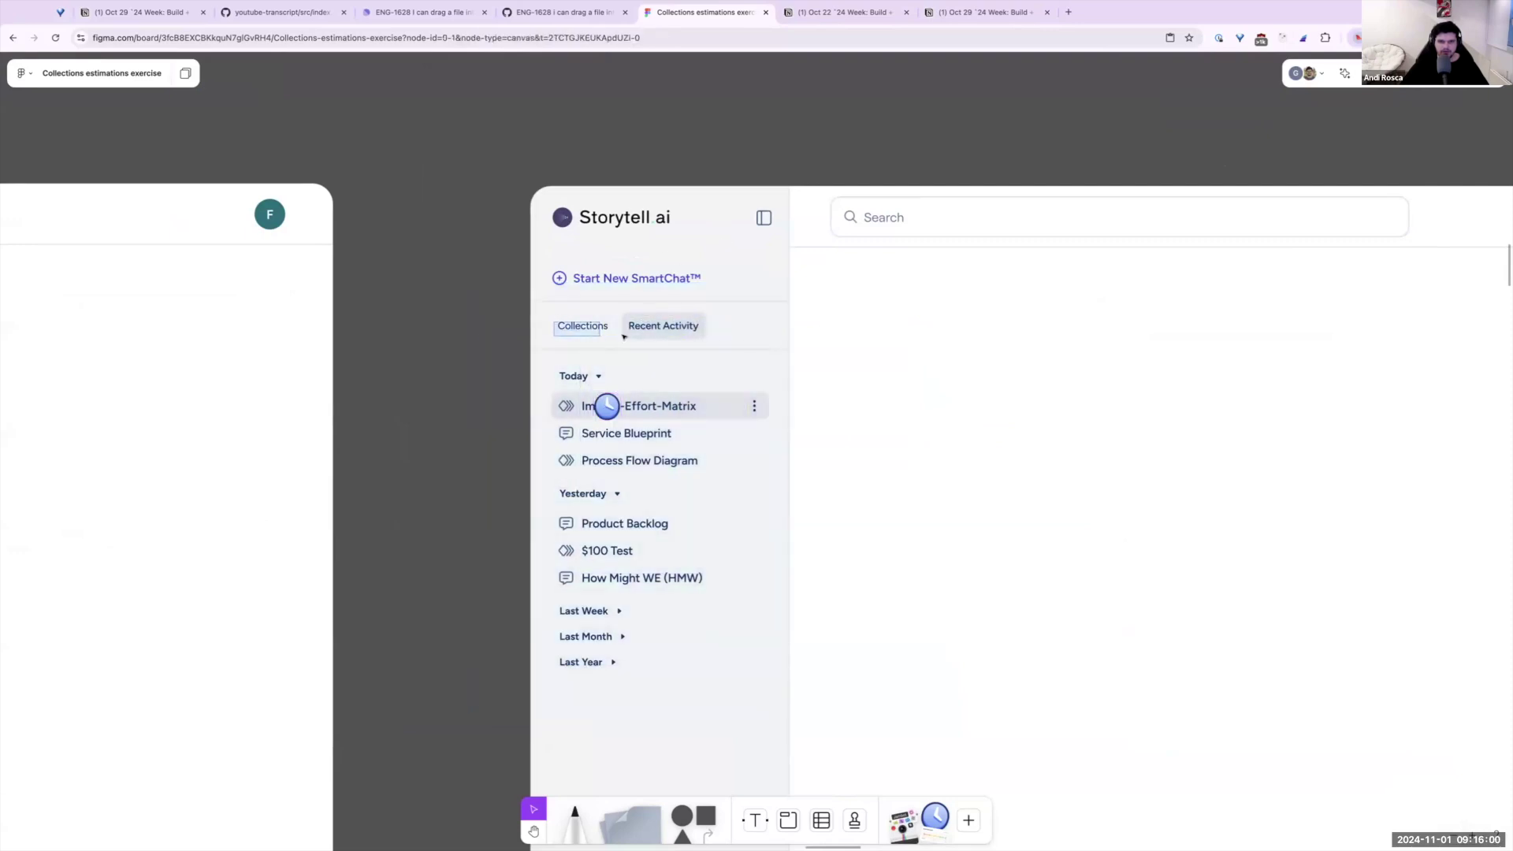
# Examine the Recent Activity list's date groups and its Service Blueprint and Process Flow Diagram entries
pyautogui.scroll(-1, 726, 355)
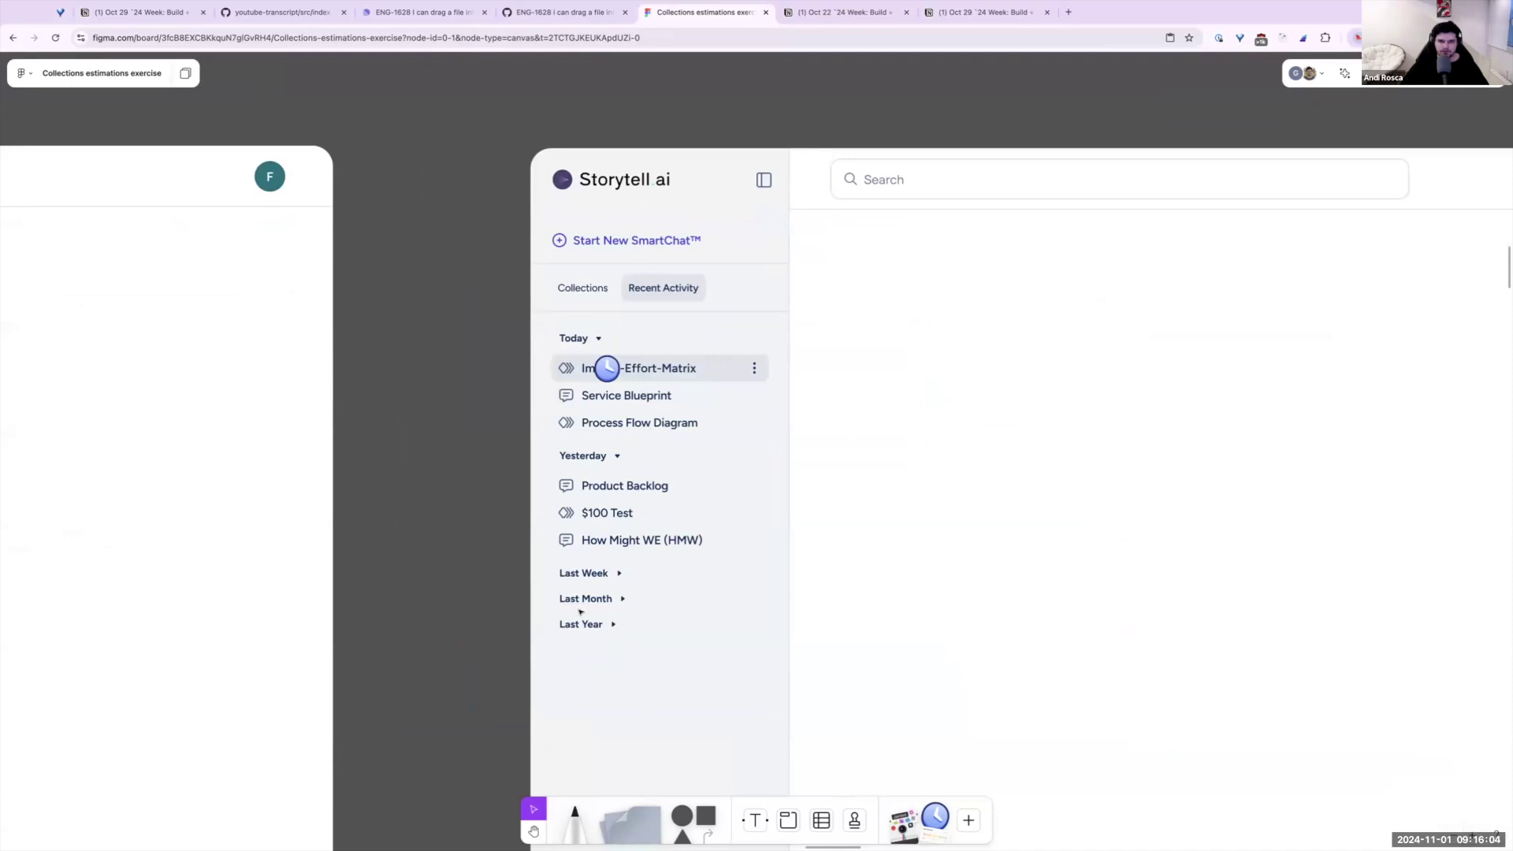
pyautogui.click(713, 403)
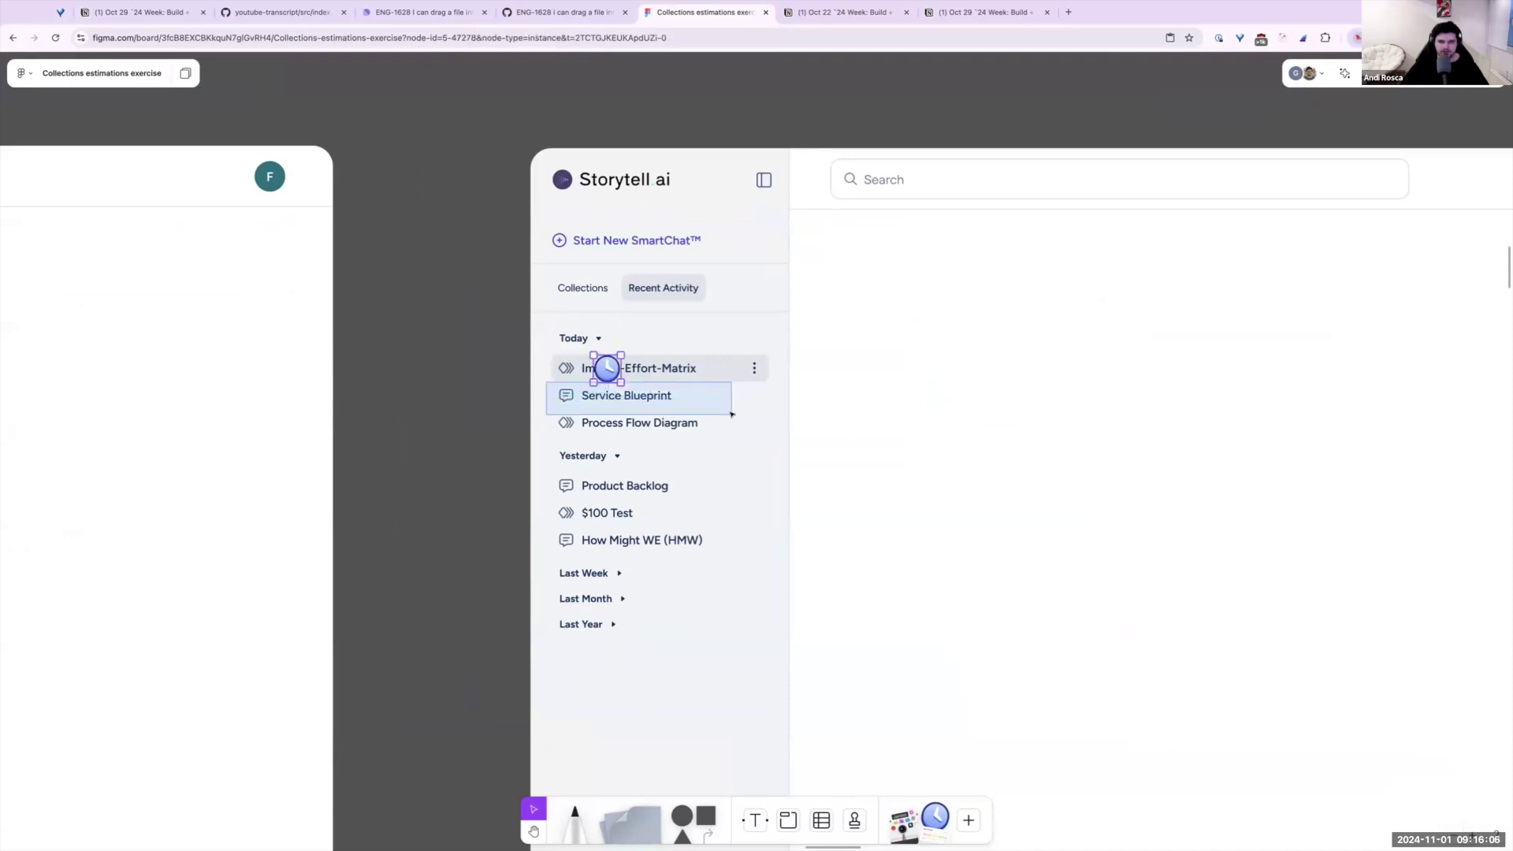
pyautogui.moveTo(539, 417); pyautogui.dragTo(571, 426)
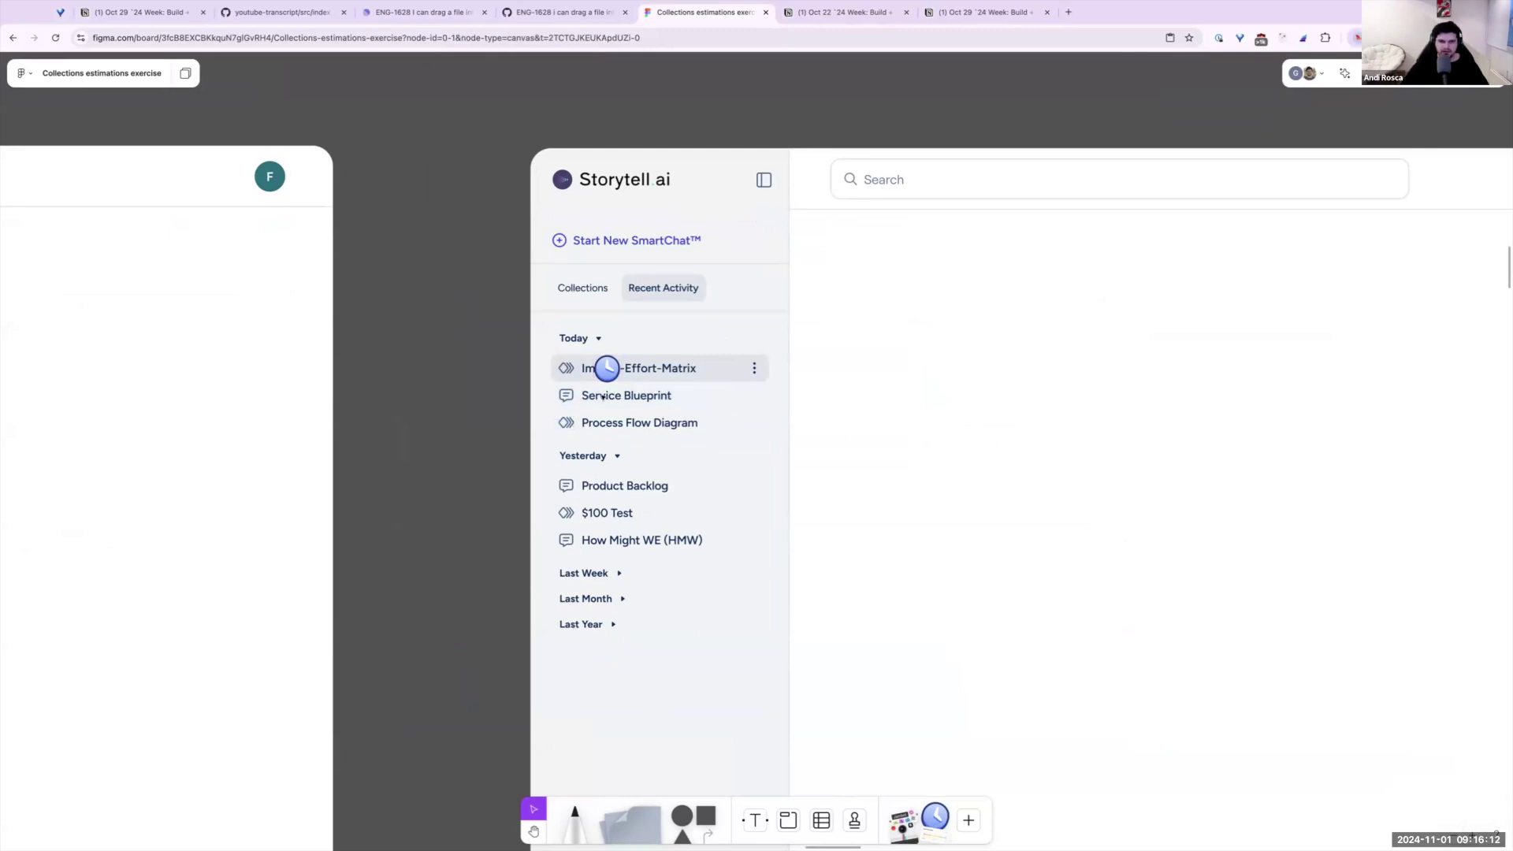
pyautogui.moveTo(633, 401); pyautogui.dragTo(546, 387)
pyautogui.moveTo(675, 405); pyautogui.dragTo(548, 388)
# Survey the whole Collections section and return to the User Observation chat view mockup to inspect it
pyautogui.scroll(-5, 936, 492)
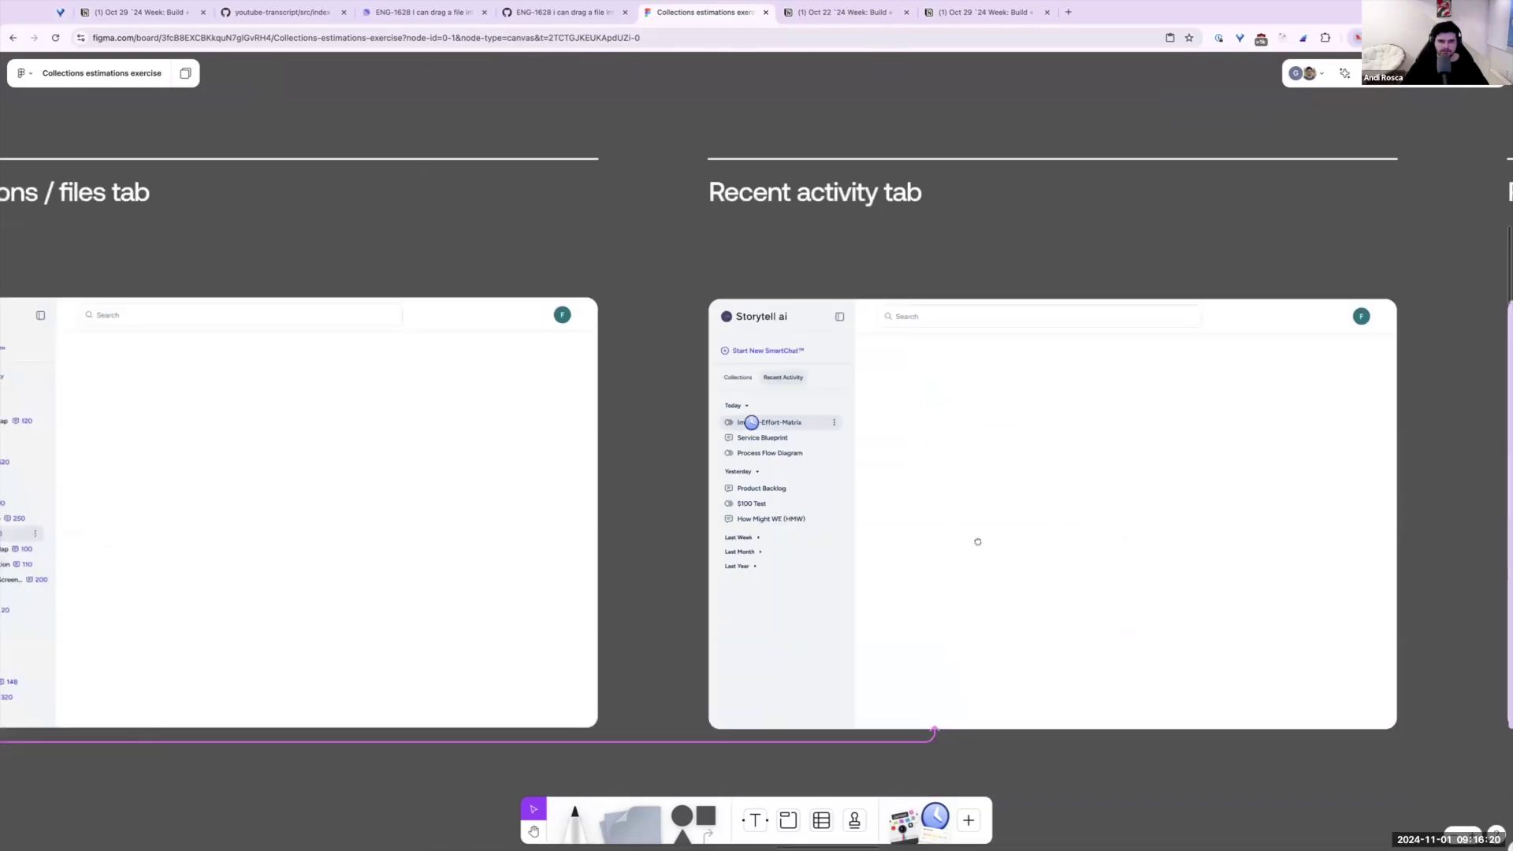
pyautogui.hscroll(3, 976, 541)
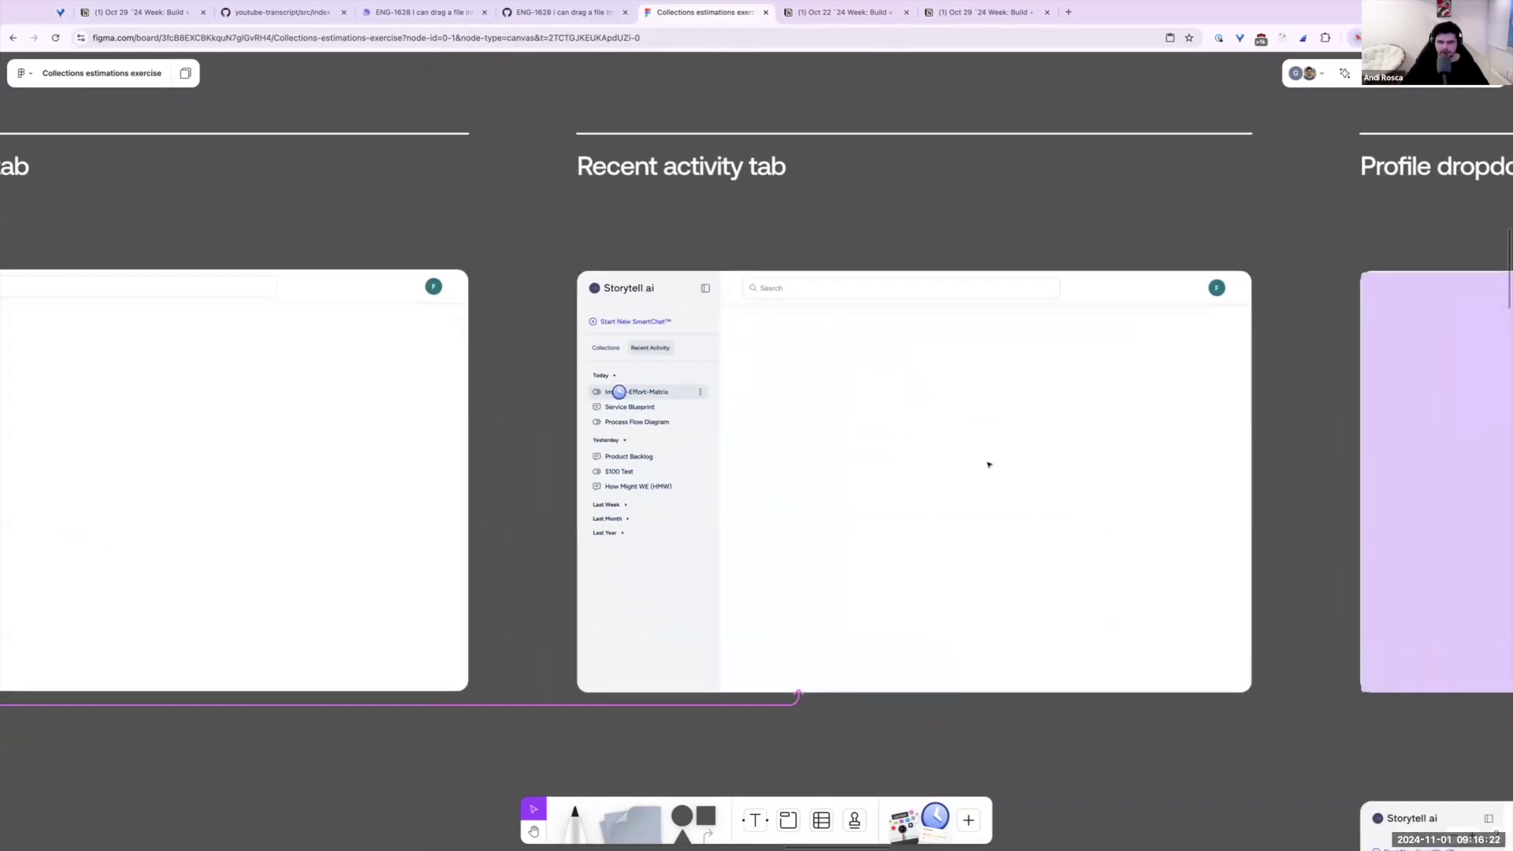
pyautogui.scroll(-5, 811, 557)
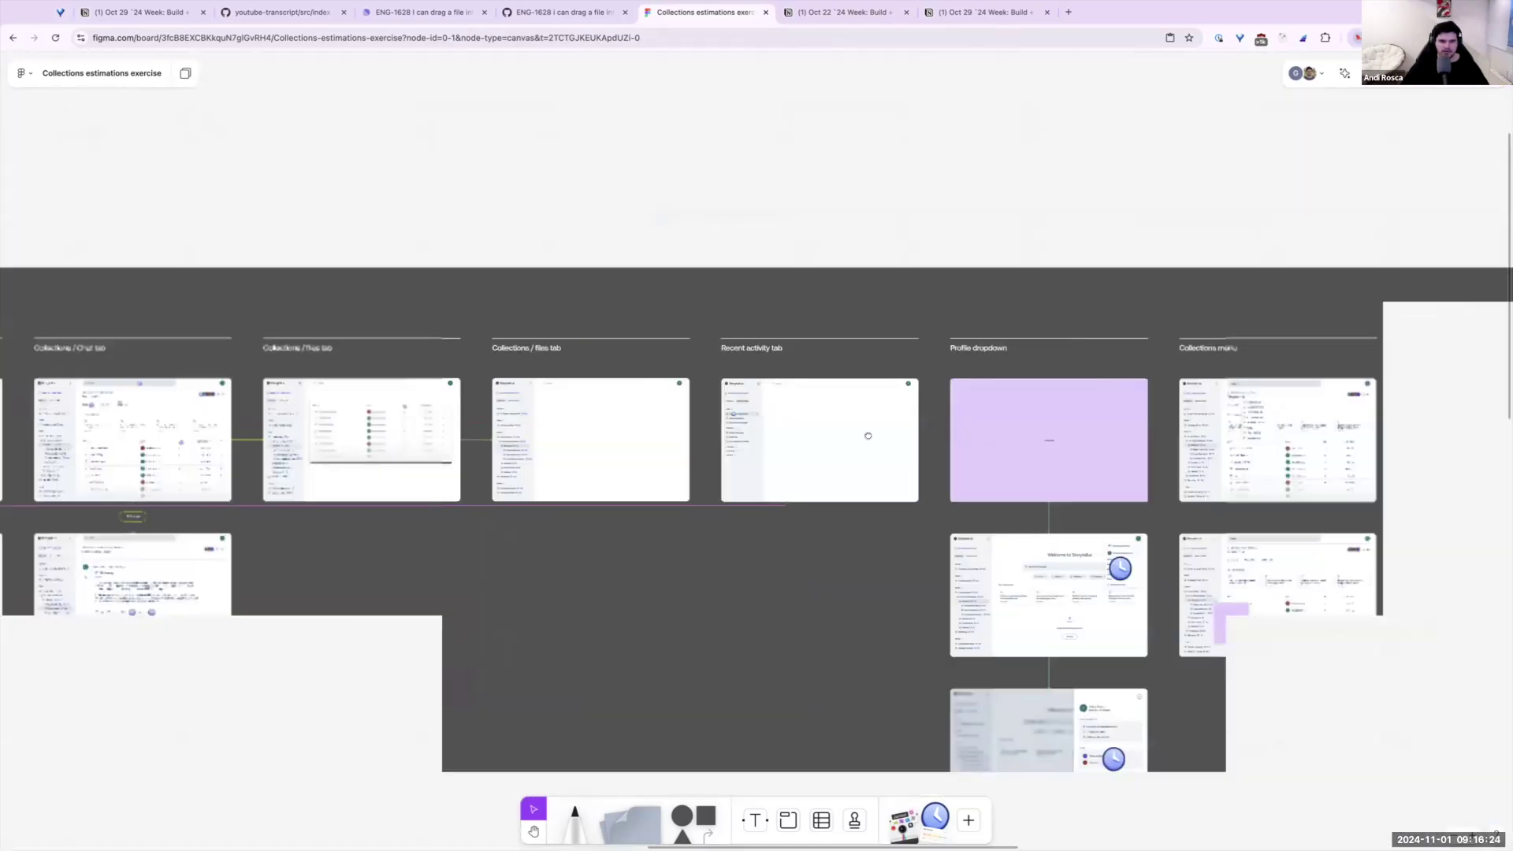
pyautogui.scroll(-5, 868, 436)
pyautogui.scroll(3, 755, 754)
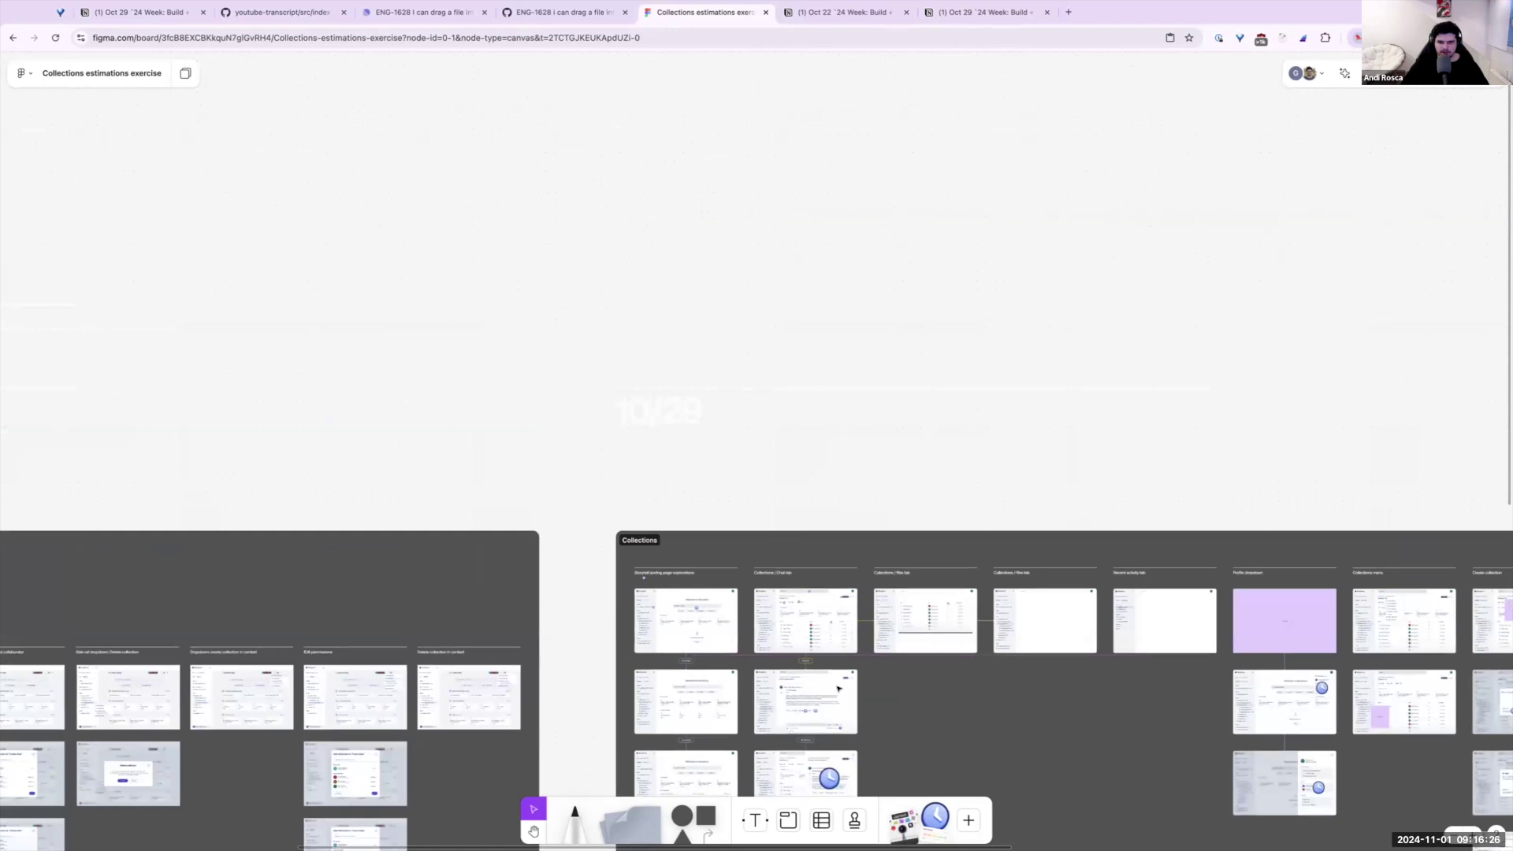
pyautogui.scroll(10, 605, 431)
pyautogui.moveTo(569, 424); pyautogui.dragTo(1127, 694)
pyautogui.click(1164, 648)
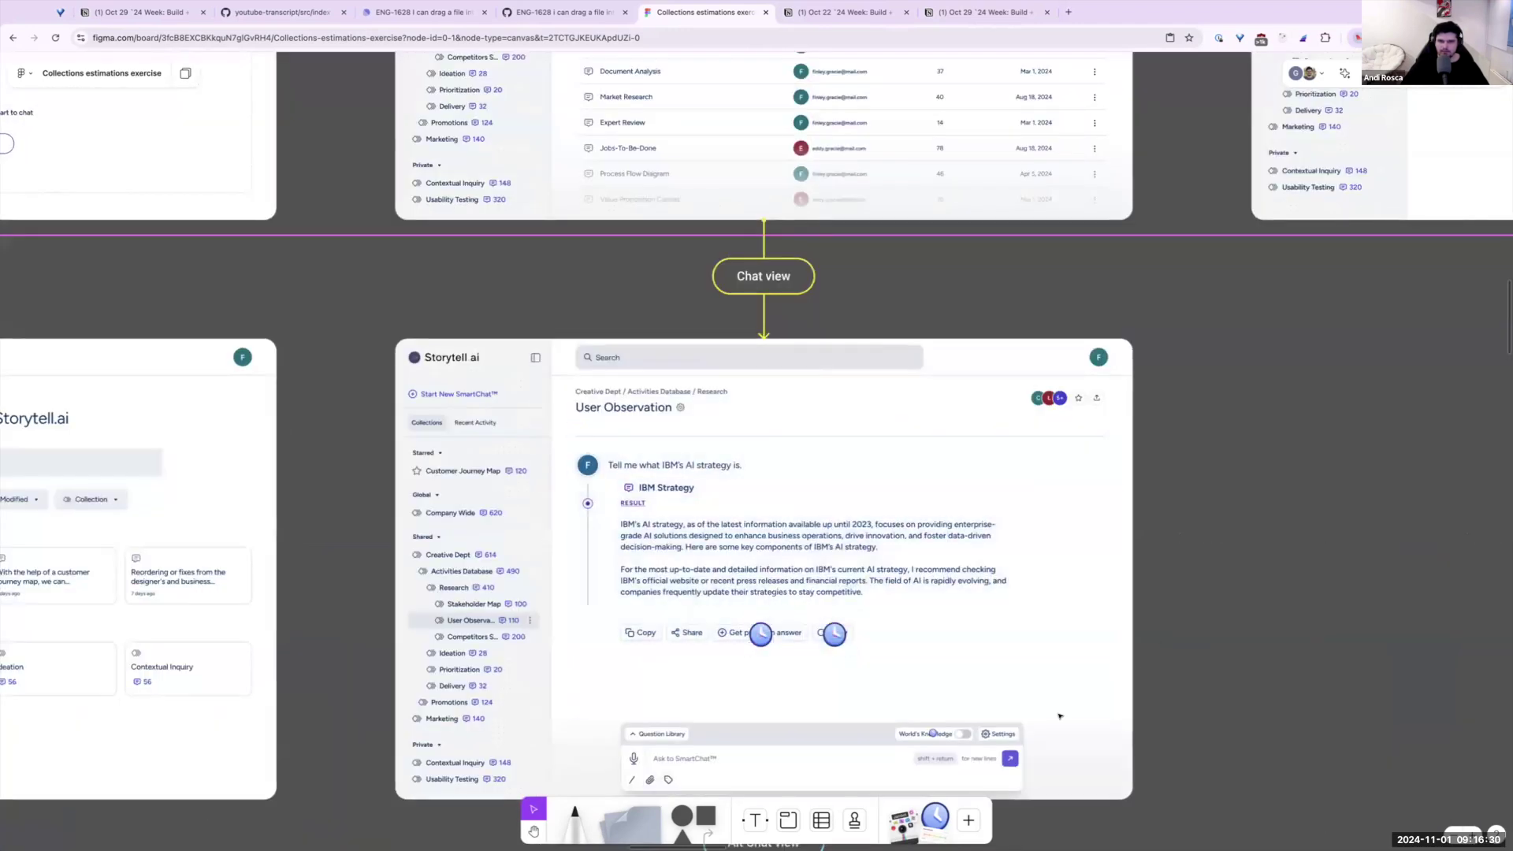
# Examine the conversation area and message bar of the User Observation chat view mockup
pyautogui.moveTo(564, 378); pyautogui.dragTo(1124, 805)
pyautogui.click(359, 562)
pyautogui.scroll(-15, 1043, 528)
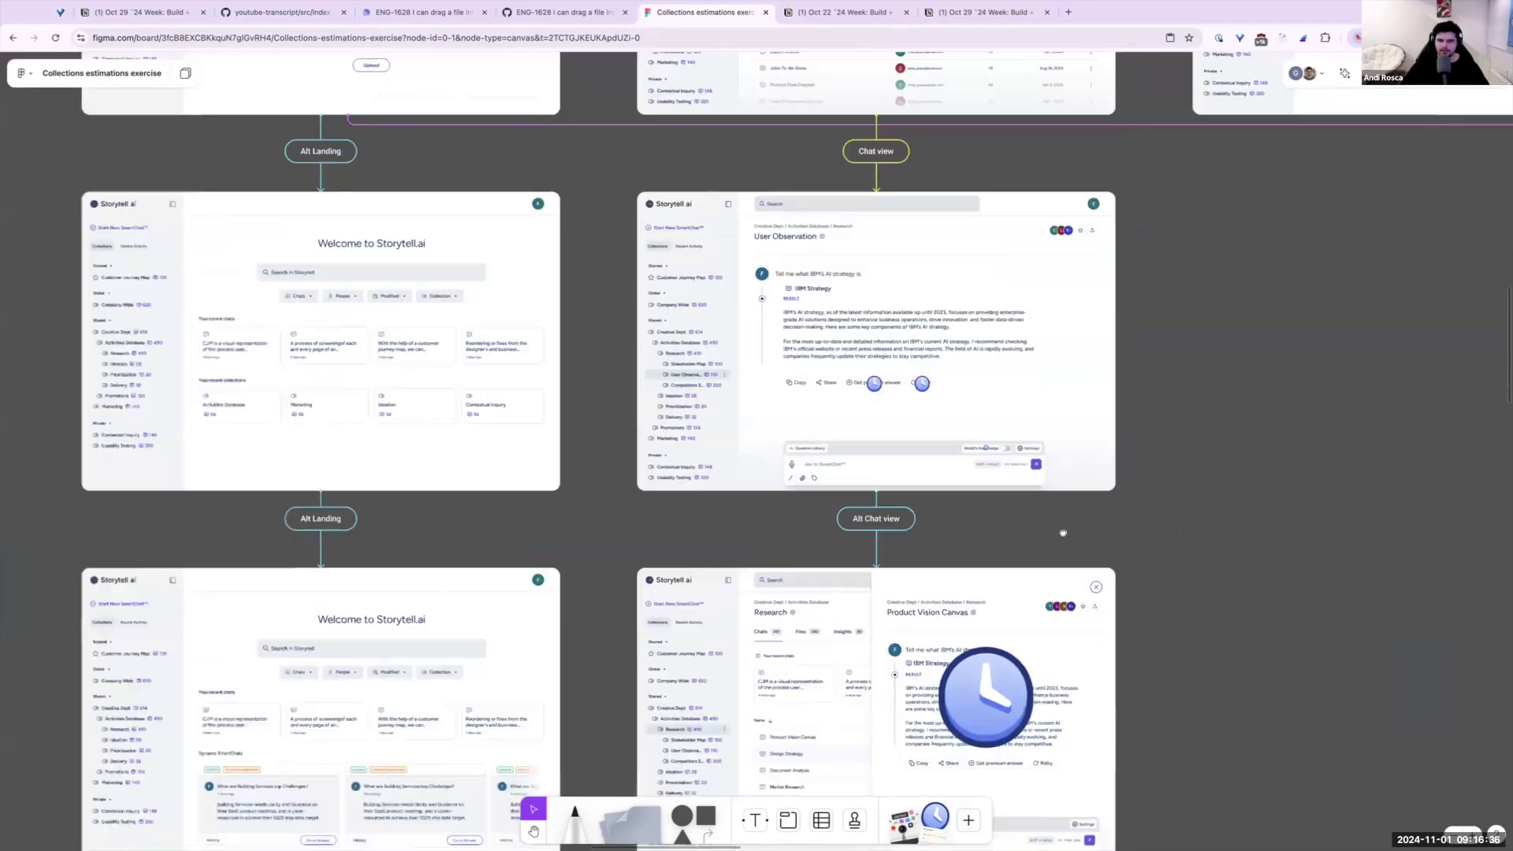
# Shift the large clock marker in the profile dropdown mockup to the right, off the Settings, People, Billing, Upgrade and FAQs entries
pyautogui.hscroll(10, 747, 500)
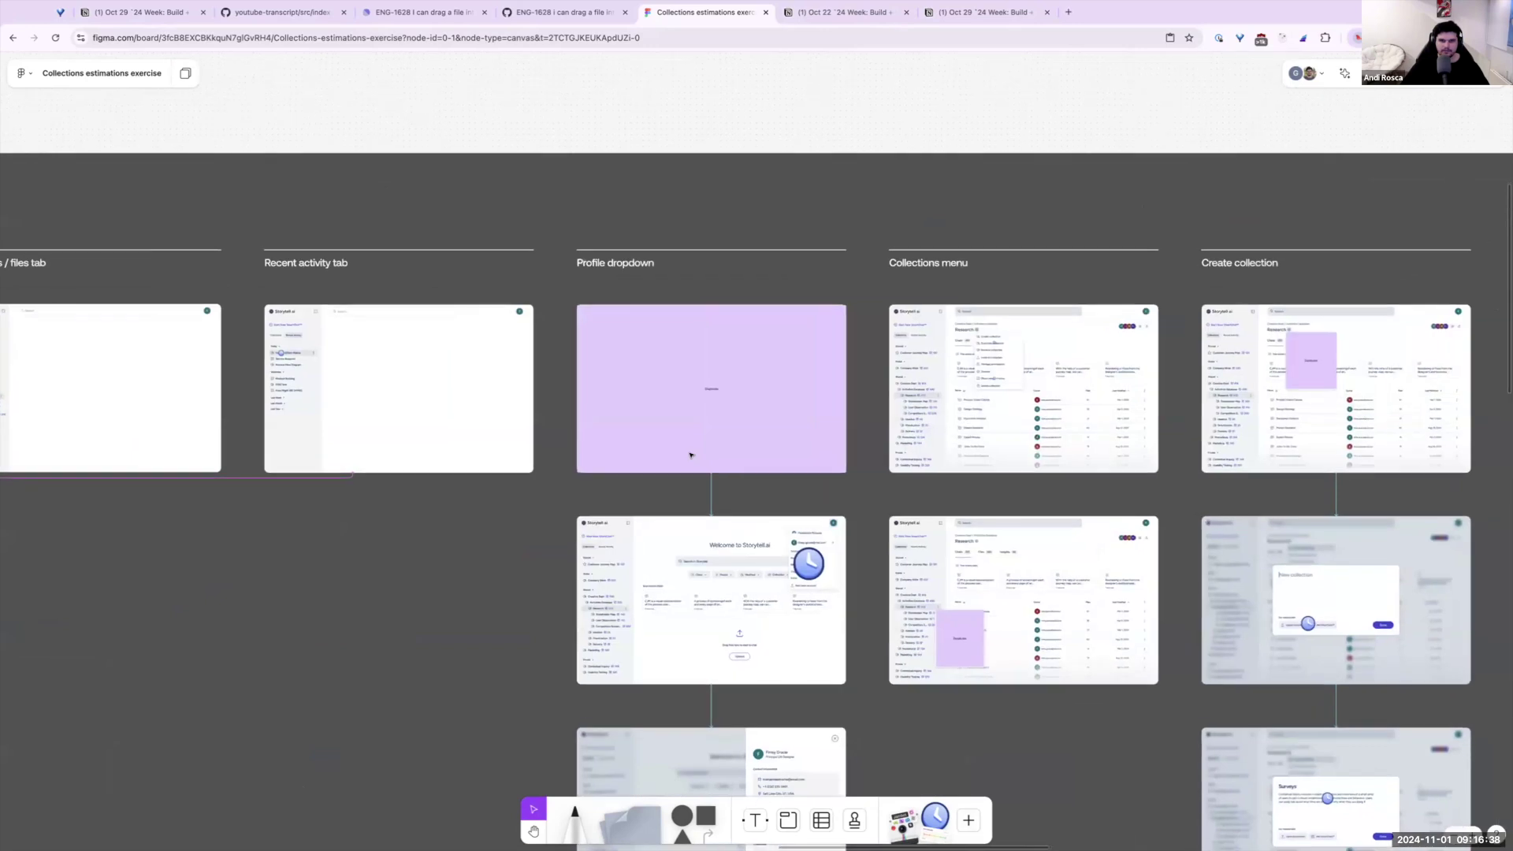
pyautogui.scroll(5, 744, 536)
pyautogui.scroll(-5, 744, 556)
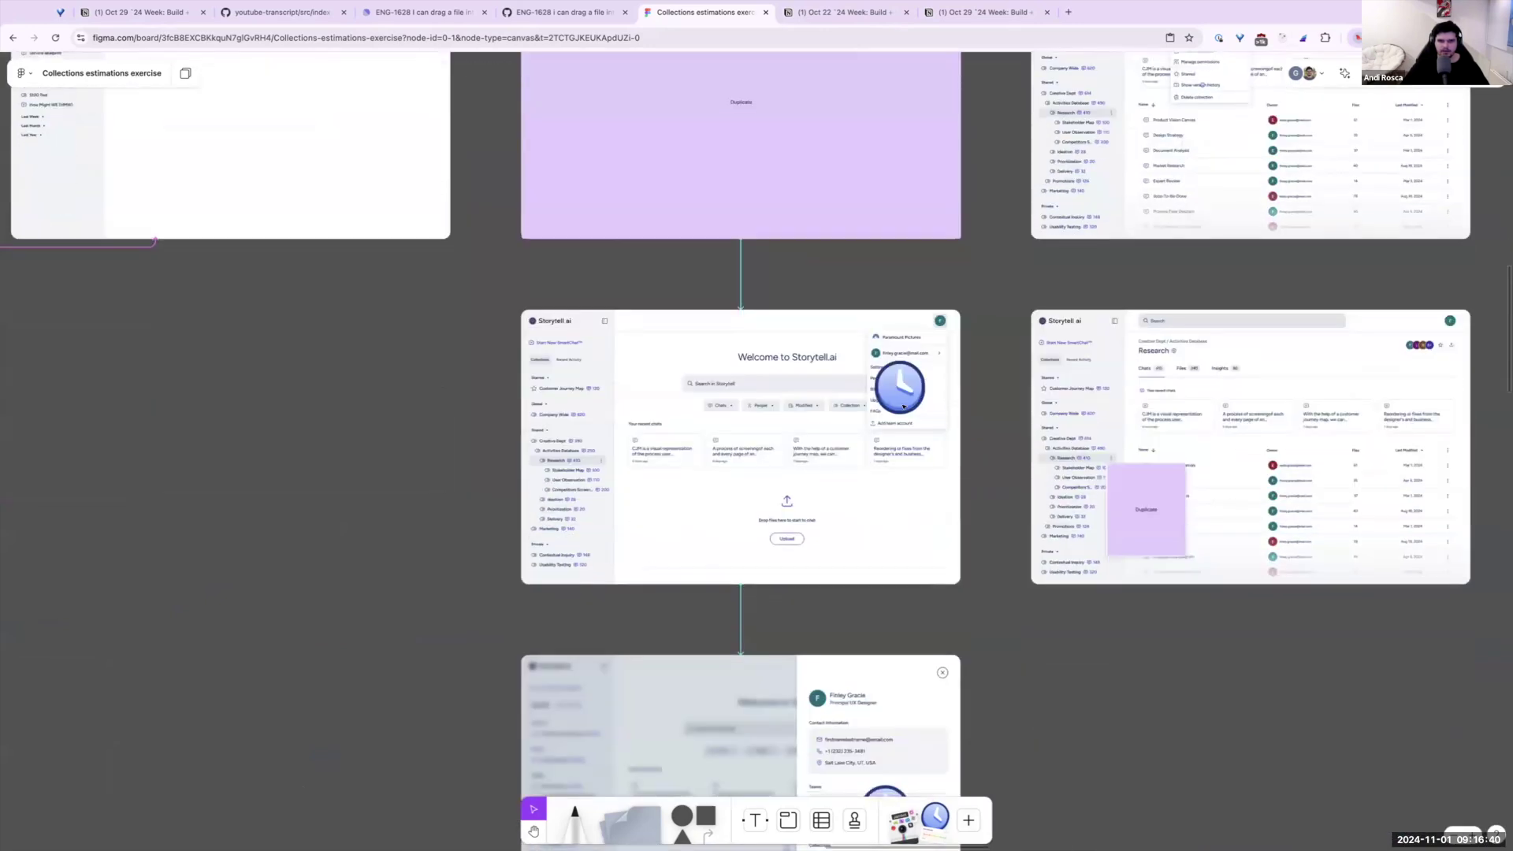
pyautogui.scroll(5, 897, 415)
pyautogui.scroll(2, 897, 415)
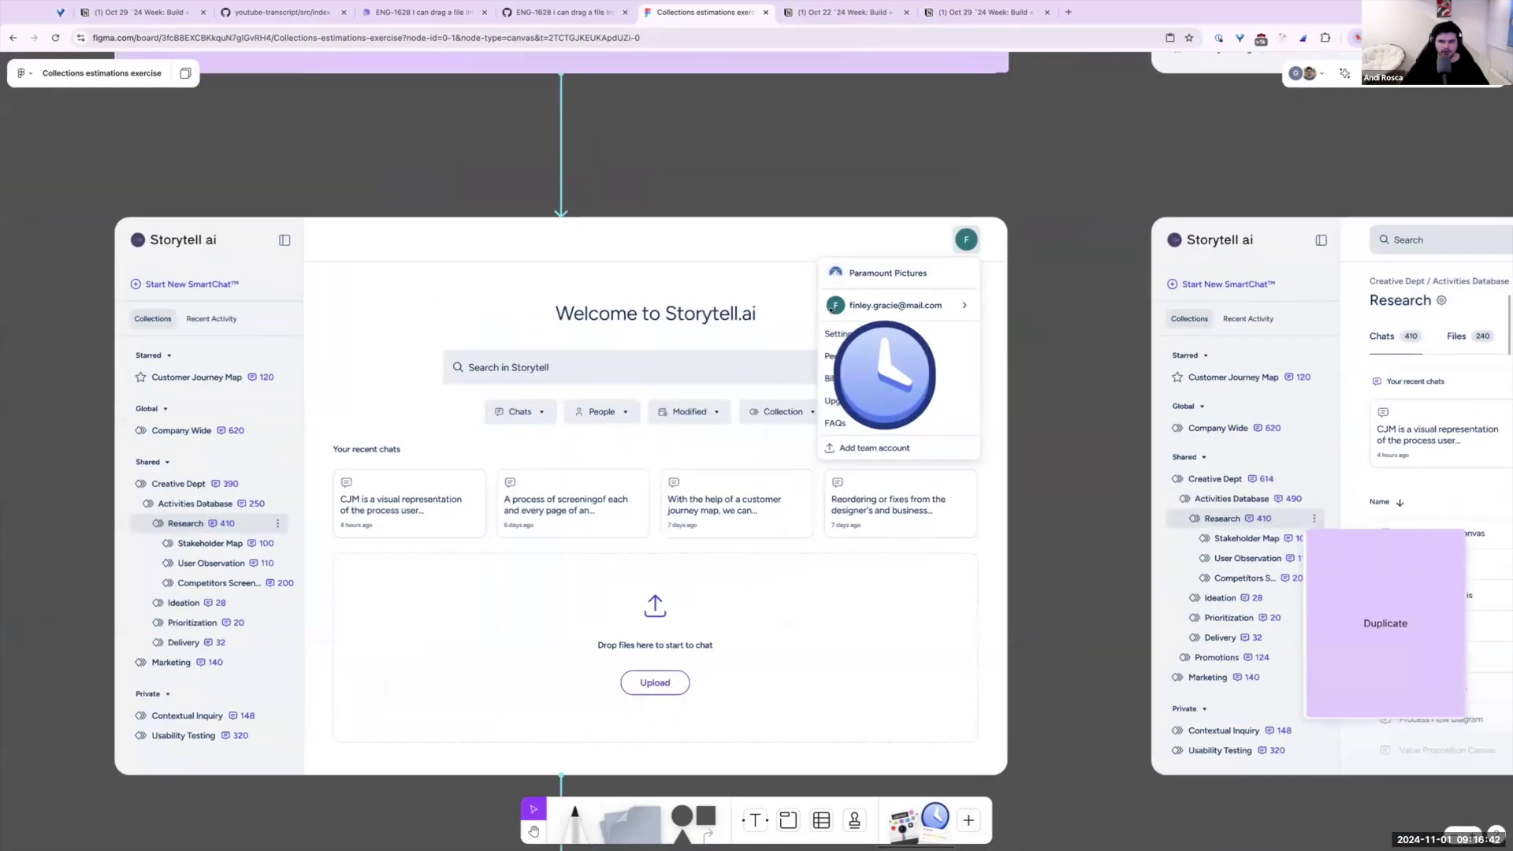
pyautogui.moveTo(884, 370); pyautogui.dragTo(916, 369)
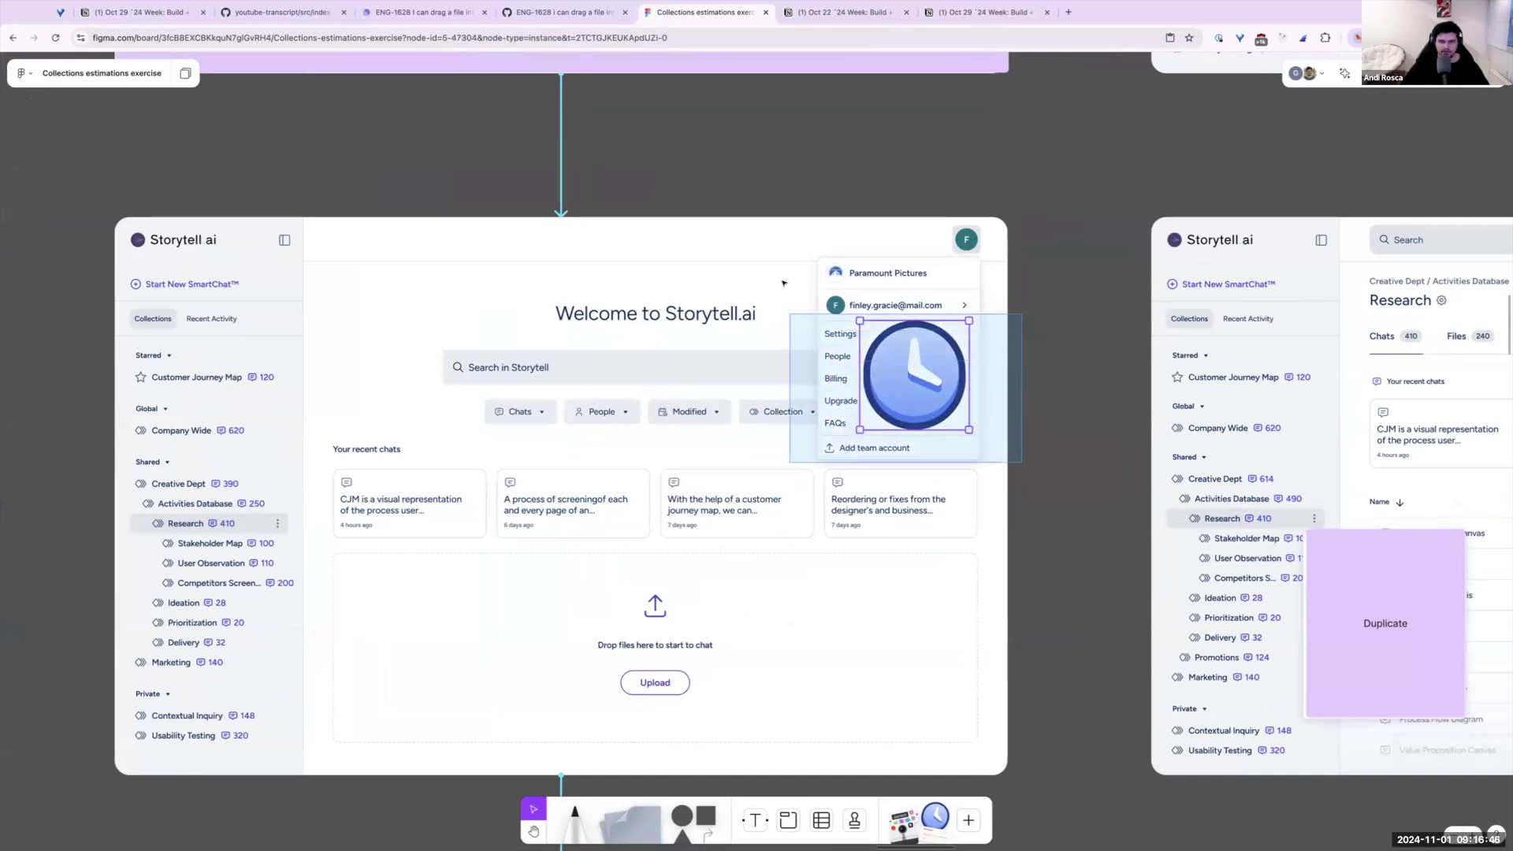
pyautogui.click(1037, 349)
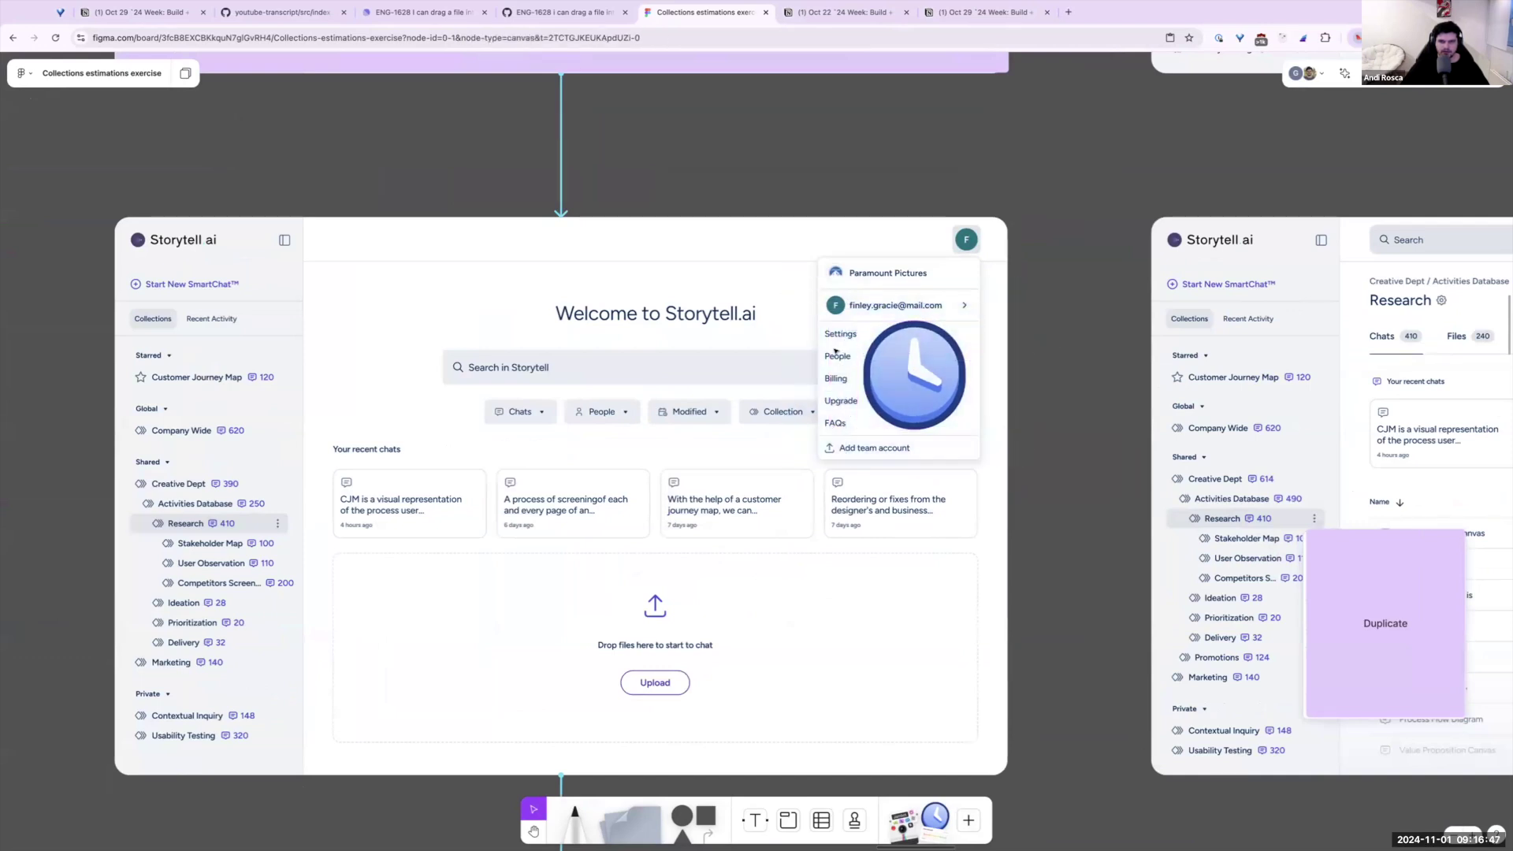
pyautogui.click(828, 421)
pyautogui.press('Escape')
# Examine the Collections menu mockup's create, duplicate, rename, invite and manage permissions entries beside the Research title
pyautogui.scroll(-5, 1010, 449)
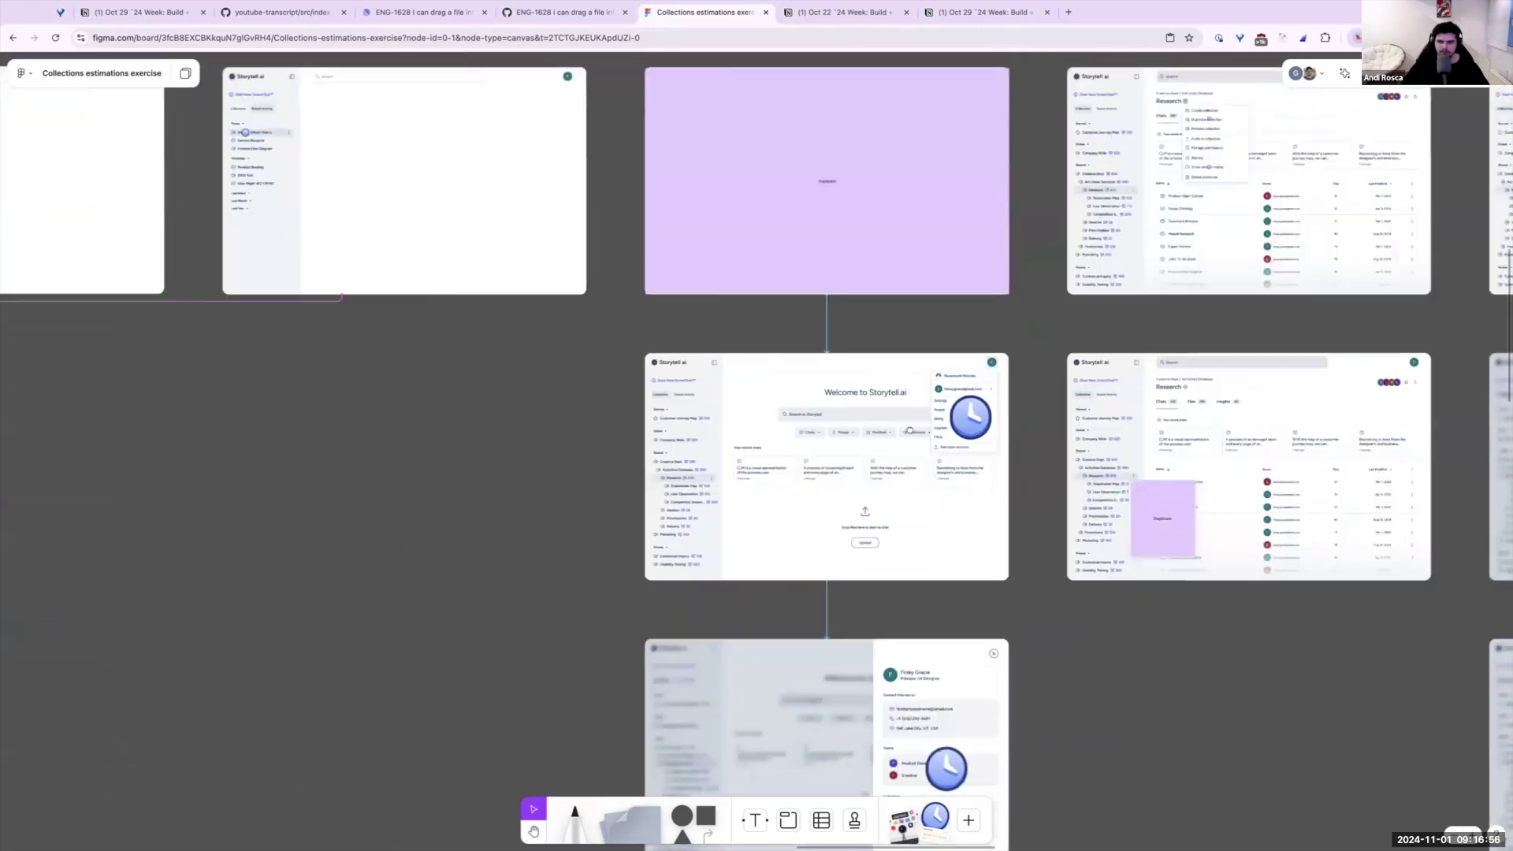
pyautogui.hscroll(5, 849, 377)
pyautogui.scroll(5, 849, 377)
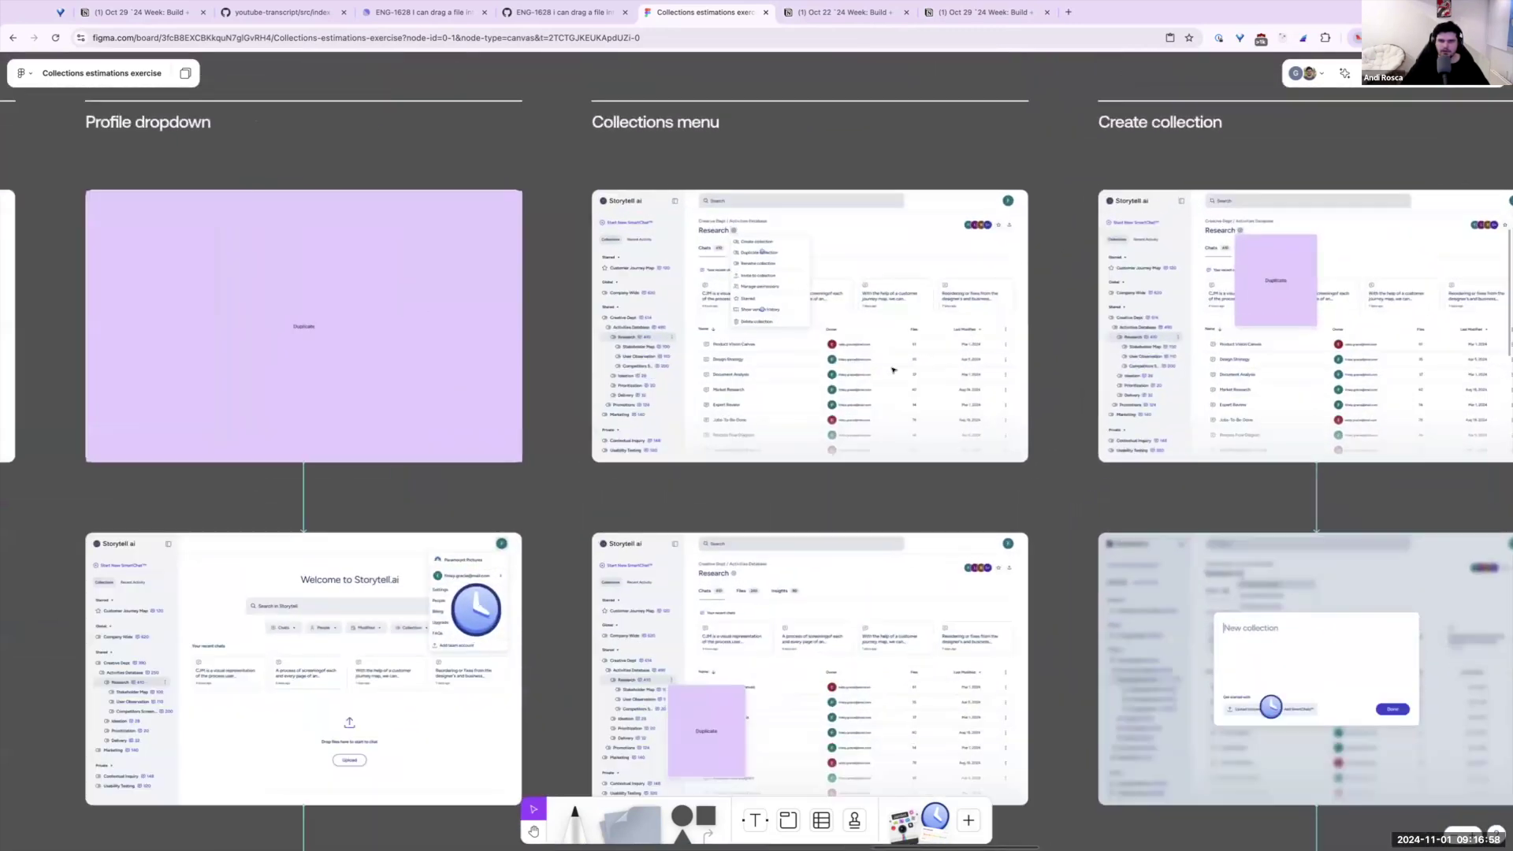
pyautogui.scroll(2, 783, 245)
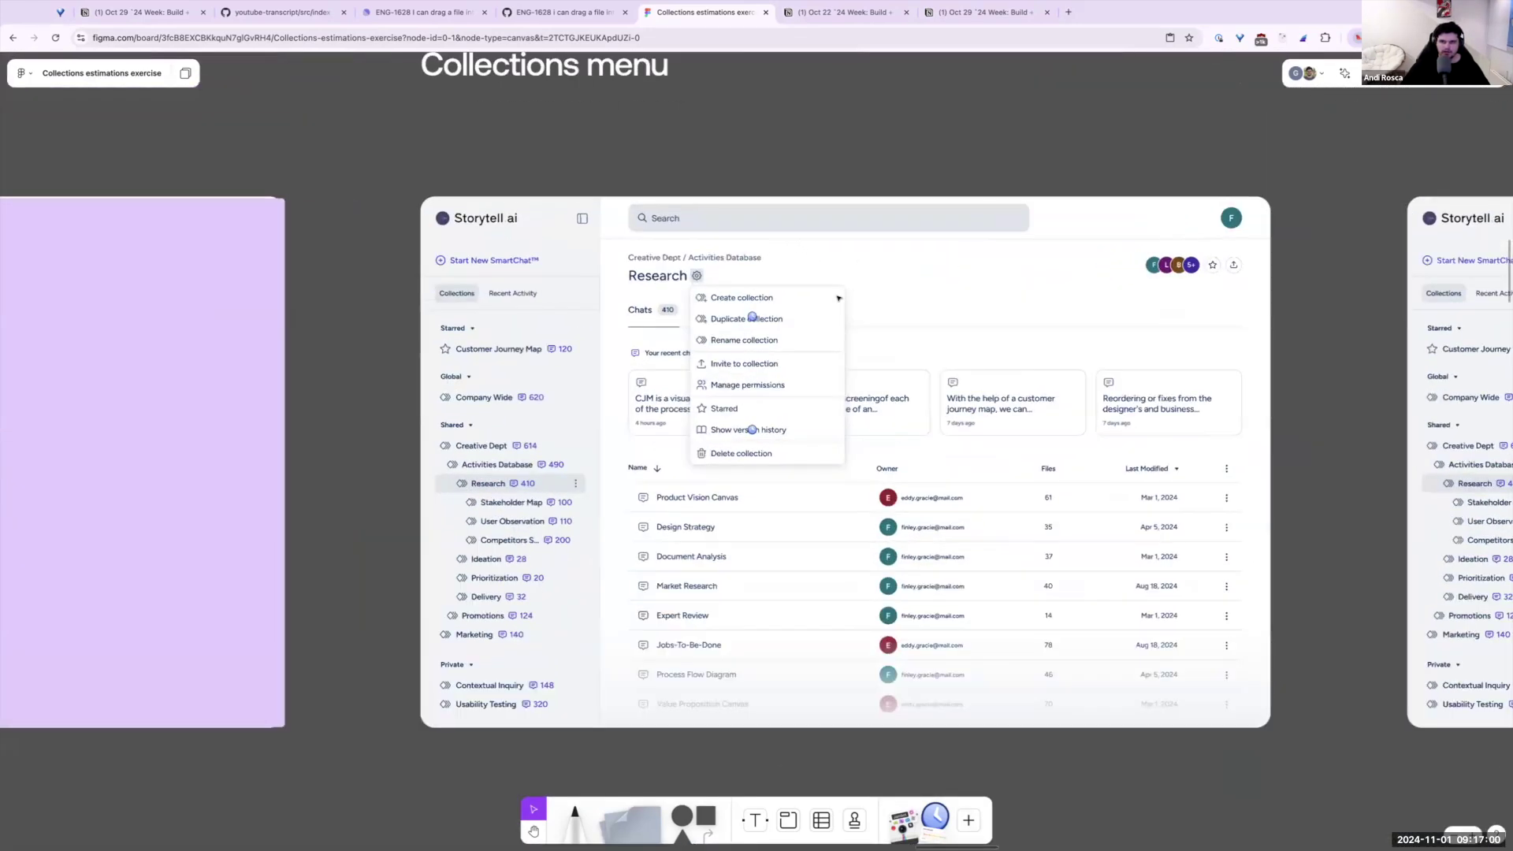
pyautogui.scroll(1, 850, 305)
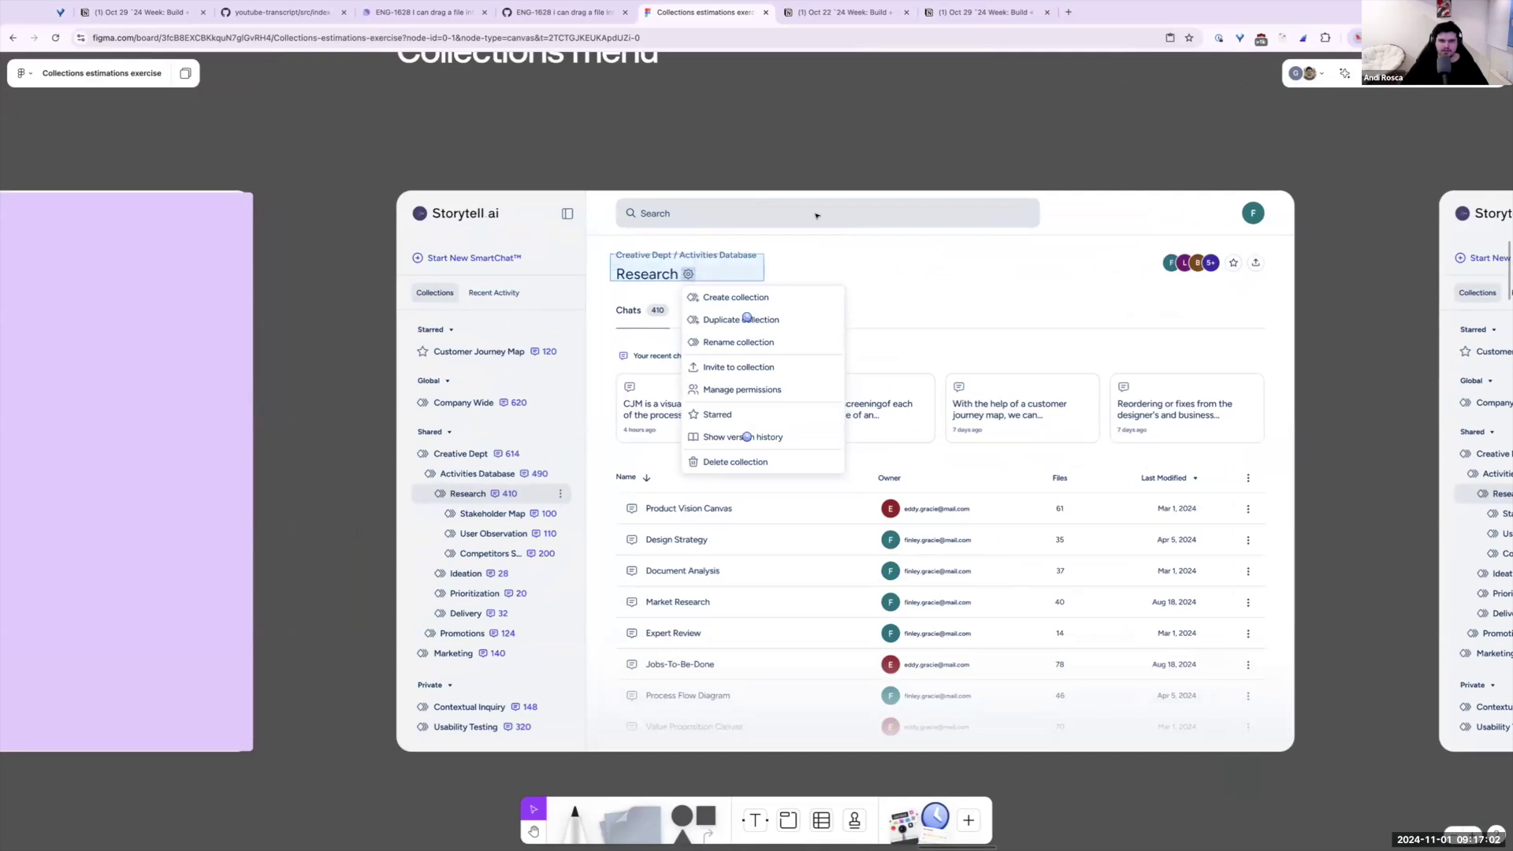
pyautogui.click(685, 285)
pyautogui.press('Escape')
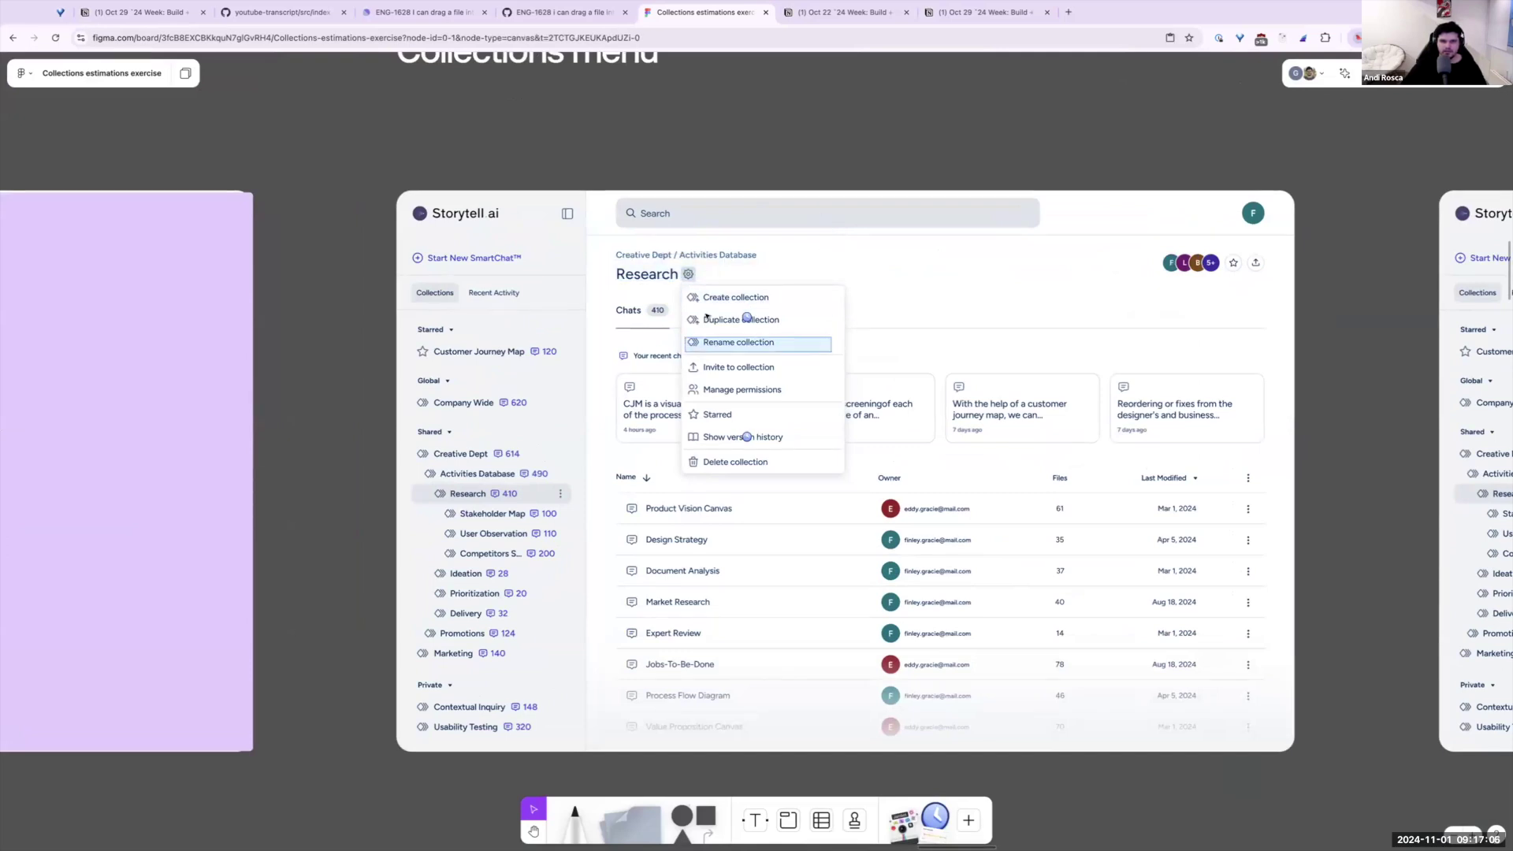
pyautogui.click(795, 330)
pyautogui.click(750, 320)
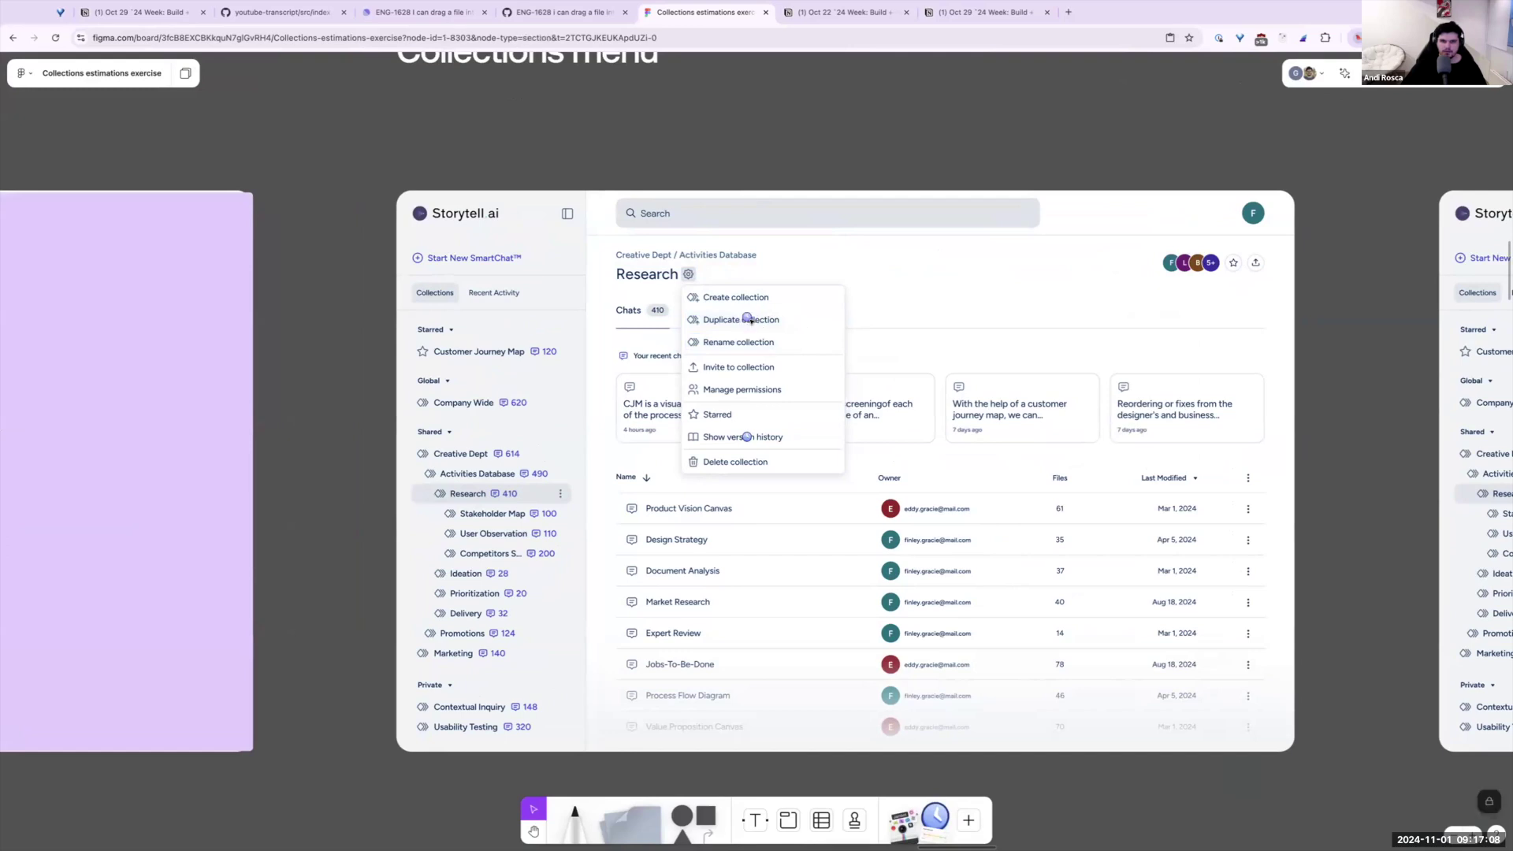
pyautogui.press('Escape')
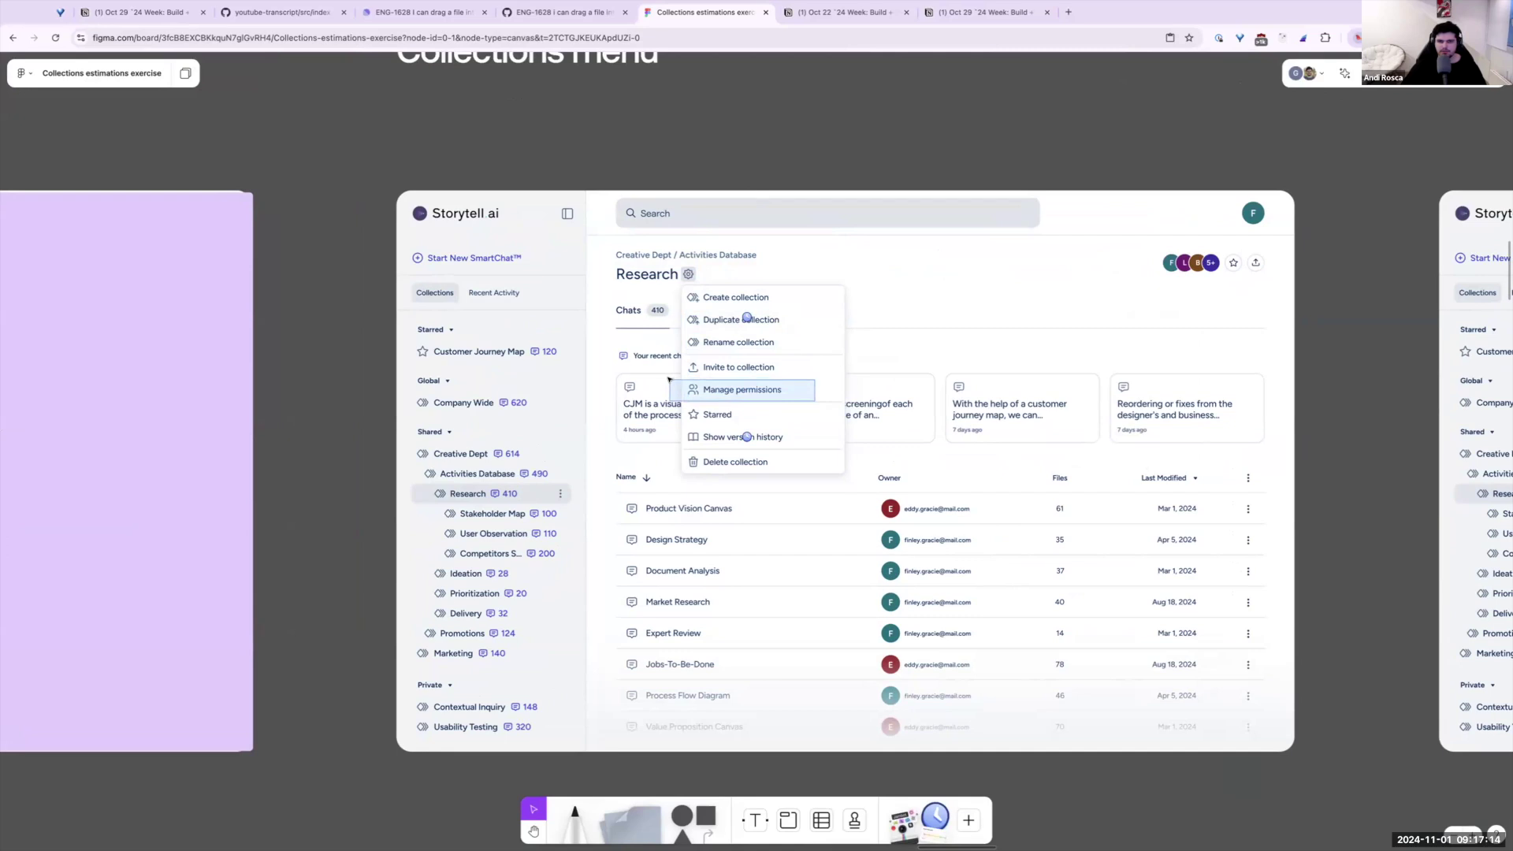
# Examine the Starred, version history and delete entries and compare the menu with the Duplicate placeholder in the mockup below
pyautogui.scroll(-2, 669, 380)
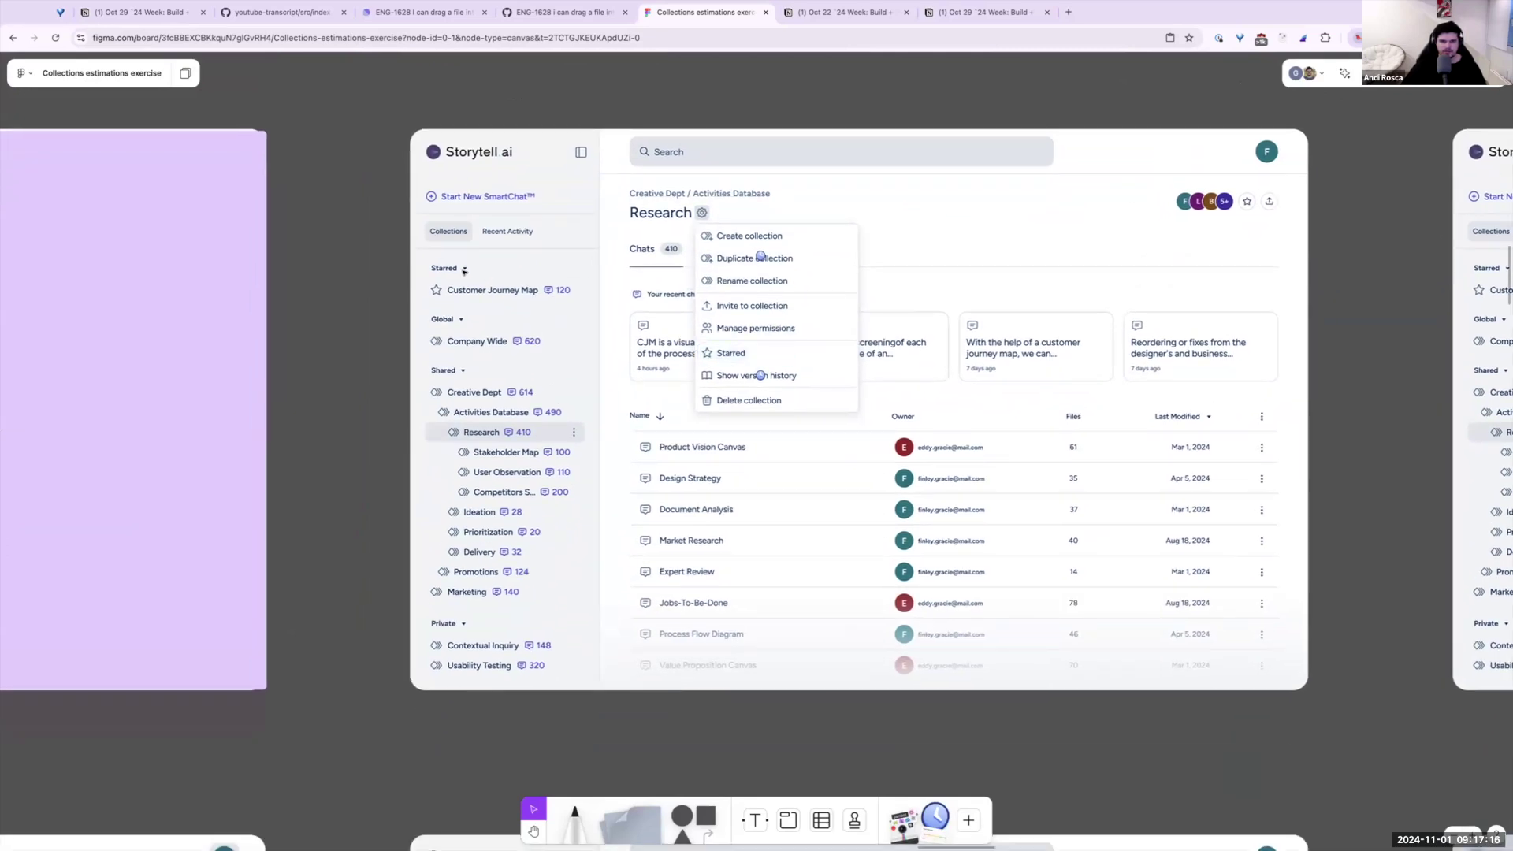
pyautogui.moveTo(424, 253); pyautogui.dragTo(600, 302)
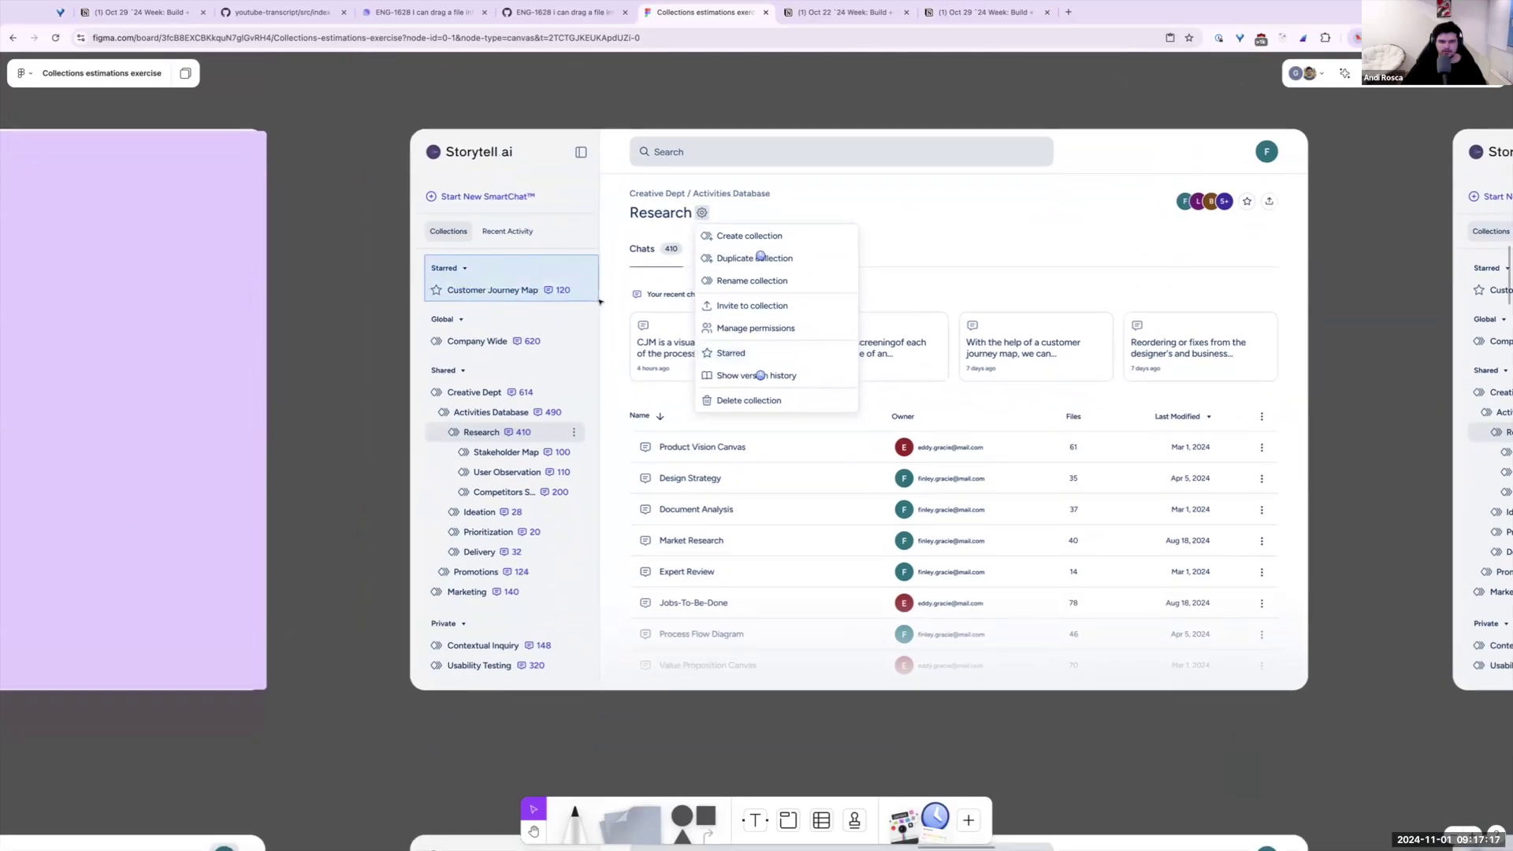
pyautogui.click(702, 372)
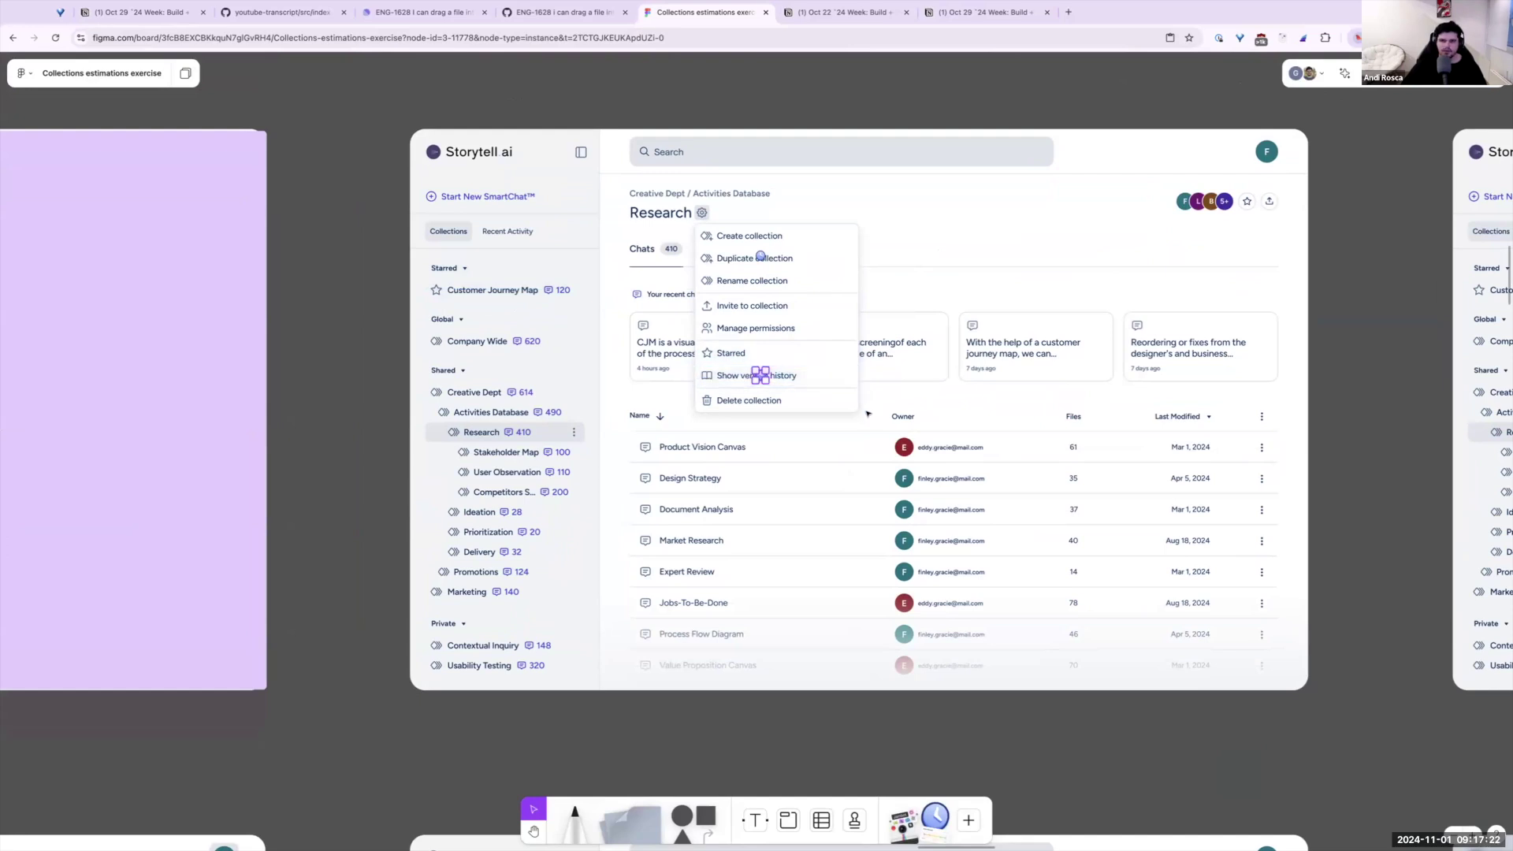
pyautogui.press('Escape')
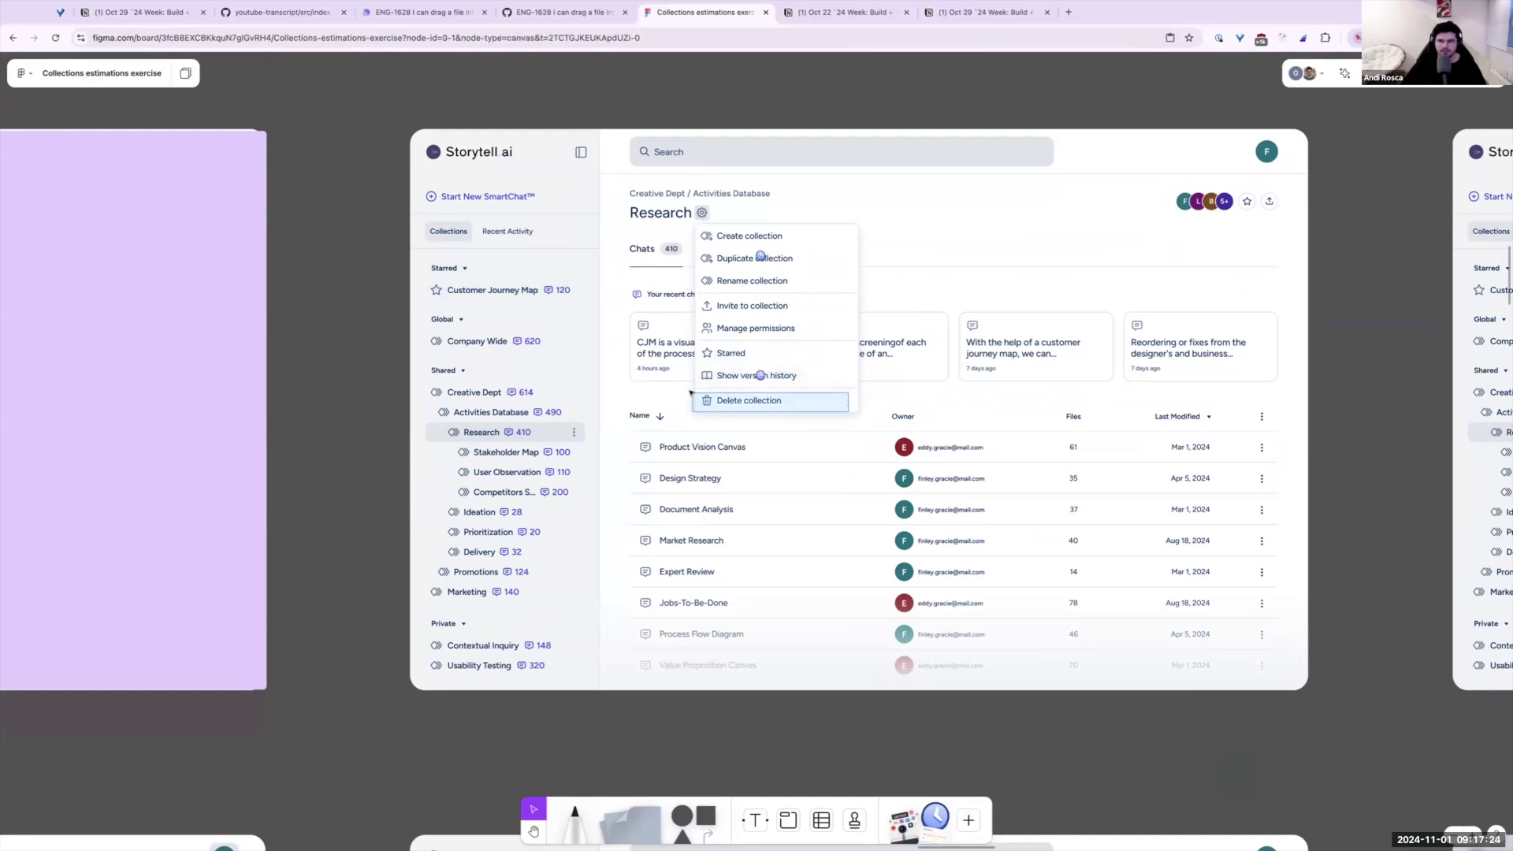
pyautogui.scroll(-10, 868, 418)
pyautogui.scroll(-2, 842, 408)
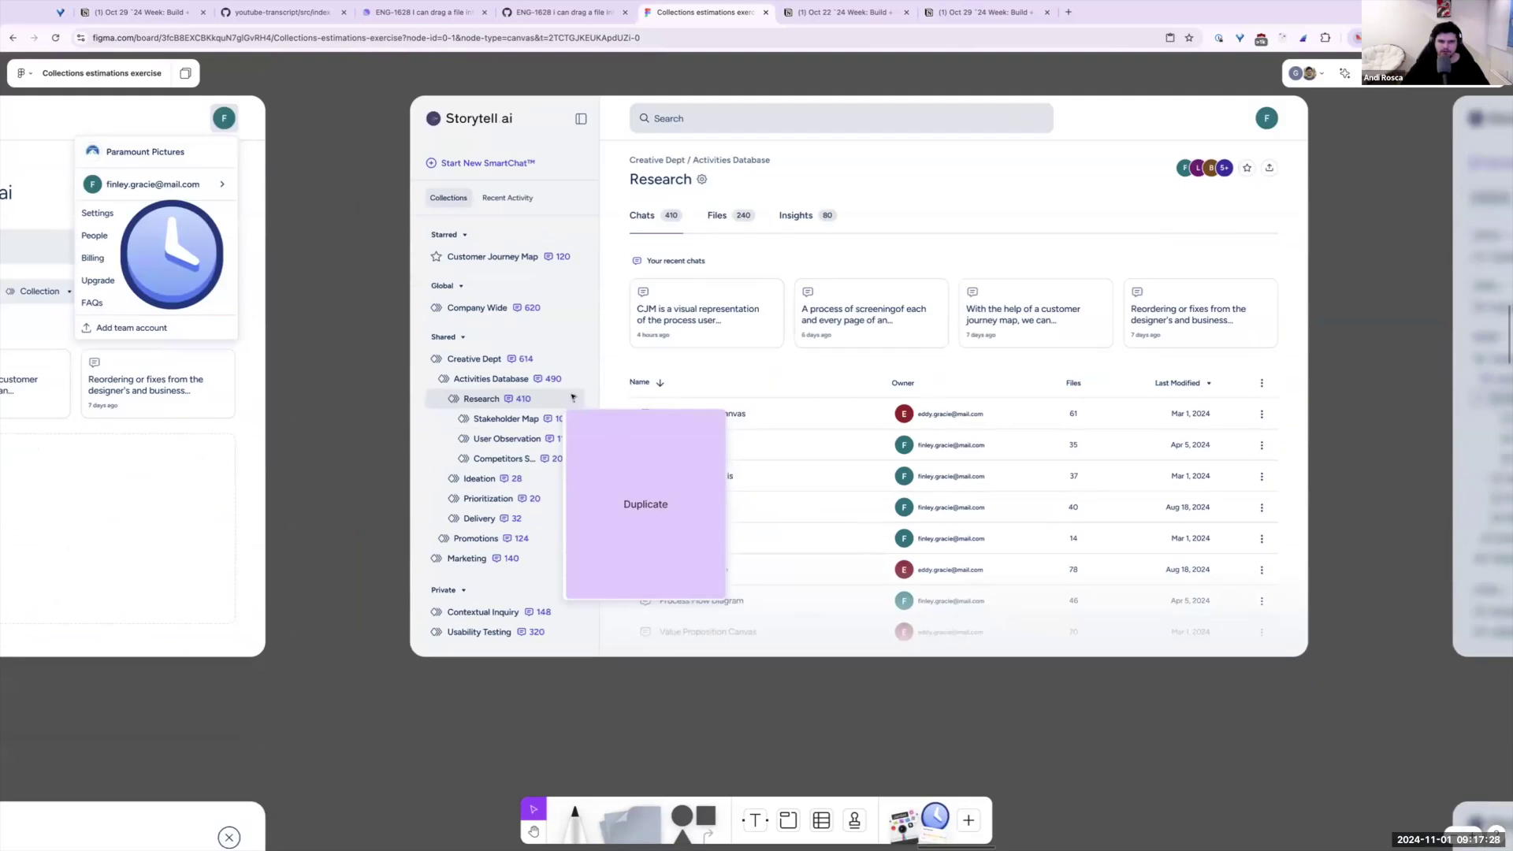
pyautogui.moveTo(629, 536)
pyautogui.mouseDown()
pyautogui.moveTo(869, 525)
pyautogui.moveTo(629, 534)
pyautogui.mouseUp()
pyautogui.scroll(10, 854, 365)
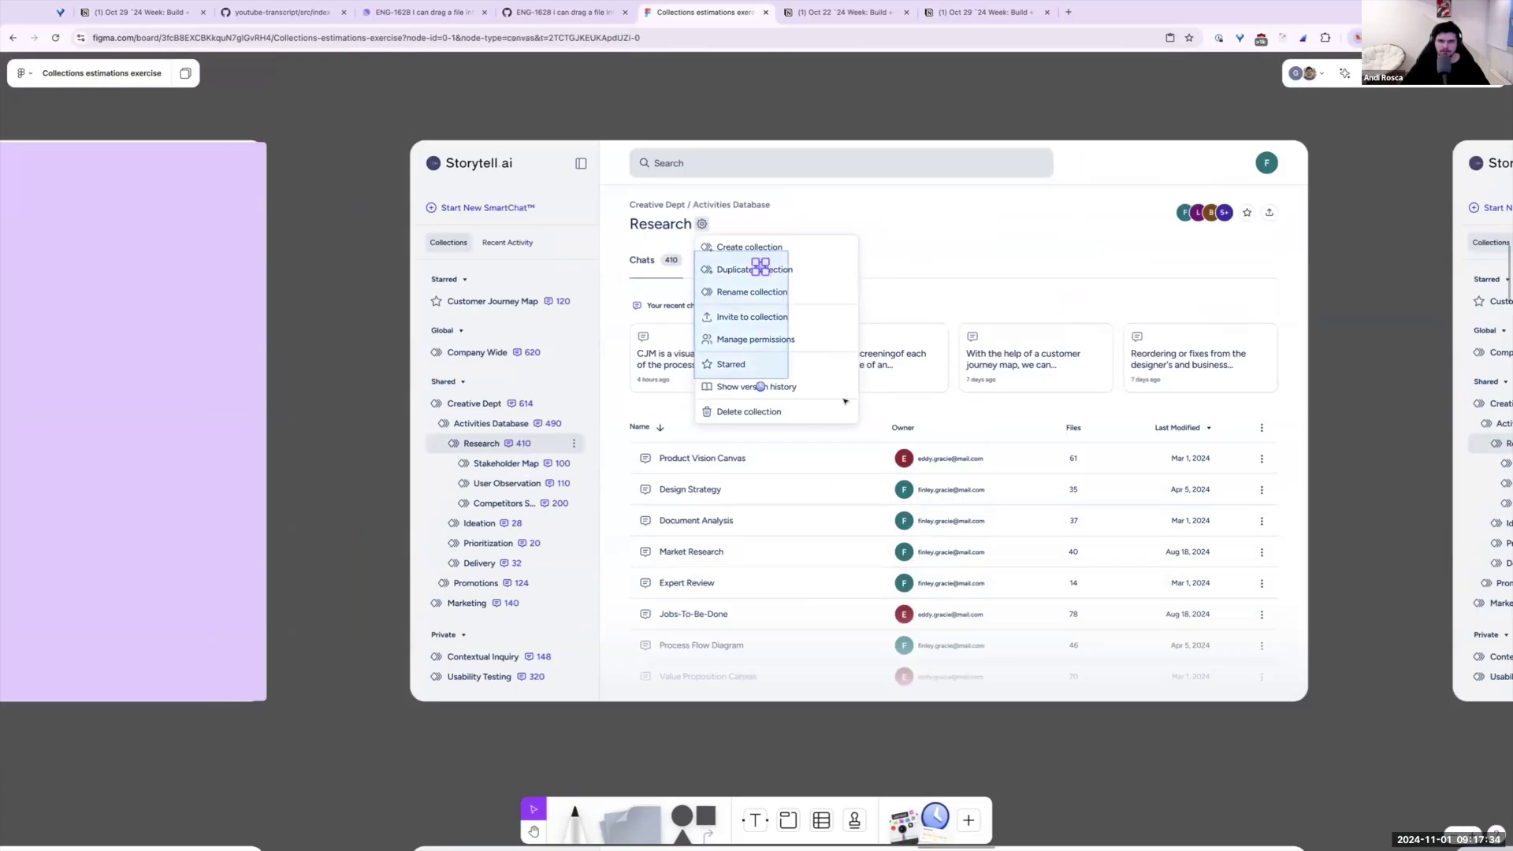
# Survey the Create collection column, including its Duplicate placeholder and the New collection and Surveys dialog mockups
pyautogui.scroll(-3, 988, 498)
pyautogui.scroll(-3, 988, 499)
pyautogui.scroll(-6, 988, 498)
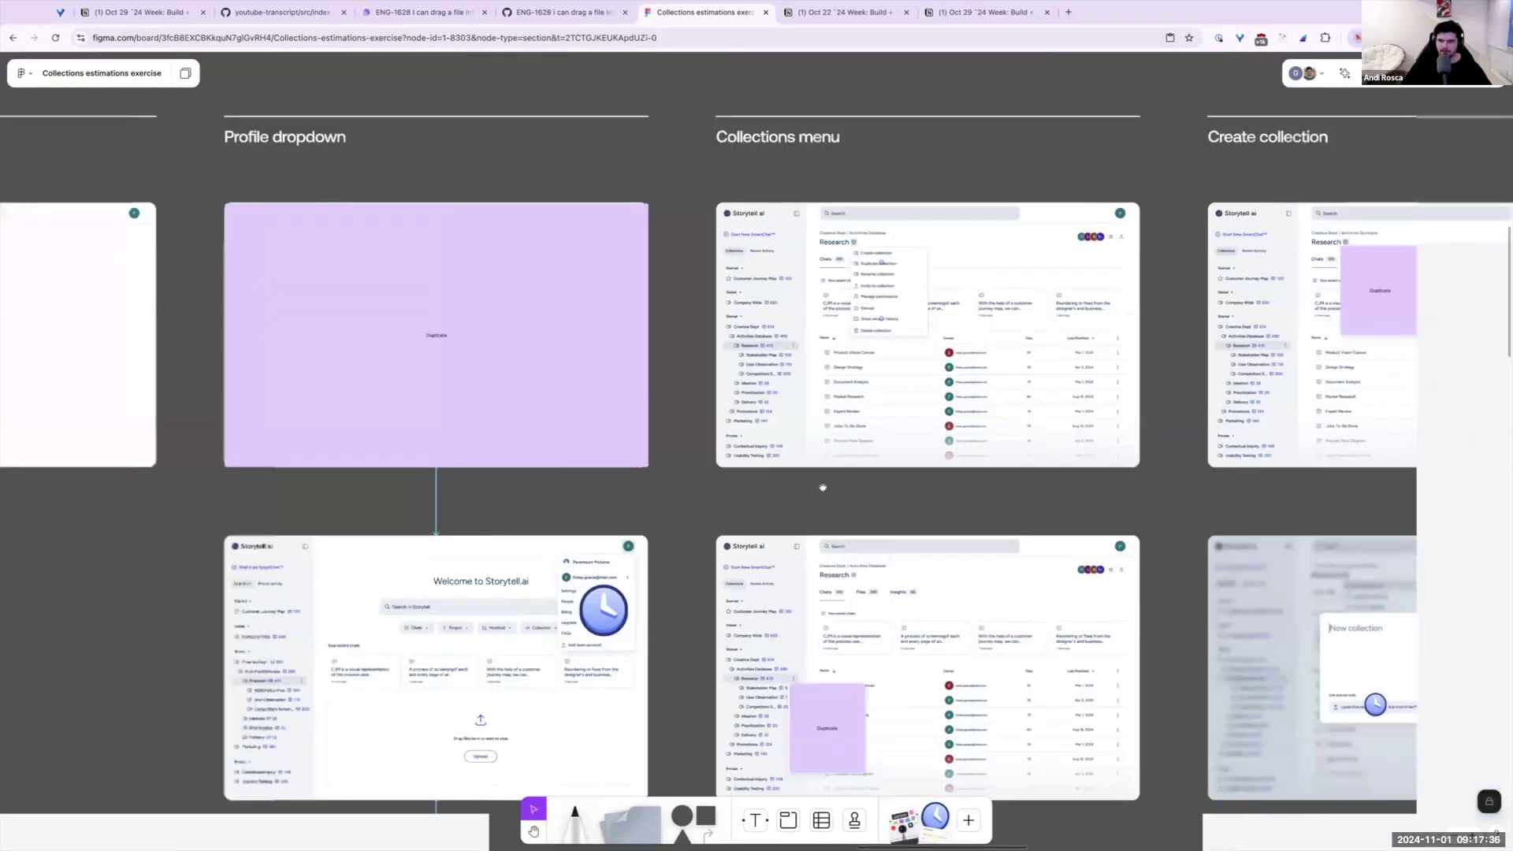
pyautogui.scroll(5, 845, 382)
pyautogui.scroll(5, 845, 382)
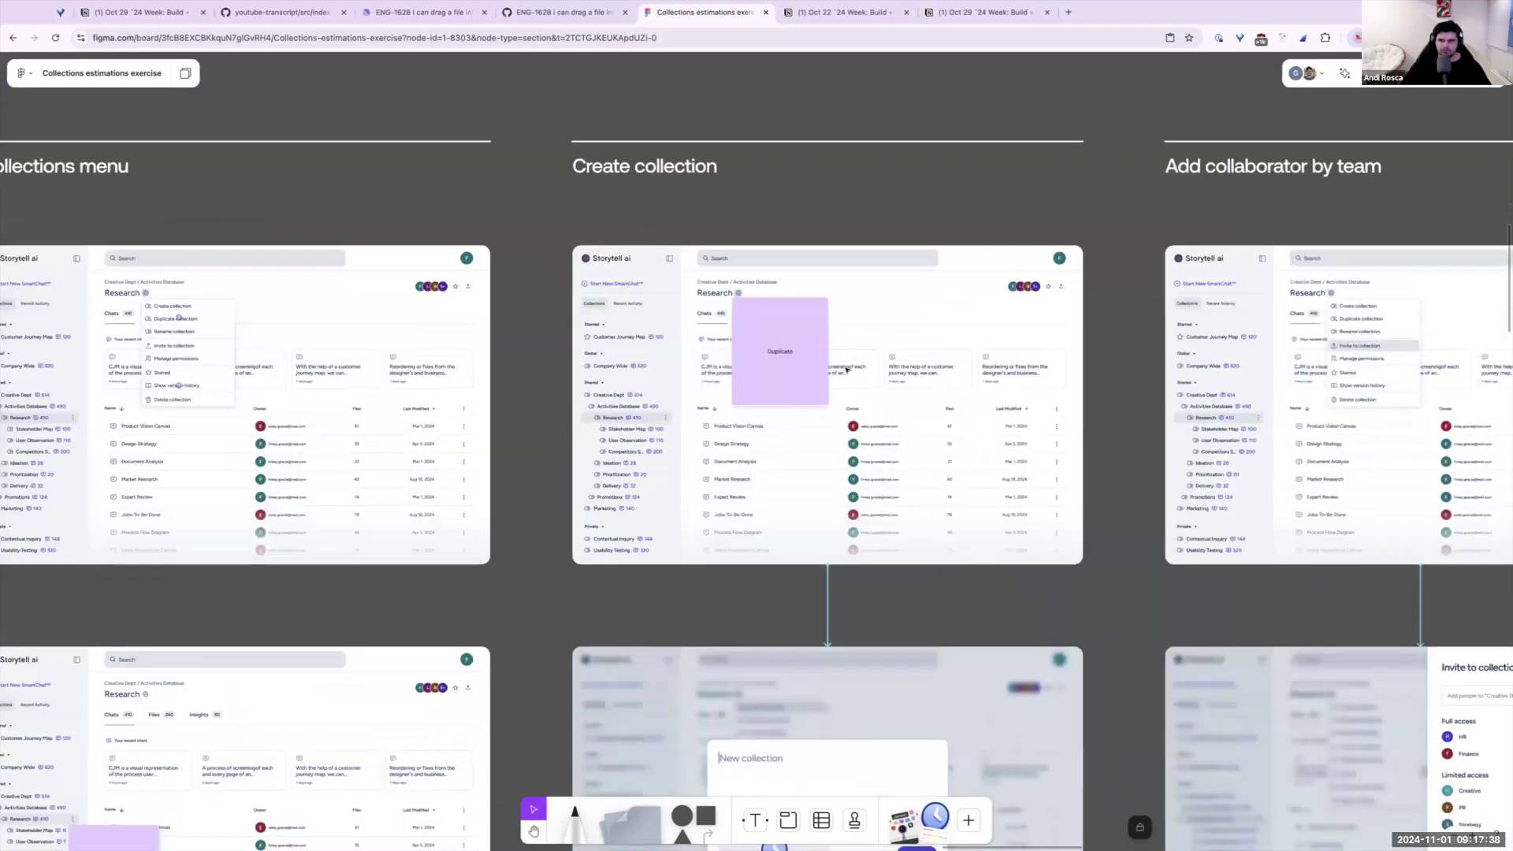
pyautogui.scroll(3, 908, 322)
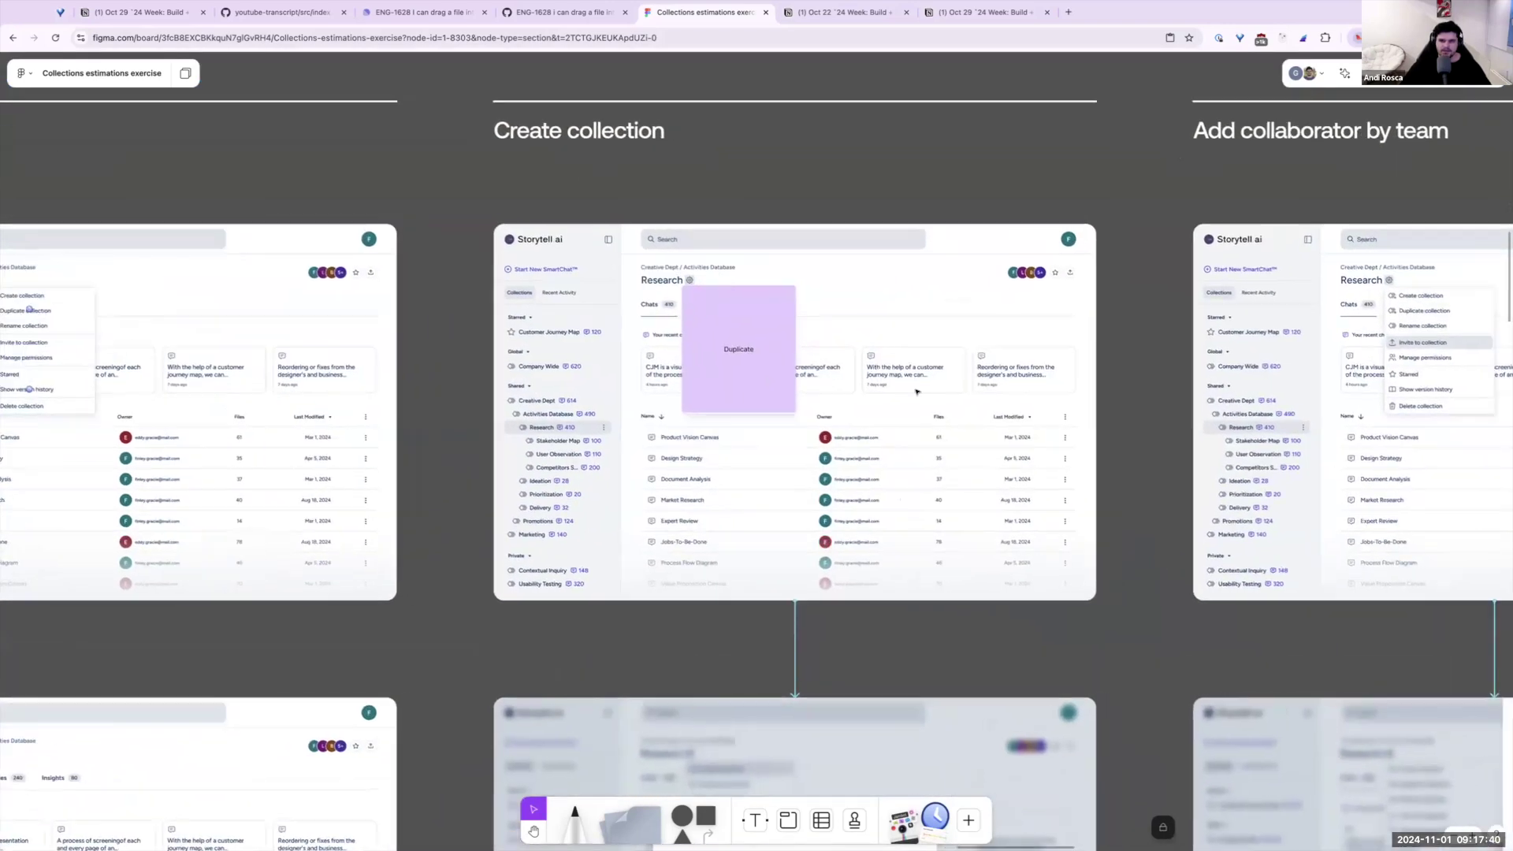
pyautogui.scroll(-5, 905, 465)
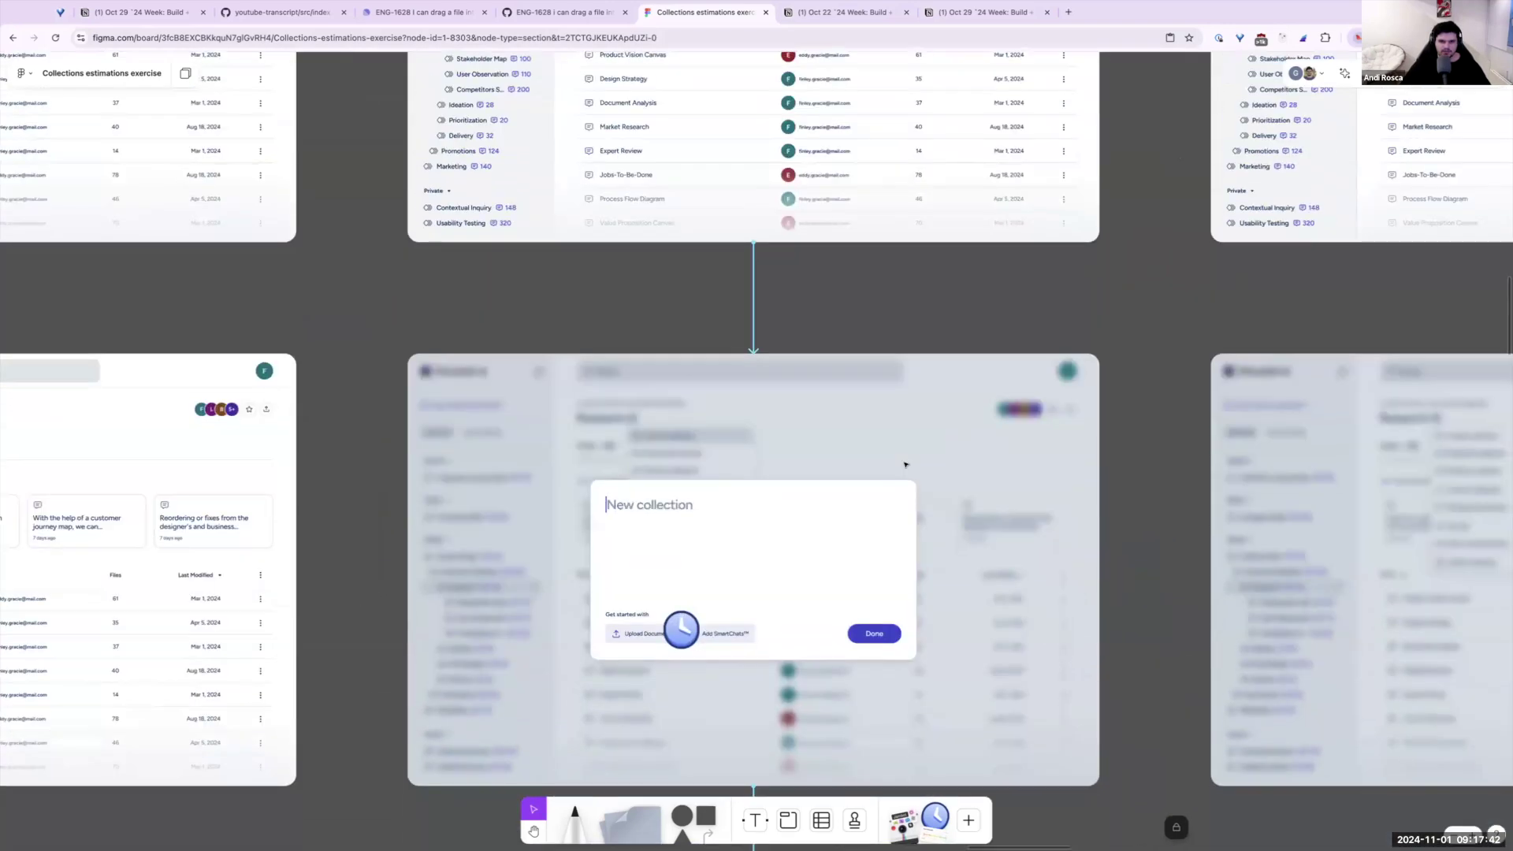
pyautogui.scroll(-5, 903, 464)
pyautogui.scroll(3, 820, 461)
pyautogui.scroll(3, 814, 477)
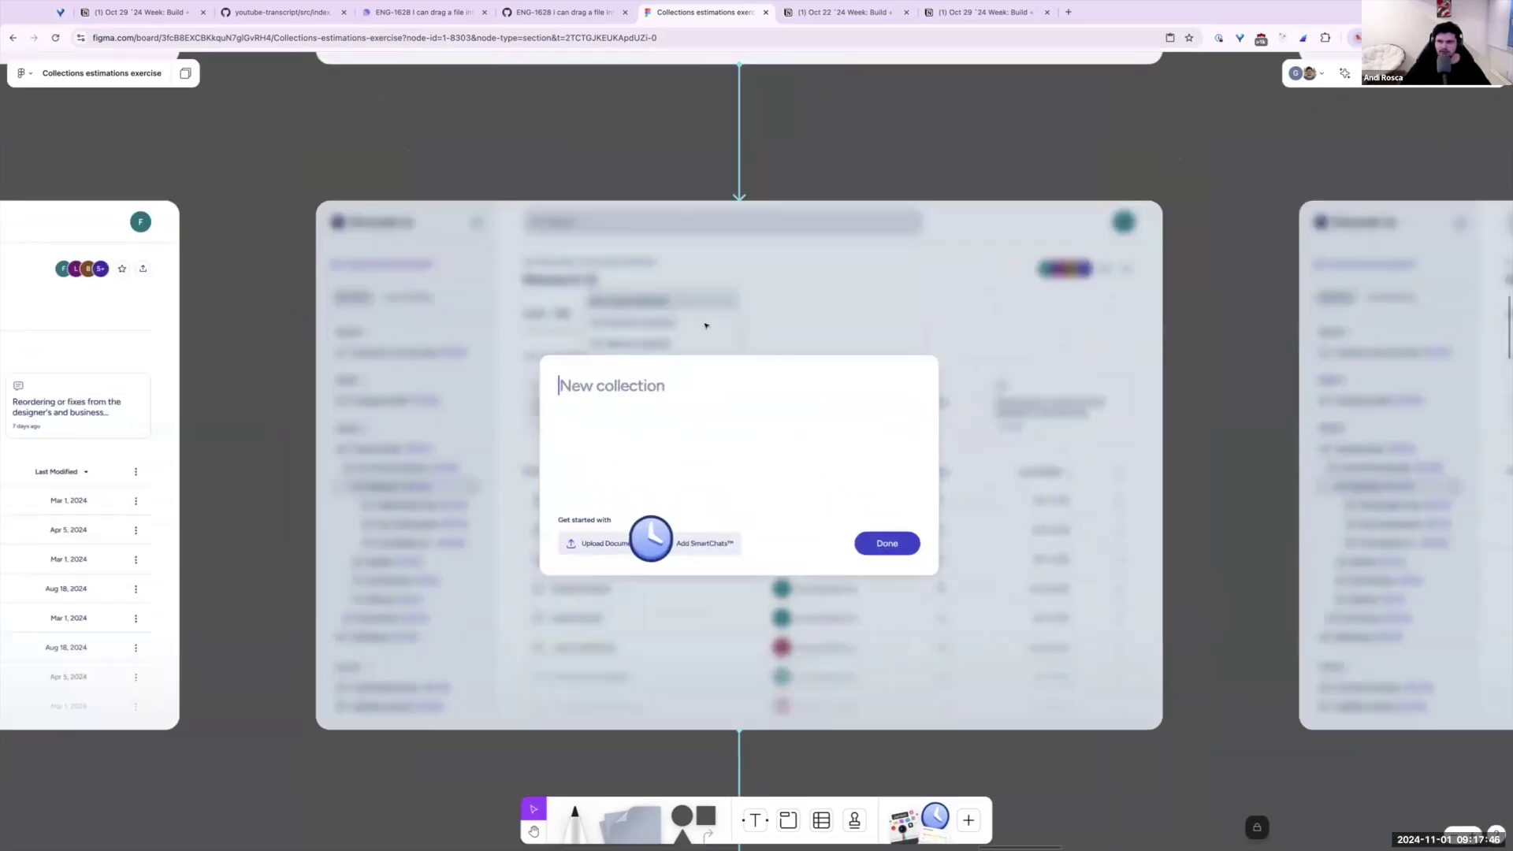
pyautogui.scroll(2, 716, 470)
pyautogui.scroll(10, 764, 469)
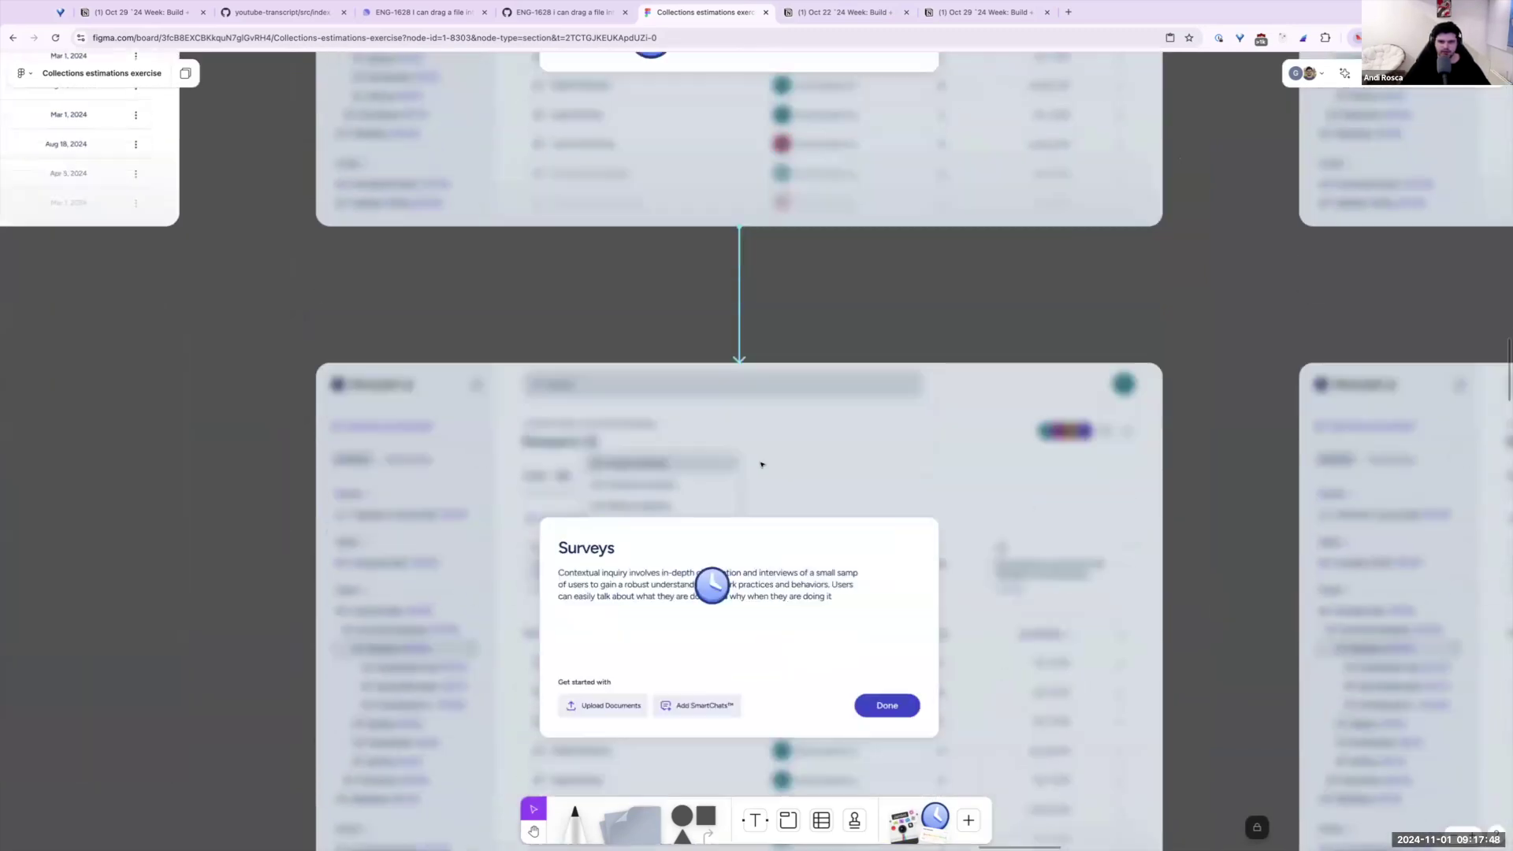
pyautogui.scroll(-15, 760, 463)
pyautogui.scroll(2, 702, 402)
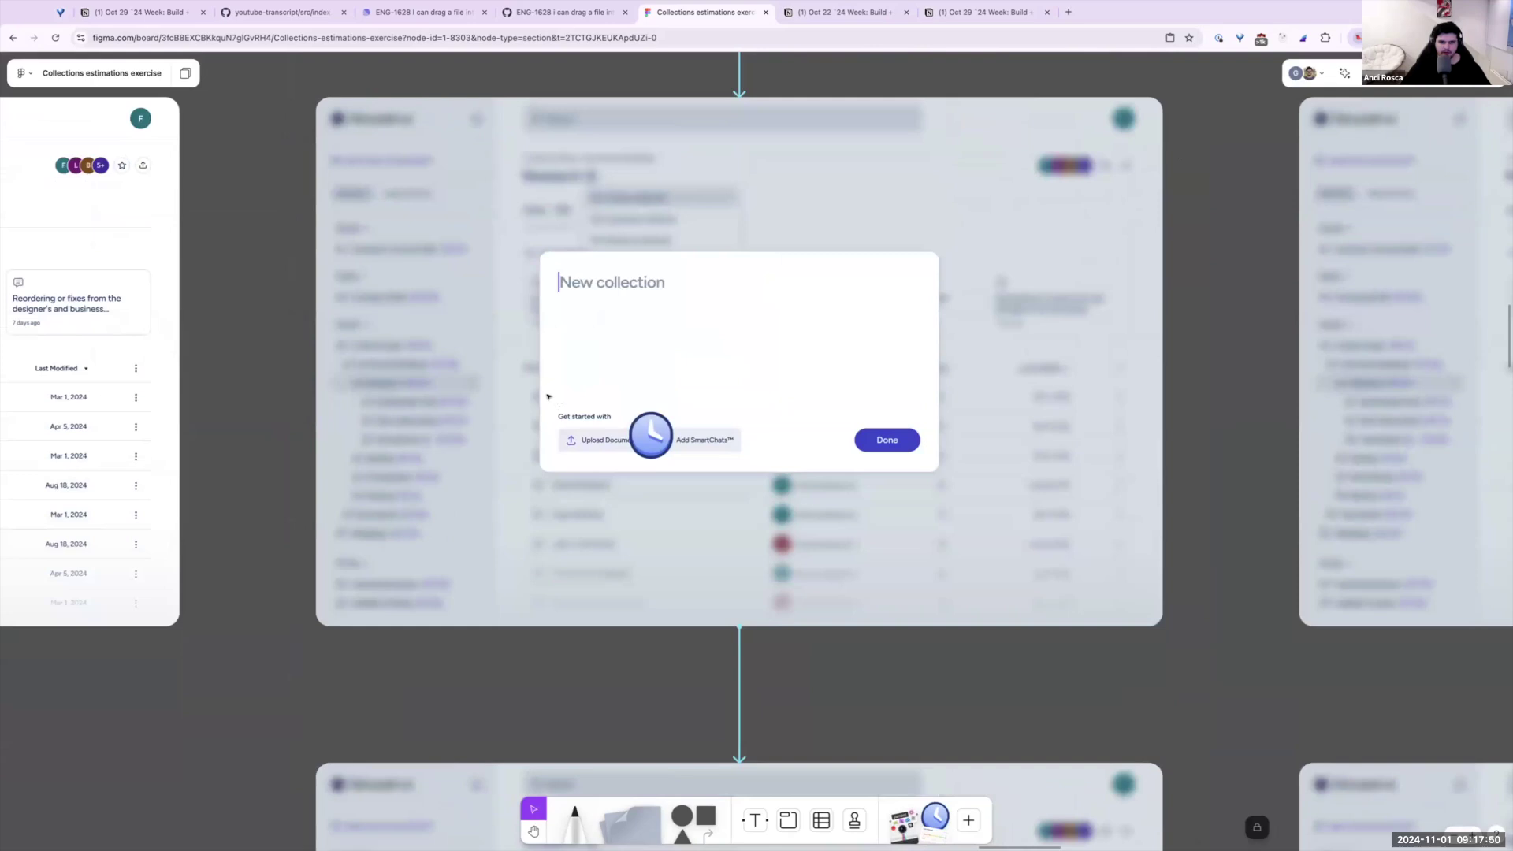
# Nudge the clock marker in the New collection dialog mockup slightly right, off the Upload Documents label
pyautogui.scroll(2, 549, 396)
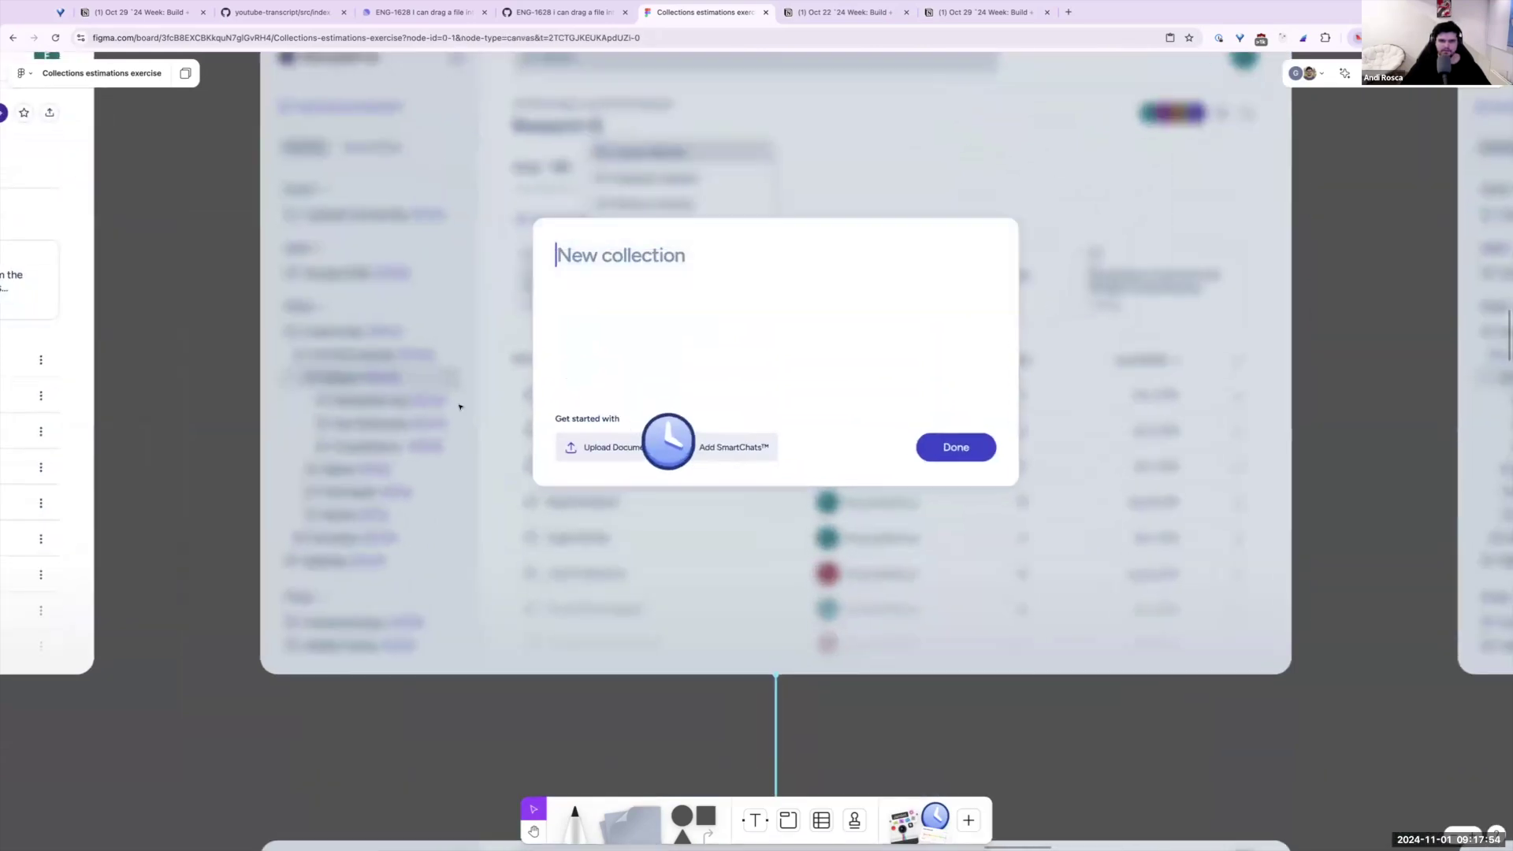
pyautogui.moveTo(637, 433); pyautogui.dragTo(843, 489)
pyautogui.moveTo(686, 441)
pyautogui.mouseDown()
pyautogui.moveTo(737, 442)
pyautogui.moveTo(696, 442)
pyautogui.mouseUp()
pyautogui.moveTo(818, 464); pyautogui.dragTo(850, 473)
pyautogui.click(867, 453)
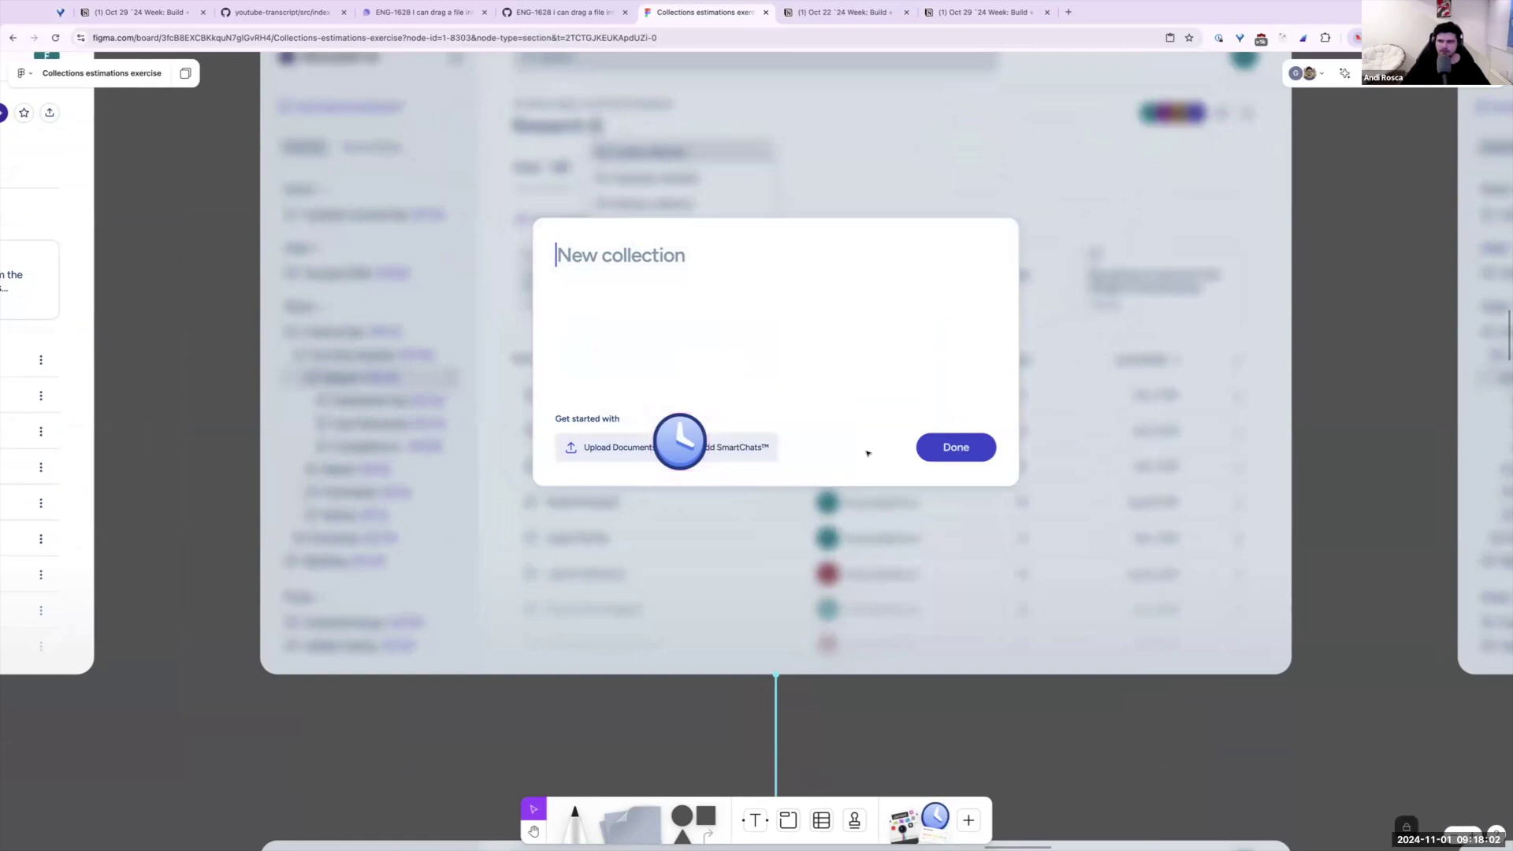
# Examine the Surveys dialog mockup's description text and the clock marker placed on it
pyautogui.scroll(-6, 865, 477)
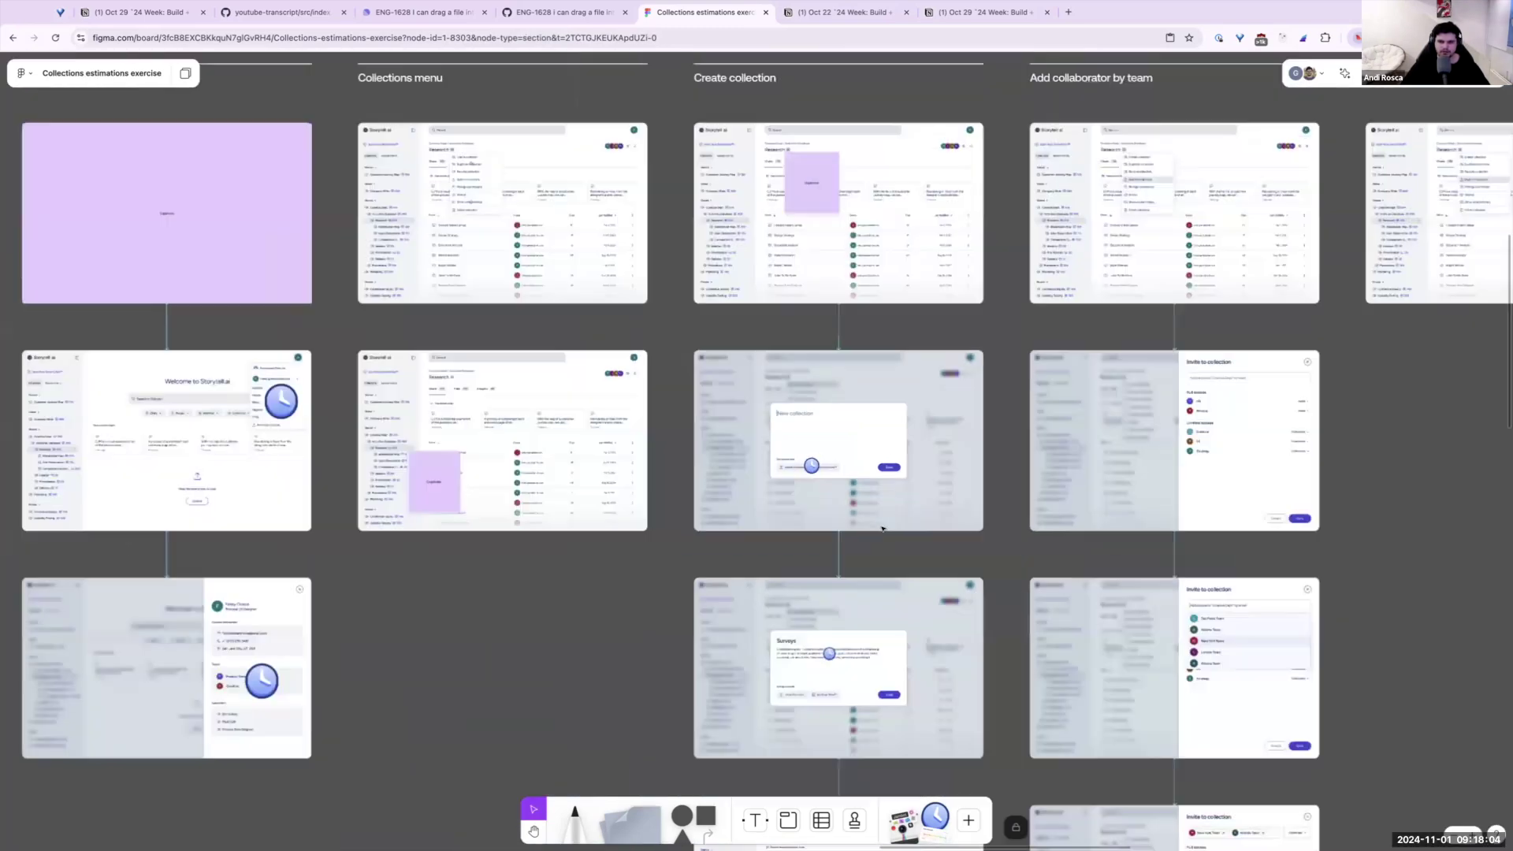
pyautogui.scroll(-3, 886, 524)
pyautogui.scroll(2, 880, 614)
pyautogui.scroll(5, 879, 614)
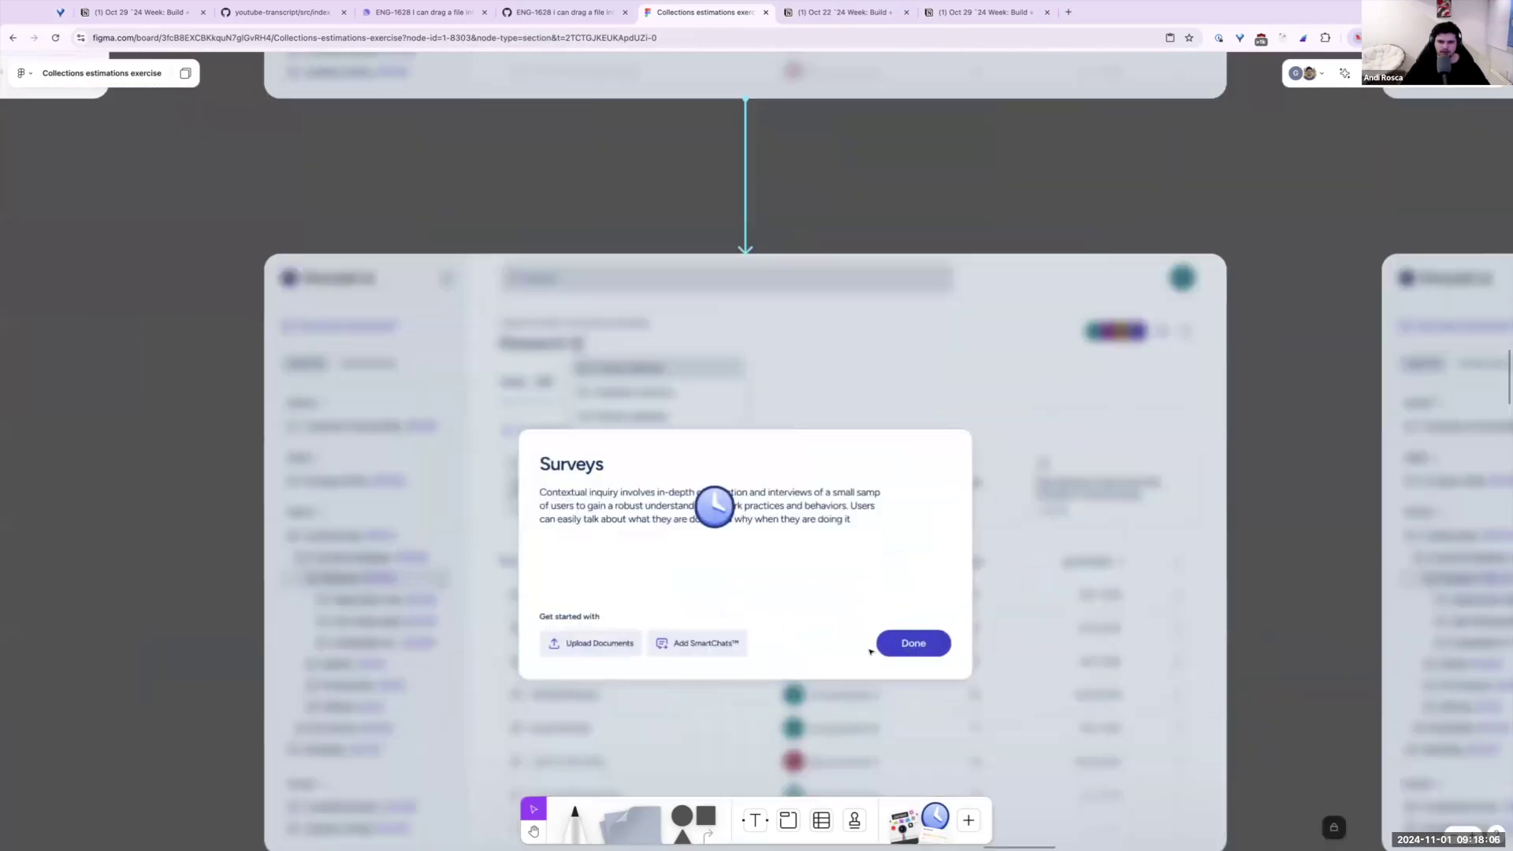
pyautogui.scroll(-1, 871, 627)
pyautogui.scroll(-3, 869, 632)
pyautogui.scroll(-2, 868, 632)
pyautogui.scroll(4, 632, 417)
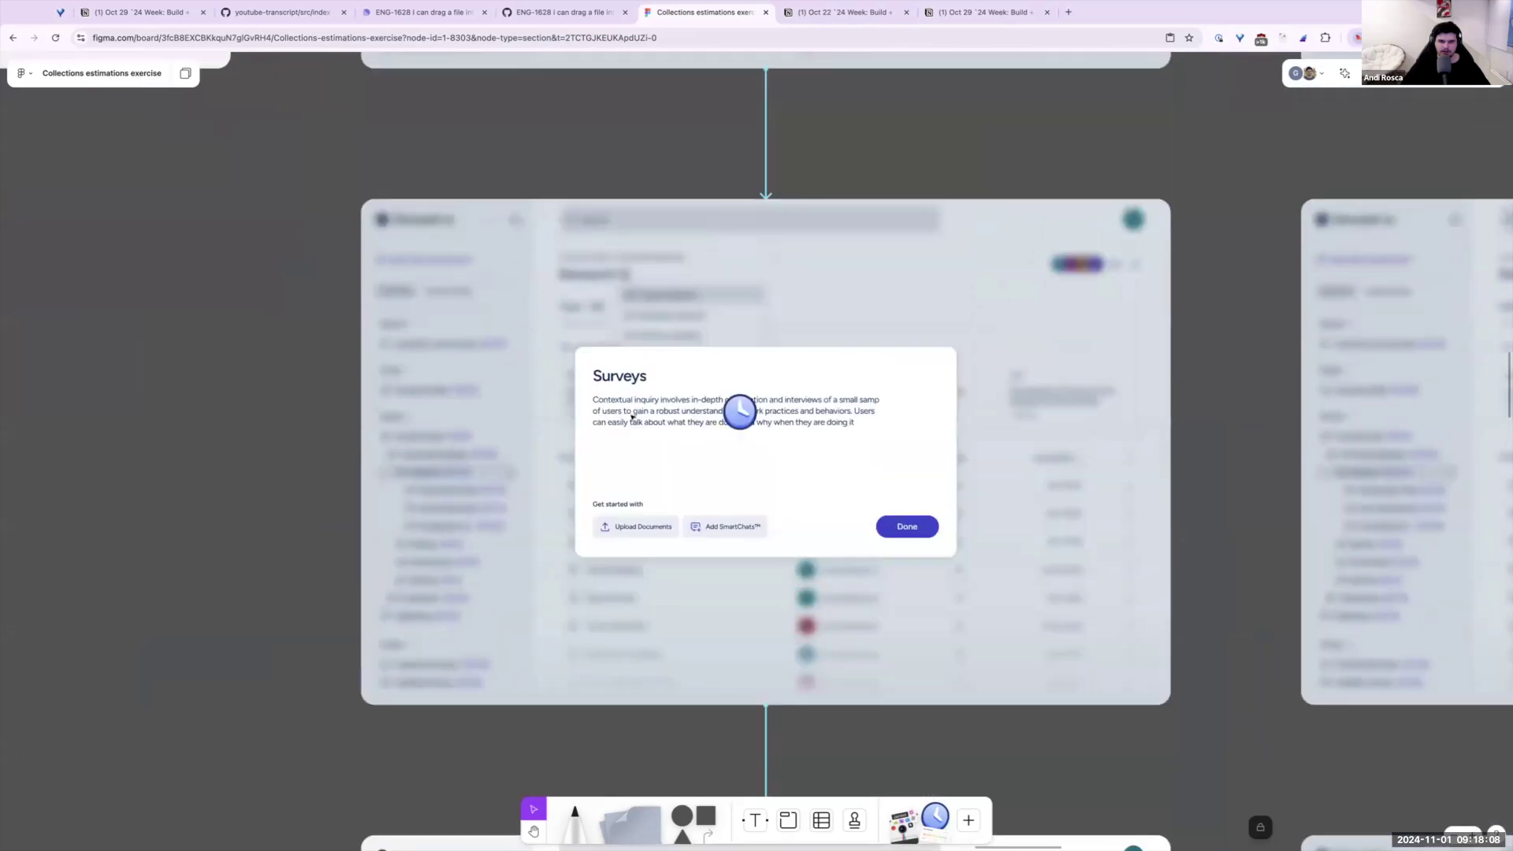
pyautogui.moveTo(590, 388); pyautogui.dragTo(921, 465)
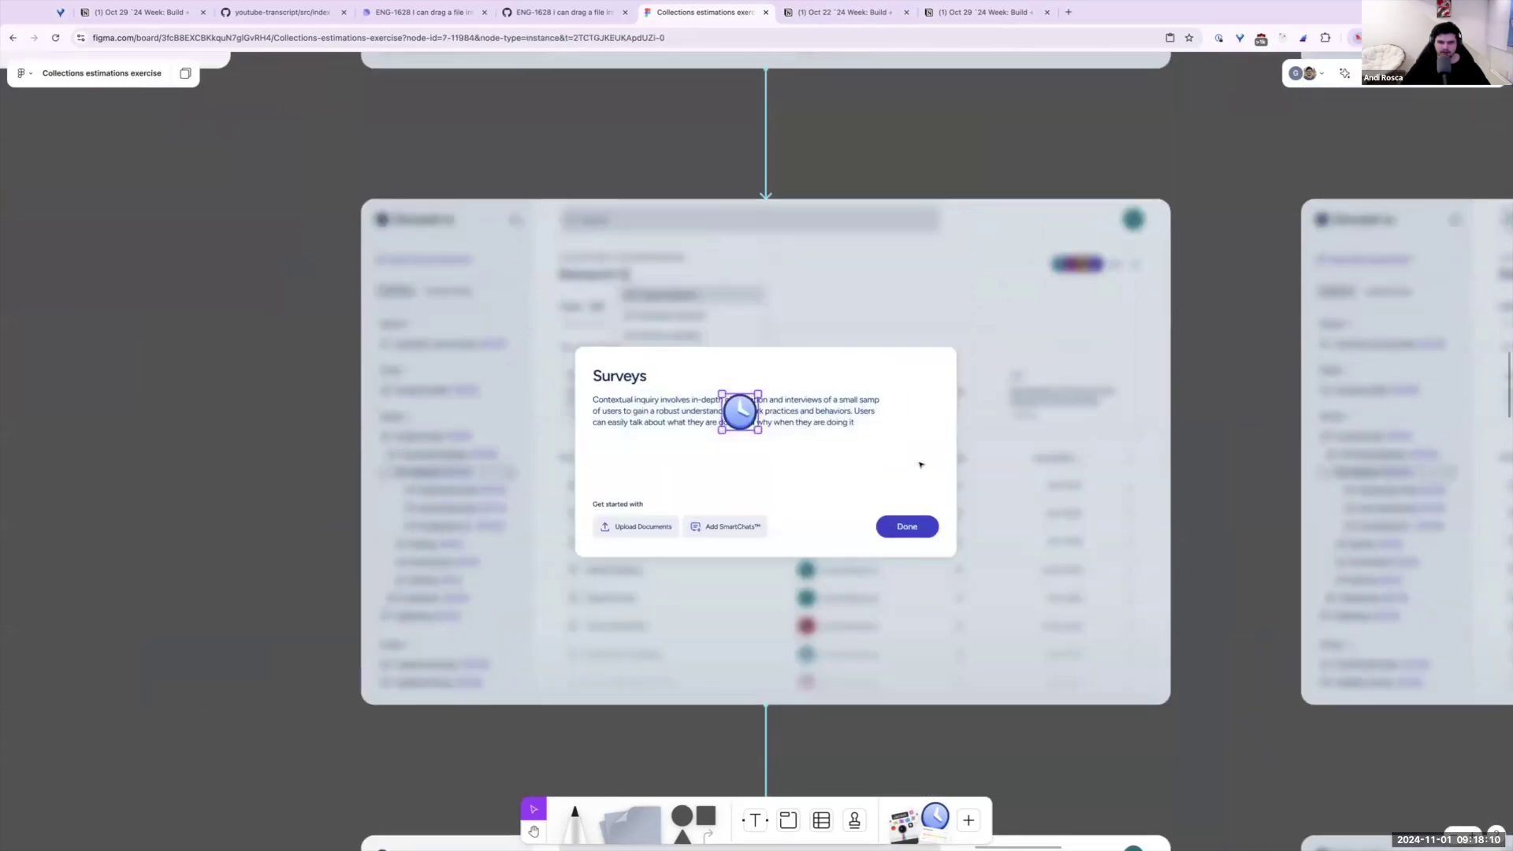
pyautogui.click(901, 473)
# Examine the empty Surveys collection page mockup and check it against the Surveys dialog above it
pyautogui.scroll(-5, 946, 512)
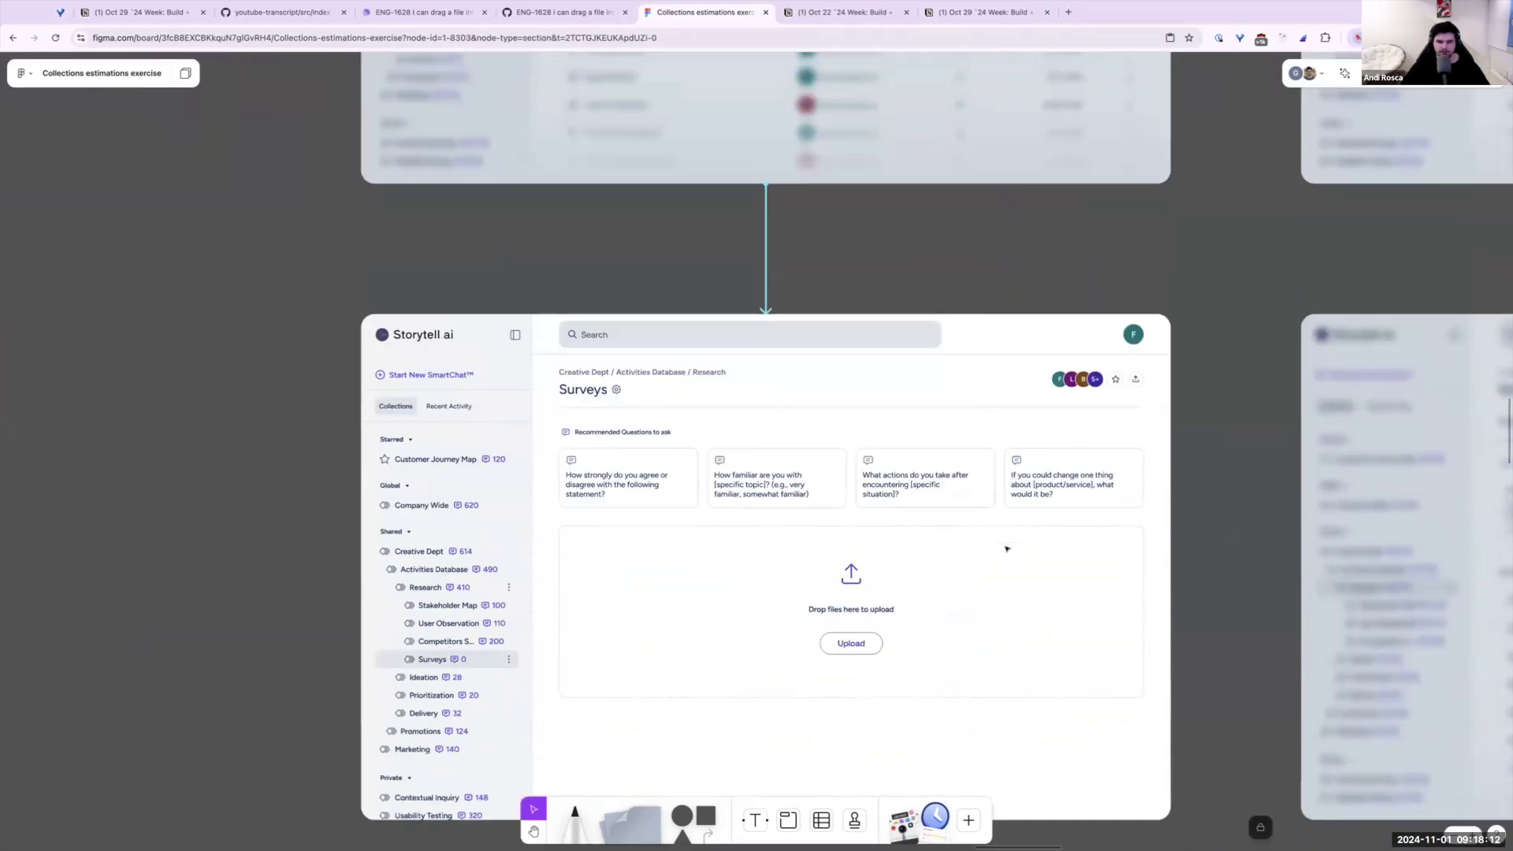
pyautogui.scroll(-2, 922, 531)
pyautogui.scroll(6, 736, 315)
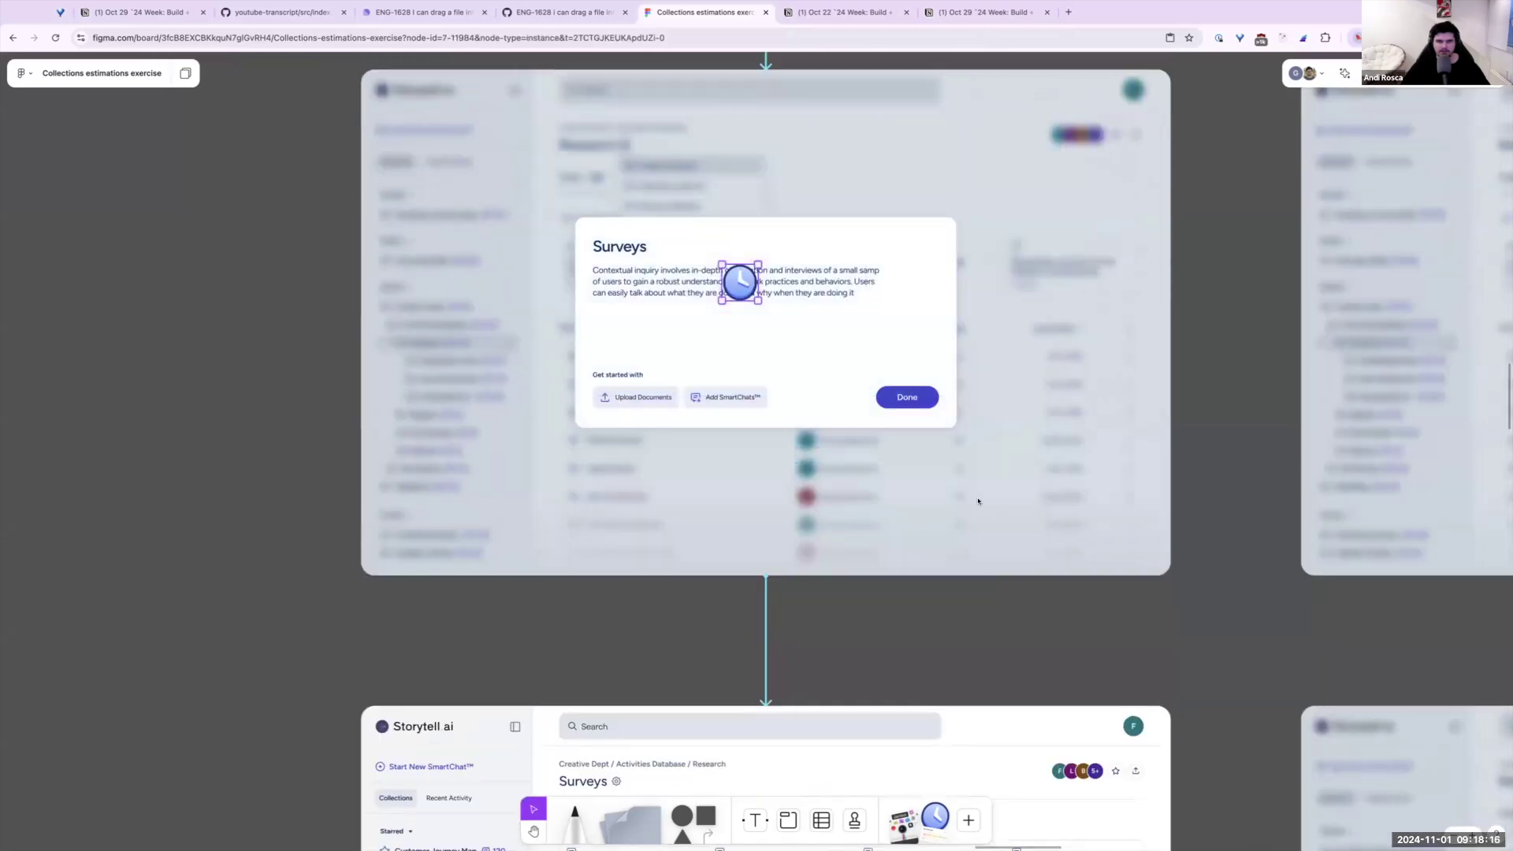
pyautogui.scroll(-2, 674, 669)
pyautogui.scroll(-2, 1017, 629)
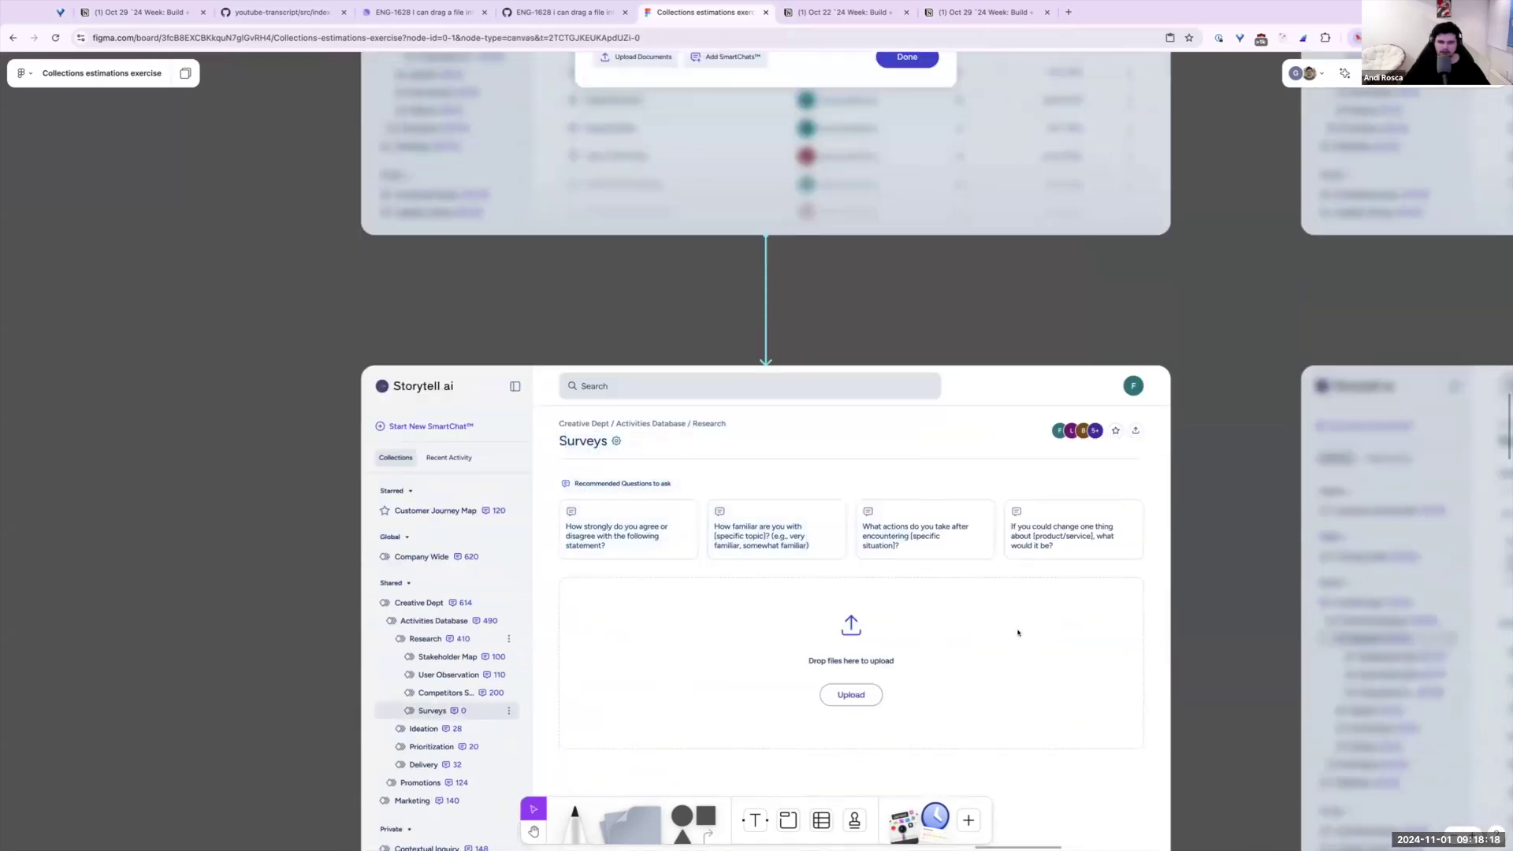
# Survey the mockup columns from Create collection across to Share collection and locate the Add collaborator by team column
pyautogui.scroll(-3, 986, 602)
pyautogui.keyDown('ctrl'); pyautogui.scroll(-3, 988, 569); pyautogui.keyUp('ctrl')
pyautogui.keyDown('ctrl'); pyautogui.scroll(-3, 989, 569); pyautogui.keyUp('ctrl')
pyautogui.hscroll(3, 907, 394)
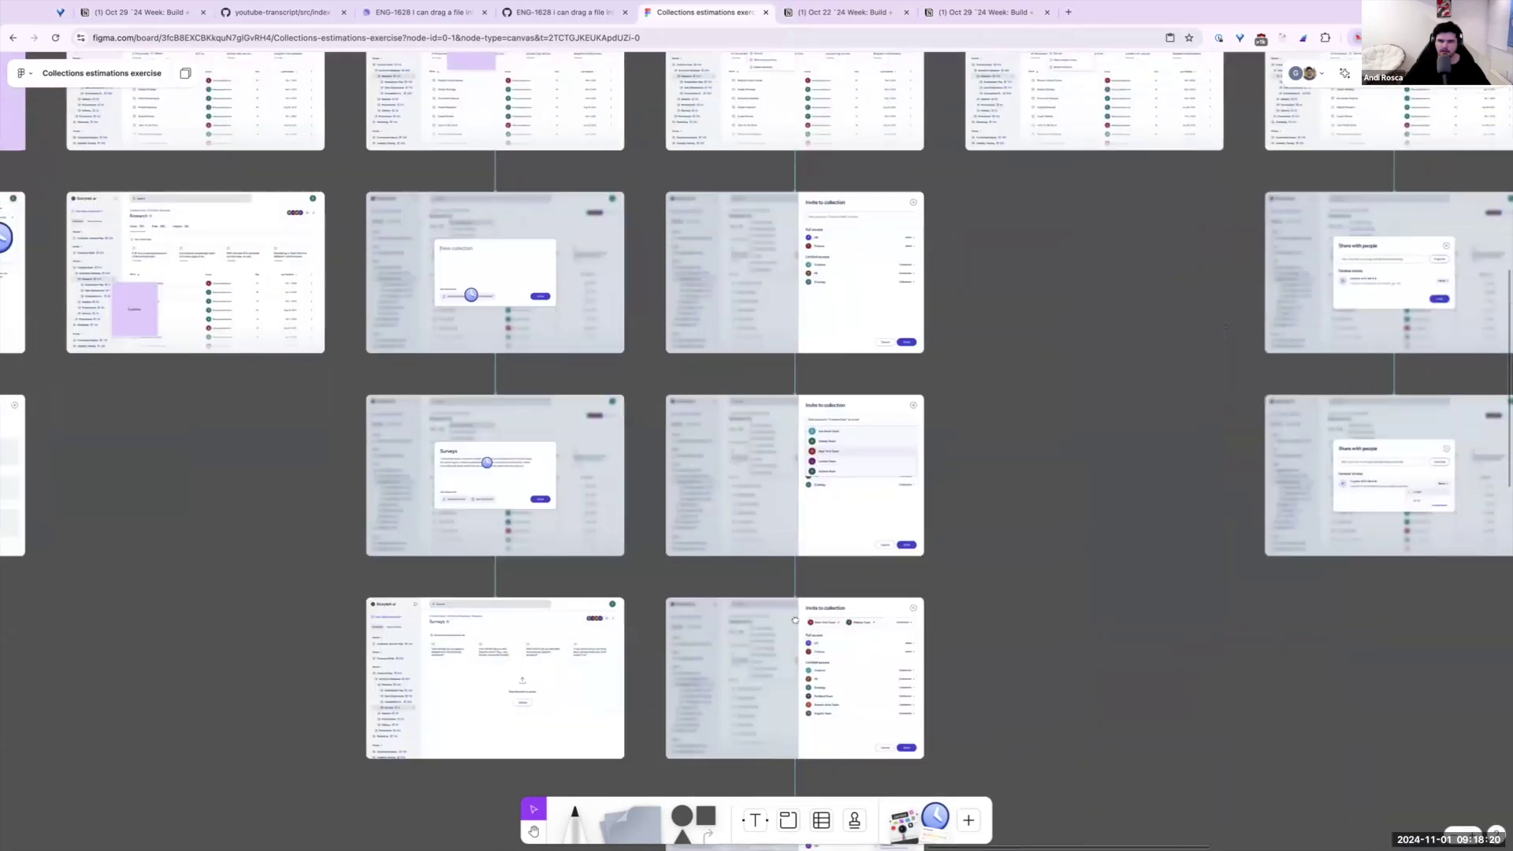
pyautogui.scroll(2, 864, 300)
pyautogui.scroll(4, 857, 311)
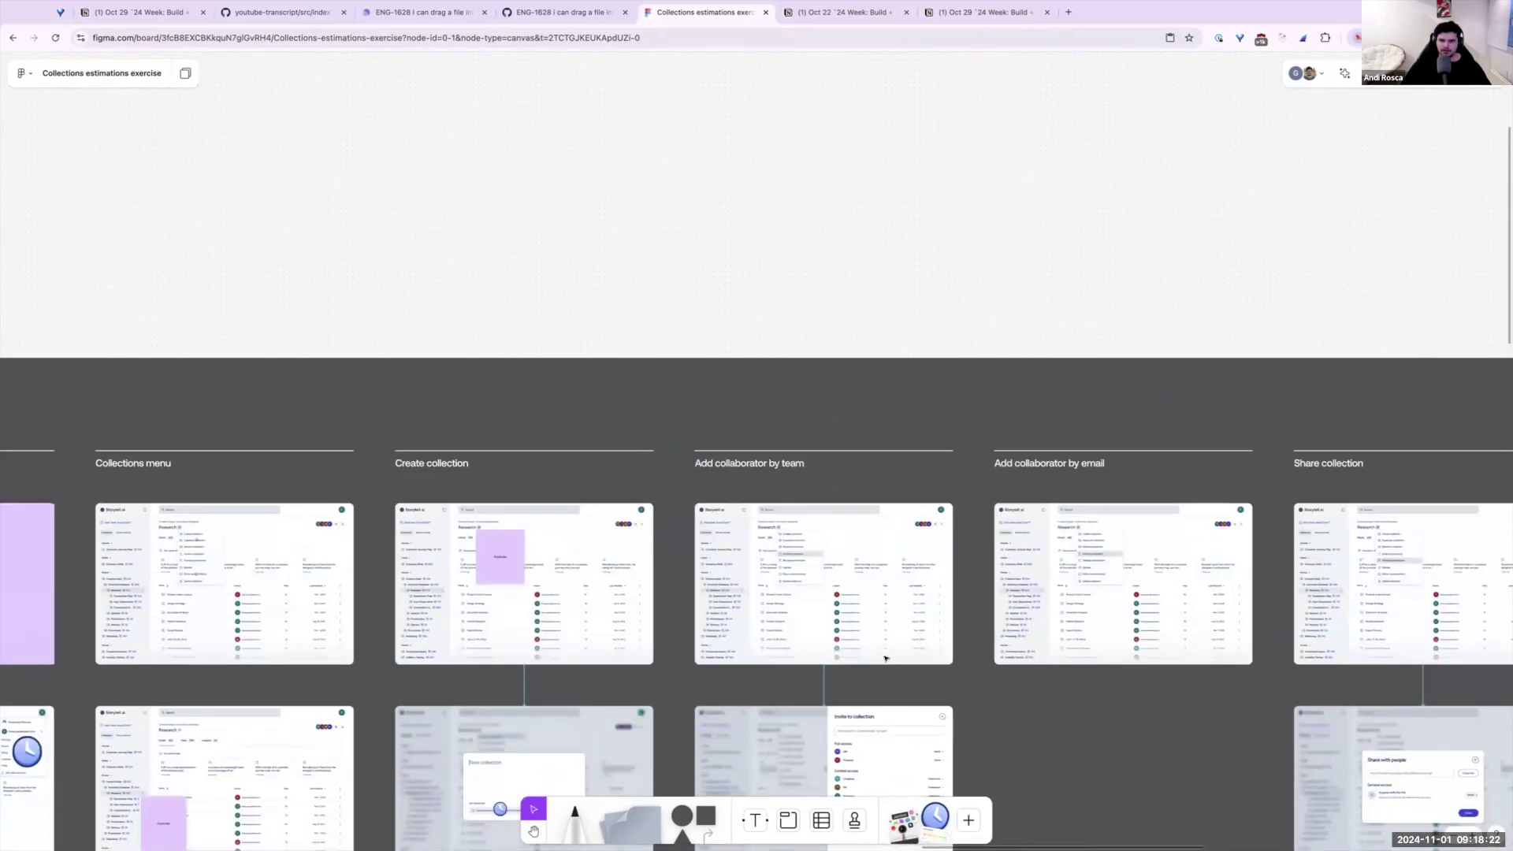
# Examine the Research page mockup under Add collaborator by team, including its collection menu with the Invite to collection option
pyautogui.keyDown('ctrl'); pyautogui.scroll(5, 835, 488); pyautogui.keyUp('ctrl')
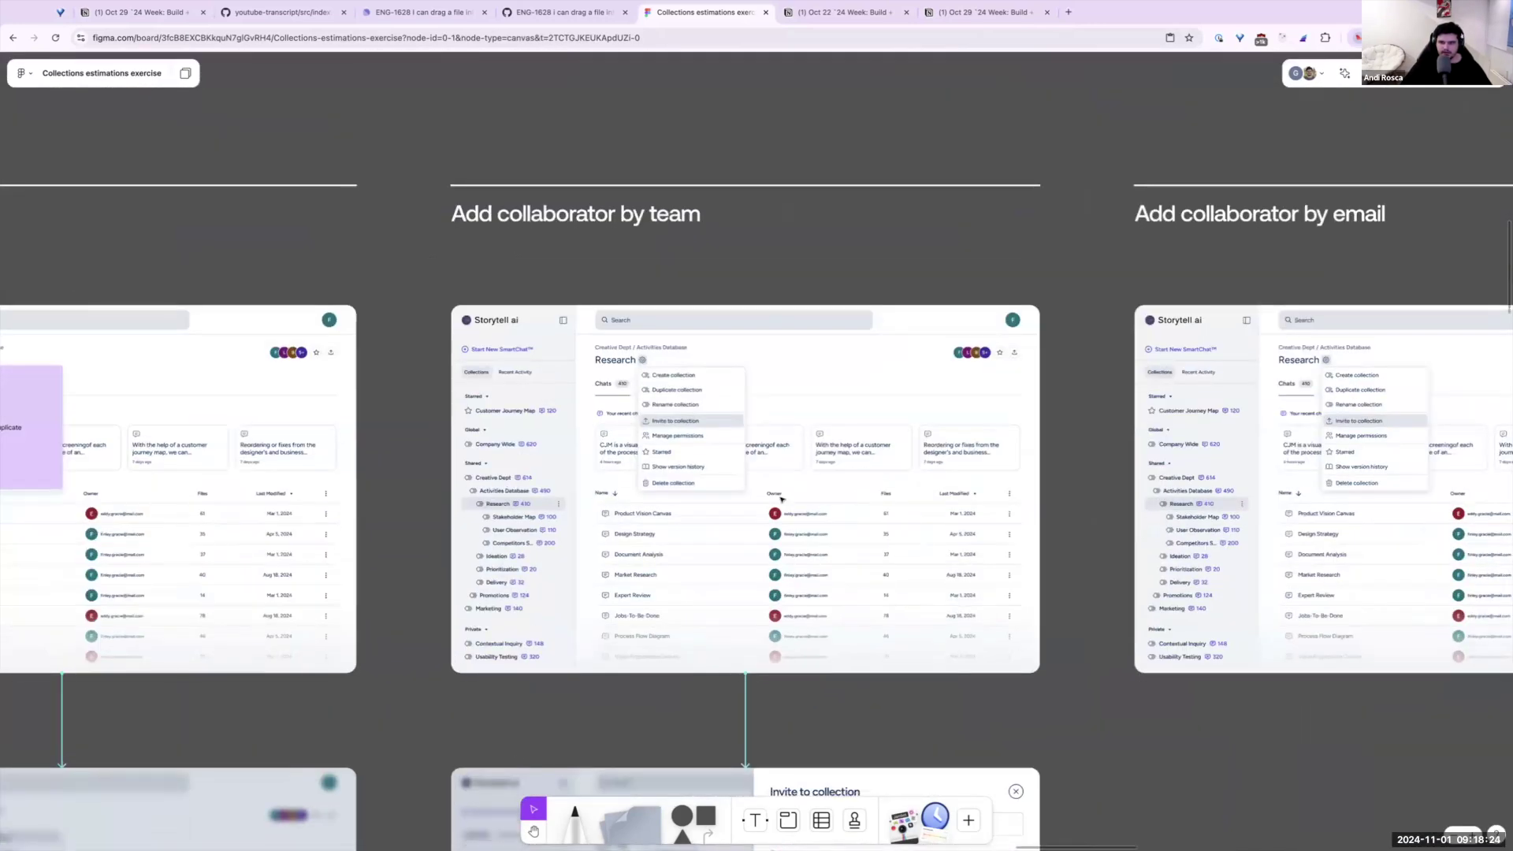
pyautogui.scroll(1, 788, 520)
pyautogui.keyDown('ctrl'); pyautogui.scroll(3, 735, 538); pyautogui.keyUp('ctrl')
pyautogui.scroll(-2, 735, 538)
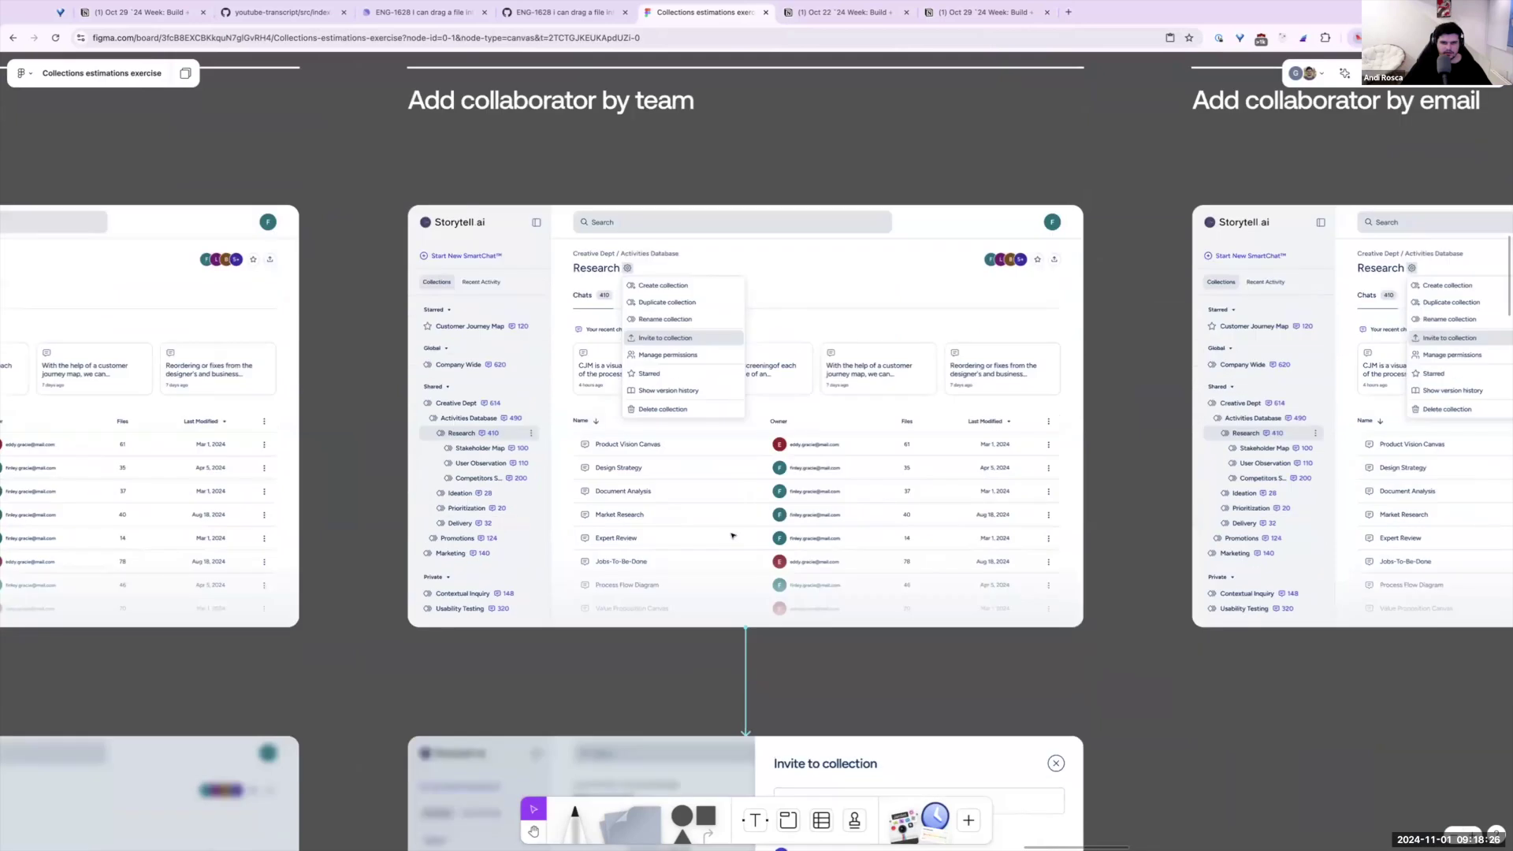
pyautogui.scroll(-5, 773, 585)
pyautogui.scroll(4, 751, 367)
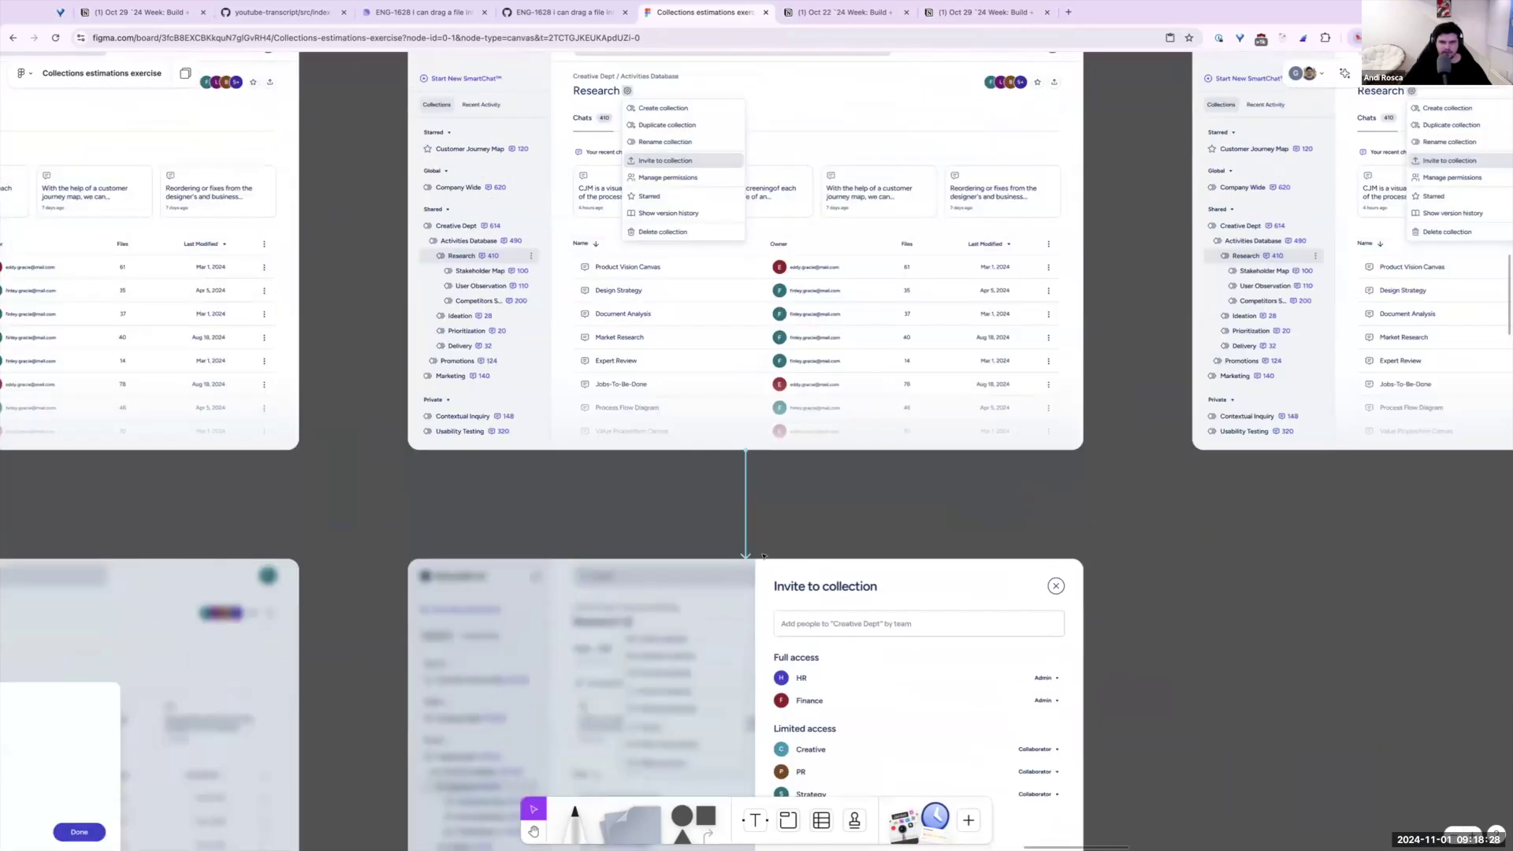
pyautogui.keyDown('ctrl'); pyautogui.scroll(2, 751, 367); pyautogui.keyUp('ctrl')
pyautogui.hscroll(-5, 744, 418)
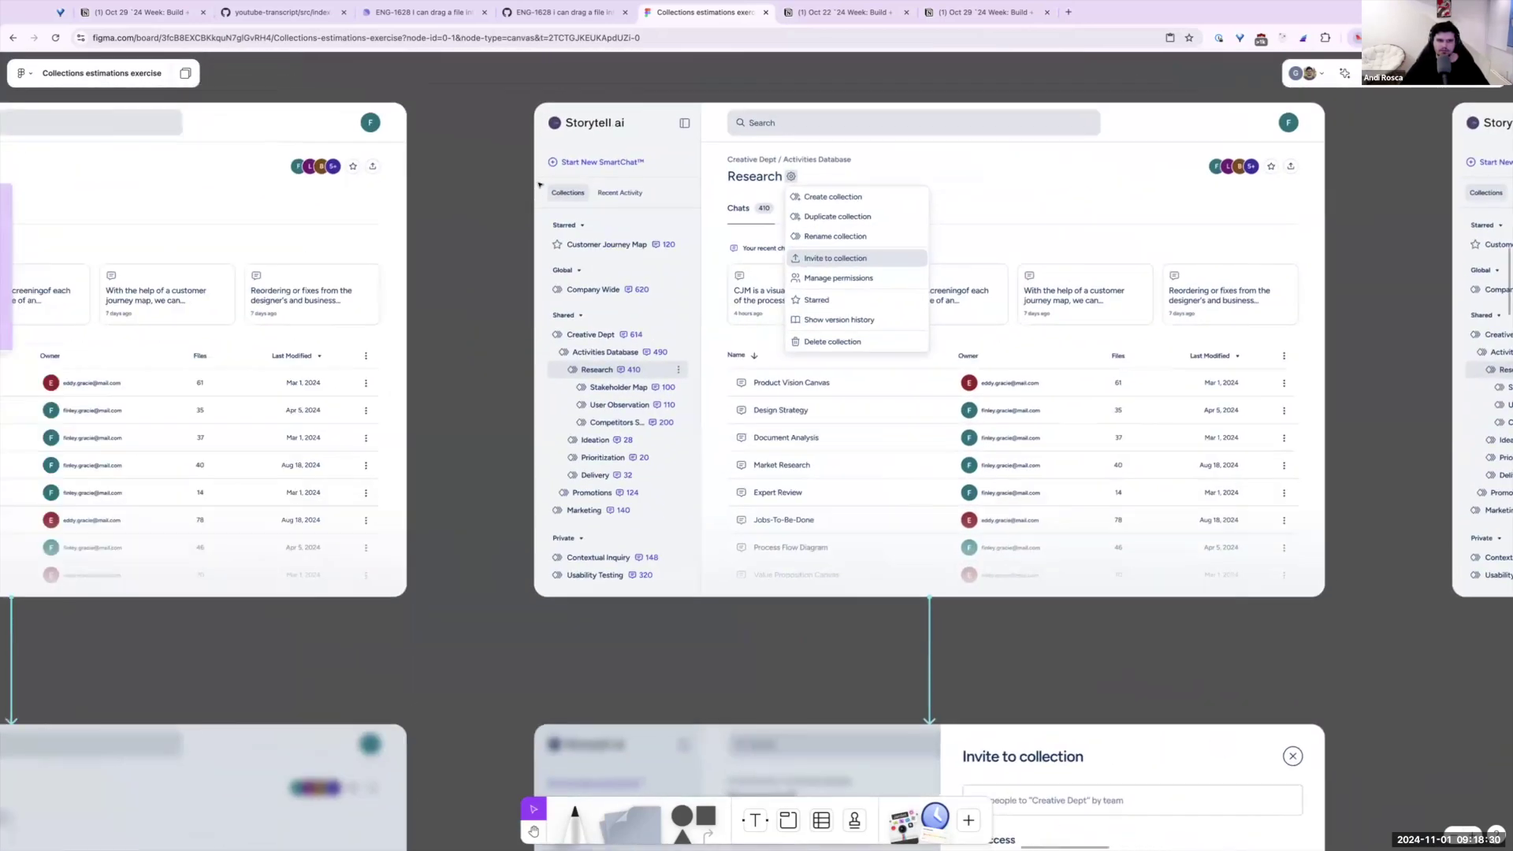
pyautogui.scroll(3, 562, 528)
pyautogui.hscroll(3, 562, 528)
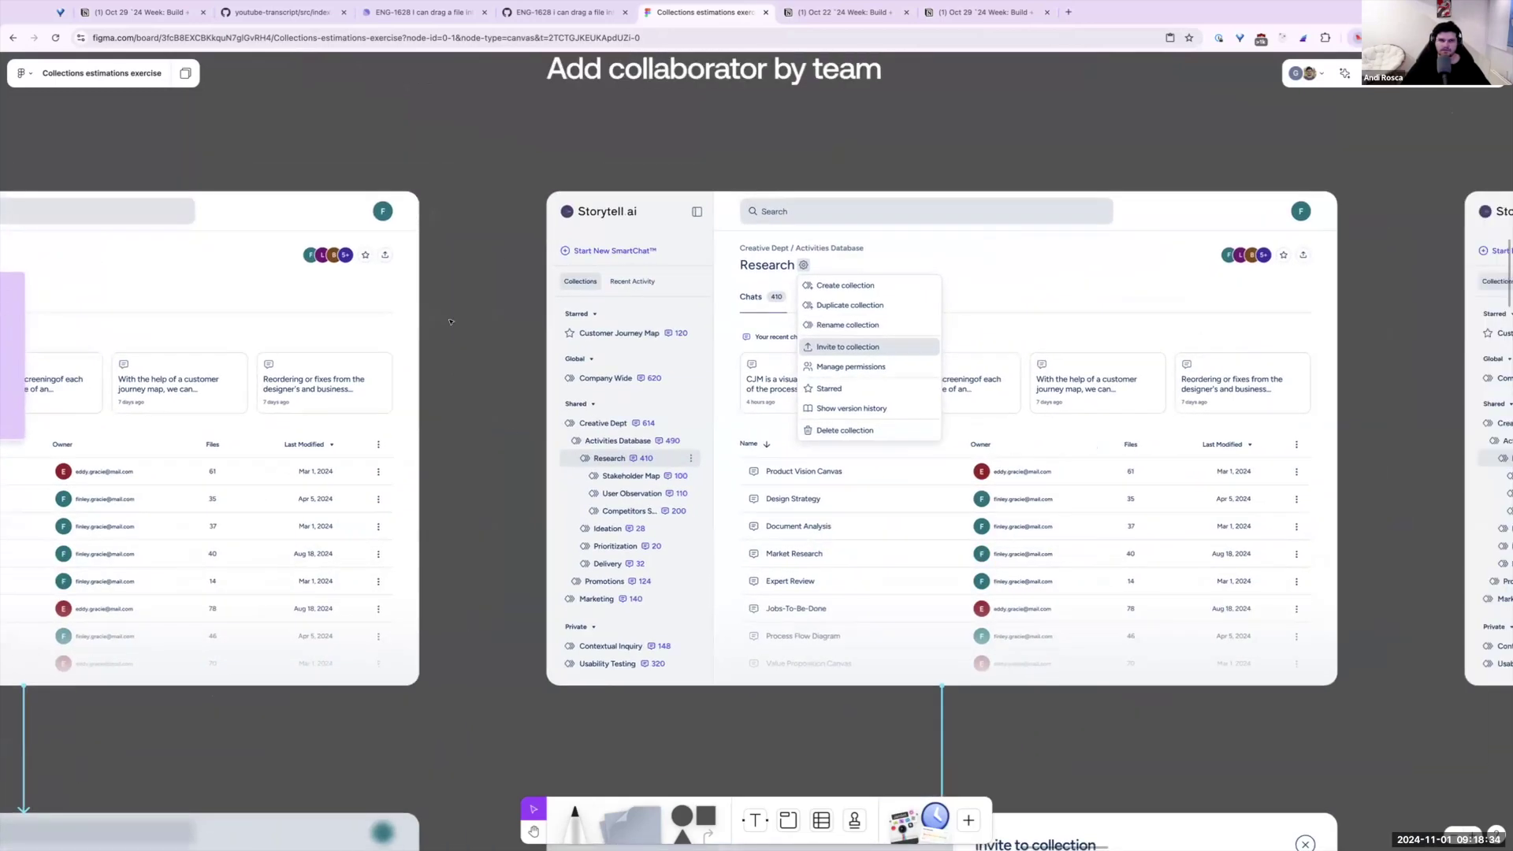
pyautogui.scroll(2, 346, 417)
pyautogui.hscroll(3, 345, 417)
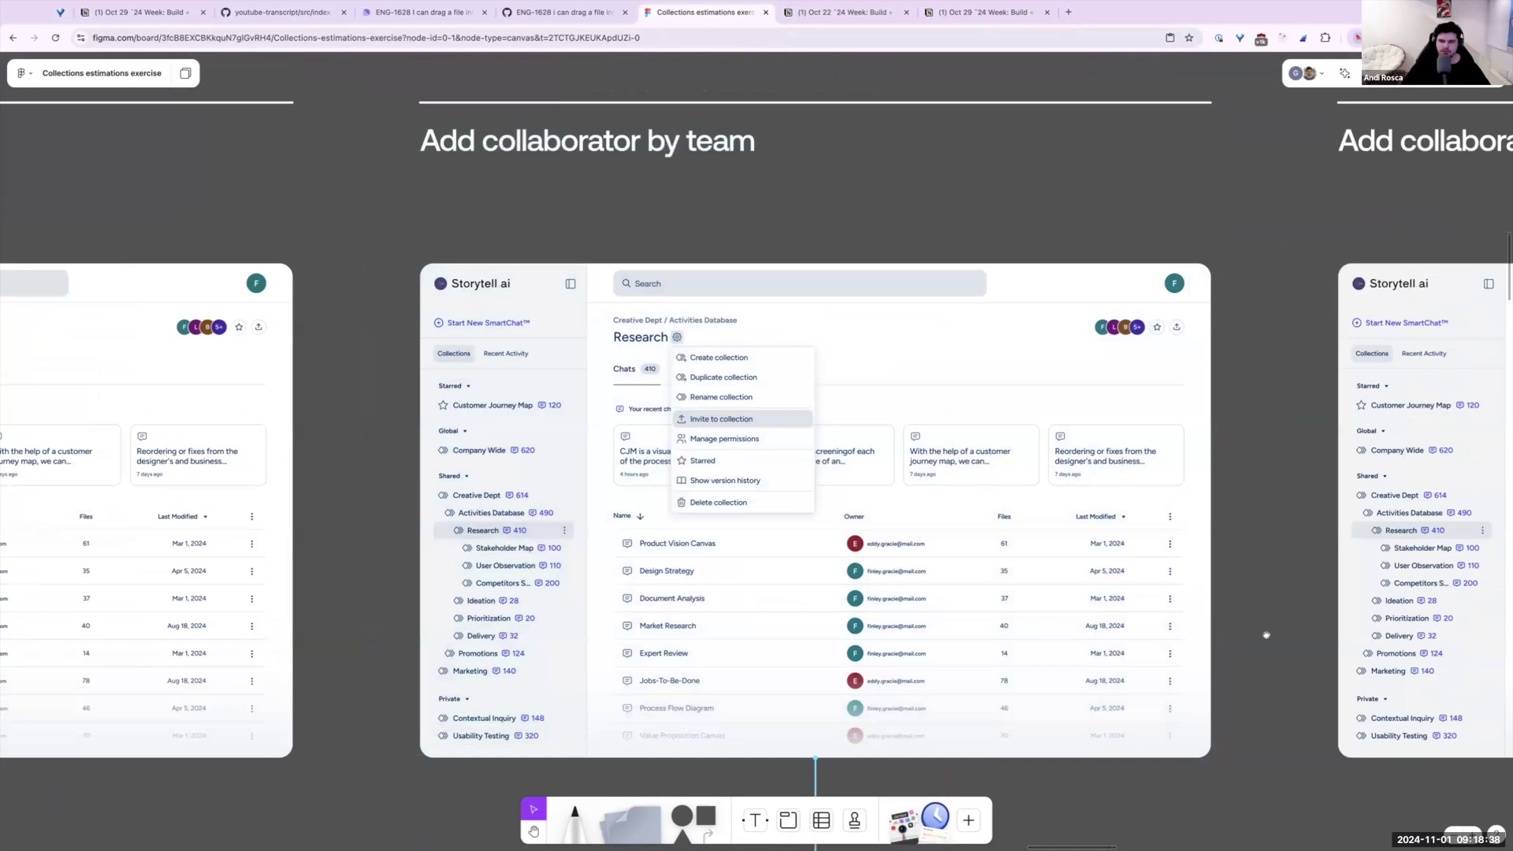
pyautogui.scroll(-3, 1267, 636)
pyautogui.hscroll(1, 1266, 636)
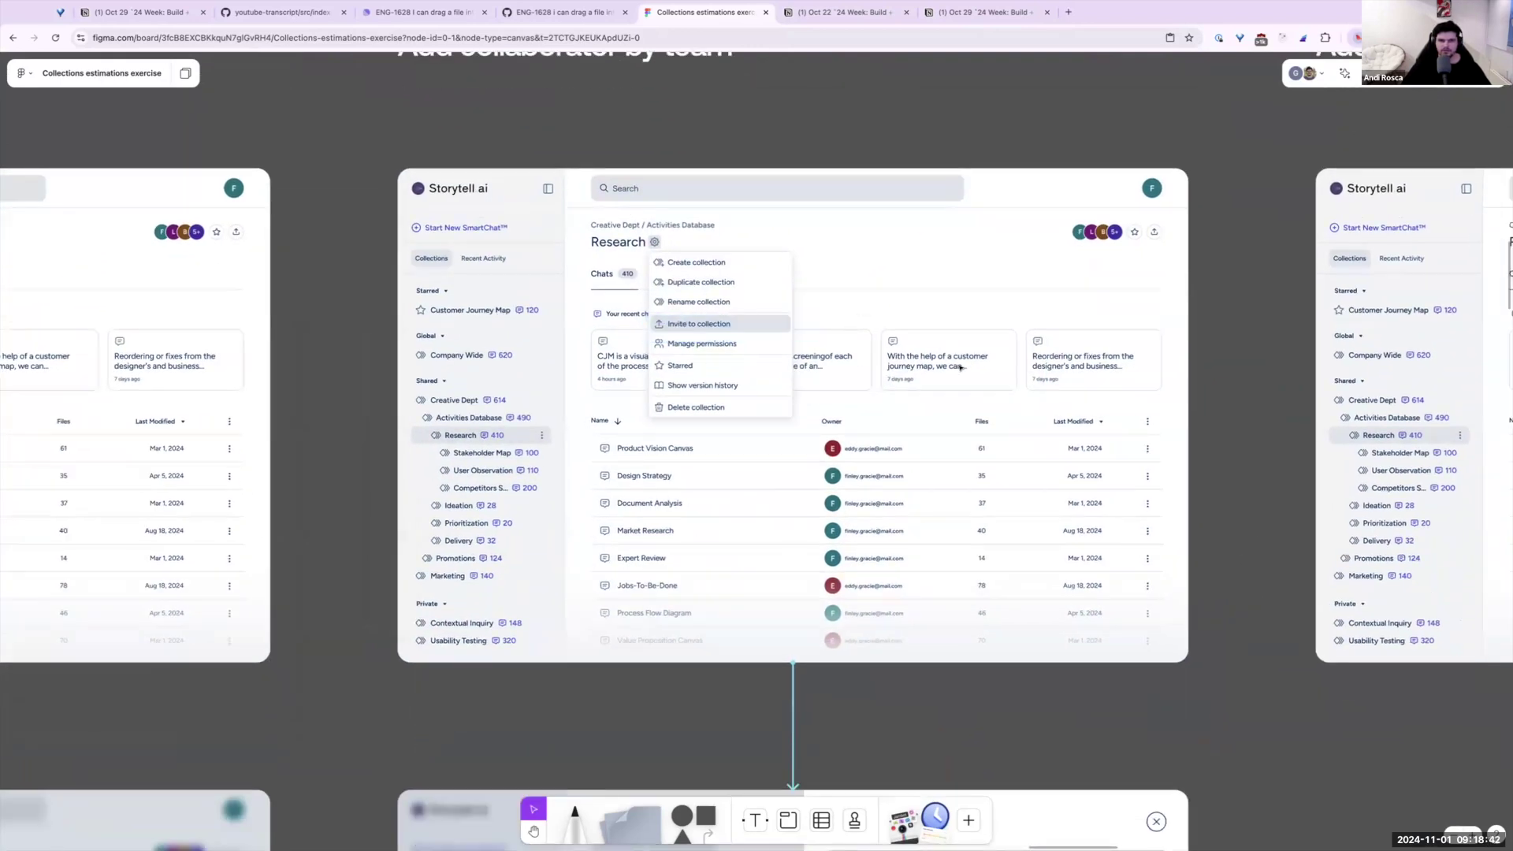
# Examine the Invite to collection mockup sequence, from the team search field and suggestions to the selected teams and role dropdown
pyautogui.scroll(-15, 960, 367)
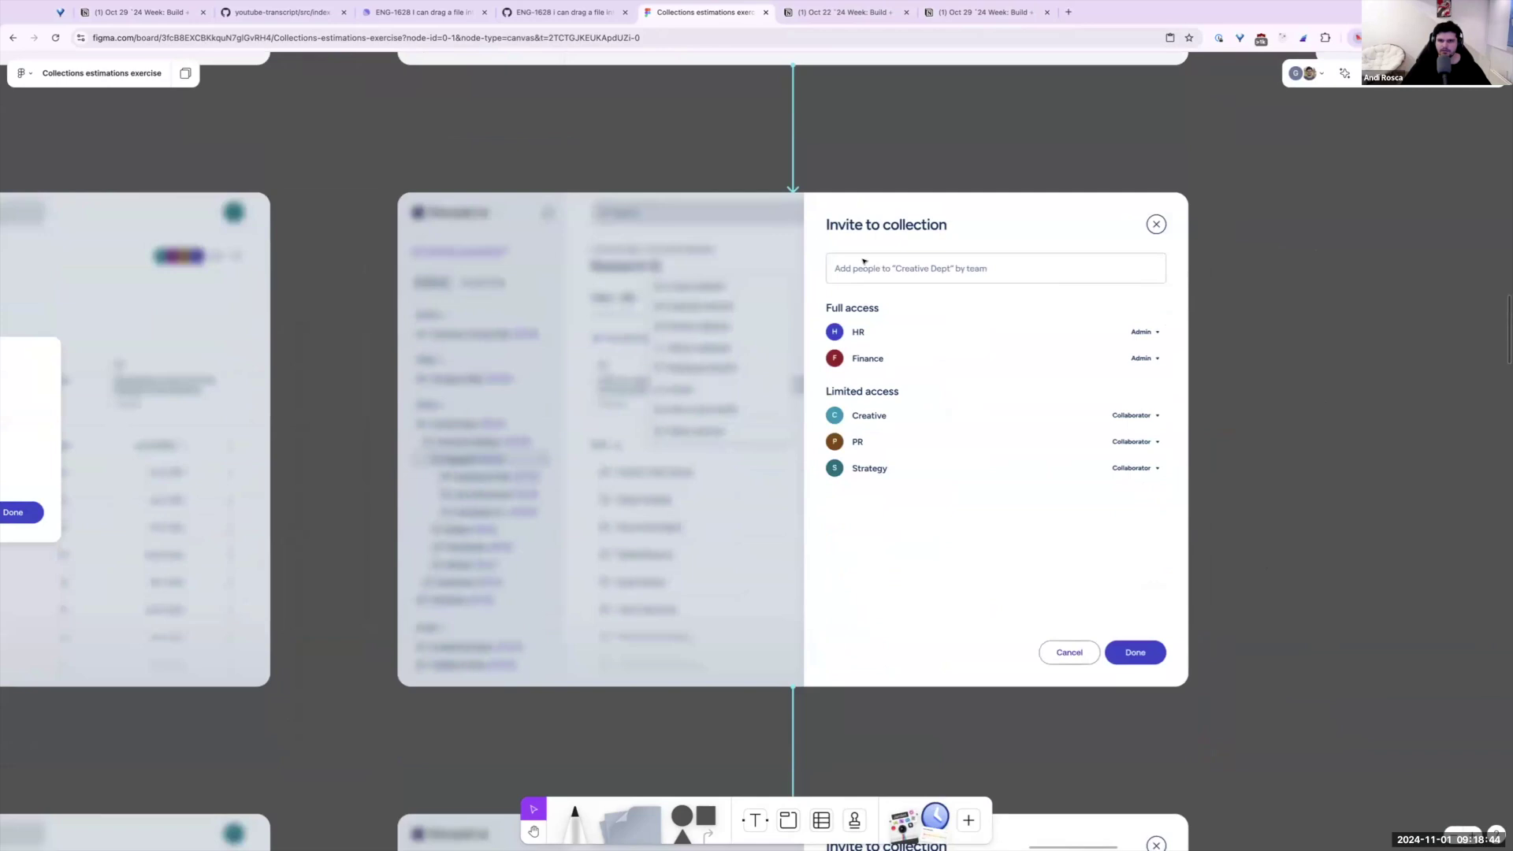
pyautogui.moveTo(837, 261); pyautogui.dragTo(1015, 287)
pyautogui.scroll(-15, 970, 276)
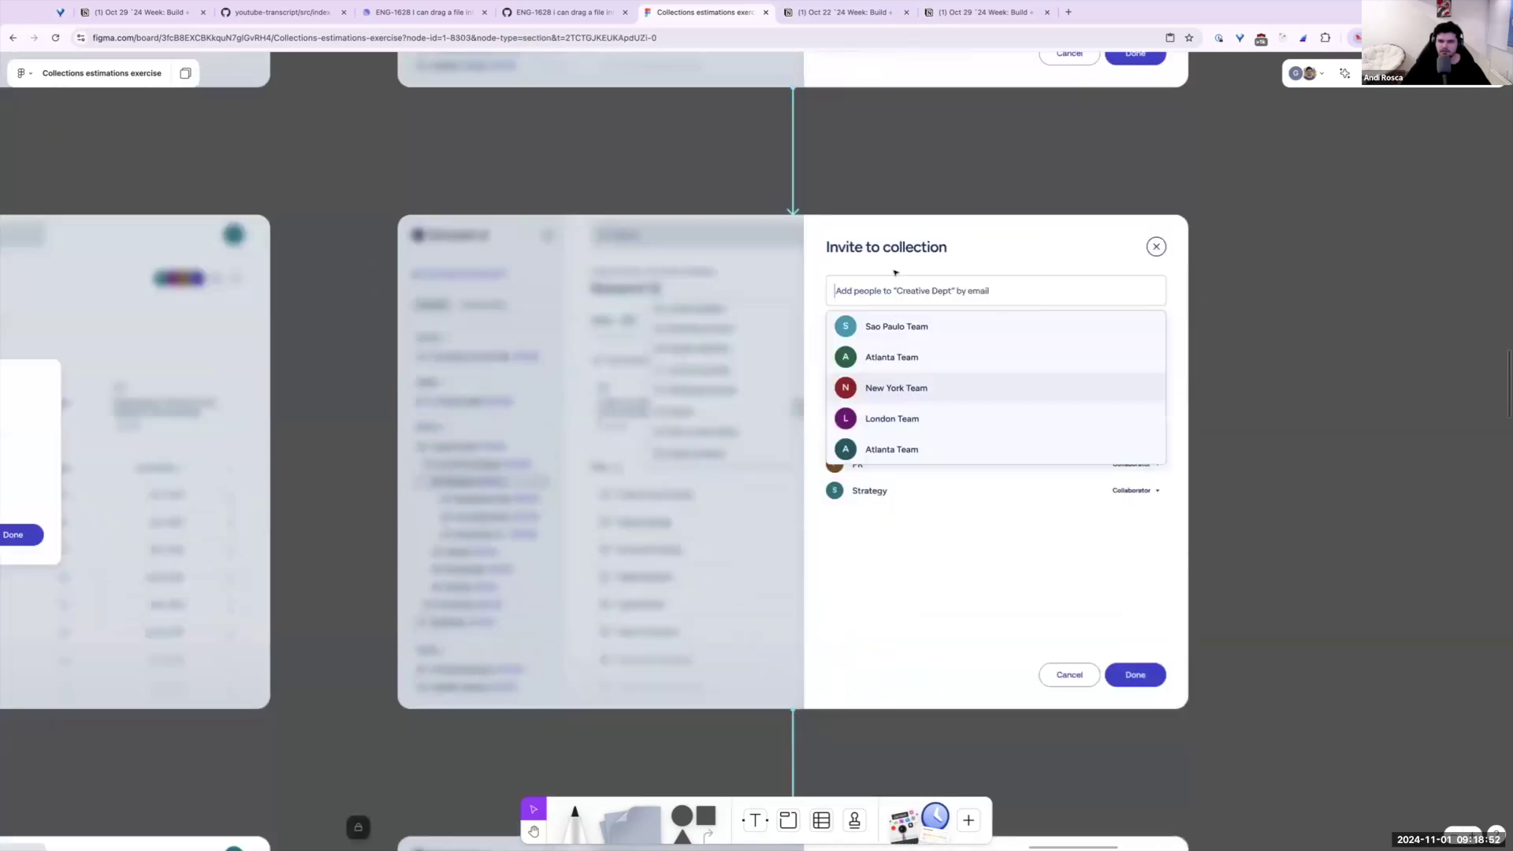
pyautogui.scroll(-20, 974, 355)
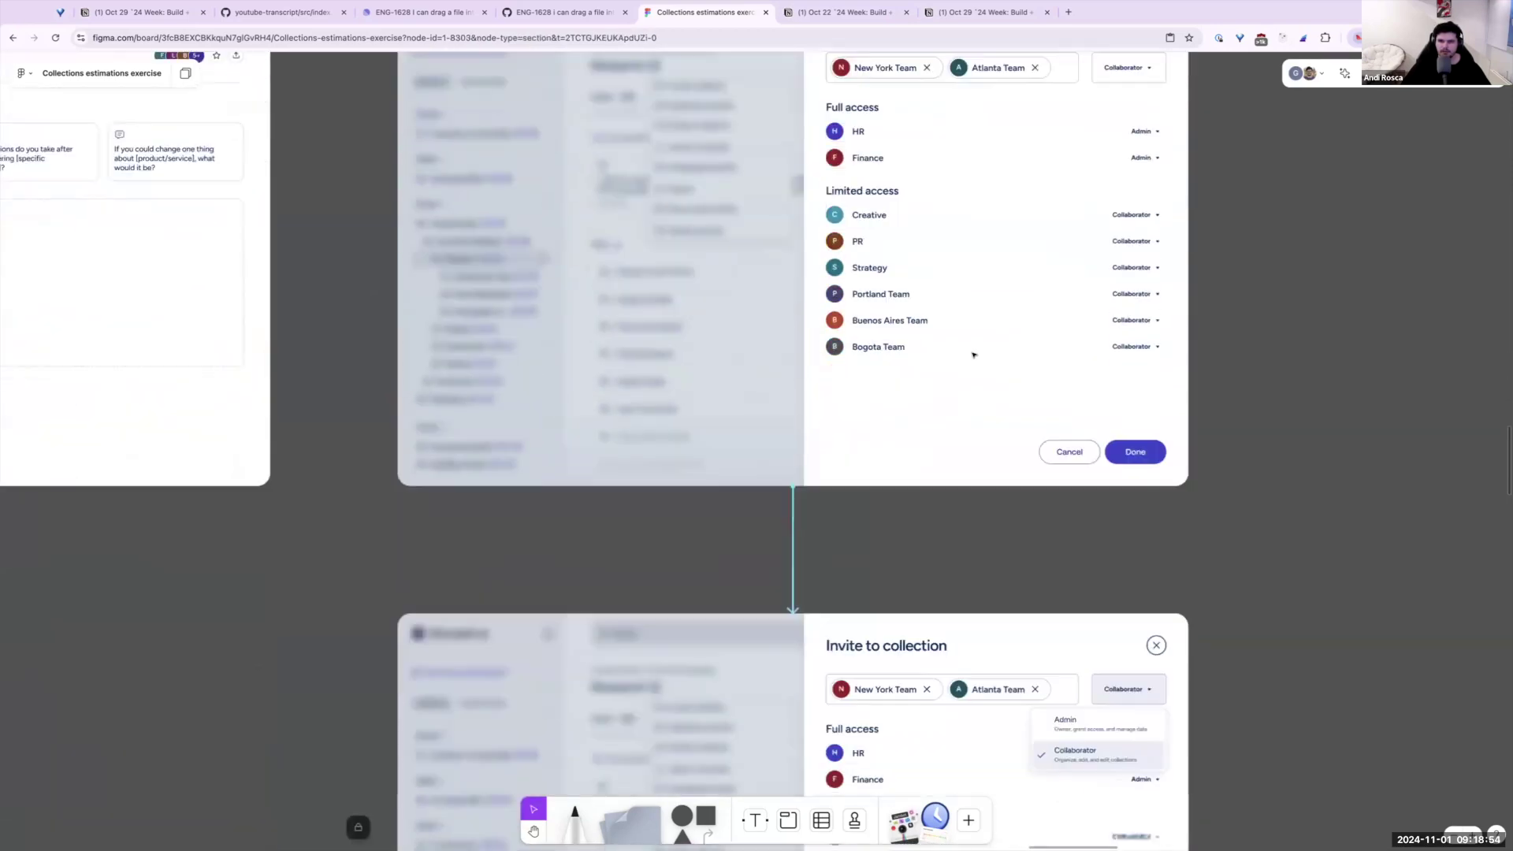
pyautogui.scroll(-6, 976, 355)
pyautogui.scroll(7, 969, 316)
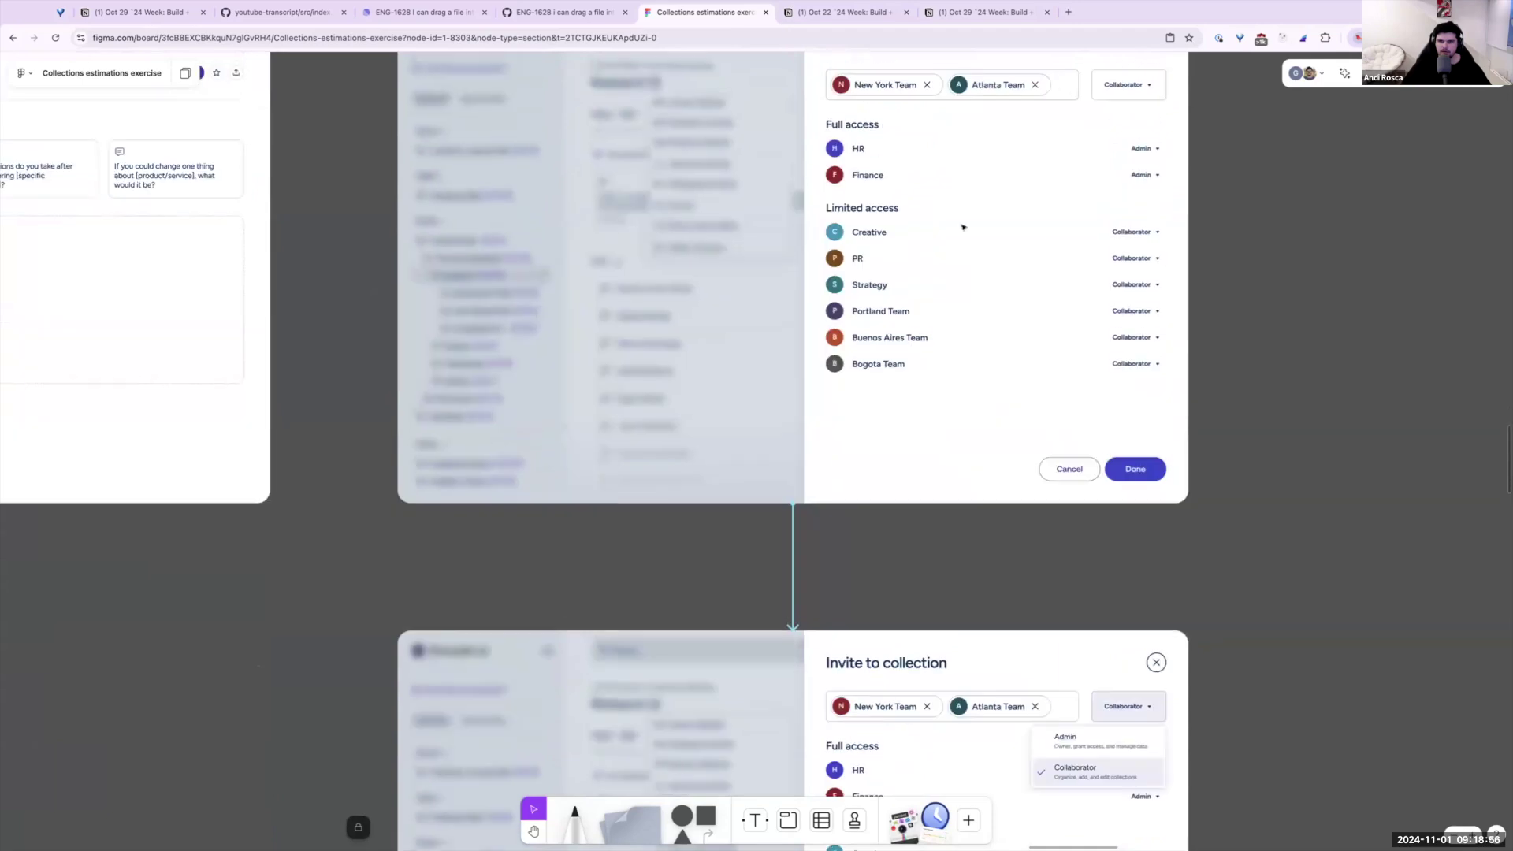
pyautogui.scroll(-7, 1183, 316)
pyautogui.scroll(-6, 1181, 397)
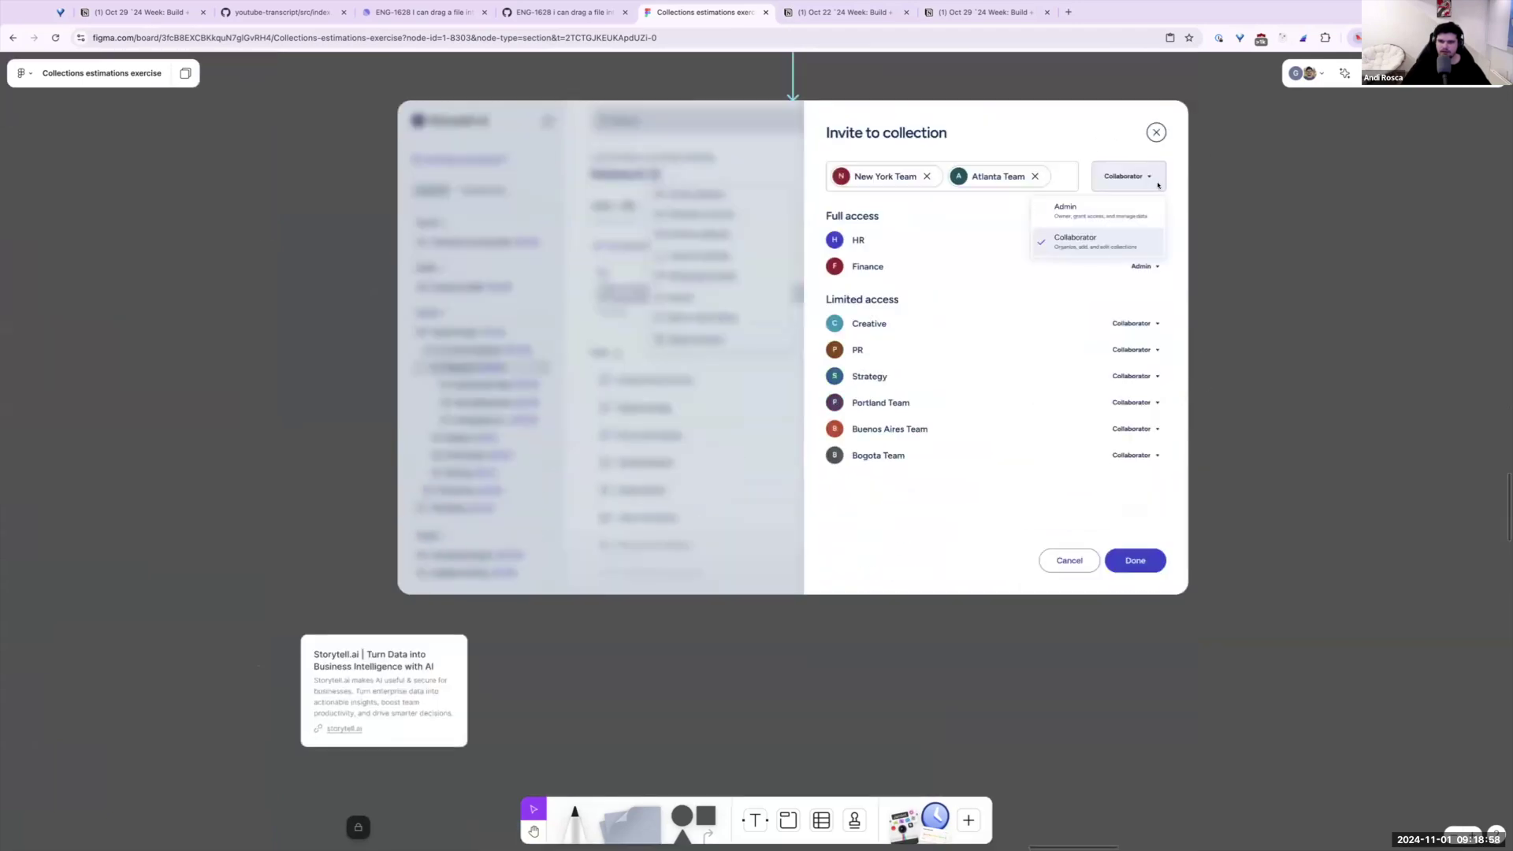
pyautogui.scroll(2, 1159, 313)
pyautogui.scroll(-8, 946, 394)
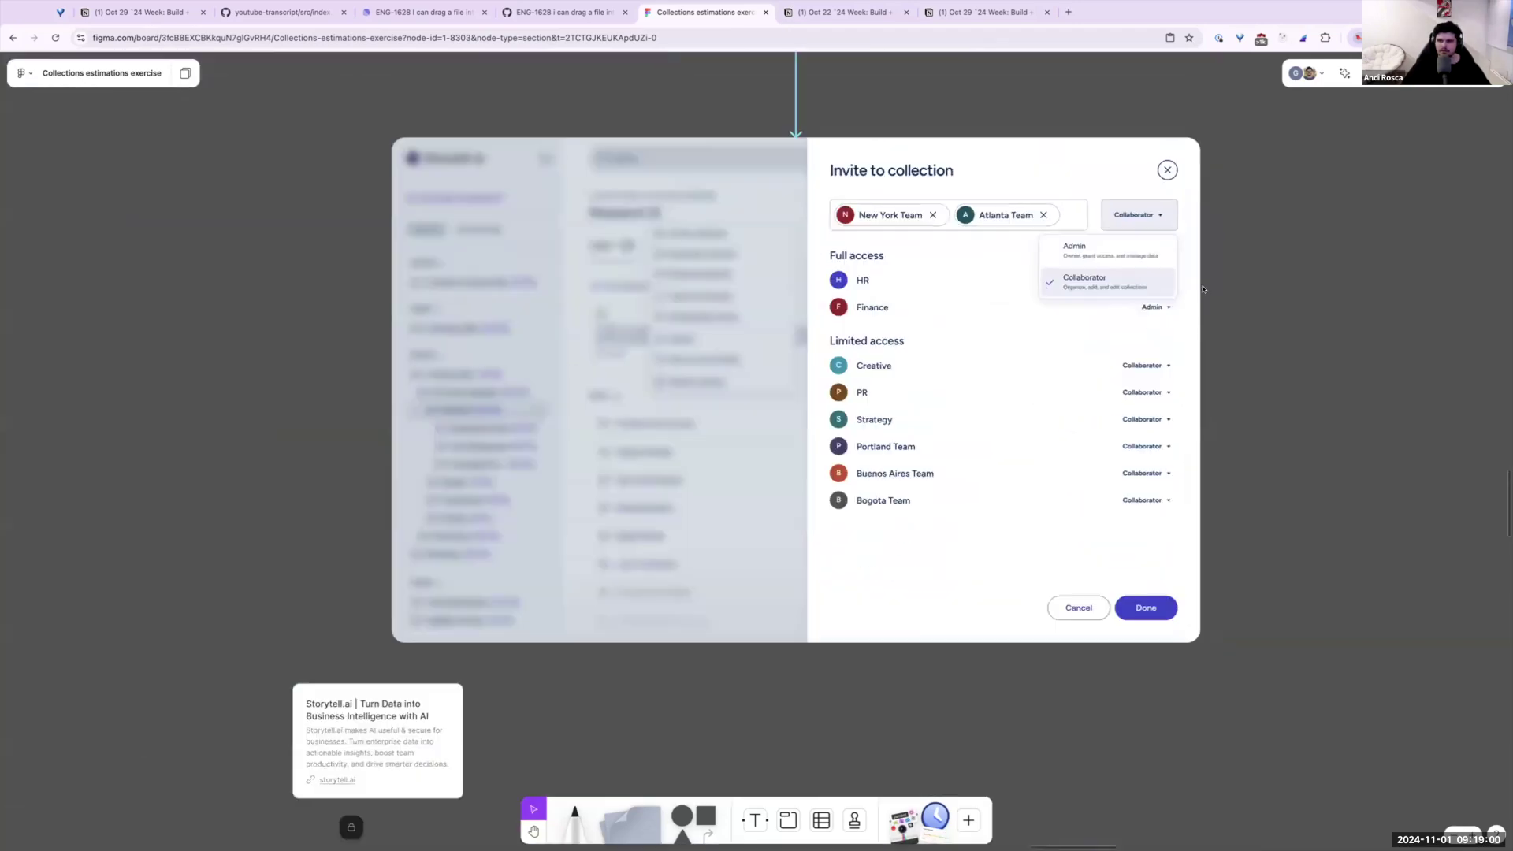
# Look over the Share with people dialog mockups and the Research menus in the Add collaborator by email and Share collection columns
pyautogui.scroll(2, 701, 474)
pyautogui.scroll(5, 701, 474)
pyautogui.scroll(3, 774, 251)
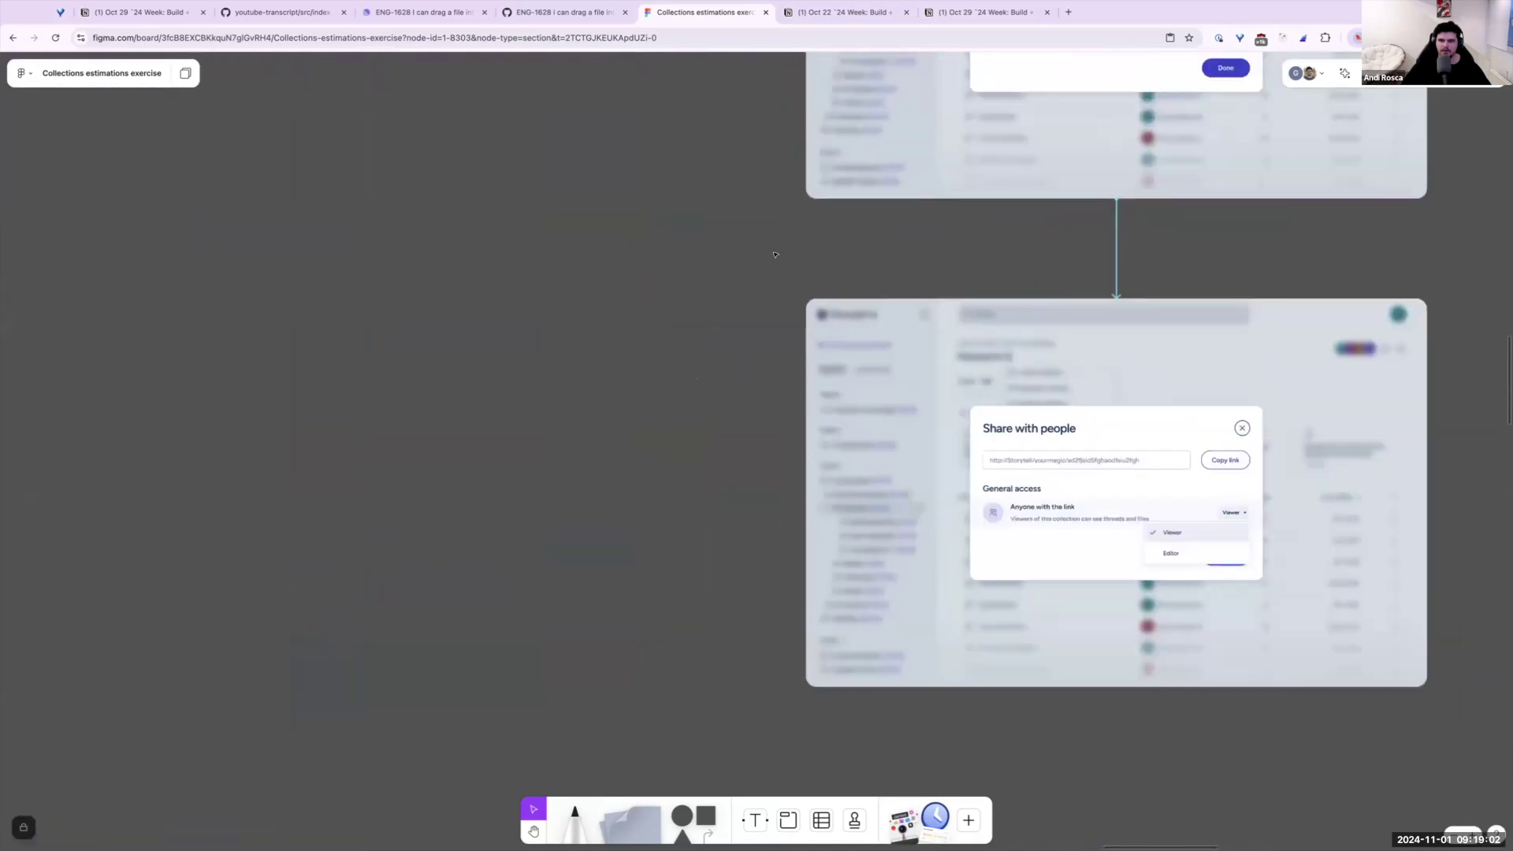
pyautogui.scroll(-6, 773, 254)
pyautogui.scroll(4, 782, 312)
pyautogui.scroll(10, 798, 308)
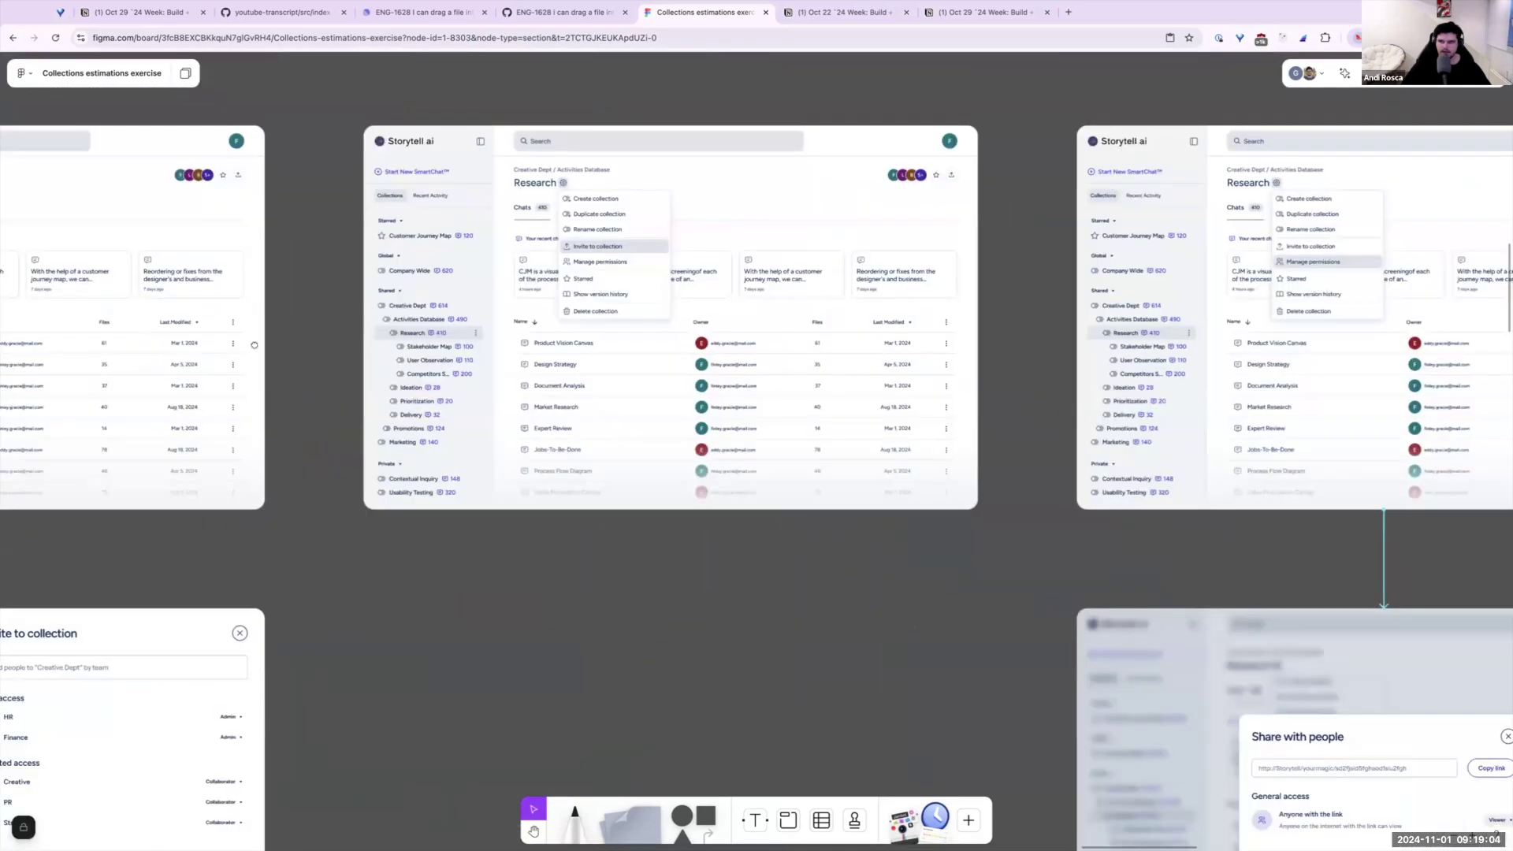
pyautogui.scroll(1, 709, 320)
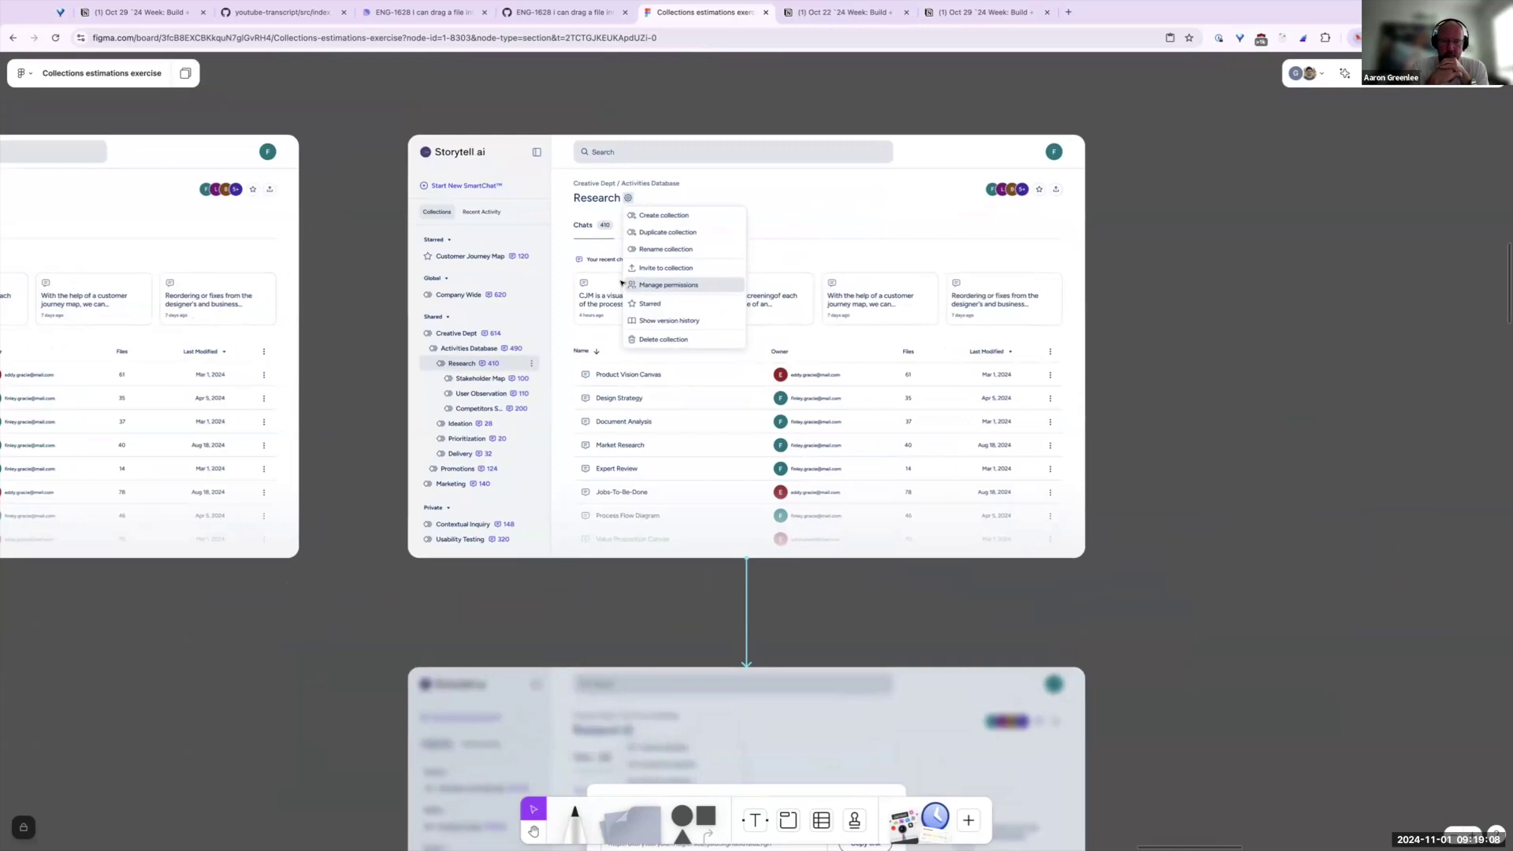
pyautogui.scroll(-10, 486, 402)
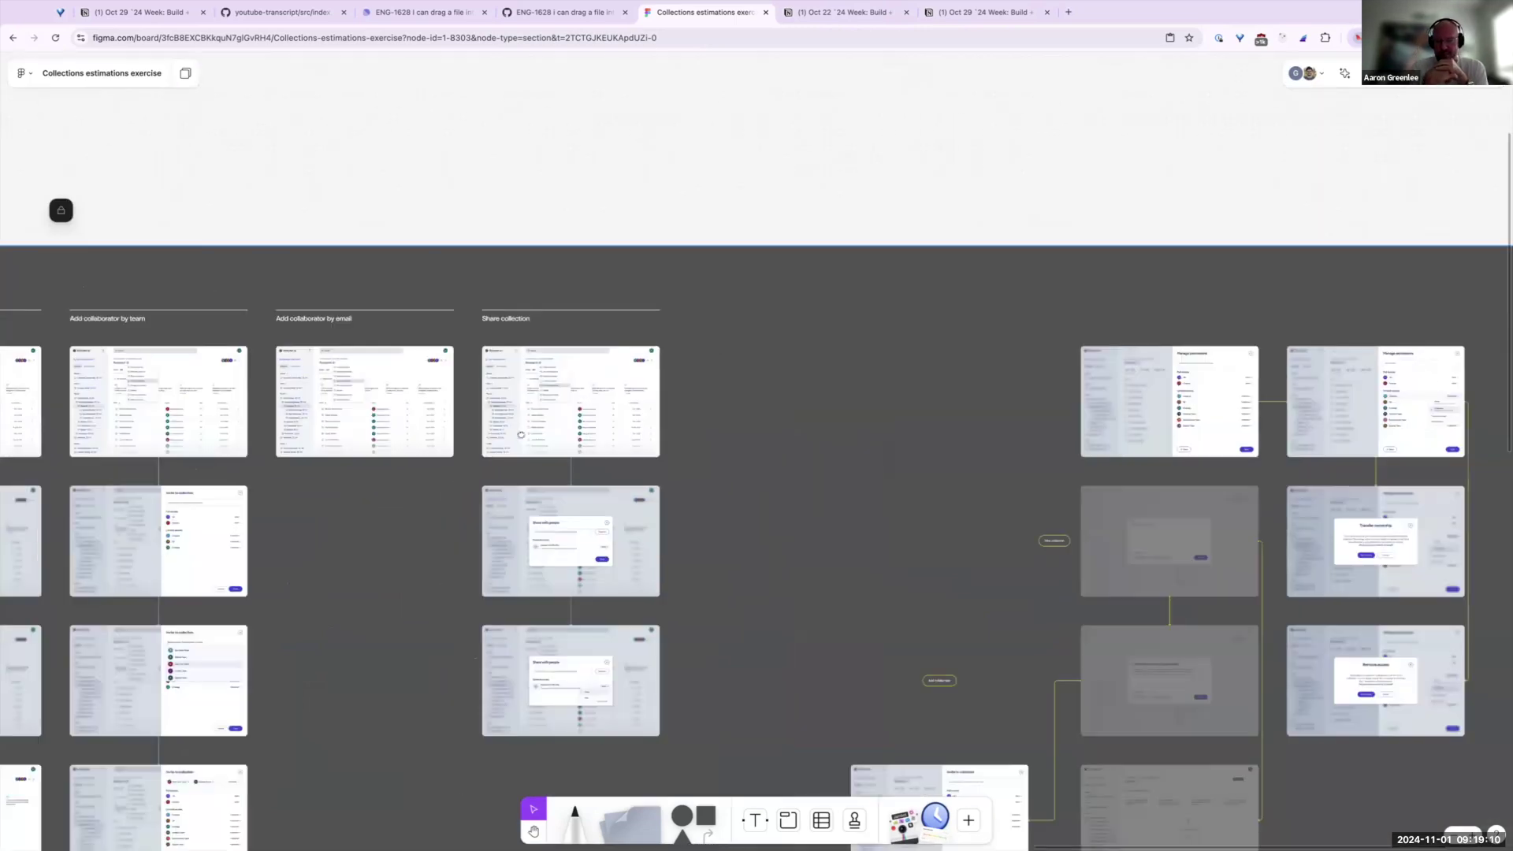
pyautogui.scroll(4, 694, 557)
# Examine the full and limited access lists in the Invite to collection mockup with New York Team and Atlanta Team added
pyautogui.scroll(5, 694, 556)
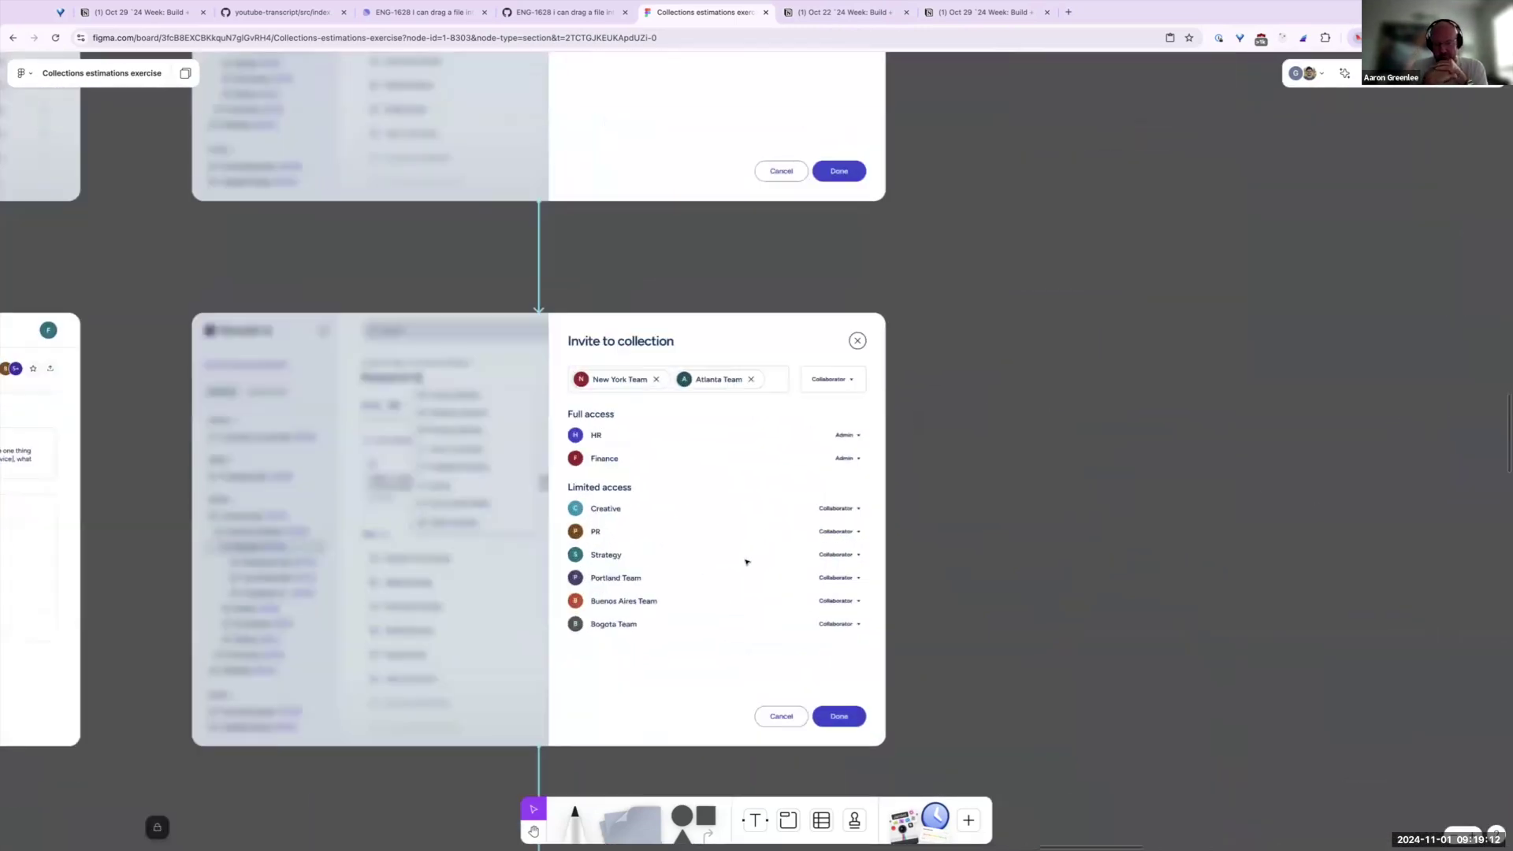
pyautogui.scroll(2, 725, 549)
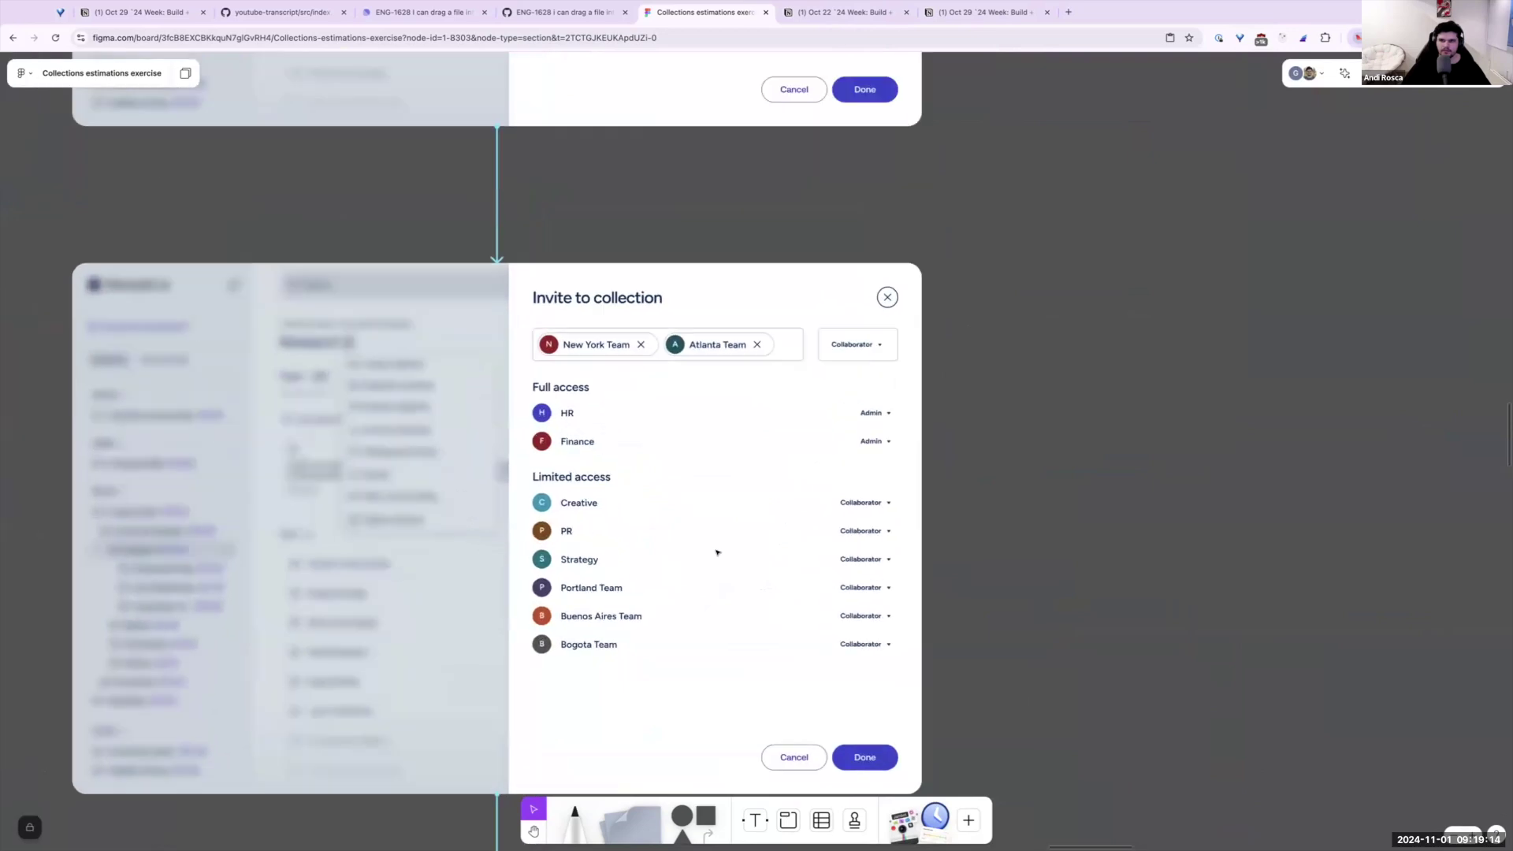
pyautogui.moveTo(514, 245); pyautogui.dragTo(952, 700)
pyautogui.scroll(-4, 756, 511)
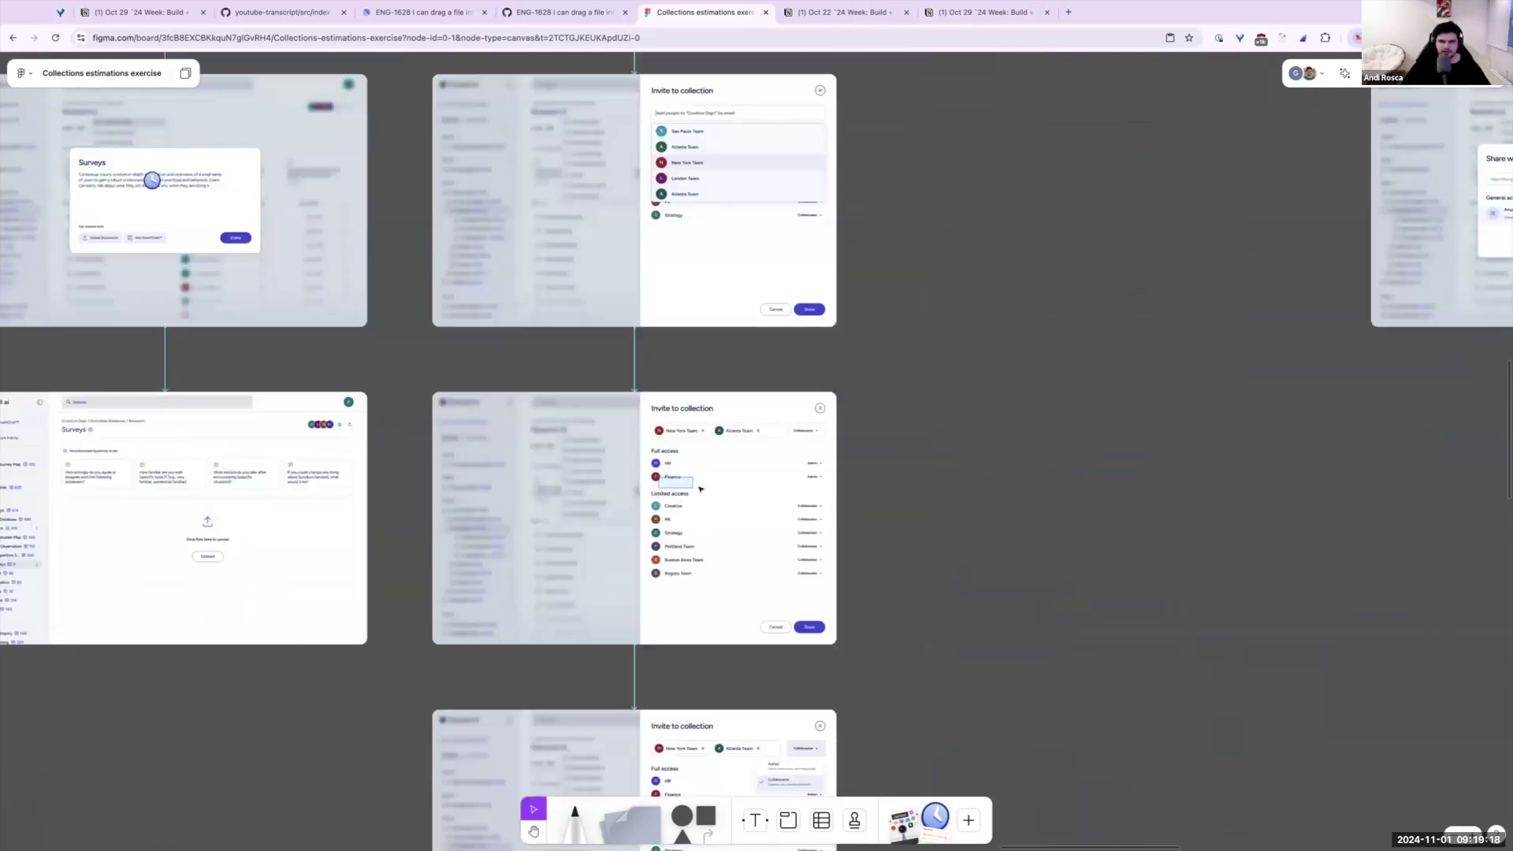
pyautogui.scroll(-5, 749, 514)
pyautogui.scroll(10, 749, 519)
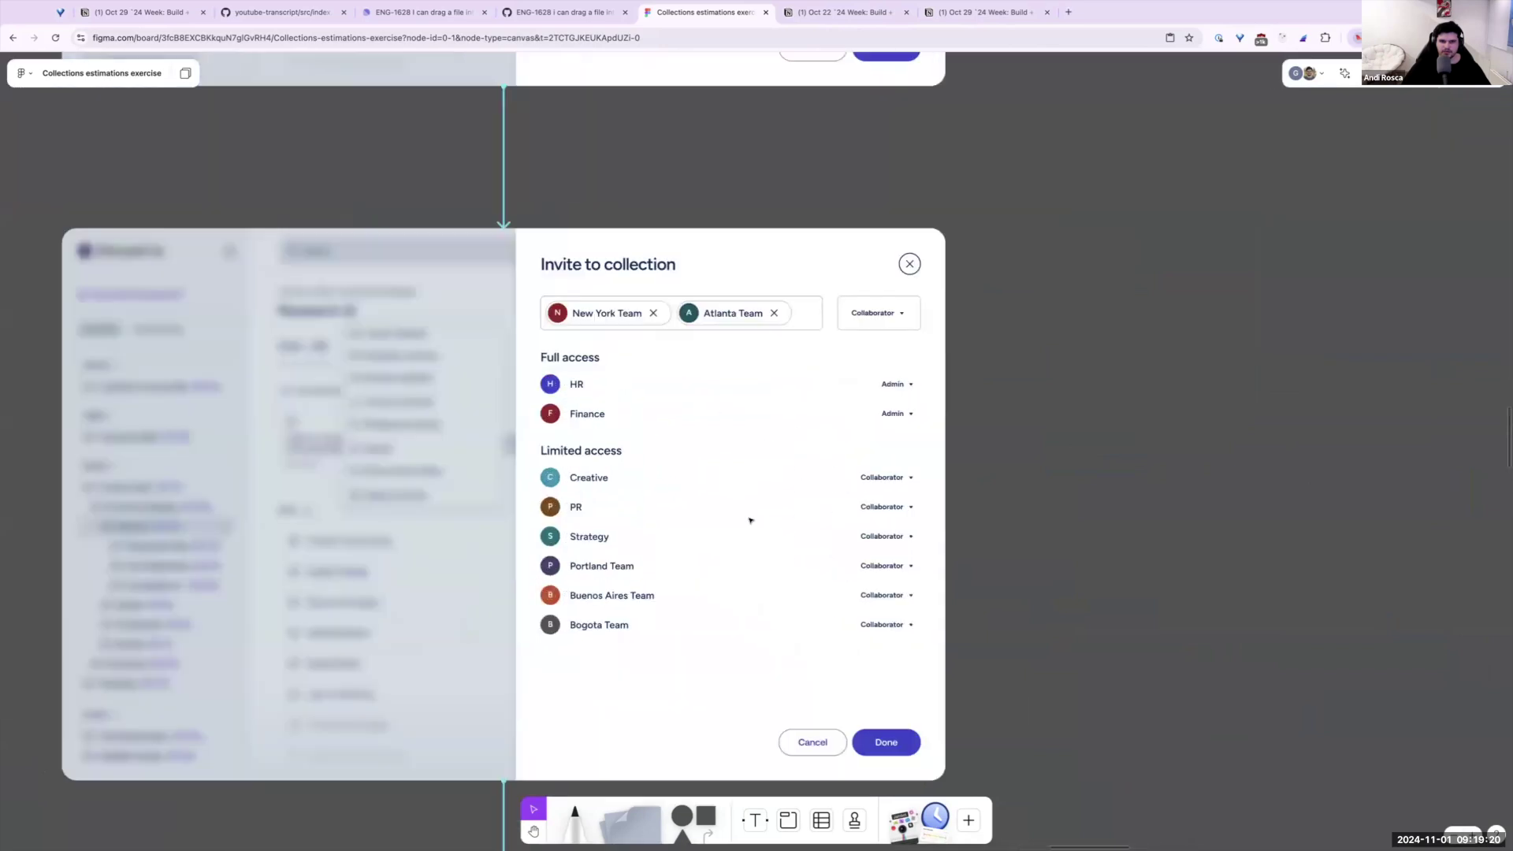
# Find the Add collaborators to "Creative Dept" mockup in the neighbouring section and inspect its email field, access levels and role menu
pyautogui.scroll(-15, 748, 521)
pyautogui.scroll(15, 390, 439)
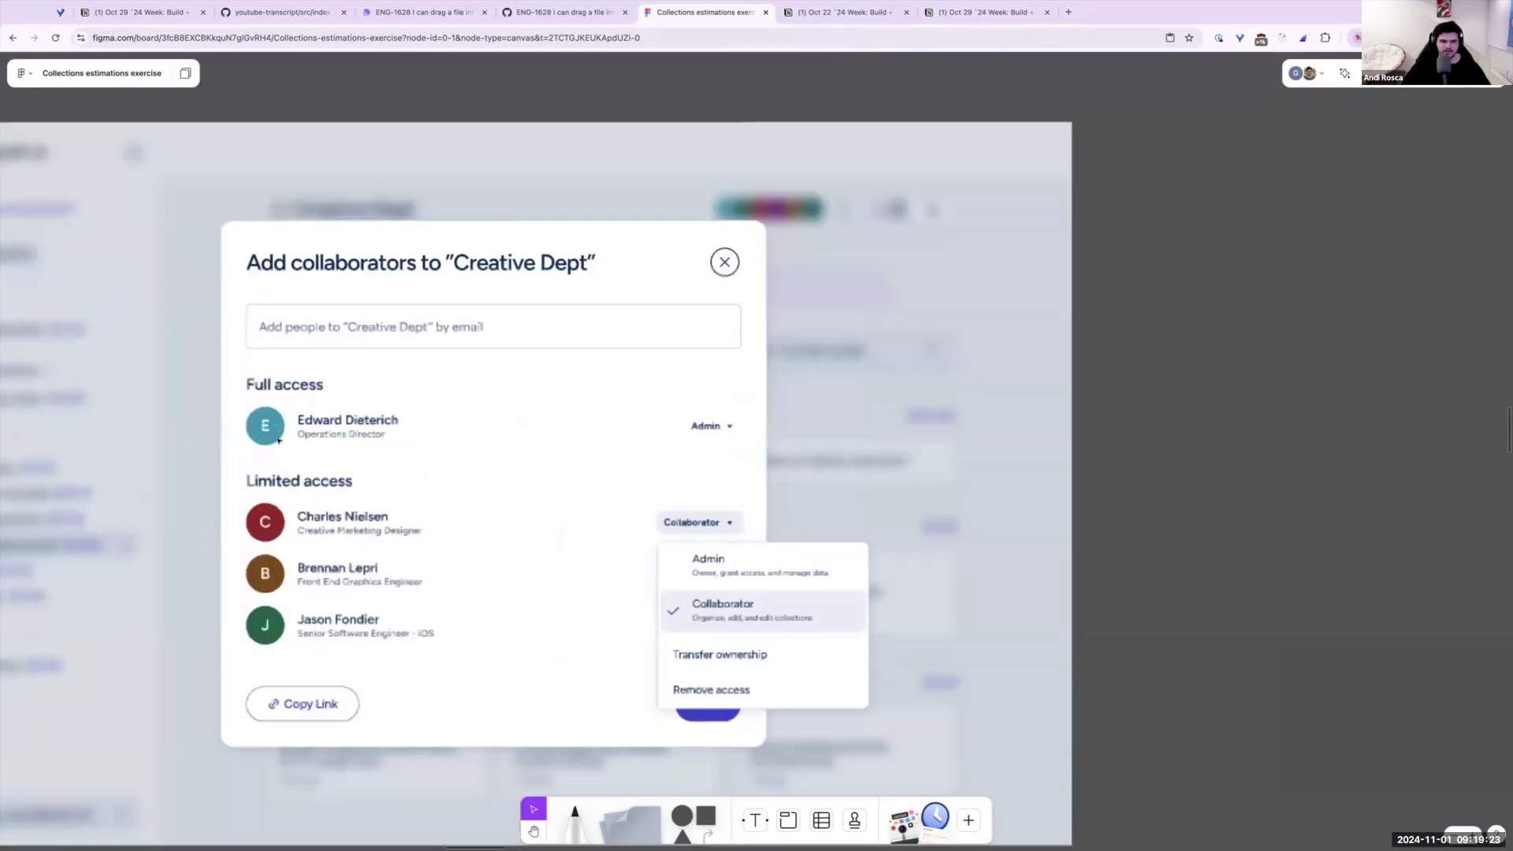
pyautogui.scroll(2, 279, 440)
pyautogui.click(533, 449)
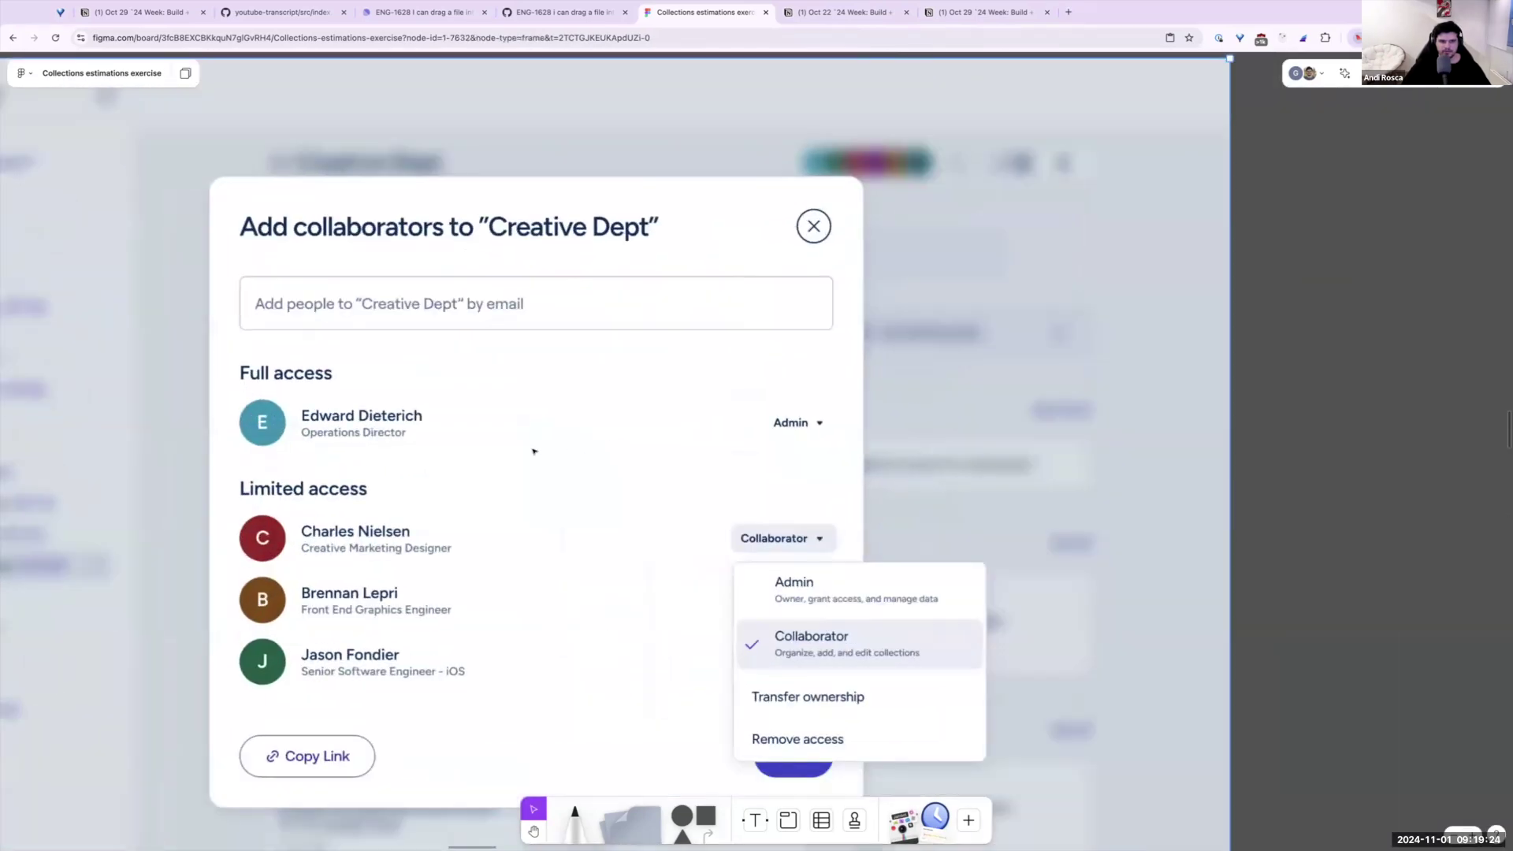
pyautogui.hscroll(-5, 557, 449)
pyautogui.scroll(-1, 677, 474)
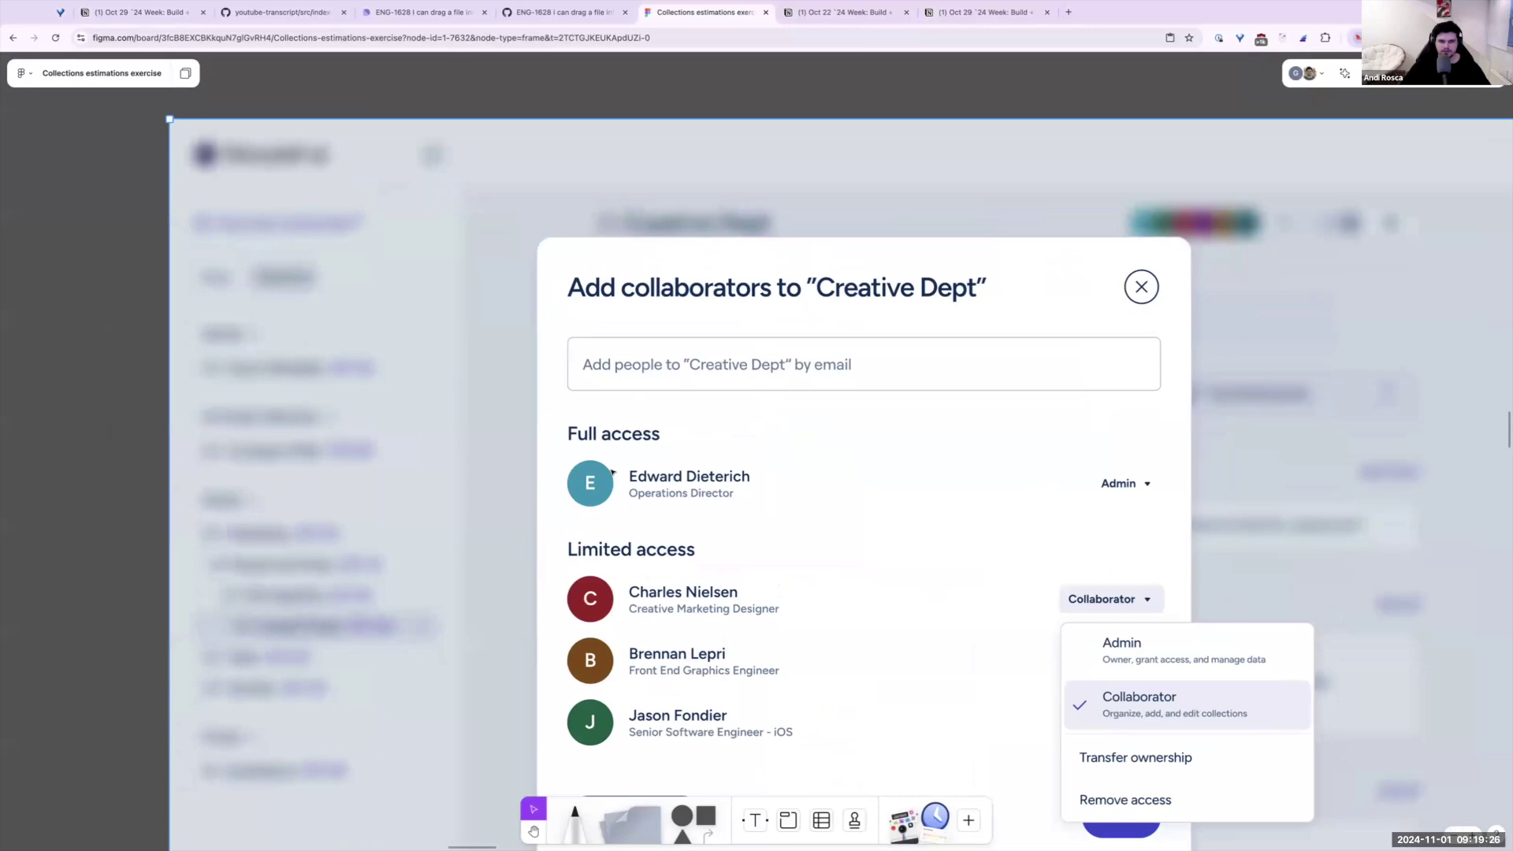
pyautogui.scroll(-10, 1017, 575)
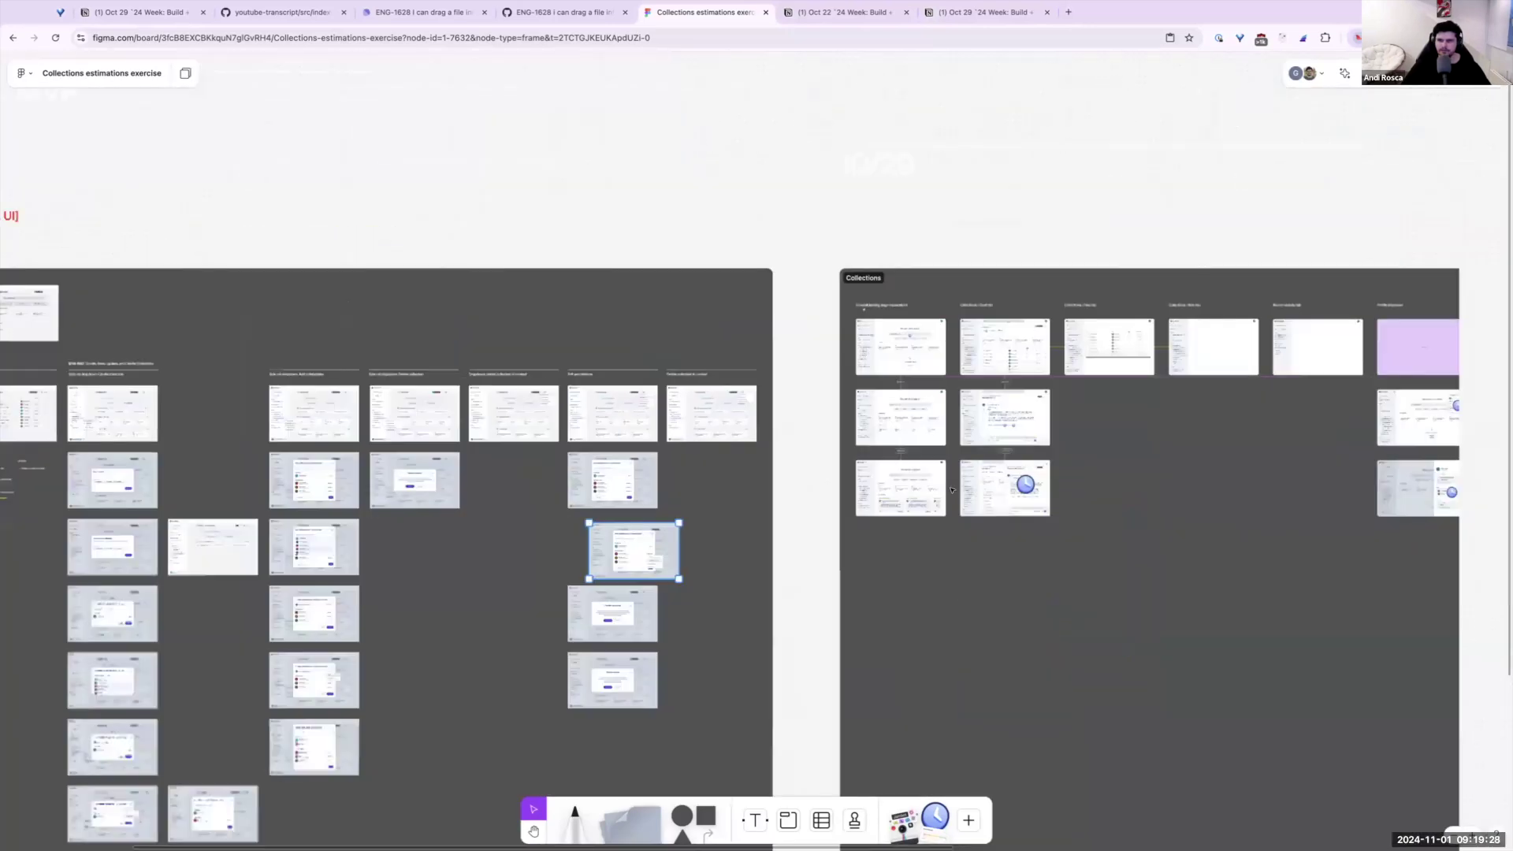
# Check the Invite to collection suggestions mockup against the Research menu mockups under Add collaborator by email and Share collection
pyautogui.hscroll(4, 943, 488)
pyautogui.hscroll(5, 943, 488)
pyautogui.scroll(12, 954, 480)
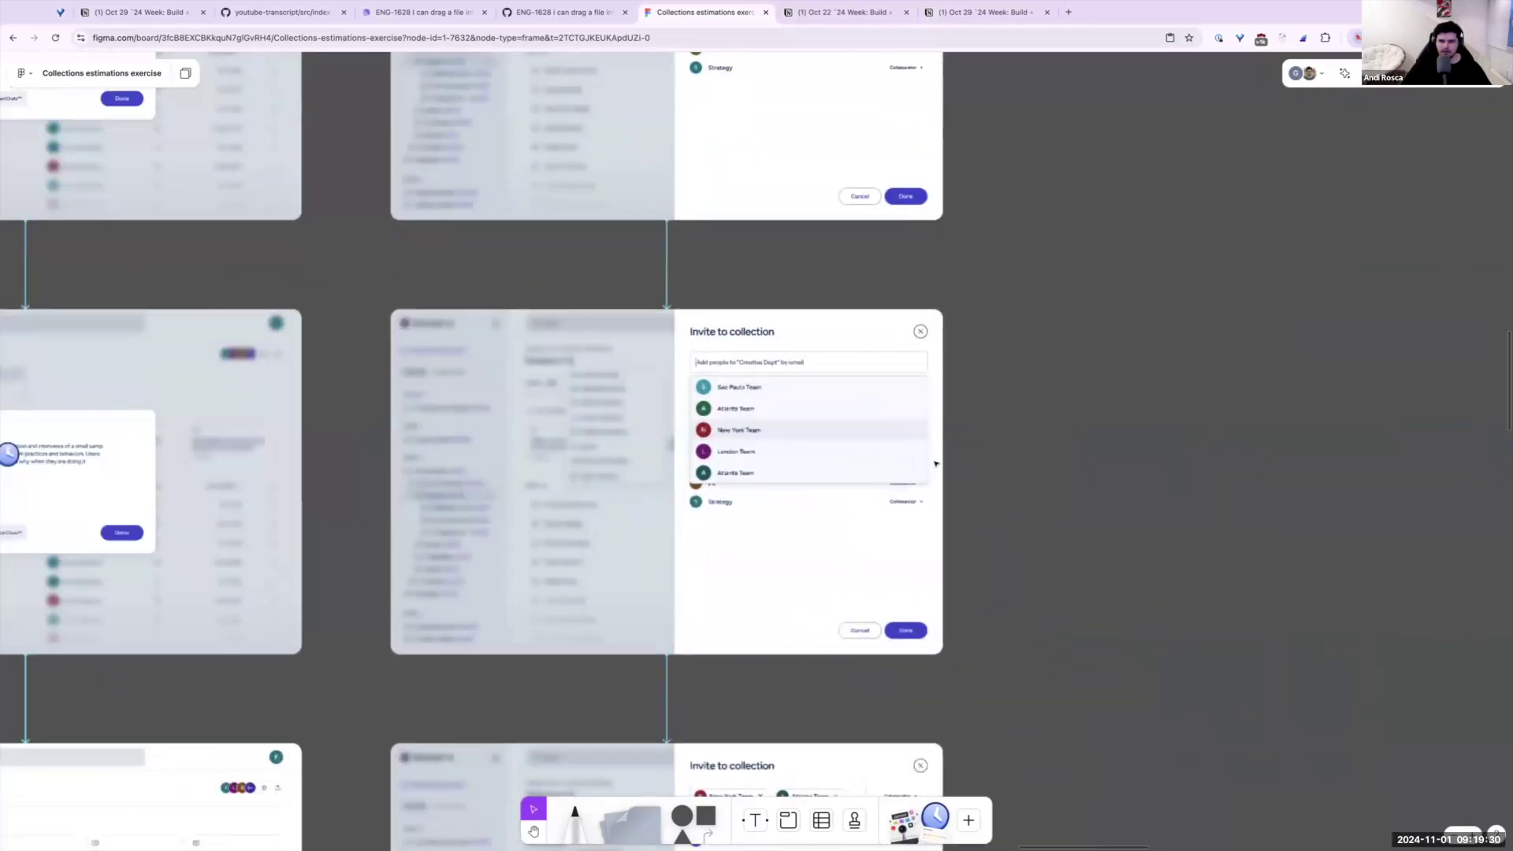
pyautogui.scroll(-10, 975, 474)
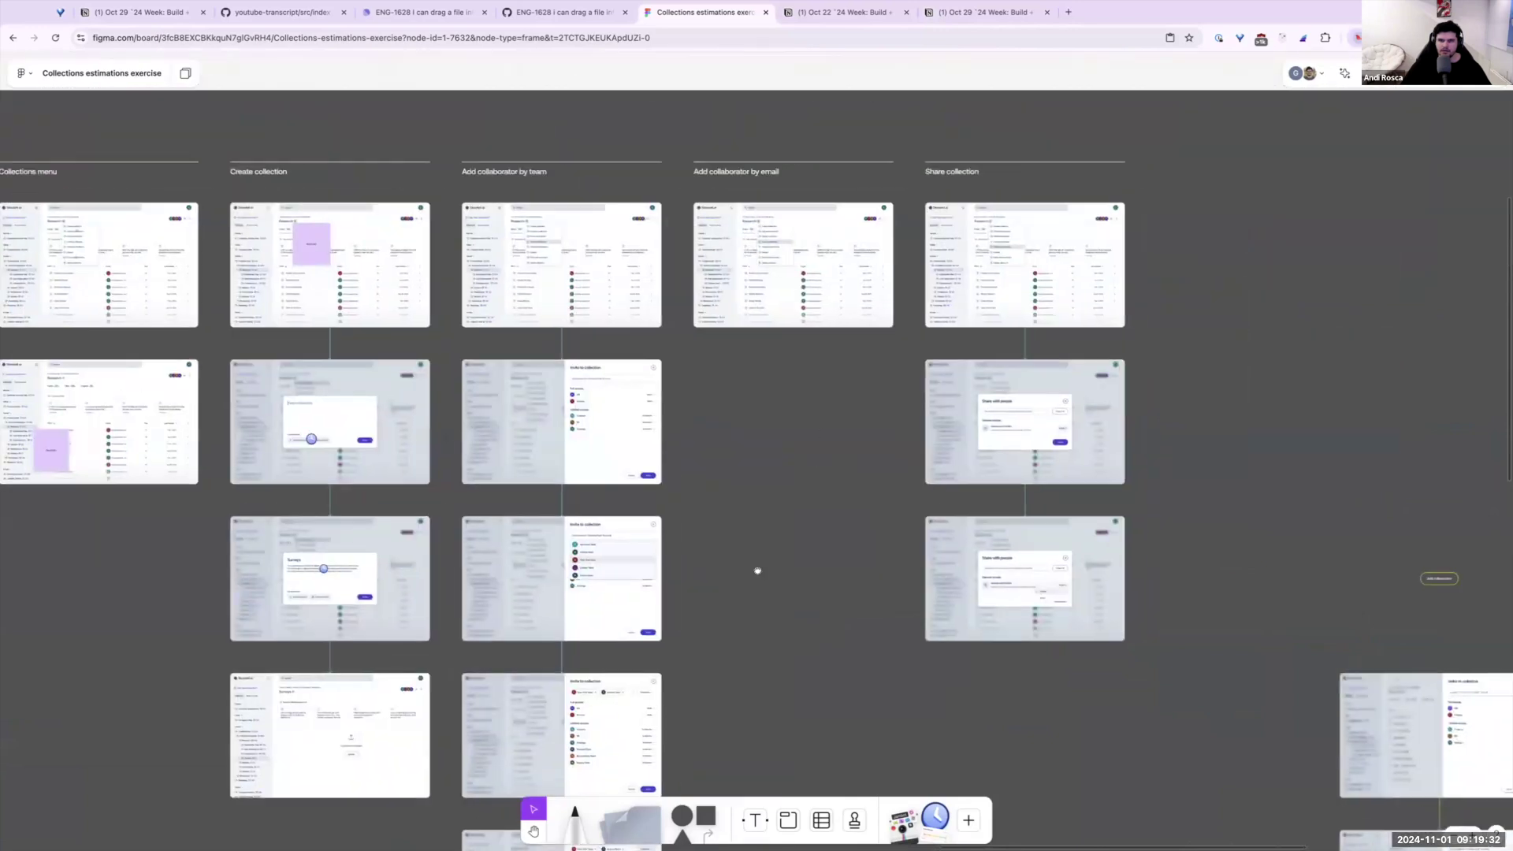
pyautogui.scroll(3, 705, 479)
pyautogui.hscroll(2, 705, 480)
pyautogui.scroll(8, 705, 479)
pyautogui.hscroll(1, 867, 441)
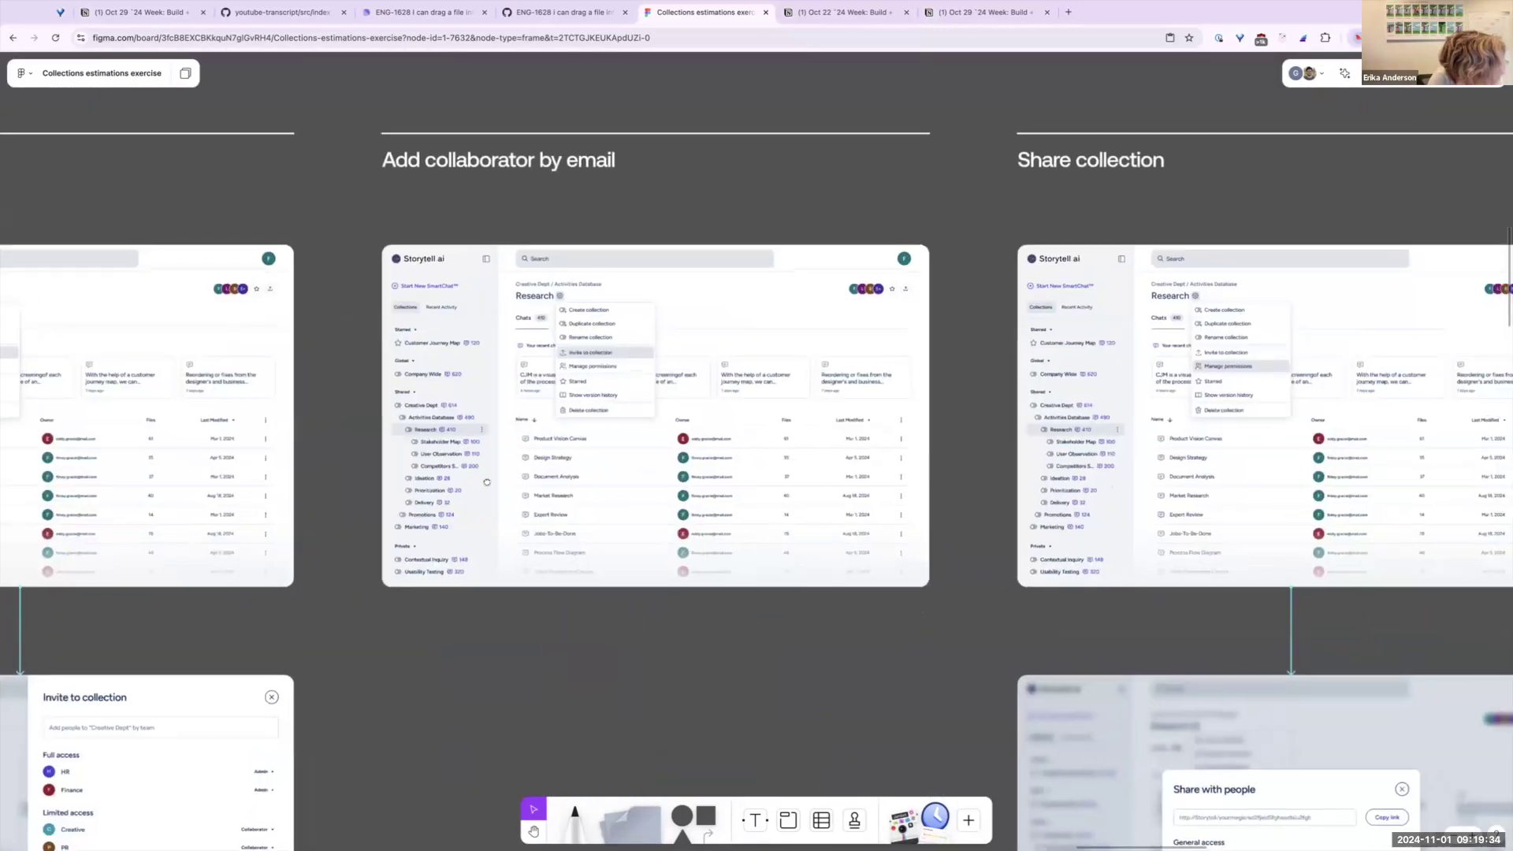
pyautogui.scroll(3, 914, 401)
pyautogui.scroll(2, 914, 402)
pyautogui.scroll(5, 971, 494)
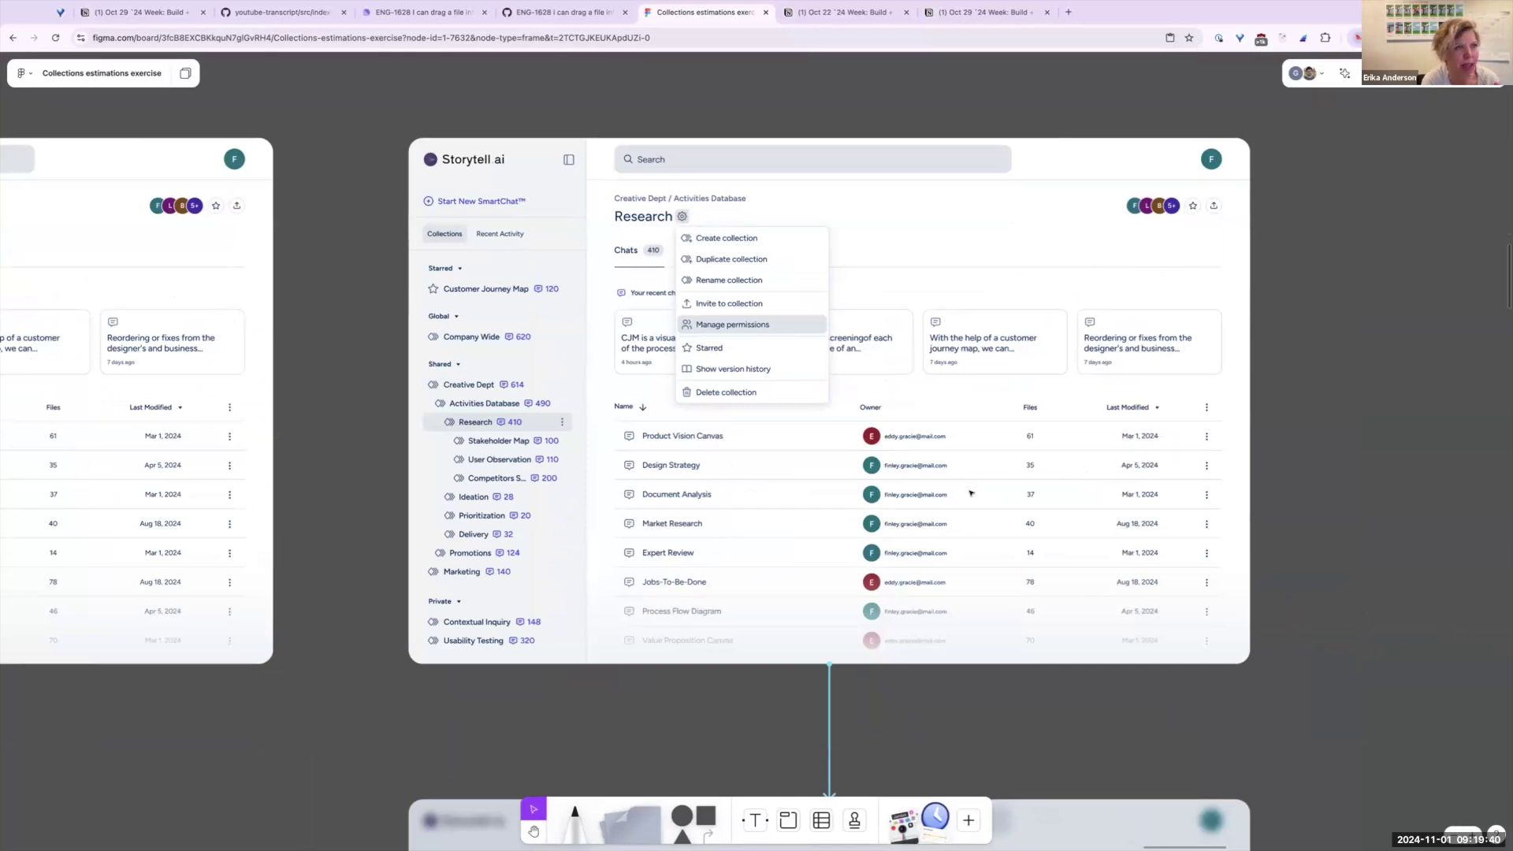
# Review the Add collaborator by team column again, covering the team suggestions and the added-teams Invite to collection mockups
pyautogui.scroll(-10, 979, 621)
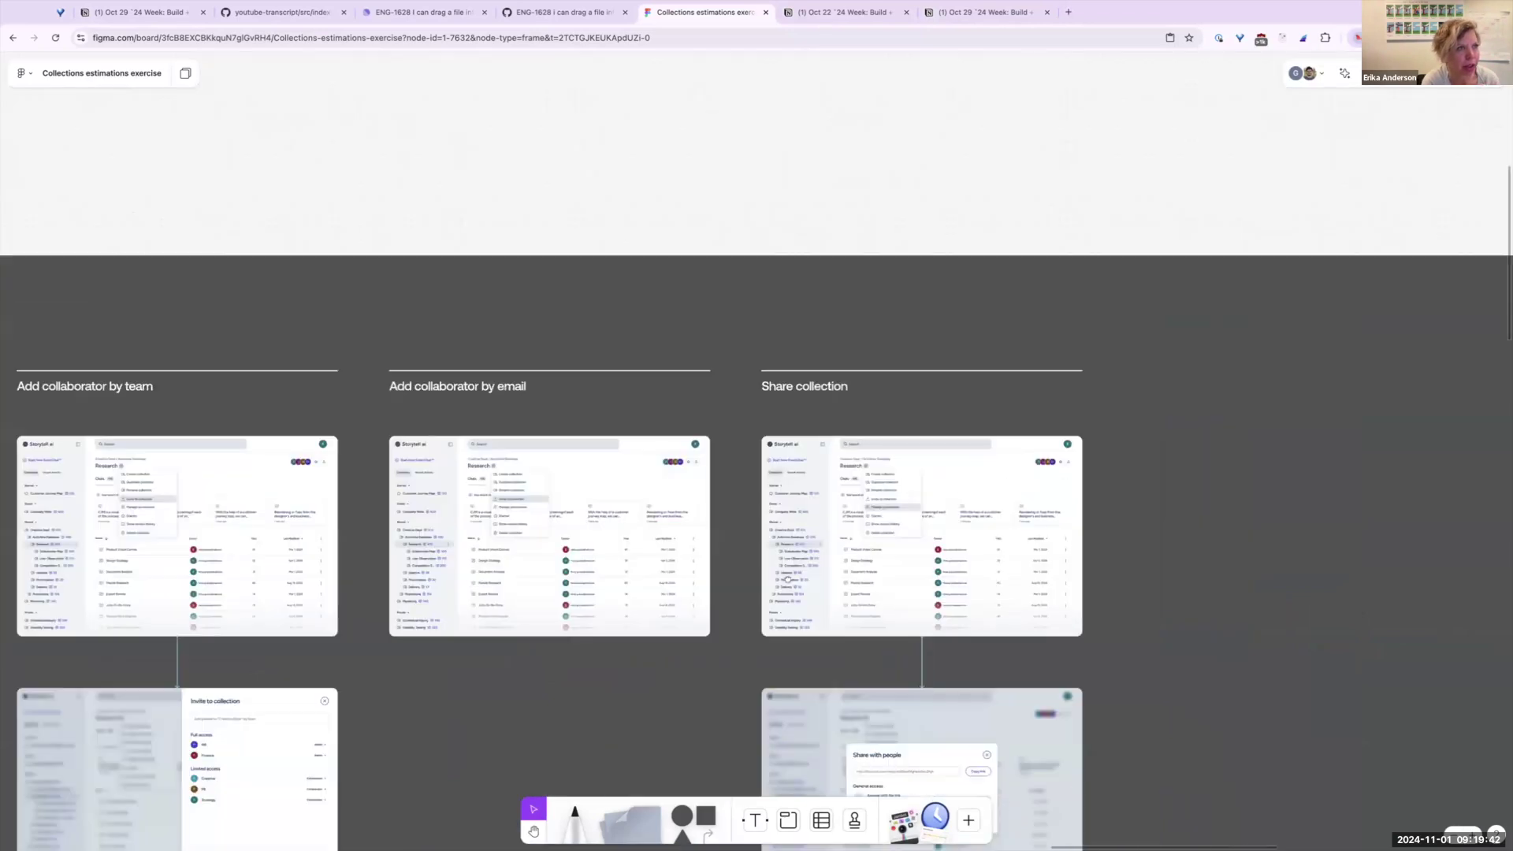
pyautogui.scroll(10, 829, 544)
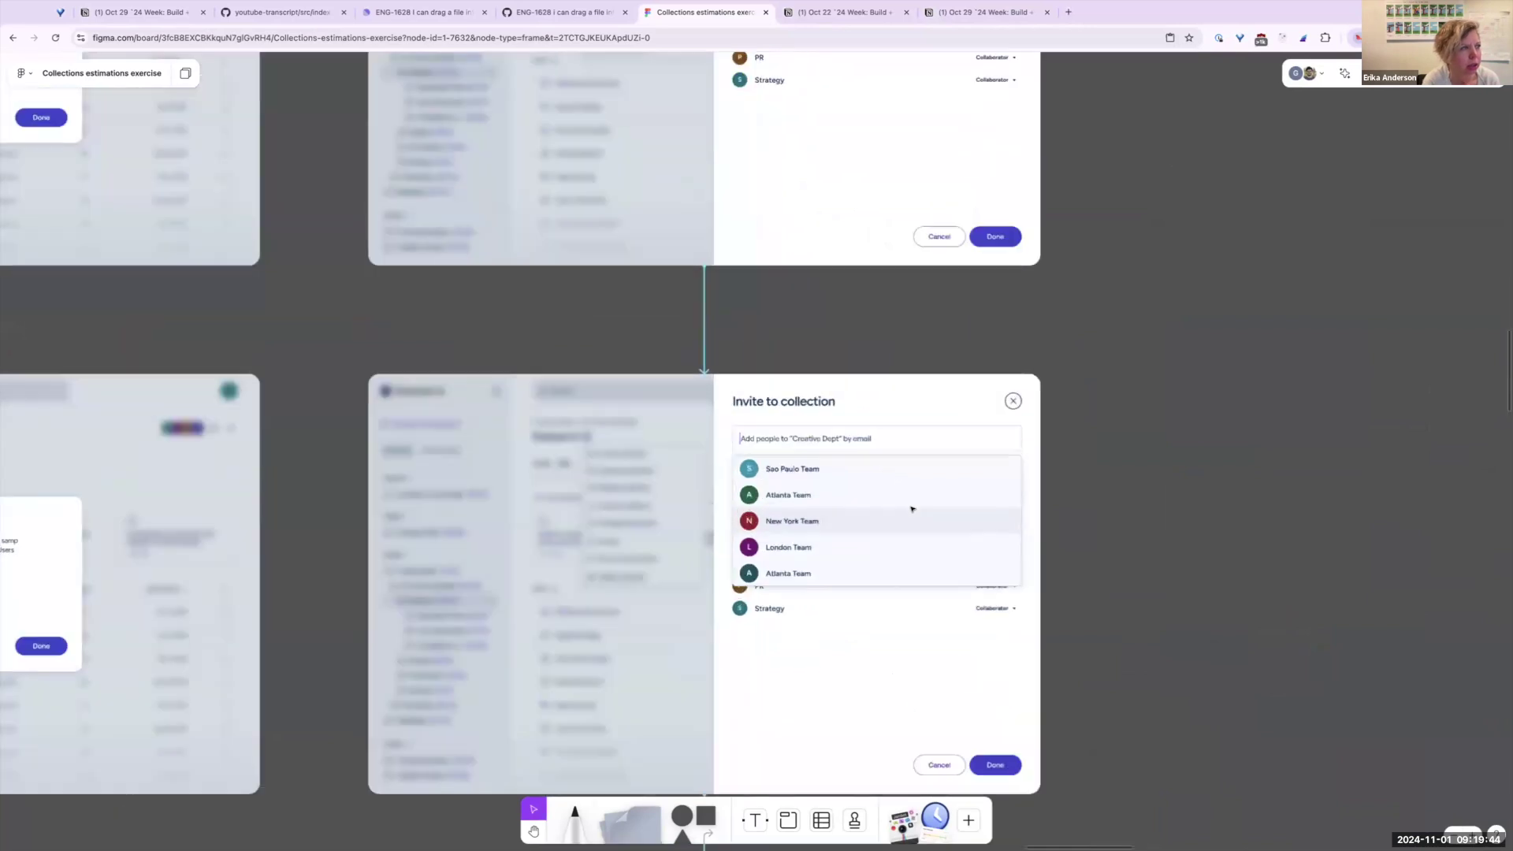
pyautogui.scroll(-5, 915, 544)
pyautogui.scroll(-3, 916, 544)
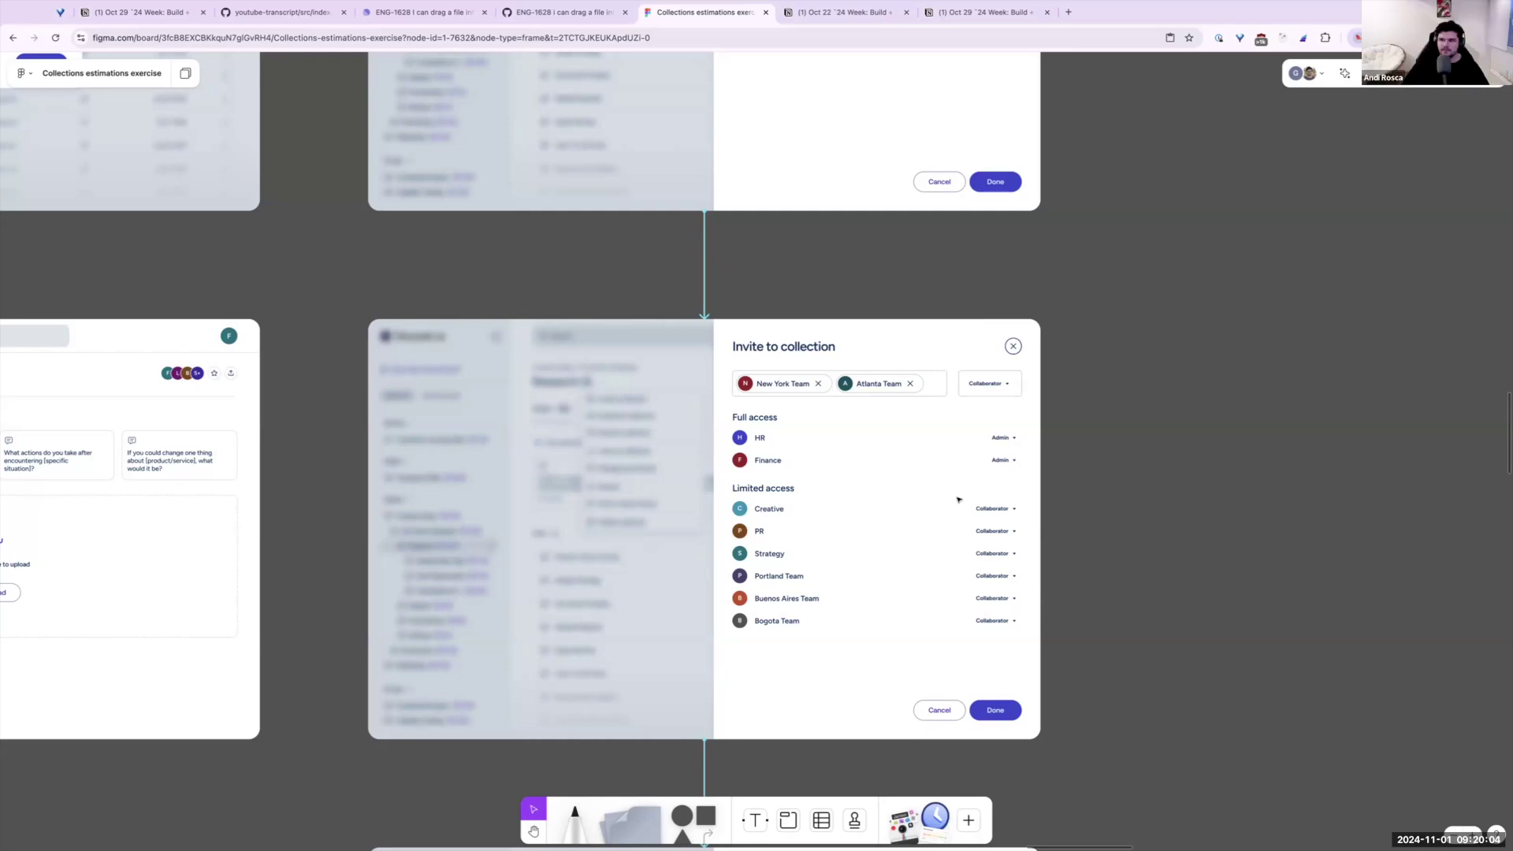
pyautogui.scroll(-10, 1037, 453)
pyautogui.scroll(5, 571, 235)
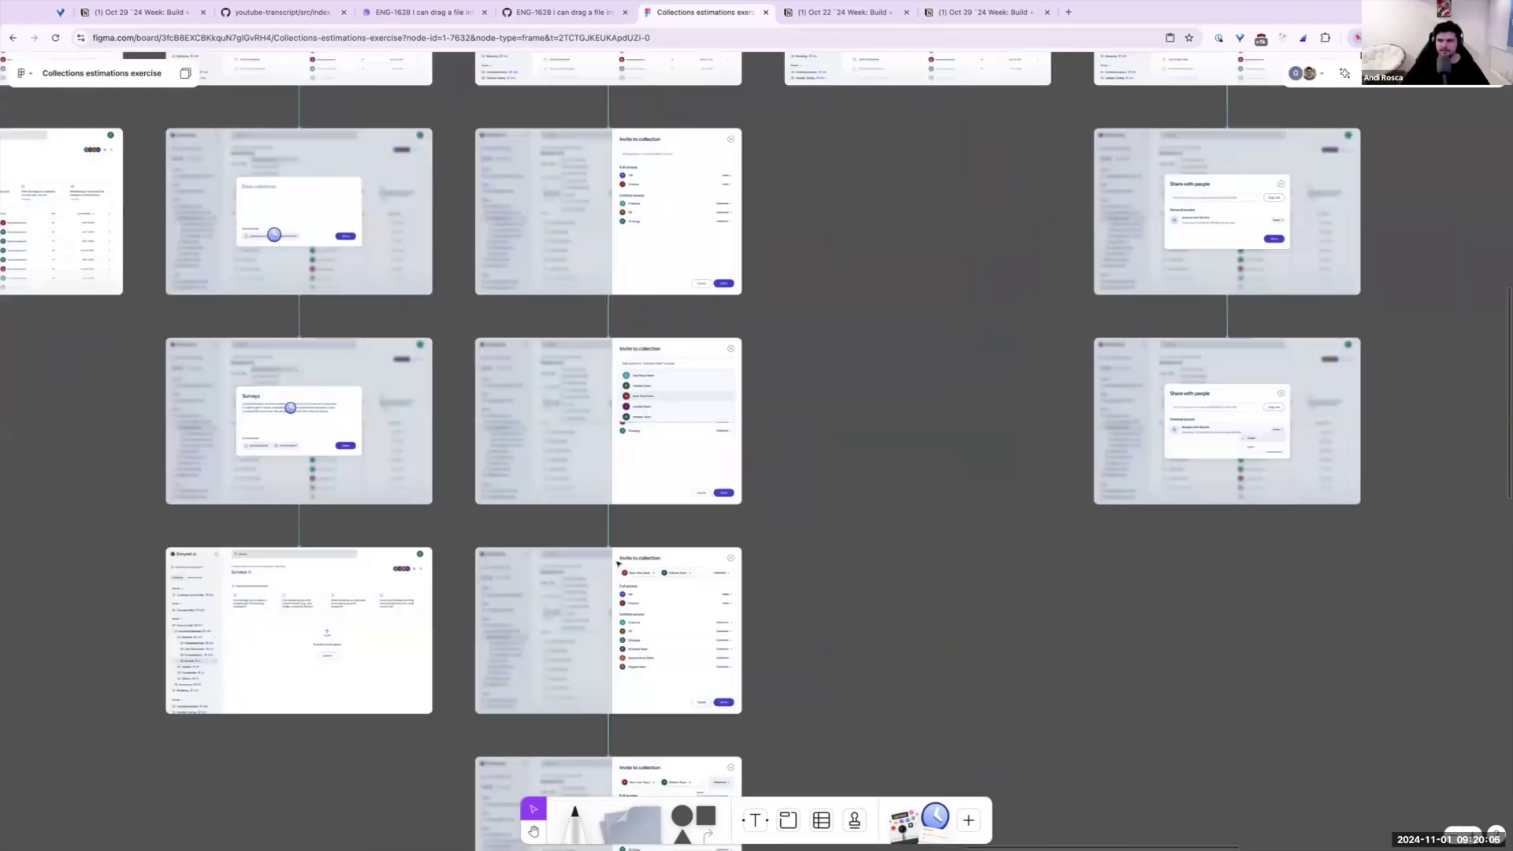
# Compare the Research menu mockups heading the Add collaborator by email and Share collection columns
pyautogui.scroll(6, 571, 235)
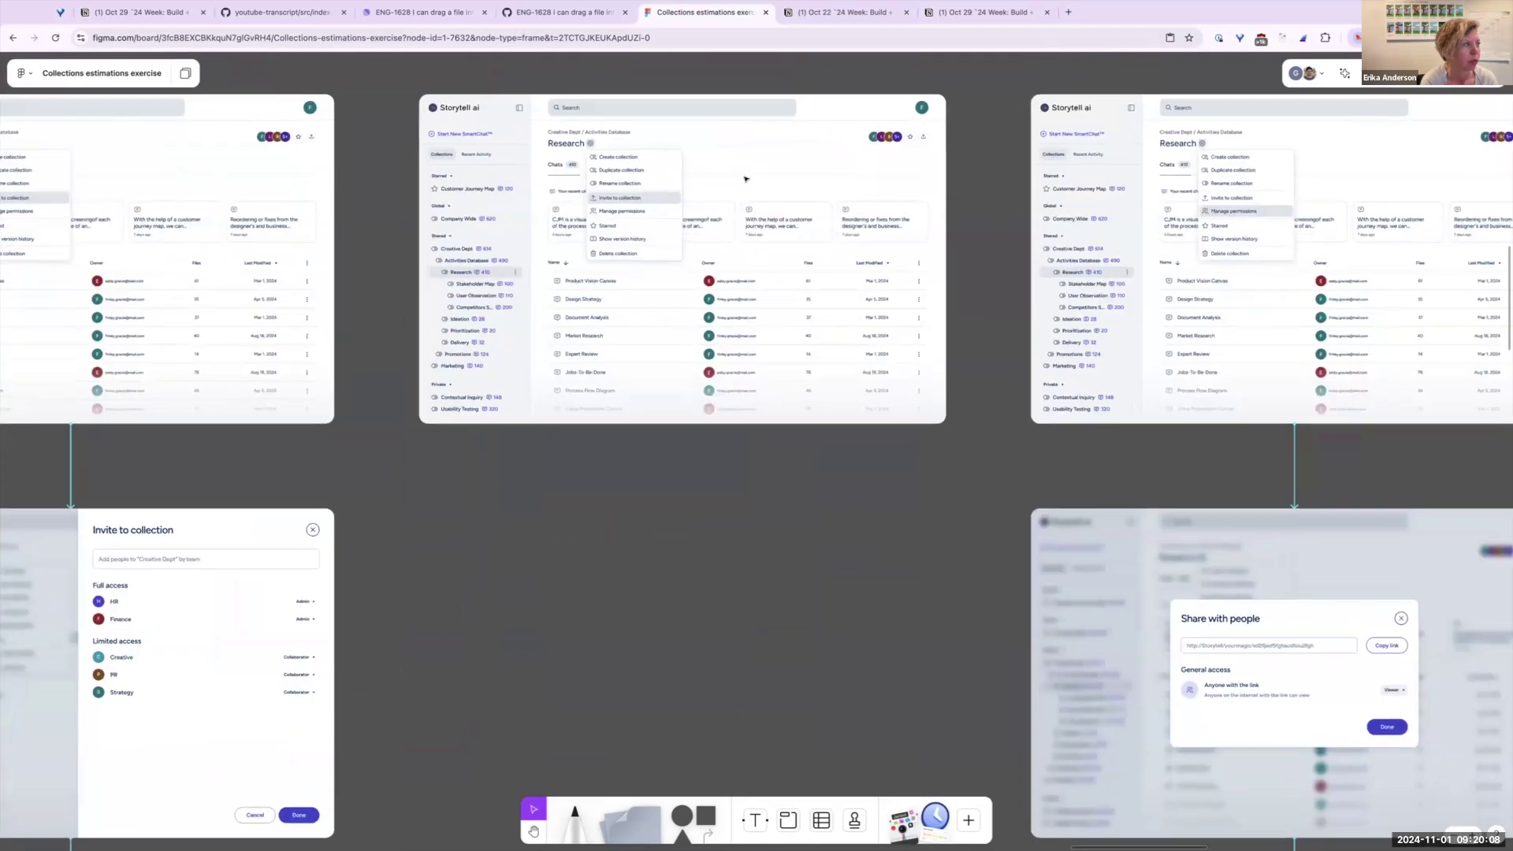
pyautogui.scroll(-2, 741, 360)
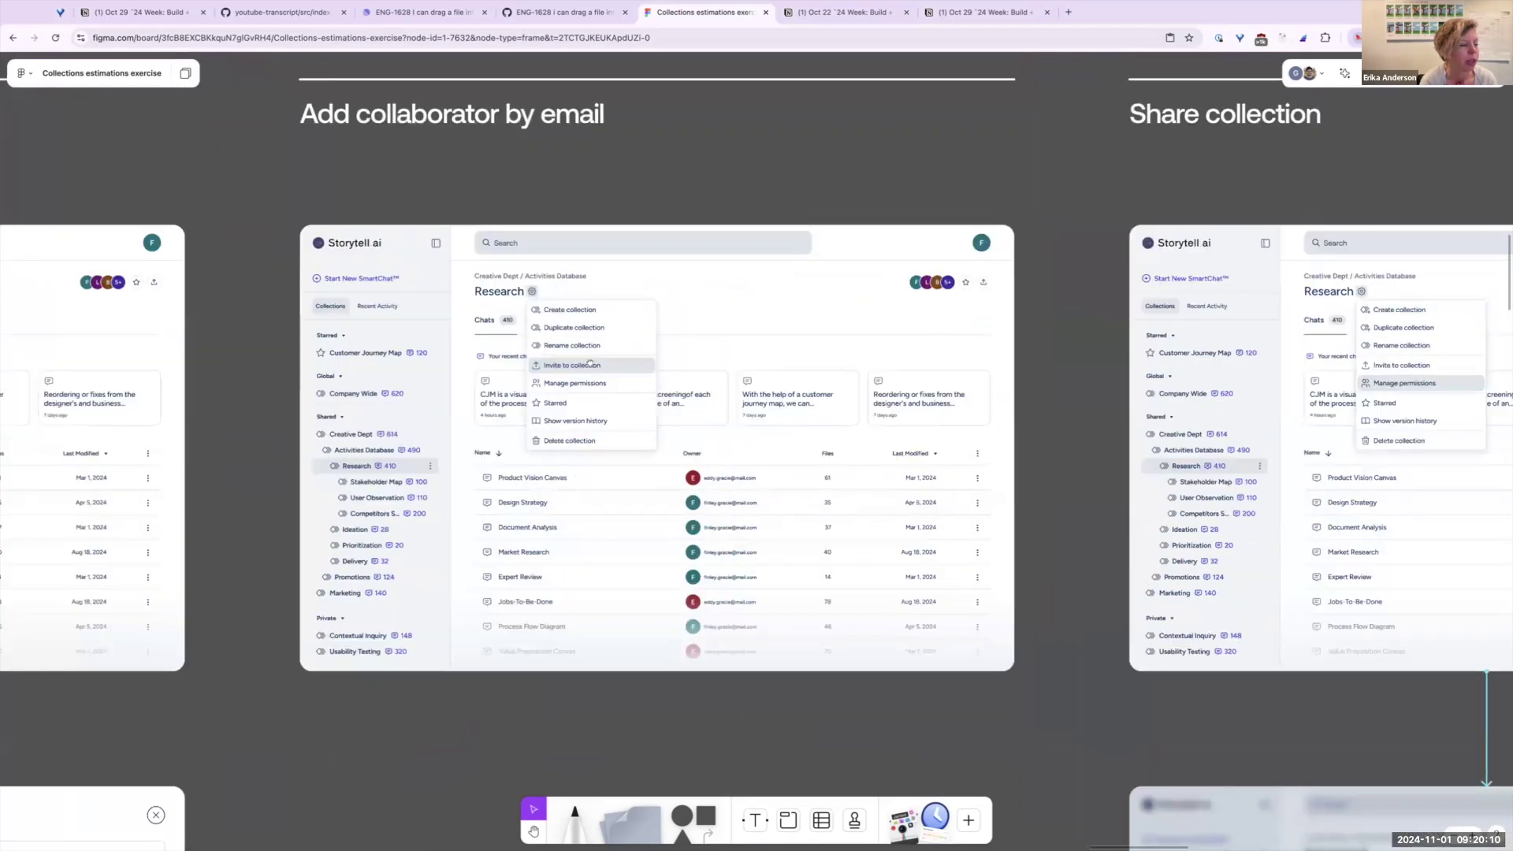
pyautogui.scroll(2, 741, 360)
pyautogui.hscroll(5, 505, 384)
pyautogui.scroll(-3, 505, 384)
pyautogui.scroll(-5, 583, 394)
pyautogui.hscroll(-3, 662, 414)
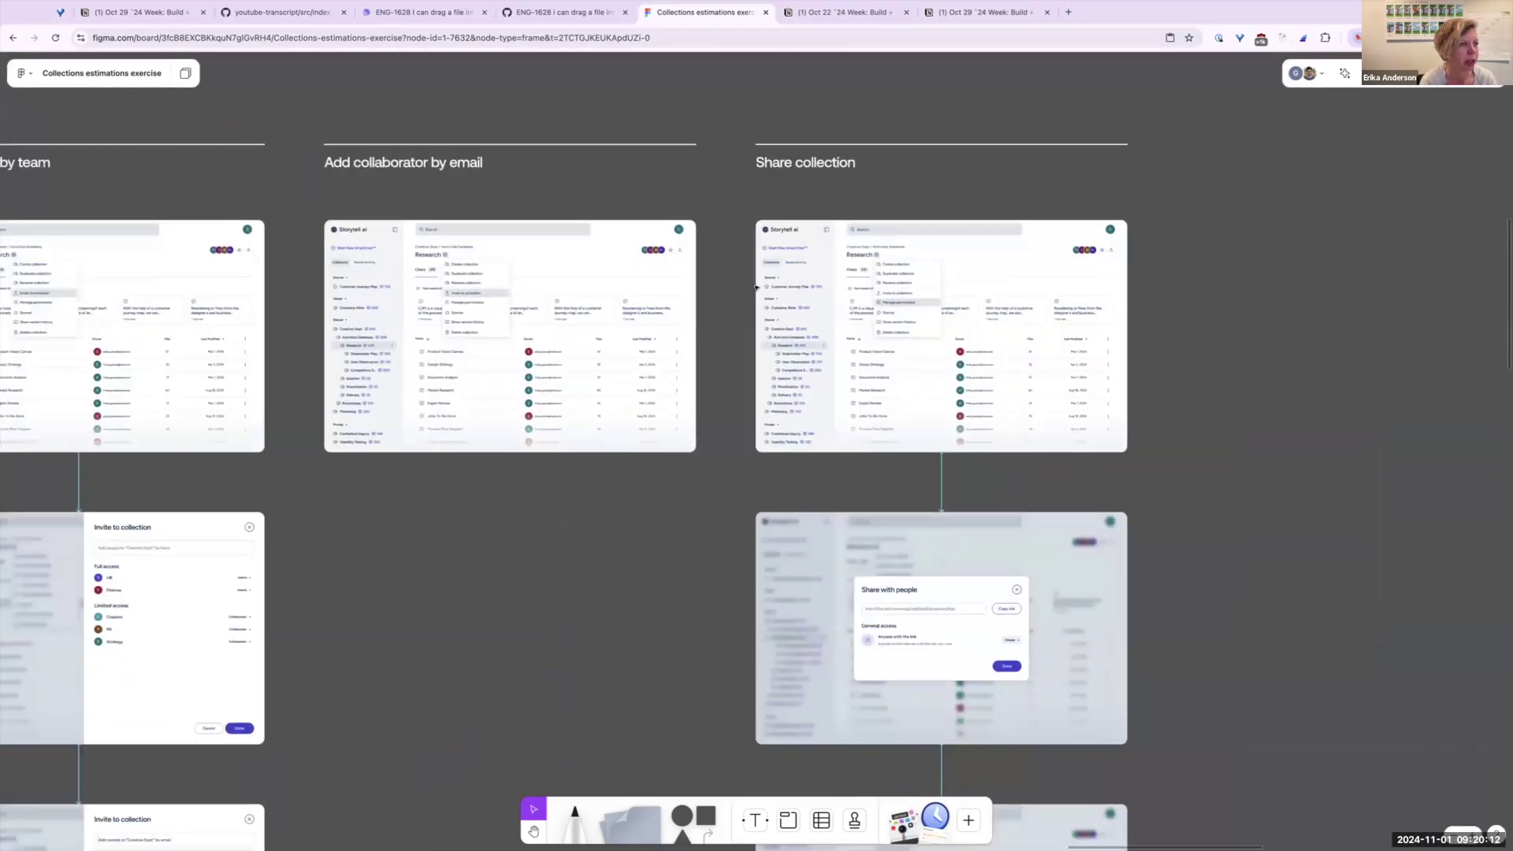
# Examine the team entry field, access lists and role settings in the first Invite to collection mockup under Add collaborator by team
pyautogui.scroll(5, 662, 413)
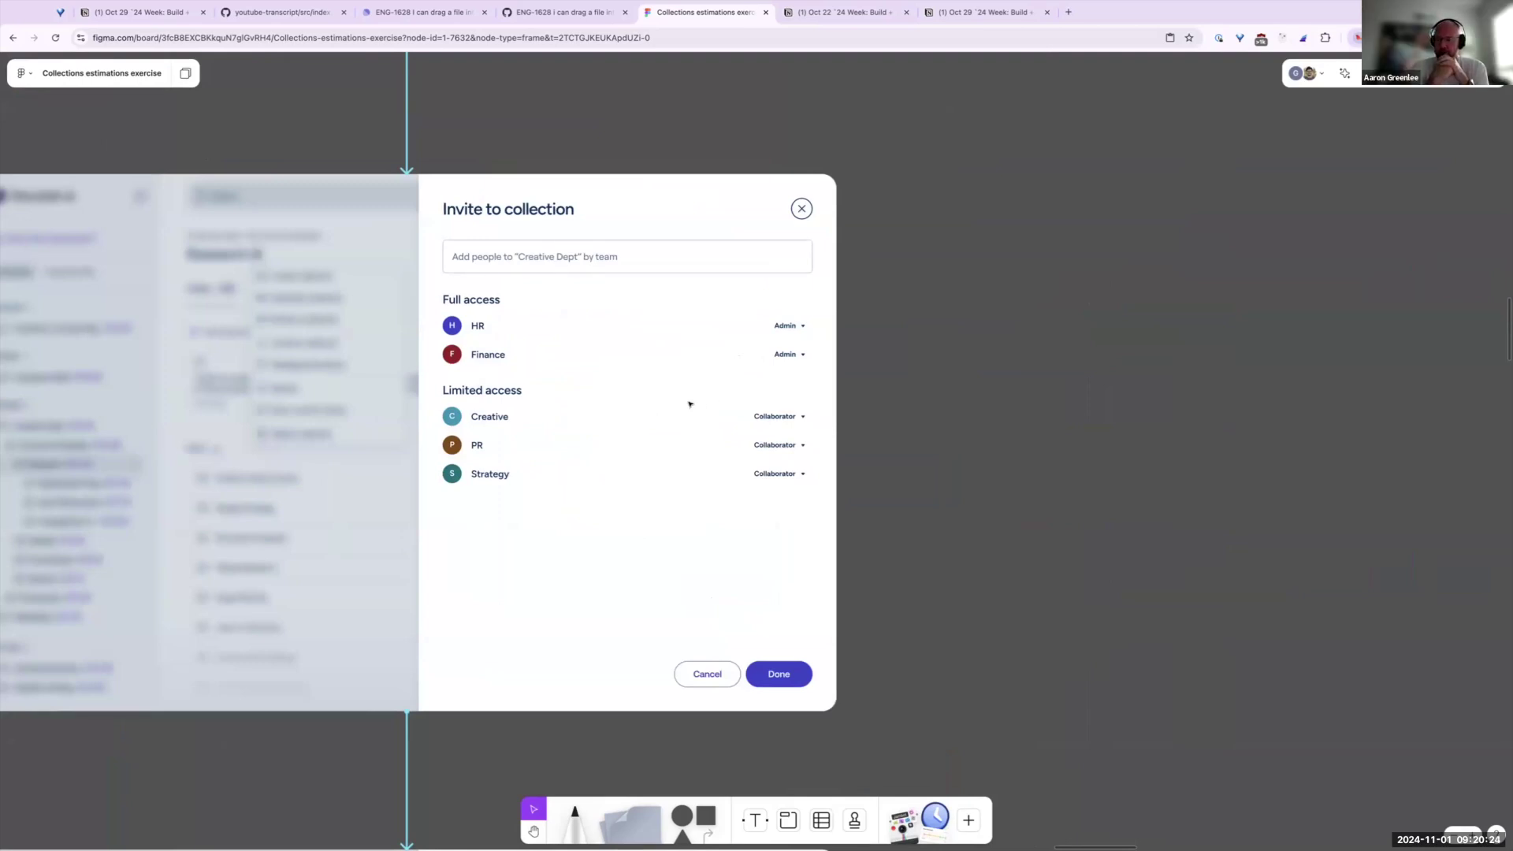
pyautogui.scroll(-5, 689, 405)
pyautogui.scroll(2, 813, 509)
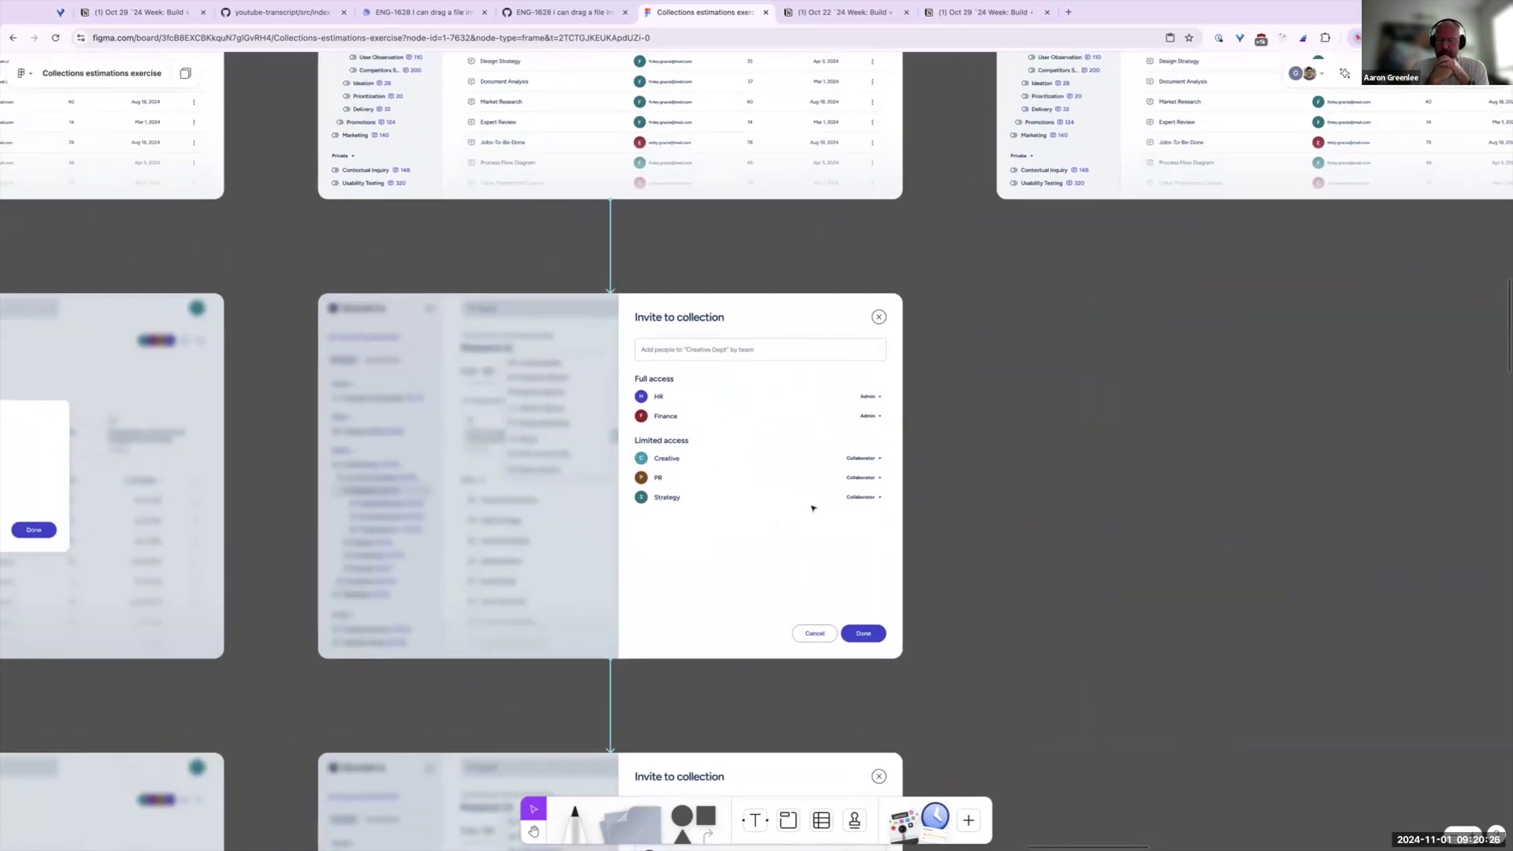
pyautogui.scroll(2, 813, 508)
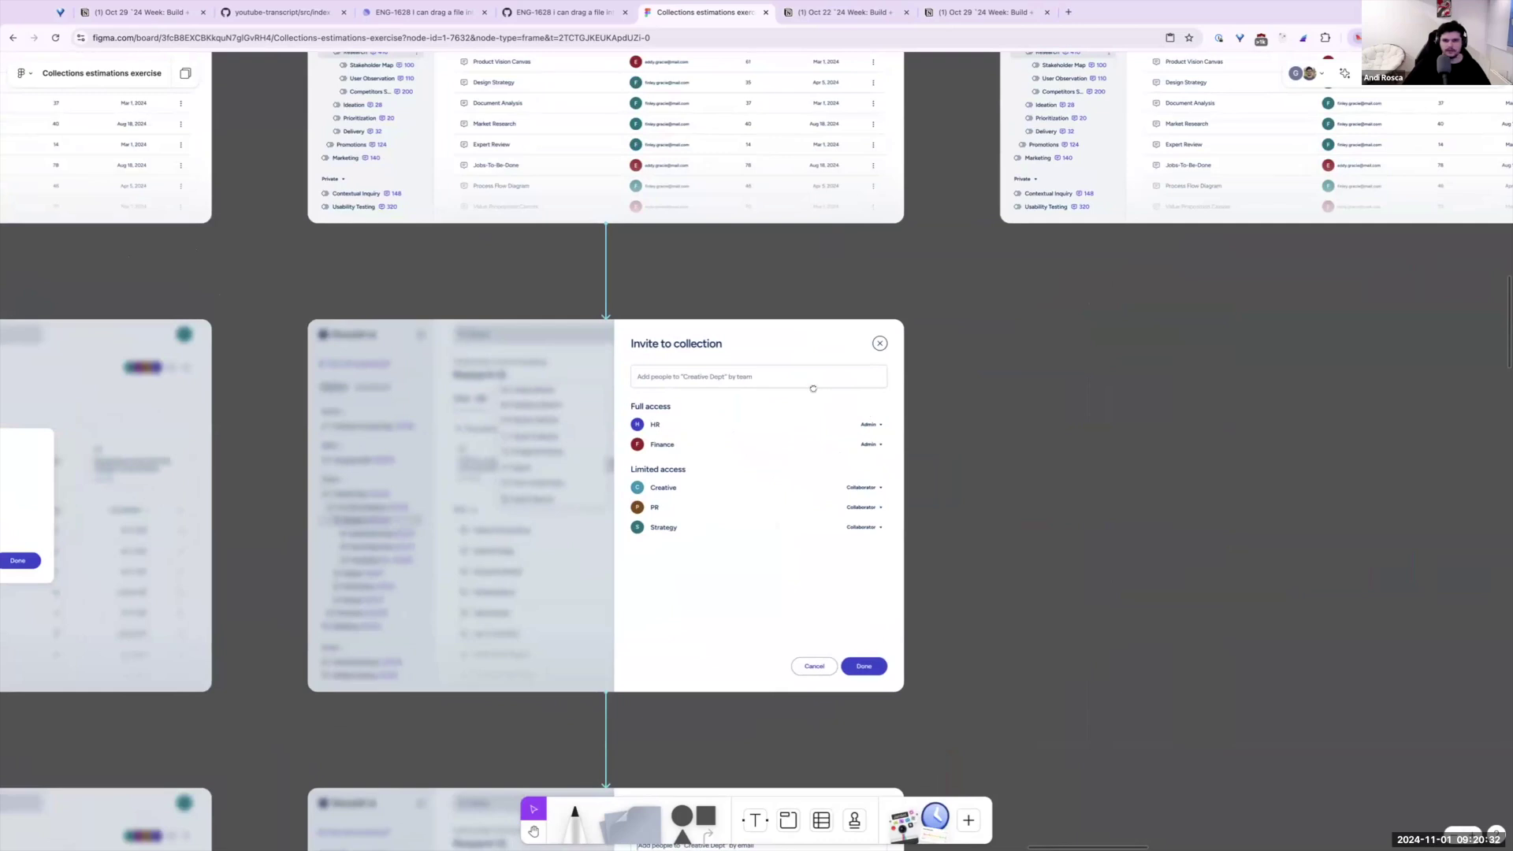
pyautogui.scroll(3, 814, 389)
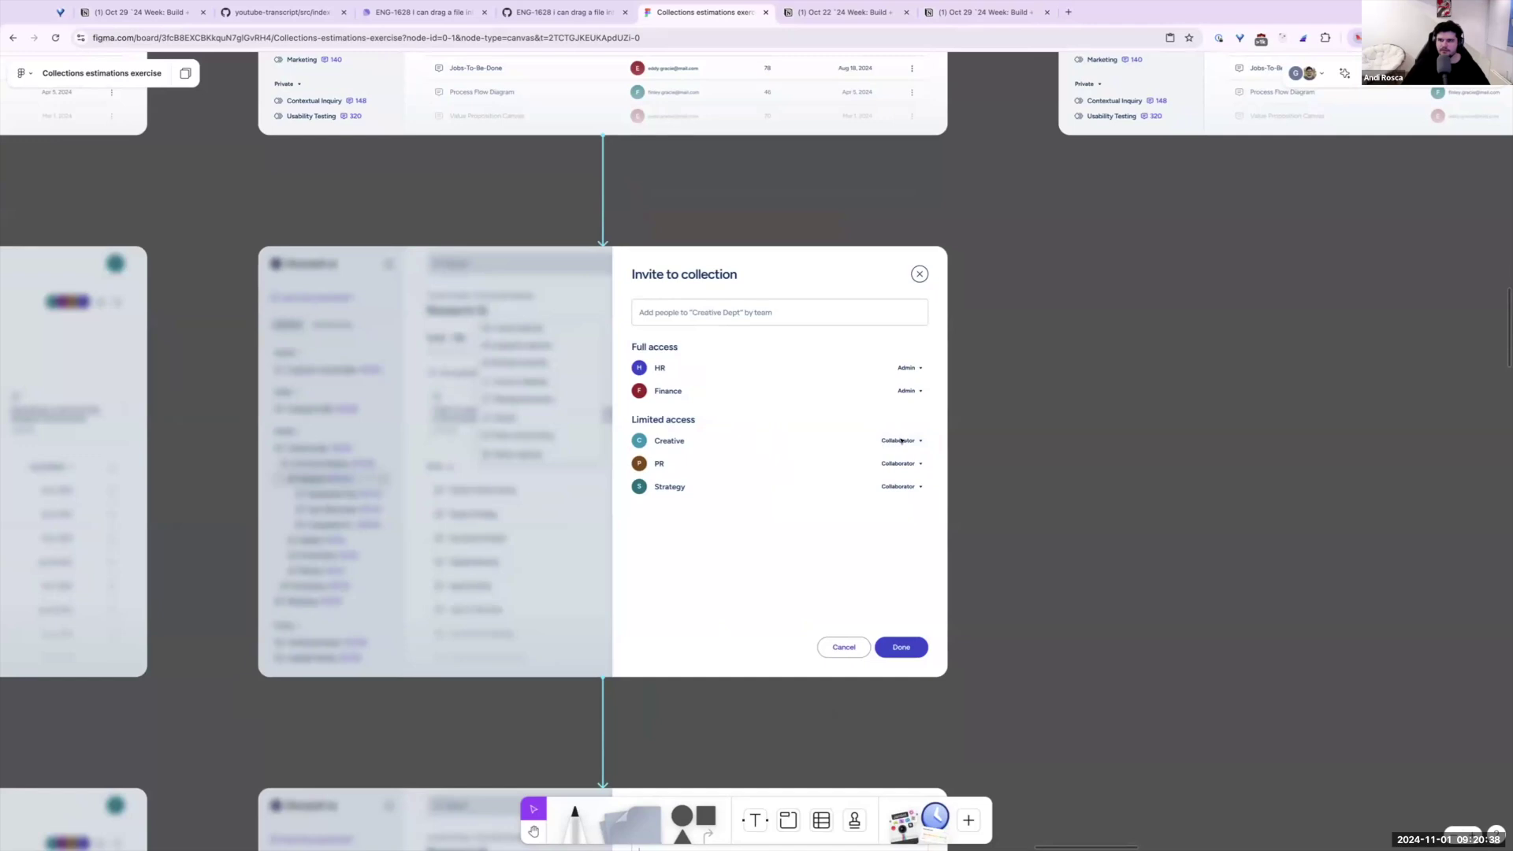
# Check the Share collection column's Manage permissions and Share with people mockups against the neighbouring Invite to collection mockup
pyautogui.scroll(-5, 901, 442)
pyautogui.scroll(3, 638, 316)
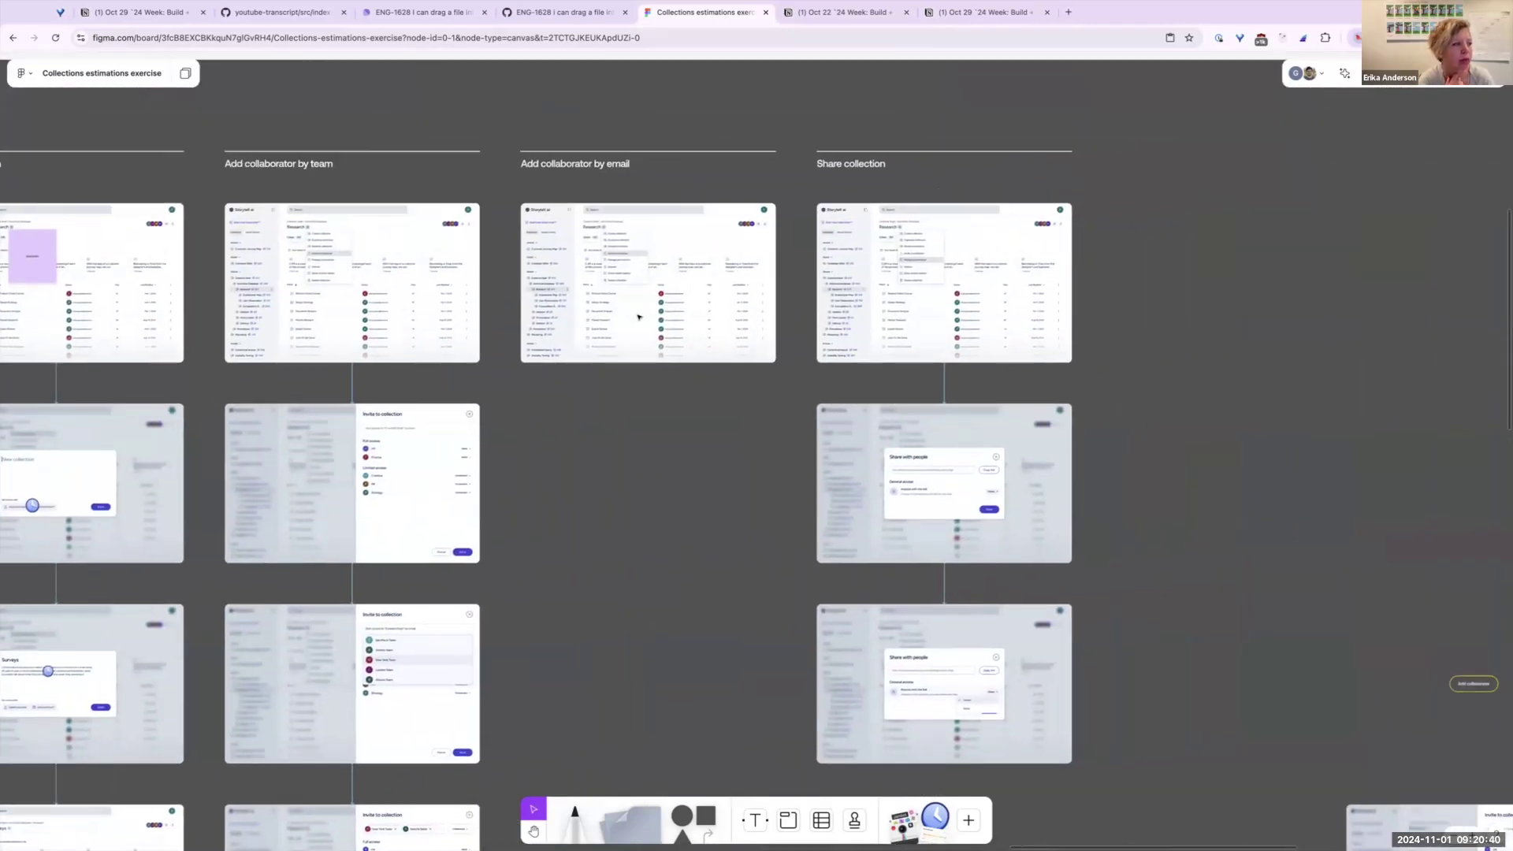
pyautogui.scroll(5, 948, 284)
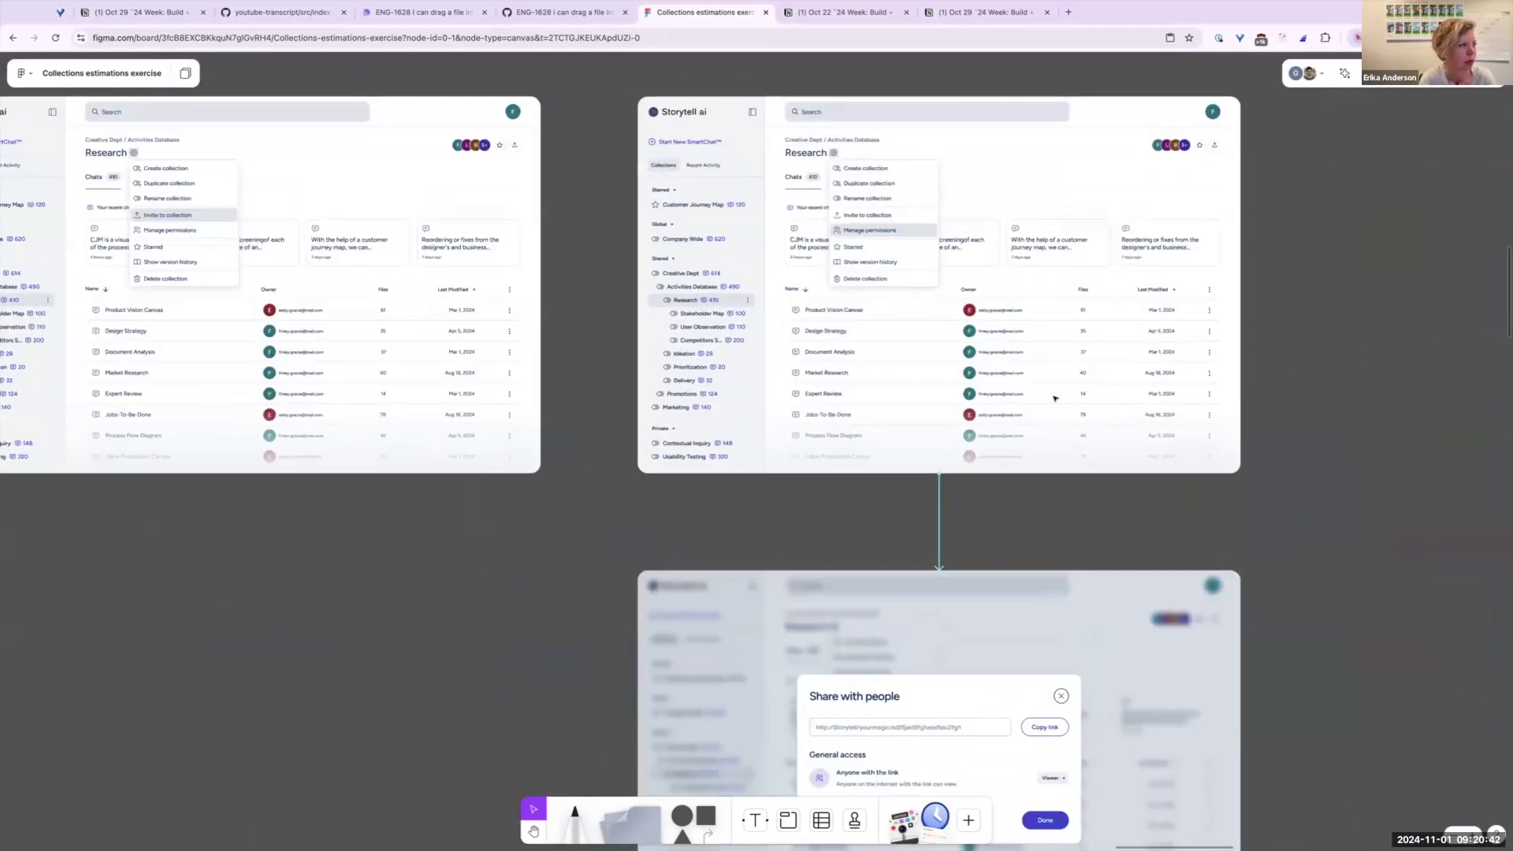
pyautogui.scroll(-5, 1054, 398)
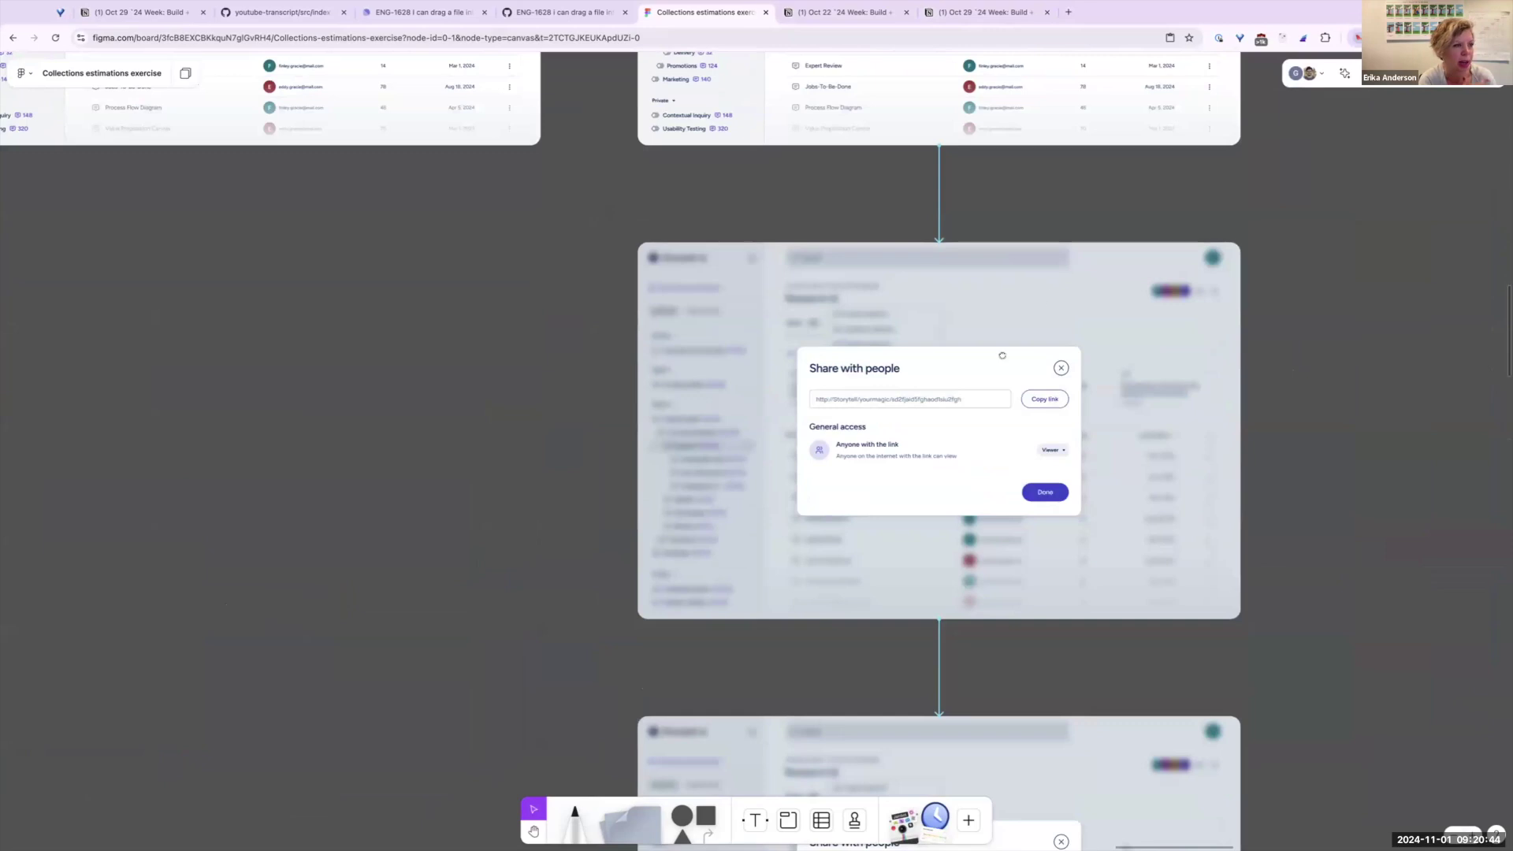
pyautogui.scroll(3, 1003, 356)
pyautogui.hscroll(-10, 709, 410)
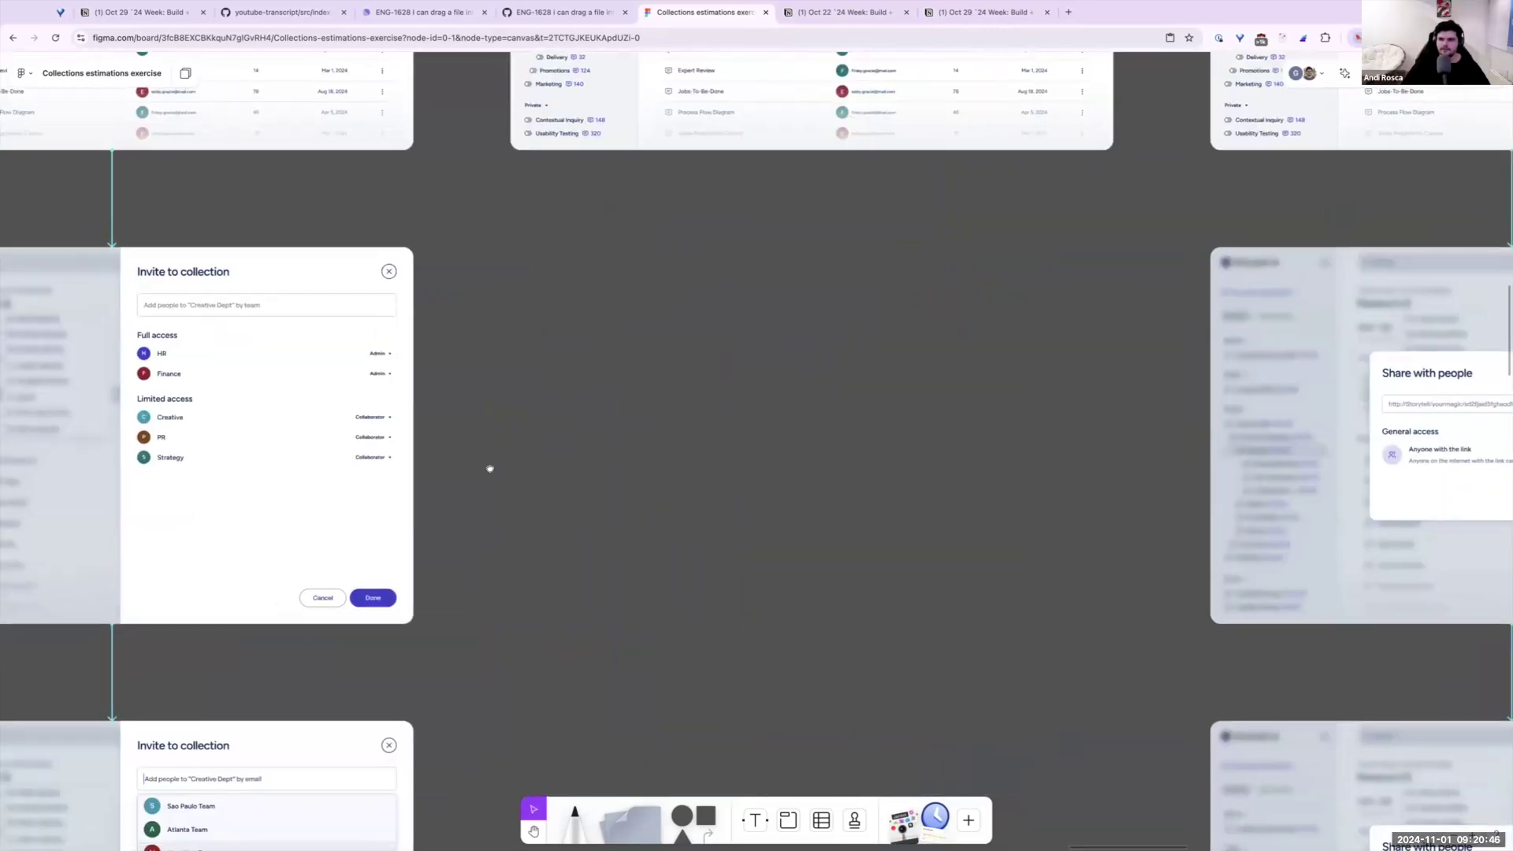
pyautogui.hscroll(-10, 490, 469)
pyautogui.moveTo(972, 430); pyautogui.dragTo(569, 317)
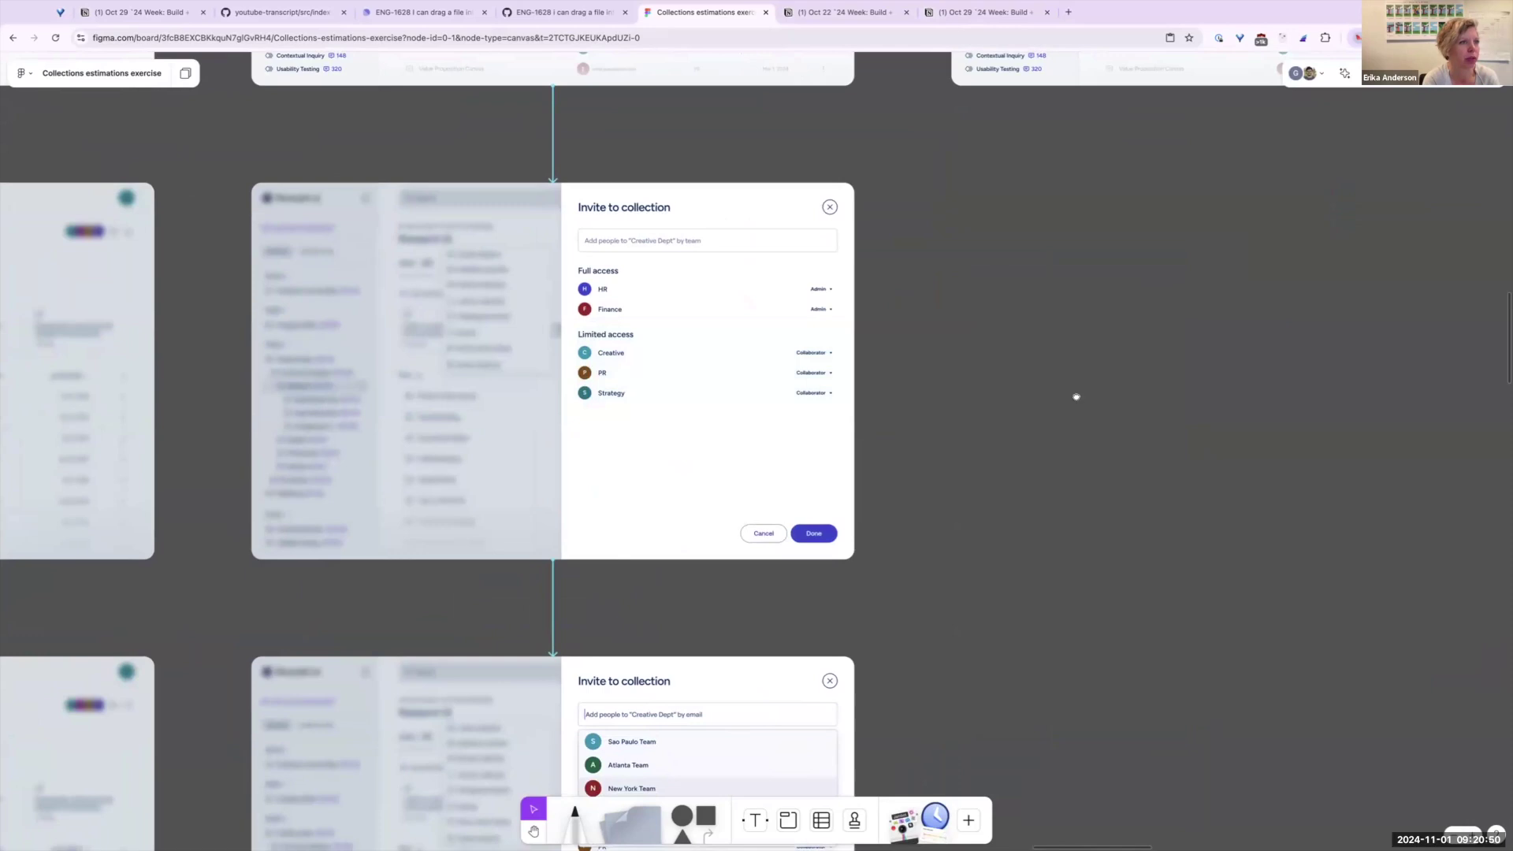
# Inspect the link field and general access setting in the first Share with people mockup
pyautogui.hscroll(20, 1077, 396)
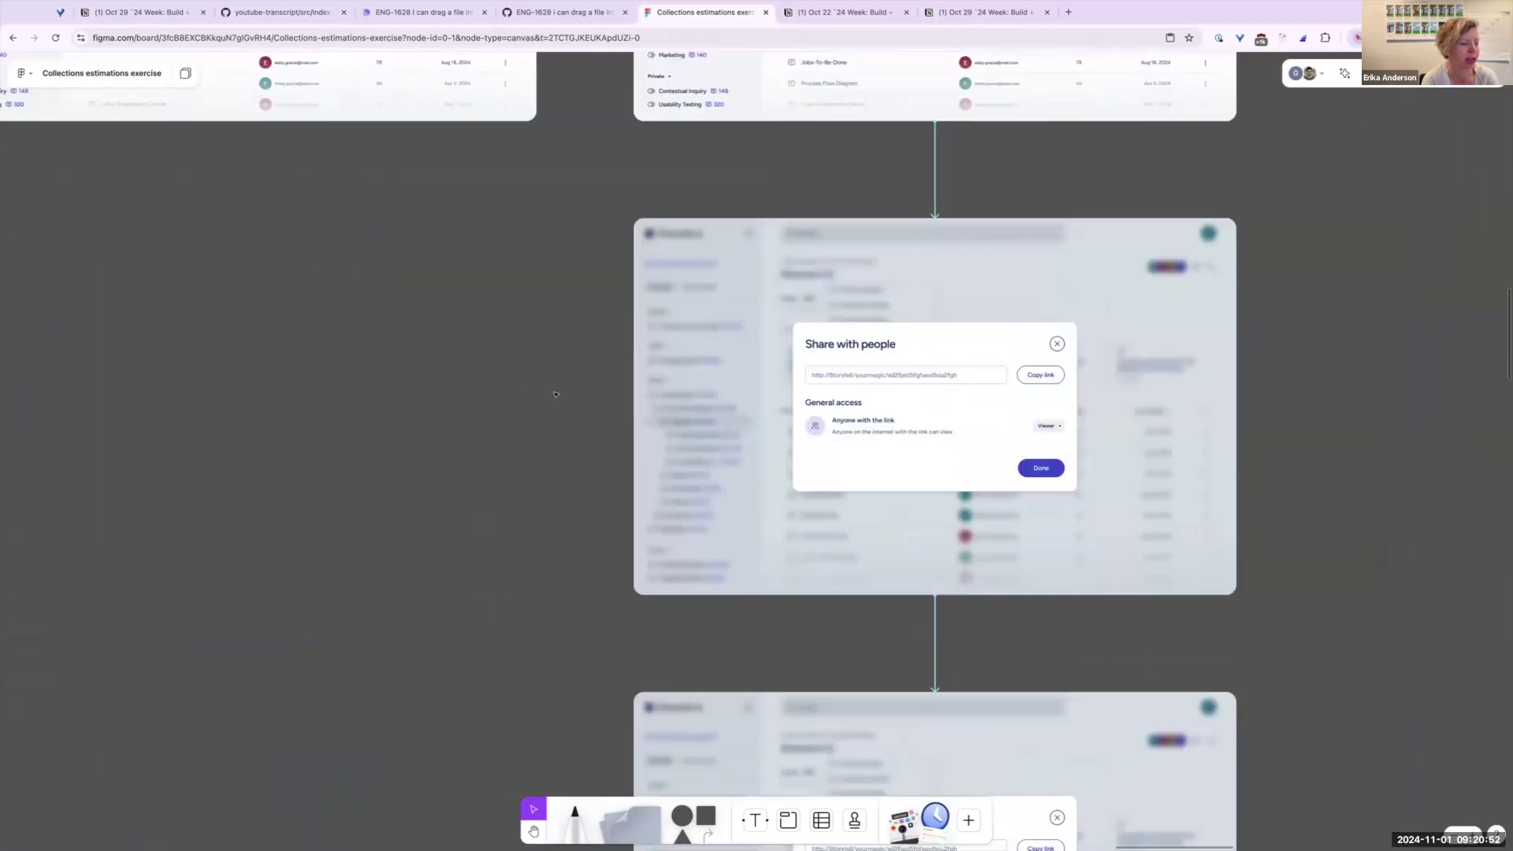
pyautogui.hscroll(2, 555, 394)
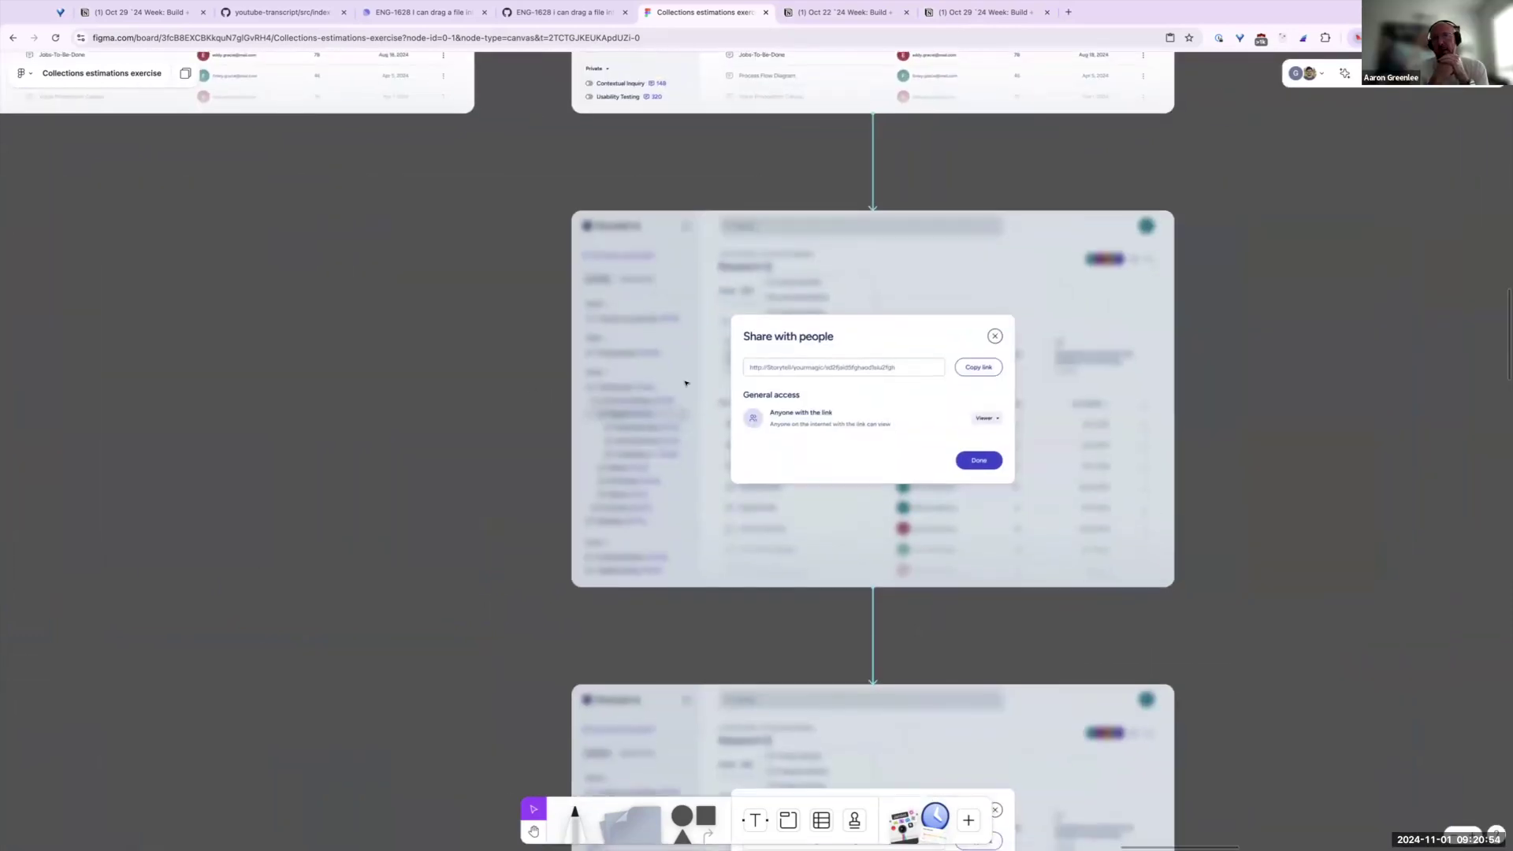
pyautogui.scroll(3, 685, 383)
pyautogui.scroll(-2, 685, 383)
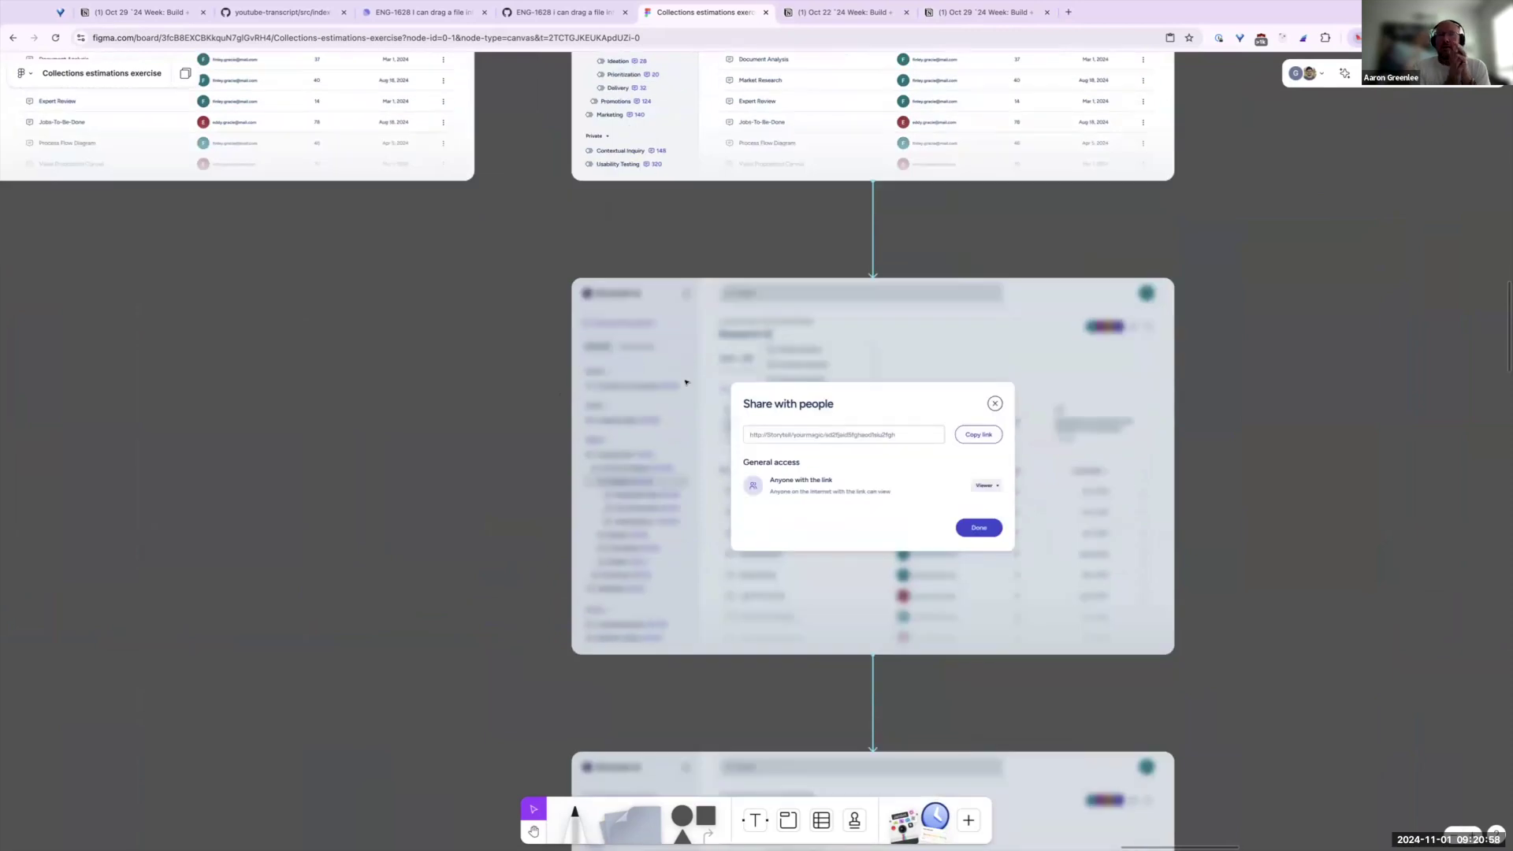
pyautogui.scroll(2, 686, 382)
pyautogui.hscroll(3, 685, 350)
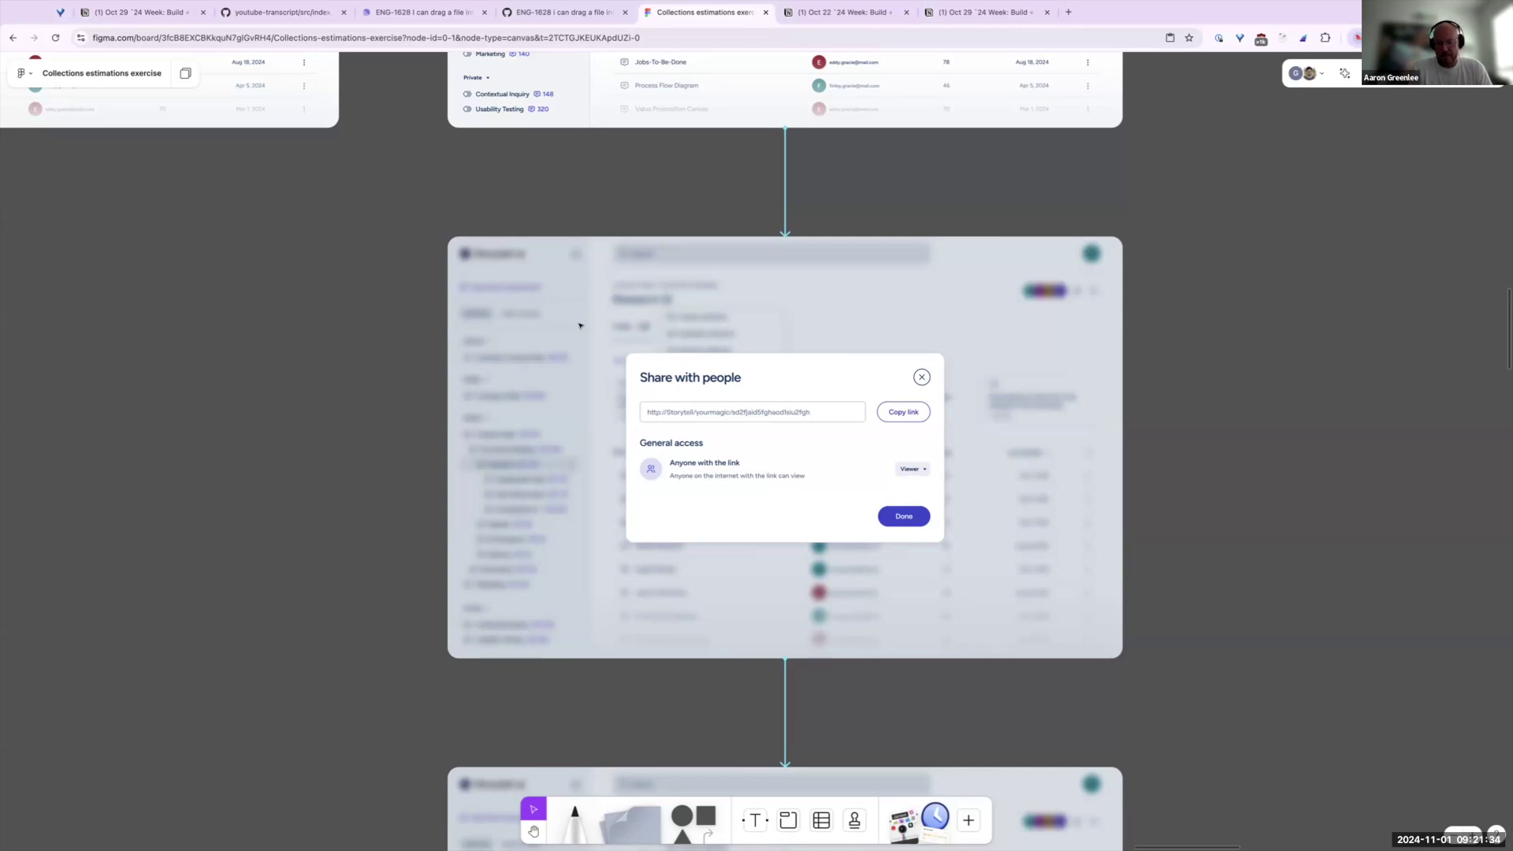
pyautogui.scroll(1, 946, 401)
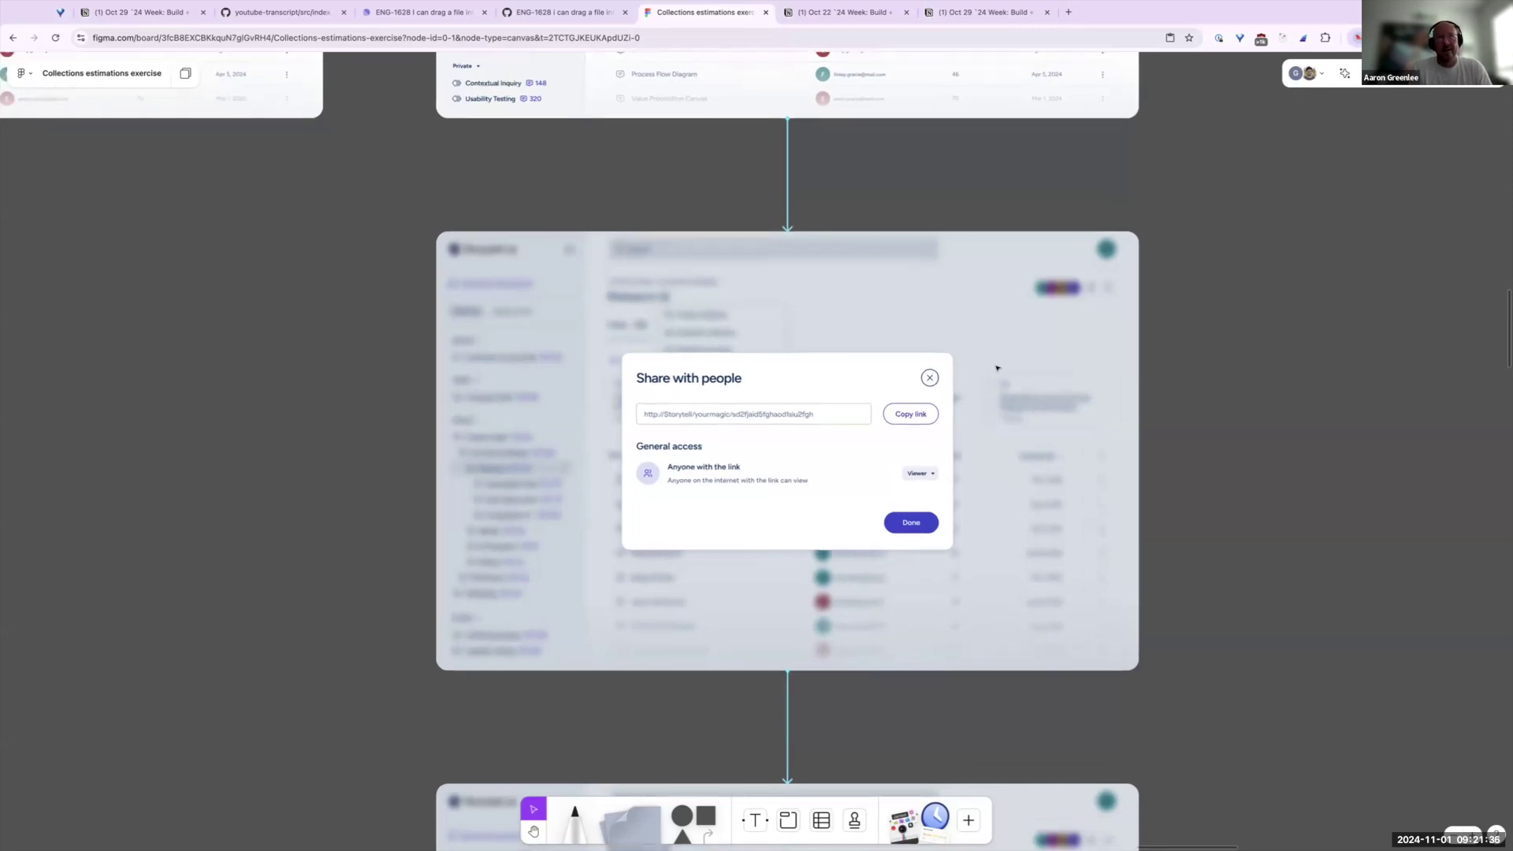
# Survey the whole Collections section and find the Add collaborators to "Creative Dept" mockup beside its TODO note
pyautogui.scroll(-10, 1021, 410)
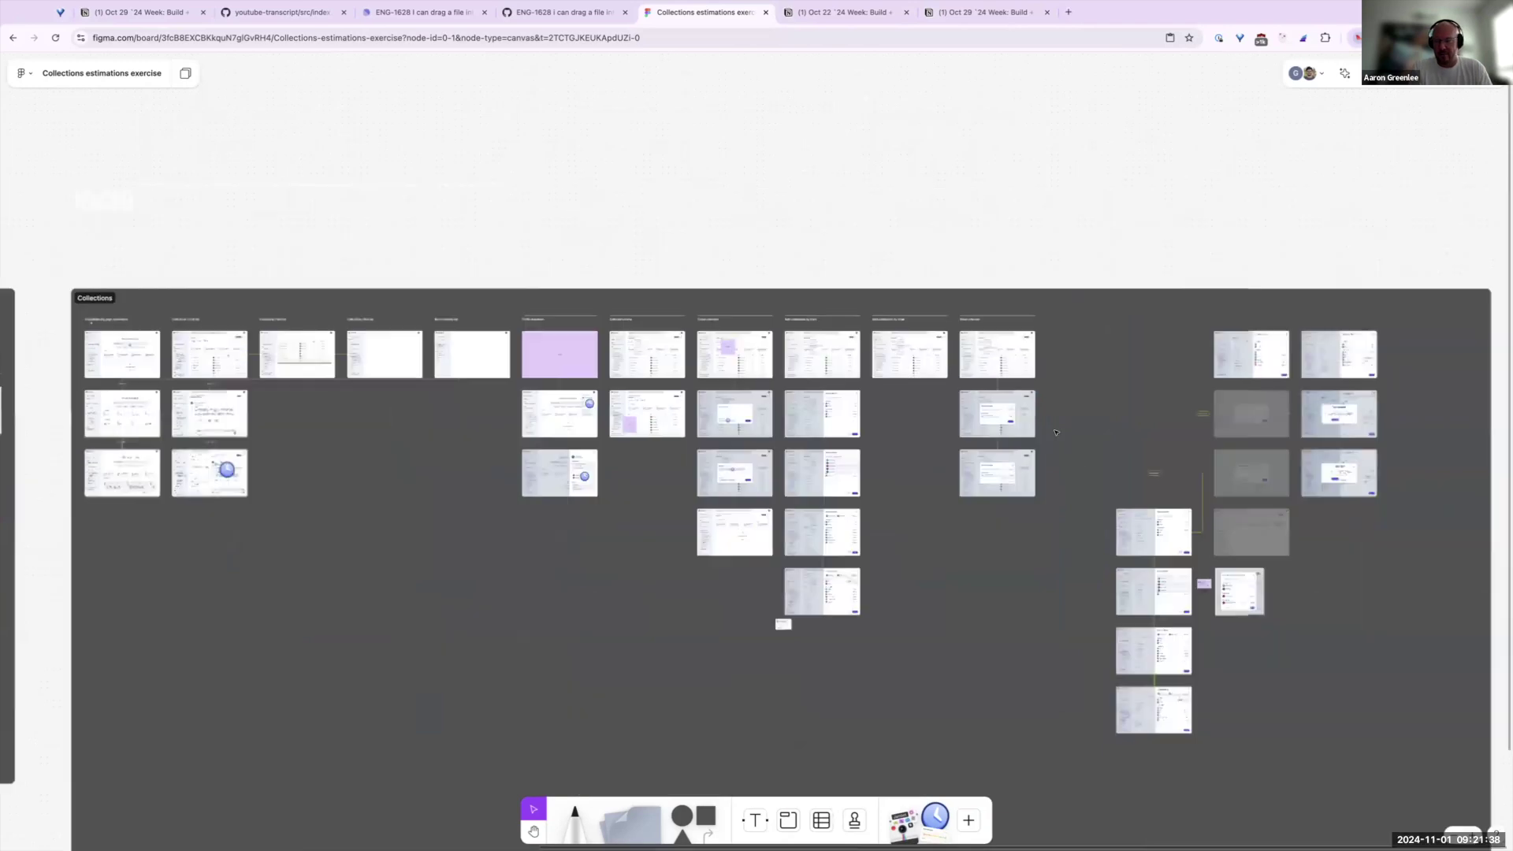
pyautogui.scroll(10, 931, 450)
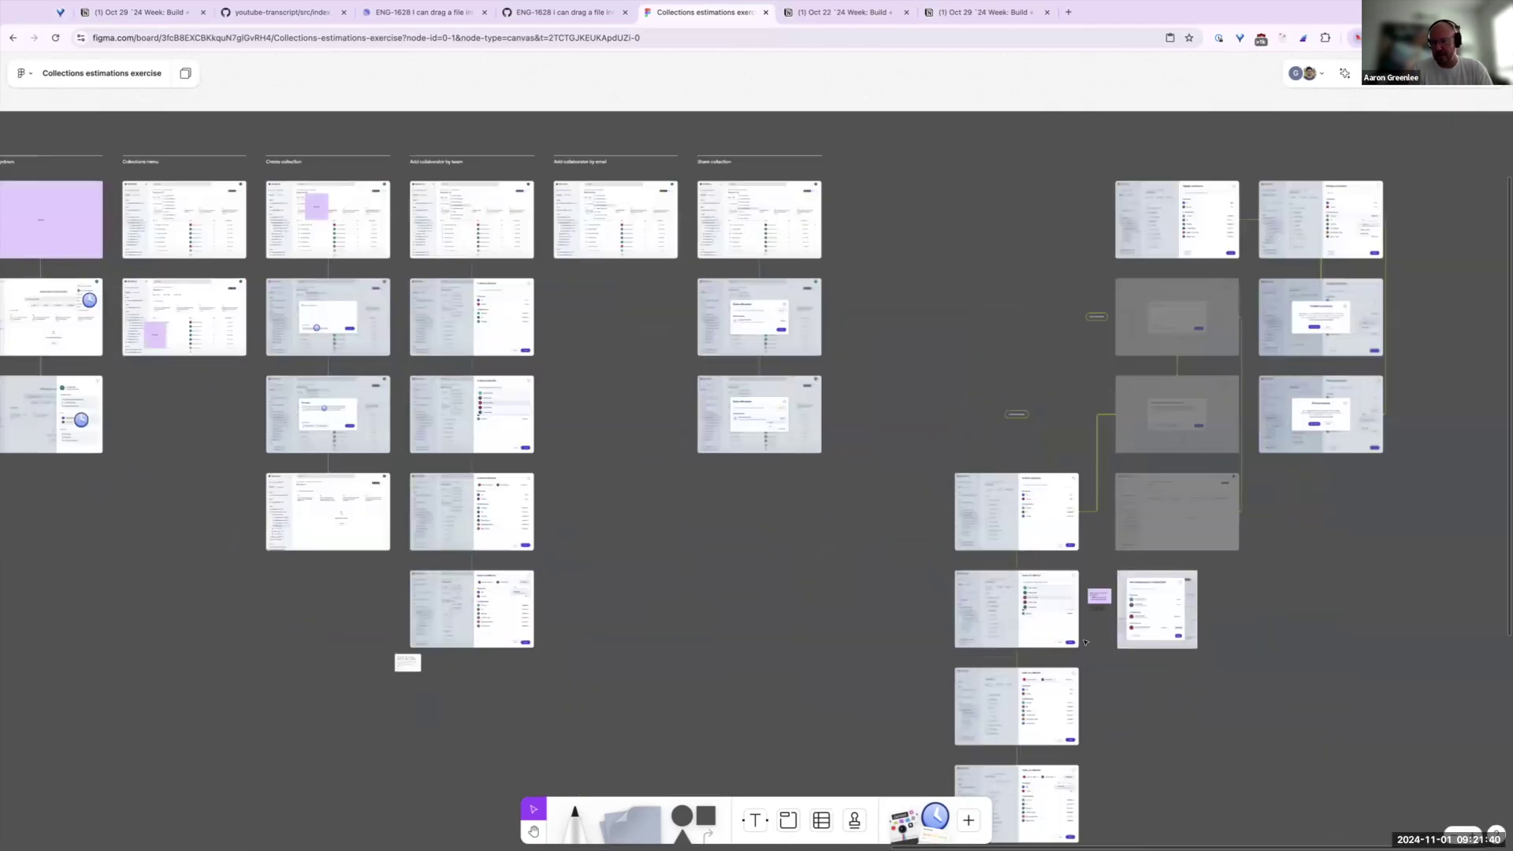
pyautogui.scroll(-10, 796, 572)
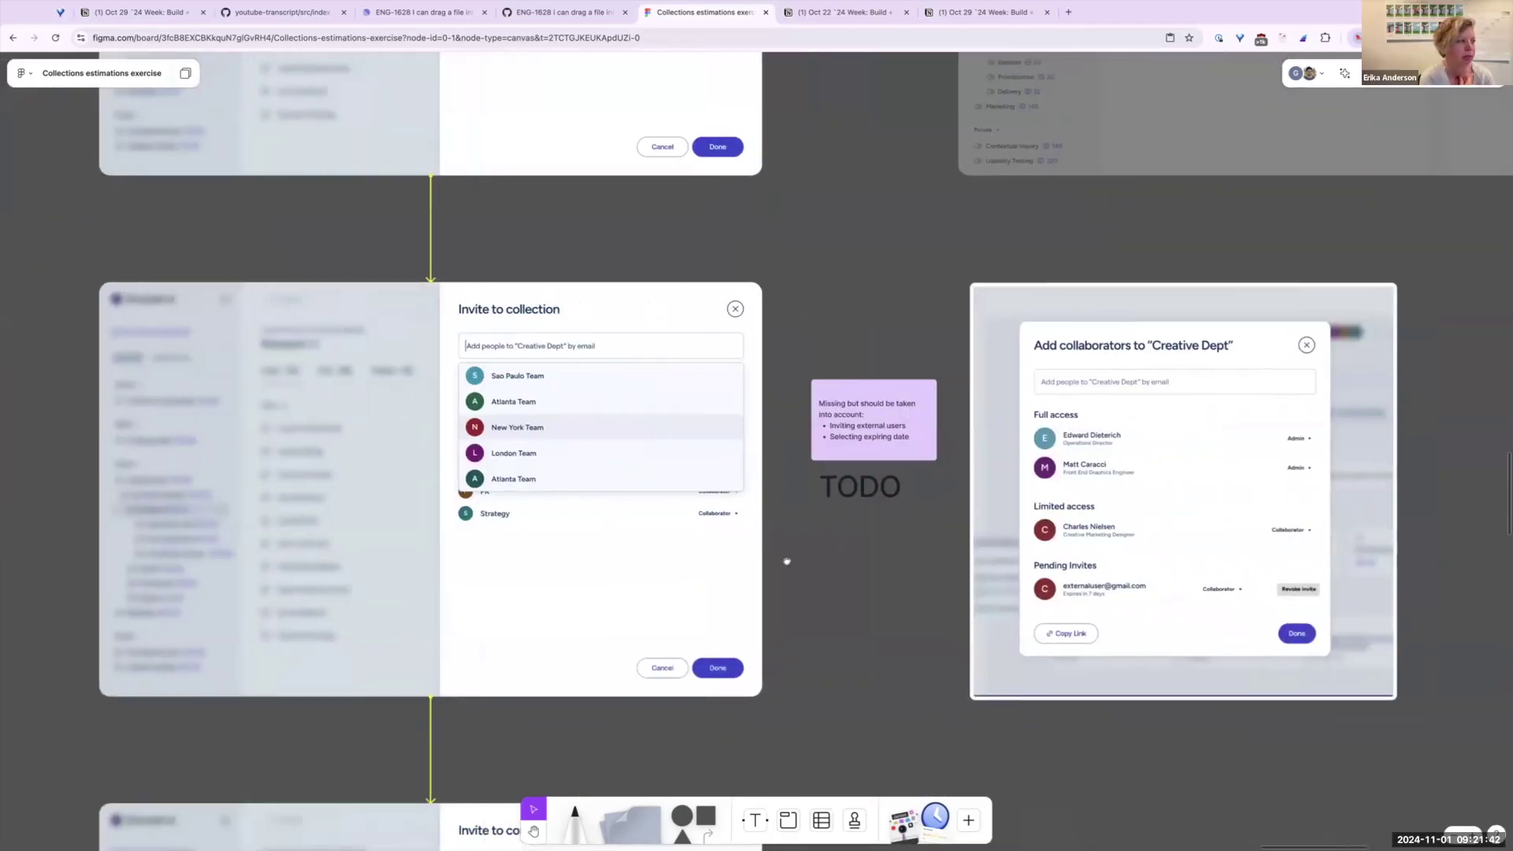
pyautogui.scroll(-5, 1087, 624)
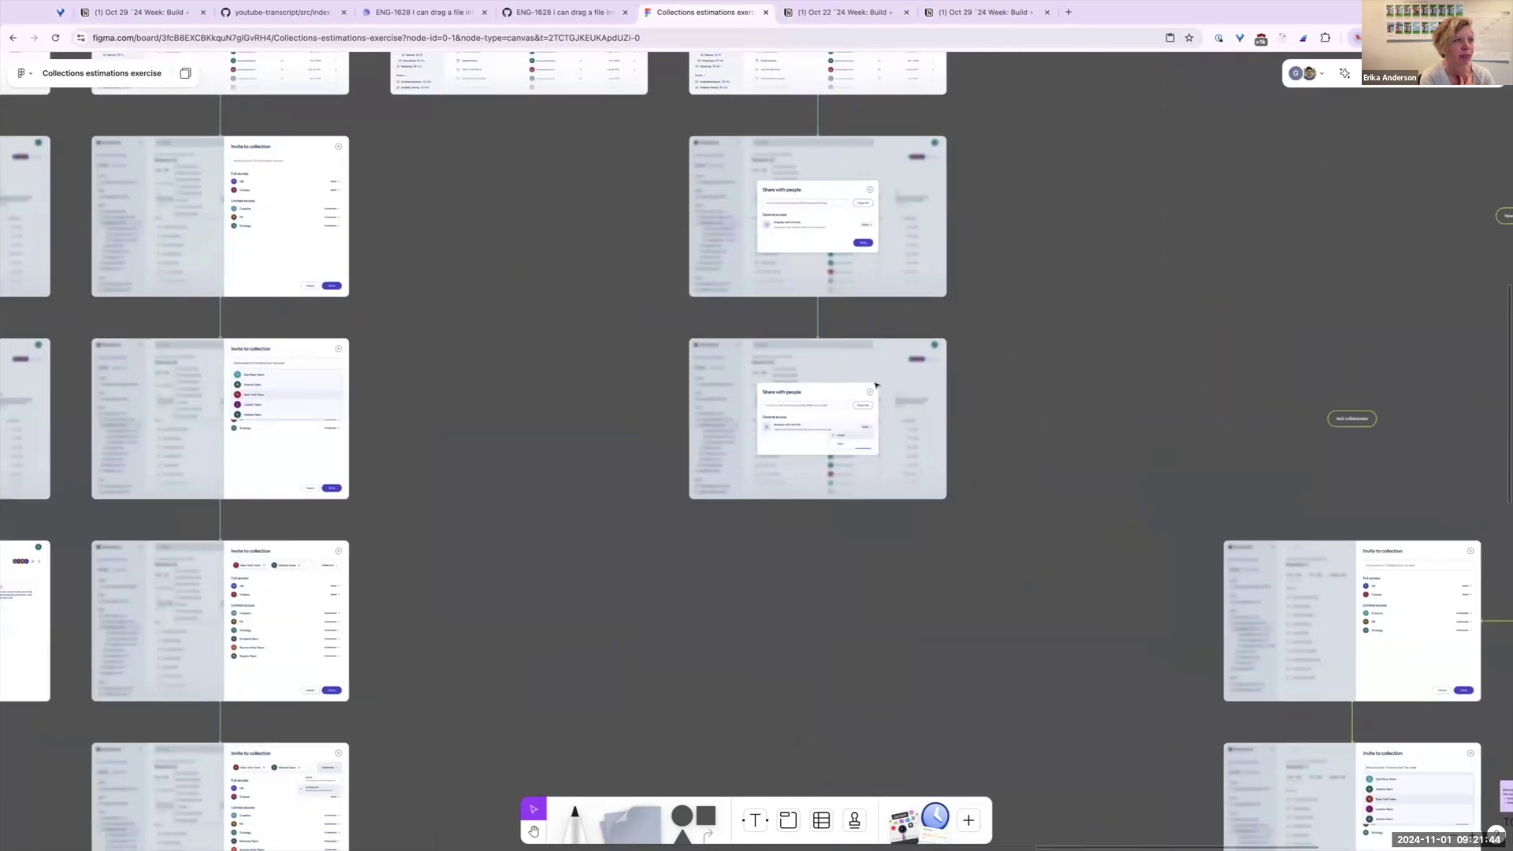
# Review both Share with people mockups, covering the link dialog and the Viewer and Editor role menu
pyautogui.scroll(10, 862, 357)
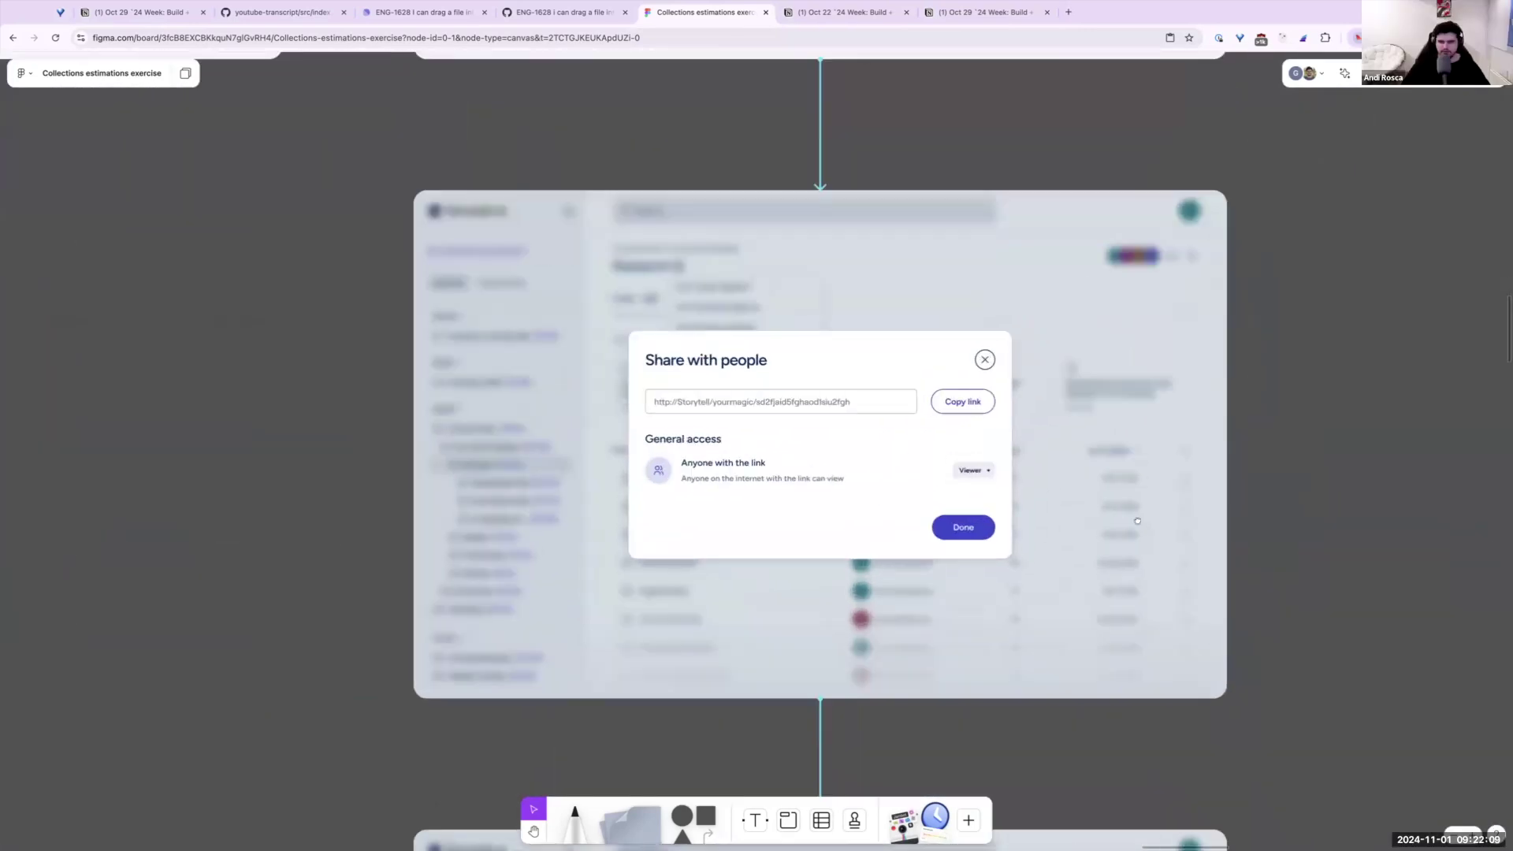
pyautogui.scroll(-1, 1058, 438)
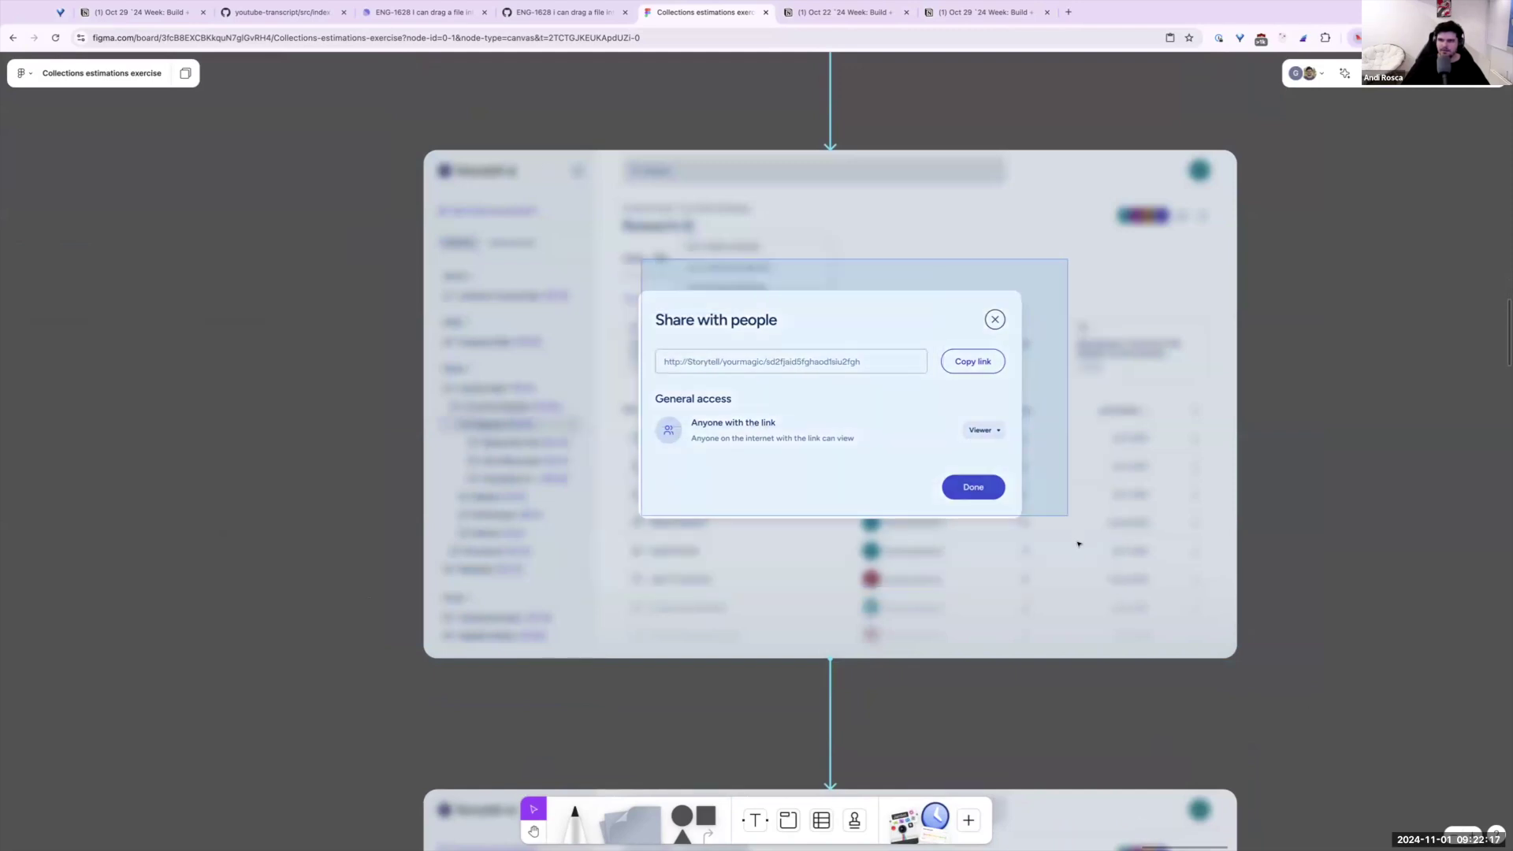
pyautogui.scroll(-5, 1100, 524)
pyautogui.scroll(-3, 1105, 514)
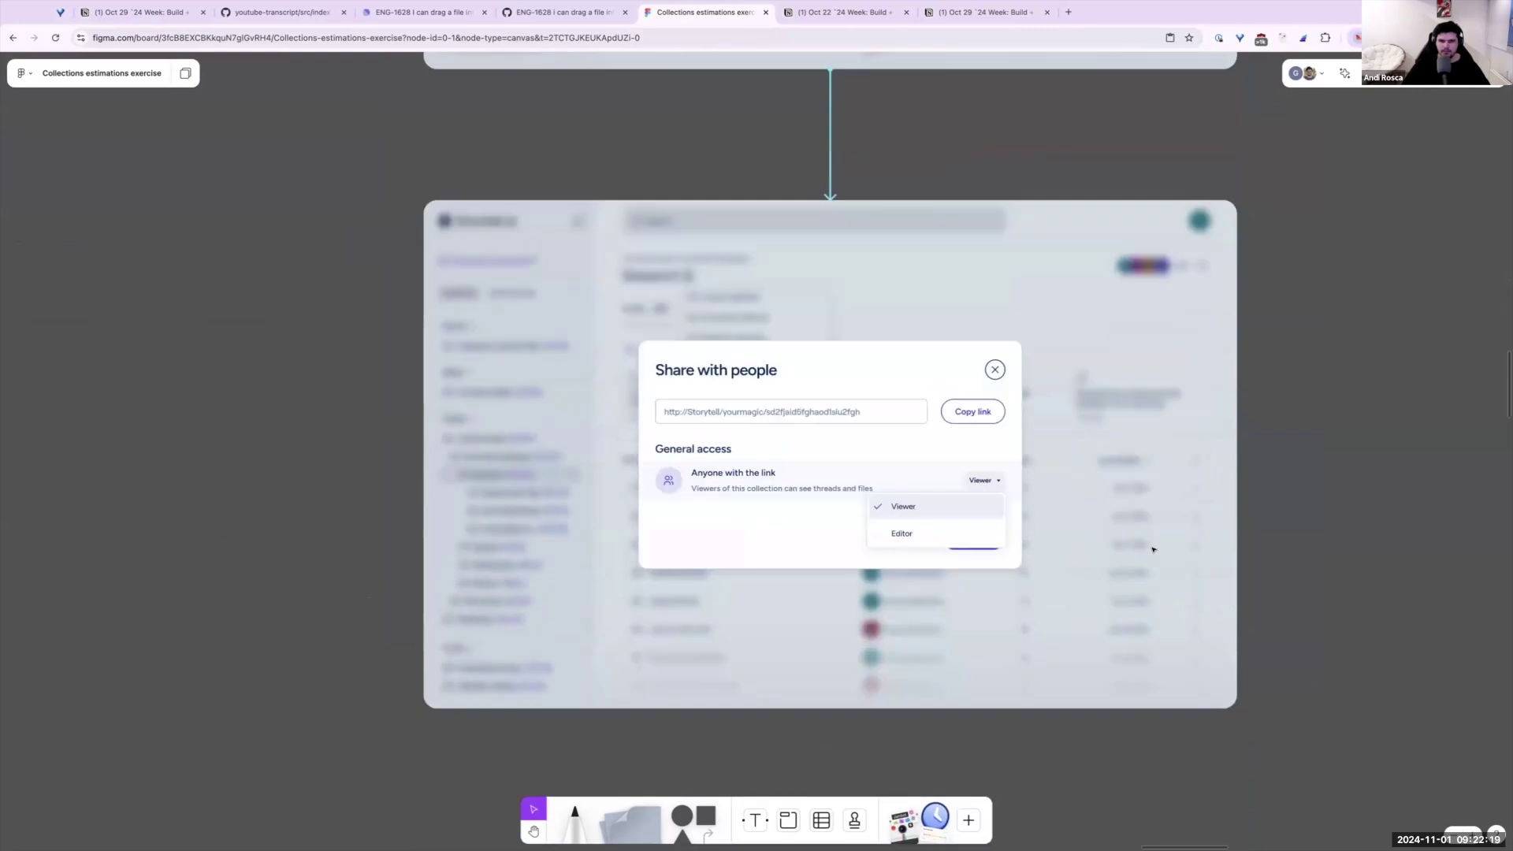
pyautogui.scroll(-5, 1125, 540)
pyautogui.scroll(10, 889, 536)
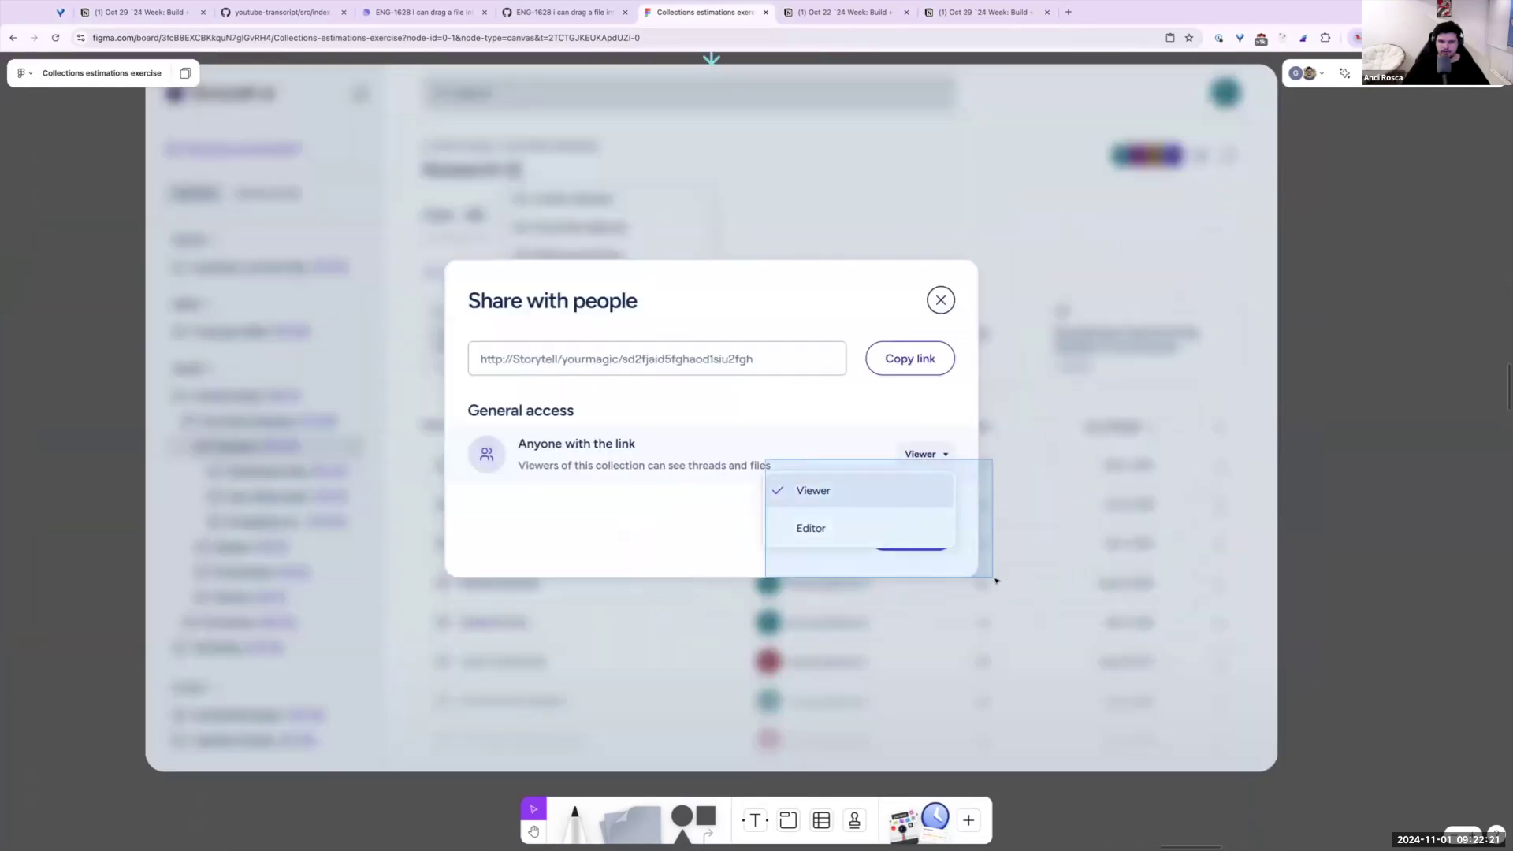
pyautogui.scroll(-10, 1123, 552)
pyautogui.scroll(-5, 862, 524)
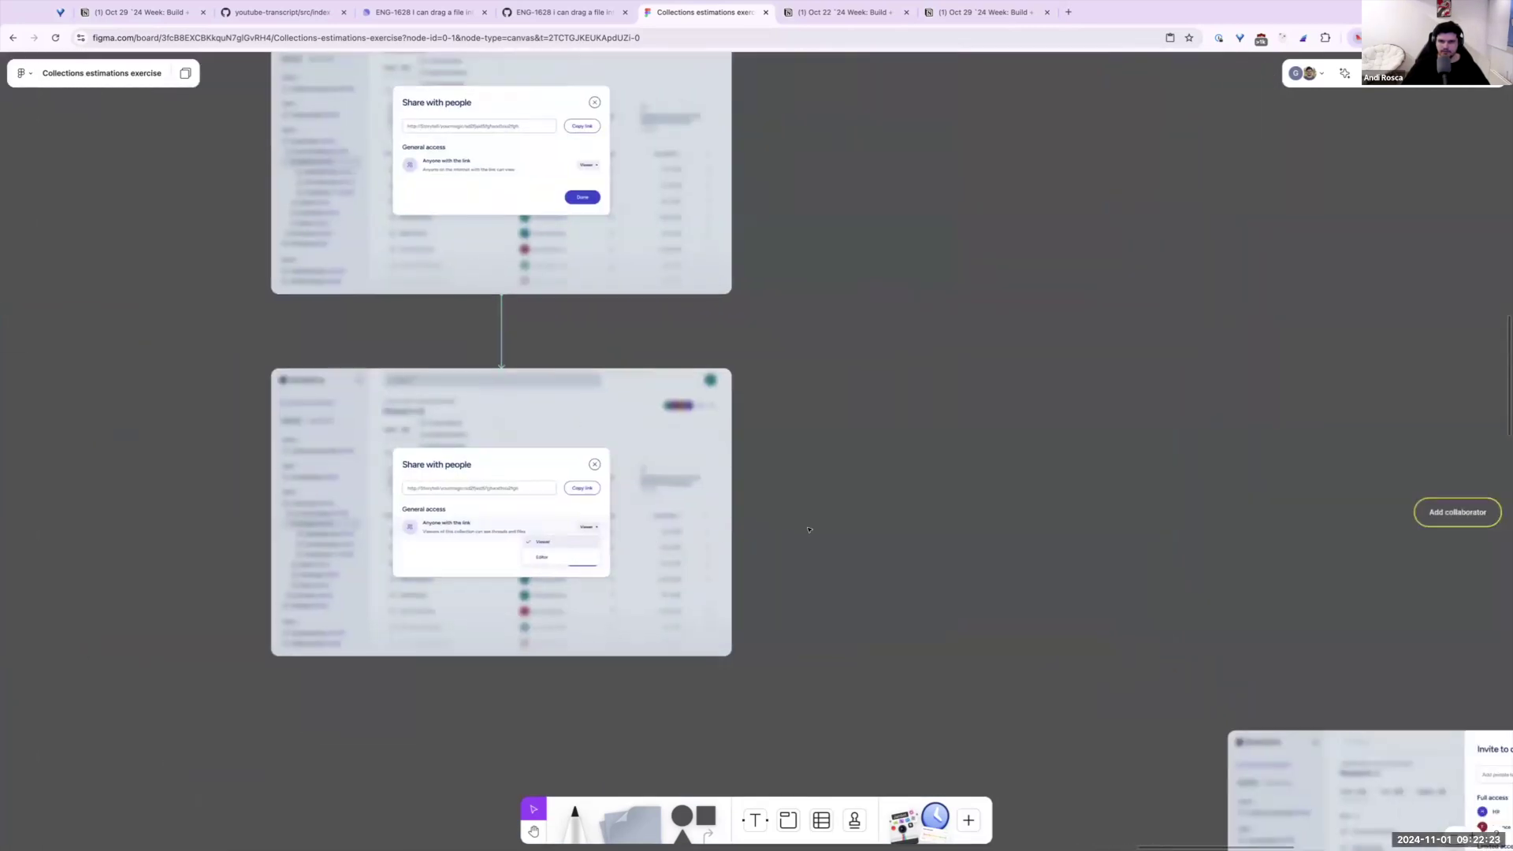
# Return to the Add collaborators to "Creative Dept" mockup and examine its Pending Invites section and the adjacent missing-features note
pyautogui.hscroll(5, 750, 553)
pyautogui.scroll(-5, 751, 552)
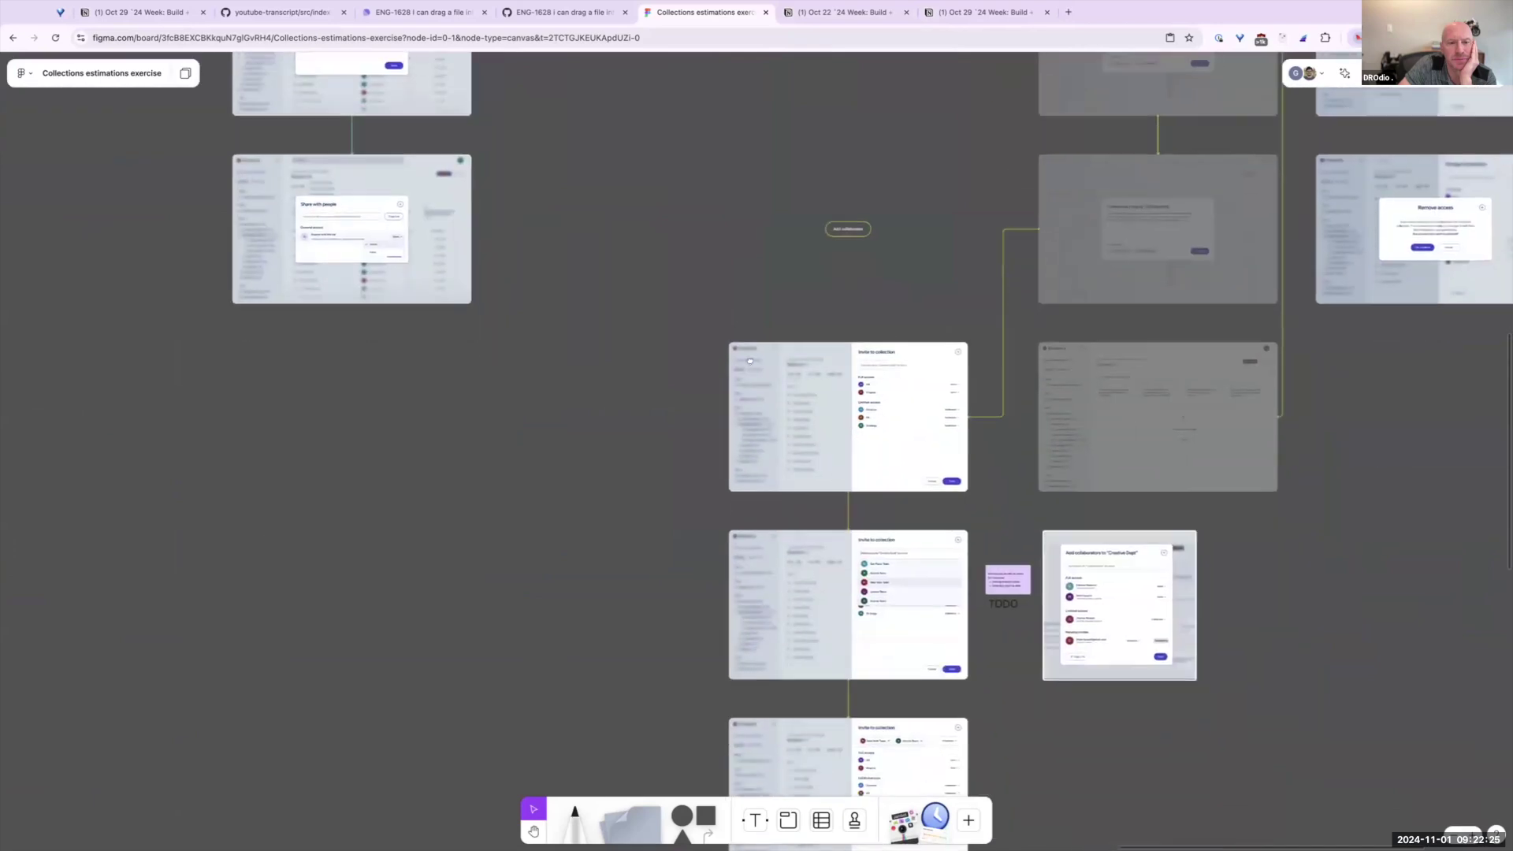
pyautogui.scroll(-3, 823, 467)
pyautogui.hscroll(2, 788, 450)
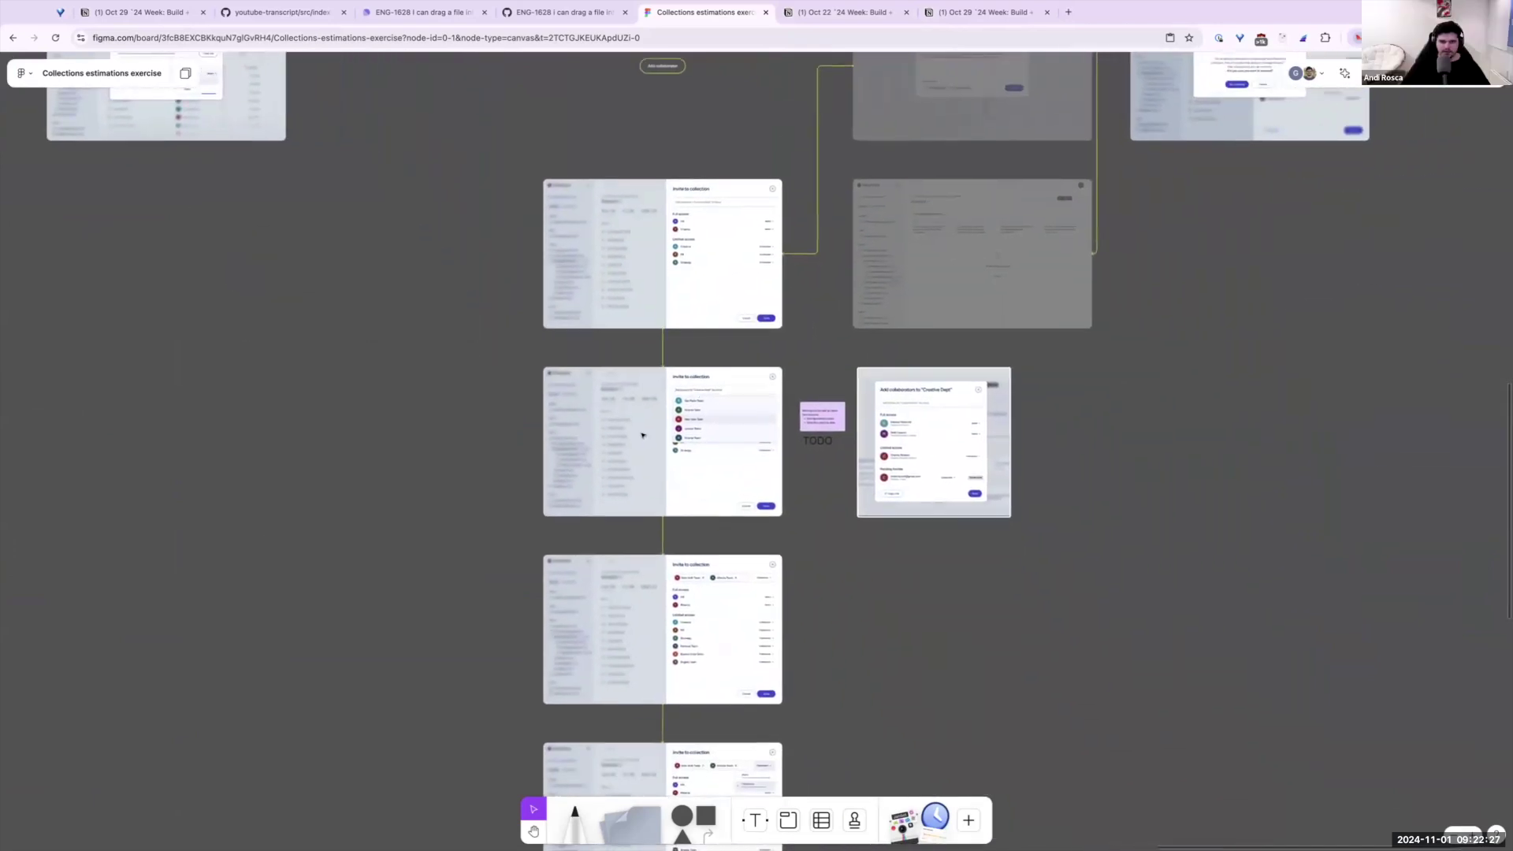
pyautogui.scroll(5, 783, 434)
pyautogui.scroll(2, 783, 433)
pyautogui.hscroll(10, 709, 473)
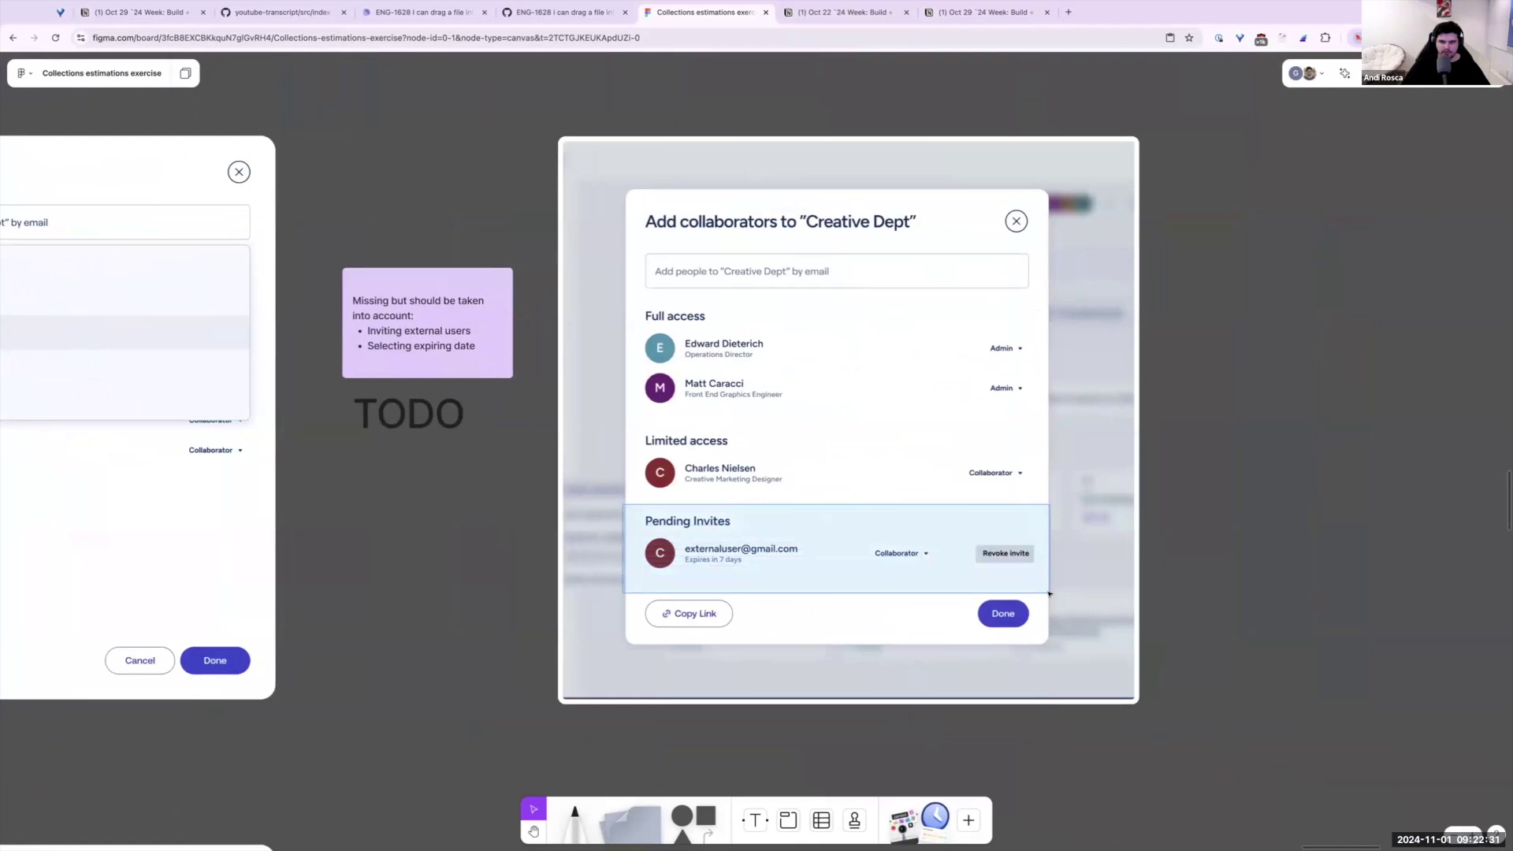
pyautogui.hscroll(-2, 677, 363)
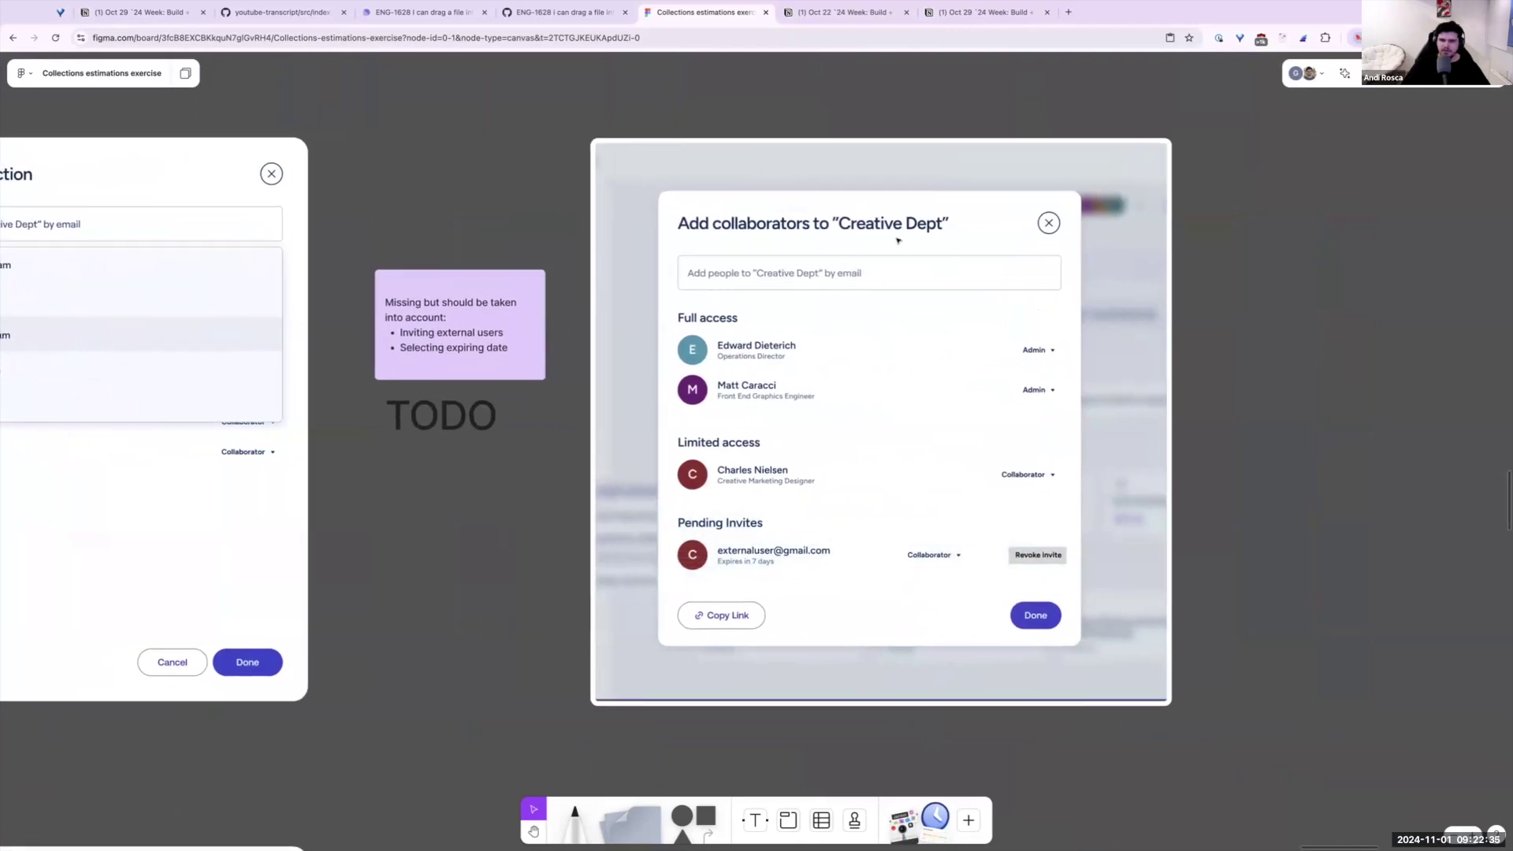
# Point out the Full access and Pending Invites areas and the invite expiry text in the Add collaborators to "Creative Dept" mockup
pyautogui.moveTo(676, 308); pyautogui.dragTo(1113, 423)
pyautogui.moveTo(677, 514); pyautogui.dragTo(1075, 584)
pyautogui.hscroll(-2, 772, 471)
pyautogui.moveTo(711, 482); pyautogui.dragTo(1130, 562)
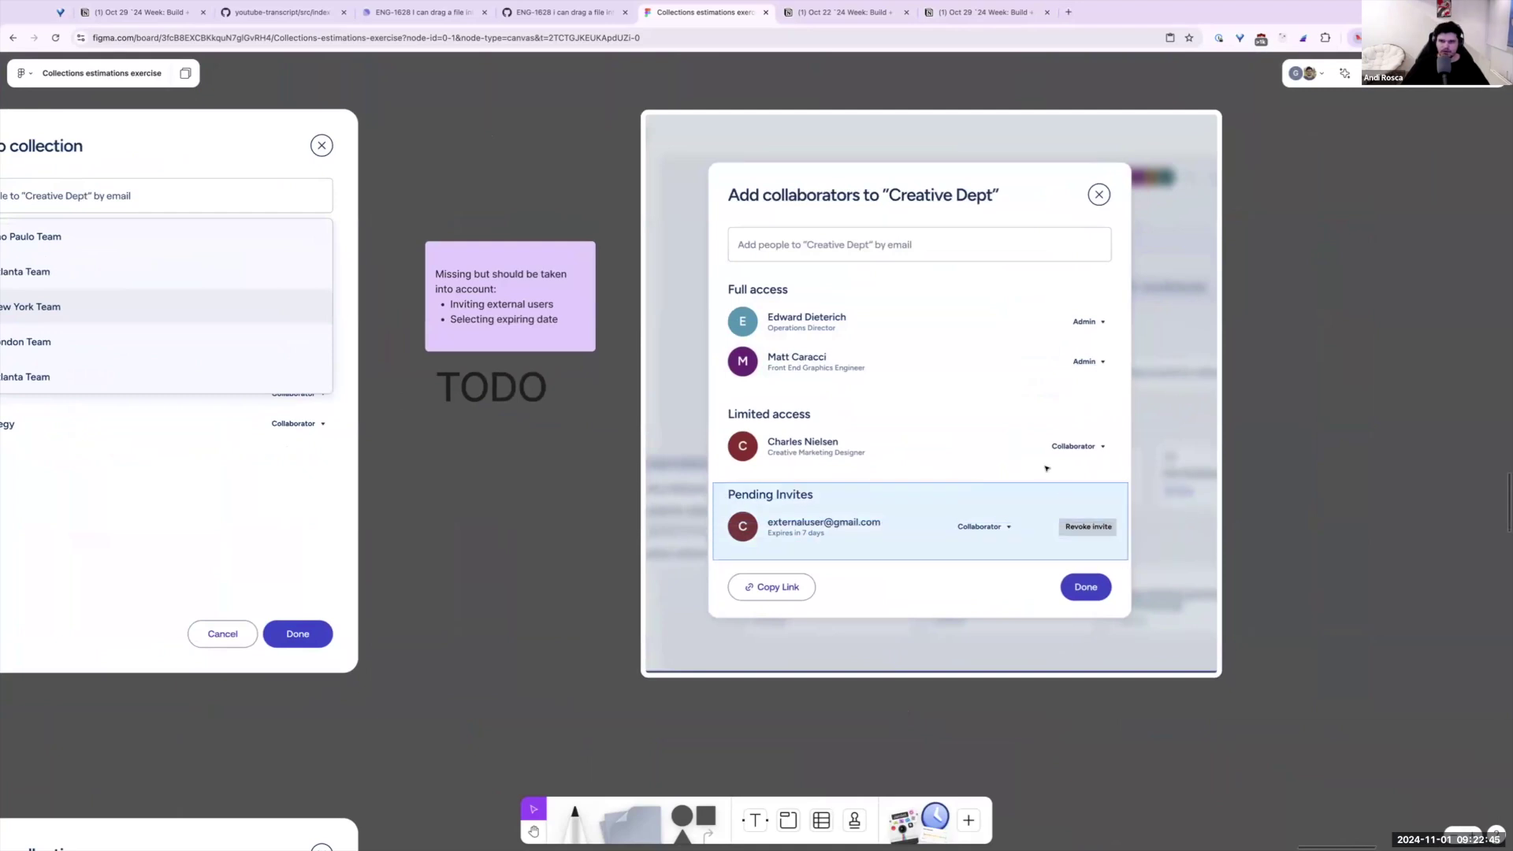
pyautogui.click(1085, 554)
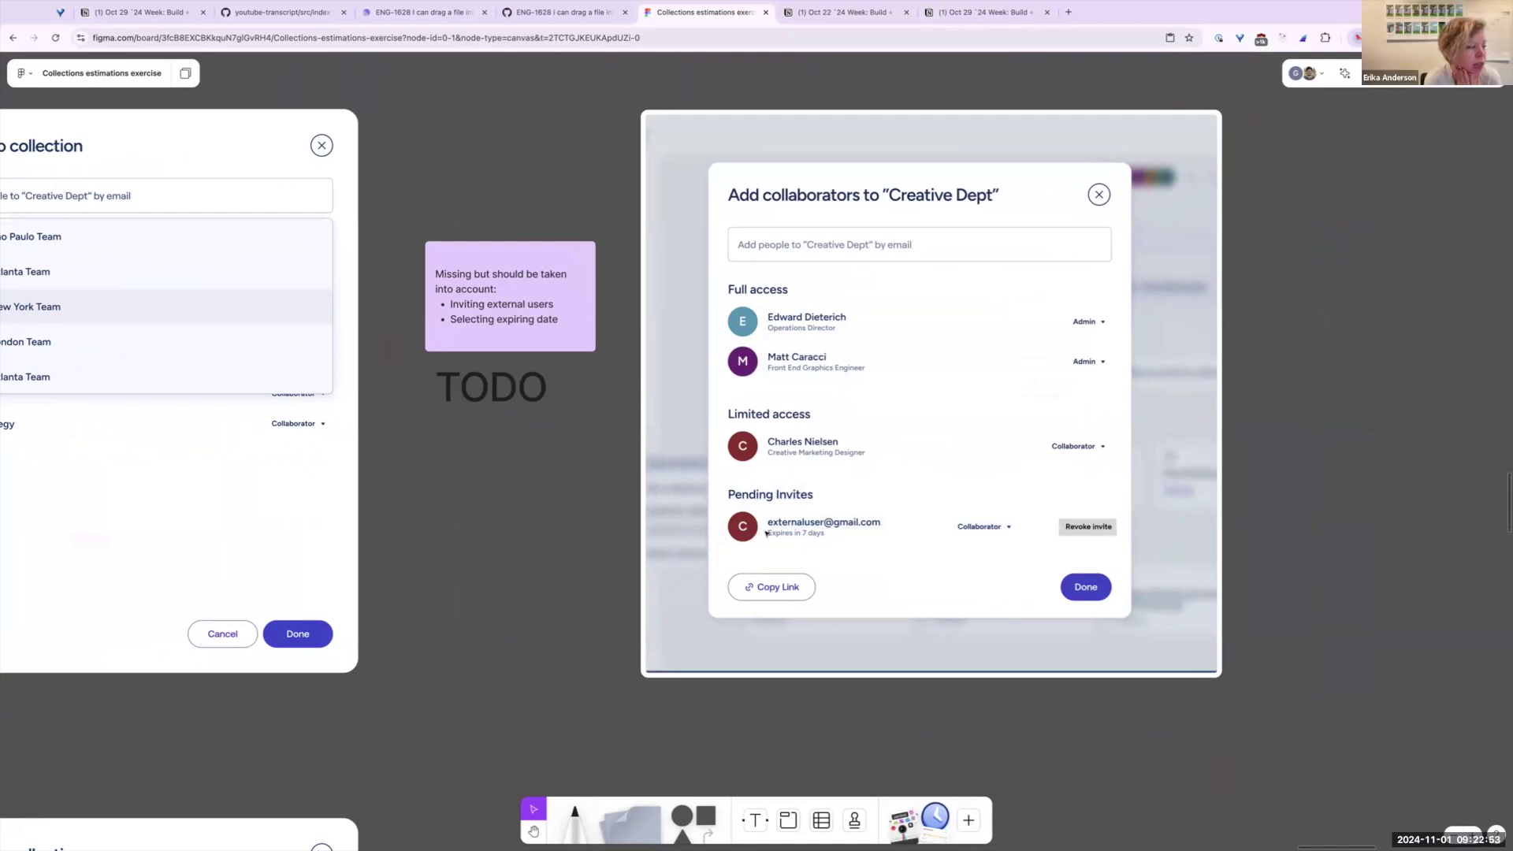
pyautogui.moveTo(848, 542); pyautogui.dragTo(766, 528)
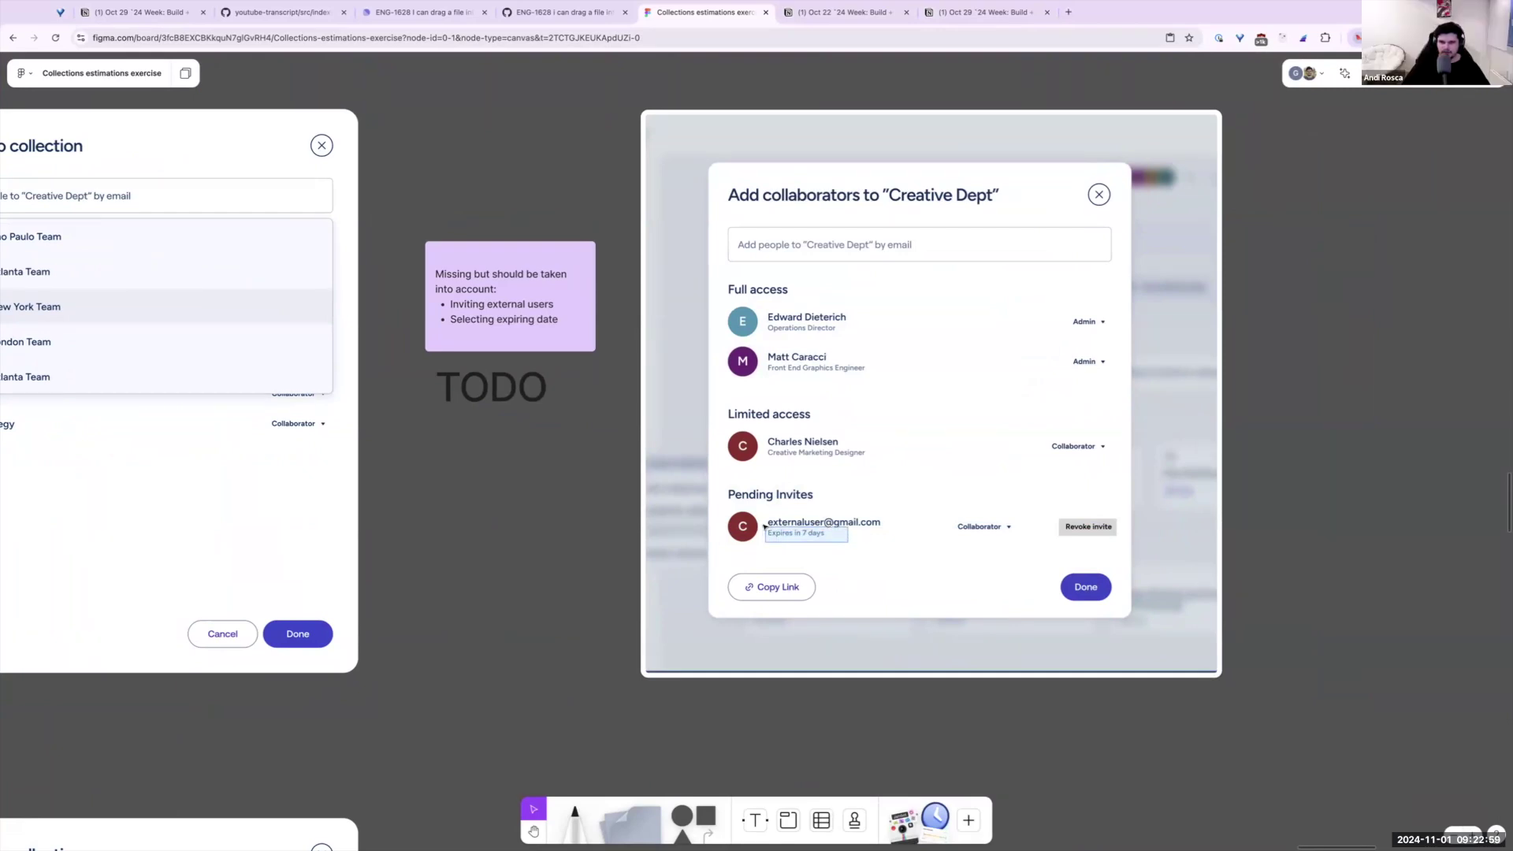
pyautogui.moveTo(766, 528); pyautogui.dragTo(765, 528)
pyautogui.scroll(2, 814, 392)
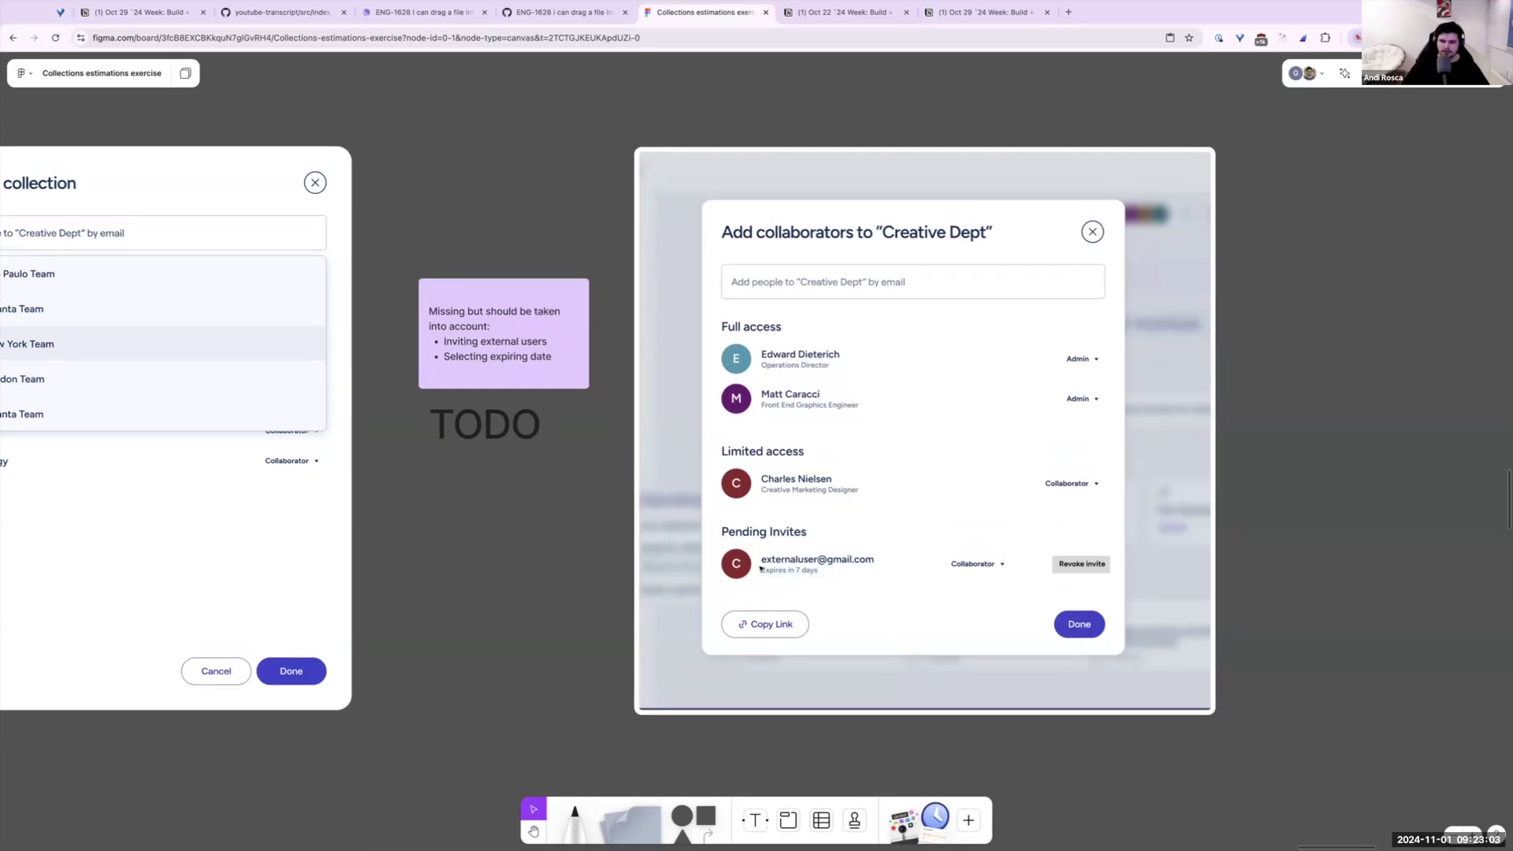
pyautogui.hscroll(-5, 751, 543)
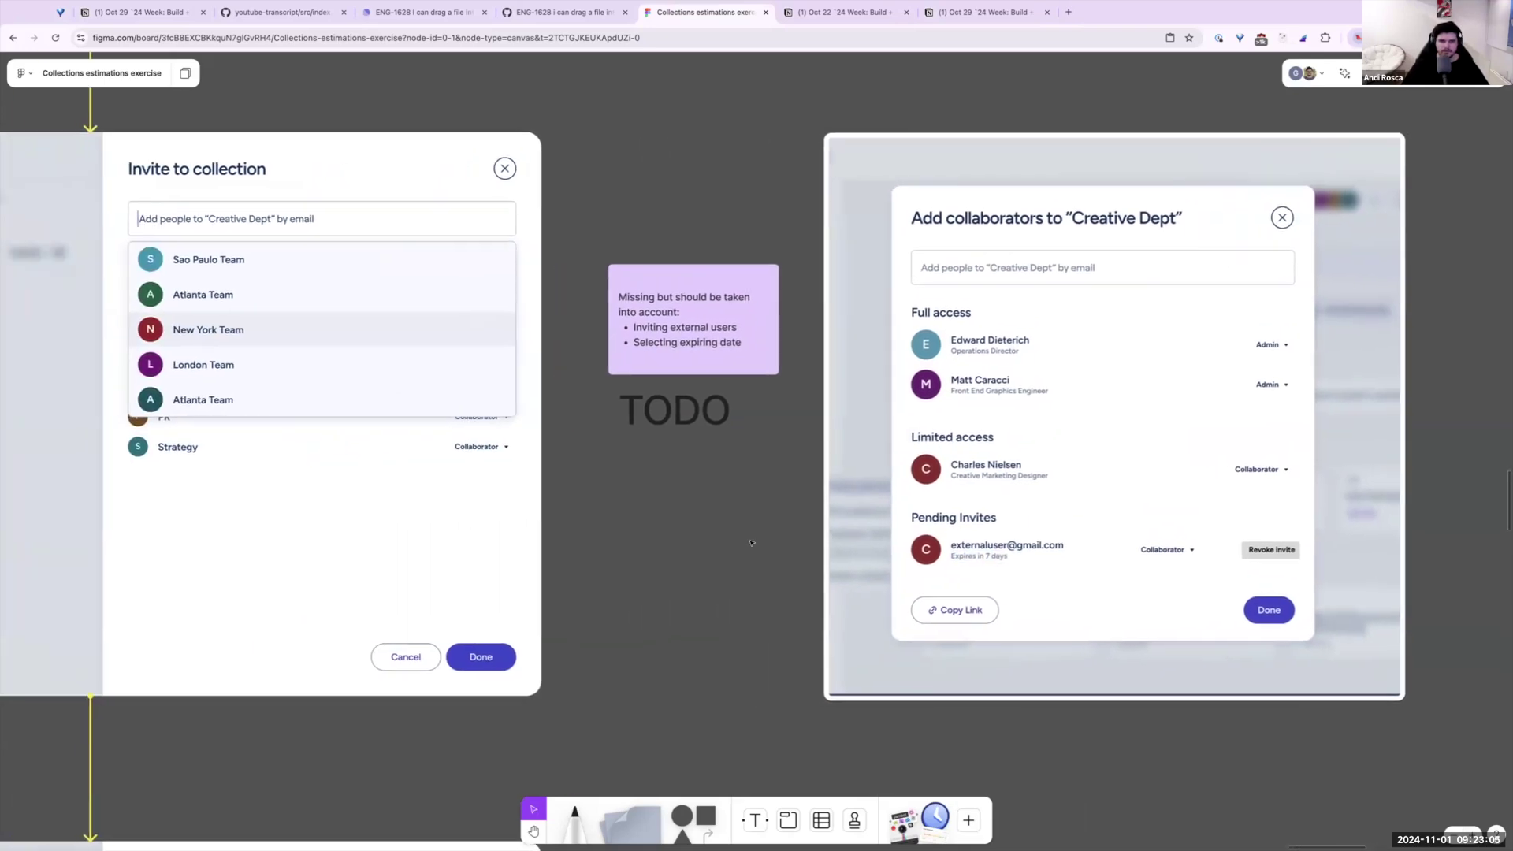
# Review the chain of Invite to collection mockups, from the team suggestion list to the Admin and Collaborator role menu
pyautogui.scroll(-5, 752, 533)
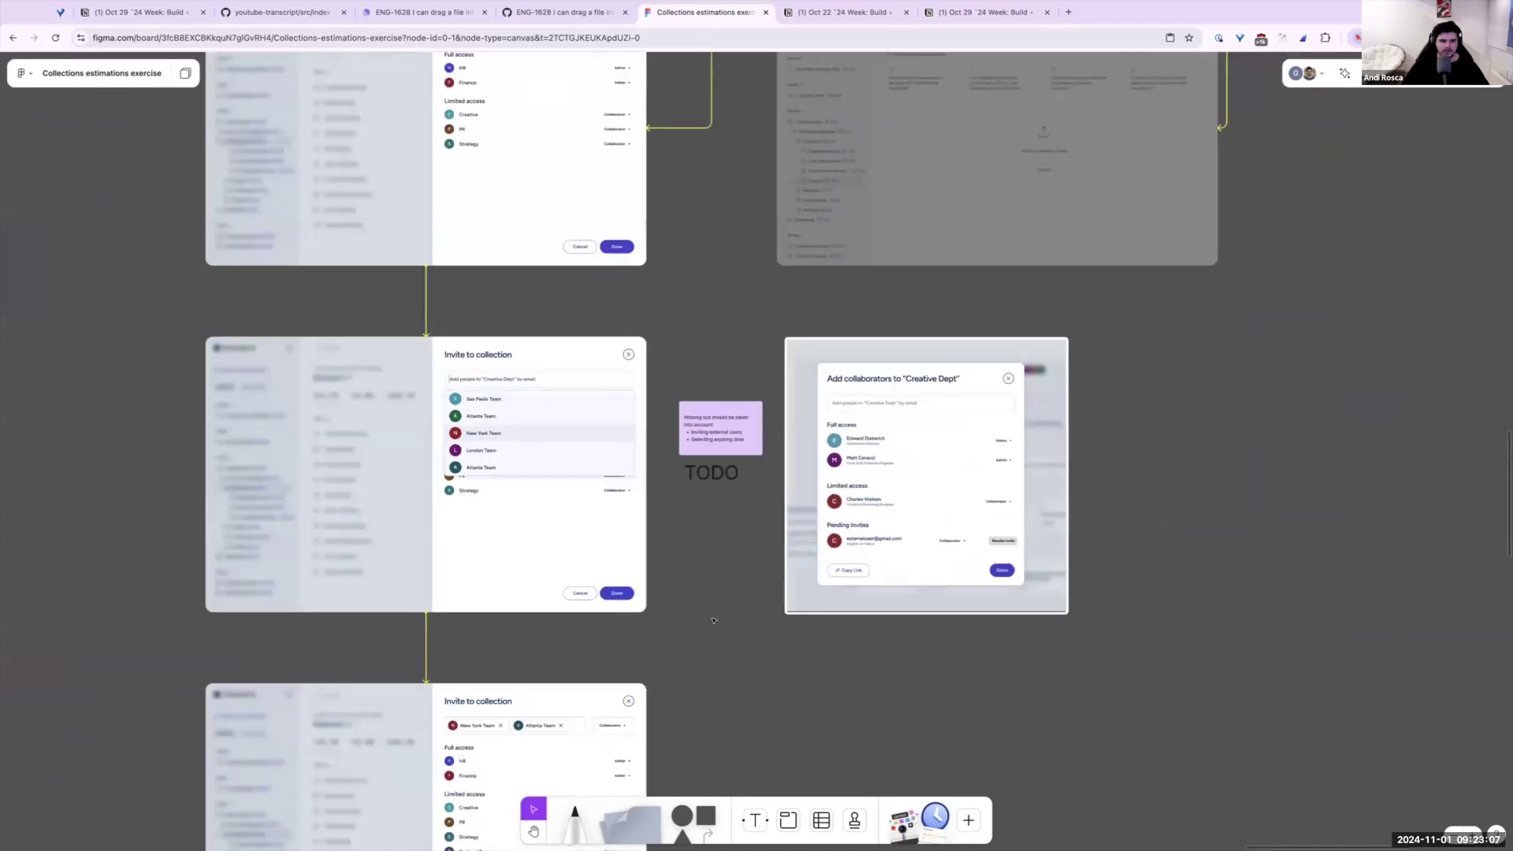
pyautogui.scroll(3, 858, 381)
pyautogui.scroll(-3, 965, 388)
pyautogui.scroll(-3, 867, 472)
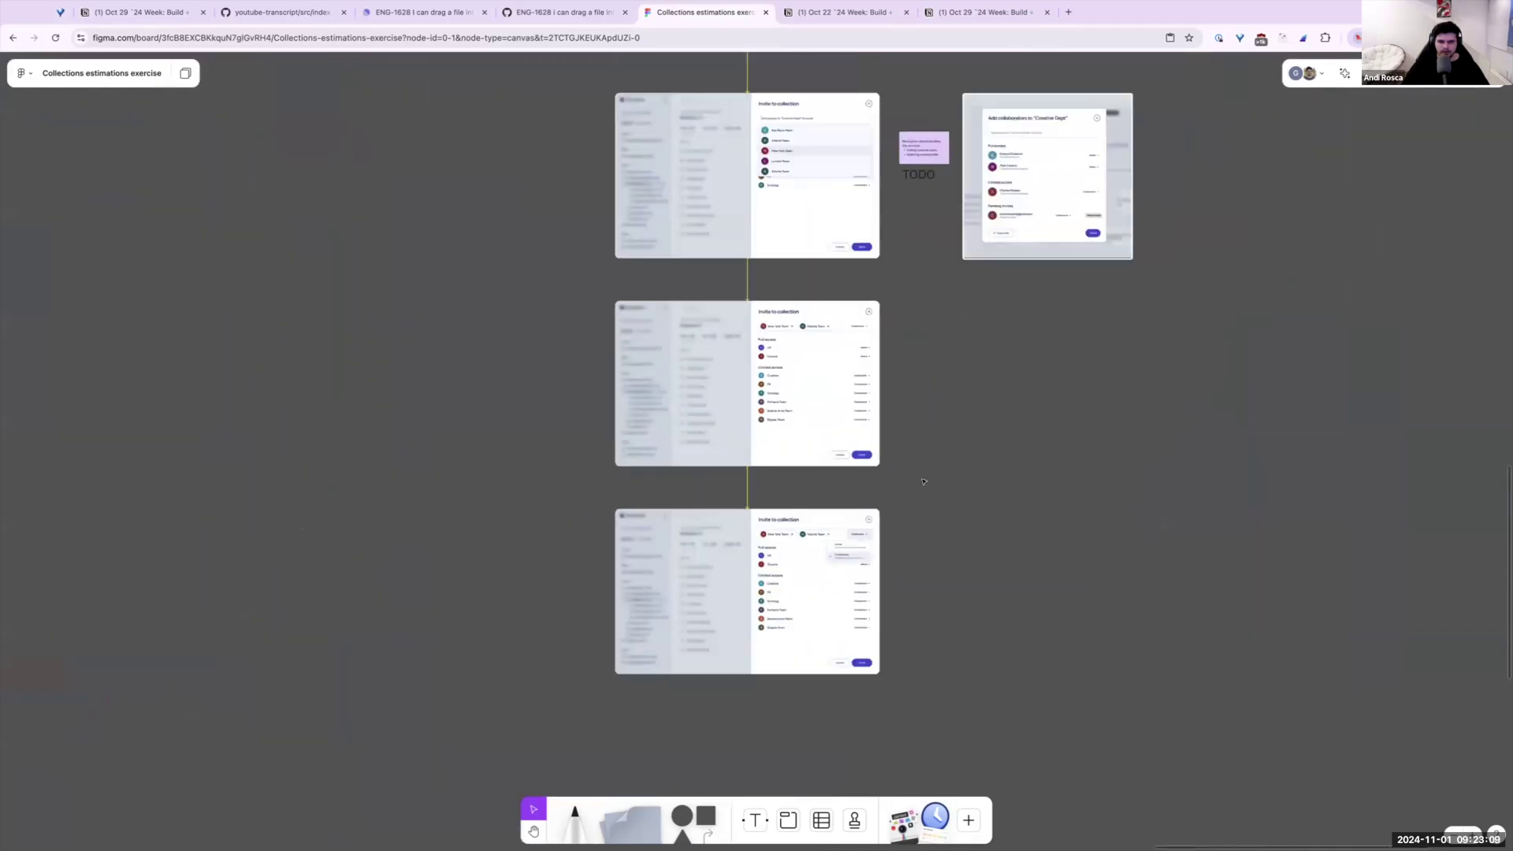
pyautogui.scroll(5, 848, 536)
pyautogui.scroll(-6, 856, 358)
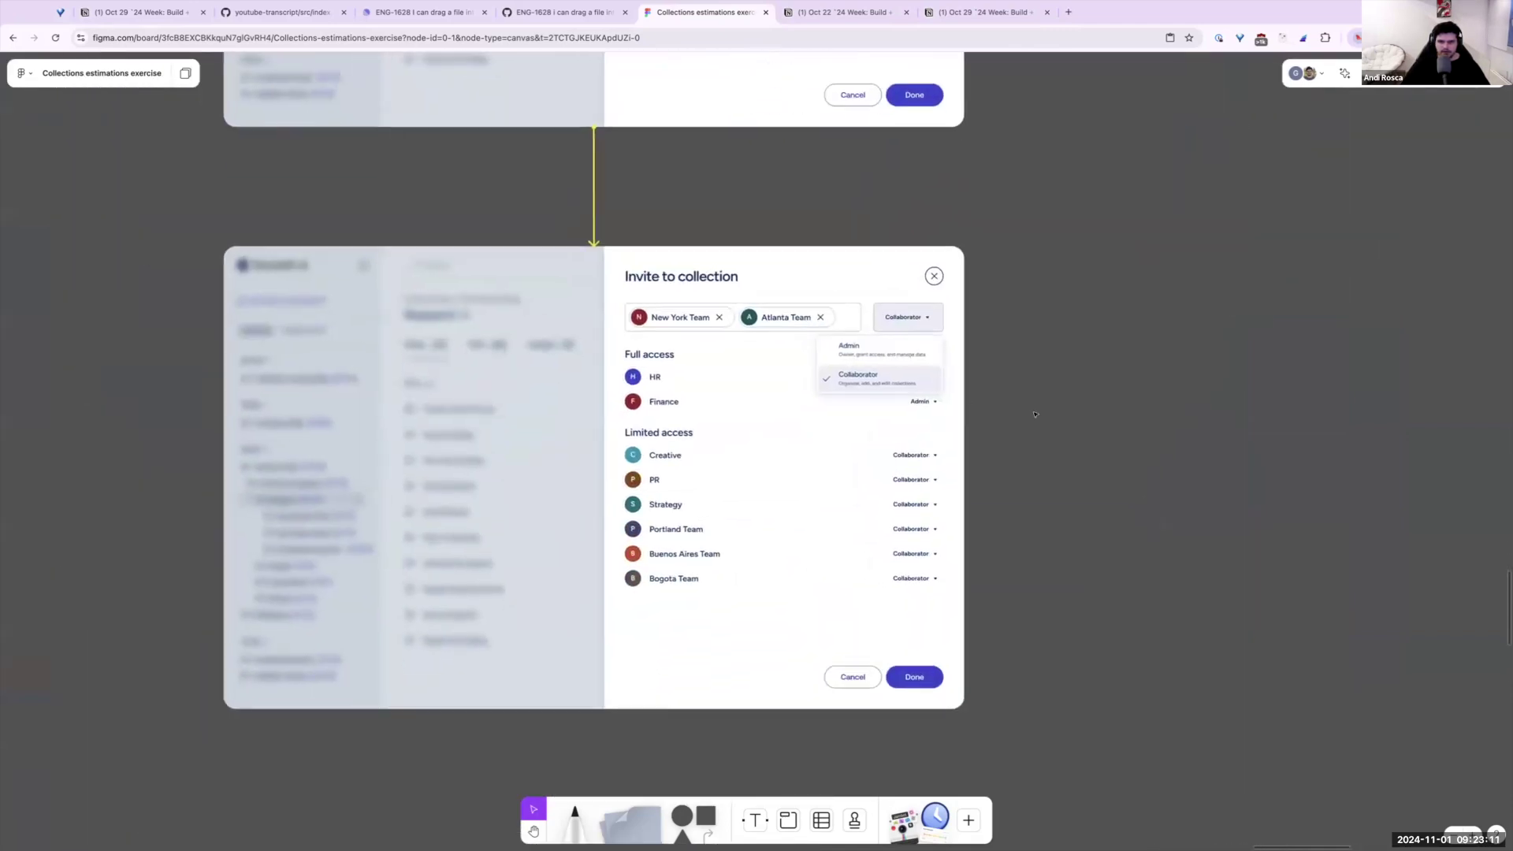
pyautogui.scroll(8, 618, 533)
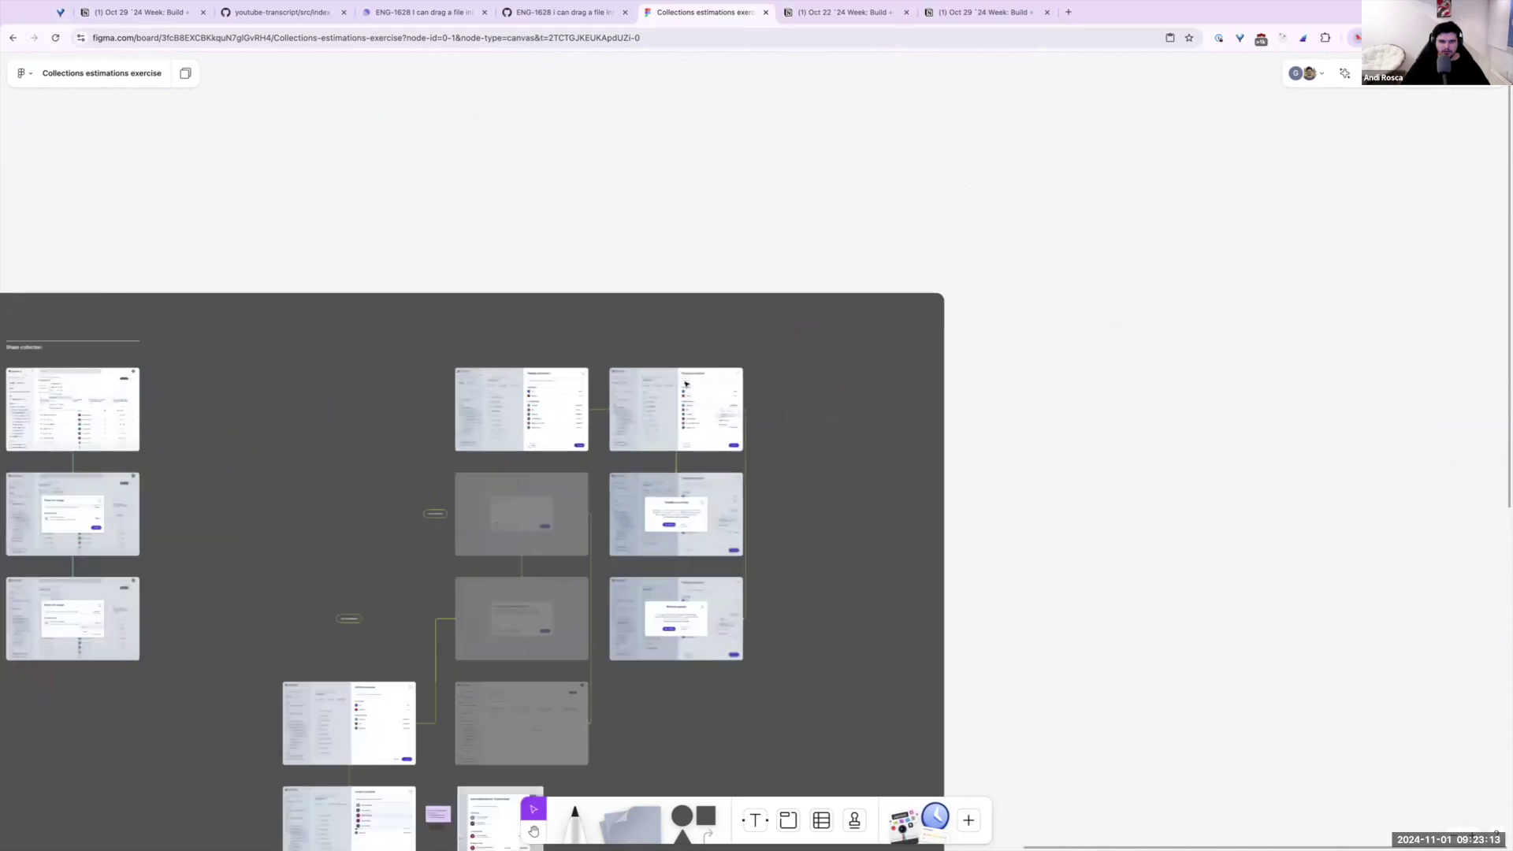
# Examine the Manage permissions mockup with its open role menu, focusing on the Transfer ownership option for the Creative team
pyautogui.scroll(-5, 719, 505)
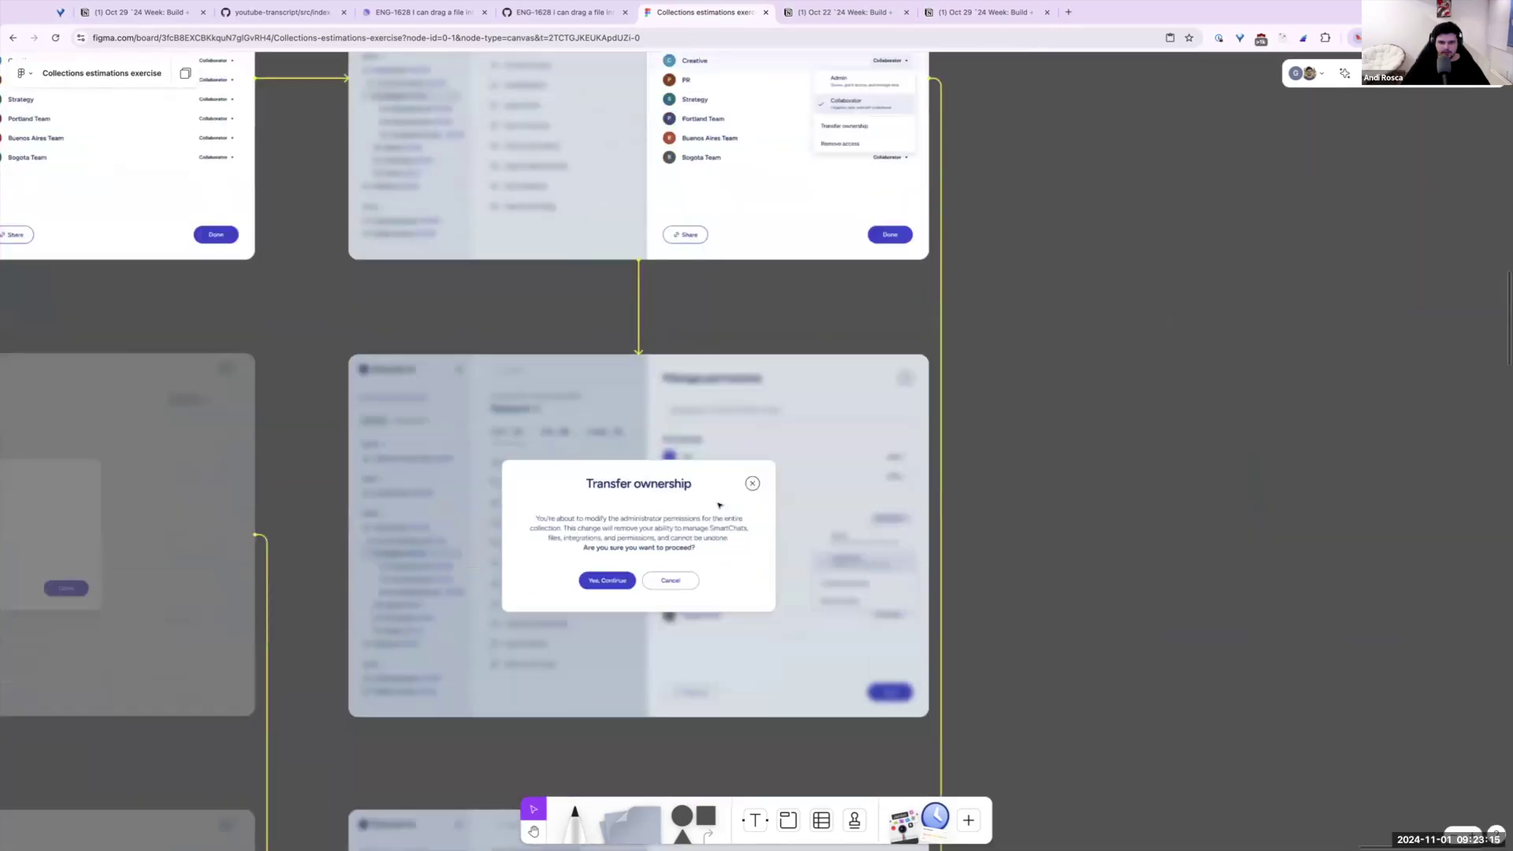
pyautogui.scroll(3, 719, 501)
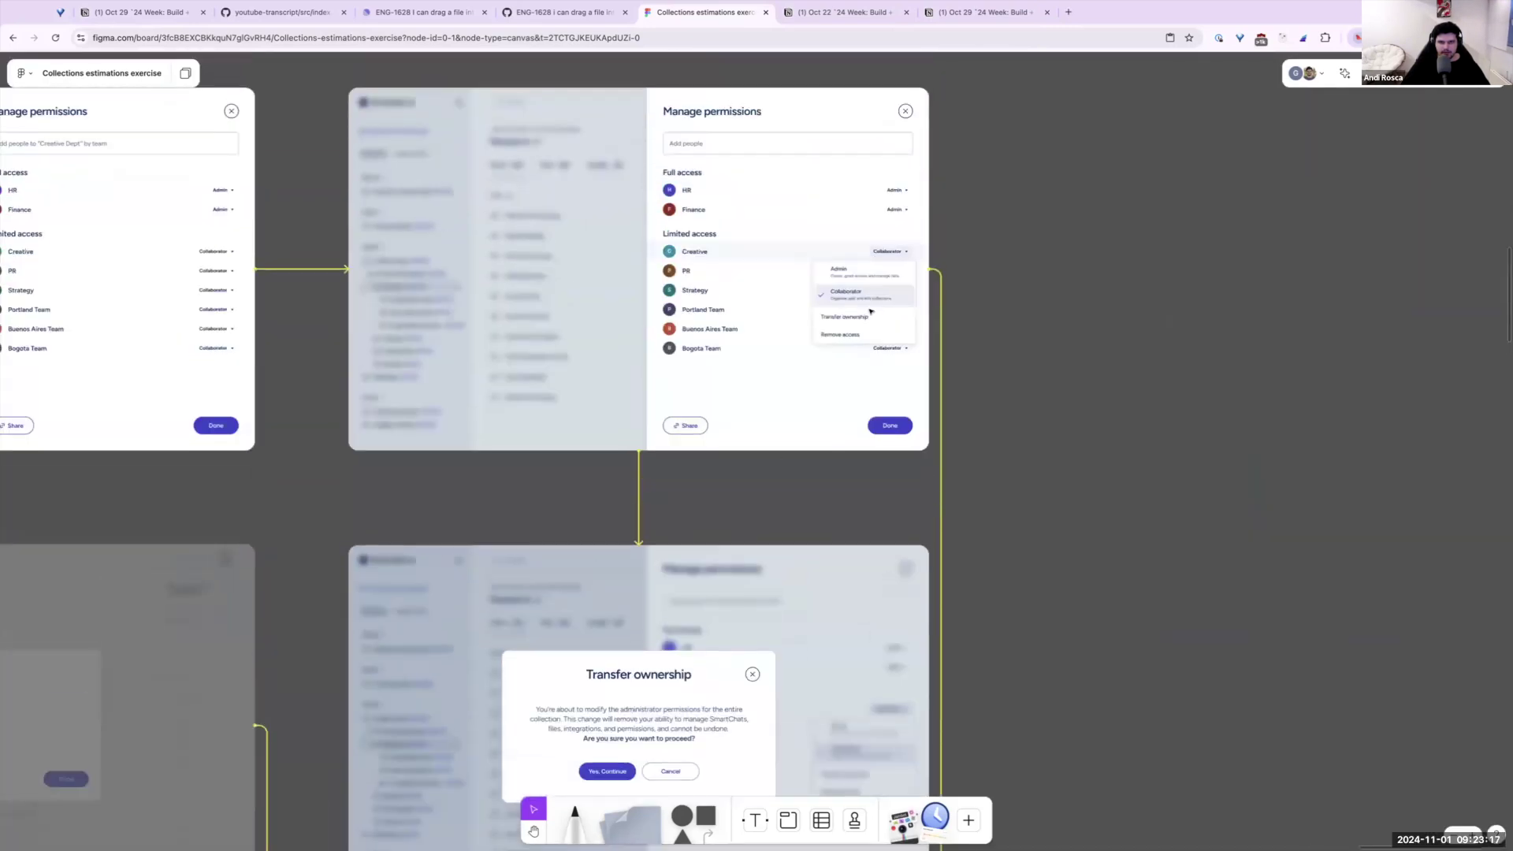
pyautogui.scroll(2, 871, 311)
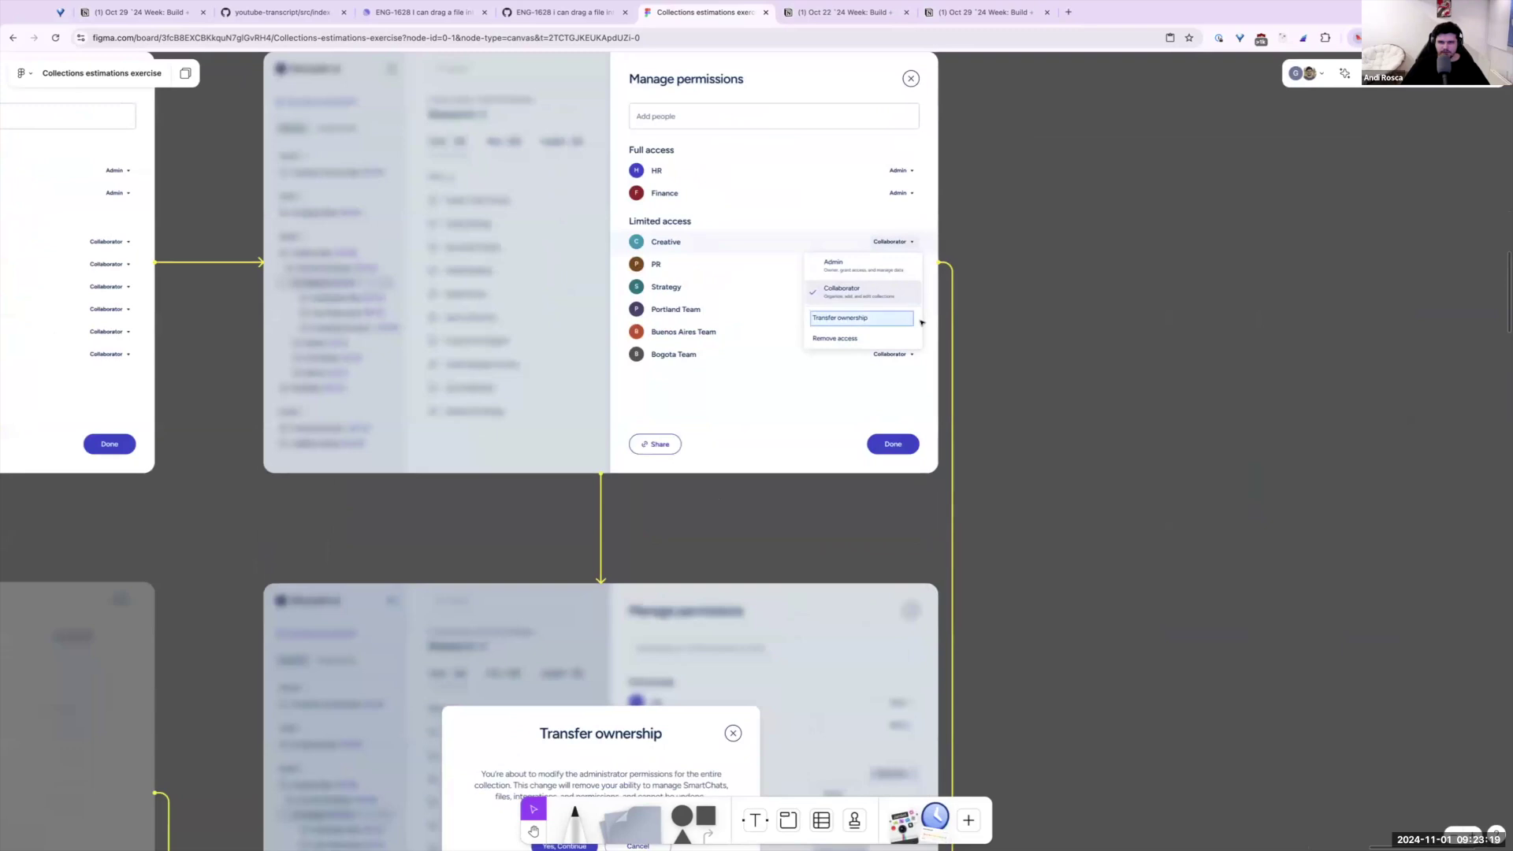
pyautogui.scroll(4, 810, 293)
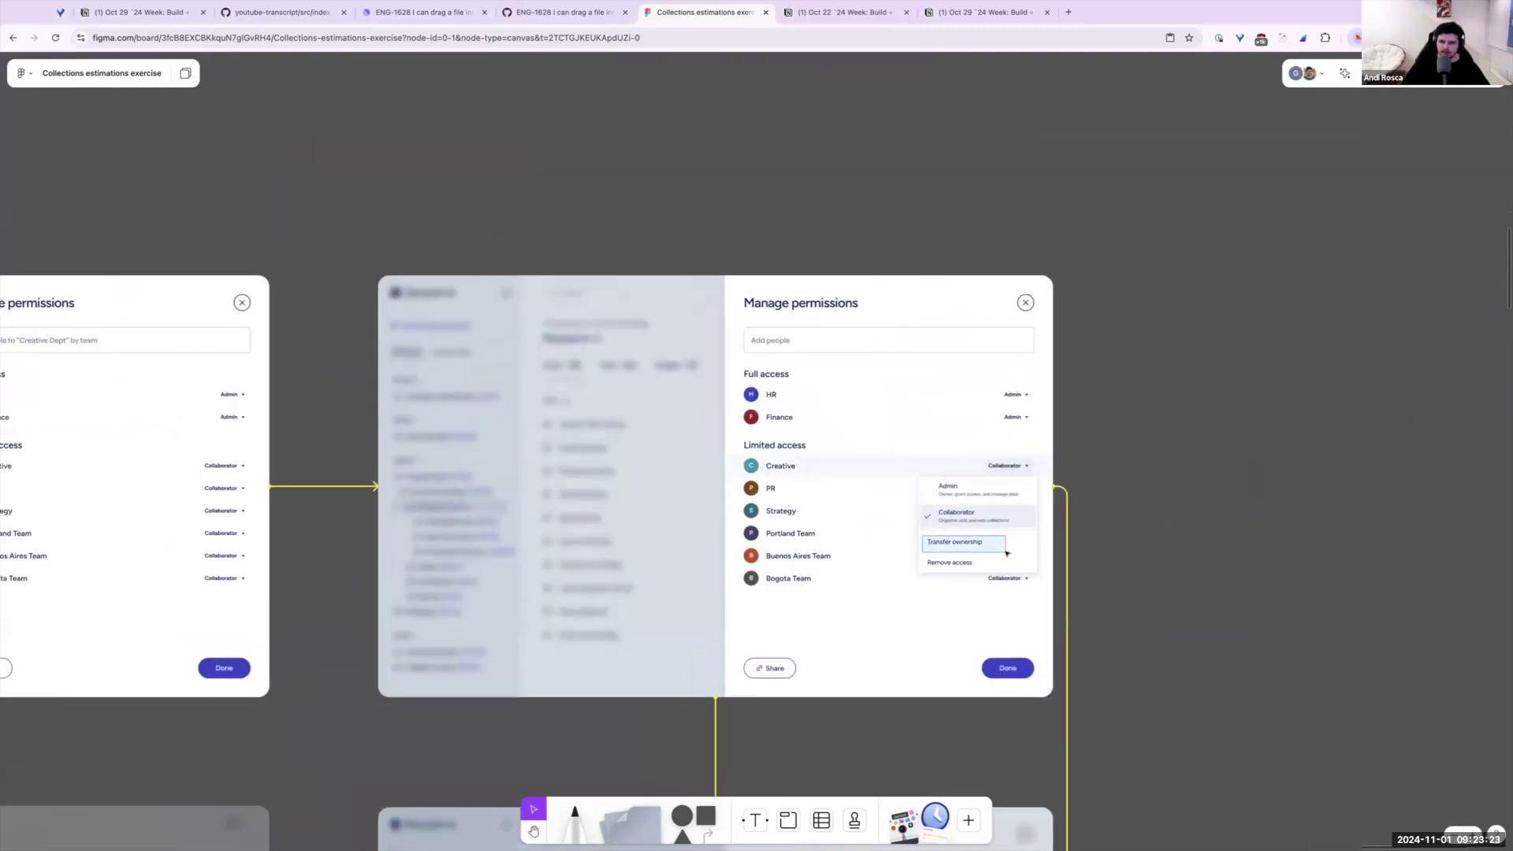
pyautogui.scroll(4, 1016, 544)
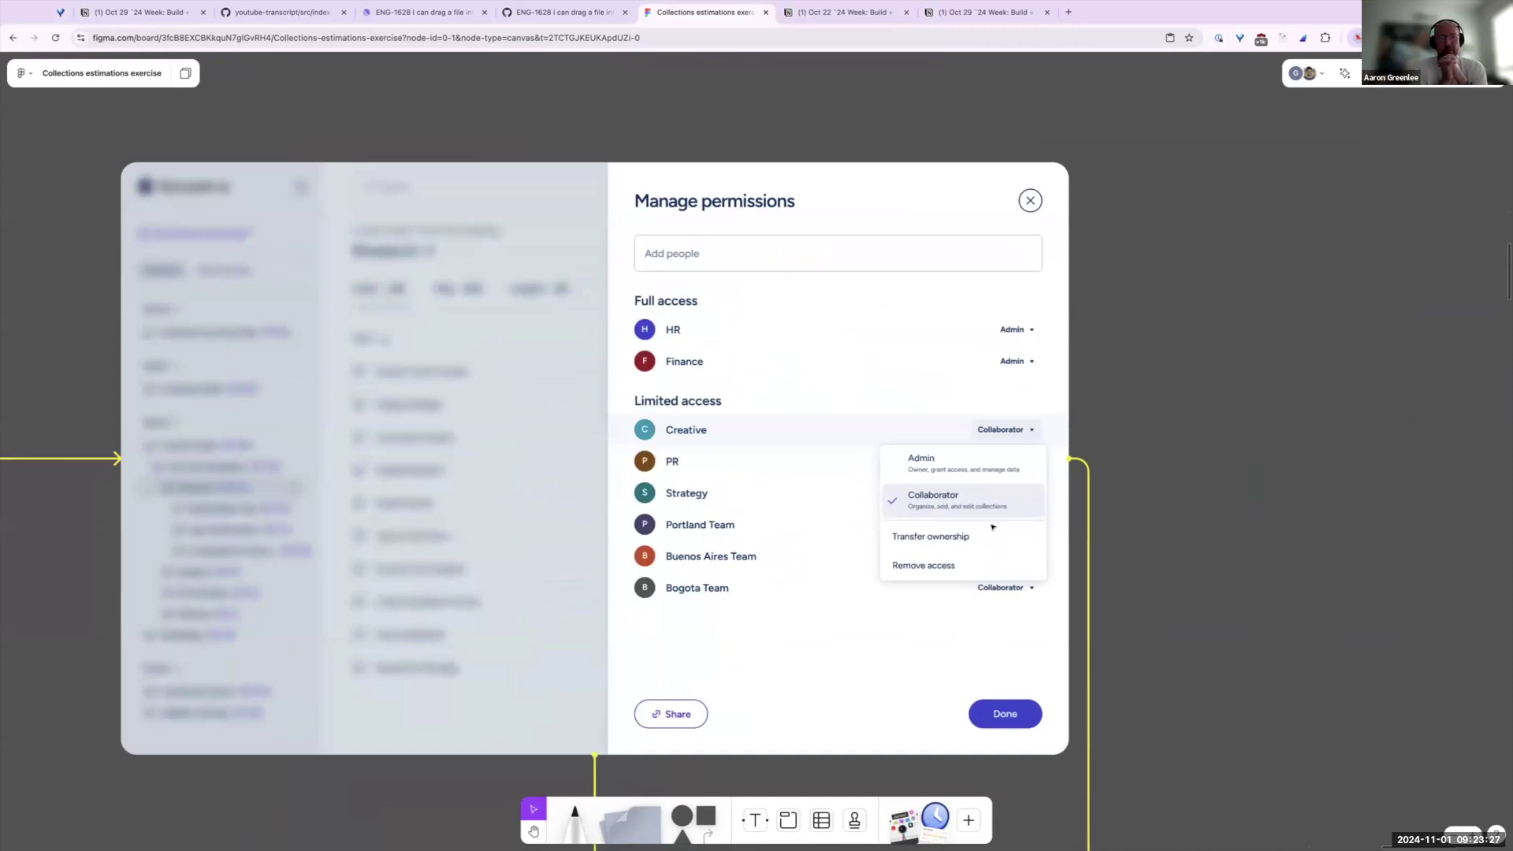
# Place a clock stamp on the Transfer ownership option in the Manage permissions mockup and adjust its position slightly
pyautogui.click(936, 818)
pyautogui.click(935, 530)
pyautogui.moveTo(751, 451); pyautogui.dragTo(988, 538)
pyautogui.click(1140, 499)
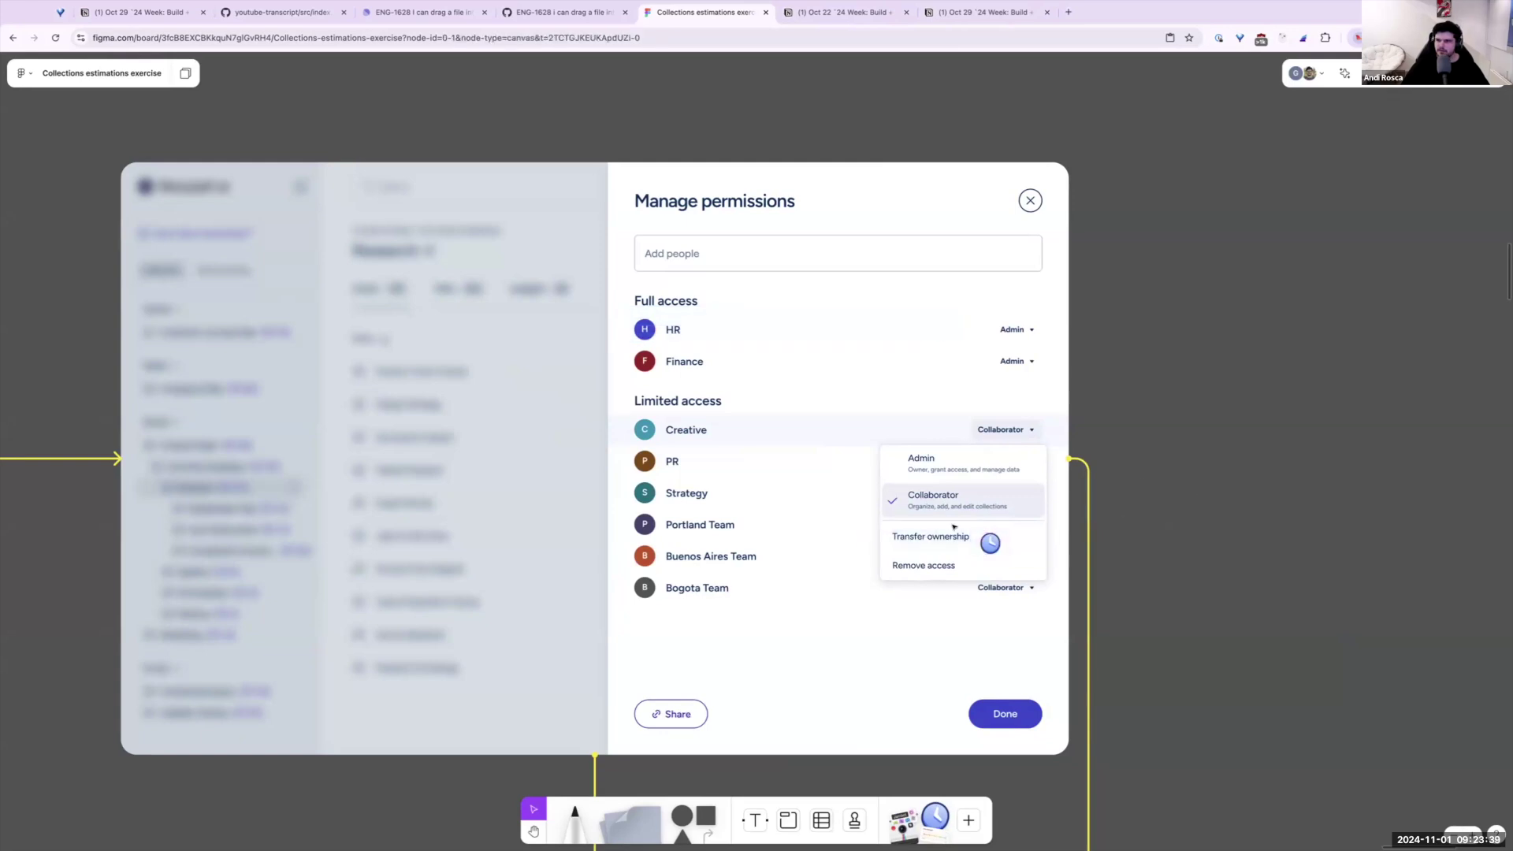
pyautogui.click(903, 575)
pyautogui.scroll(-3, 937, 552)
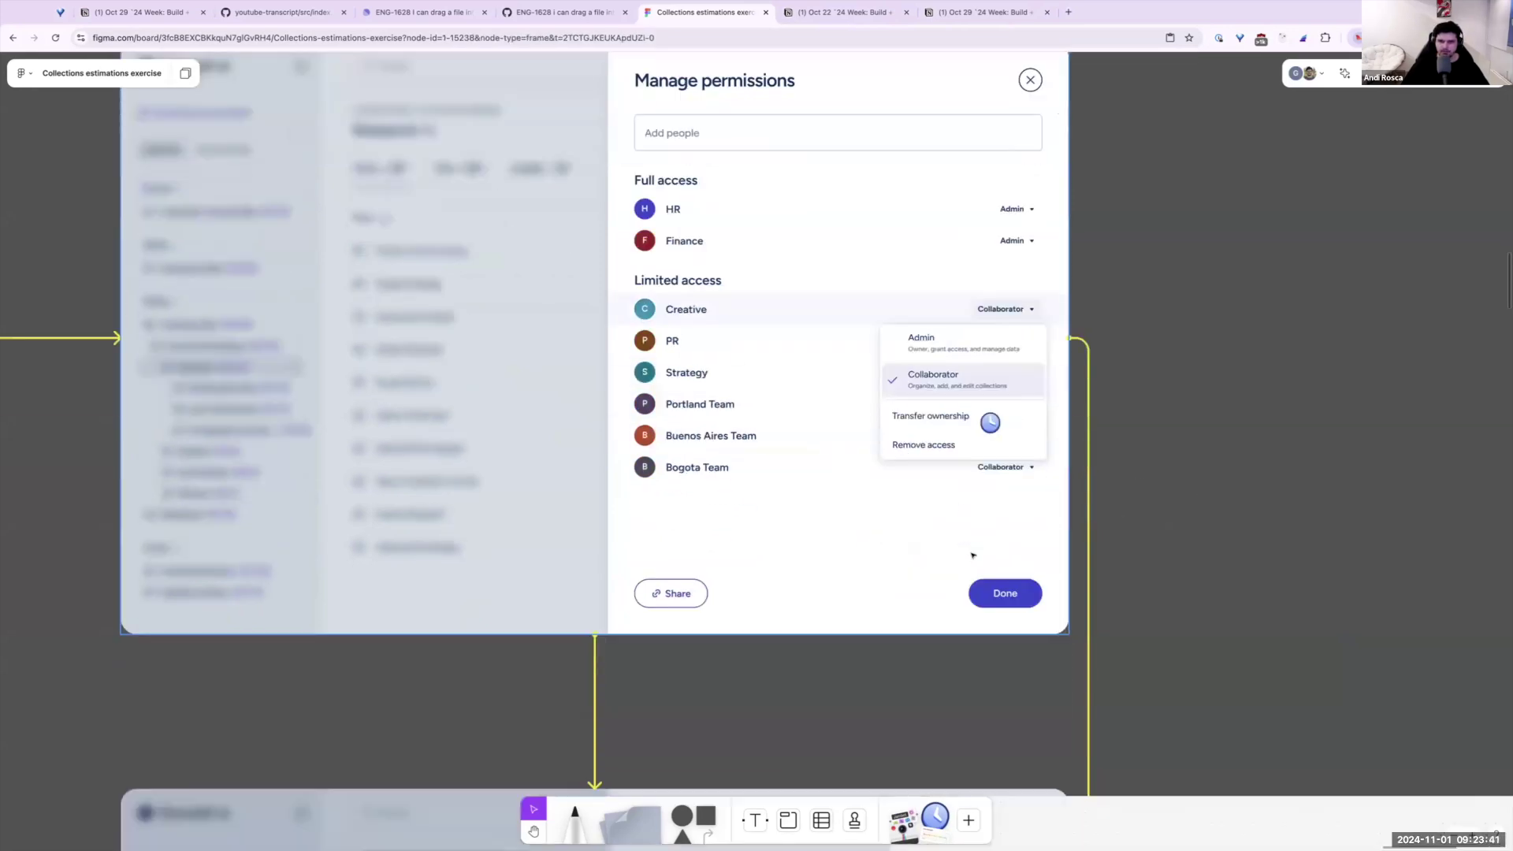
pyautogui.moveTo(984, 424); pyautogui.dragTo(963, 412)
pyautogui.click(1121, 544)
# Review the Transfer ownership and Remove access confirmation dialogs below the Manage permissions mockup
pyautogui.scroll(-5, 1121, 544)
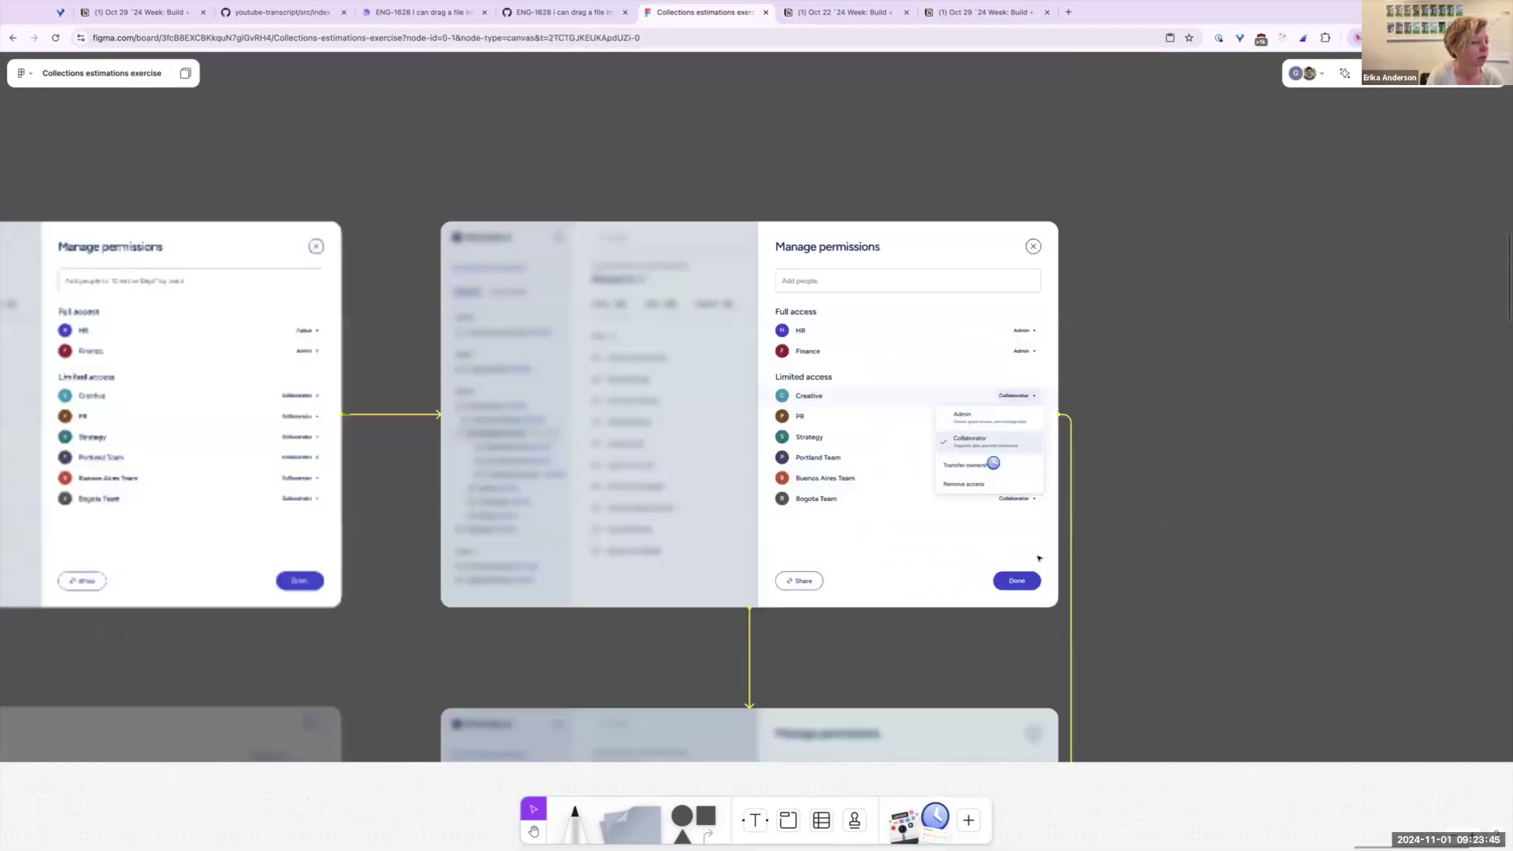
pyautogui.scroll(5, 946, 540)
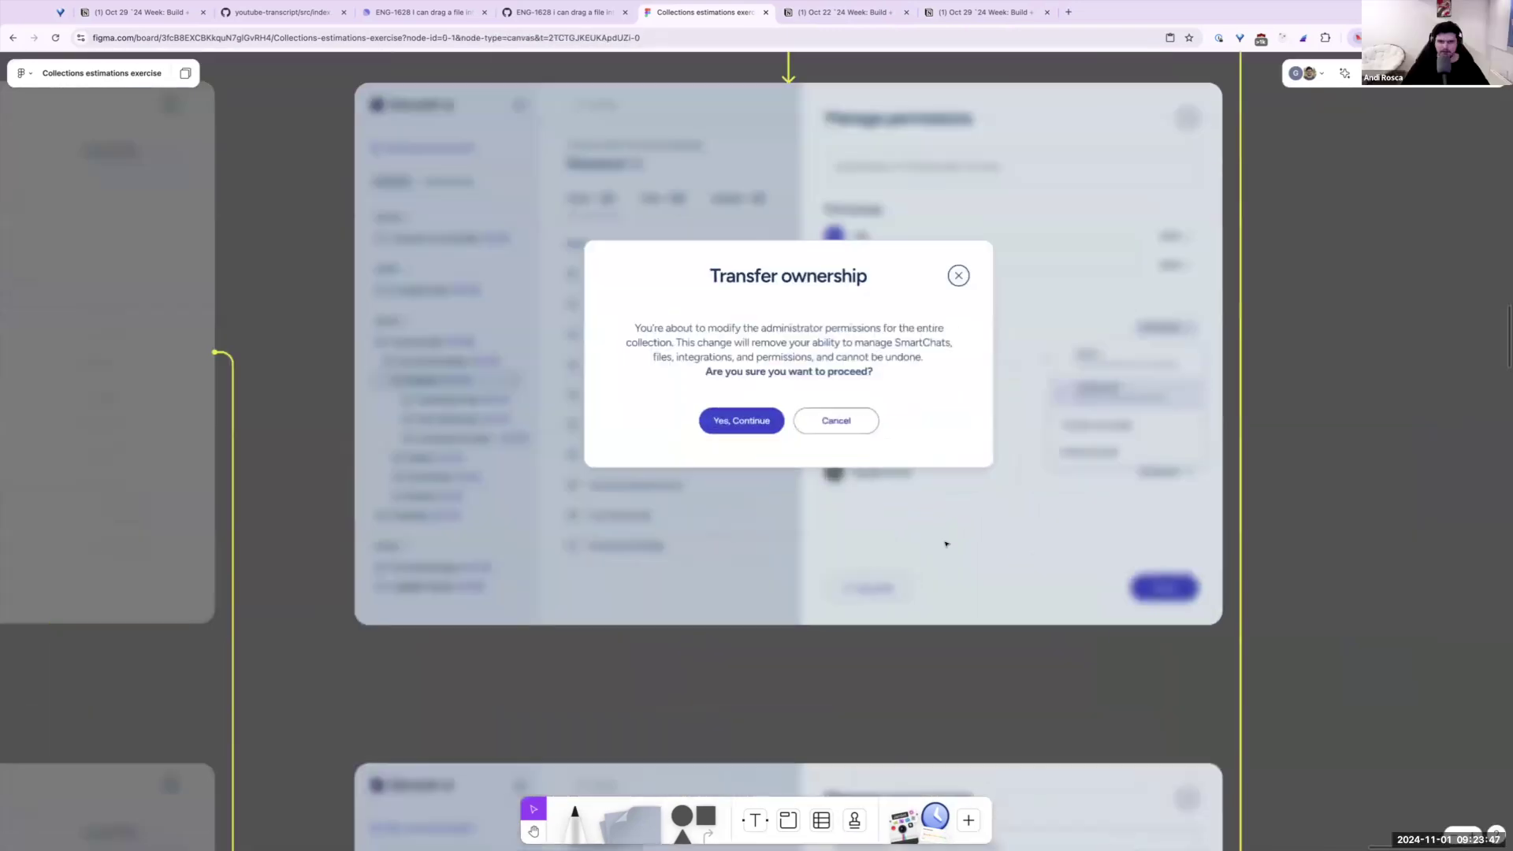
pyautogui.scroll(-3, 946, 541)
pyautogui.scroll(2, 947, 544)
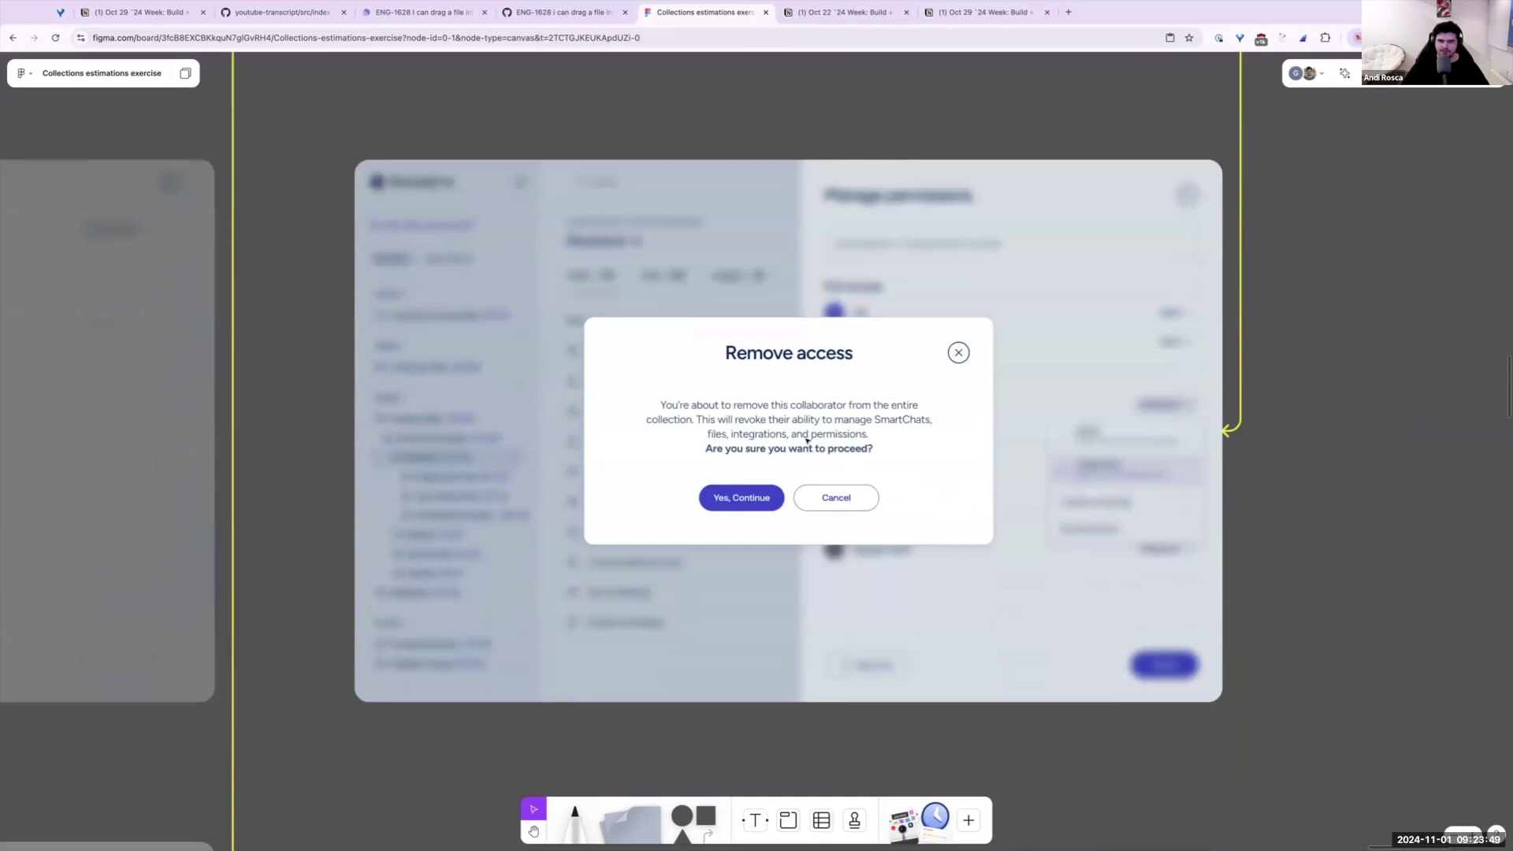
pyautogui.scroll(1, 807, 442)
# Survey the full Collections section and look over the Surveys dialog mockup with its Upload Documents and Add SmartChats options
pyautogui.scroll(-10, 807, 442)
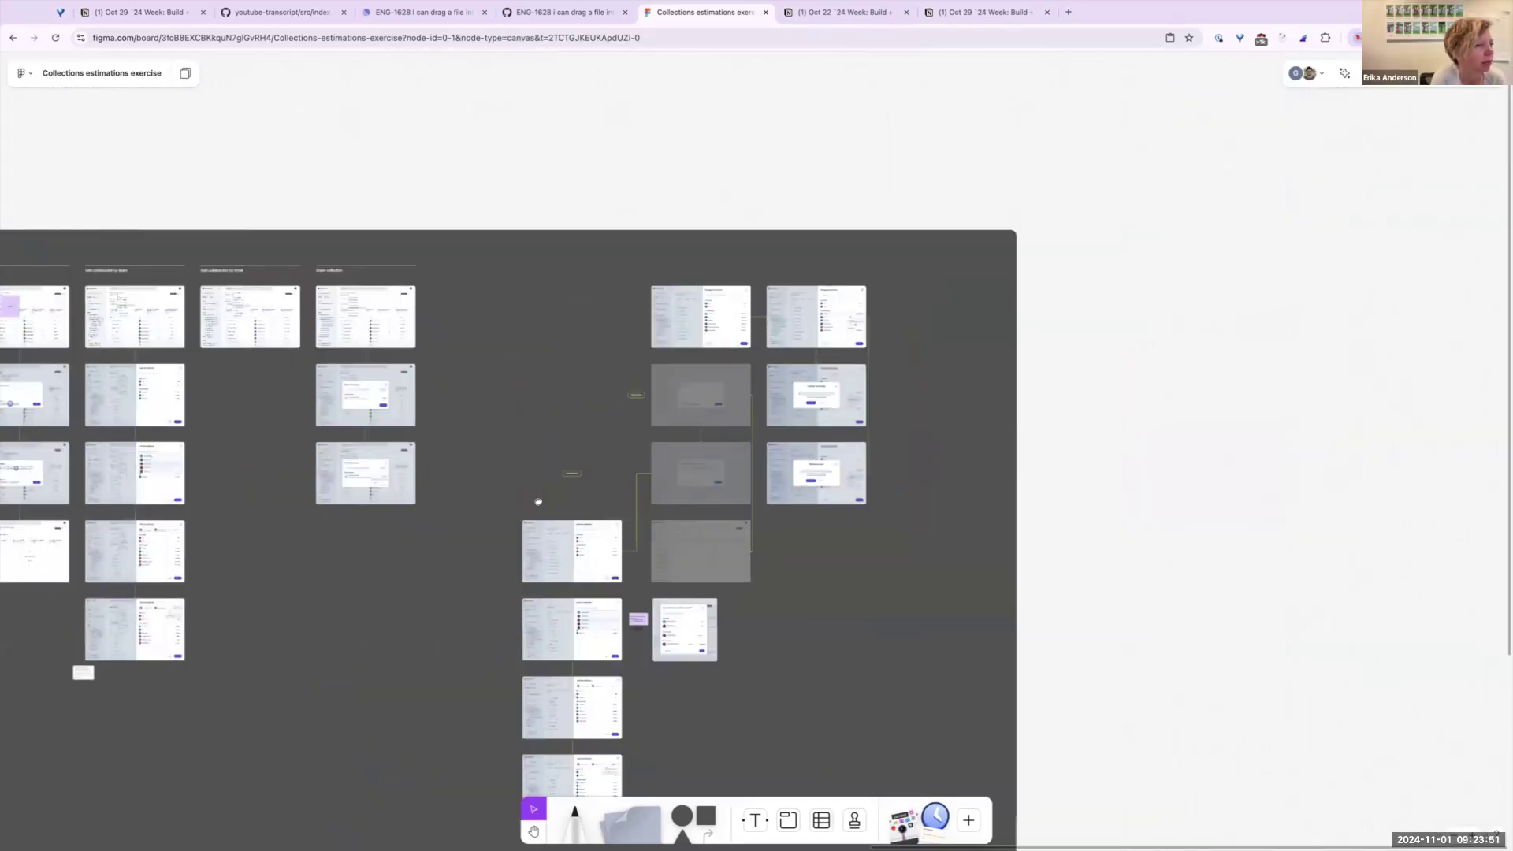
pyautogui.hscroll(-15, 538, 502)
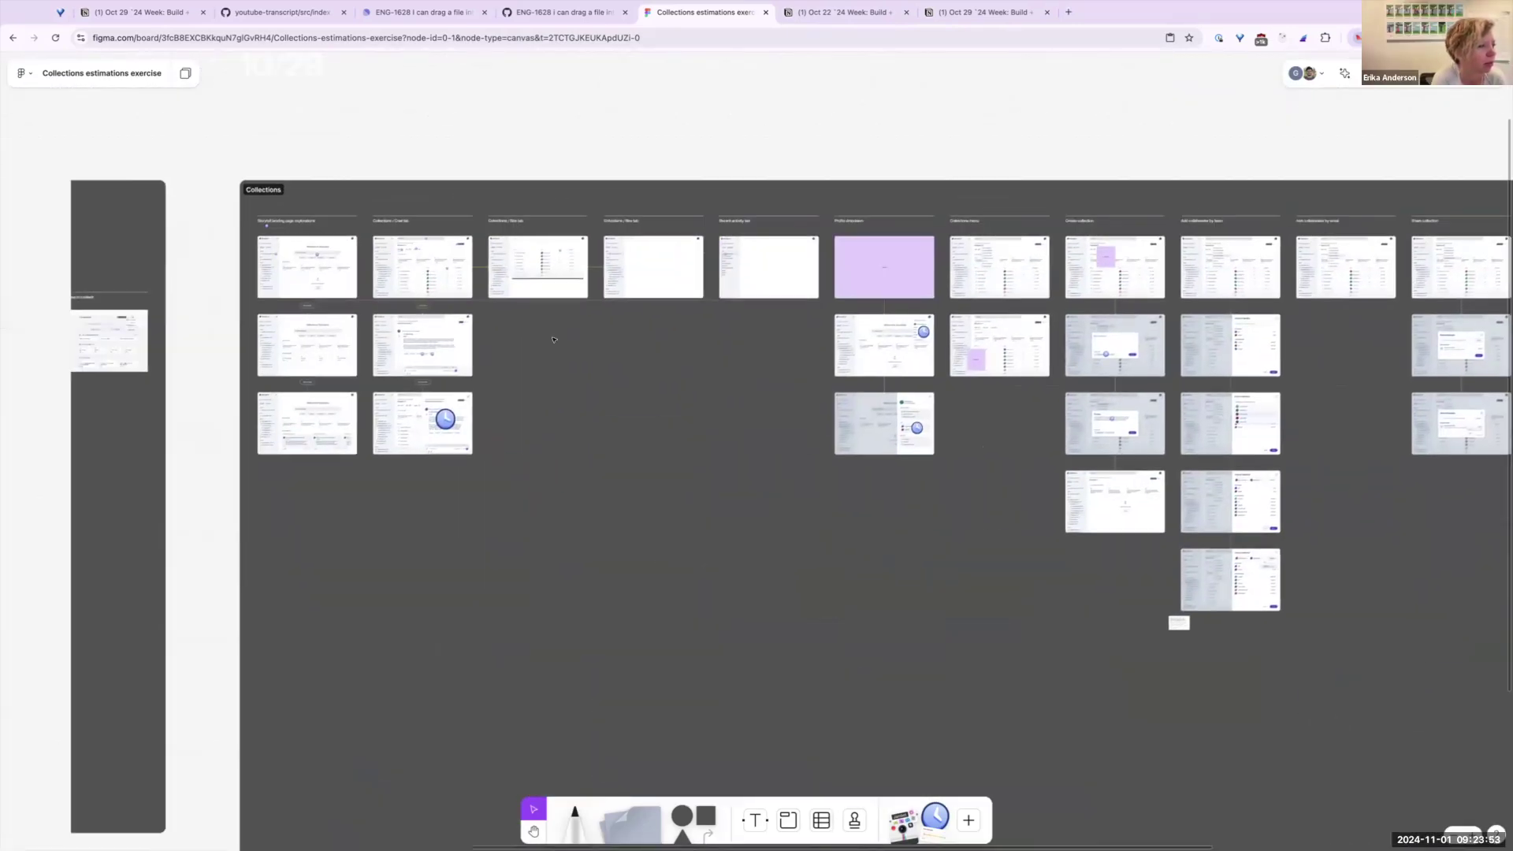
pyautogui.hscroll(3, 554, 340)
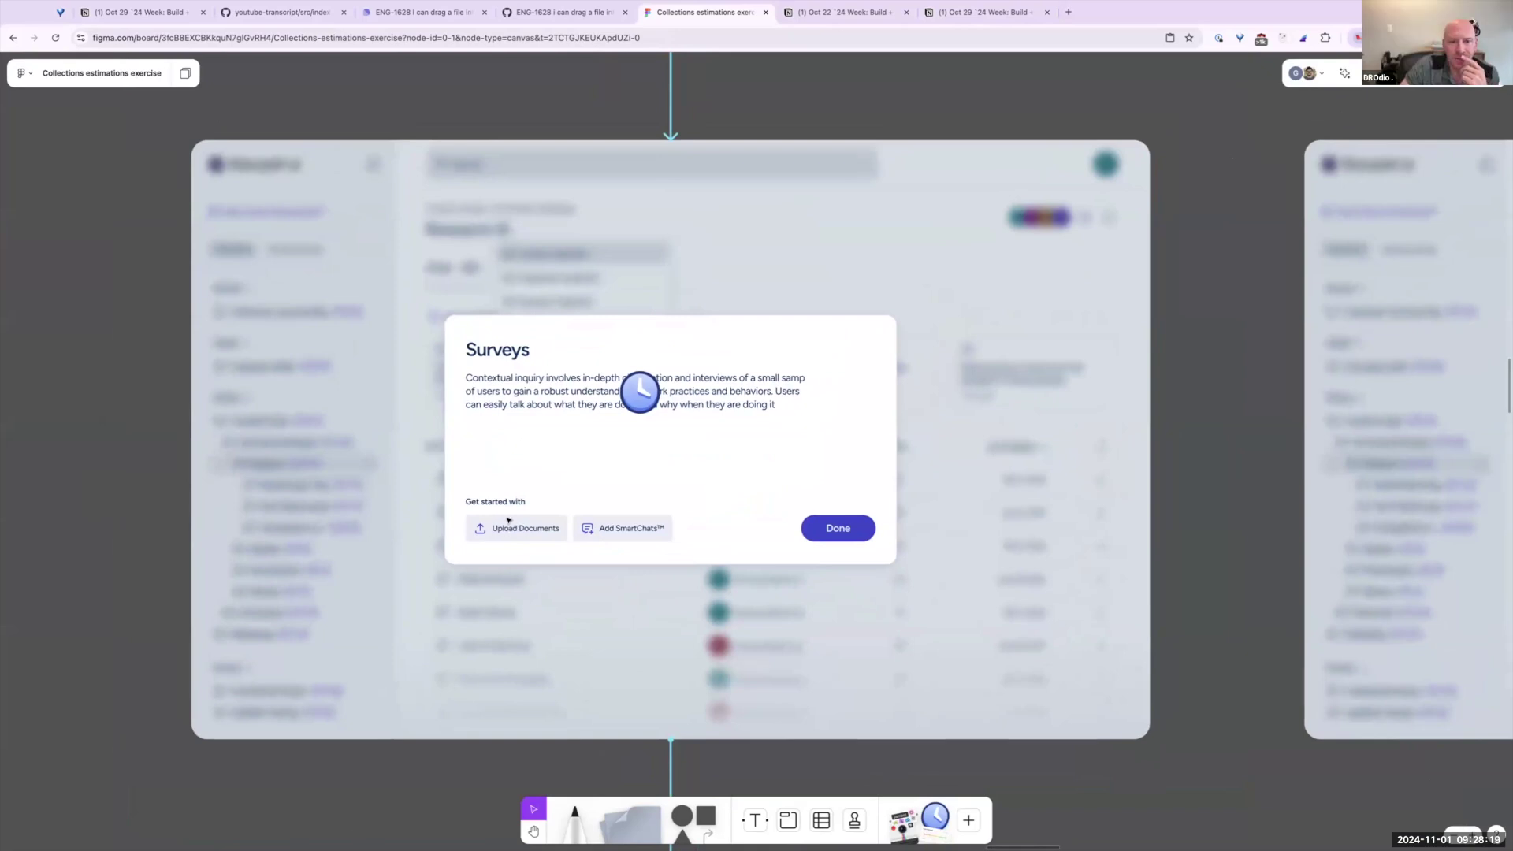
pyautogui.scroll(-5, 508, 519)
# Survey the 10/29 Collections section in the Storytell.ai | UIUX Work file and find its landing page explorations
pyautogui.hscroll(-3, 568, 528)
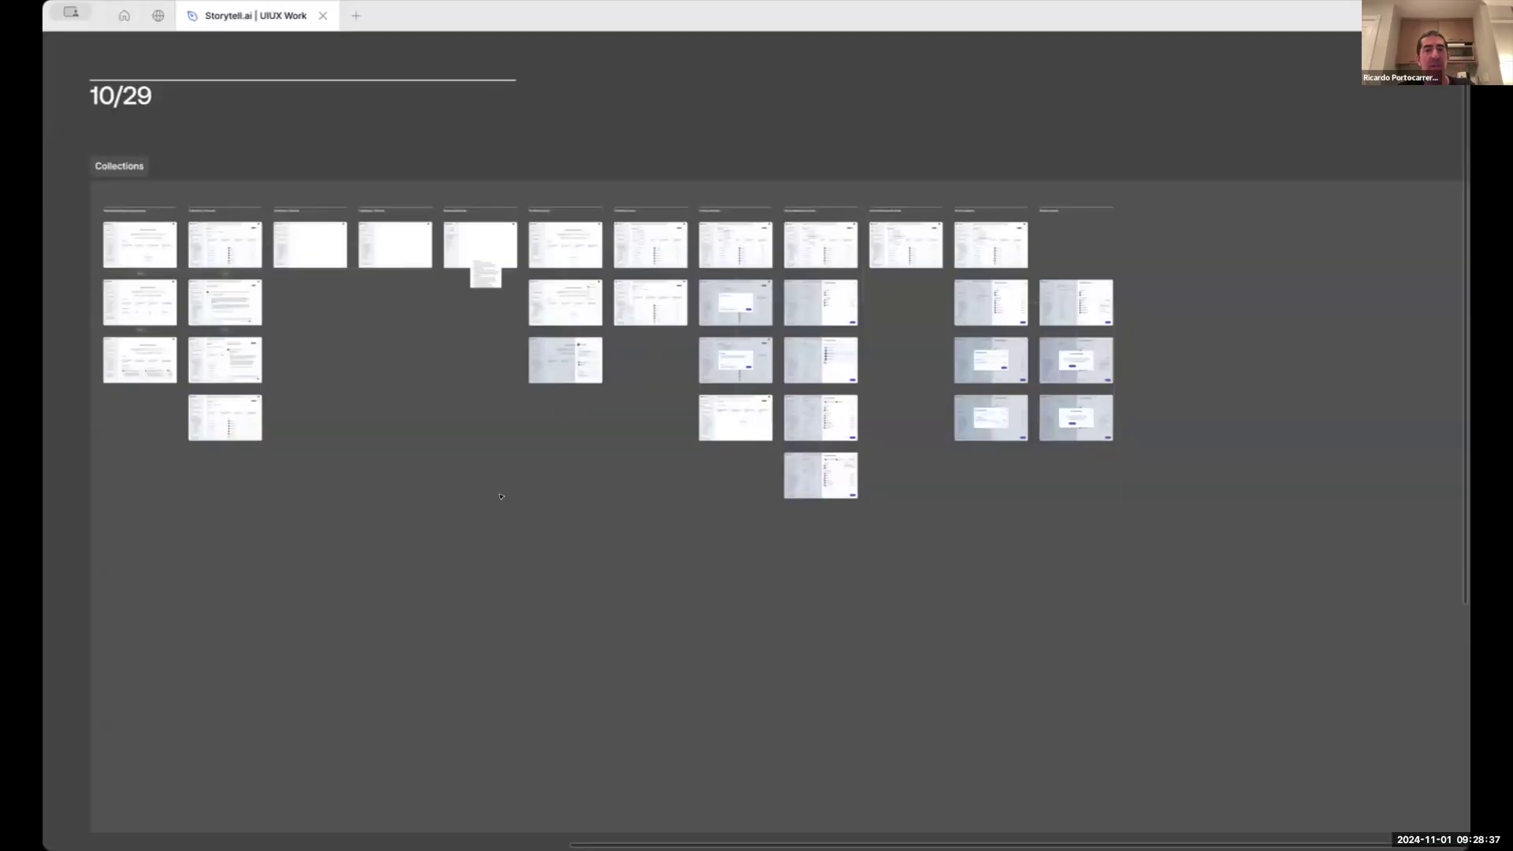
pyautogui.scroll(1, 393, 138)
pyautogui.hscroll(-1, 393, 137)
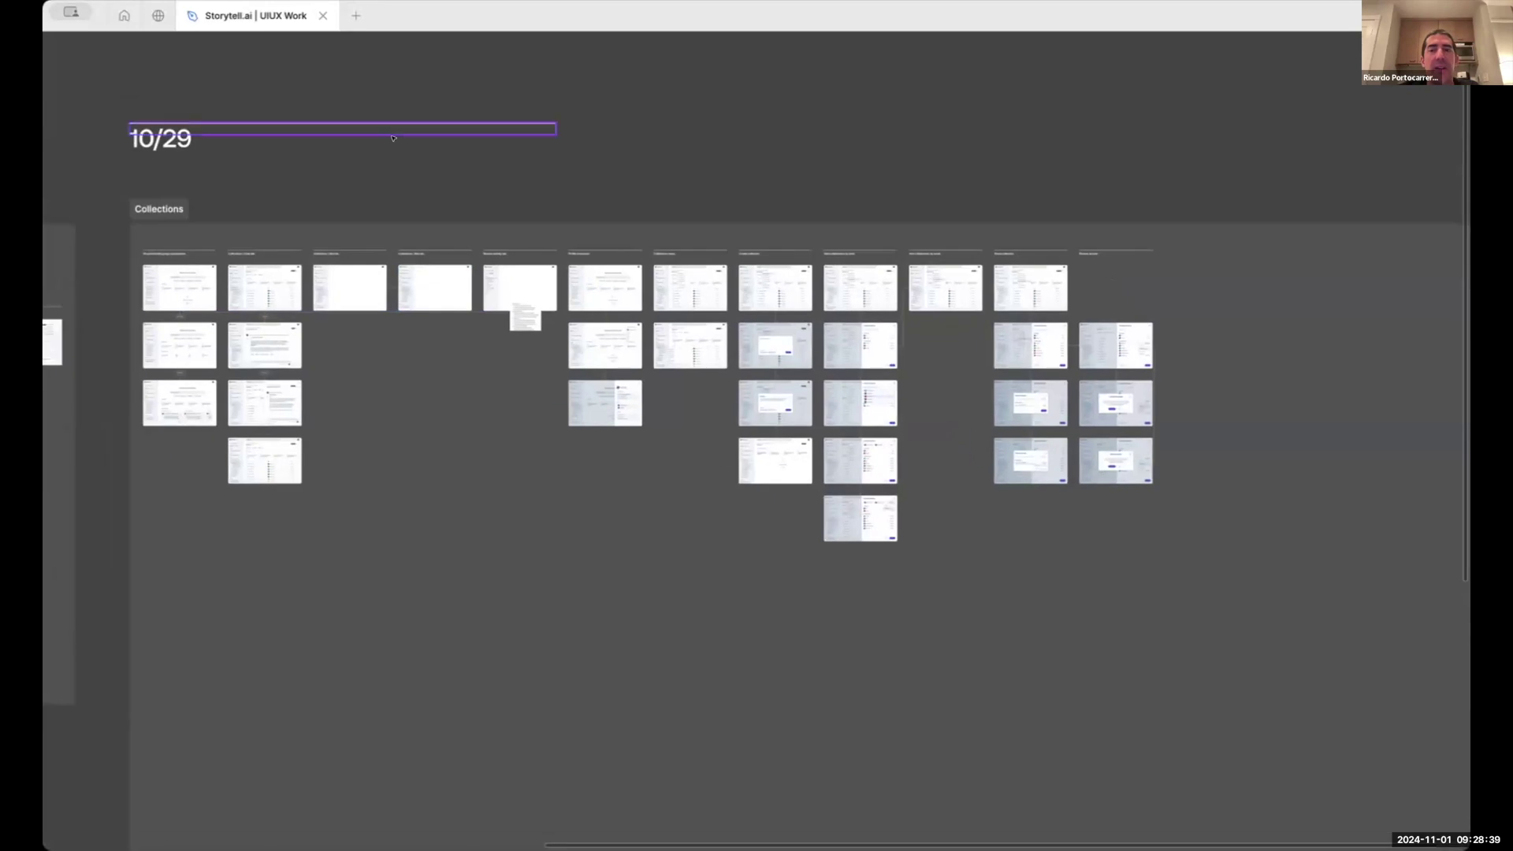
pyautogui.hscroll(-2, 338, 182)
pyautogui.scroll(-1, 338, 182)
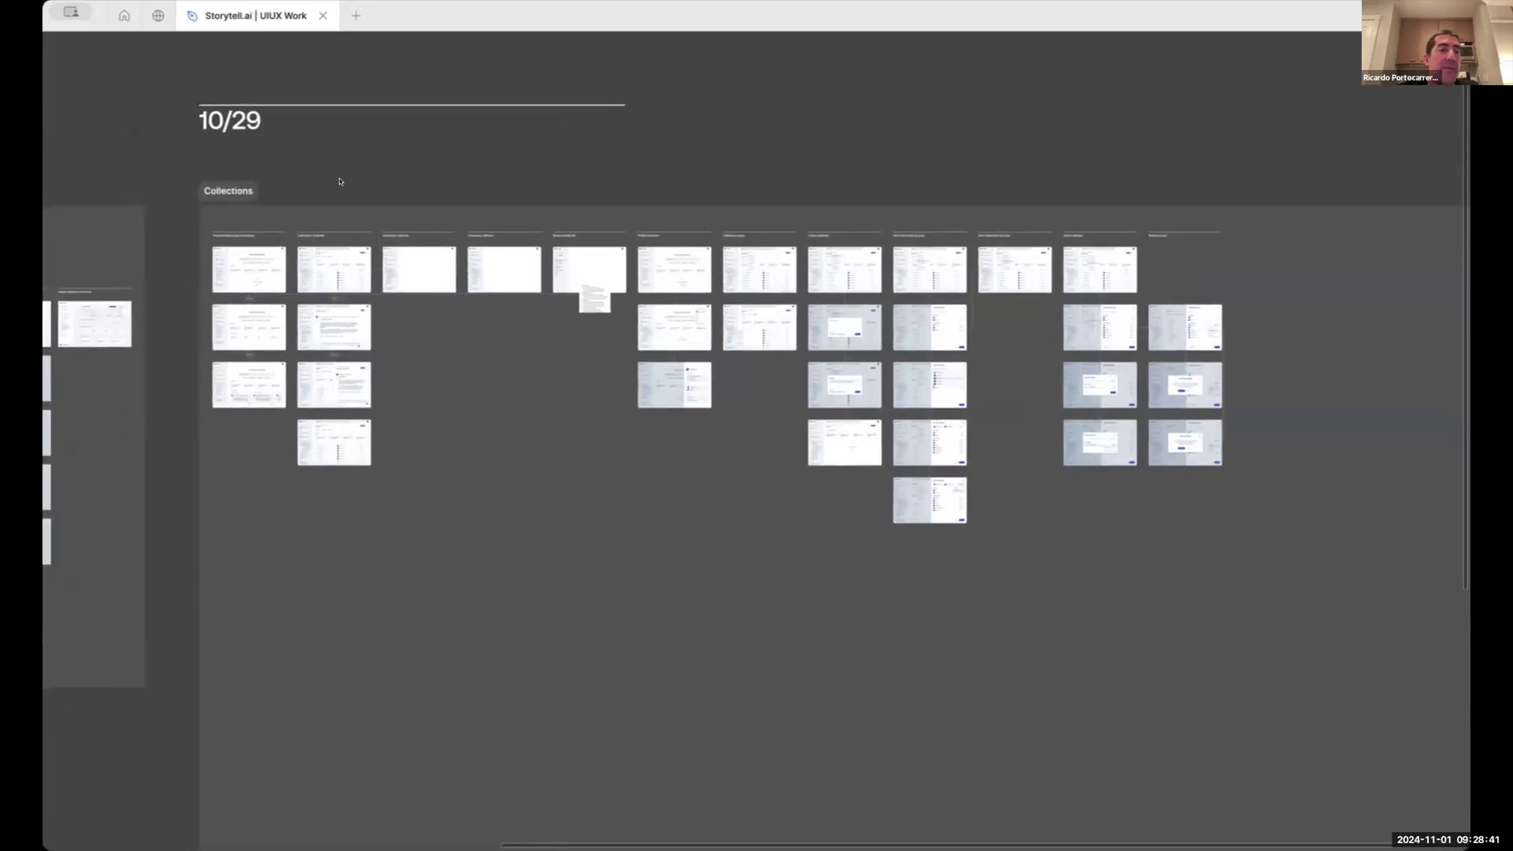
pyautogui.moveTo(171, 156); pyautogui.dragTo(463, 490)
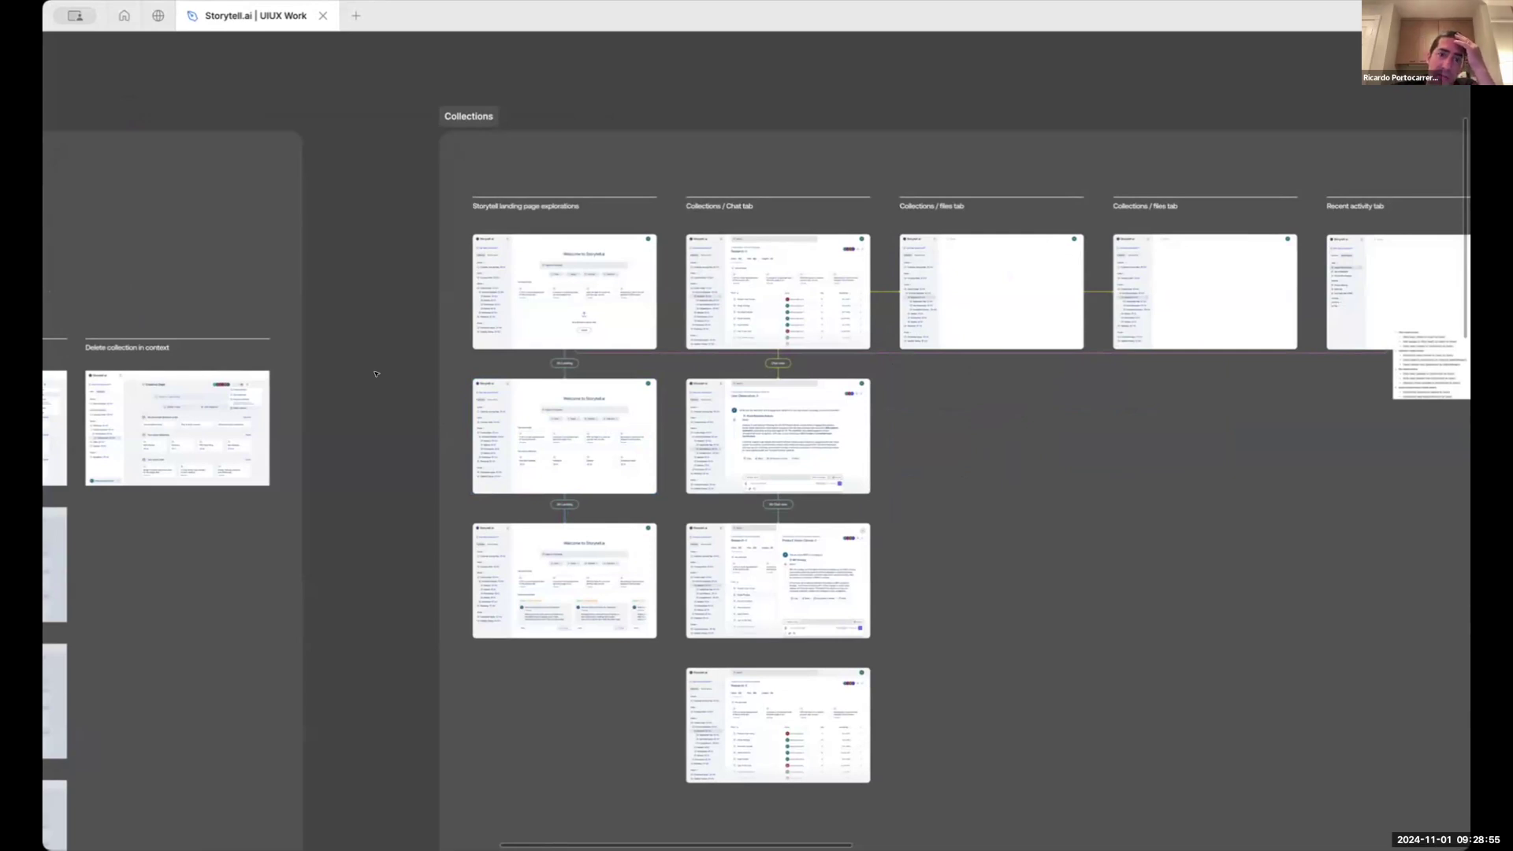
# Examine the Storytell landing page exploration with the file drop area and compare it with the neighbouring alternatives
pyautogui.scroll(10, 409, 242)
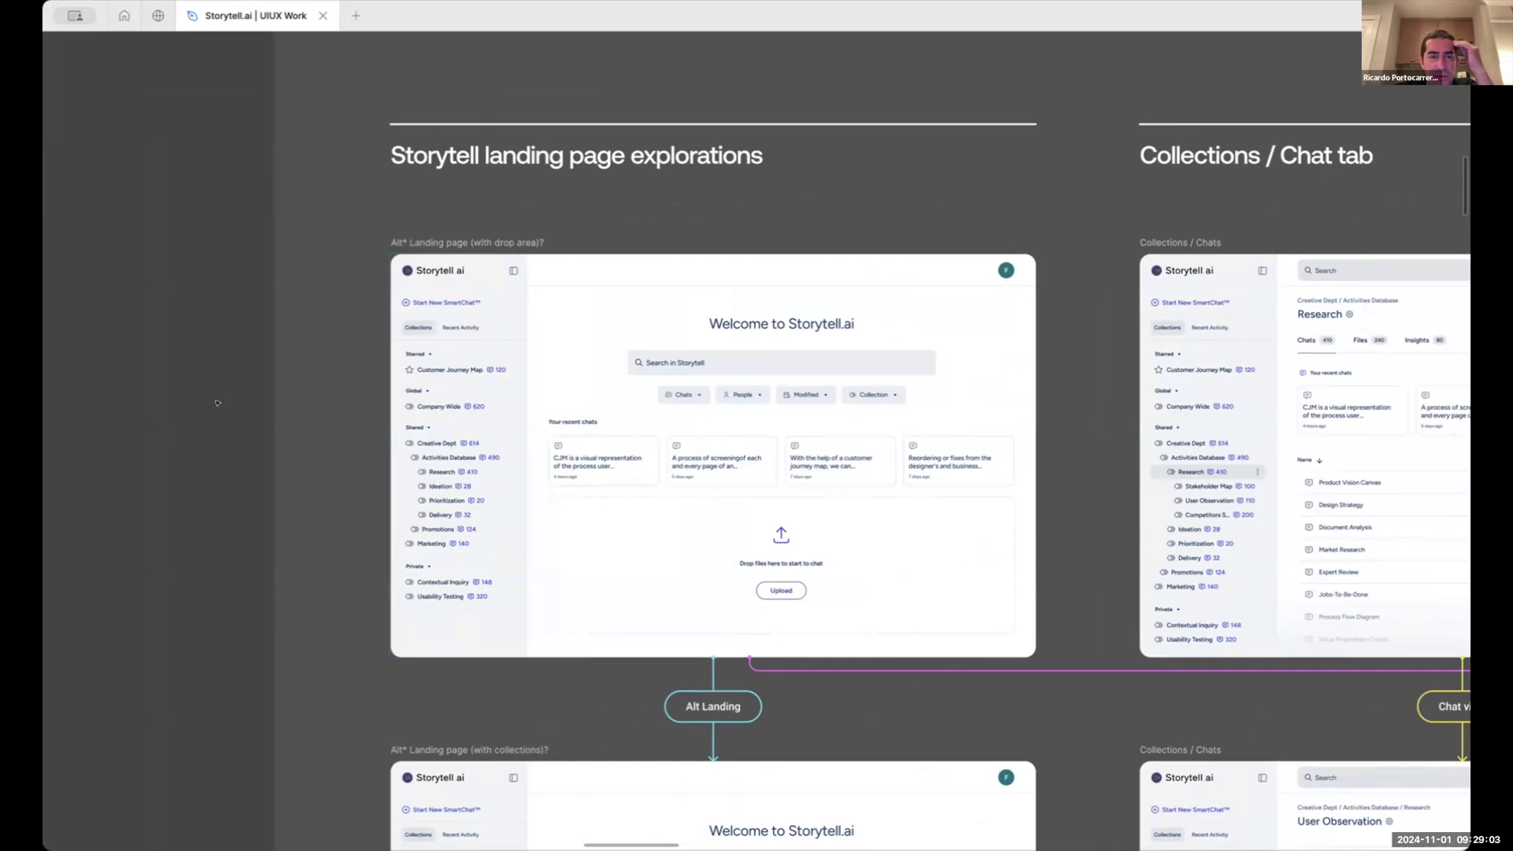
pyautogui.scroll(-5, 164, 418)
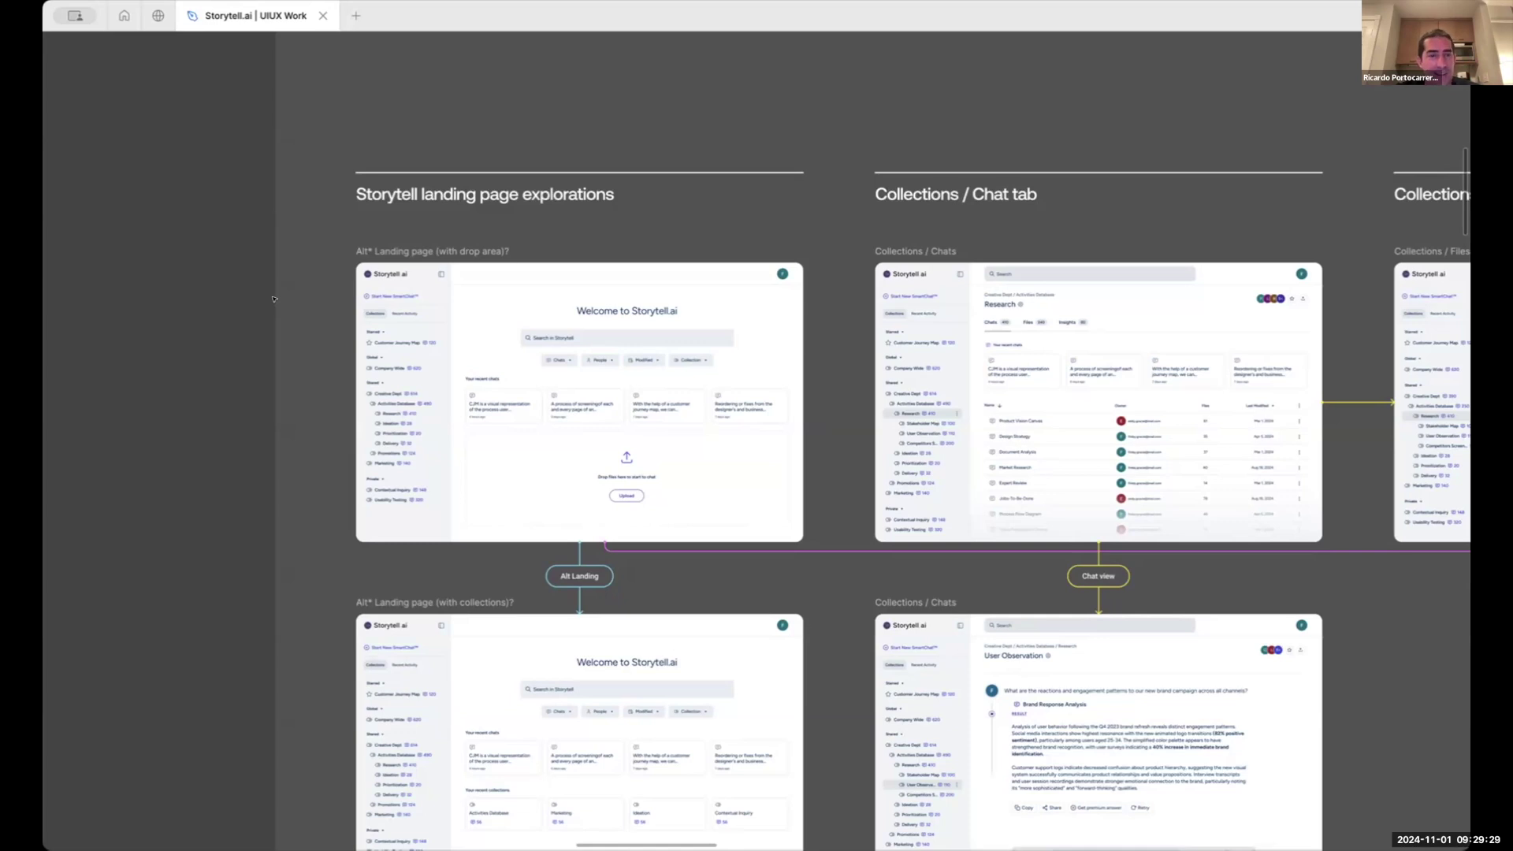
pyautogui.keyDown('ctrl'); pyautogui.scroll(-3, 430, 201); pyautogui.keyUp('ctrl')
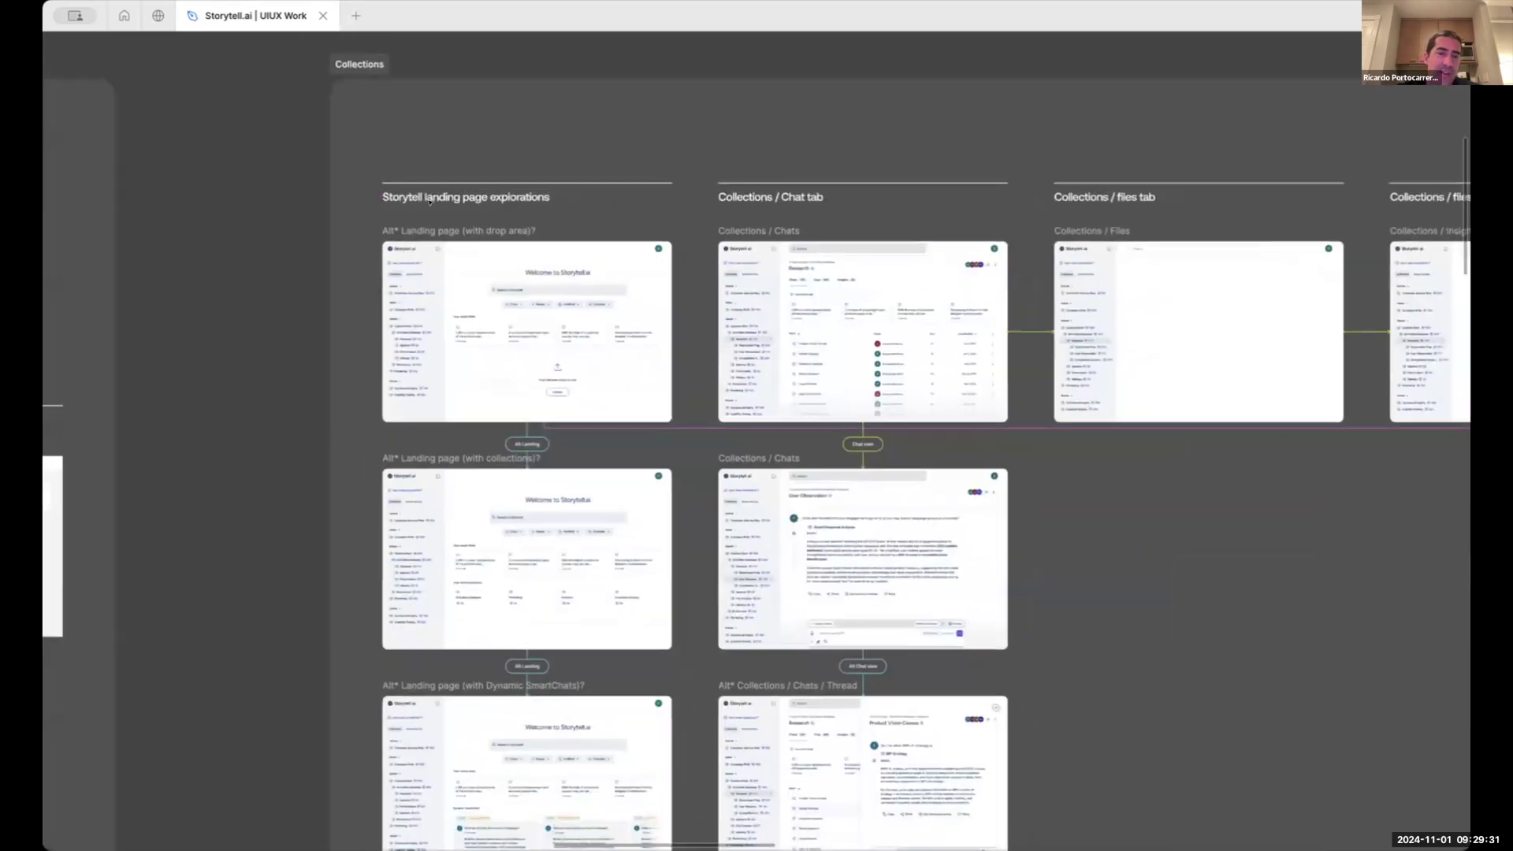
pyautogui.scroll(-4, 365, 327)
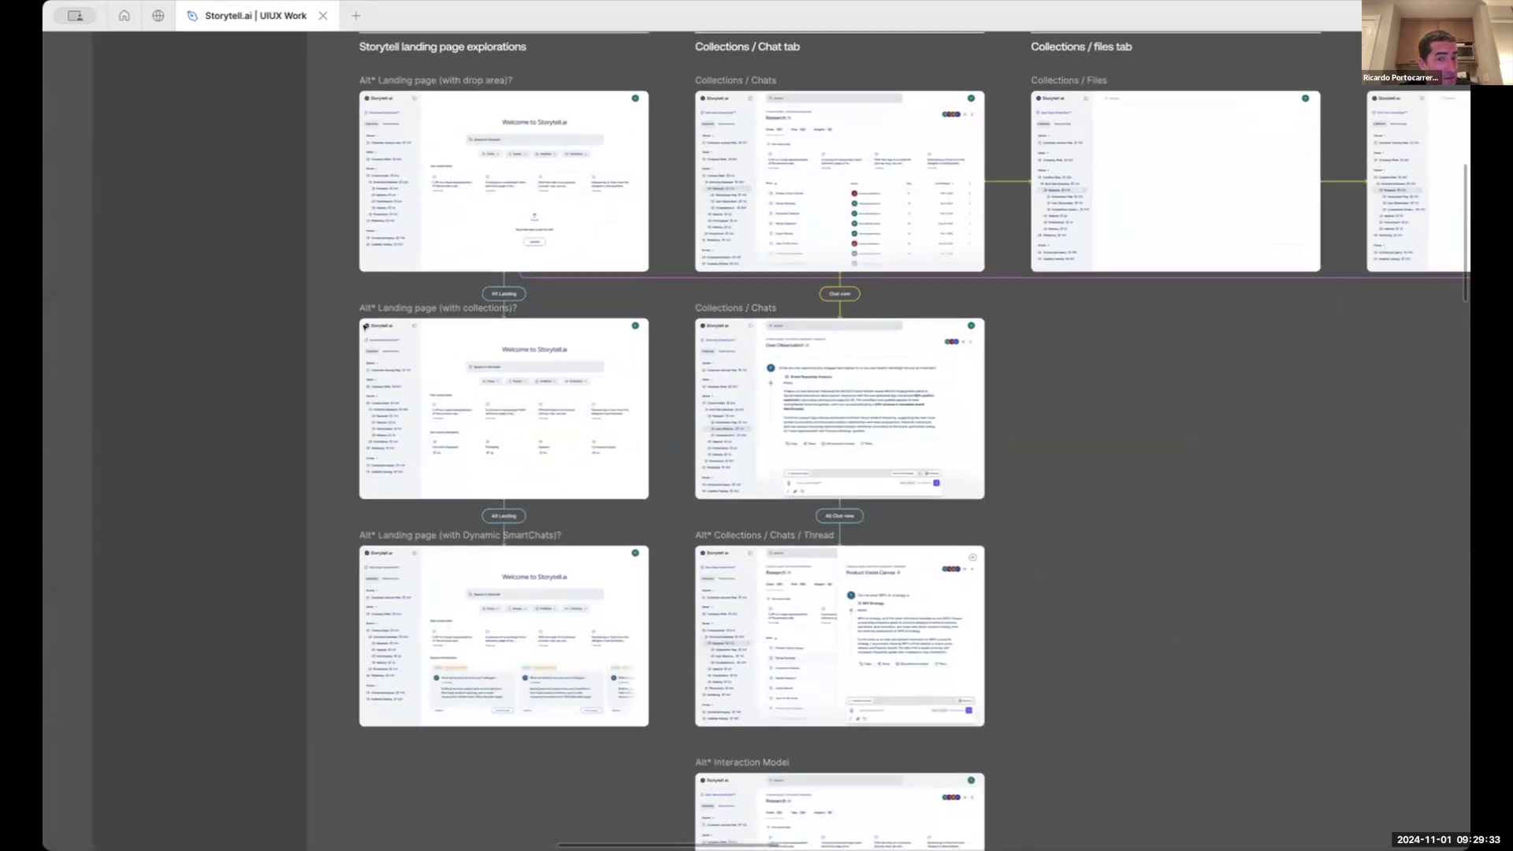
pyautogui.scroll(1, 364, 221)
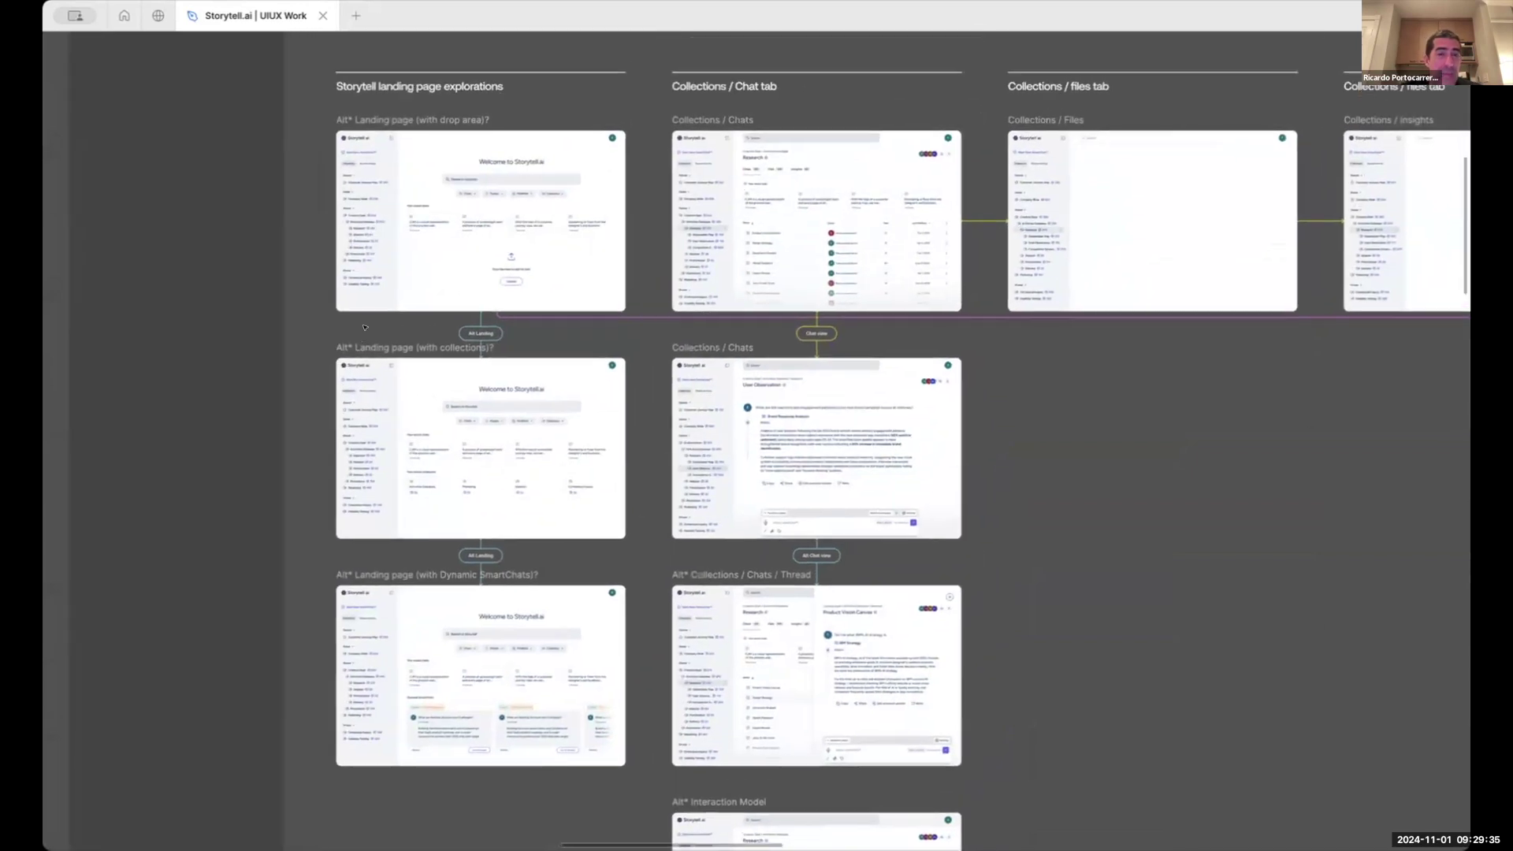
pyautogui.scroll(5, 314, 116)
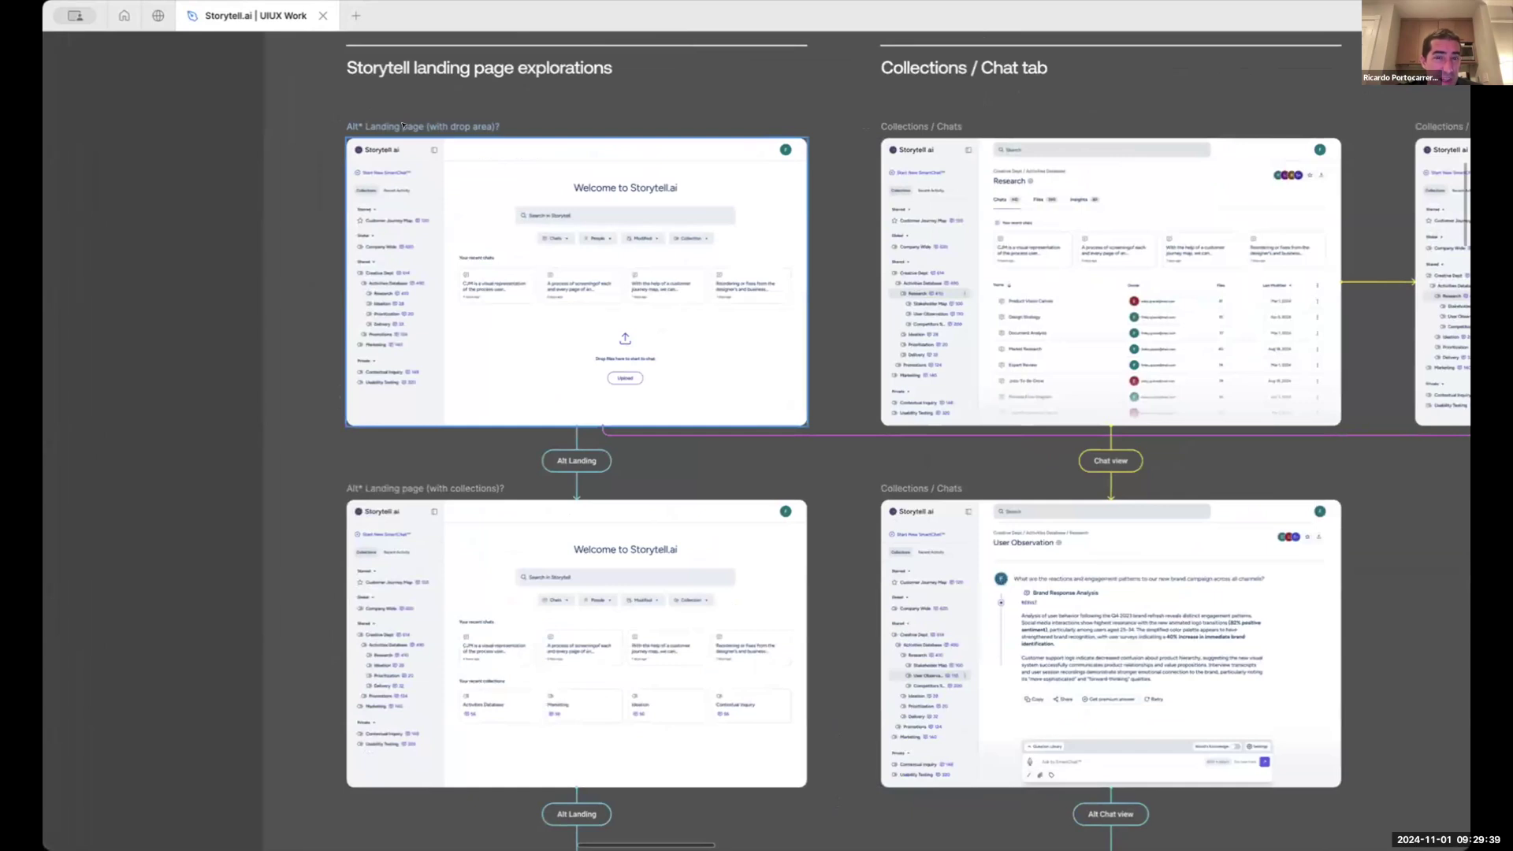
pyautogui.scroll(5, 402, 125)
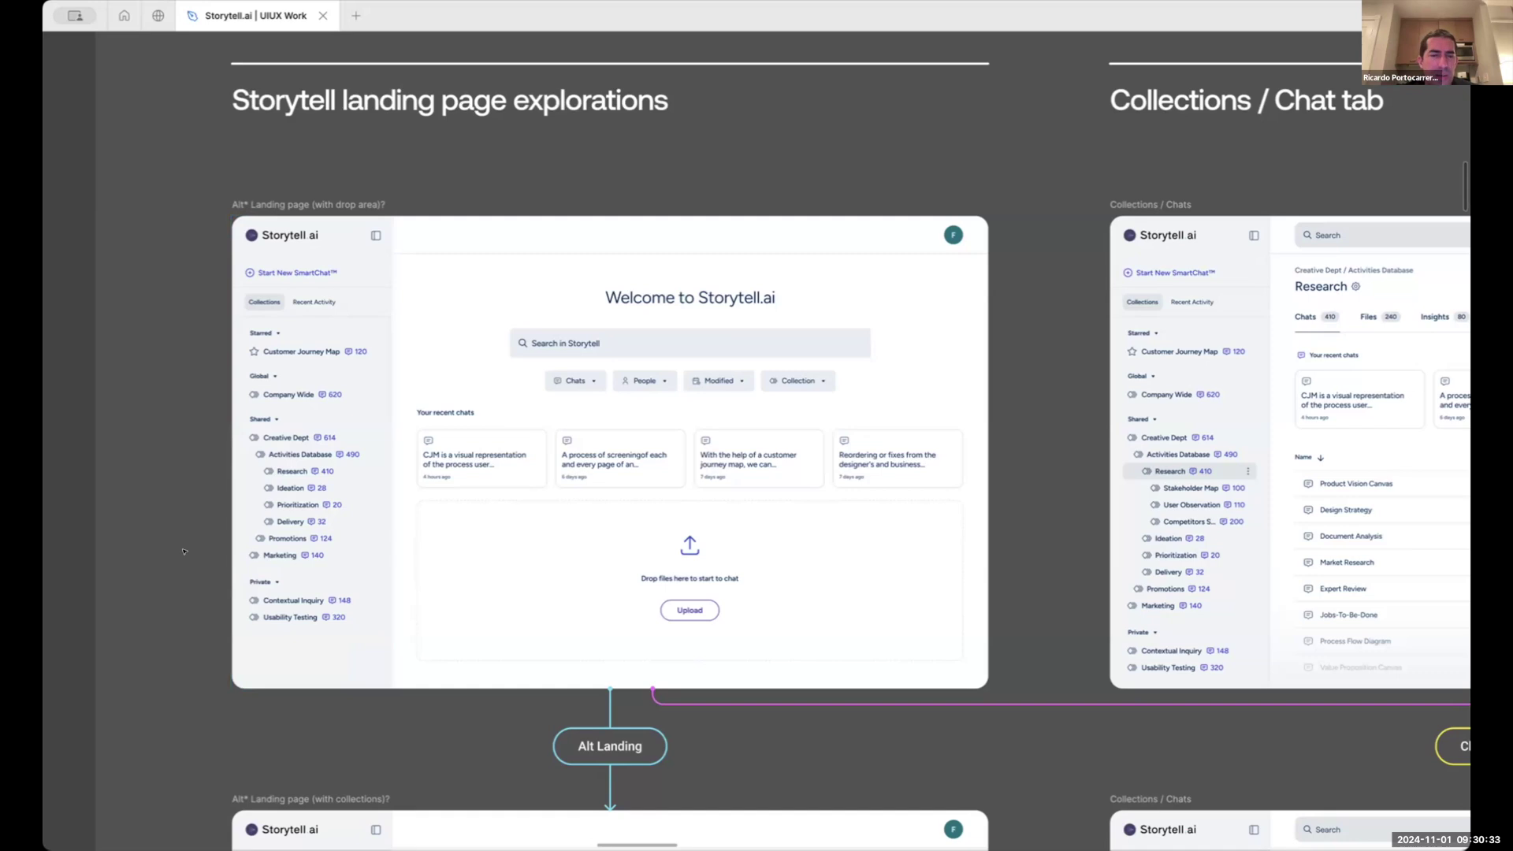
# Examine the alternative landing page mockups with recent collections and with Dynamic SmartChats
pyautogui.scroll(-10, 183, 551)
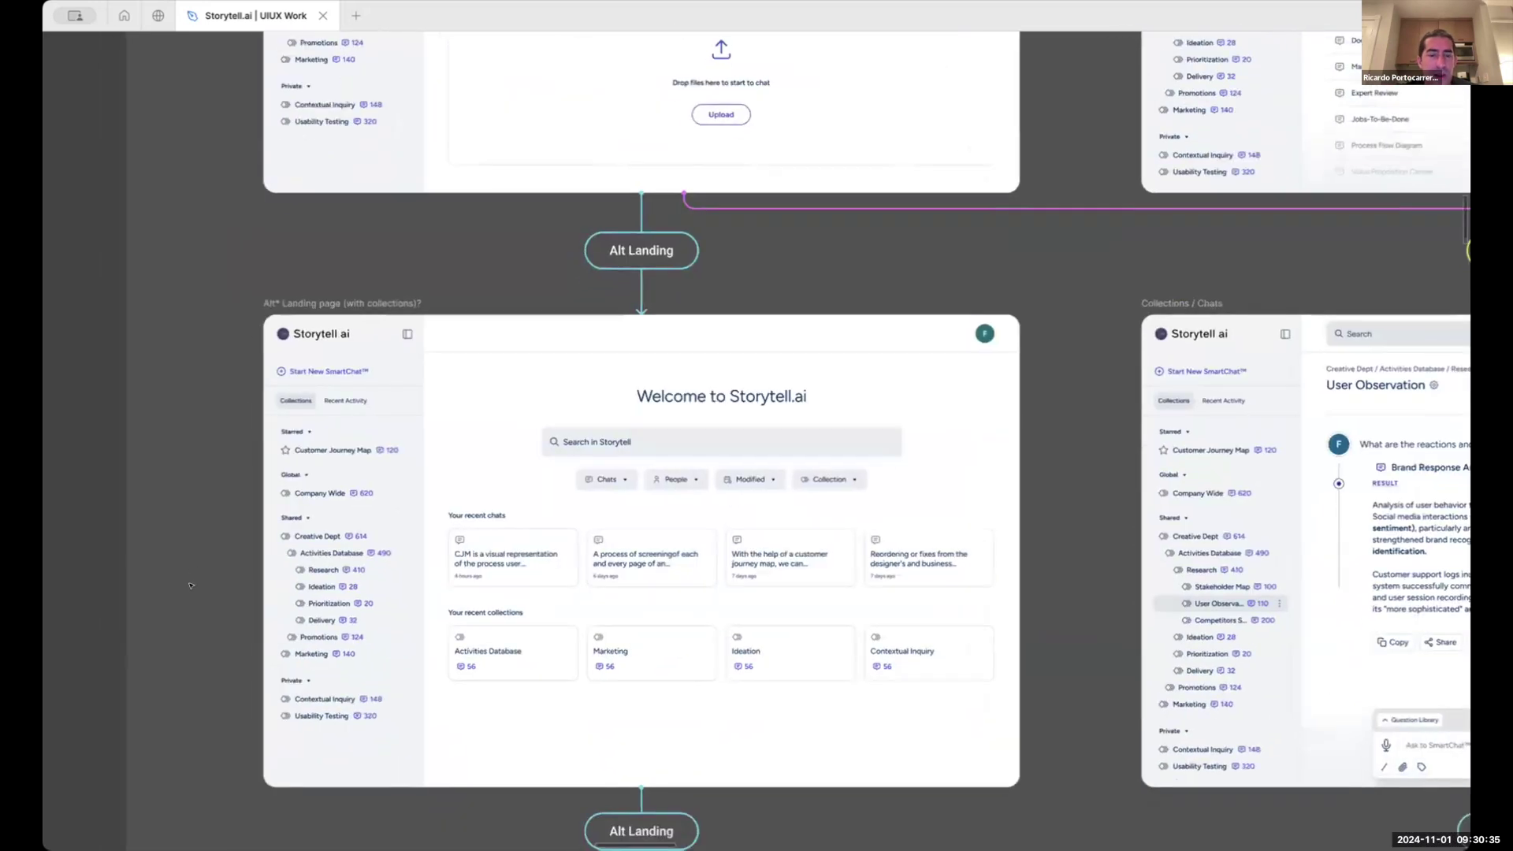
pyautogui.scroll(-2, 190, 586)
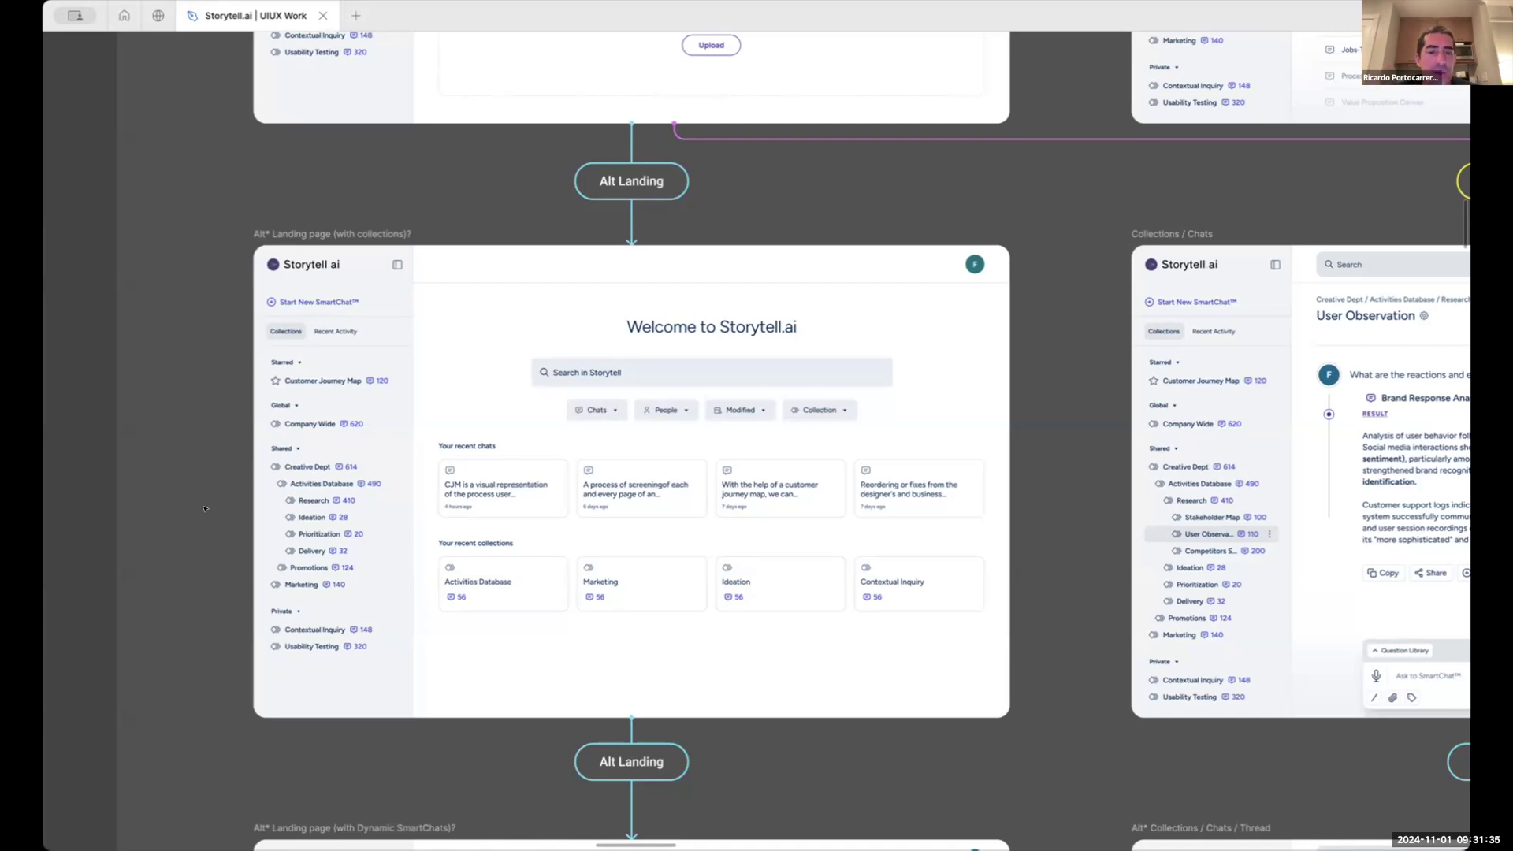
pyautogui.scroll(-10, 204, 509)
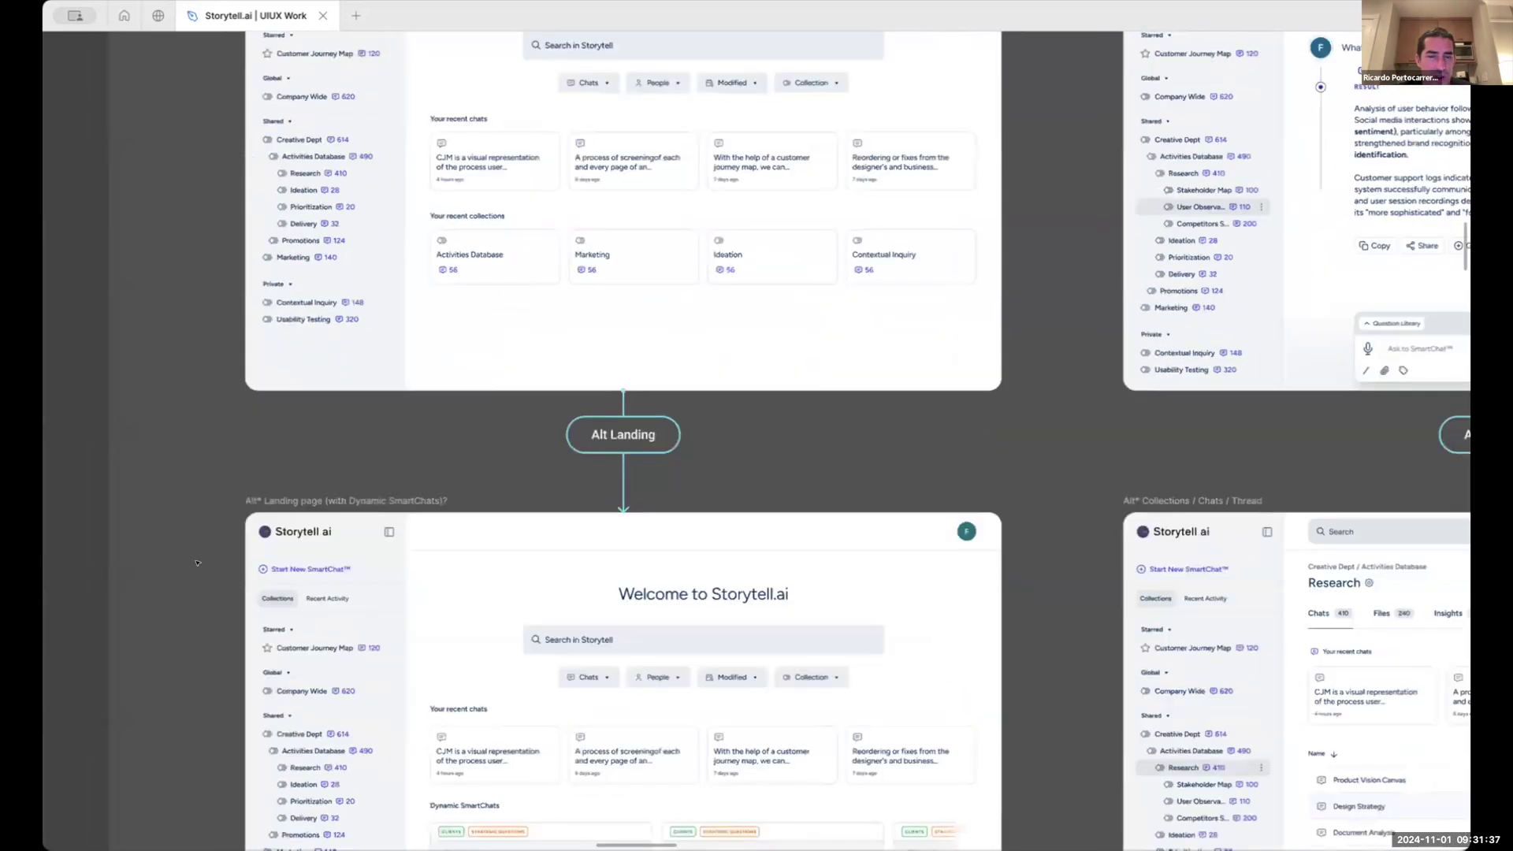
pyautogui.scroll(-4, 197, 563)
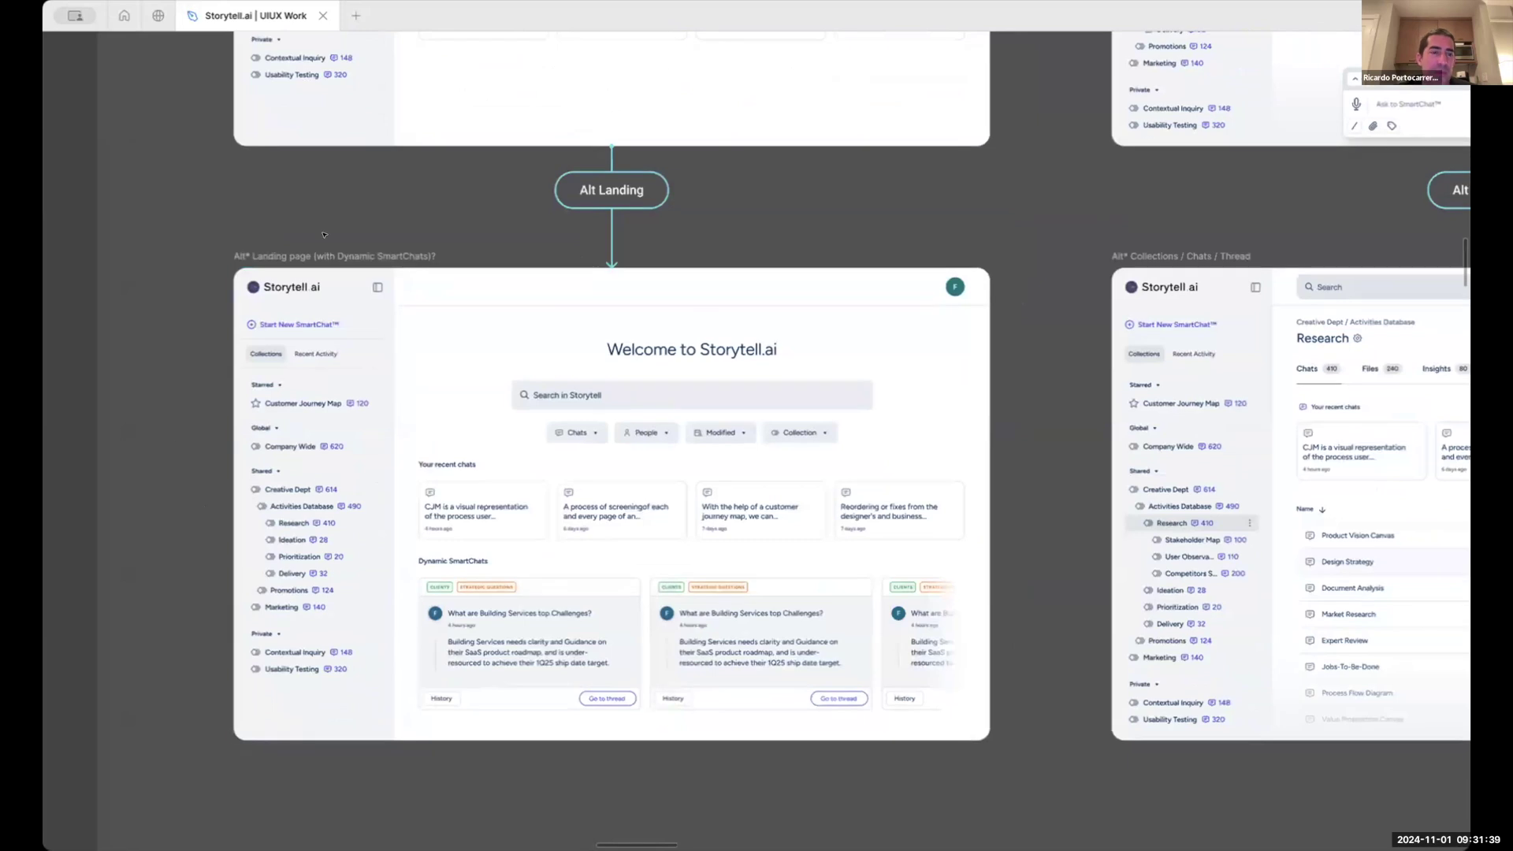
pyautogui.click(316, 483)
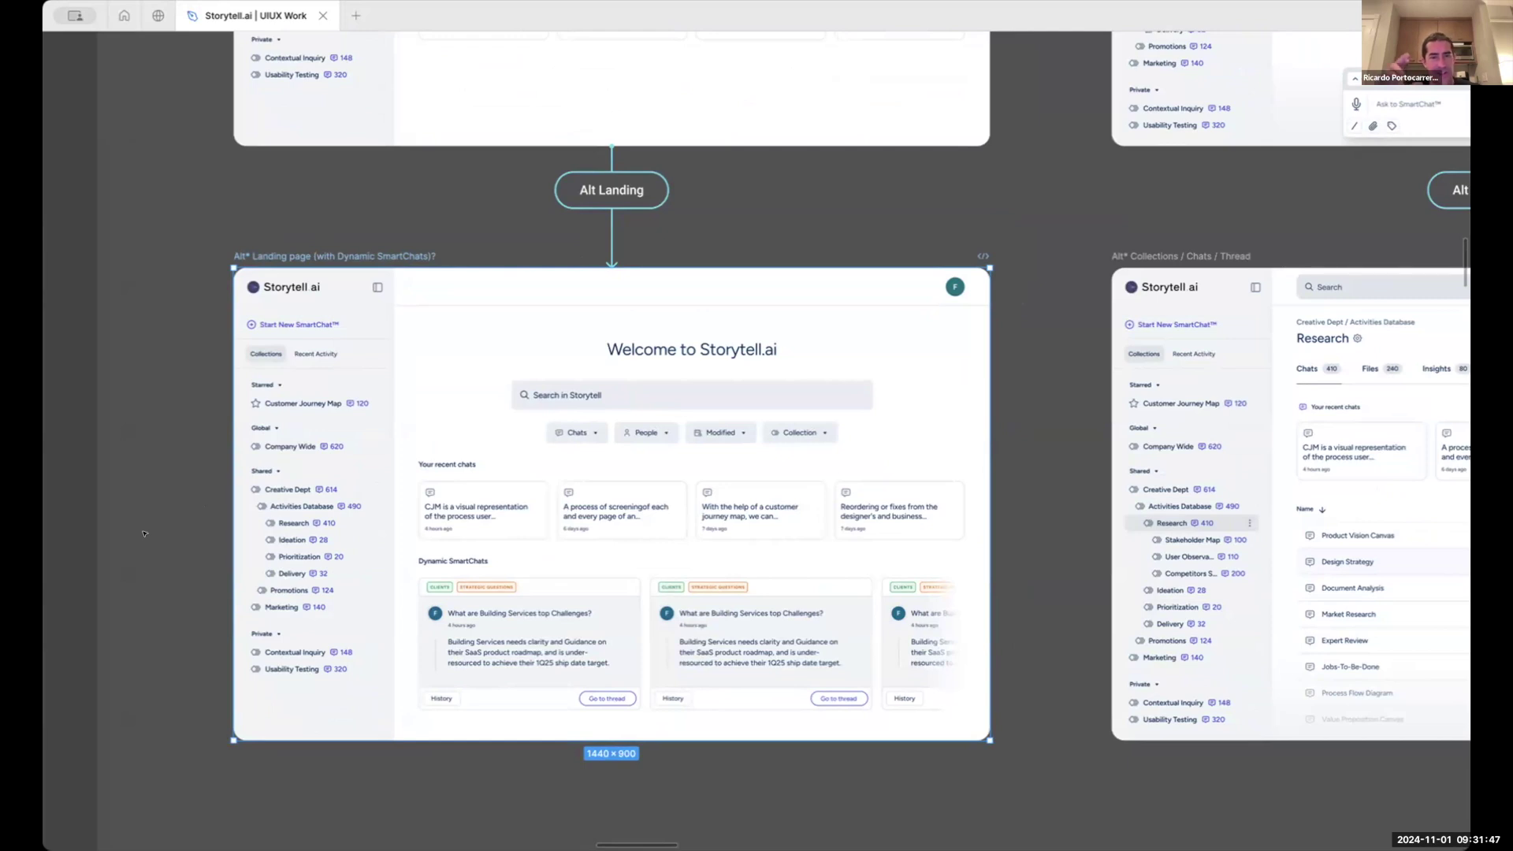
pyautogui.click(142, 495)
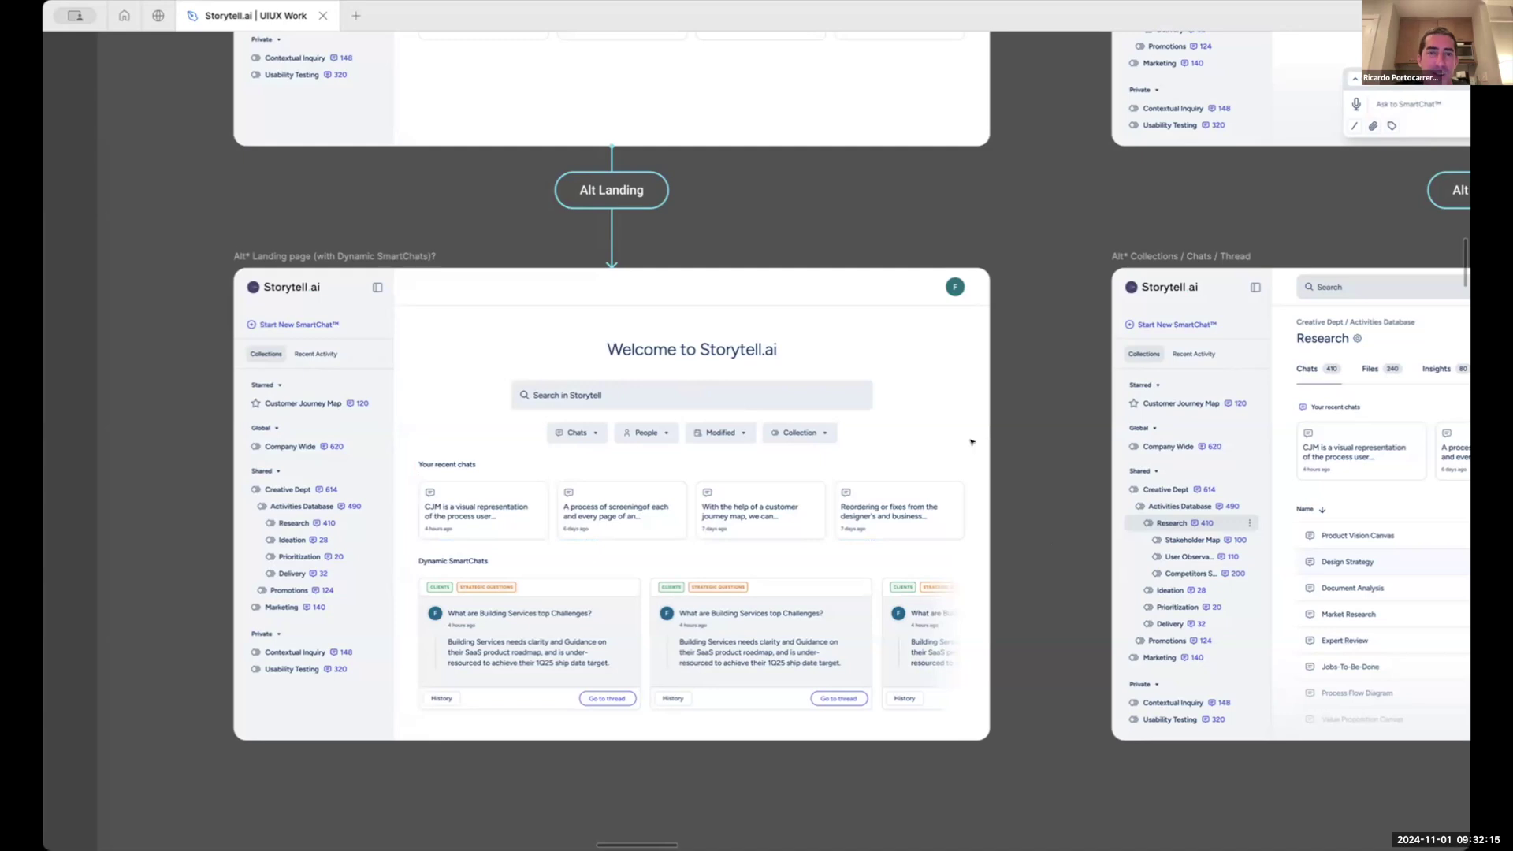
pyautogui.scroll(-5, 972, 549)
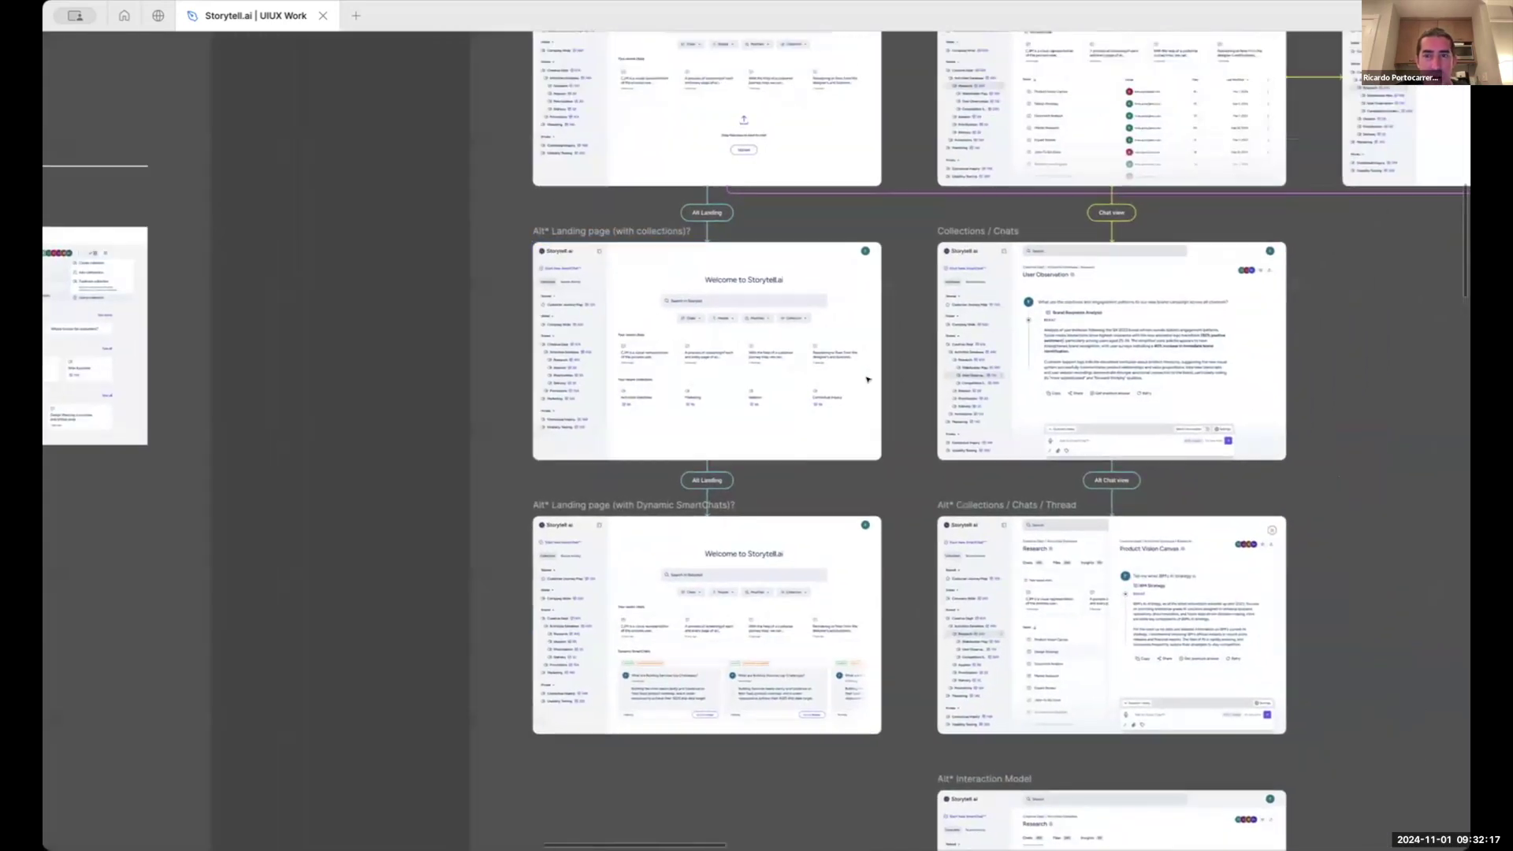
# Examine the Collections / Chats mockup for the Research collection and compare it with the landing page with drop area
pyautogui.scroll(3, 868, 379)
pyautogui.hscroll(3, 868, 379)
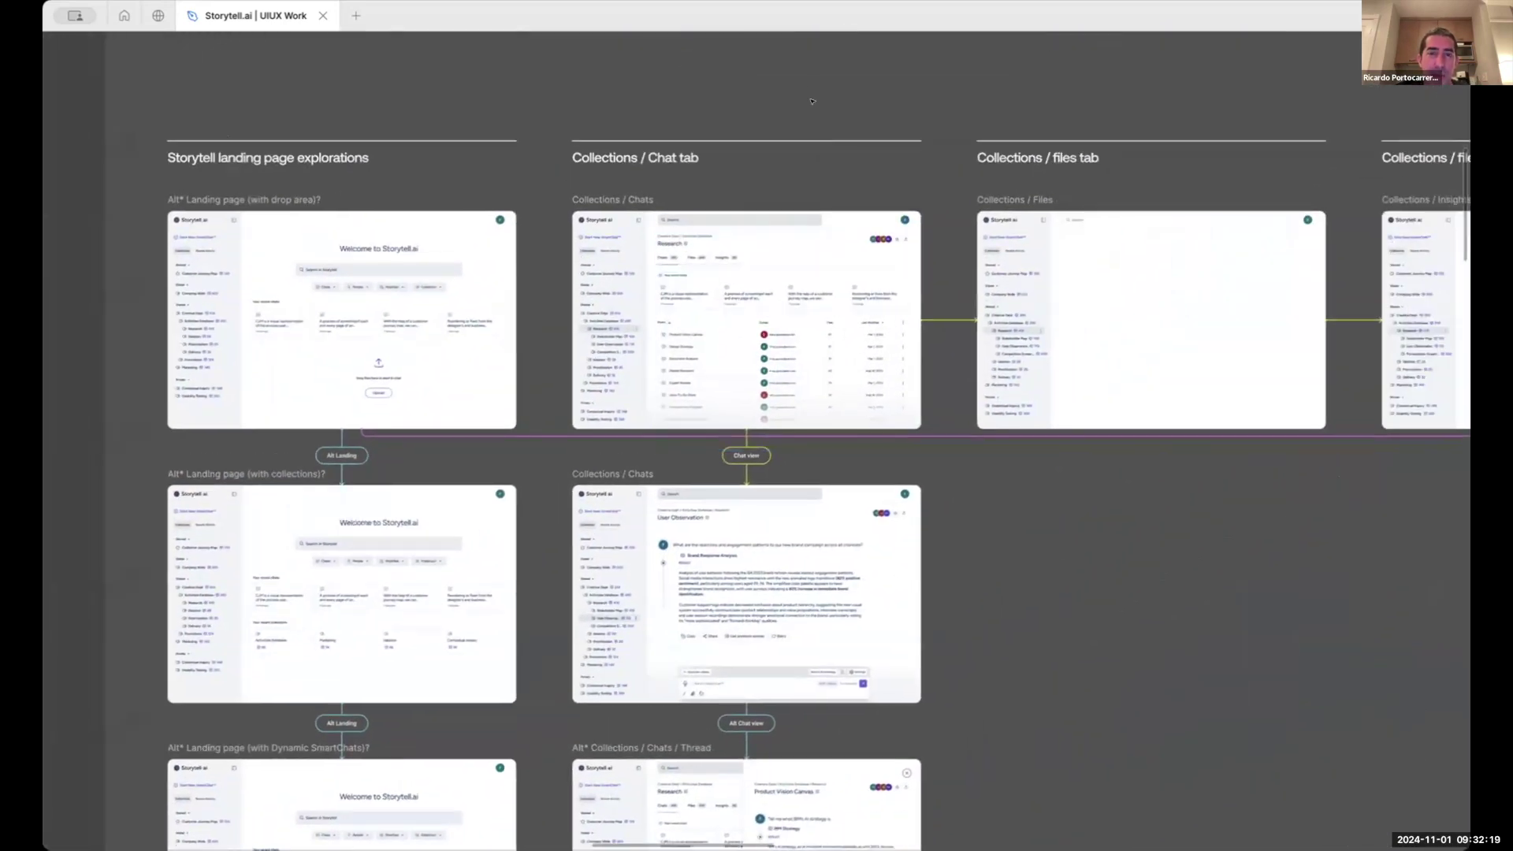
pyautogui.scroll(3, 811, 89)
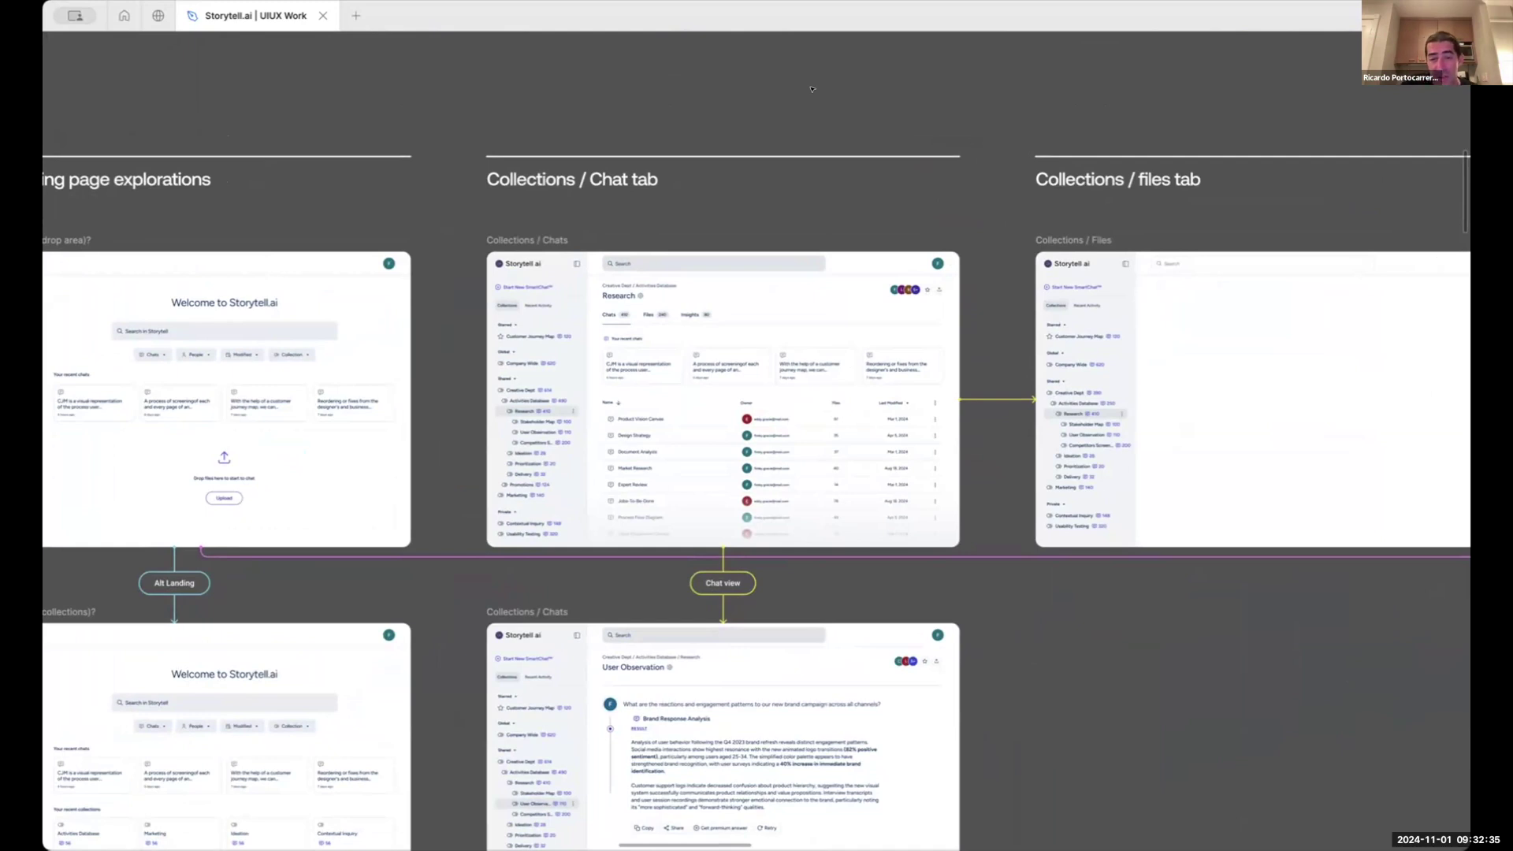
pyautogui.scroll(3, 778, 333)
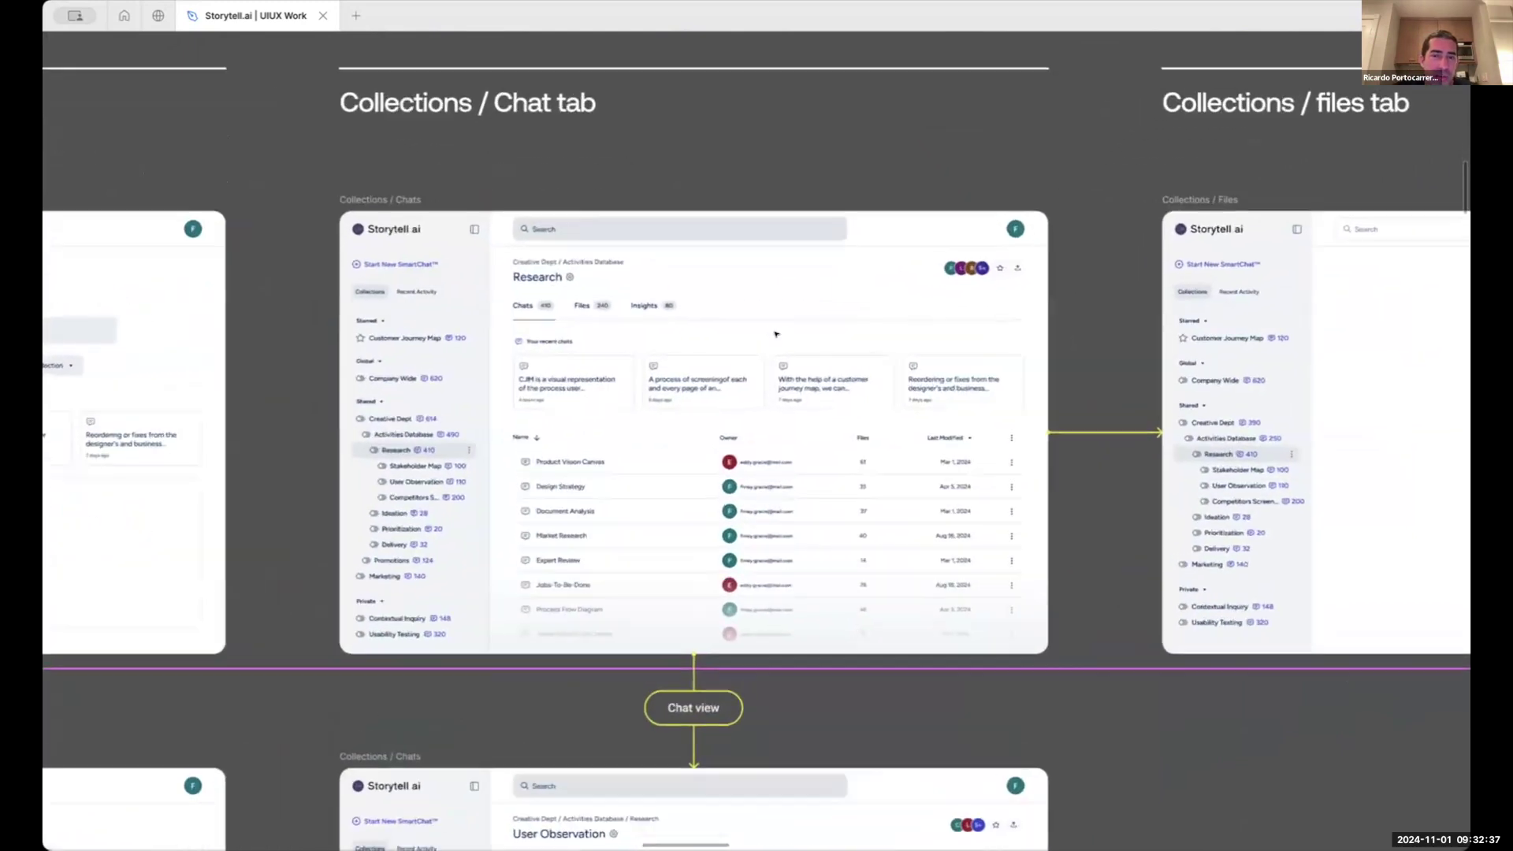
pyautogui.scroll(2, 777, 335)
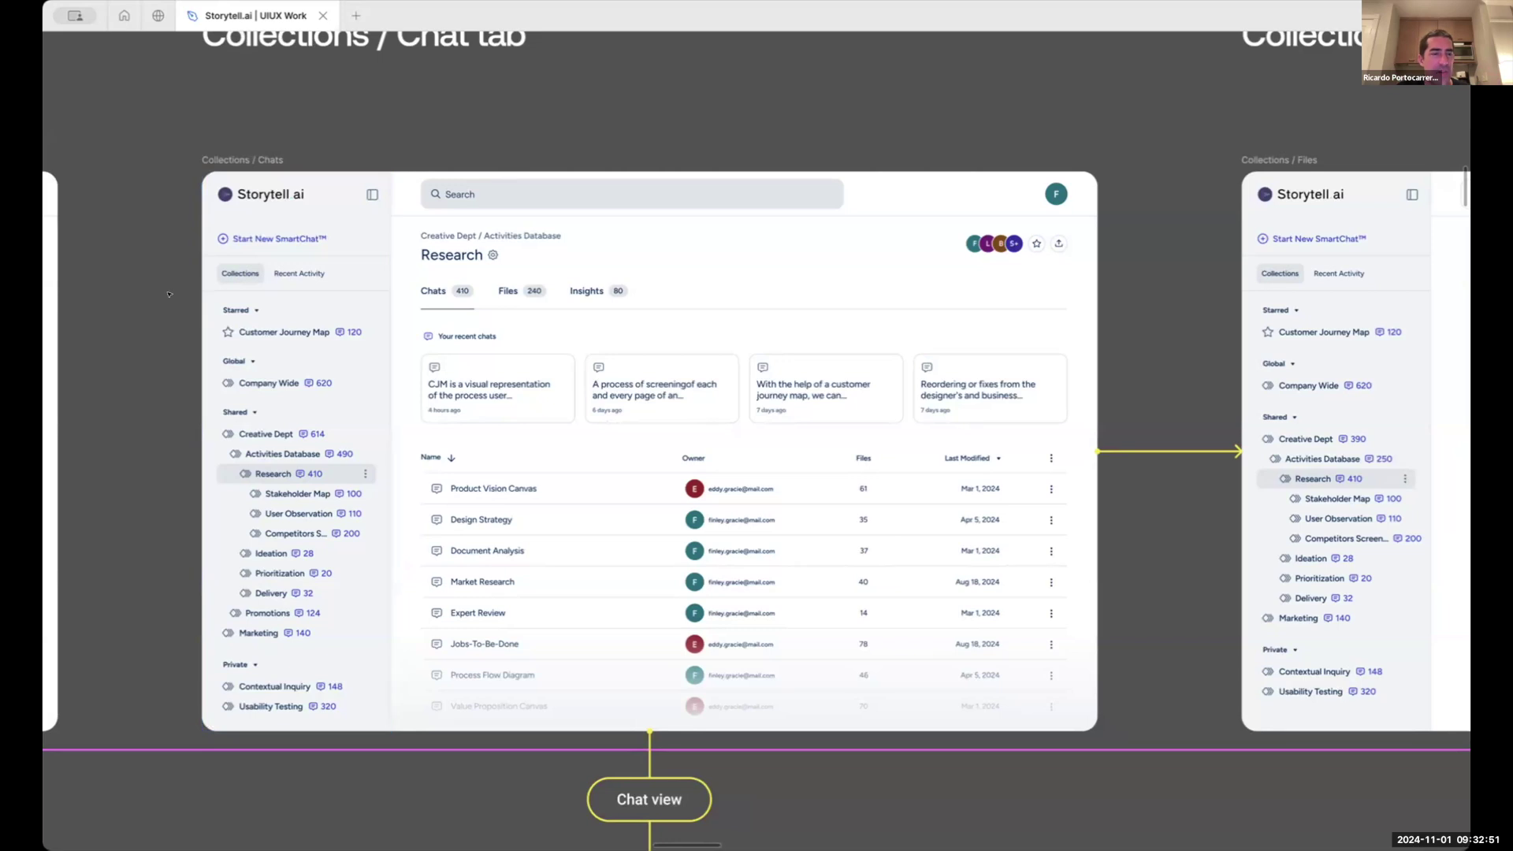
pyautogui.scroll(2, 170, 290)
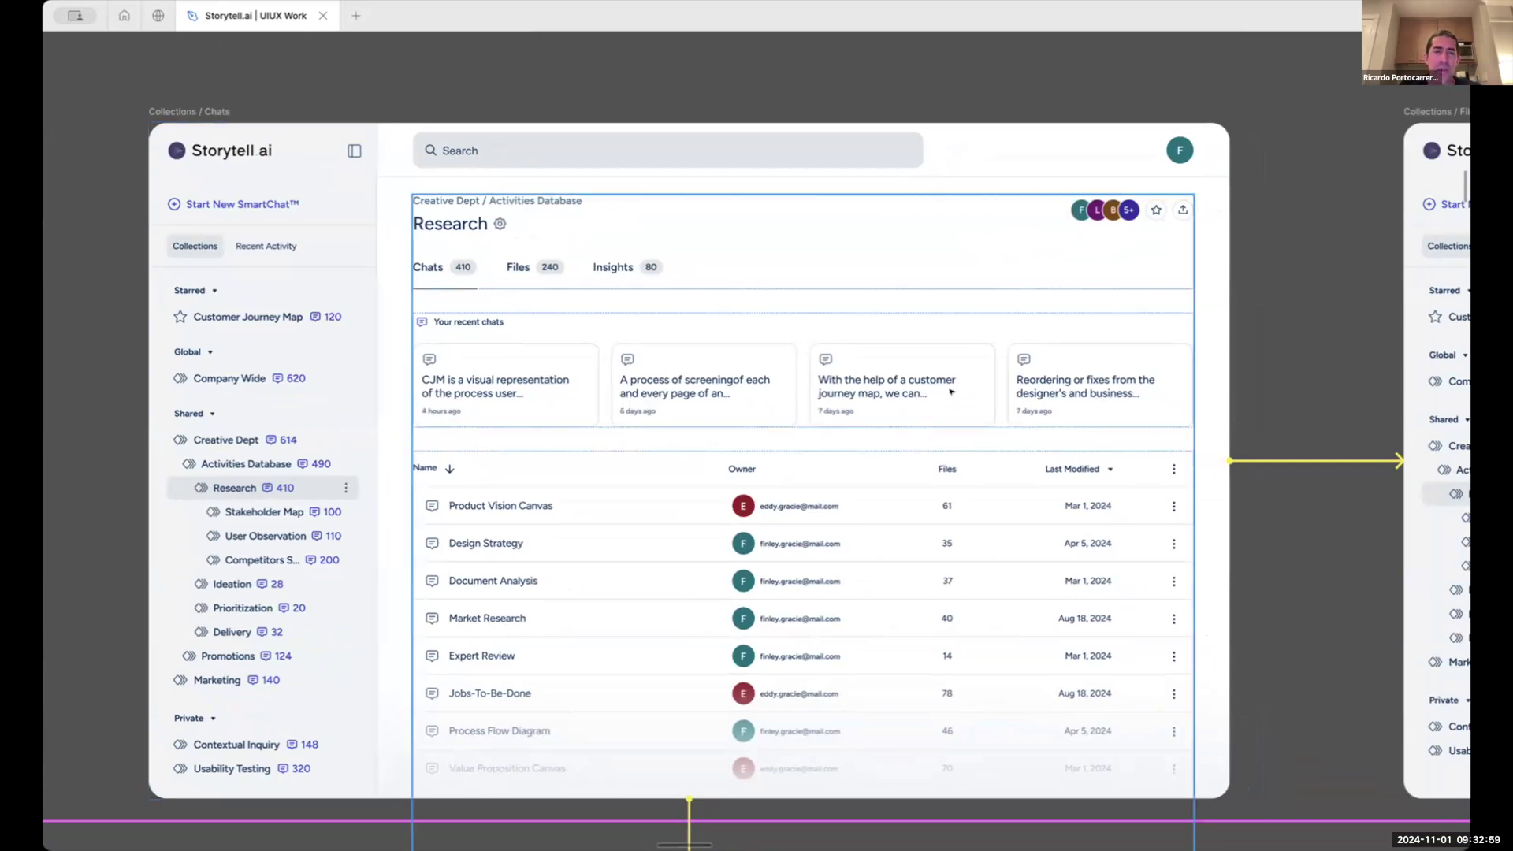
pyautogui.scroll(-2, 952, 392)
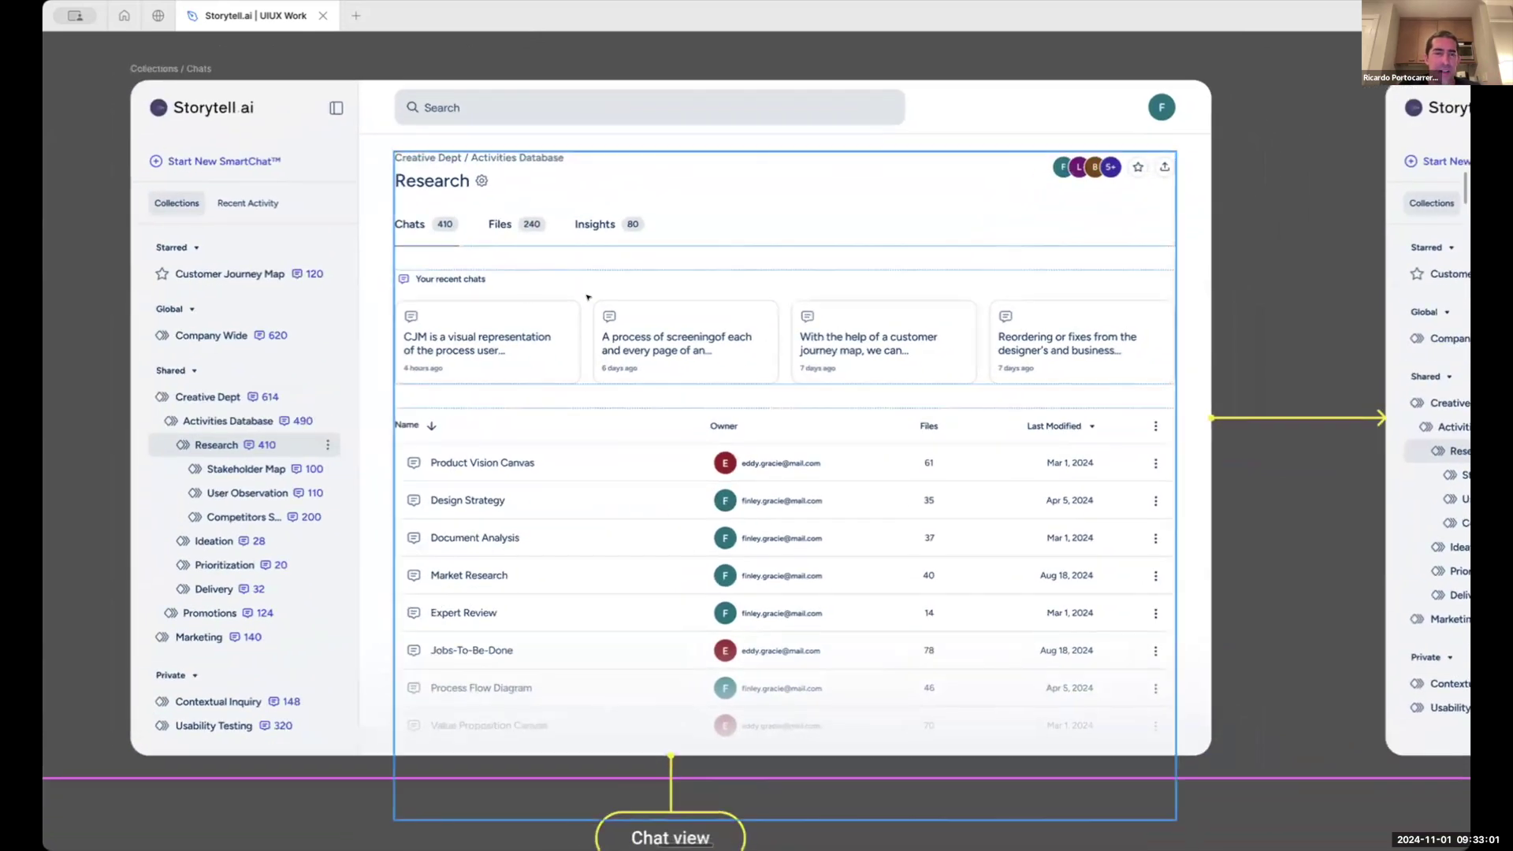
pyautogui.click(508, 308)
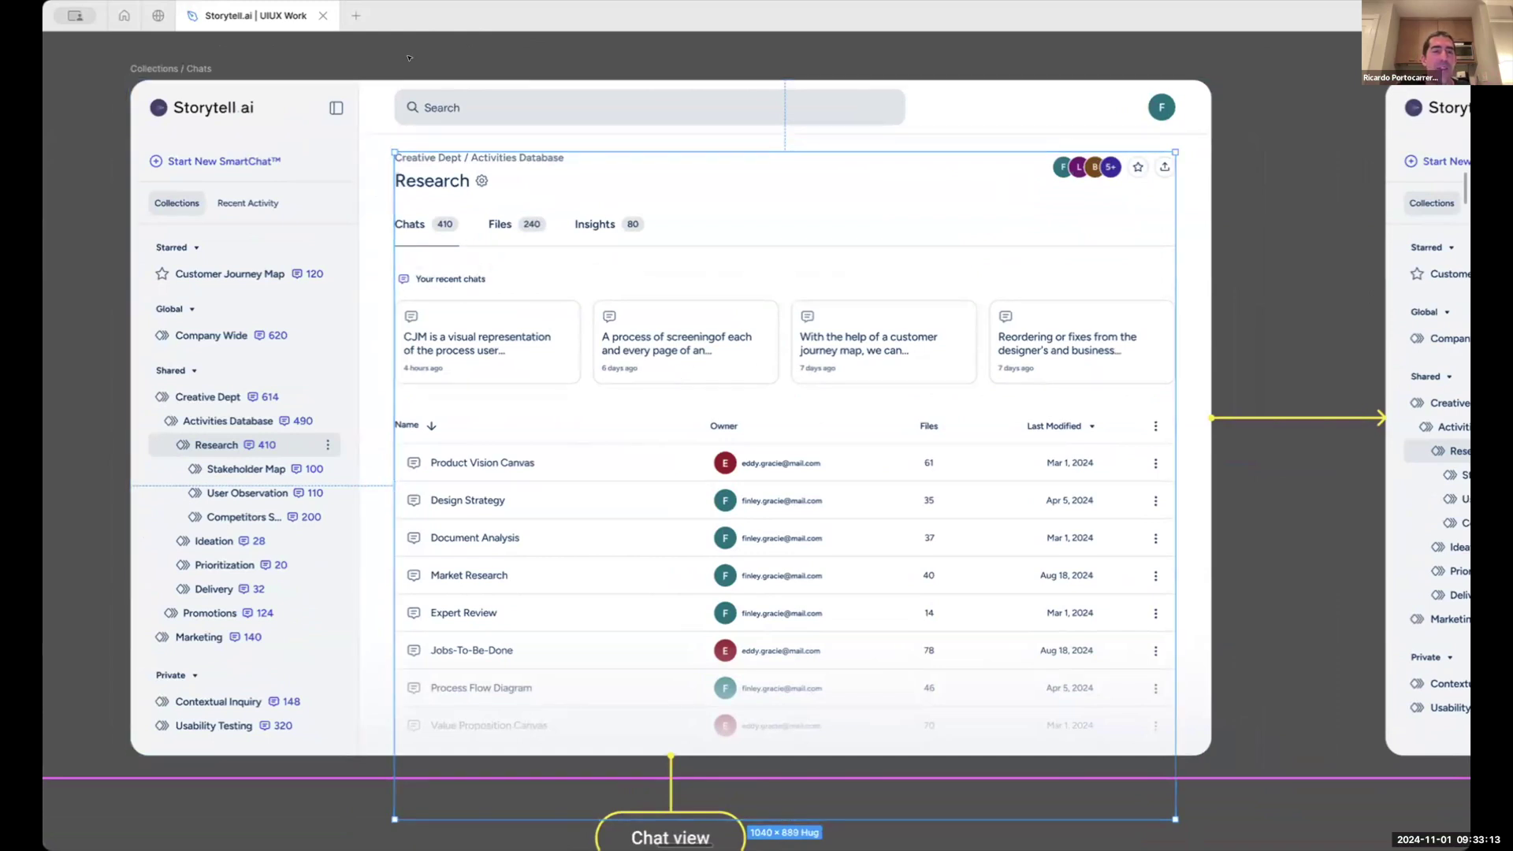
pyautogui.press('Escape')
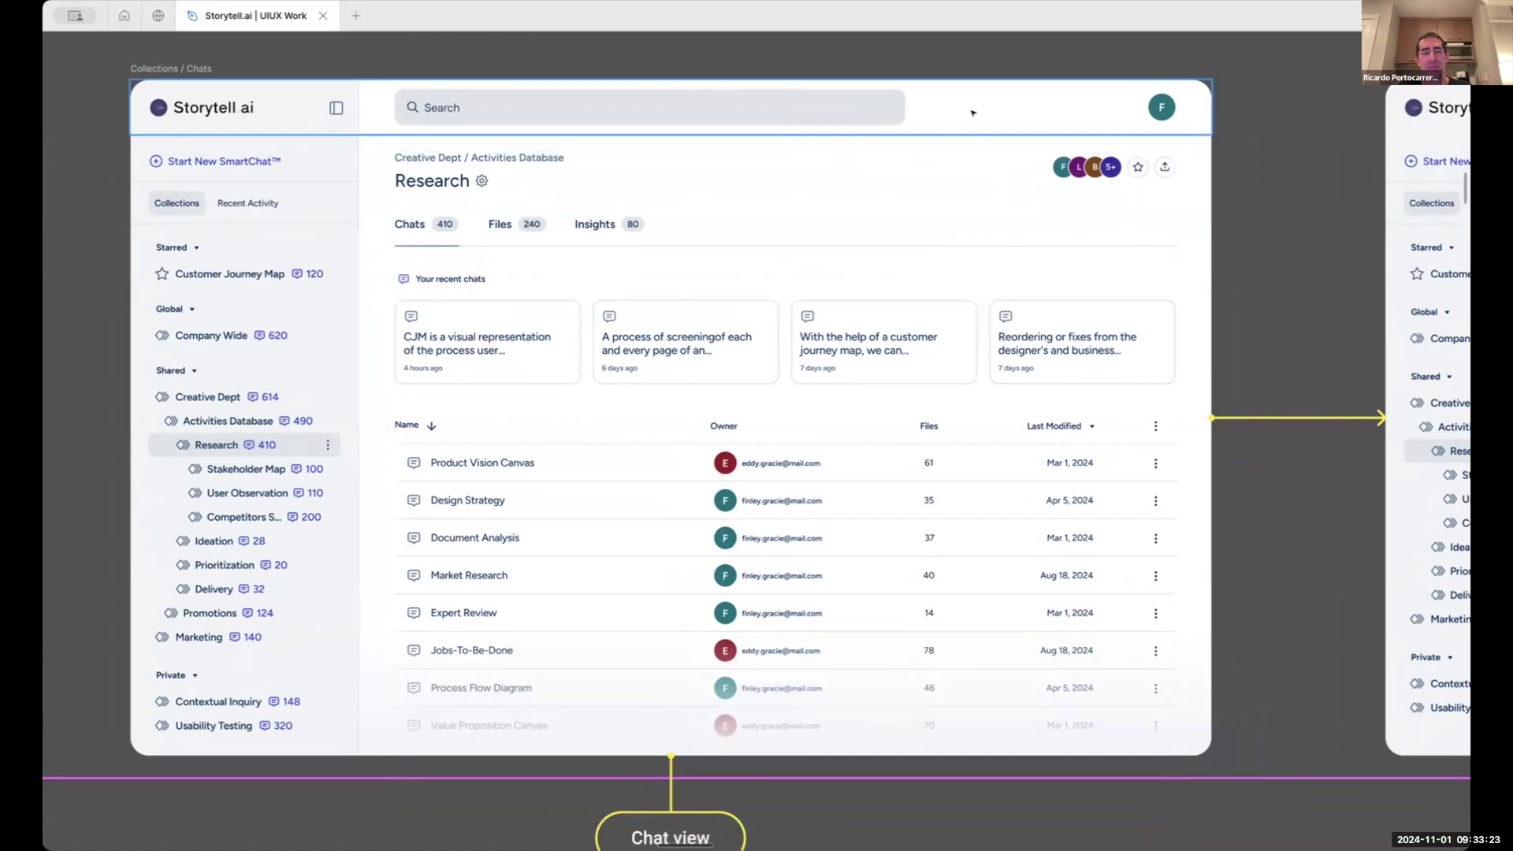
pyautogui.press('n')
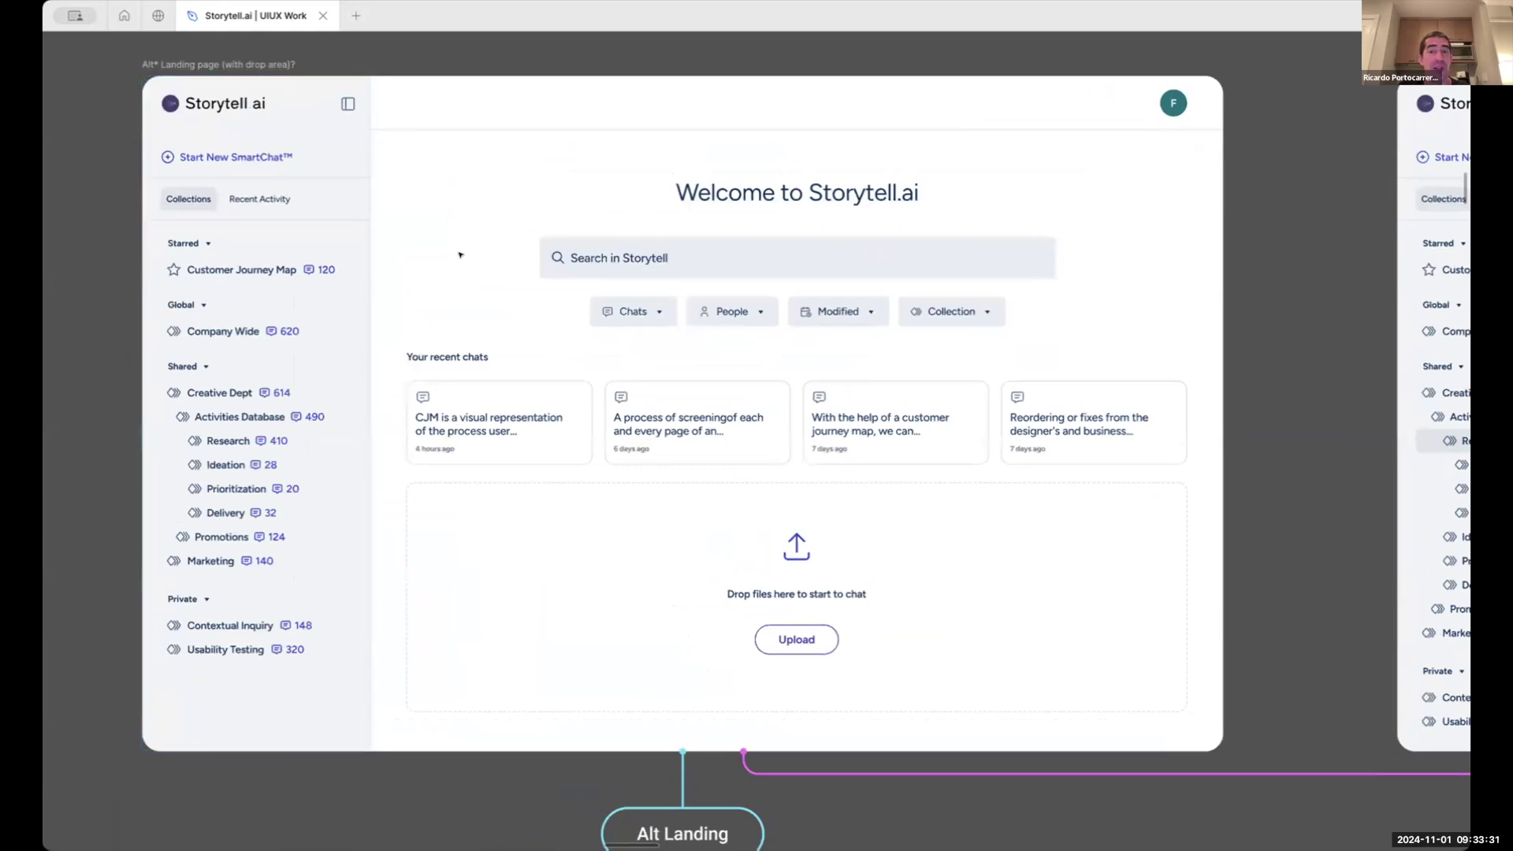
pyautogui.hotkey('shift', 'n')
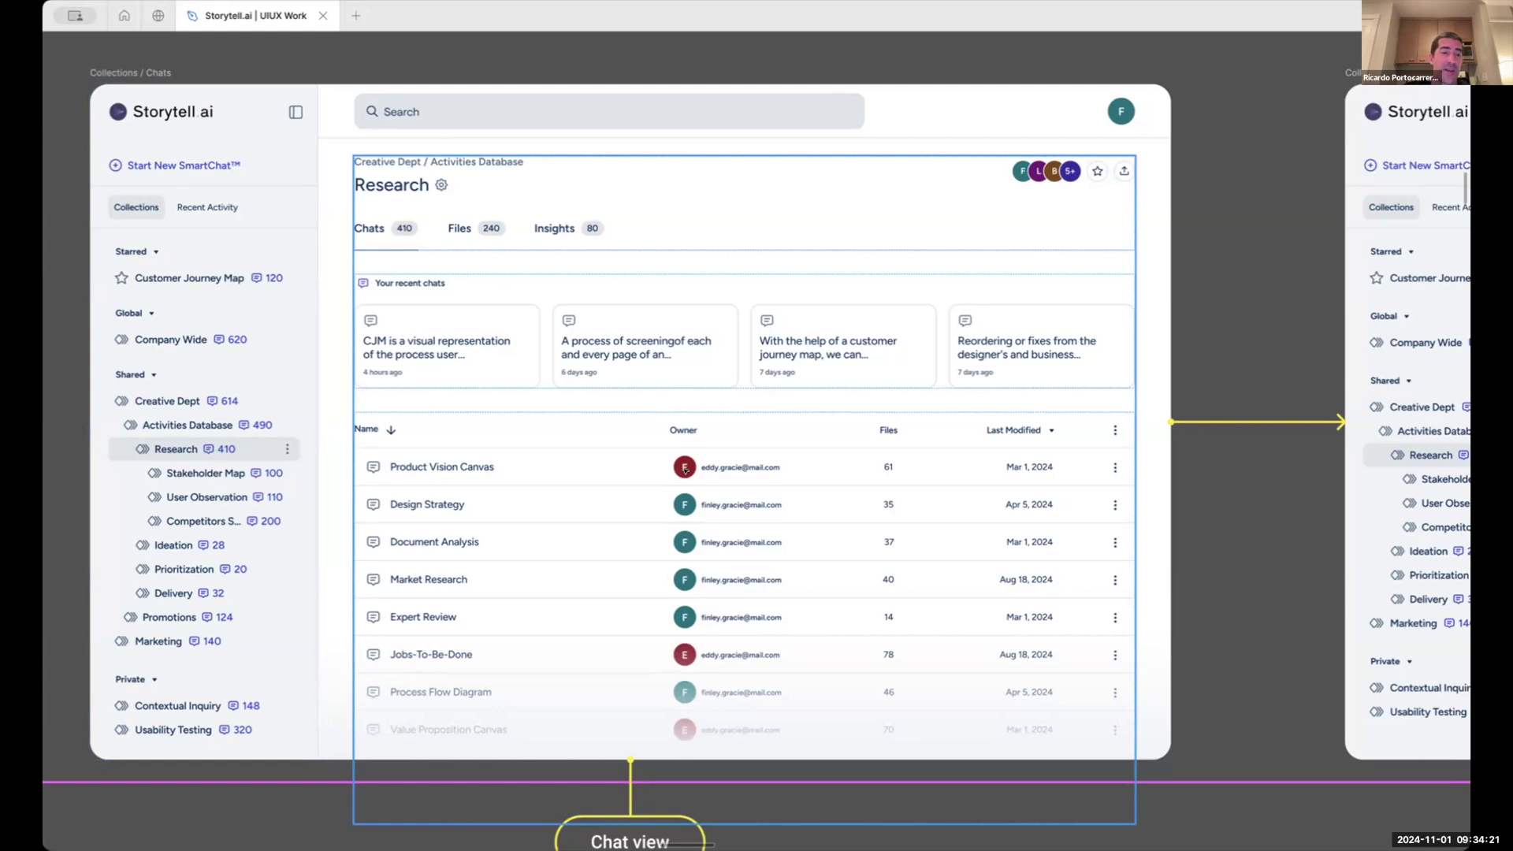
# Find the Collections menu mockups and examine the Research collection's options menu in the side rail version
pyautogui.hscroll(10, 601, 459)
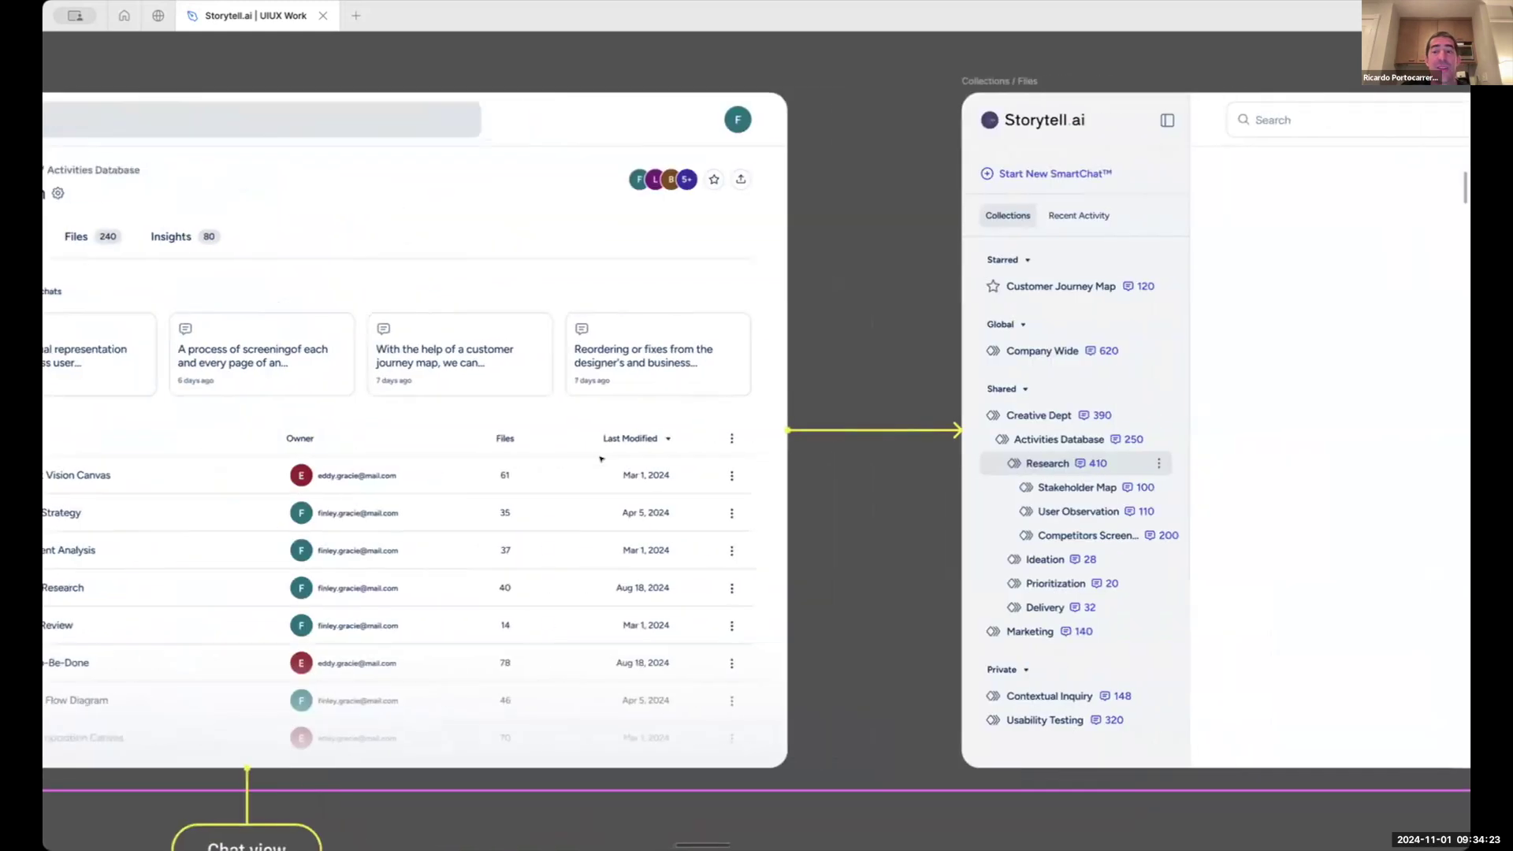
pyautogui.scroll(-5, 588, 470)
pyautogui.hscroll(15, 588, 470)
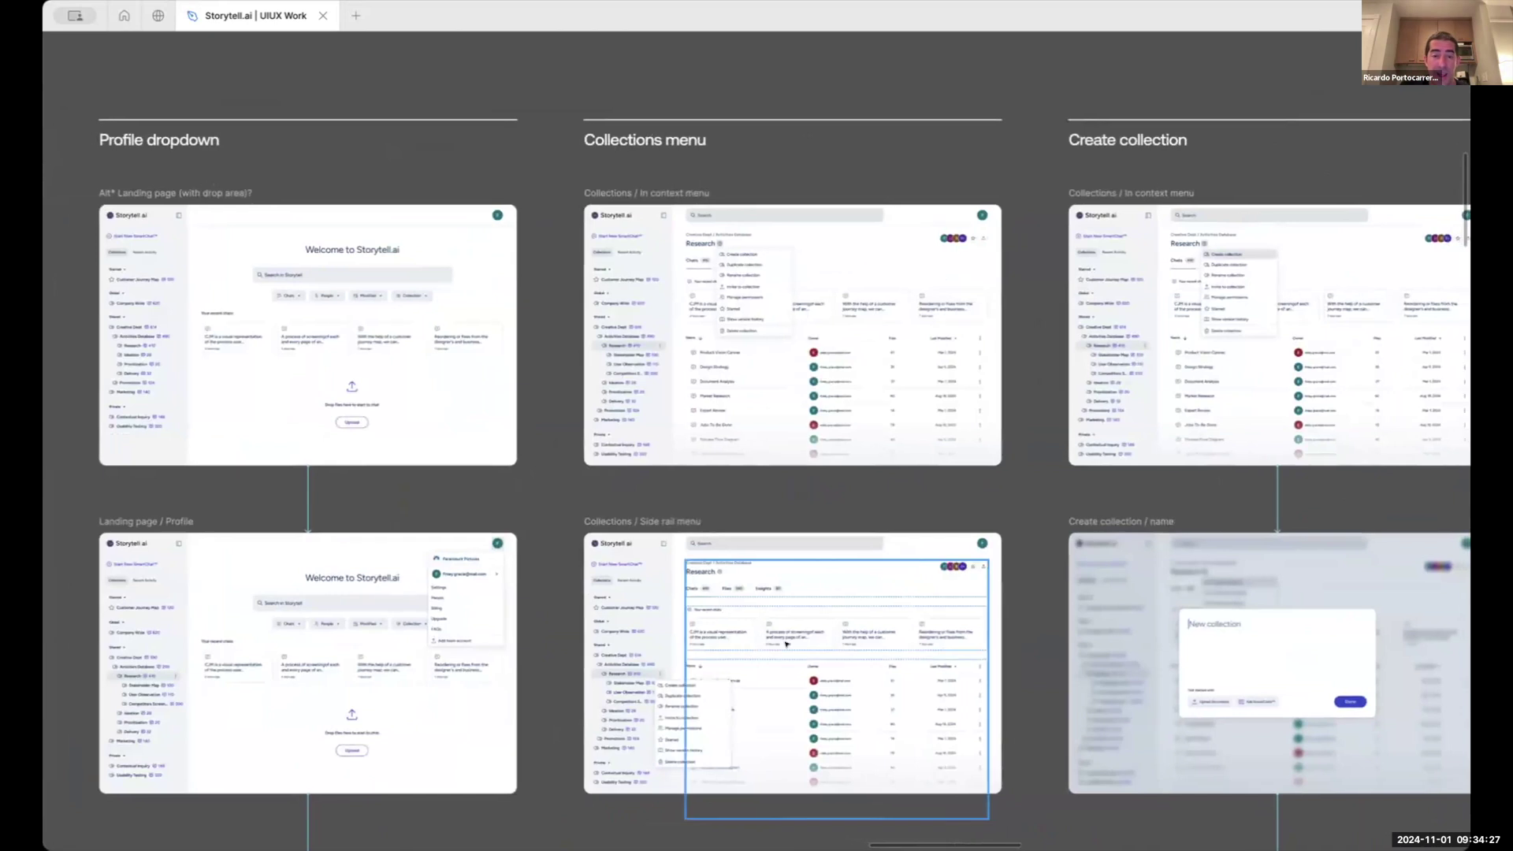
pyautogui.scroll(5, 800, 629)
pyautogui.scroll(-3, 800, 629)
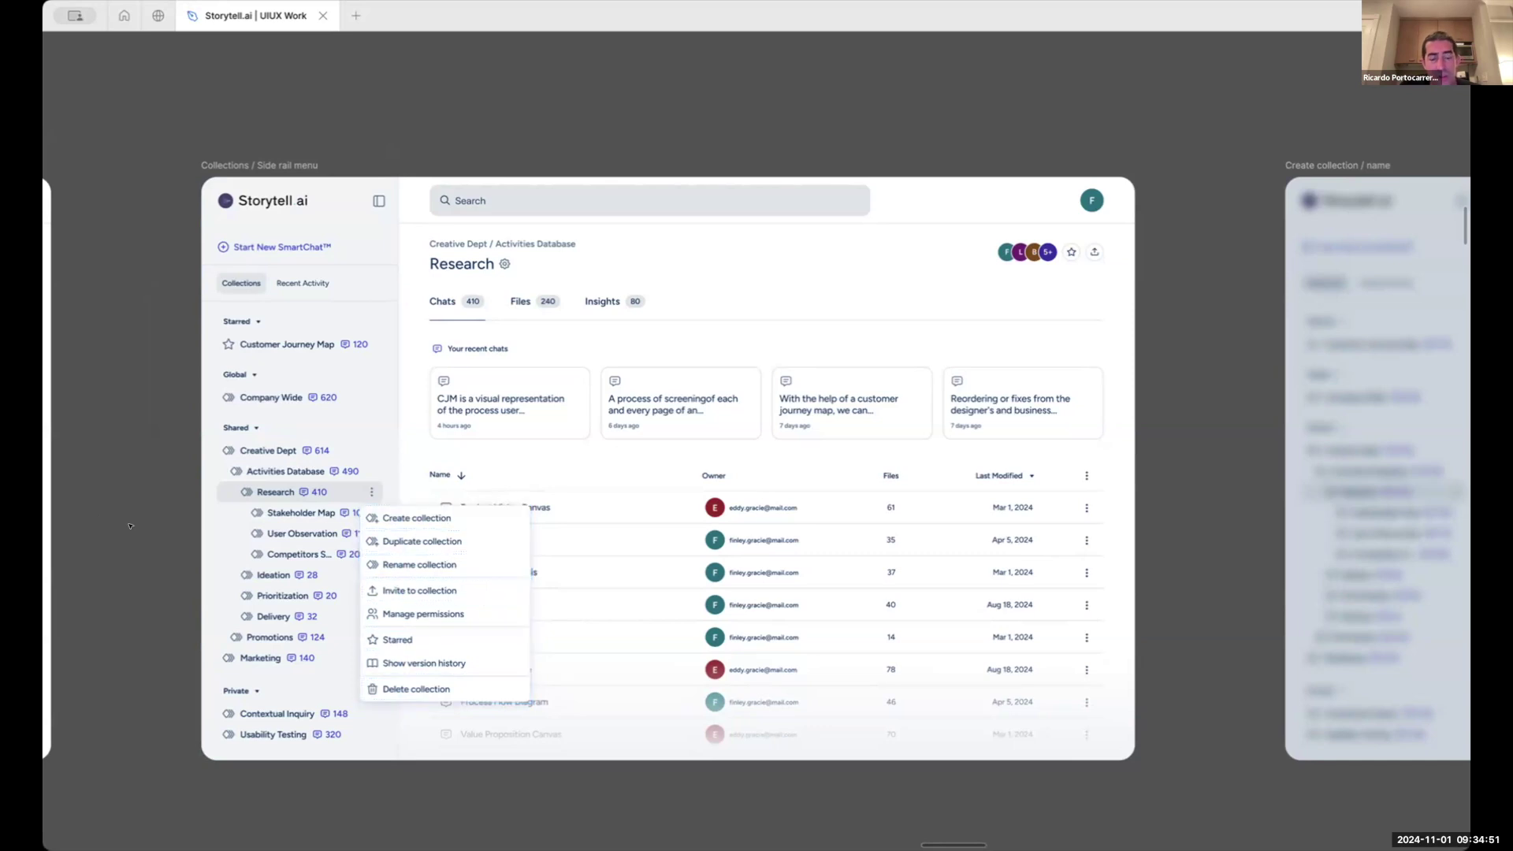
pyautogui.scroll(5, 422, 560)
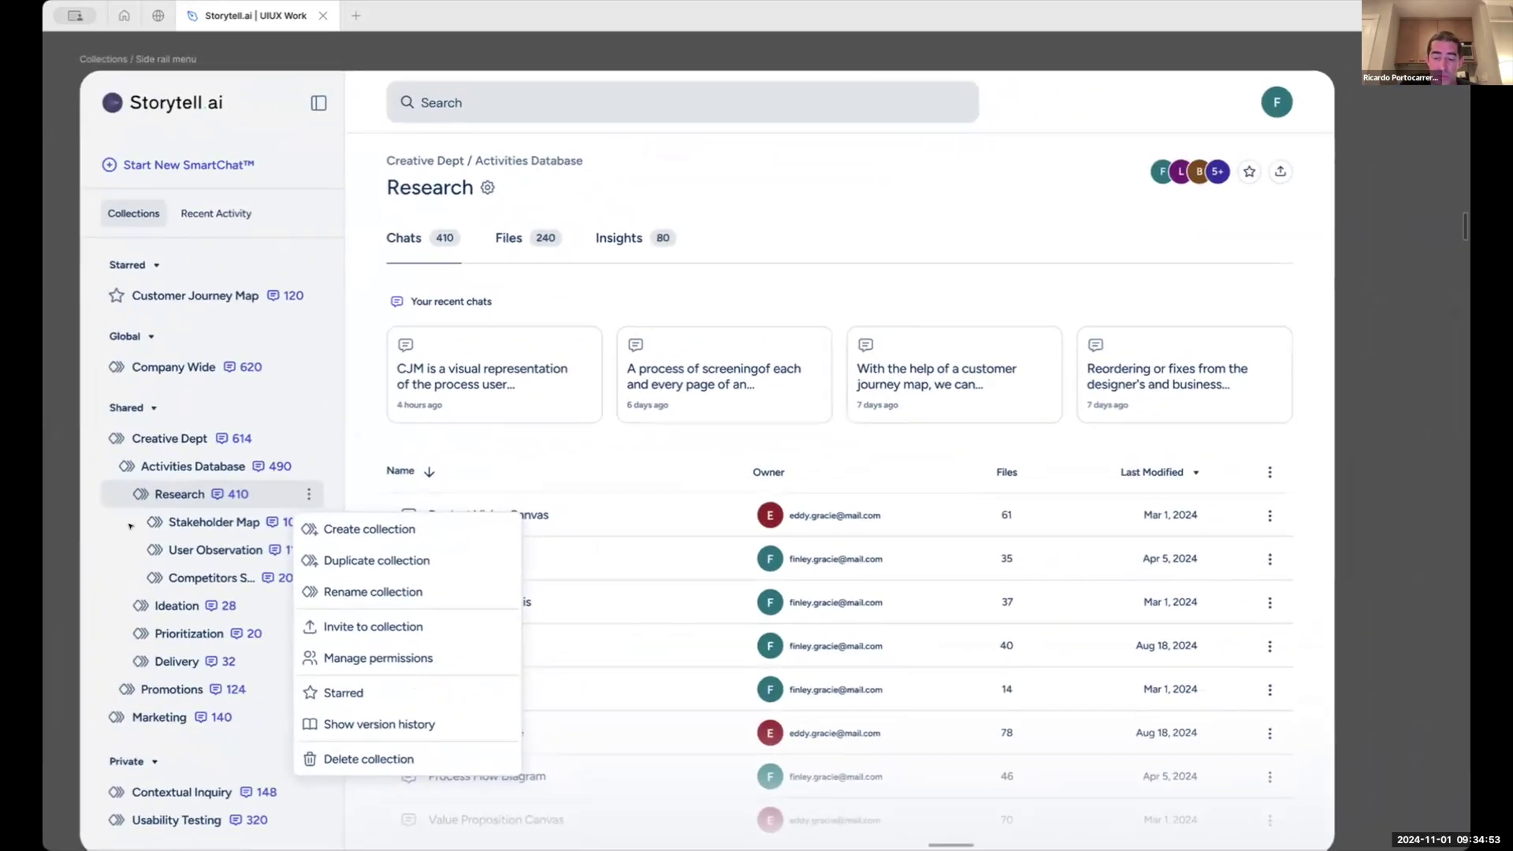
pyautogui.hscroll(3, 130, 526)
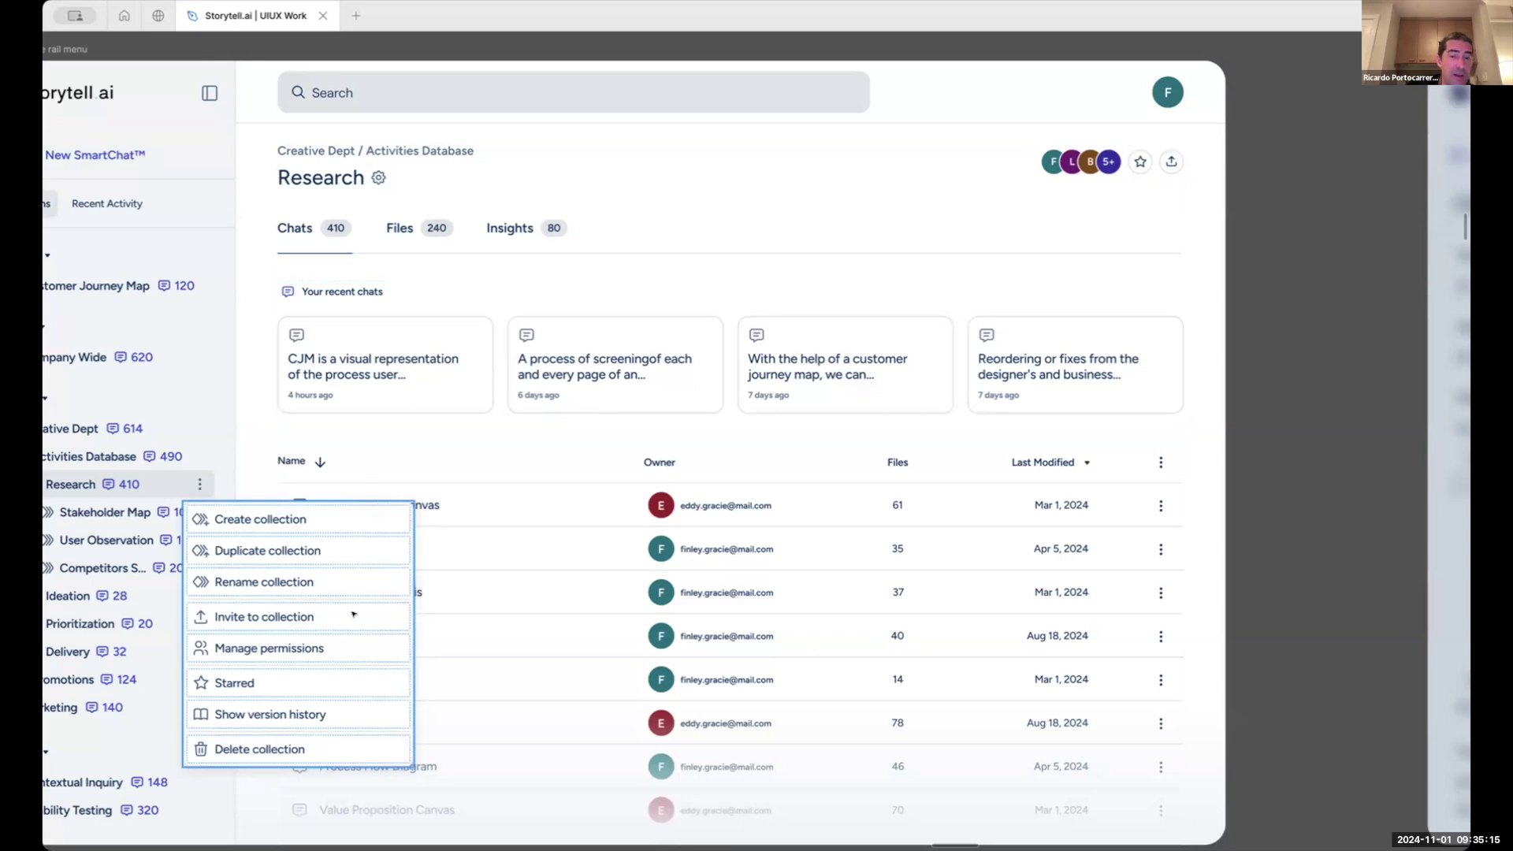
# Inspect the landing page mockup under Profile dropdown, selecting its main content area with the search bar and file drop zone
pyautogui.scroll(-10, 353, 614)
pyautogui.scroll(3, 313, 539)
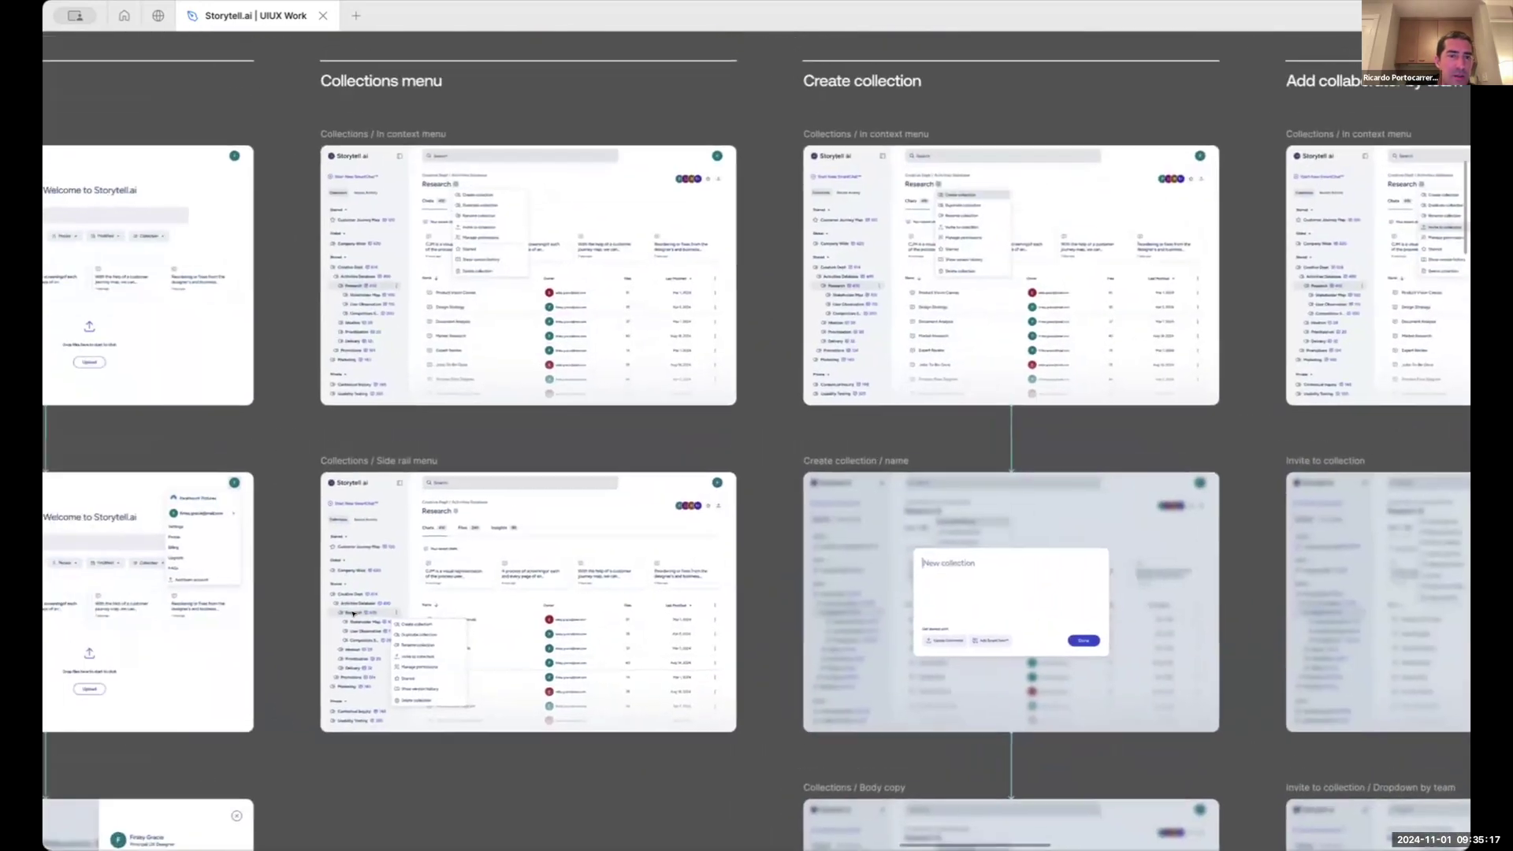
pyautogui.hscroll(-3, 314, 539)
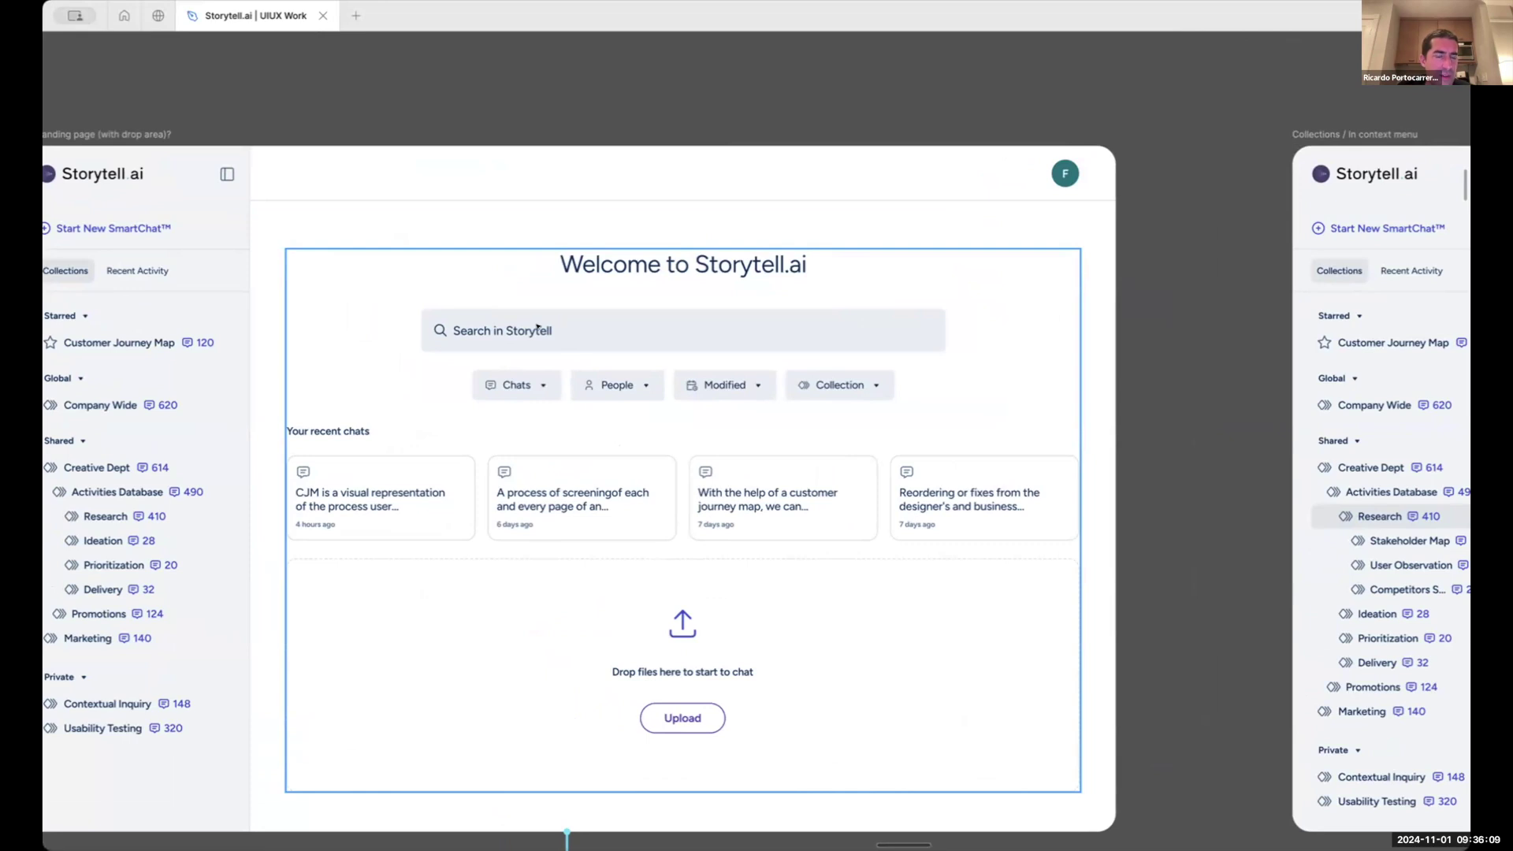
pyautogui.click(579, 336)
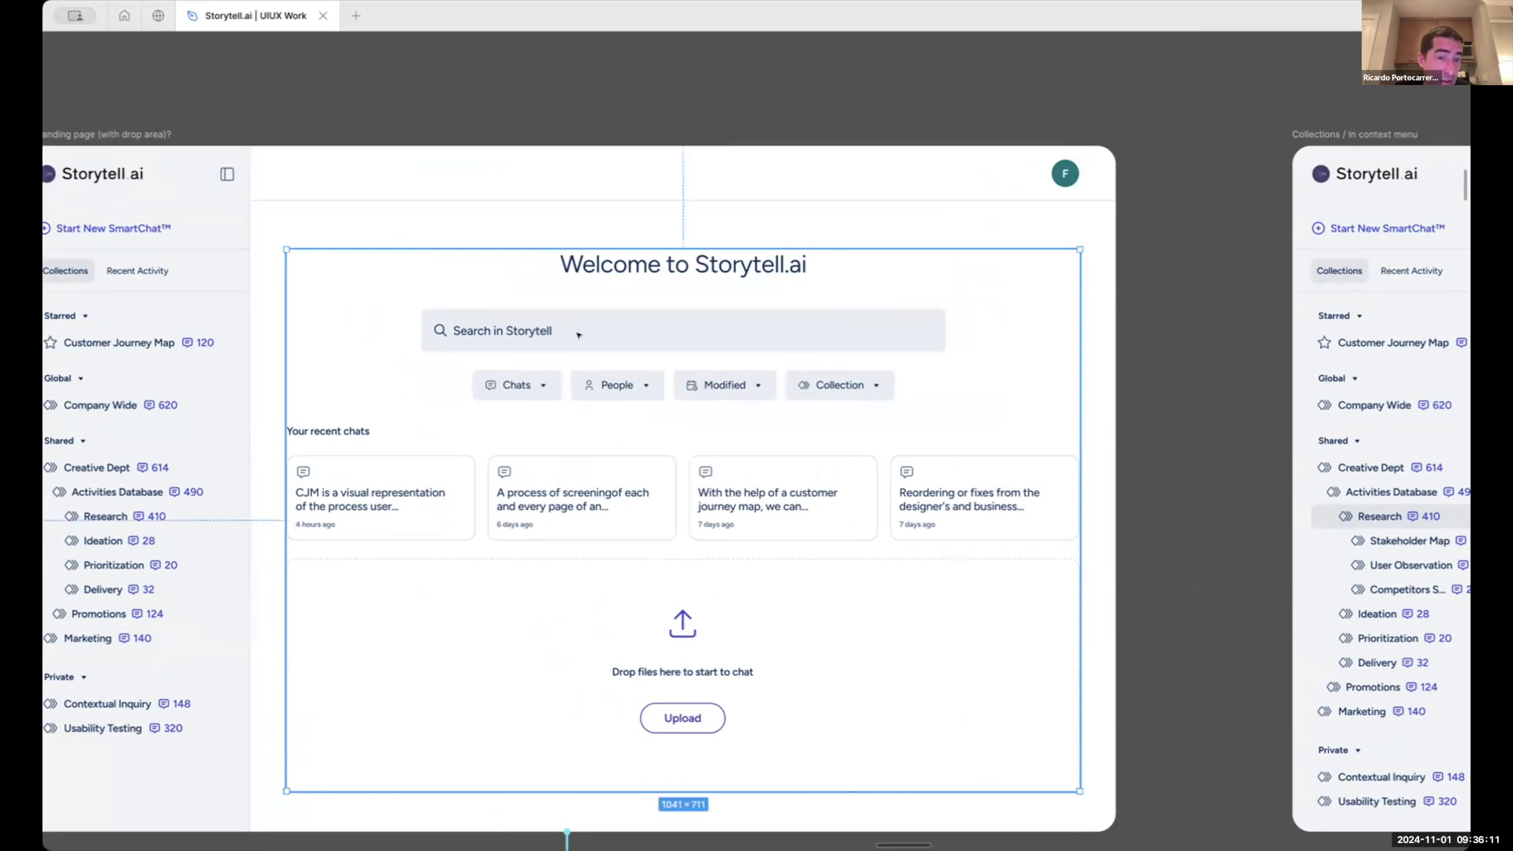
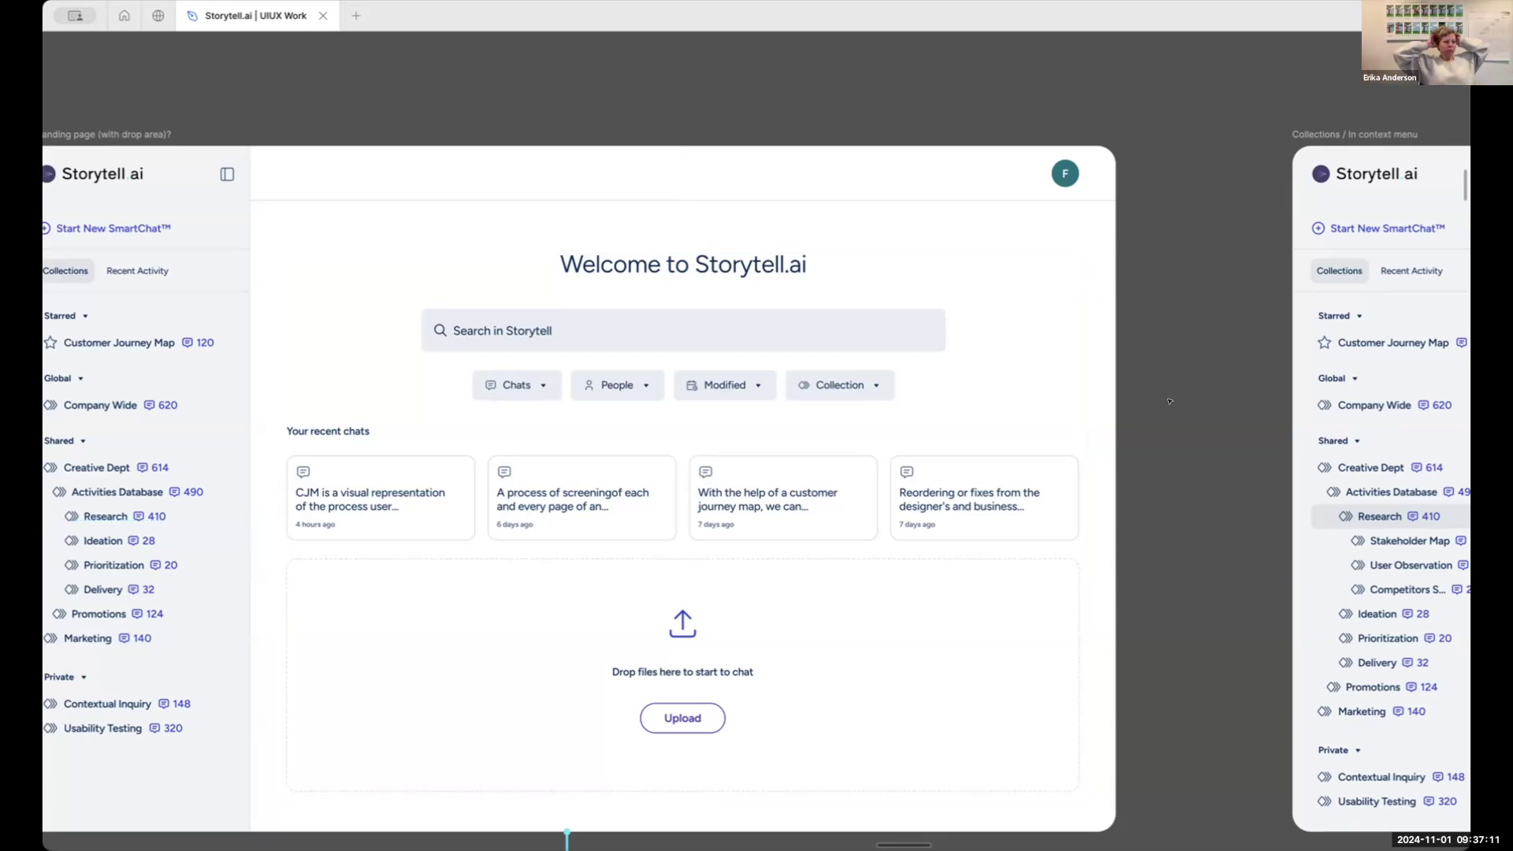
# Return to the Collections / Chat tab mockup and examine the Research page's tabs, recent chats and chat list up close
pyautogui.scroll(-10, 1169, 402)
pyautogui.hscroll(-6, 1169, 401)
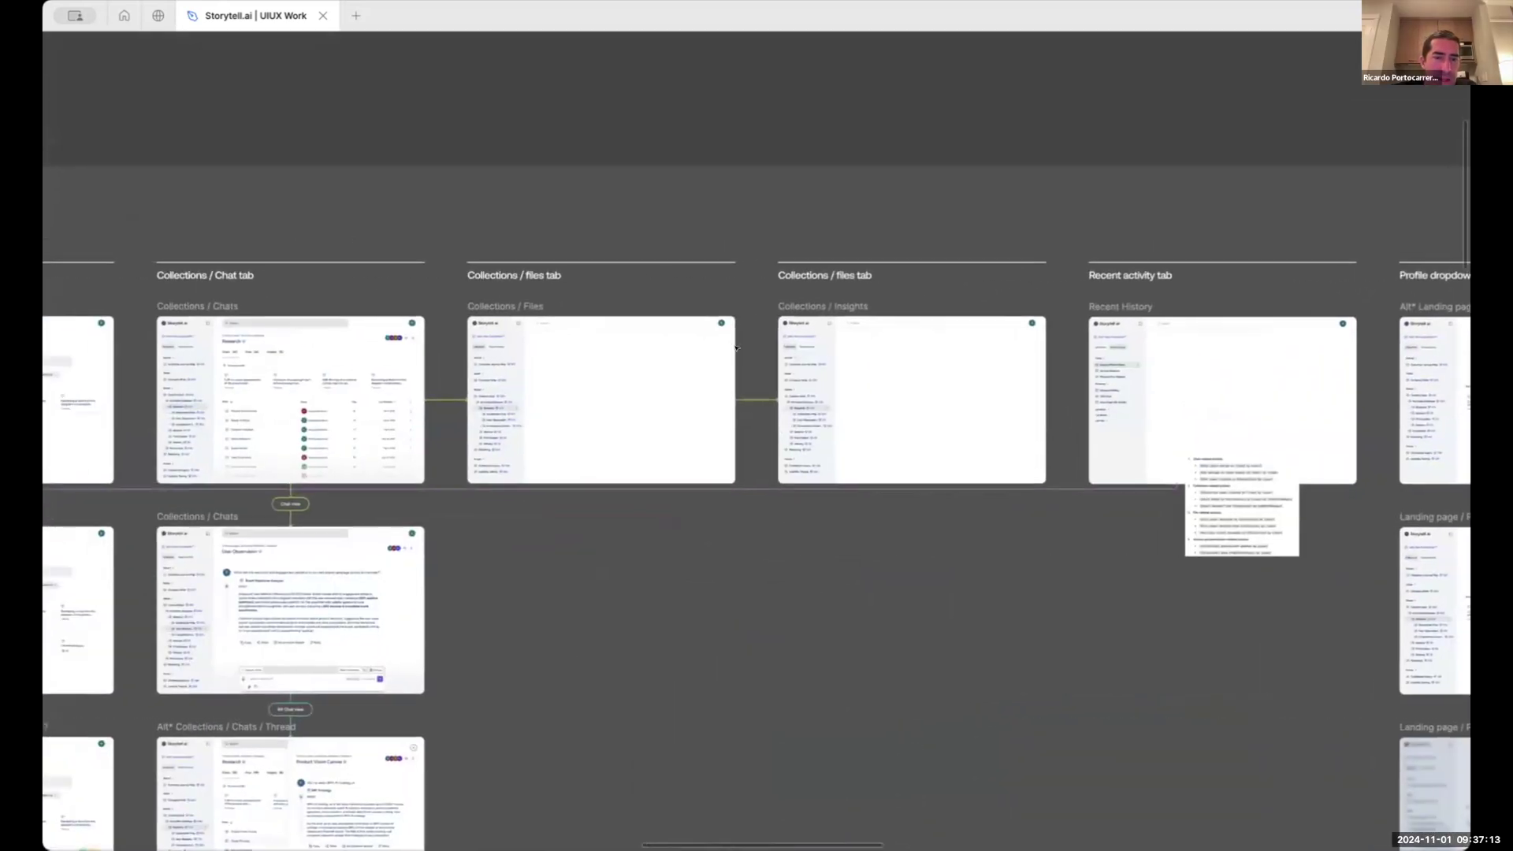
pyautogui.hscroll(-2, 618, 365)
pyautogui.hscroll(-2, 394, 380)
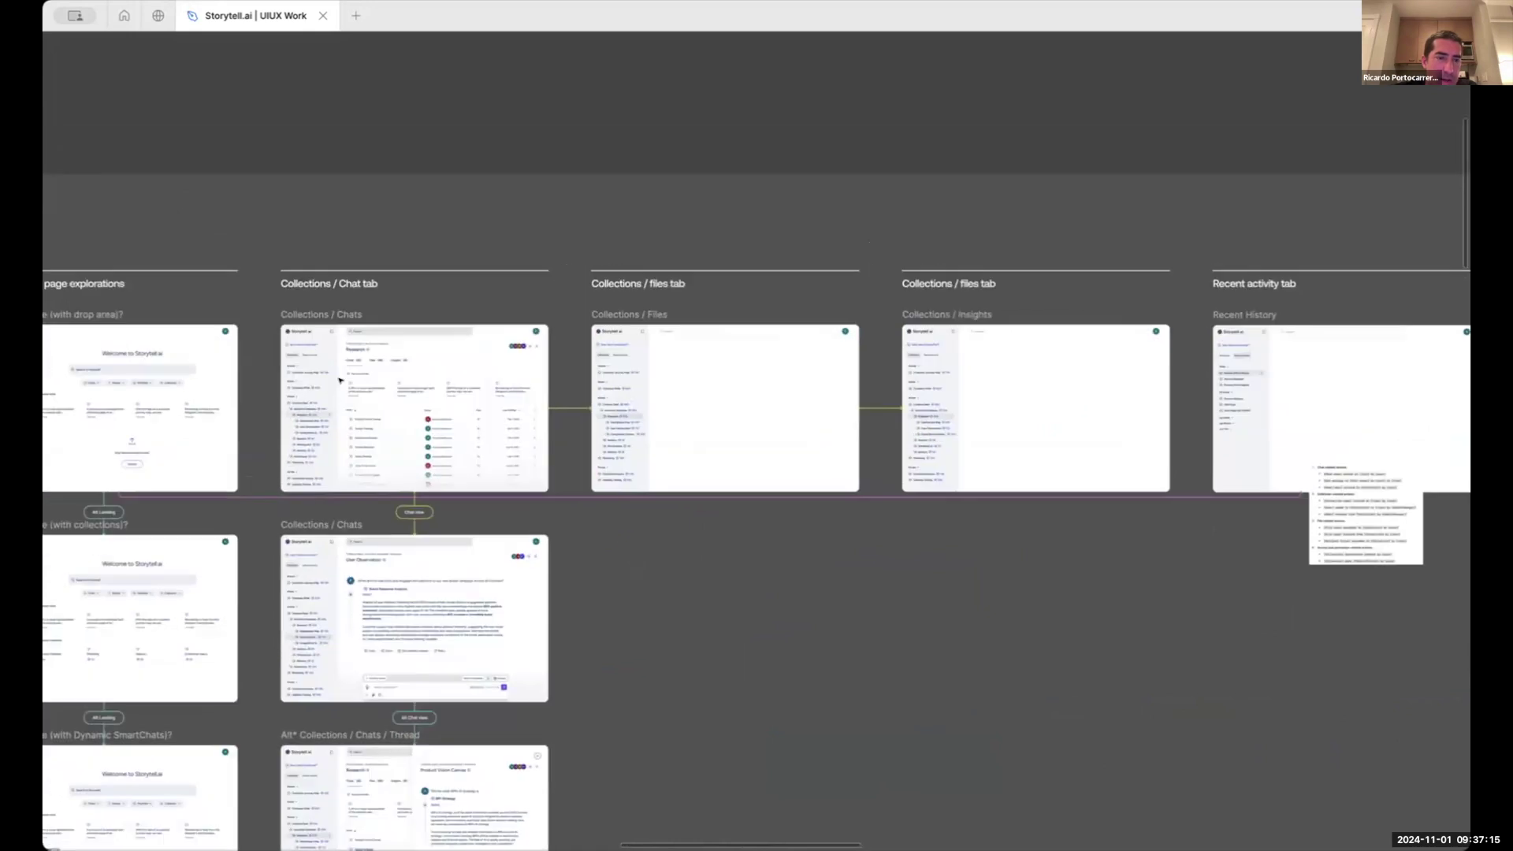
pyautogui.scroll(8, 339, 381)
pyautogui.scroll(-5, 339, 381)
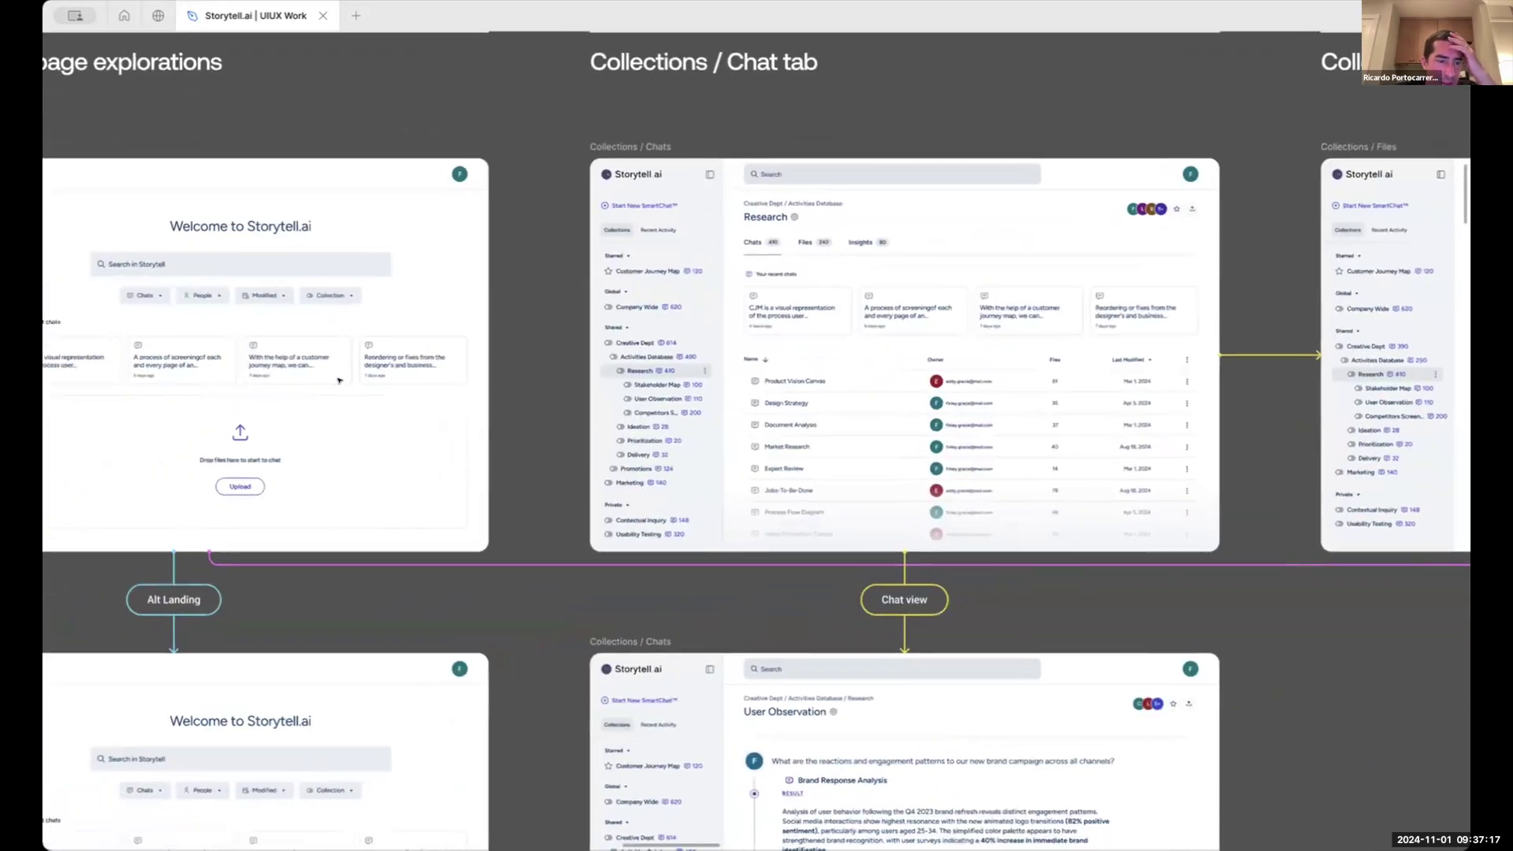
pyautogui.scroll(5, 339, 381)
pyautogui.scroll(-5, 339, 380)
pyautogui.scroll(-5, 339, 381)
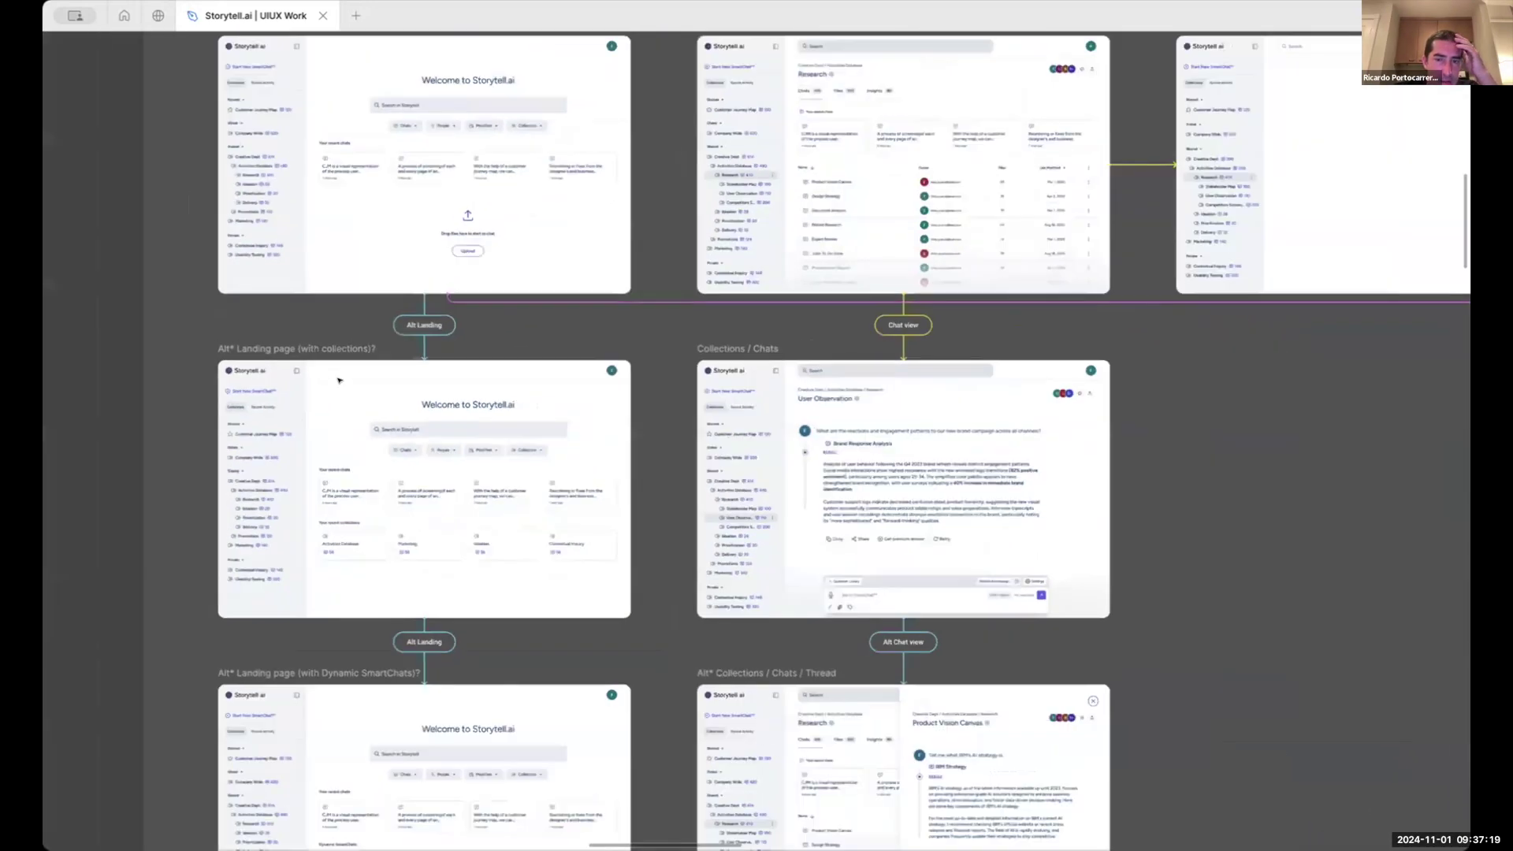
pyautogui.scroll(3, 709, 331)
pyautogui.scroll(6, 825, 255)
pyautogui.scroll(-3, 825, 255)
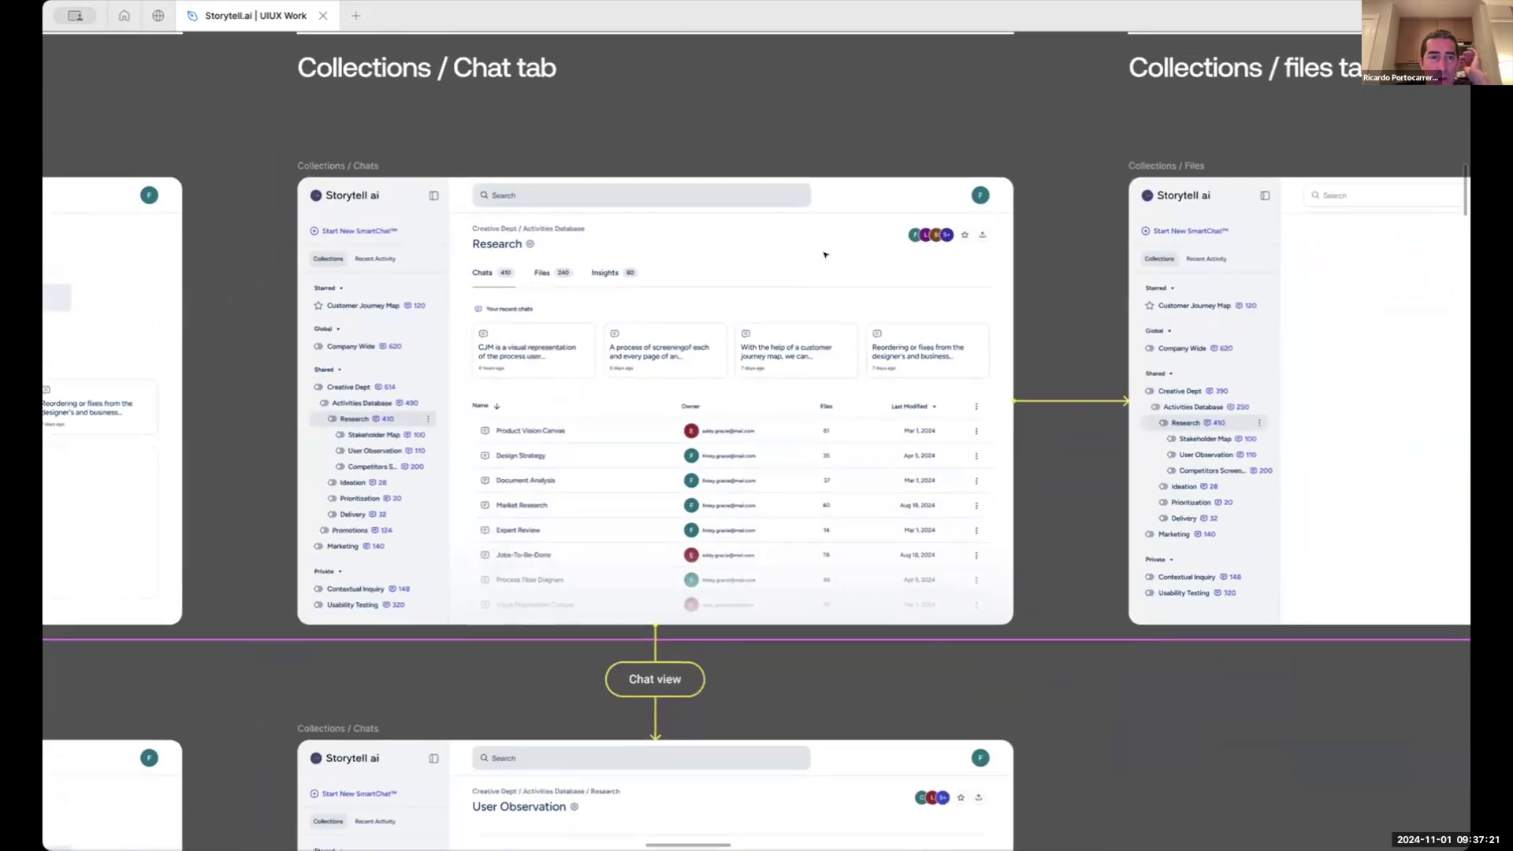
pyautogui.scroll(3, 354, 428)
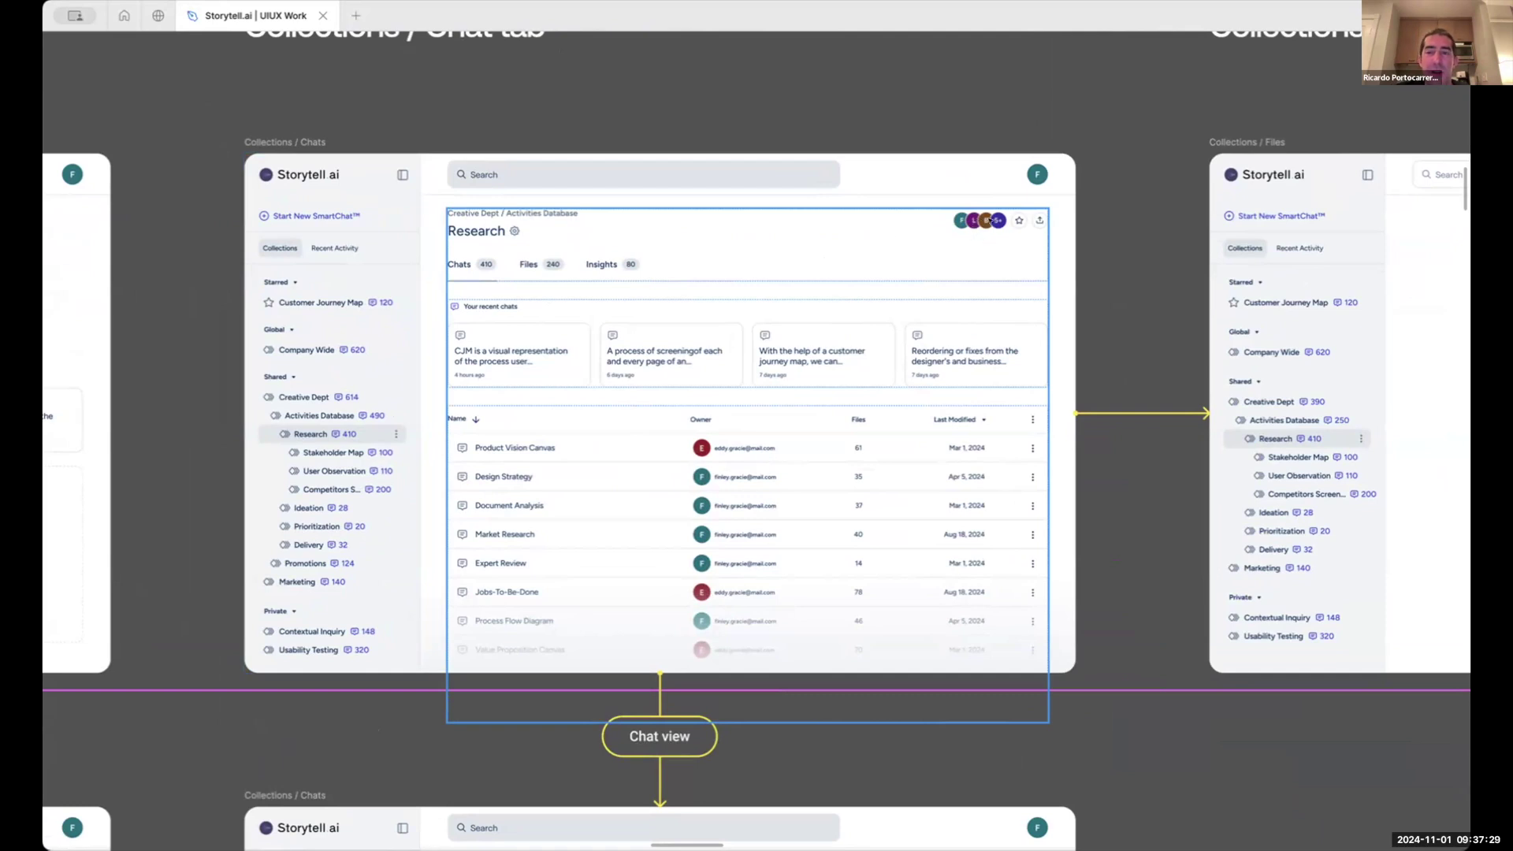
pyautogui.scroll(3, 992, 221)
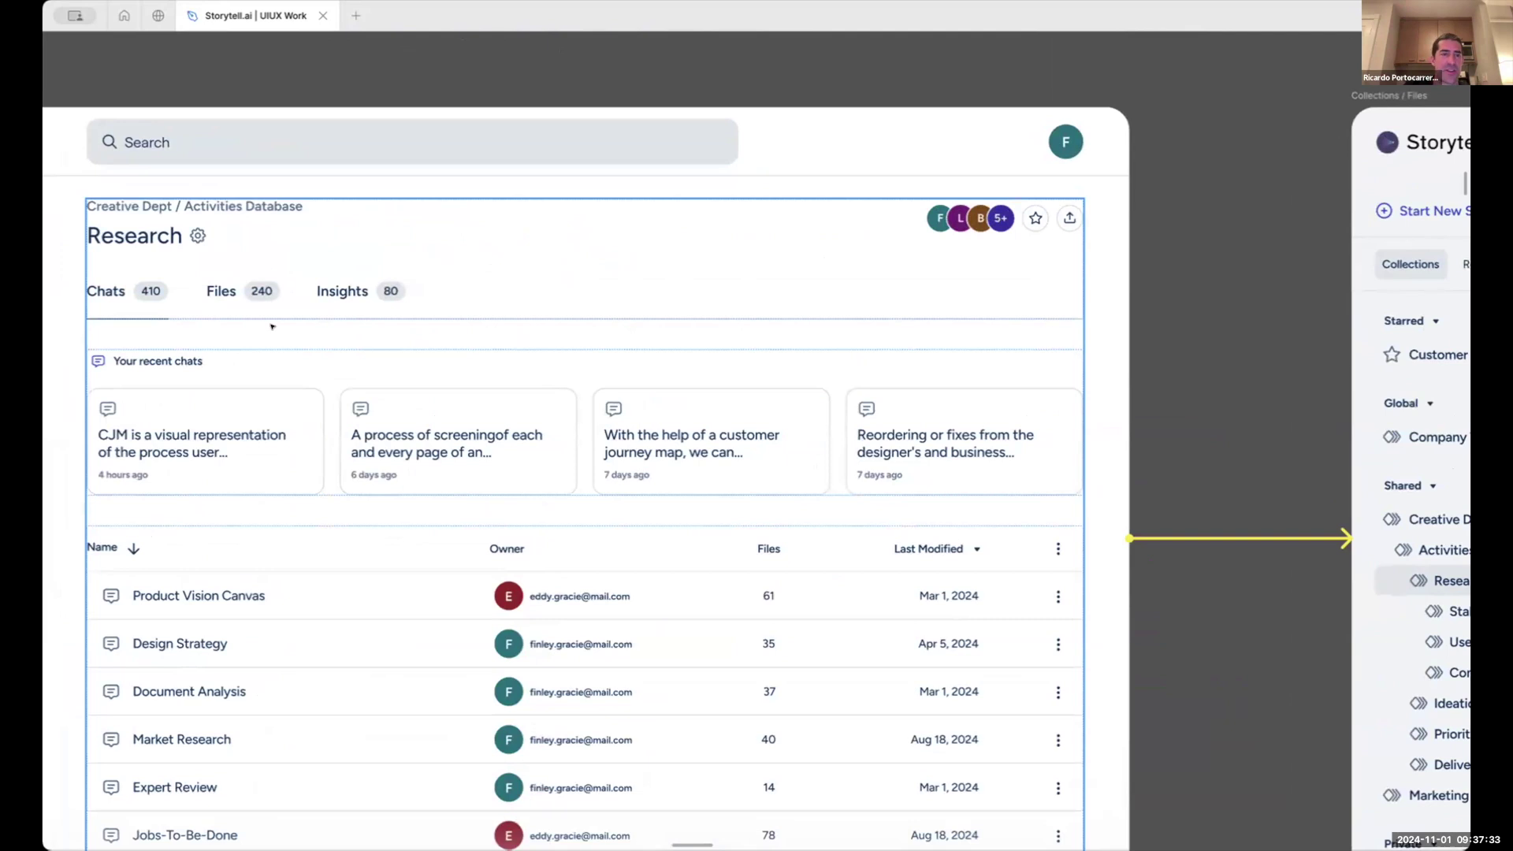
pyautogui.hscroll(-2, 248, 334)
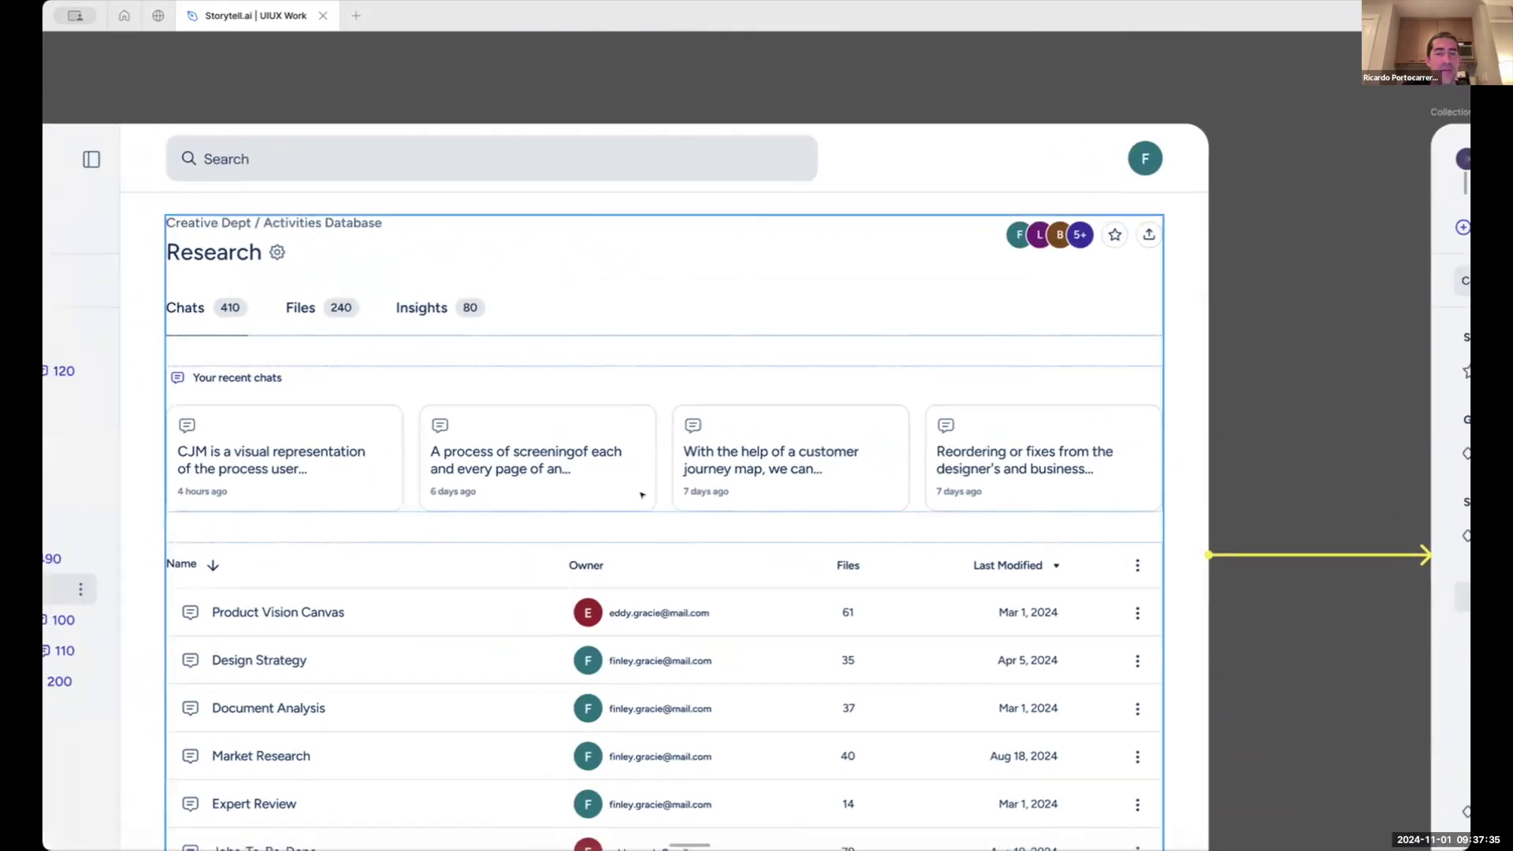
# Examine the User Observation chat view mockup, including its Brand Response Analysis answer and the SmartChat input area
pyautogui.scroll(-10, 642, 495)
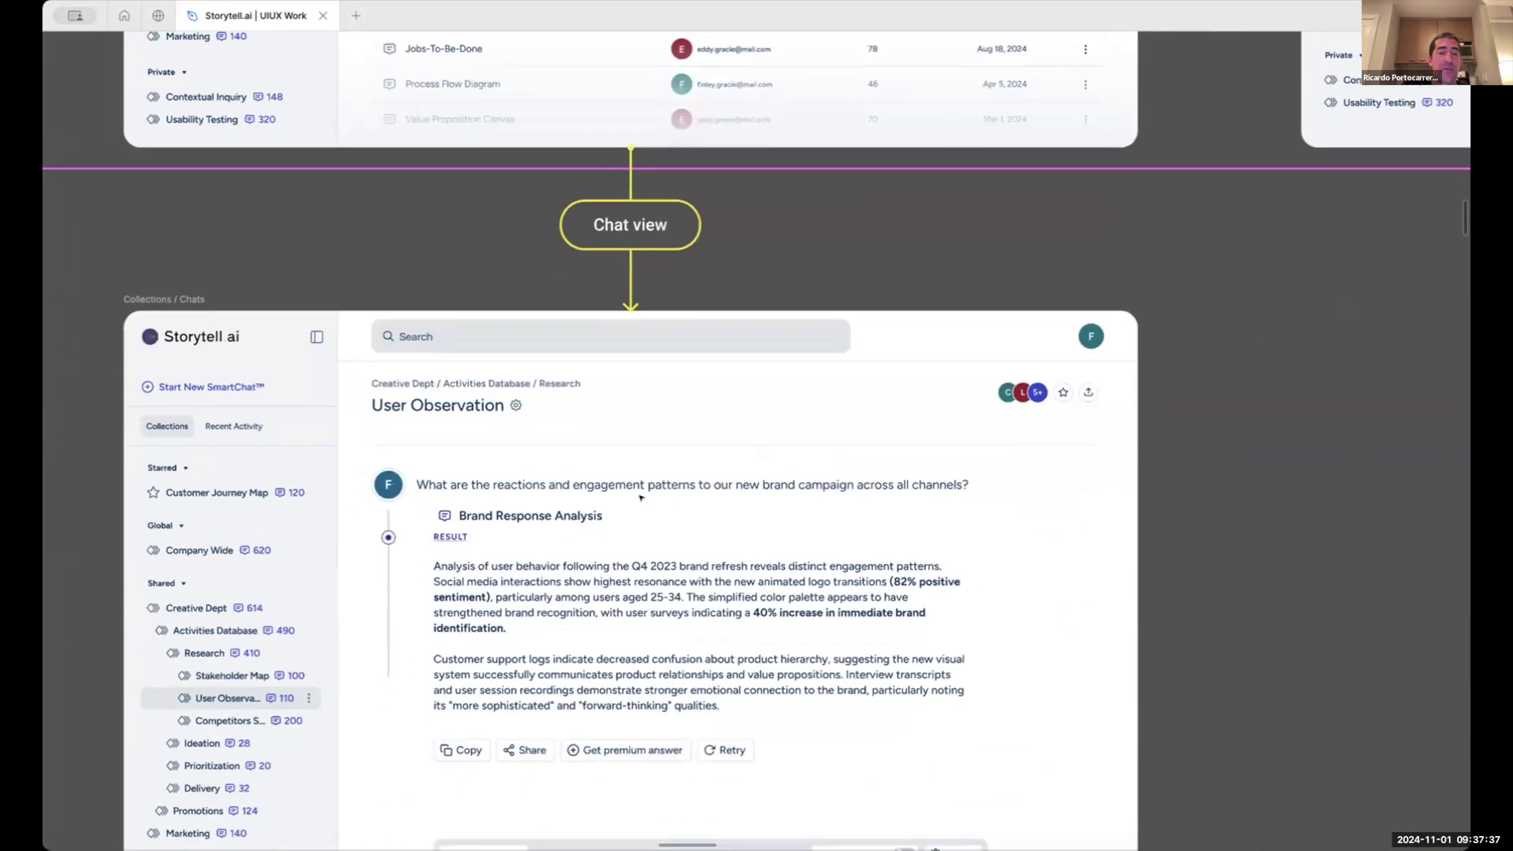
pyautogui.scroll(-4, 640, 497)
pyautogui.scroll(1, 640, 499)
pyautogui.hscroll(-1, 641, 499)
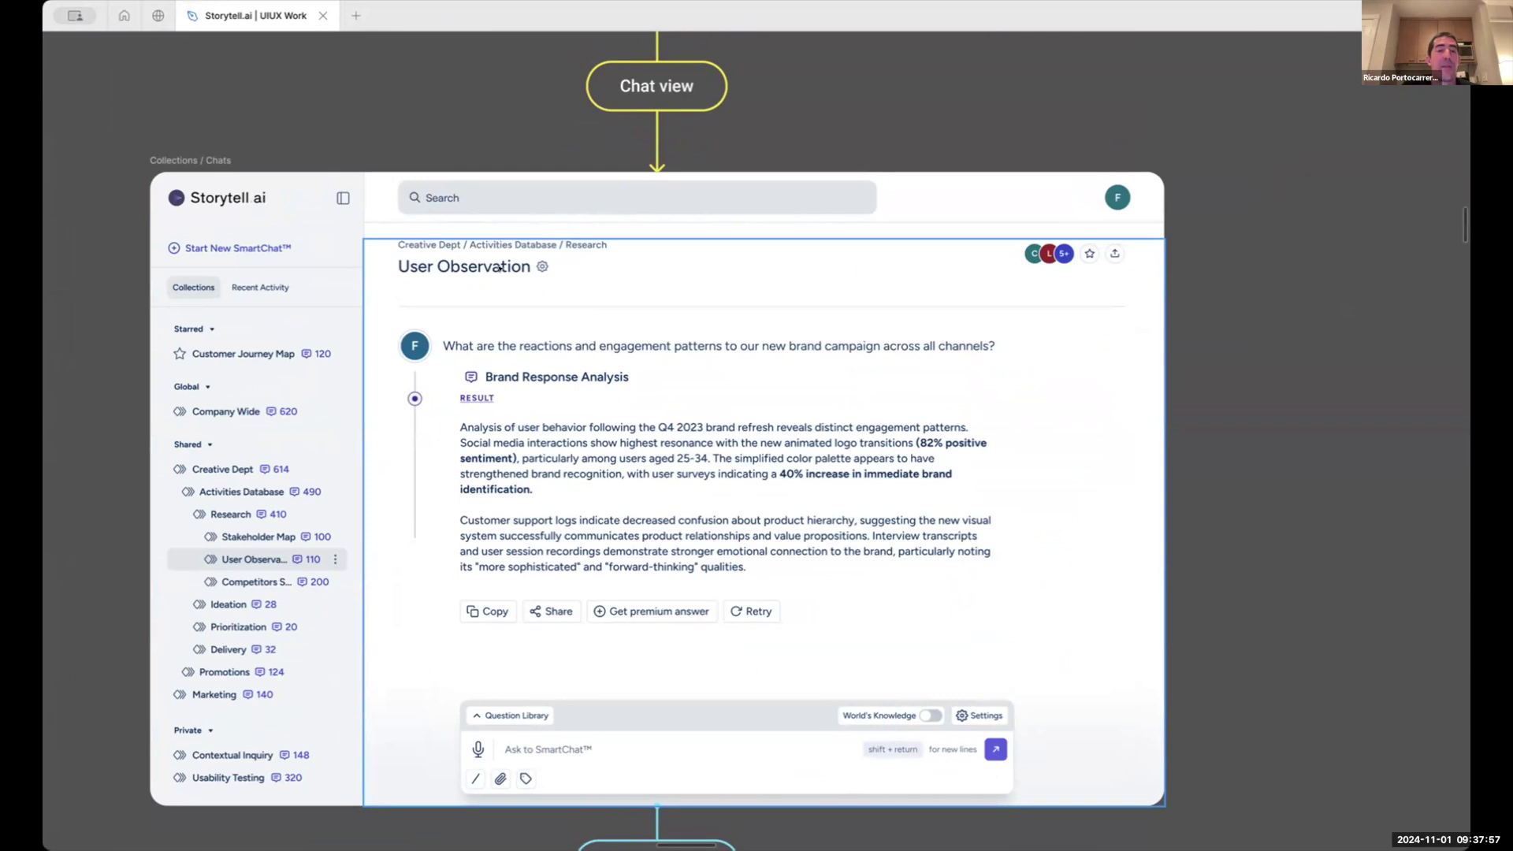
pyautogui.scroll(5, 500, 268)
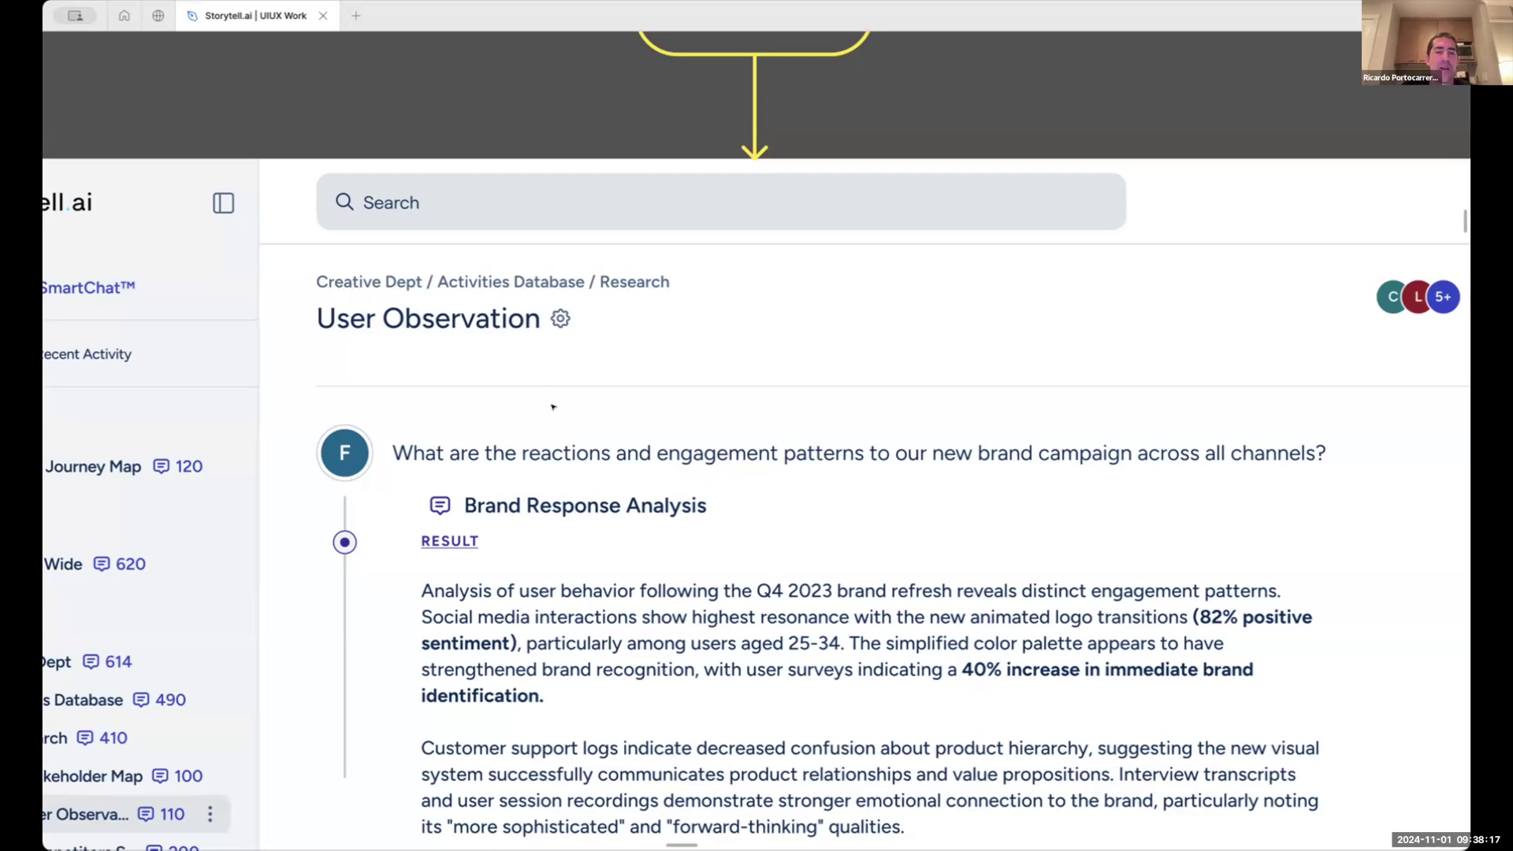
pyautogui.scroll(-1, 553, 406)
pyautogui.hscroll(1, 553, 406)
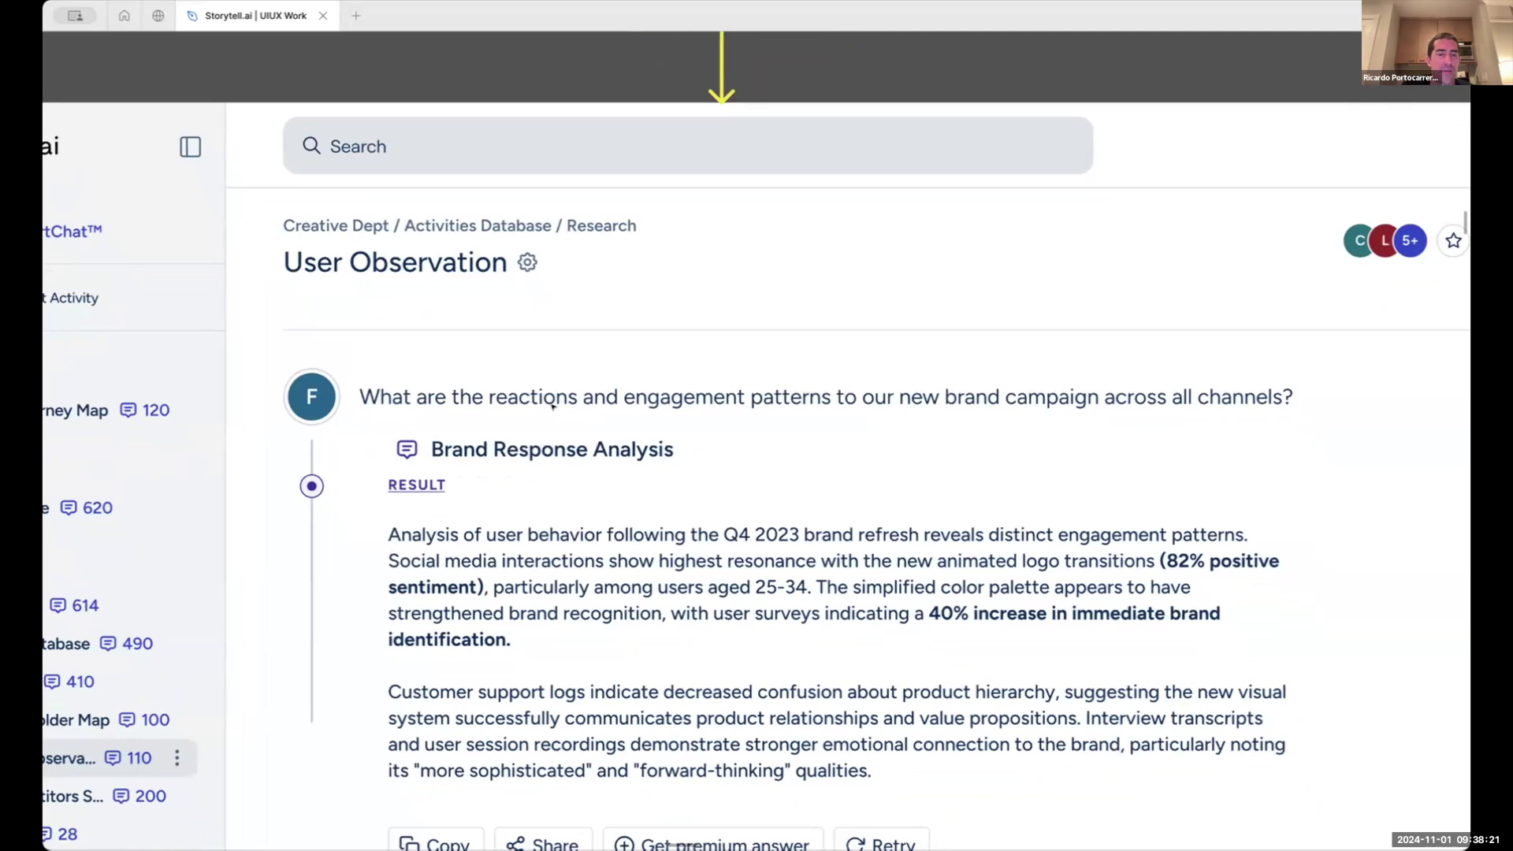
pyautogui.scroll(-3, 552, 406)
pyautogui.scroll(-3, 552, 406)
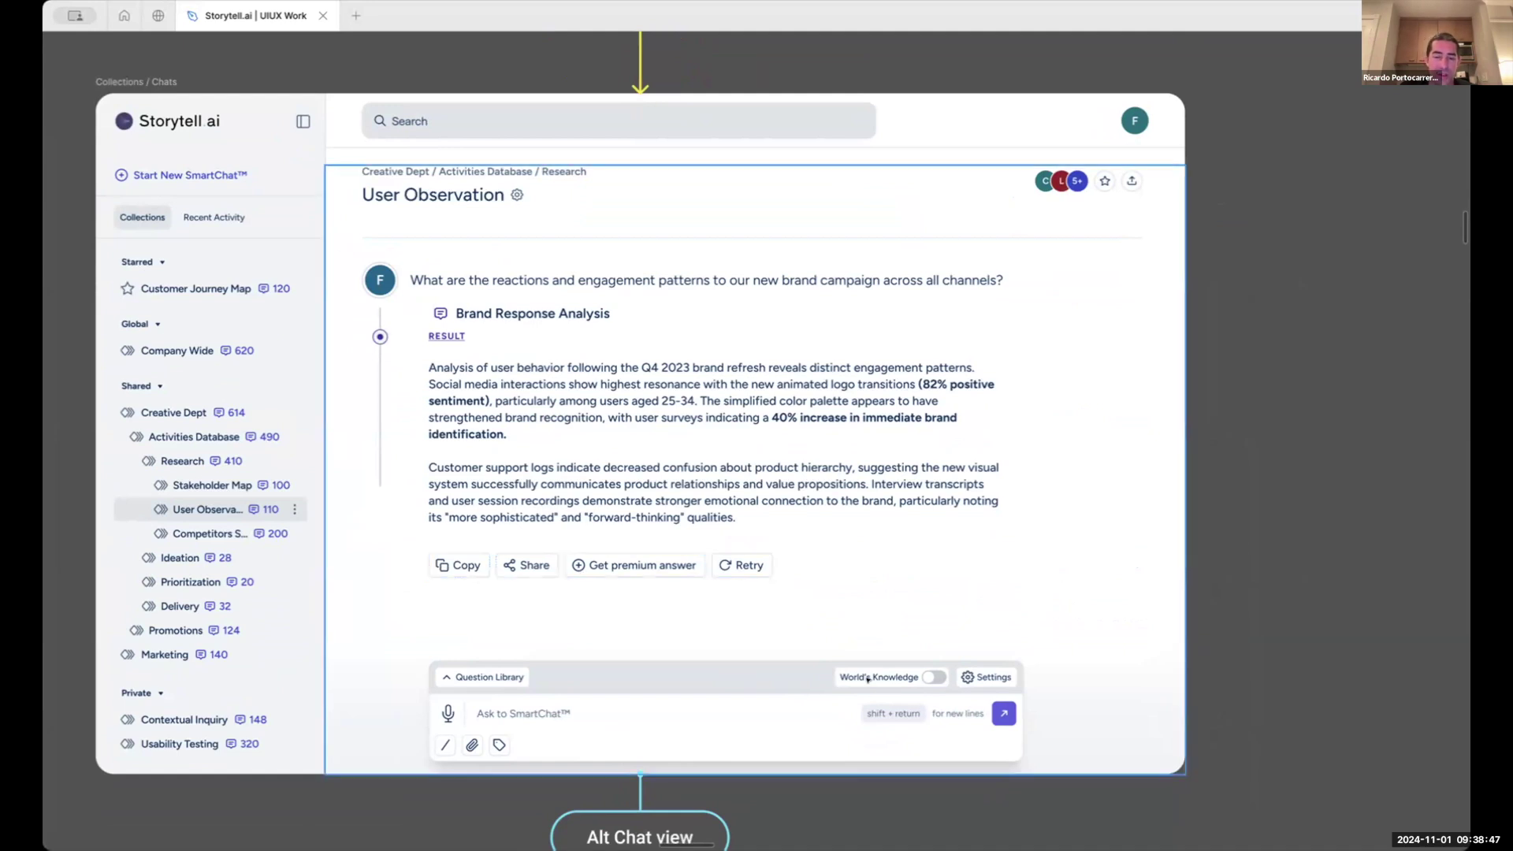
pyautogui.scroll(5, 868, 679)
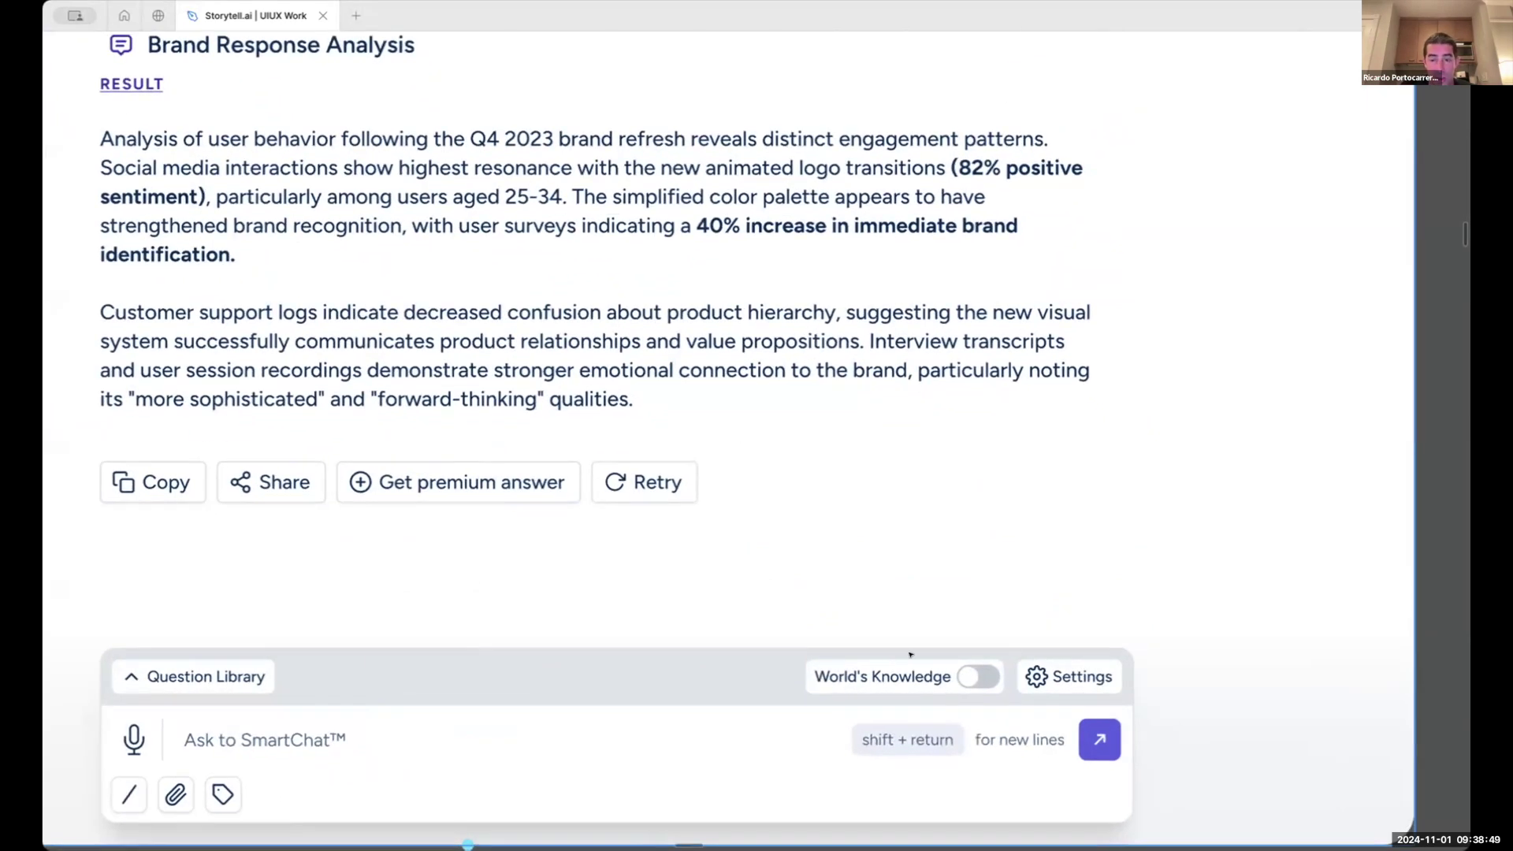
pyautogui.scroll(-5, 896, 667)
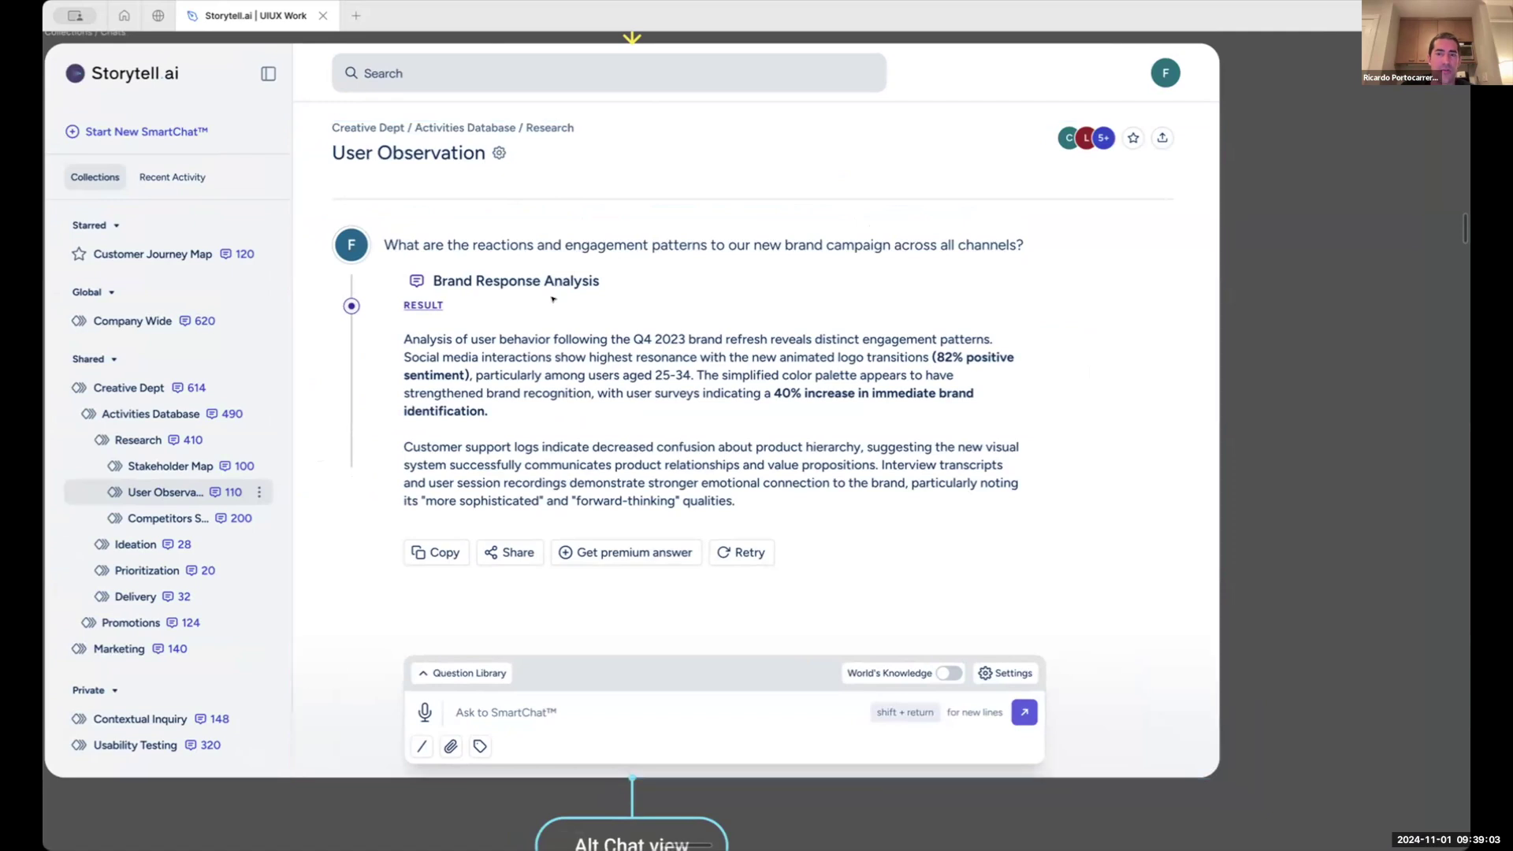
# Examine the Alt Chat view thread mockup, selecting the recent chats section beneath the Product Vision Canvas drawer
pyautogui.scroll(-5, 553, 299)
pyautogui.scroll(-8, 559, 354)
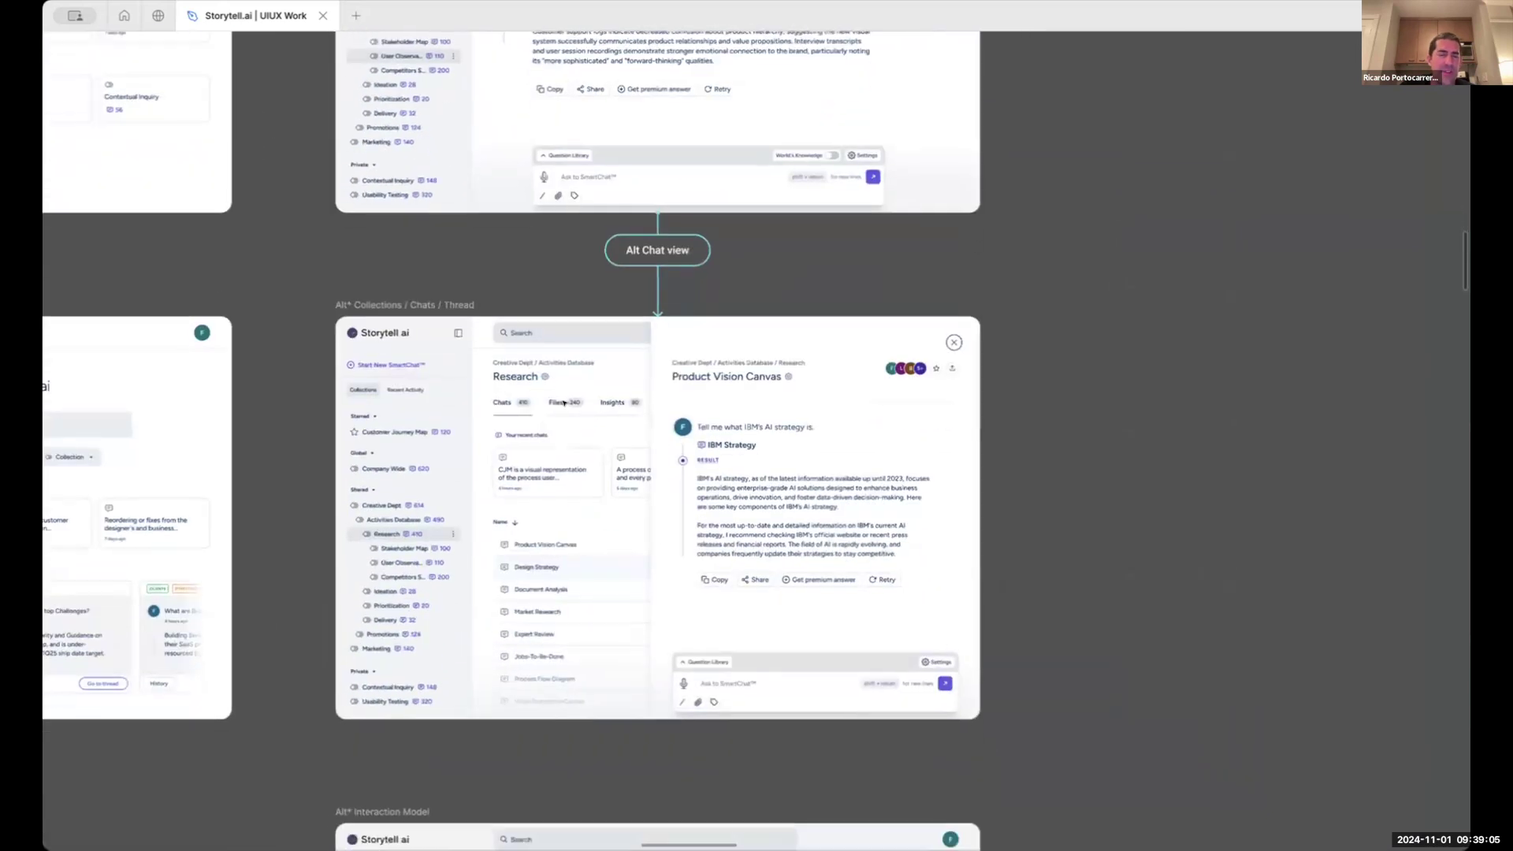
pyautogui.scroll(5, 564, 402)
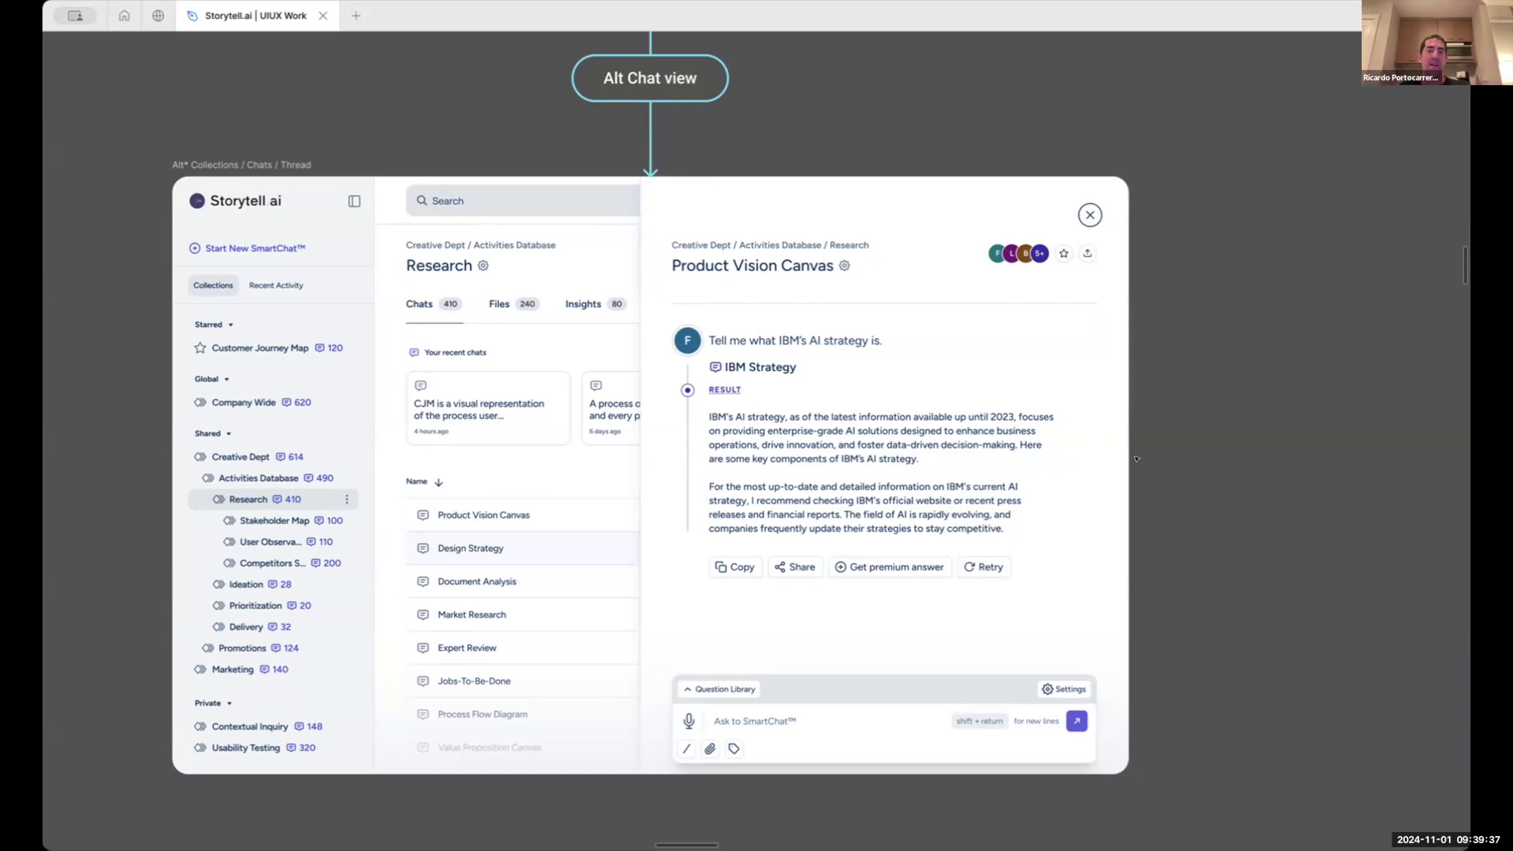
pyautogui.click(554, 631)
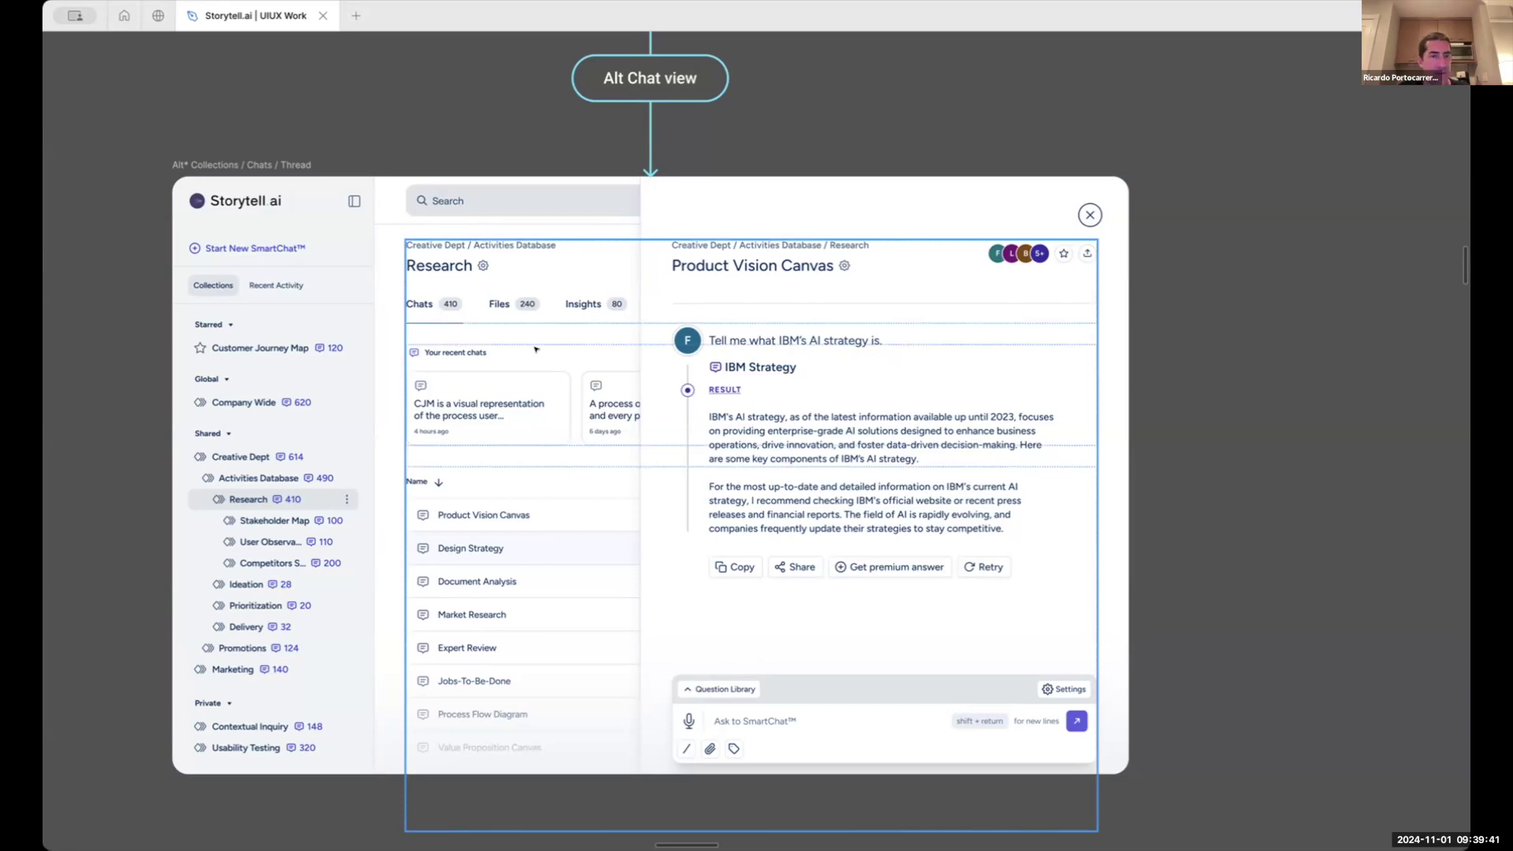
pyautogui.click(536, 380)
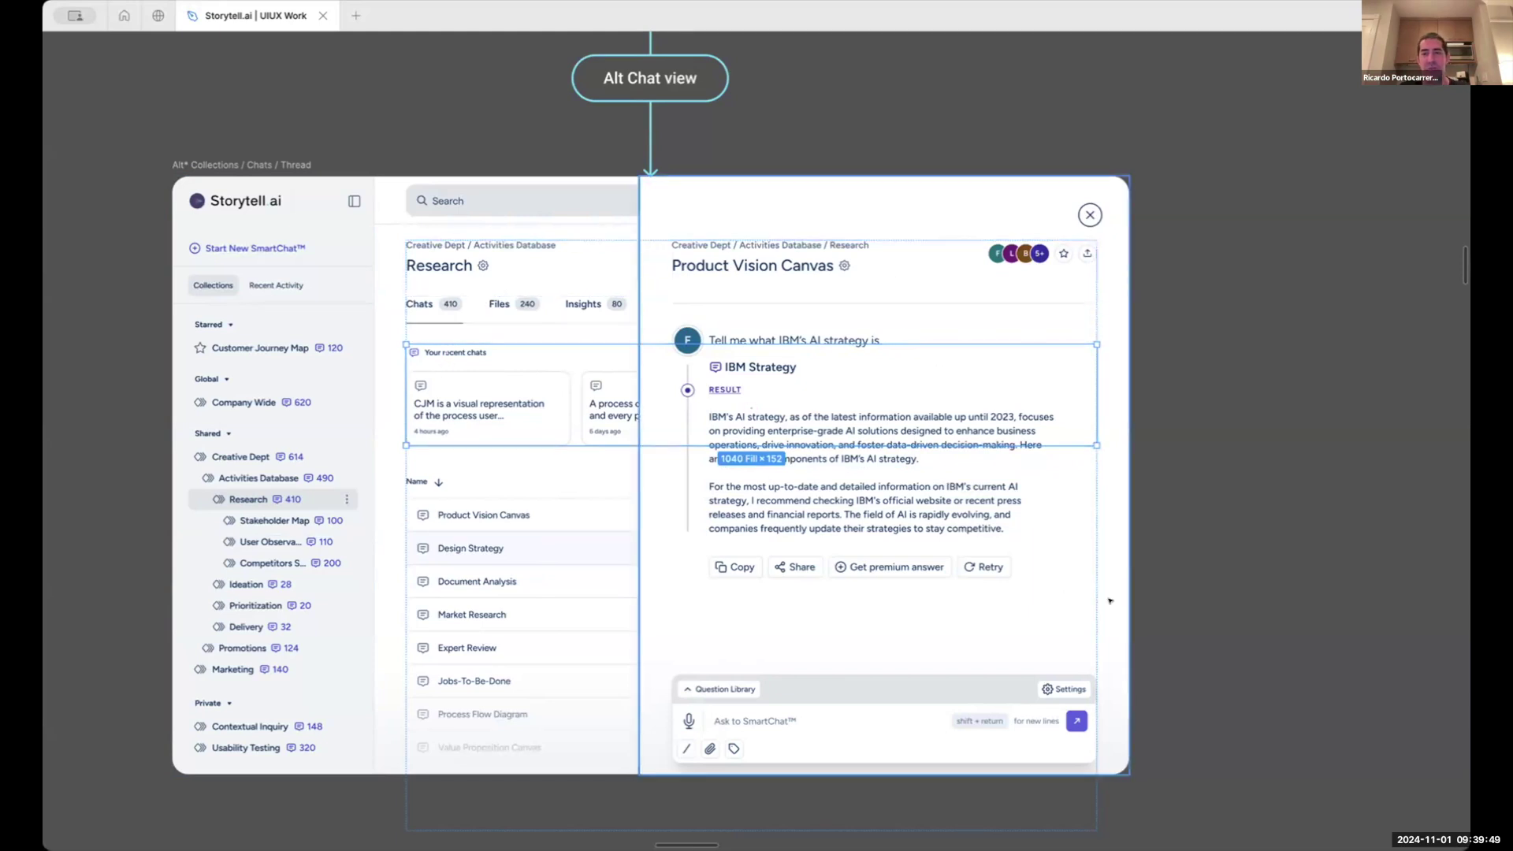
# Compare the User Observation chat view with the alternative Product Vision Canvas thread view
pyautogui.scroll(10, 1181, 522)
pyautogui.scroll(1, 1182, 521)
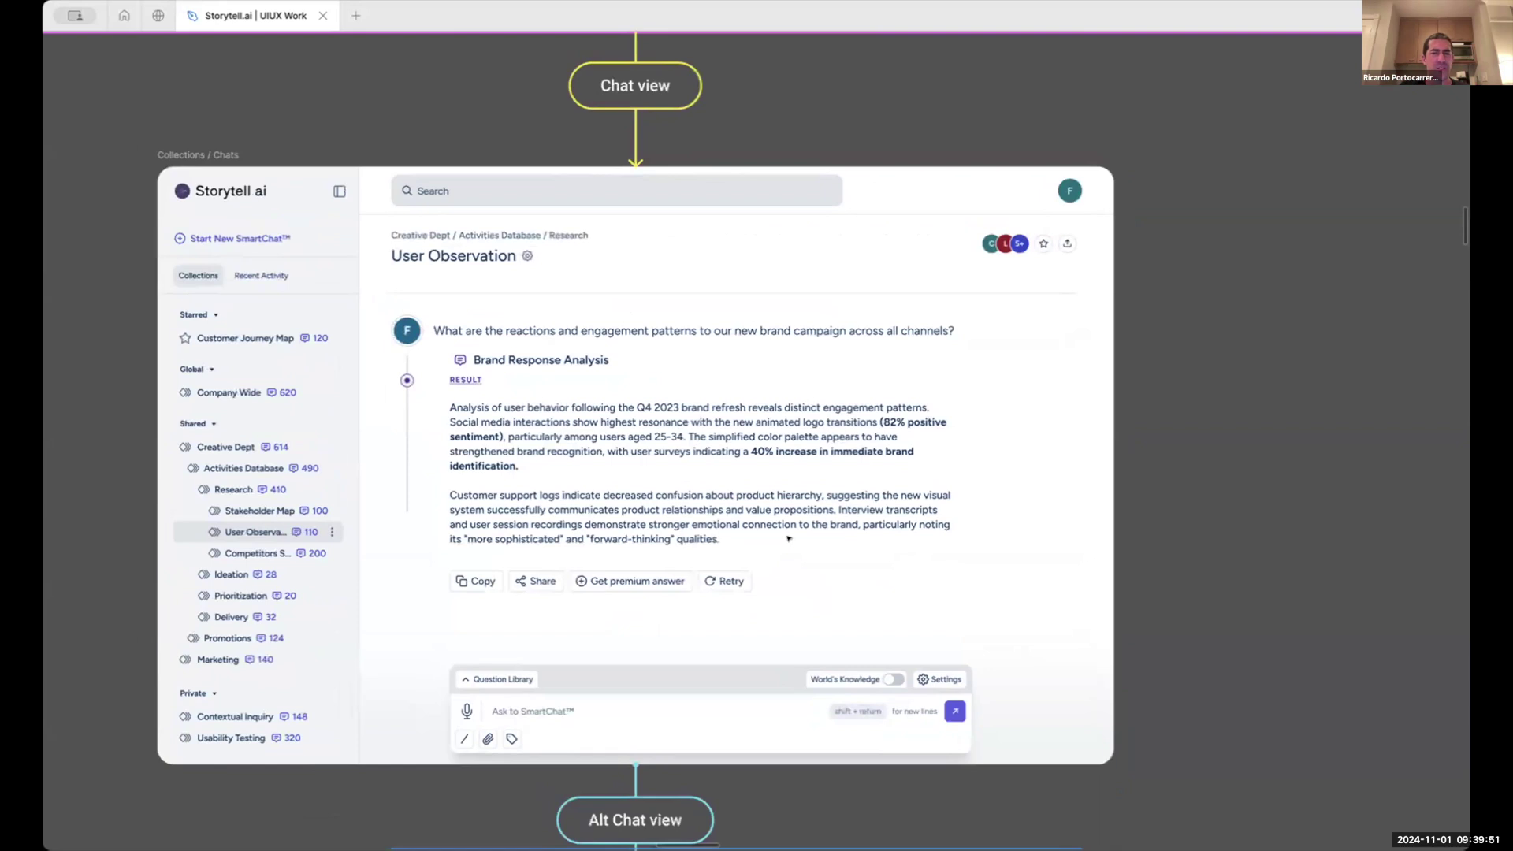
pyautogui.hscroll(-2, 788, 538)
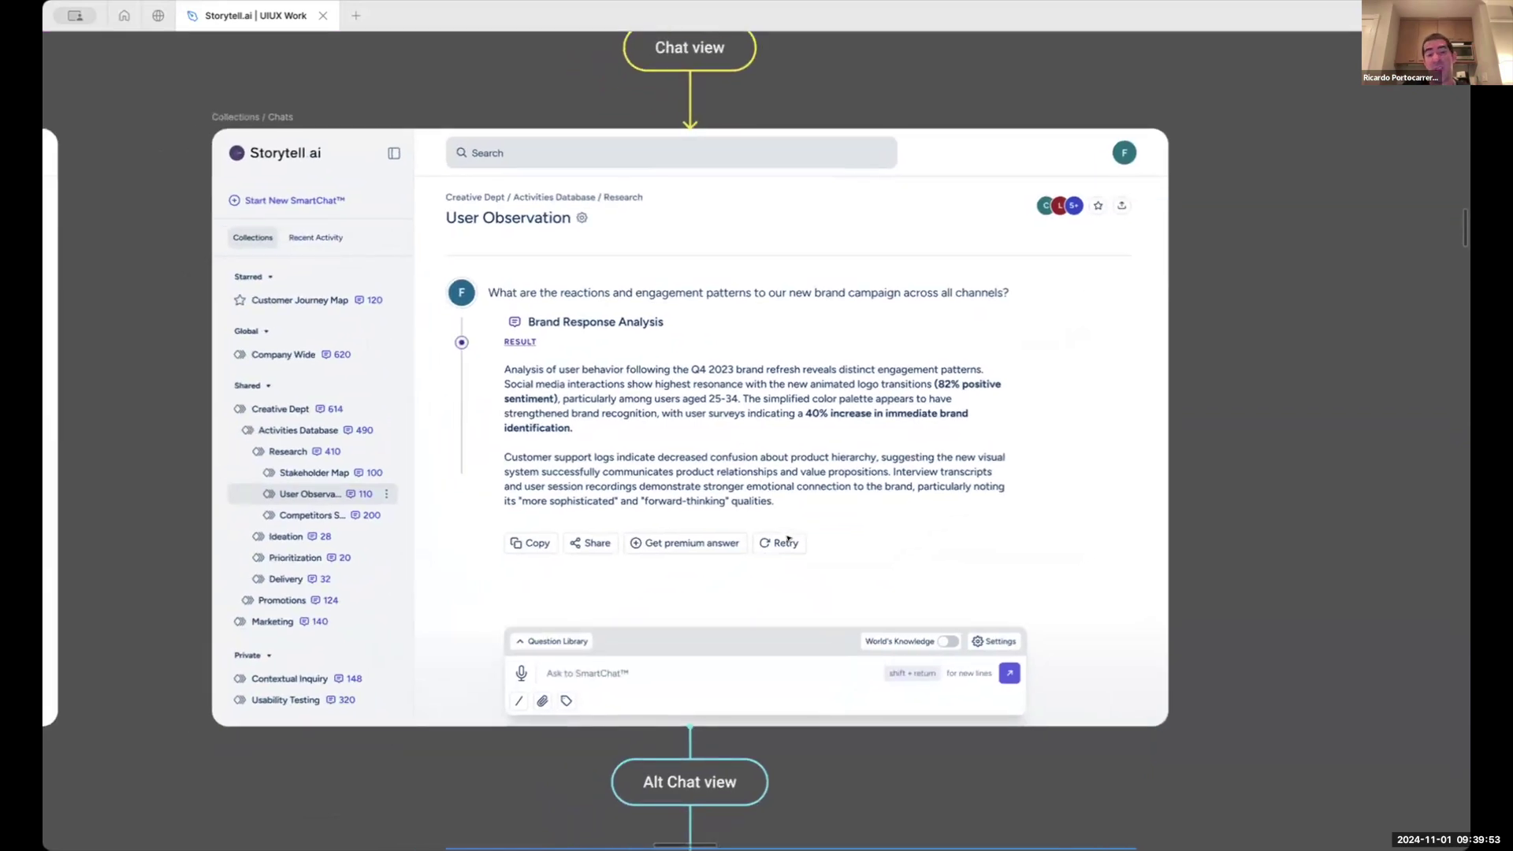
pyautogui.scroll(-10, 788, 539)
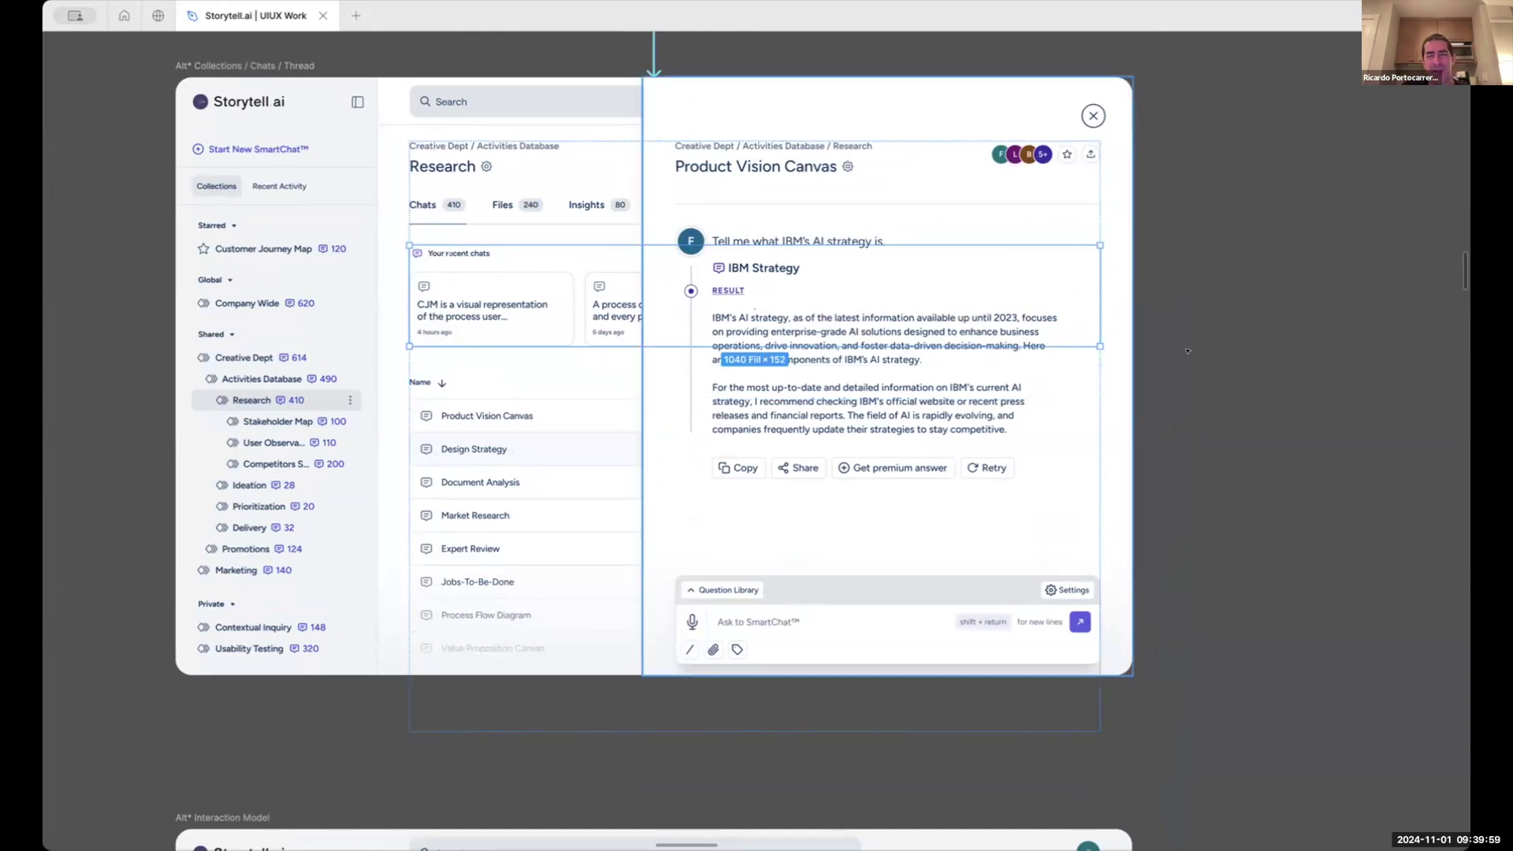
# Look over the Collections MVP wireframes board and the neighbouring 10/29 Collections board at overview scale
pyautogui.scroll(-5, 1186, 344)
pyautogui.scroll(-5, 1185, 343)
pyautogui.scroll(5, 1029, 243)
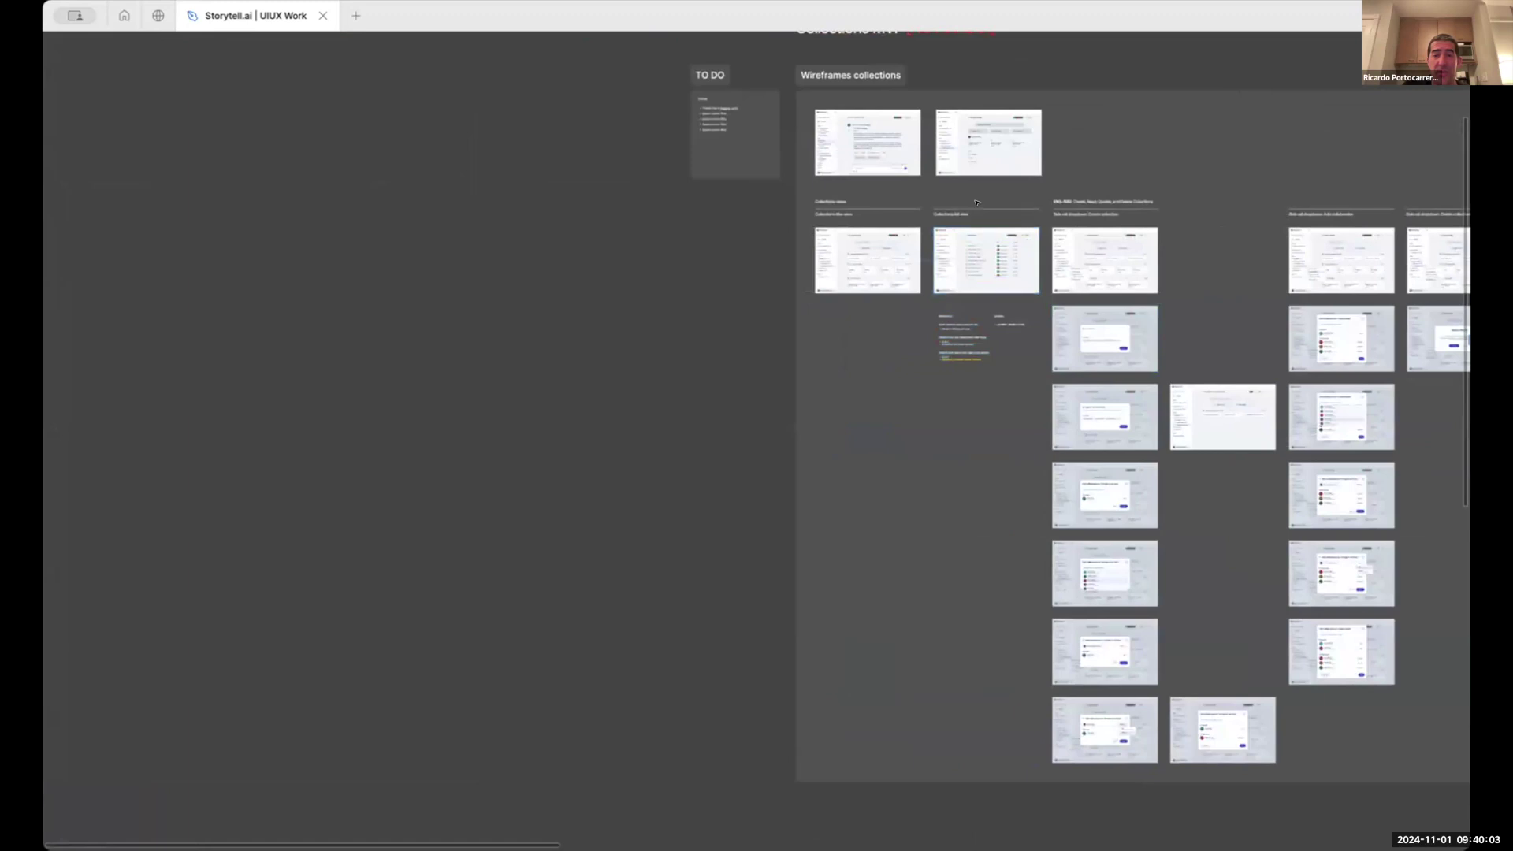
pyautogui.hscroll(10, 906, 231)
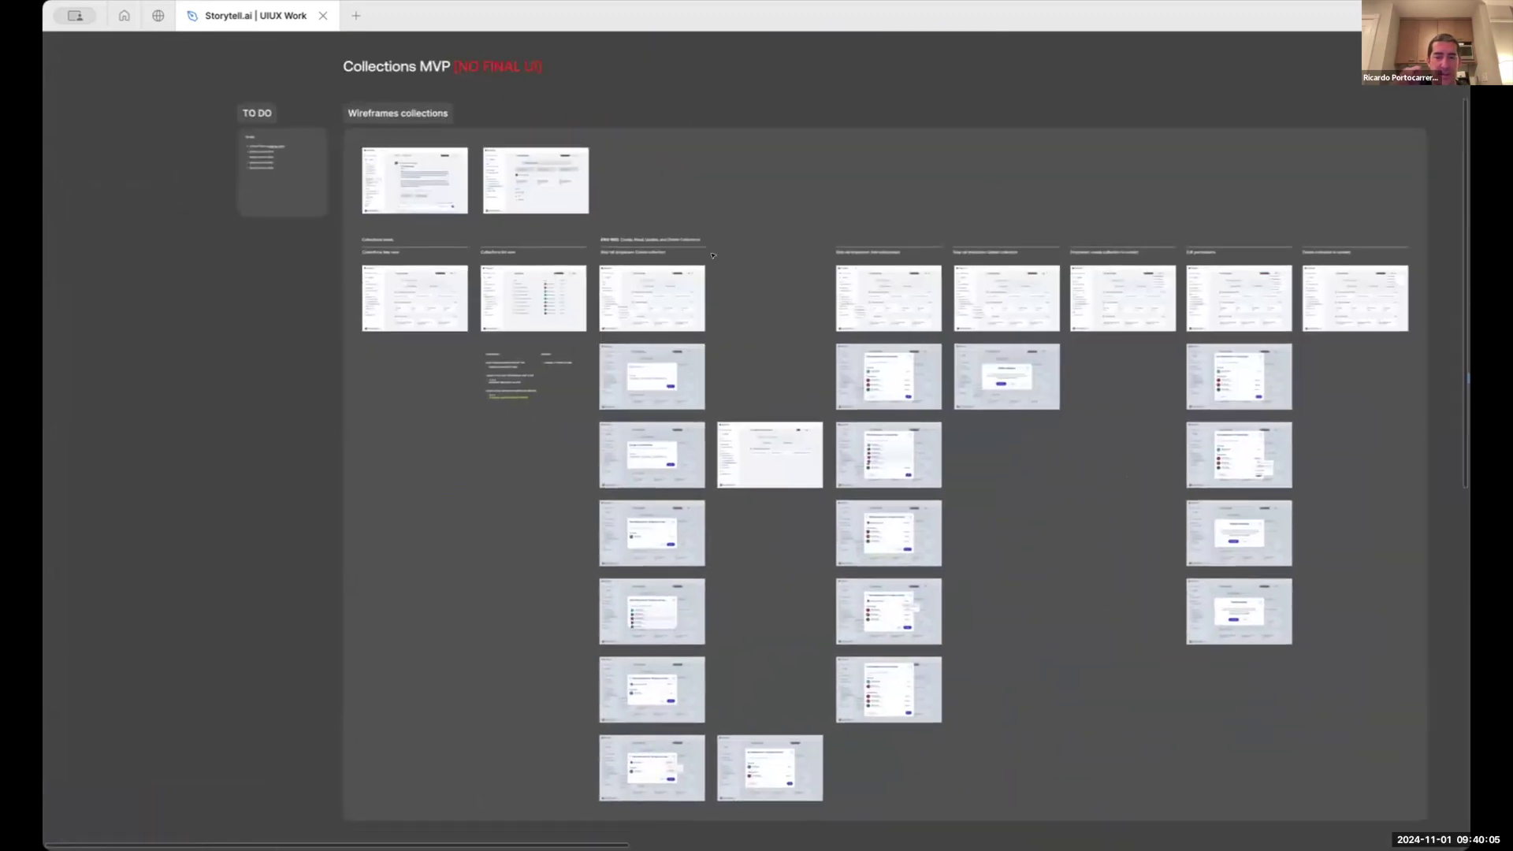
pyautogui.hscroll(8, 712, 256)
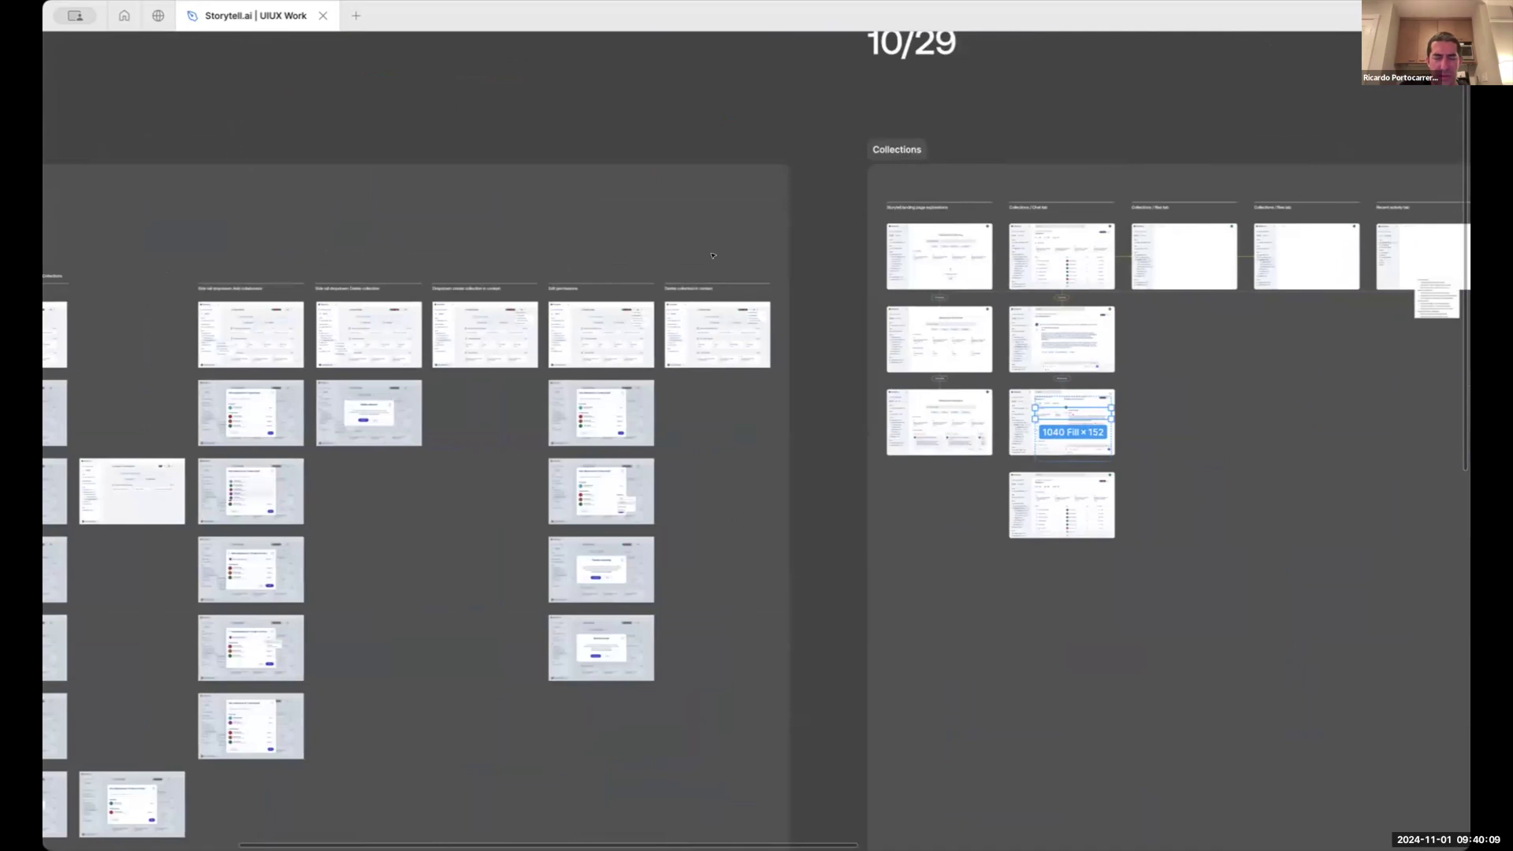
# Show the interface panels and look through the Sales playground, 2024-10 and 2024-09 UI: Left-hand column pages for earlier sidebar designs
pyautogui.hotkey('ctrl', '\\')
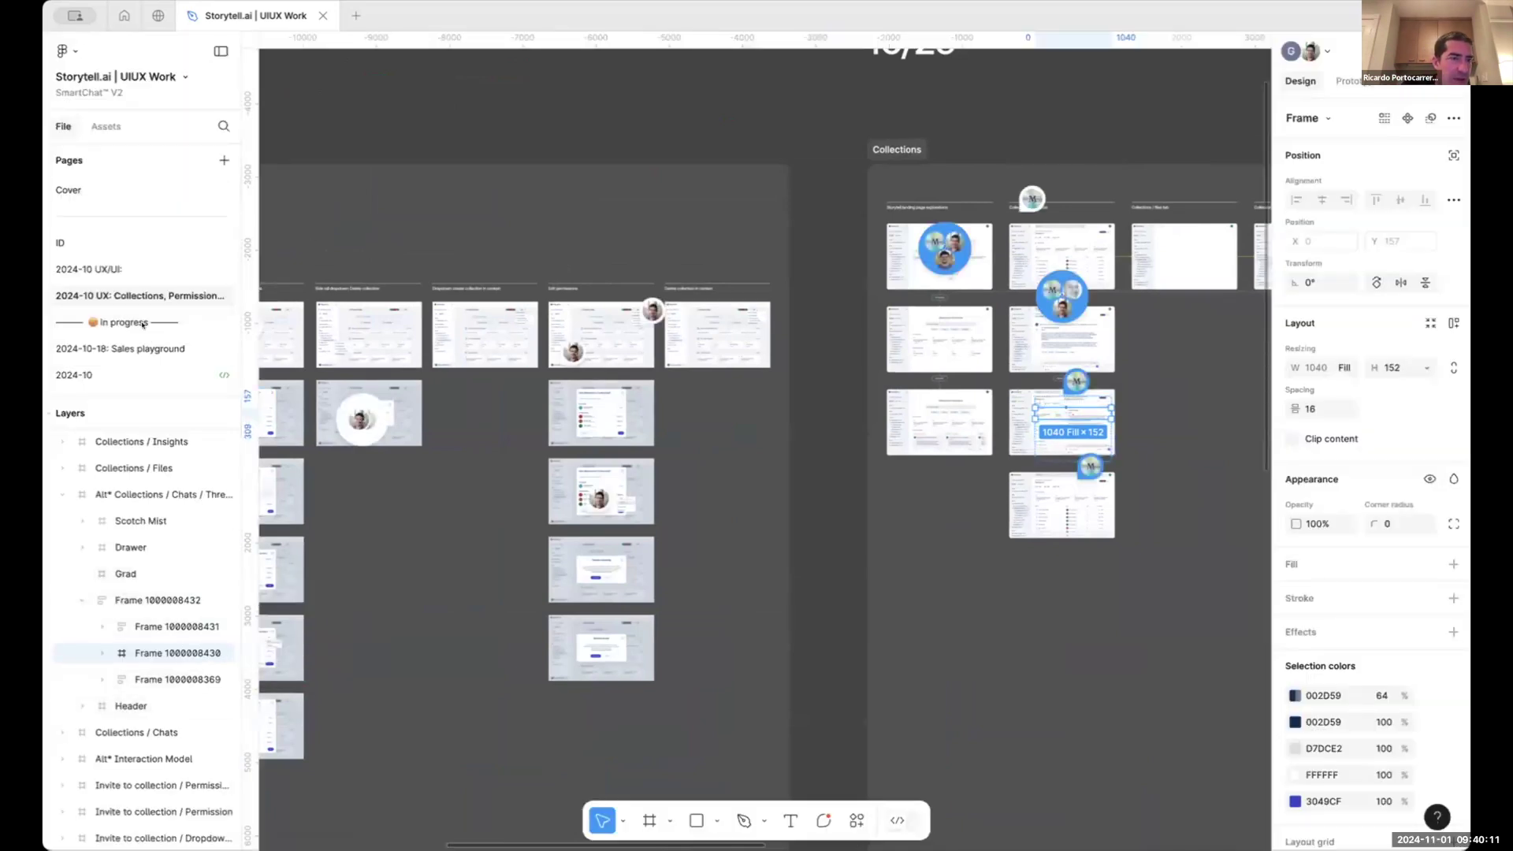
pyautogui.click(124, 349)
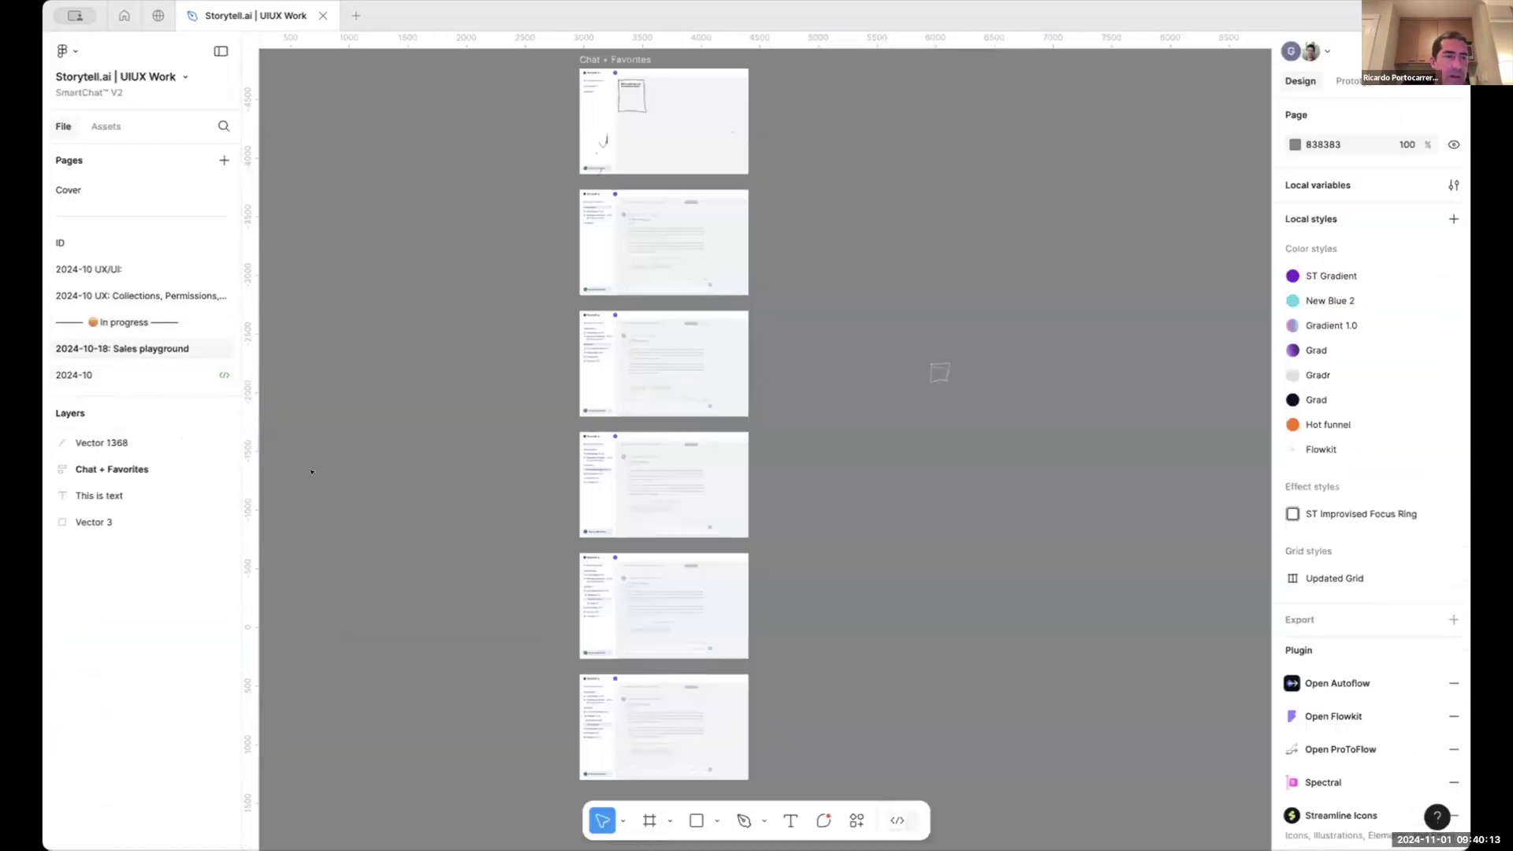
pyautogui.click(149, 375)
pyautogui.hscroll(-1, 342, 353)
pyautogui.scroll(1, 342, 353)
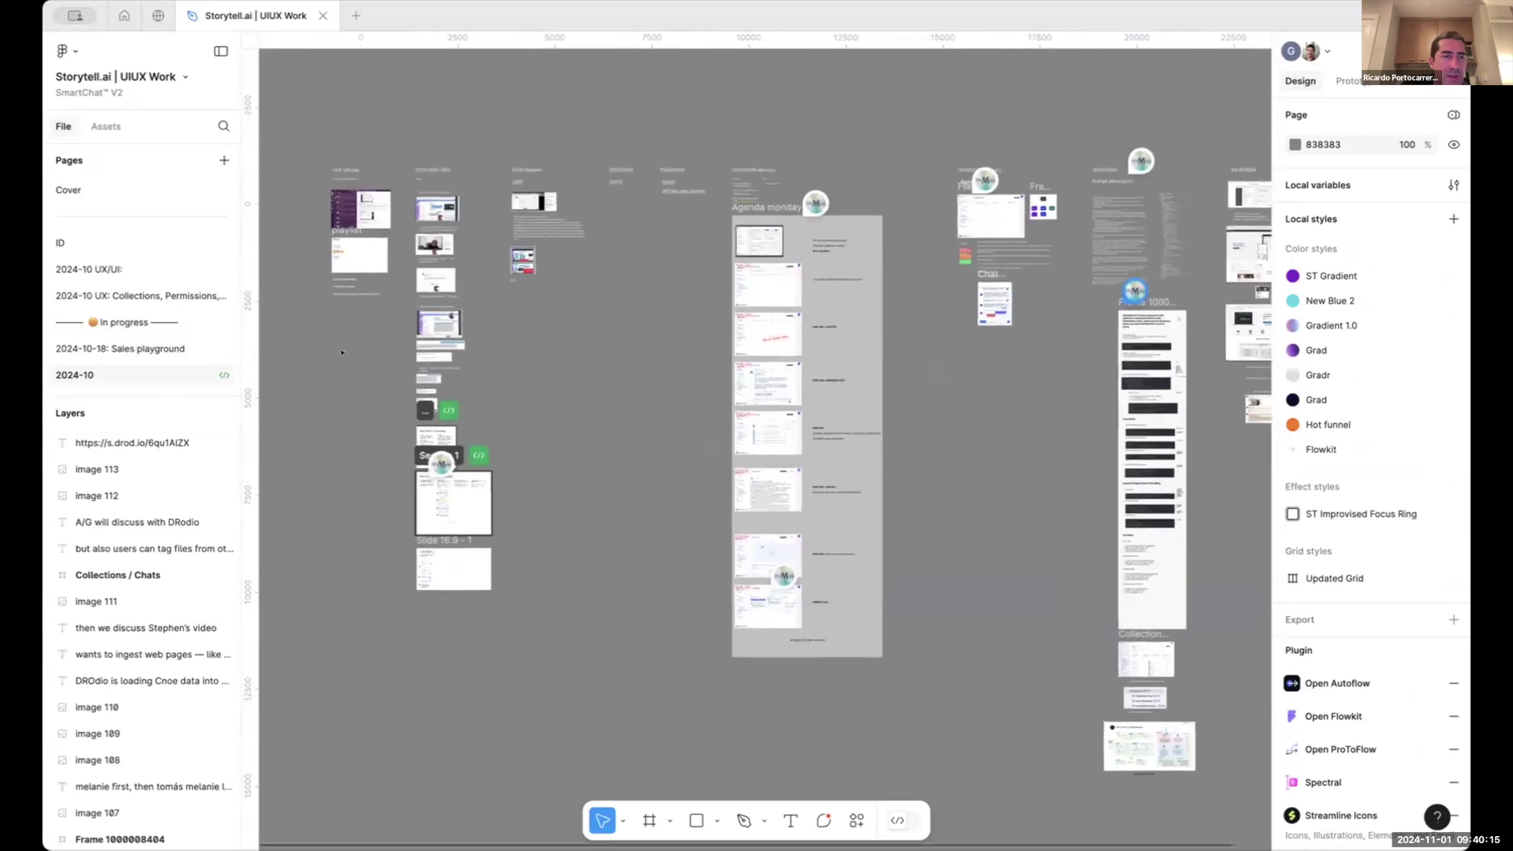
pyautogui.scroll(-1, 158, 347)
pyautogui.click(189, 382)
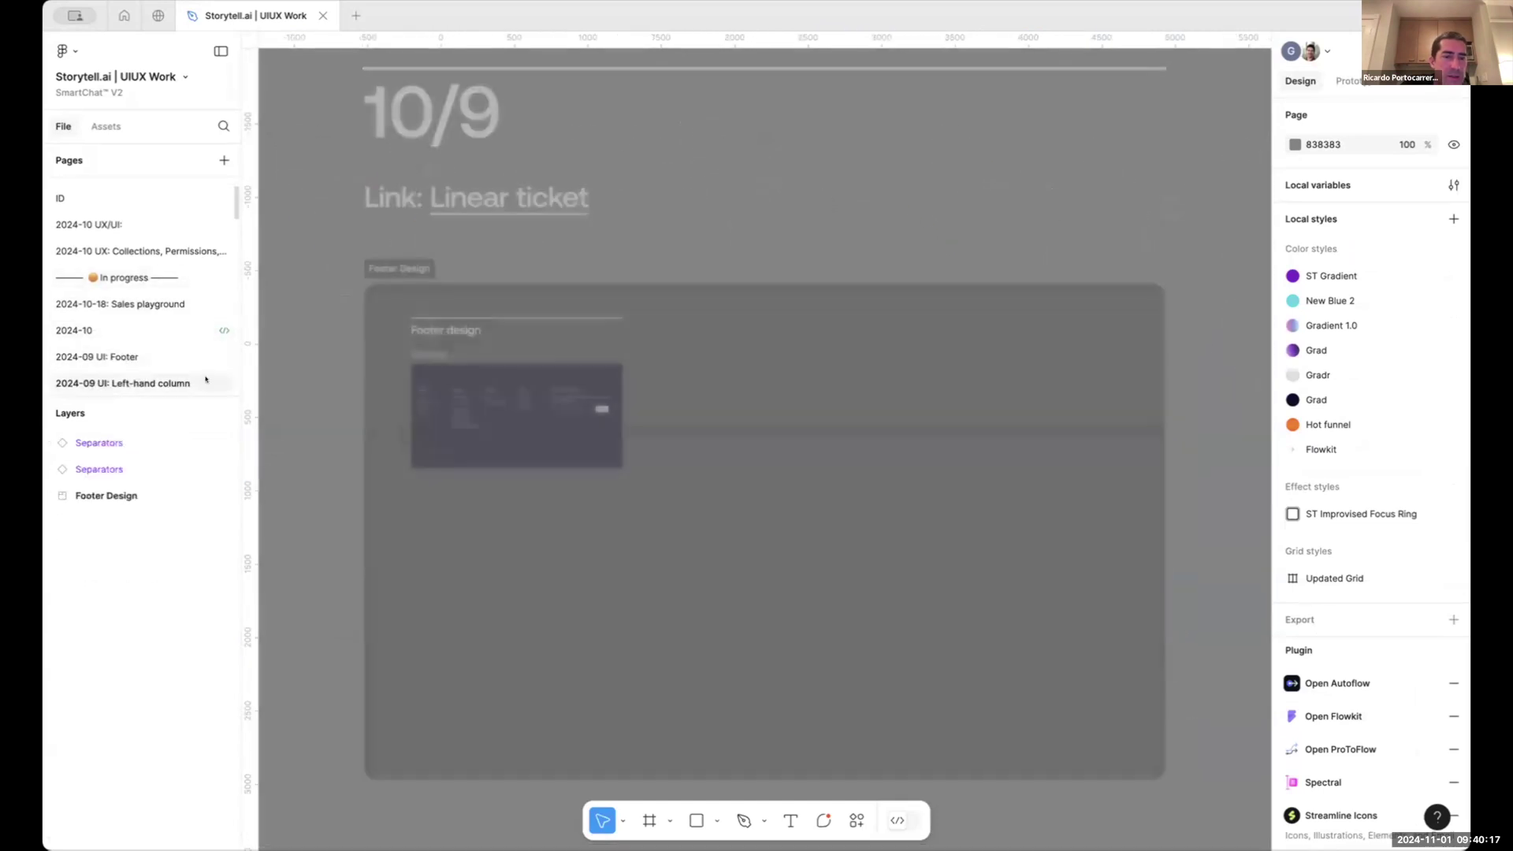
pyautogui.scroll(-1, 158, 379)
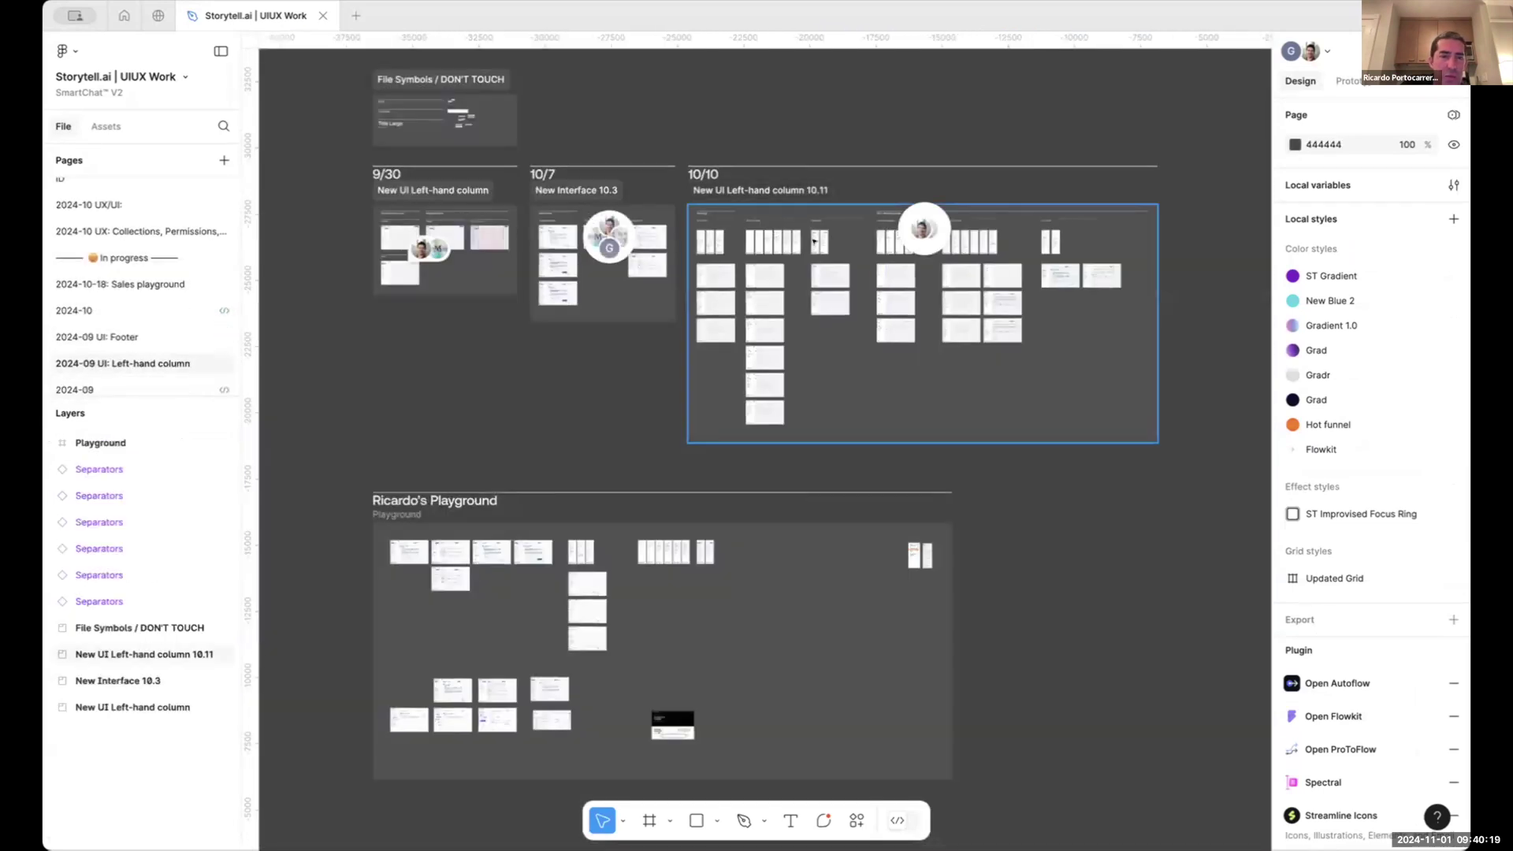
pyautogui.scroll(5, 815, 241)
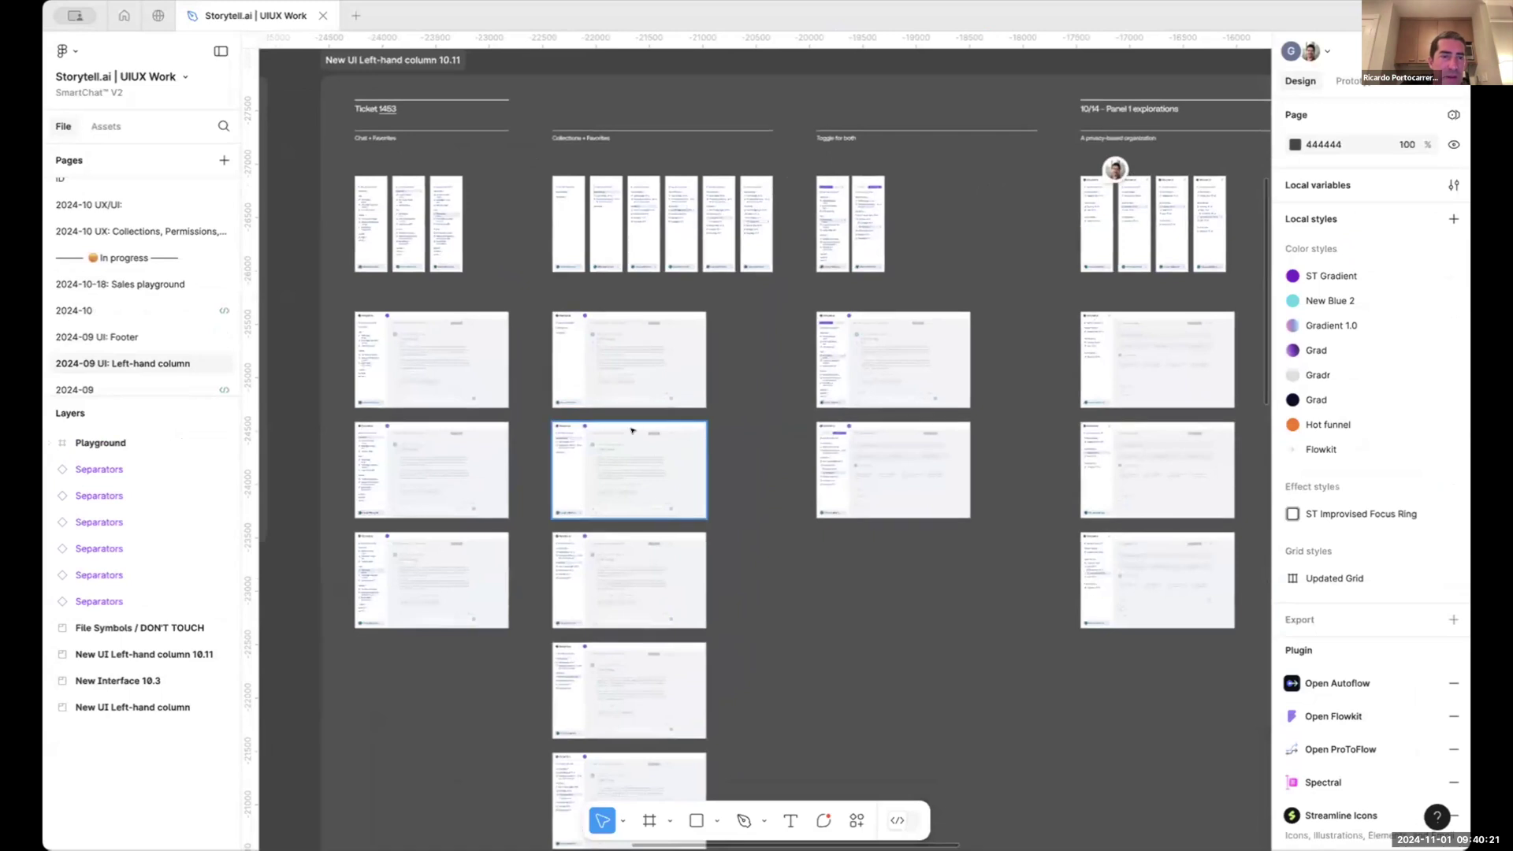
# Return to the 2024-10 UX: Collections, Permissions page and examine the Collections tiles and list view mockups with the interface hidden
pyautogui.click(139, 206)
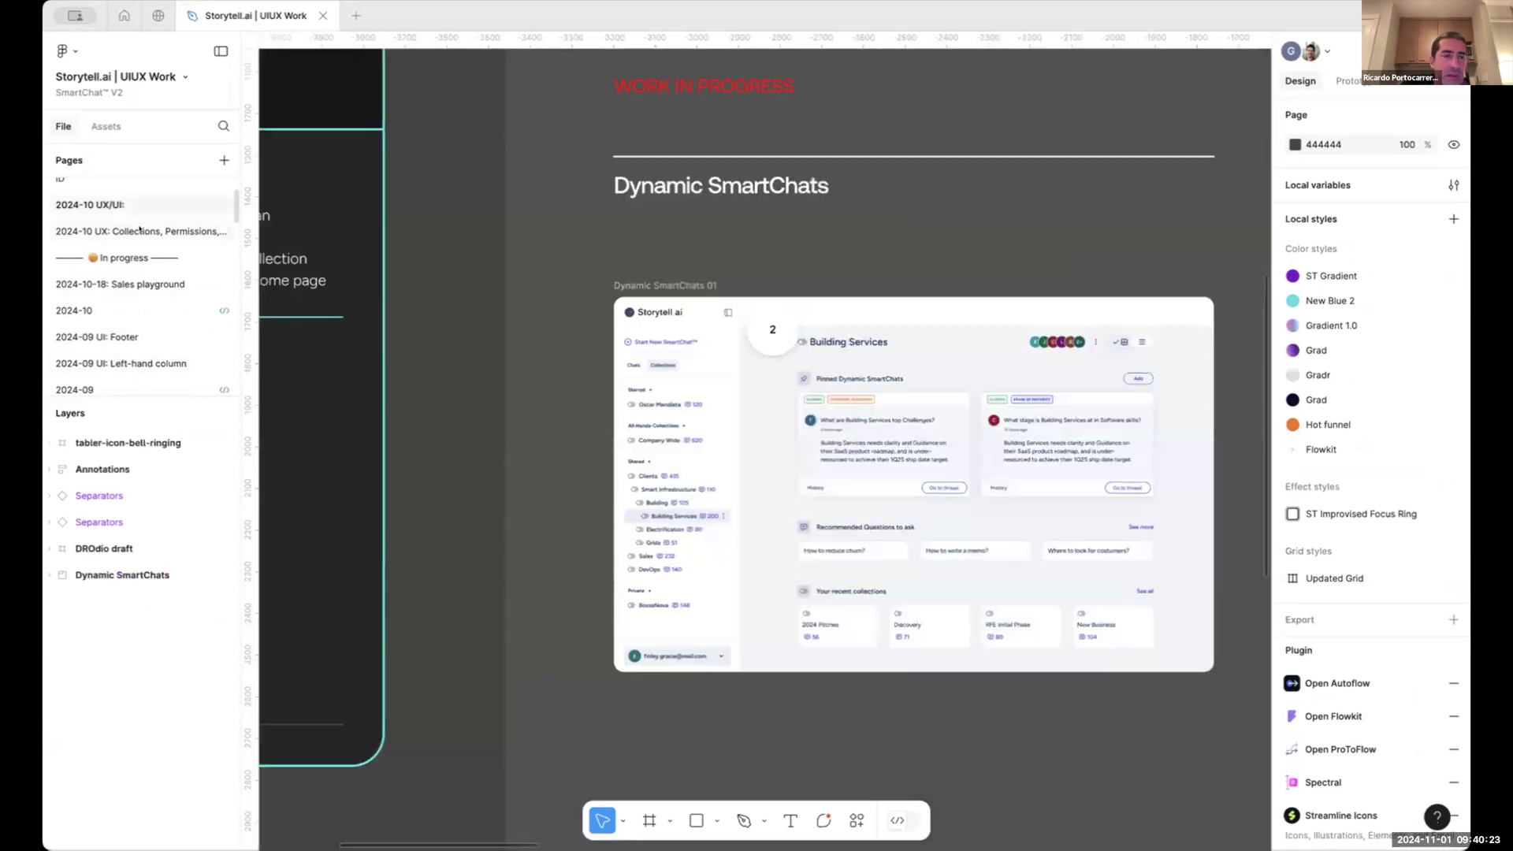
pyautogui.click(139, 231)
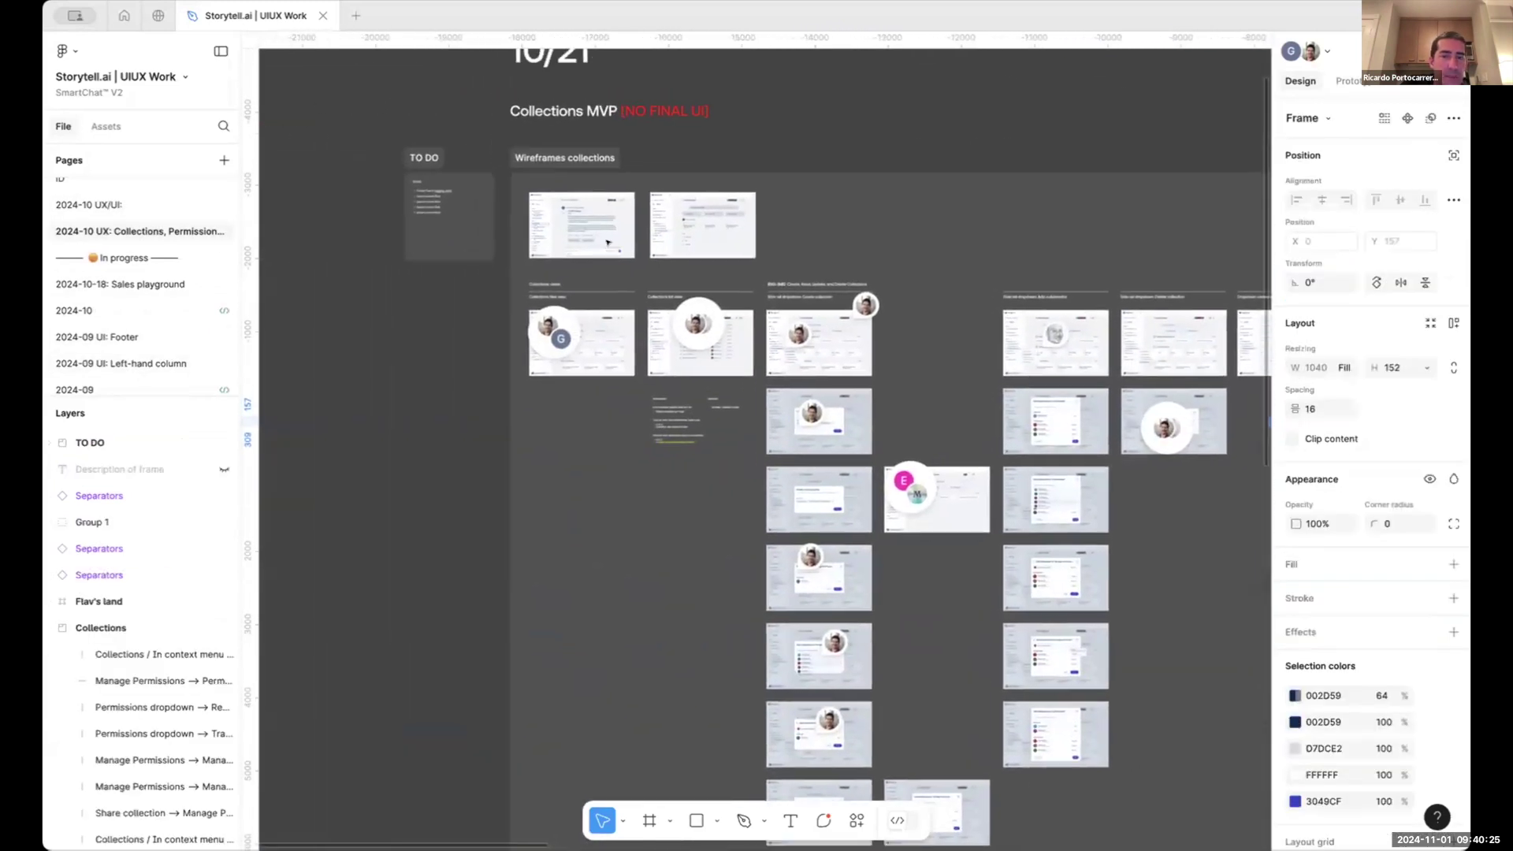
pyautogui.scroll(5, 608, 242)
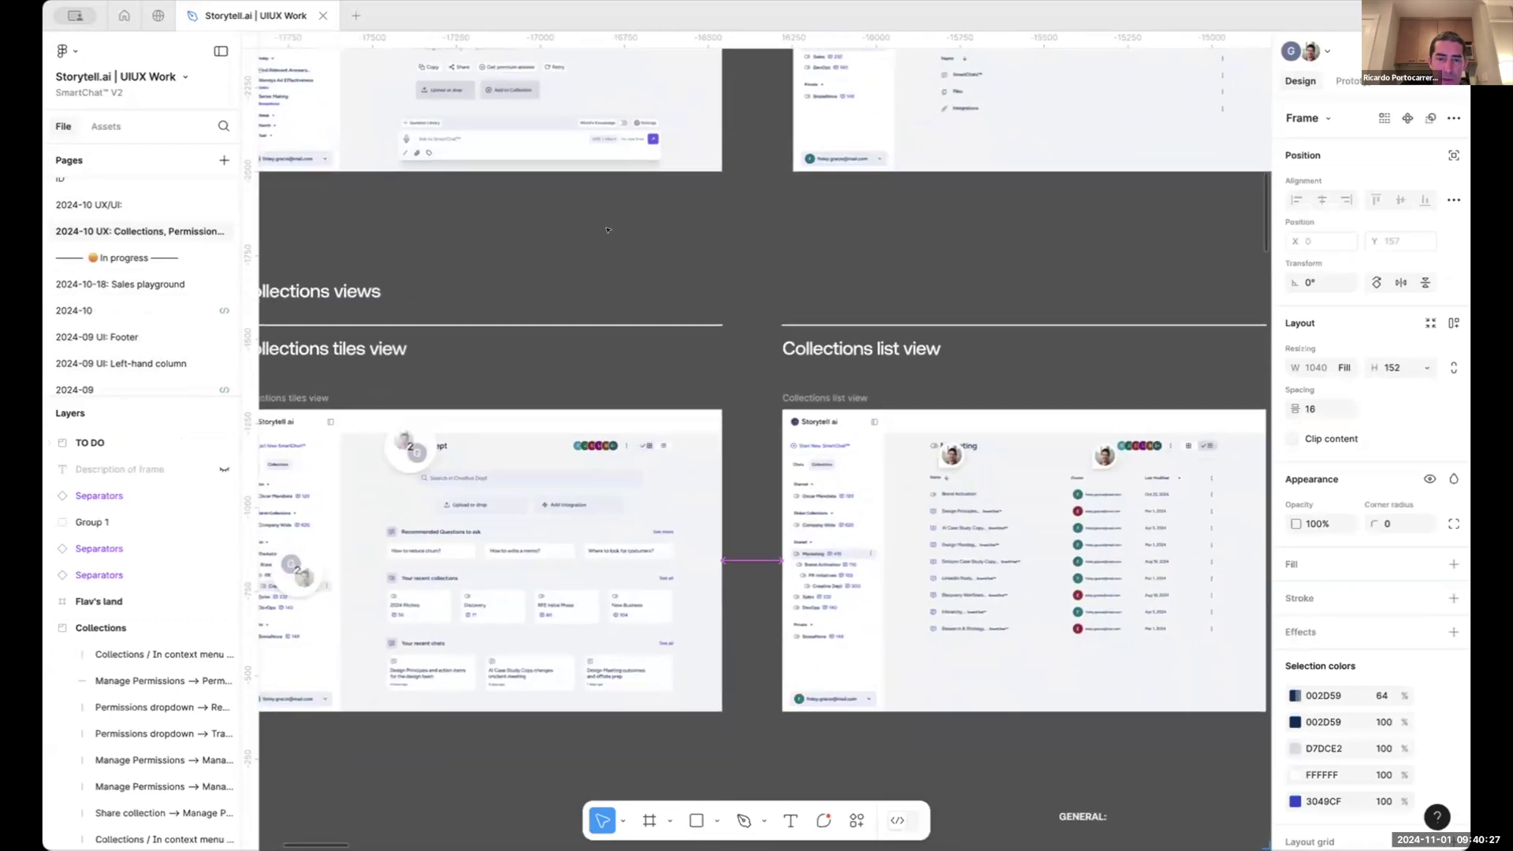
pyautogui.scroll(-2, 608, 230)
pyautogui.hotkey('ctrl', '\\')
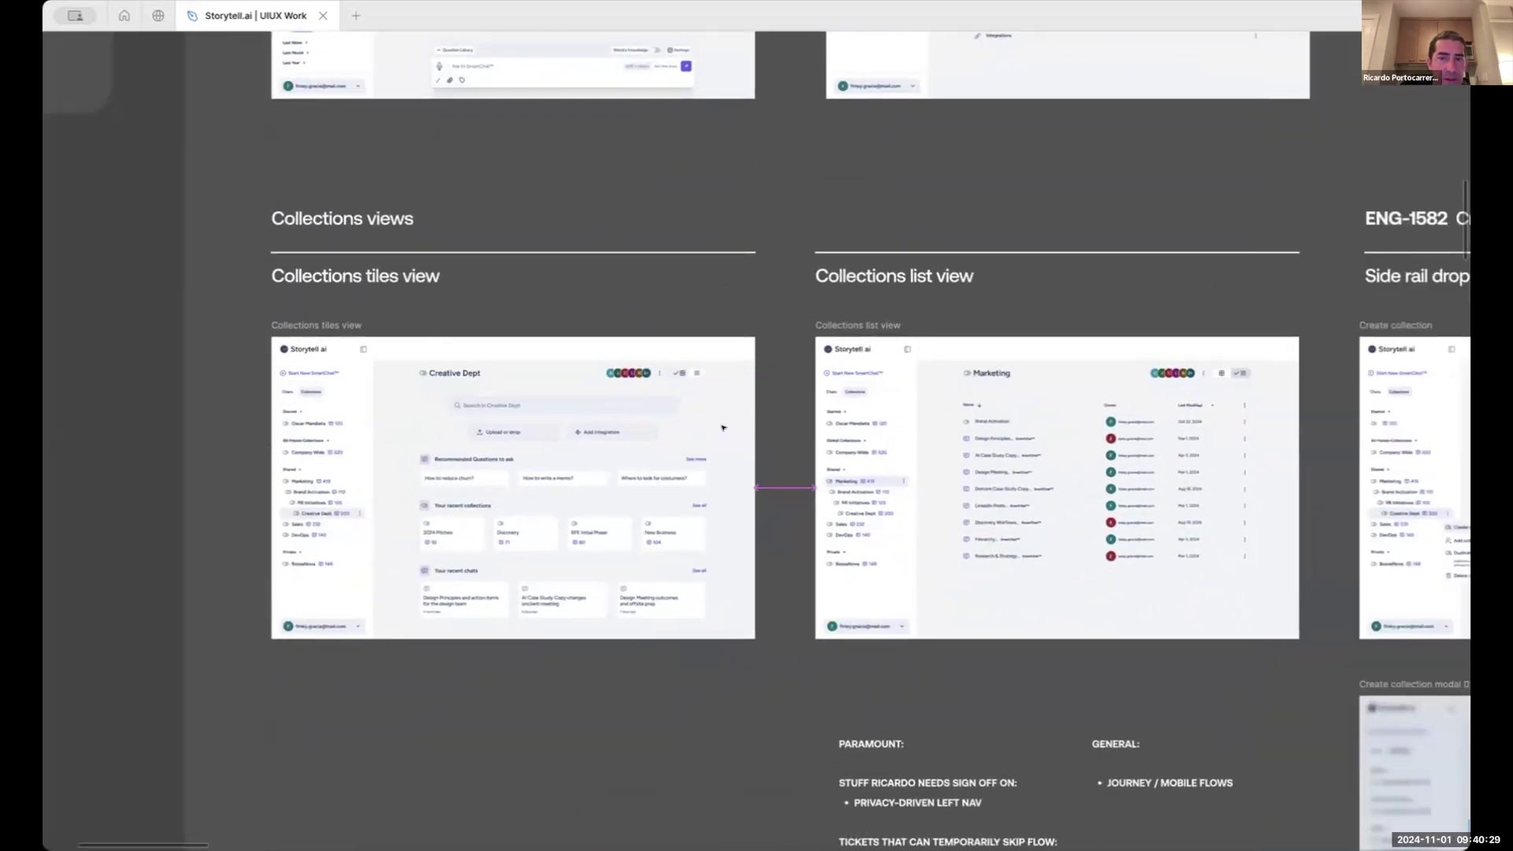
pyautogui.scroll(-2, 723, 428)
pyautogui.hscroll(3, 723, 428)
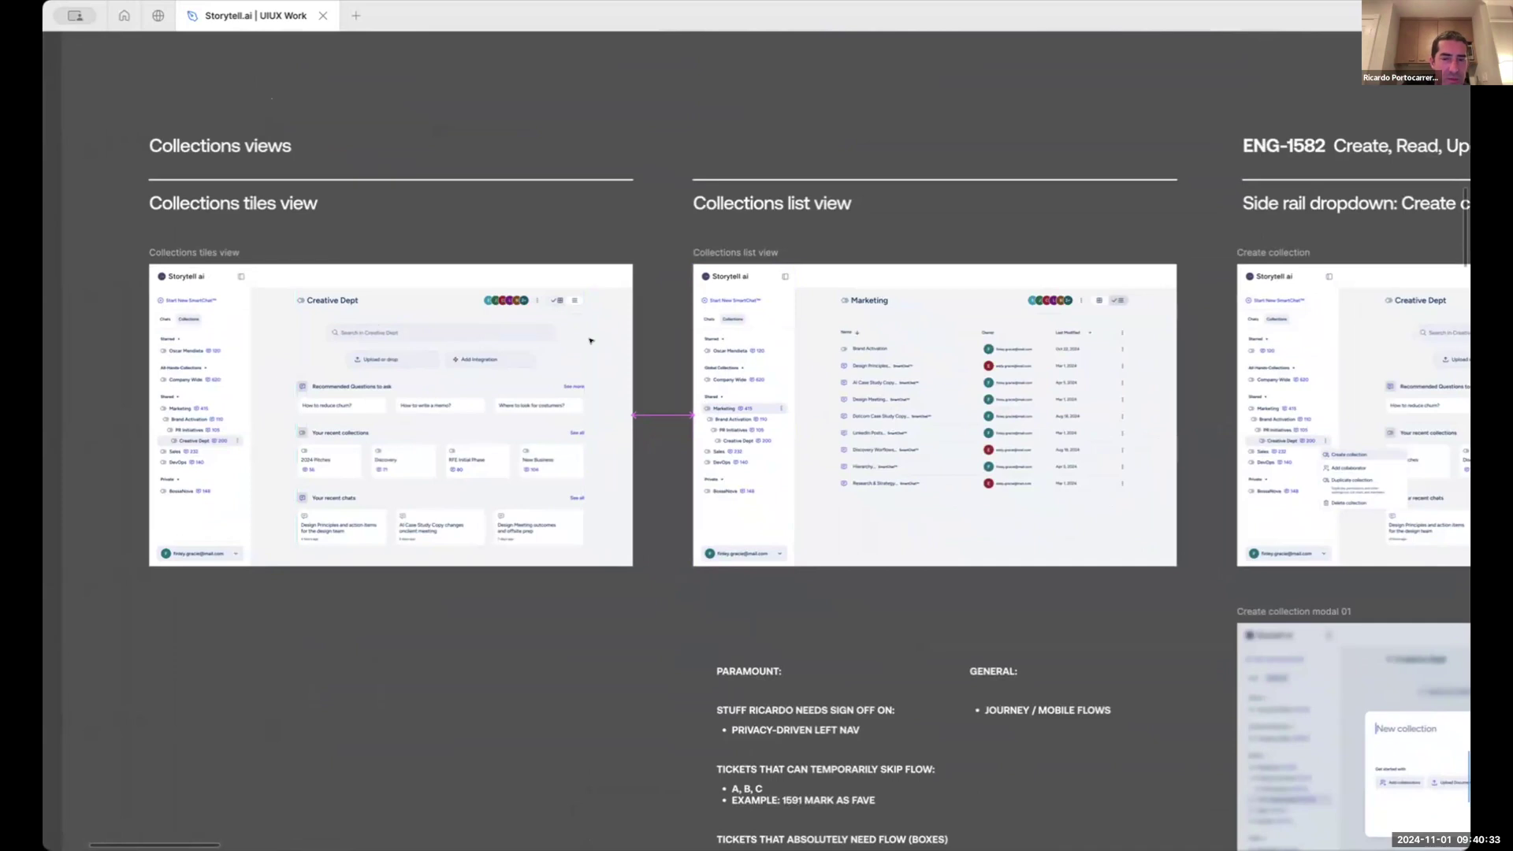
# Examine the tiles/list toggle in the Creative Dept tiles view and the item table in the Marketing list view
pyautogui.scroll(8, 559, 302)
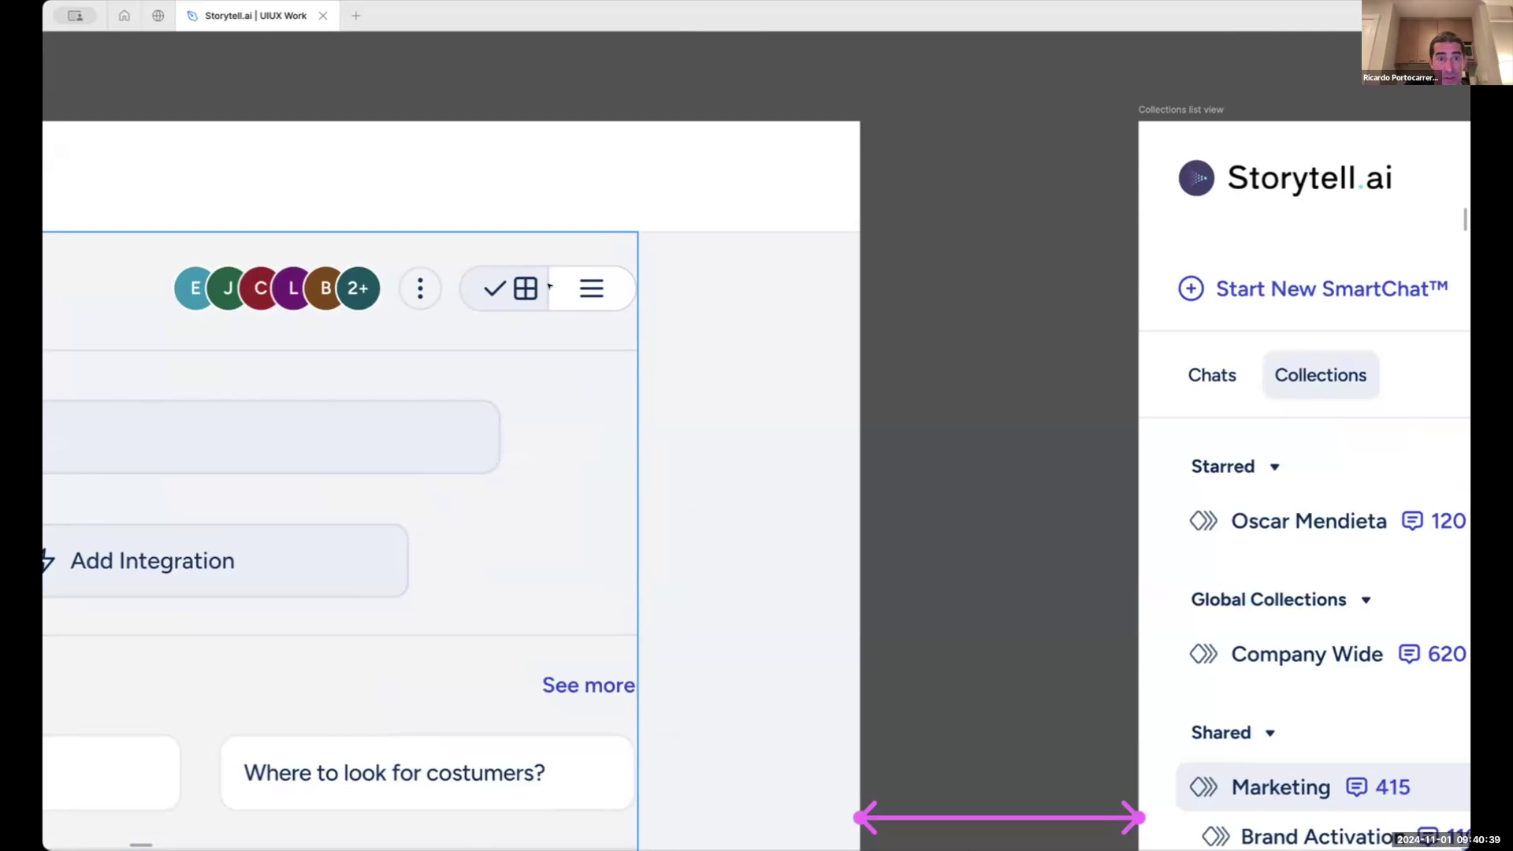
pyautogui.hotkey('ctrl', '\\')
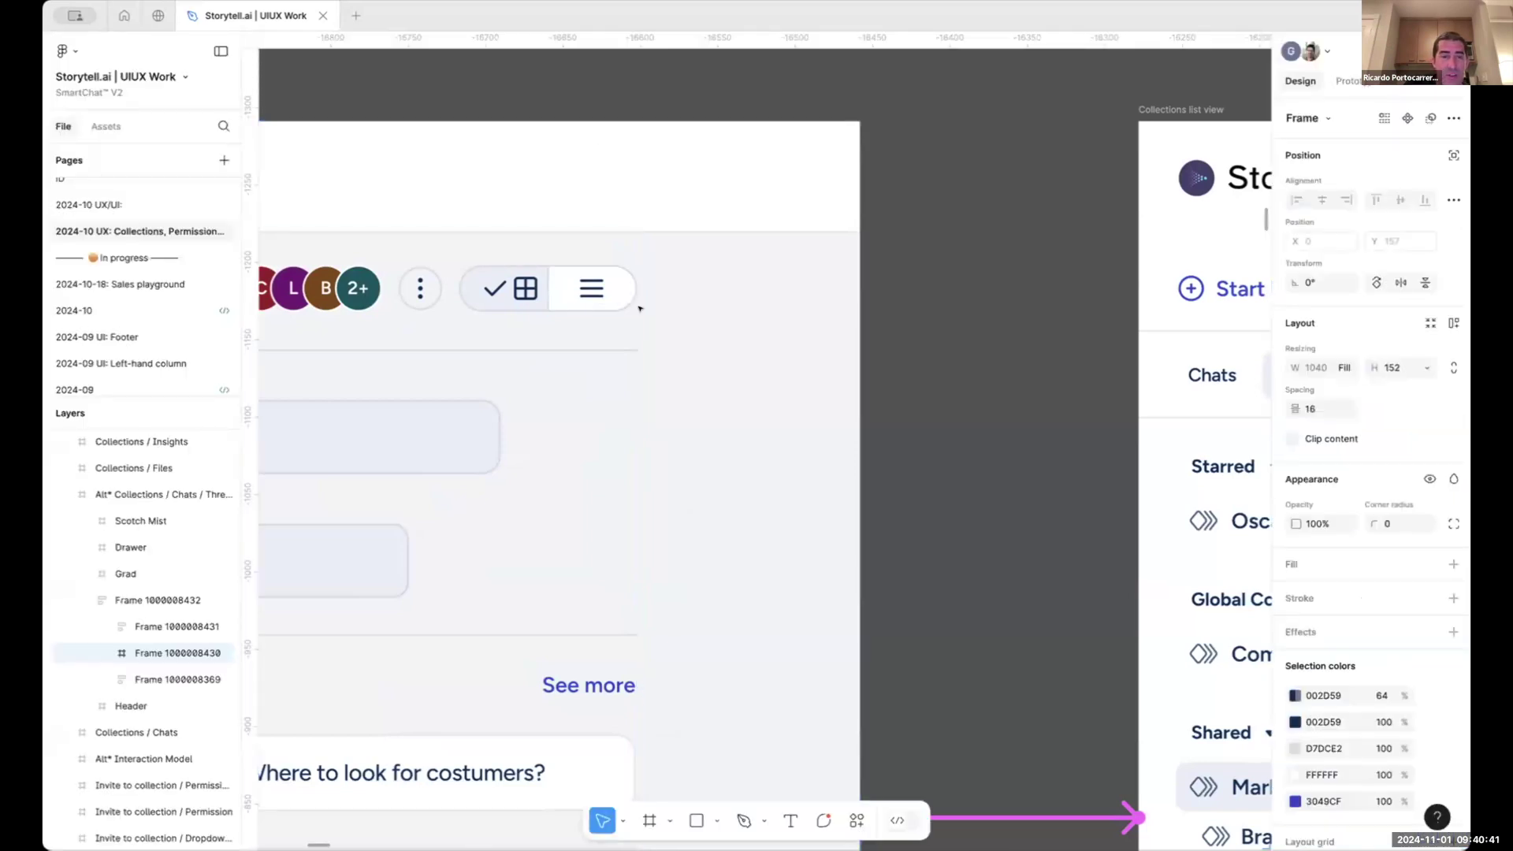
pyautogui.hotkey('ctrl', '\\')
pyautogui.scroll(-5, 635, 310)
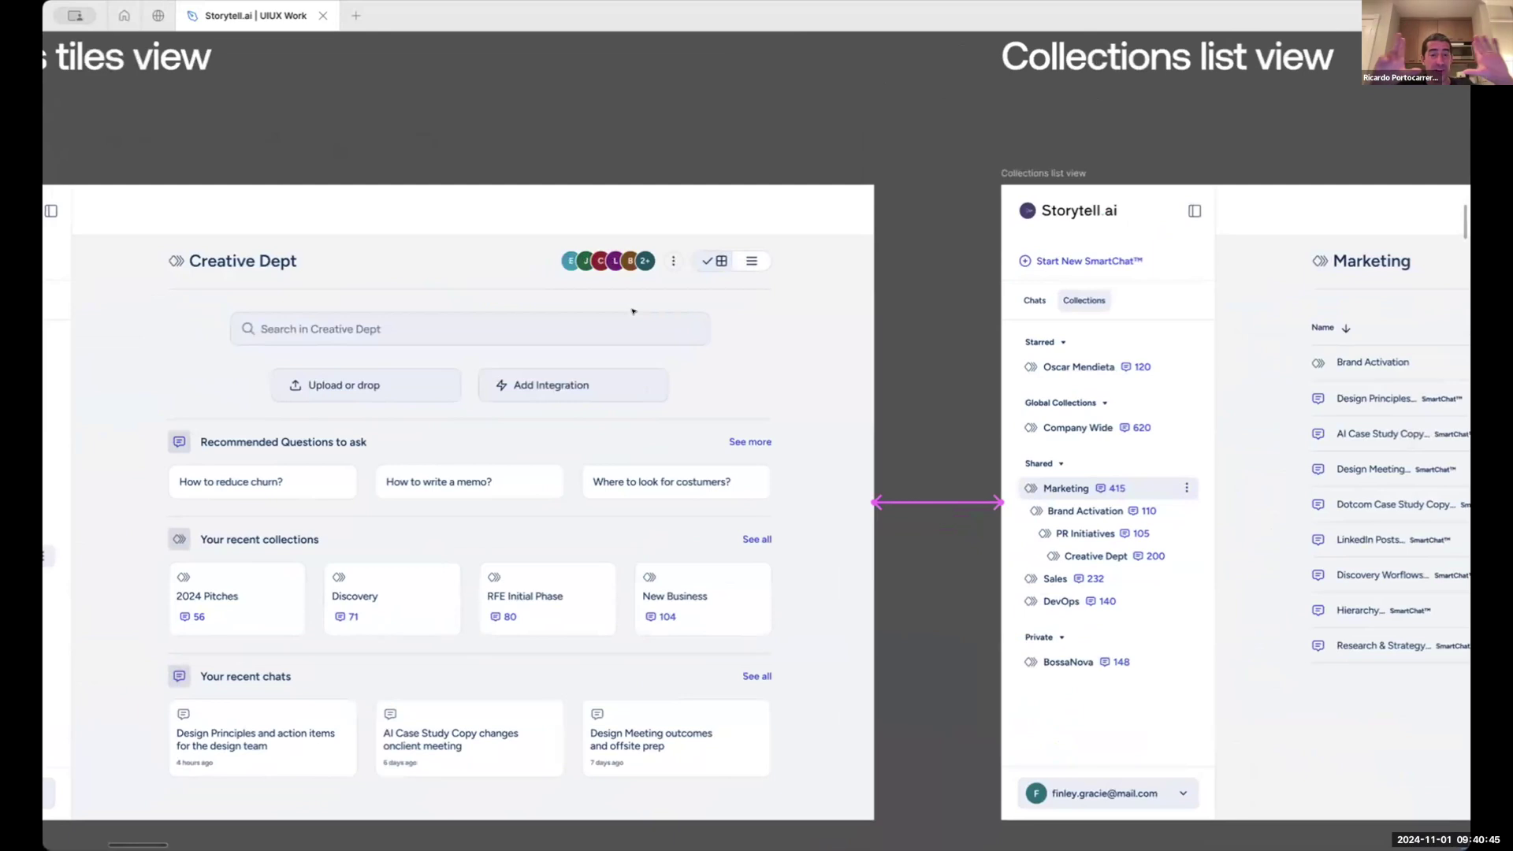
pyautogui.press('n')
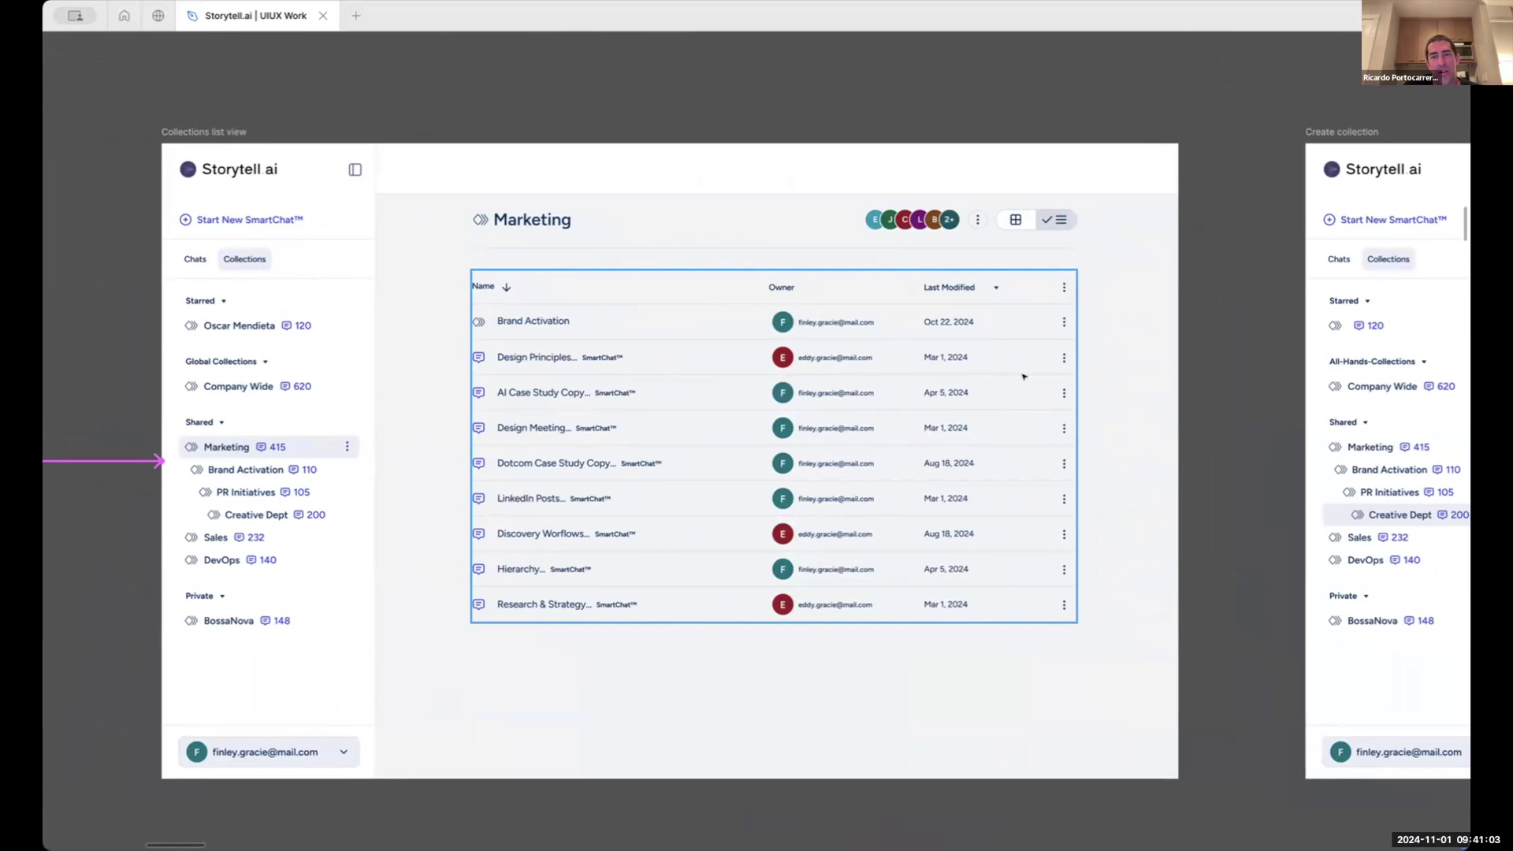
# Return to the 10/29 board and find the Alt* Collections / Chats / Thread mockup
pyautogui.scroll(-10, 1024, 377)
pyautogui.hscroll(20, 1024, 376)
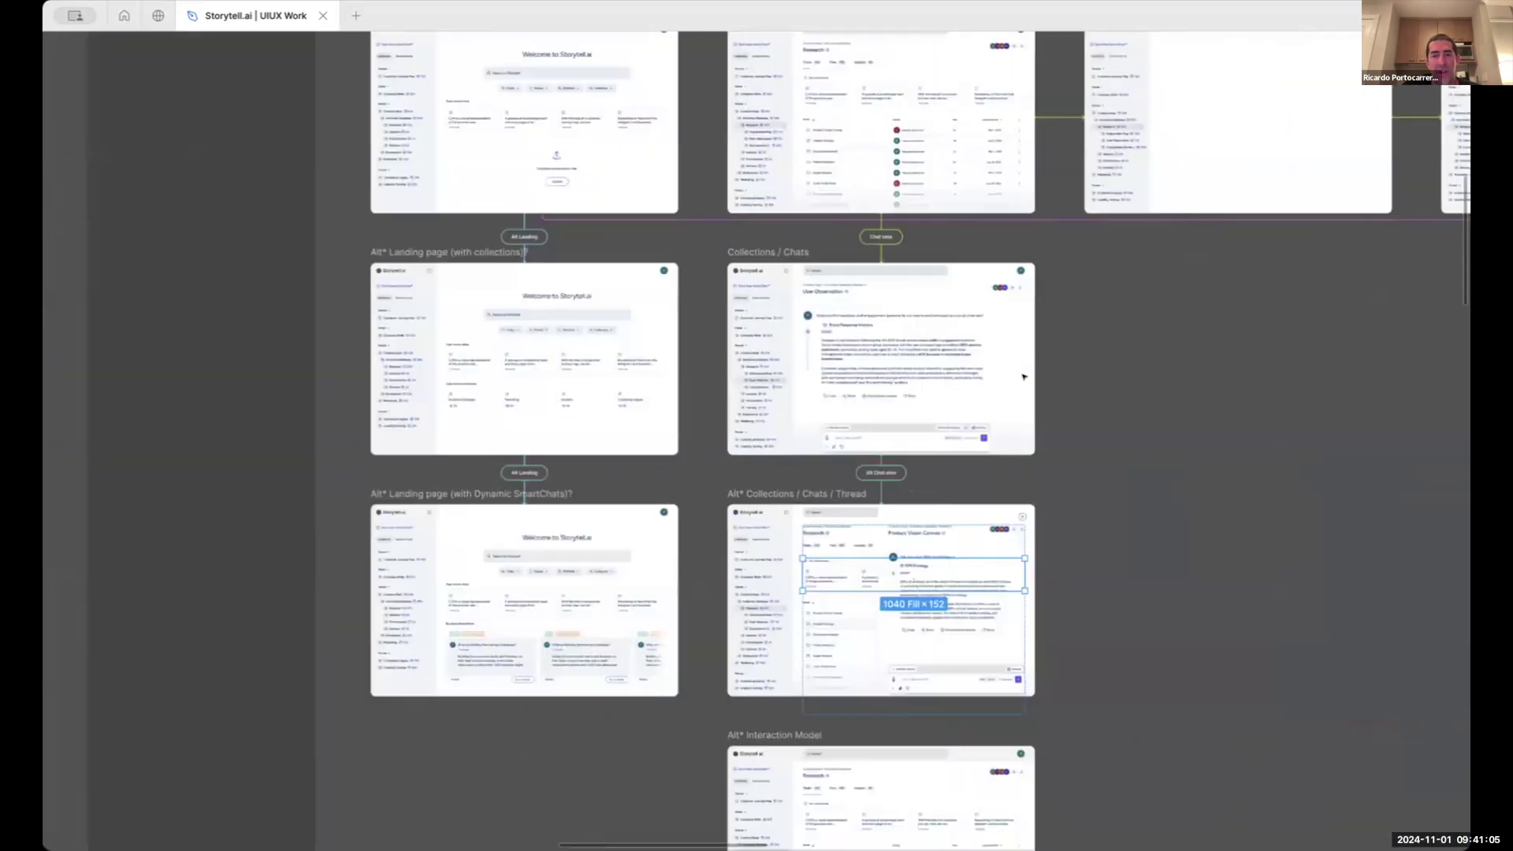
pyautogui.hscroll(10, 1024, 376)
pyautogui.hscroll(-7, 1024, 377)
pyautogui.scroll(3, 1024, 377)
pyautogui.scroll(-2, 1023, 377)
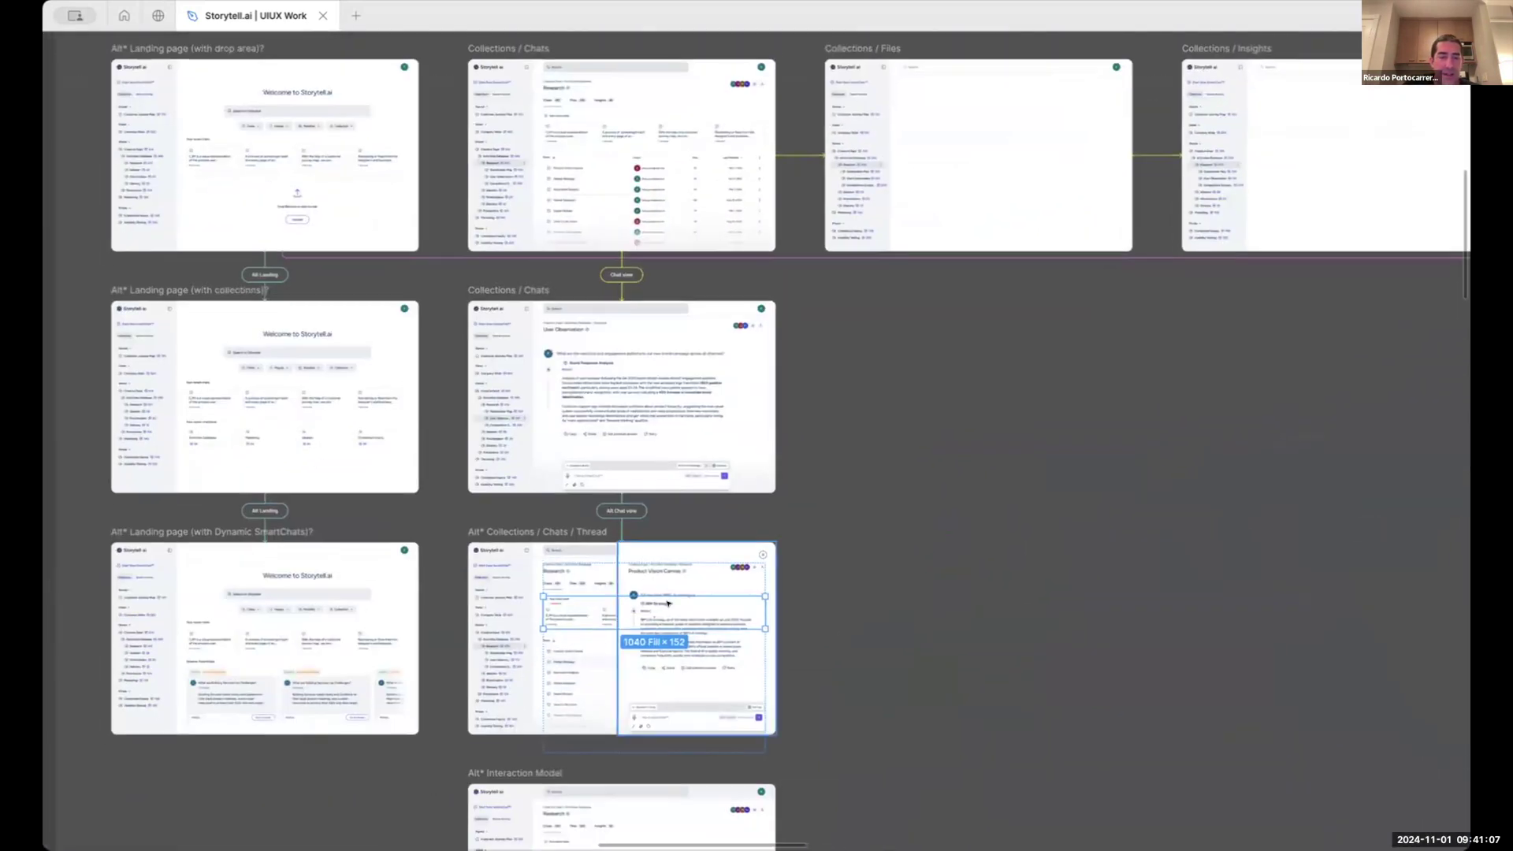
pyautogui.scroll(5, 667, 603)
pyautogui.scroll(-4, 1144, 468)
pyautogui.hscroll(-2, 1144, 467)
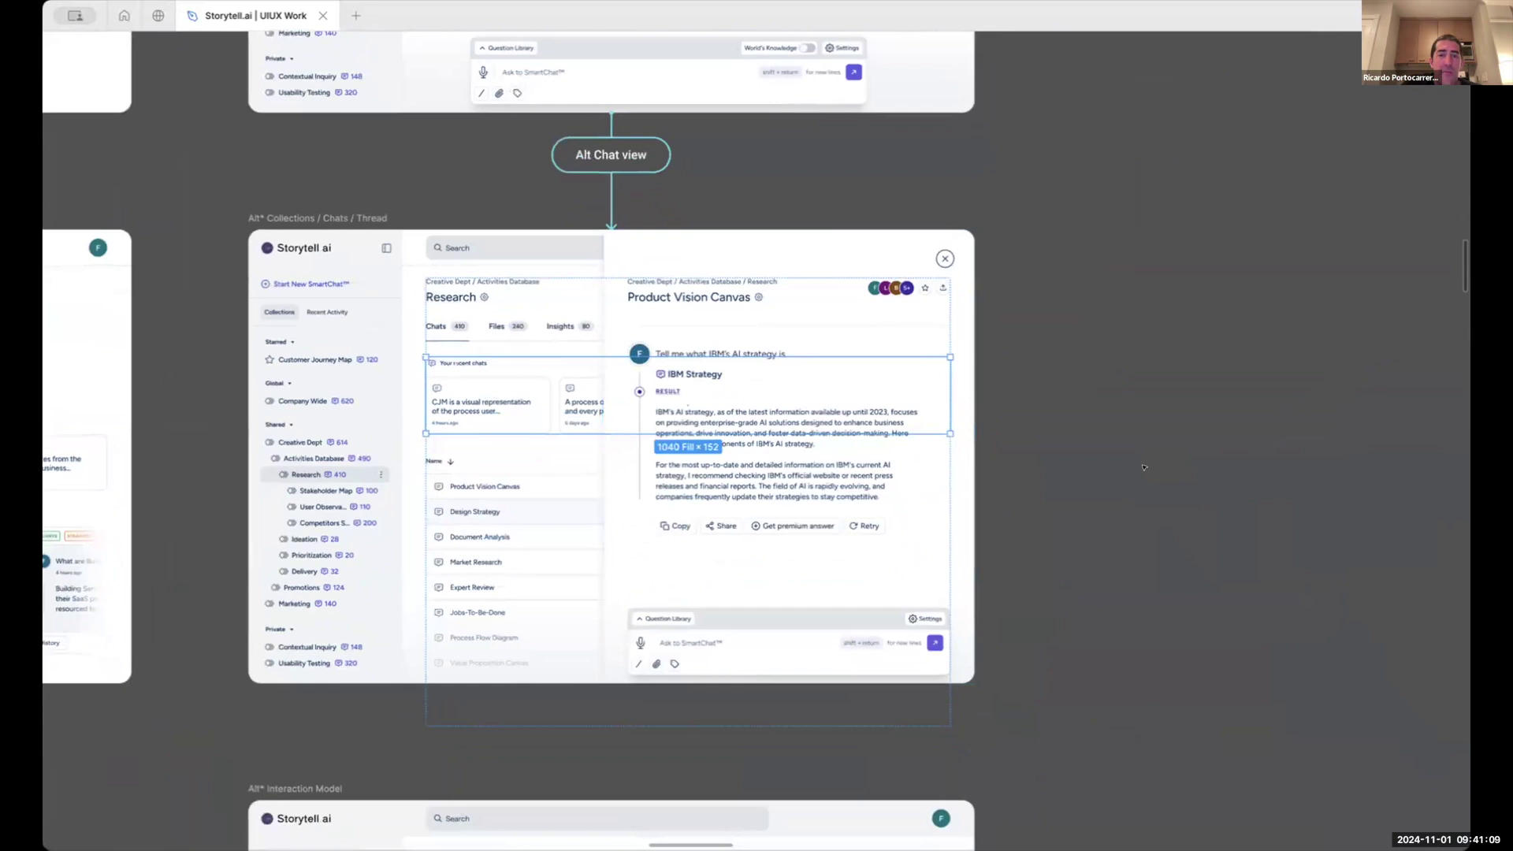
# Inspect the Collections / Files and Collections / Insights mockups beside the chat tab design
pyautogui.scroll(5, 1144, 468)
pyautogui.hscroll(15, 1143, 468)
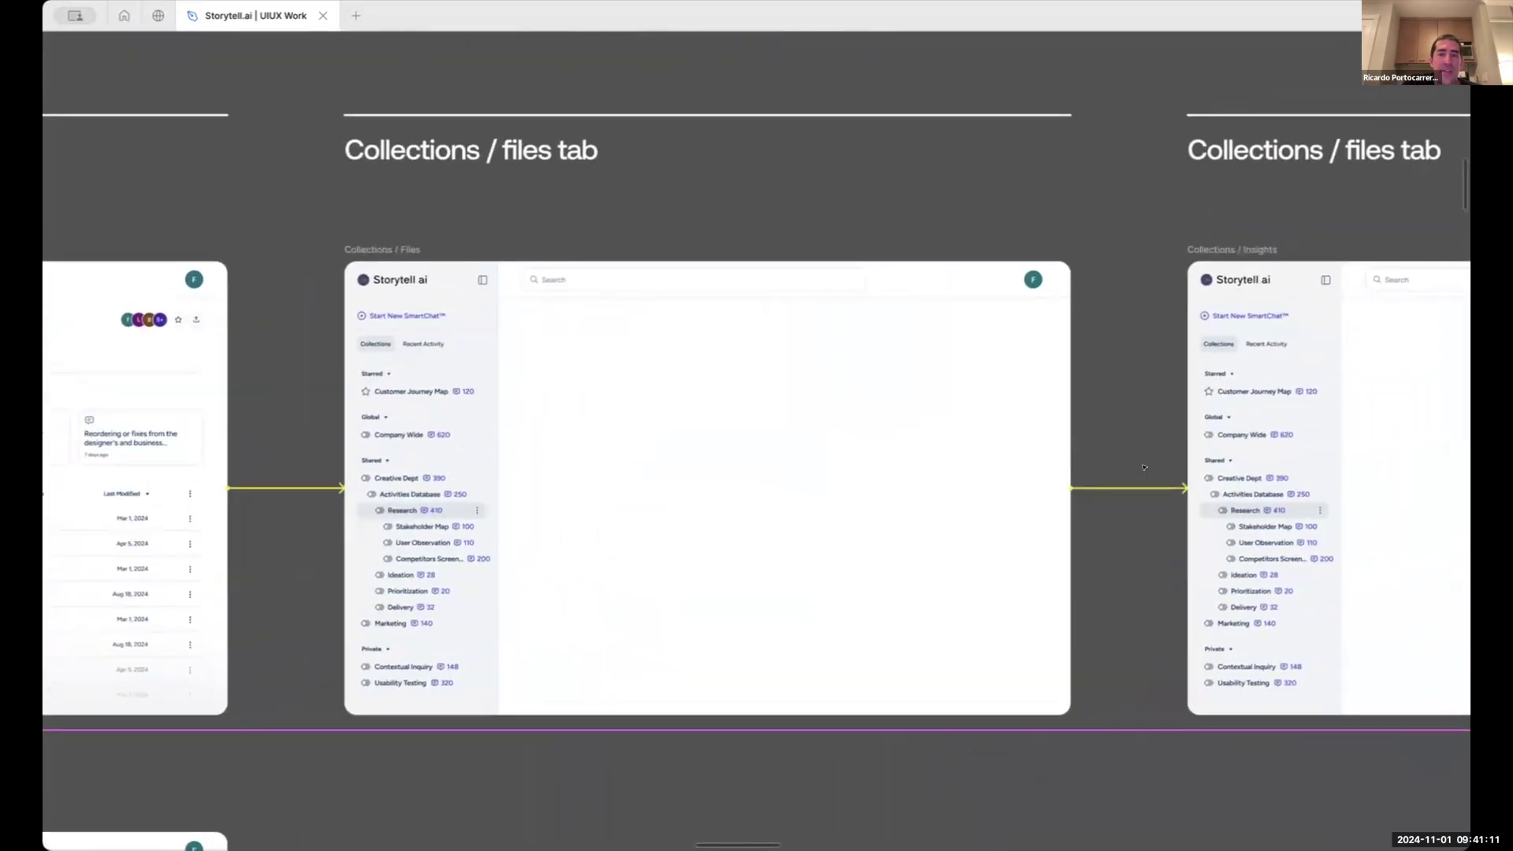
pyautogui.hscroll(2, 1144, 468)
pyautogui.hotkey('ctrl', '\\')
pyautogui.hotkey('ctrl', '\\')
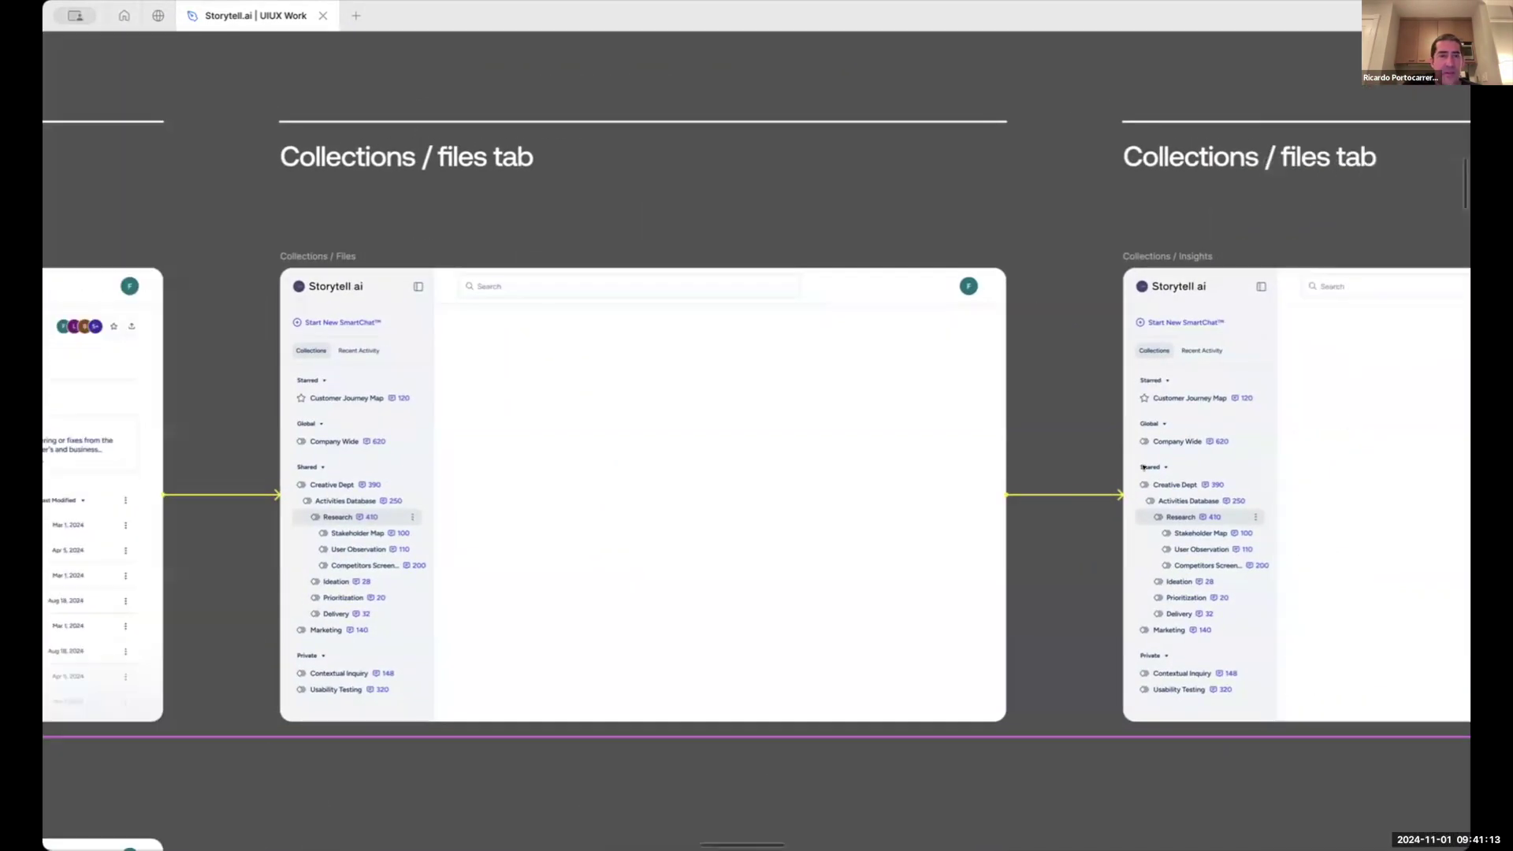
pyautogui.scroll(-3, 1144, 468)
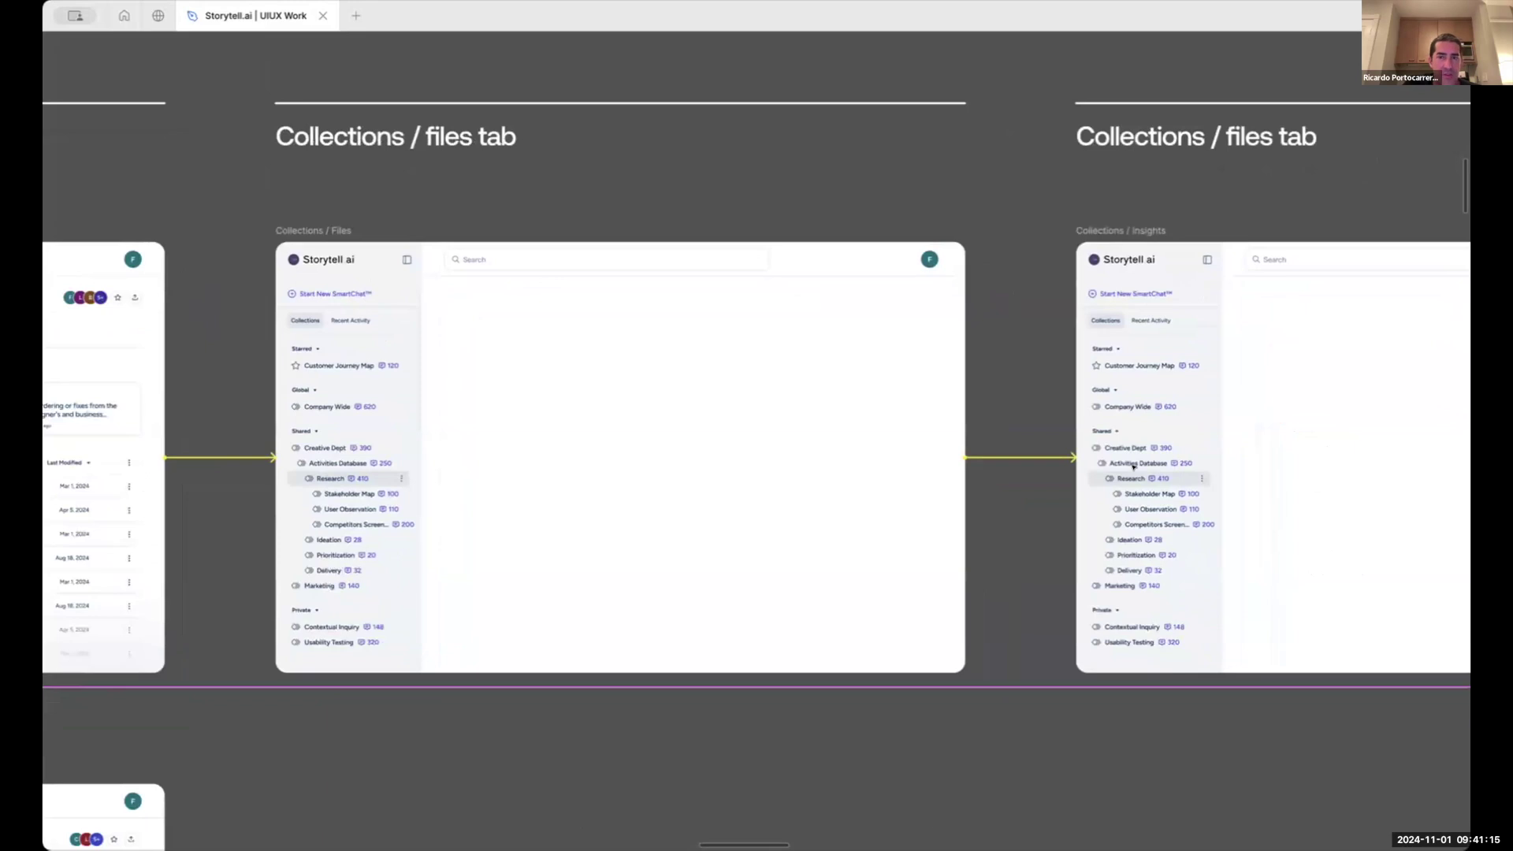
# Revisit the User Observation chat view mockup and compare it with the Collections / Files and Insights mockups
pyautogui.hscroll(-8, 936, 454)
pyautogui.scroll(-6, 936, 454)
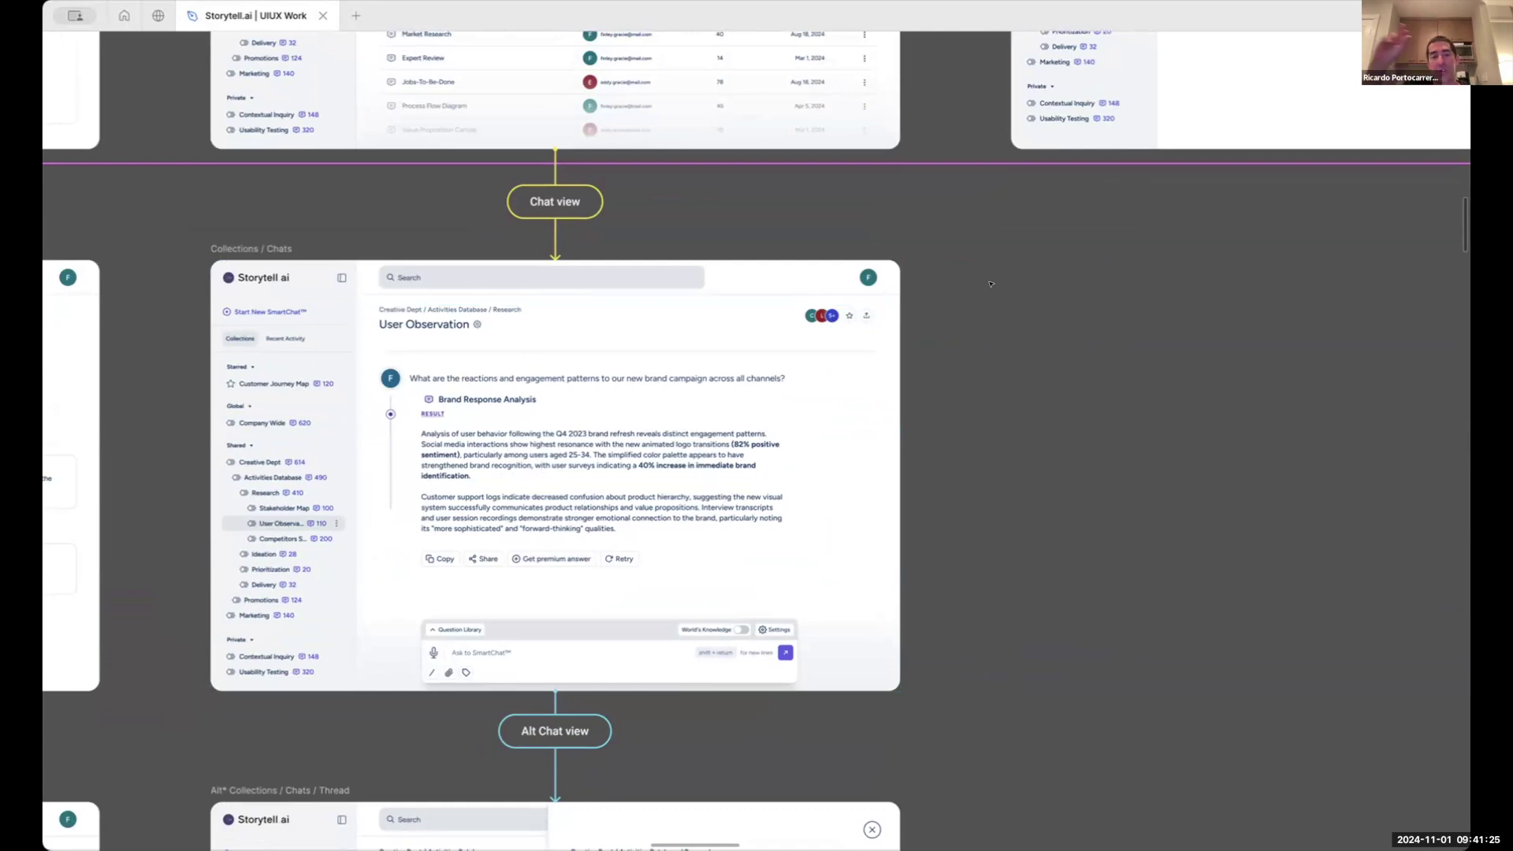
pyautogui.hscroll(5, 991, 284)
pyautogui.scroll(3, 991, 284)
pyautogui.scroll(3, 991, 283)
pyautogui.hscroll(5, 991, 284)
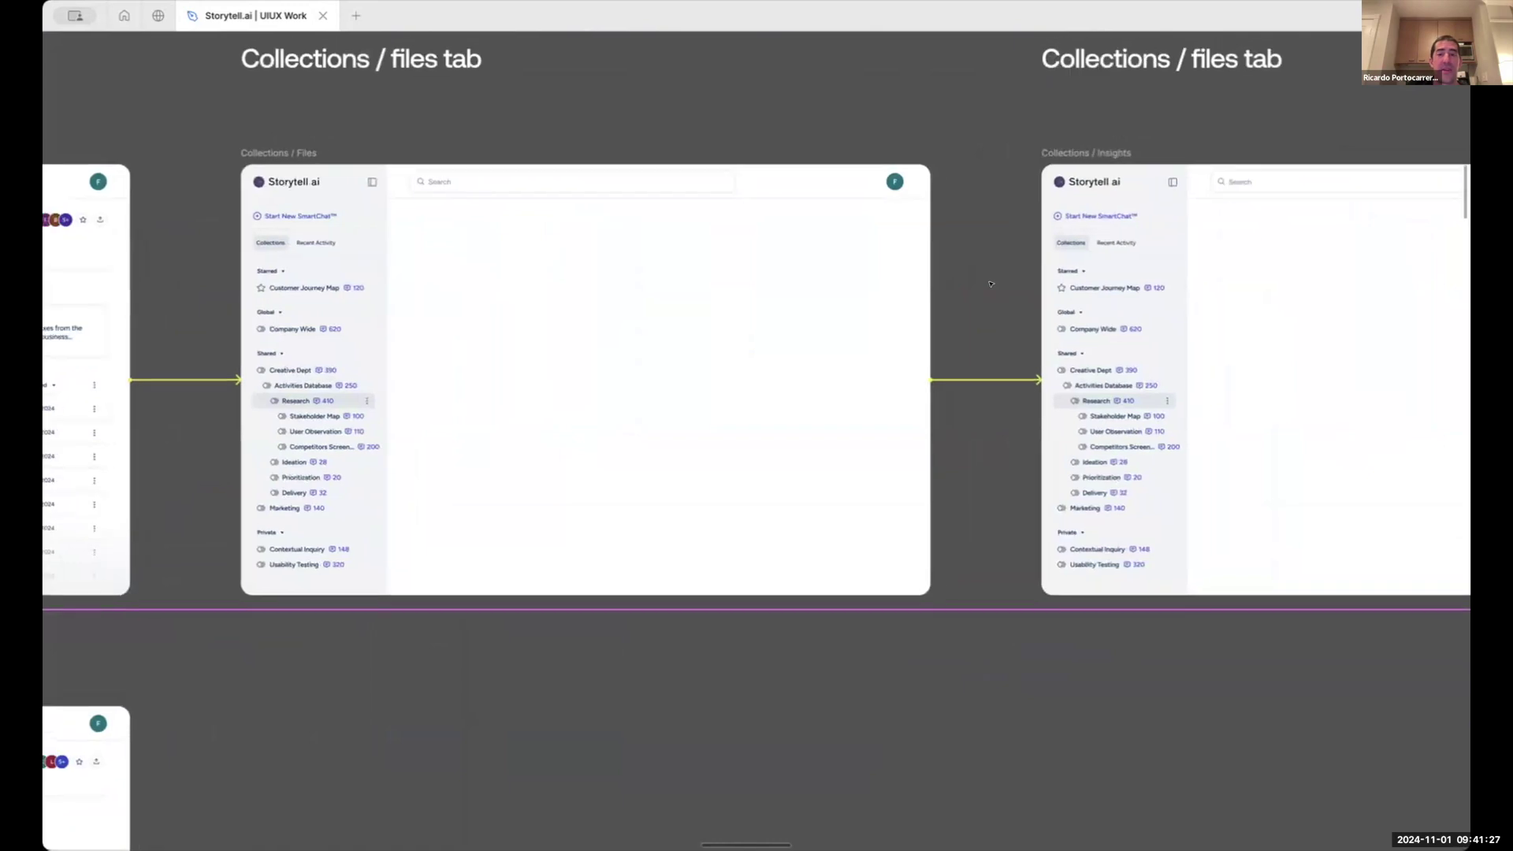
pyautogui.hscroll(-4, 991, 284)
pyautogui.scroll(3, 991, 284)
pyautogui.hscroll(2, 991, 284)
pyautogui.hscroll(-10, 788, 236)
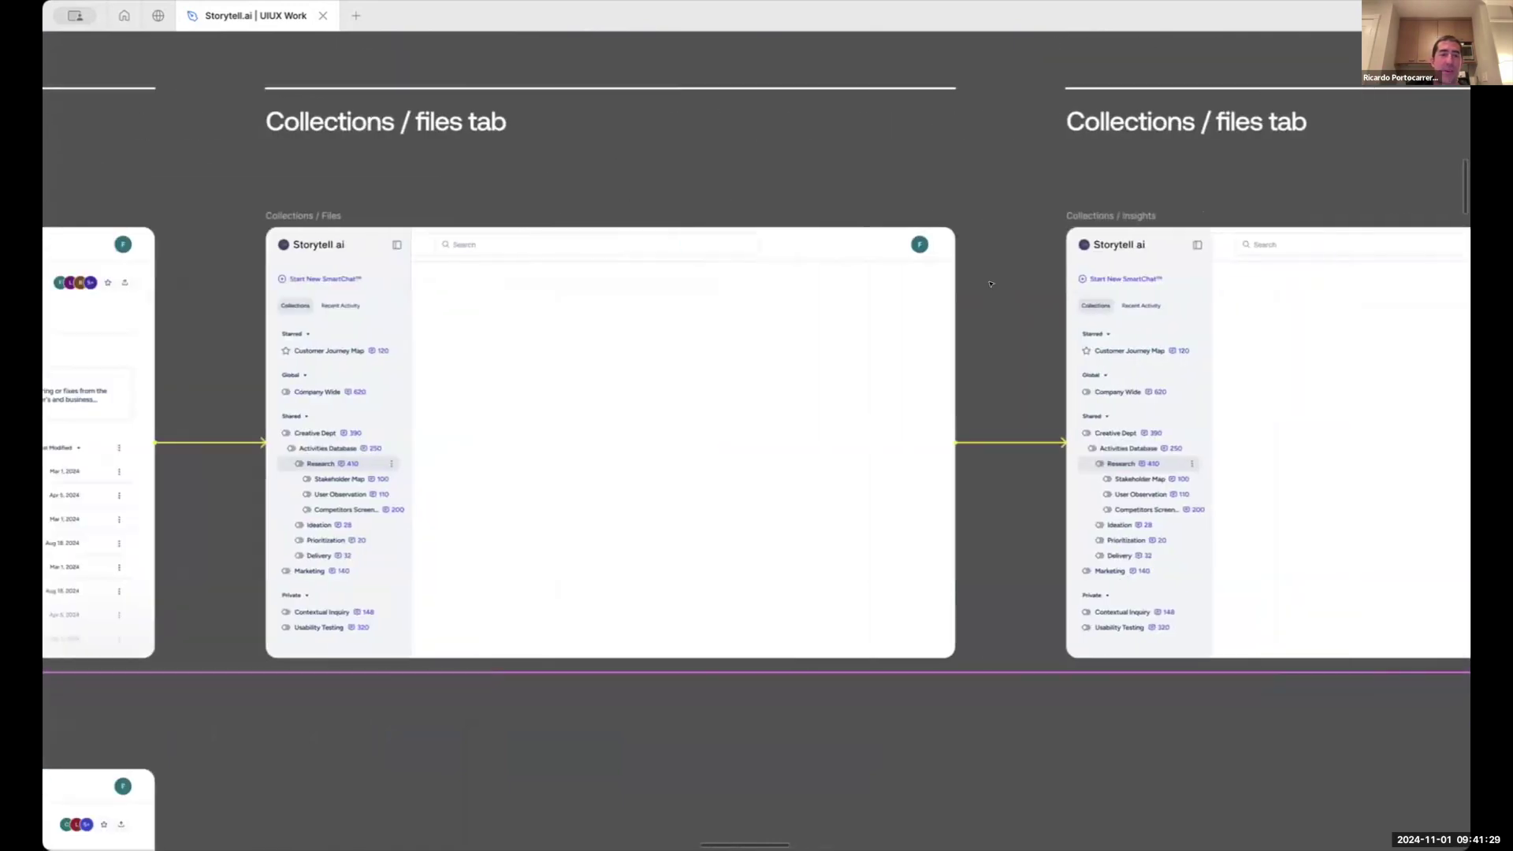
pyautogui.hscroll(2, 697, 165)
pyautogui.scroll(1, 696, 165)
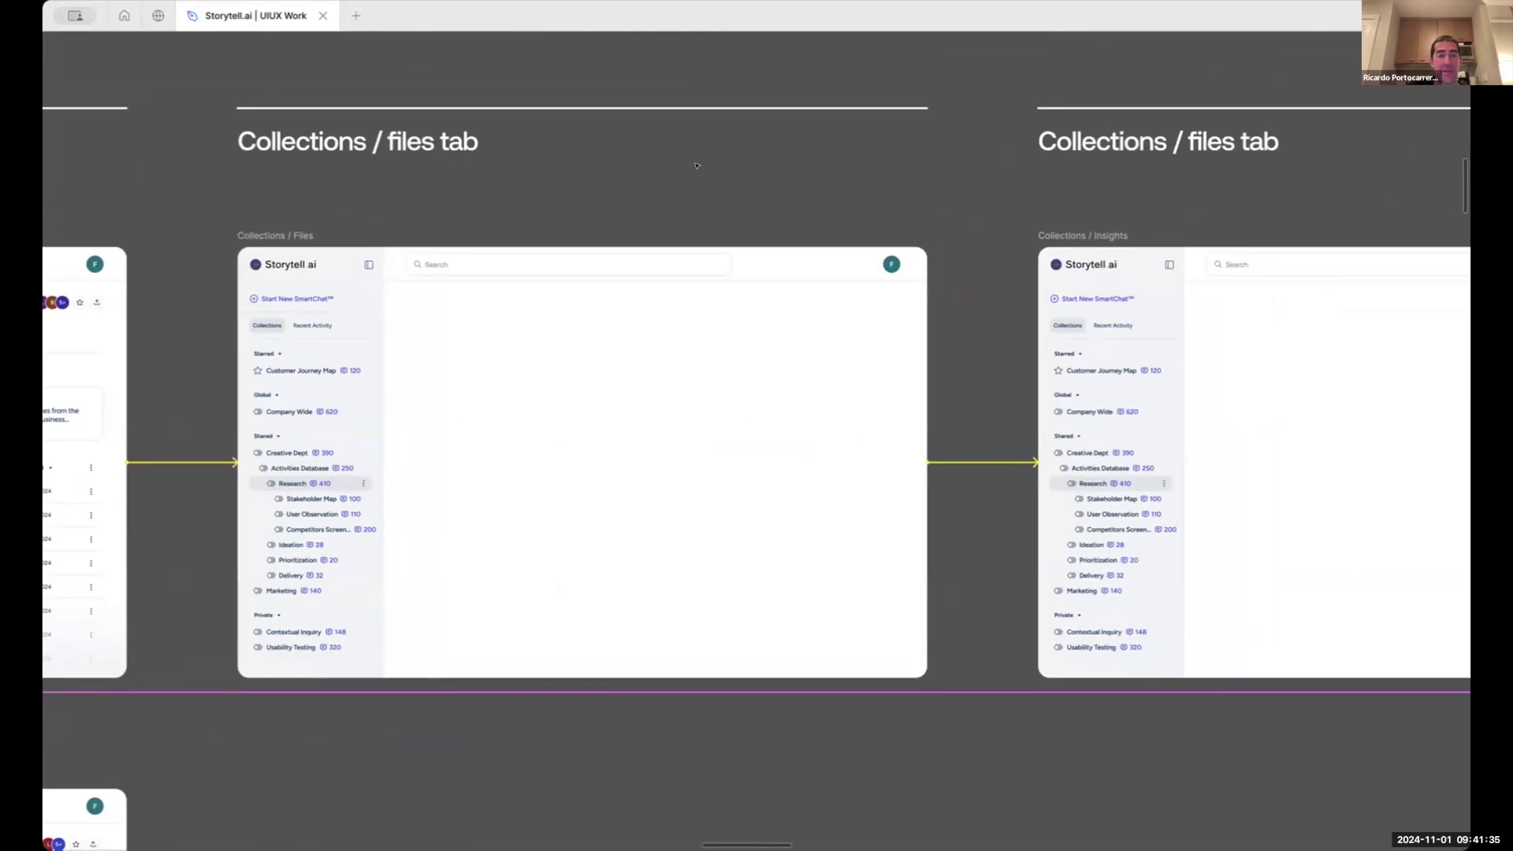
# Compare the Research chat list in the Collections / Chats mockup with the neighbouring Collections / Files mockup
pyautogui.hscroll(-10, 697, 165)
pyautogui.scroll(-2, 697, 165)
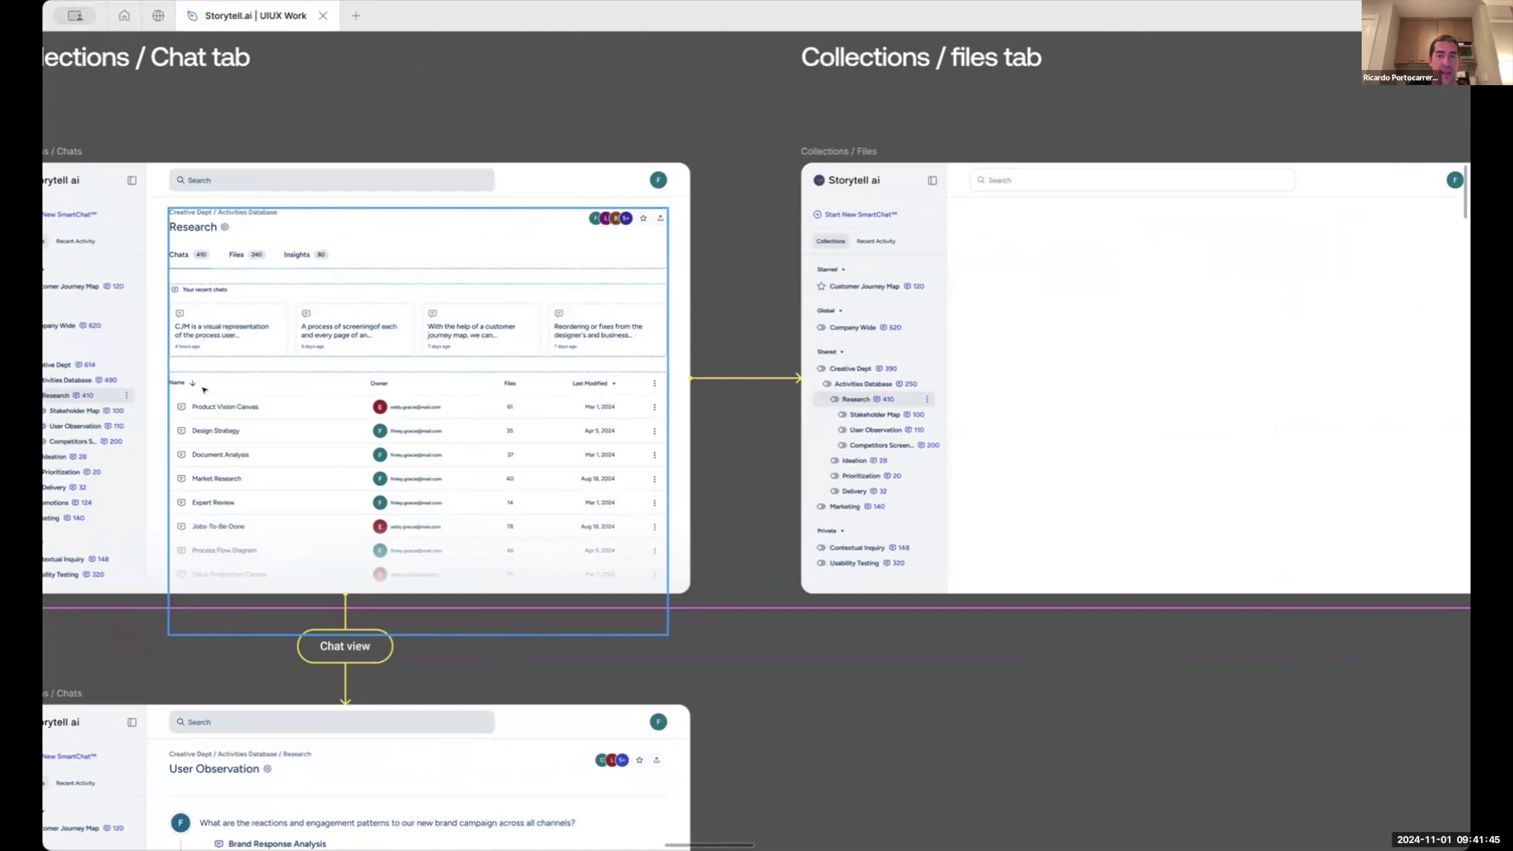
pyautogui.hscroll(10, 205, 389)
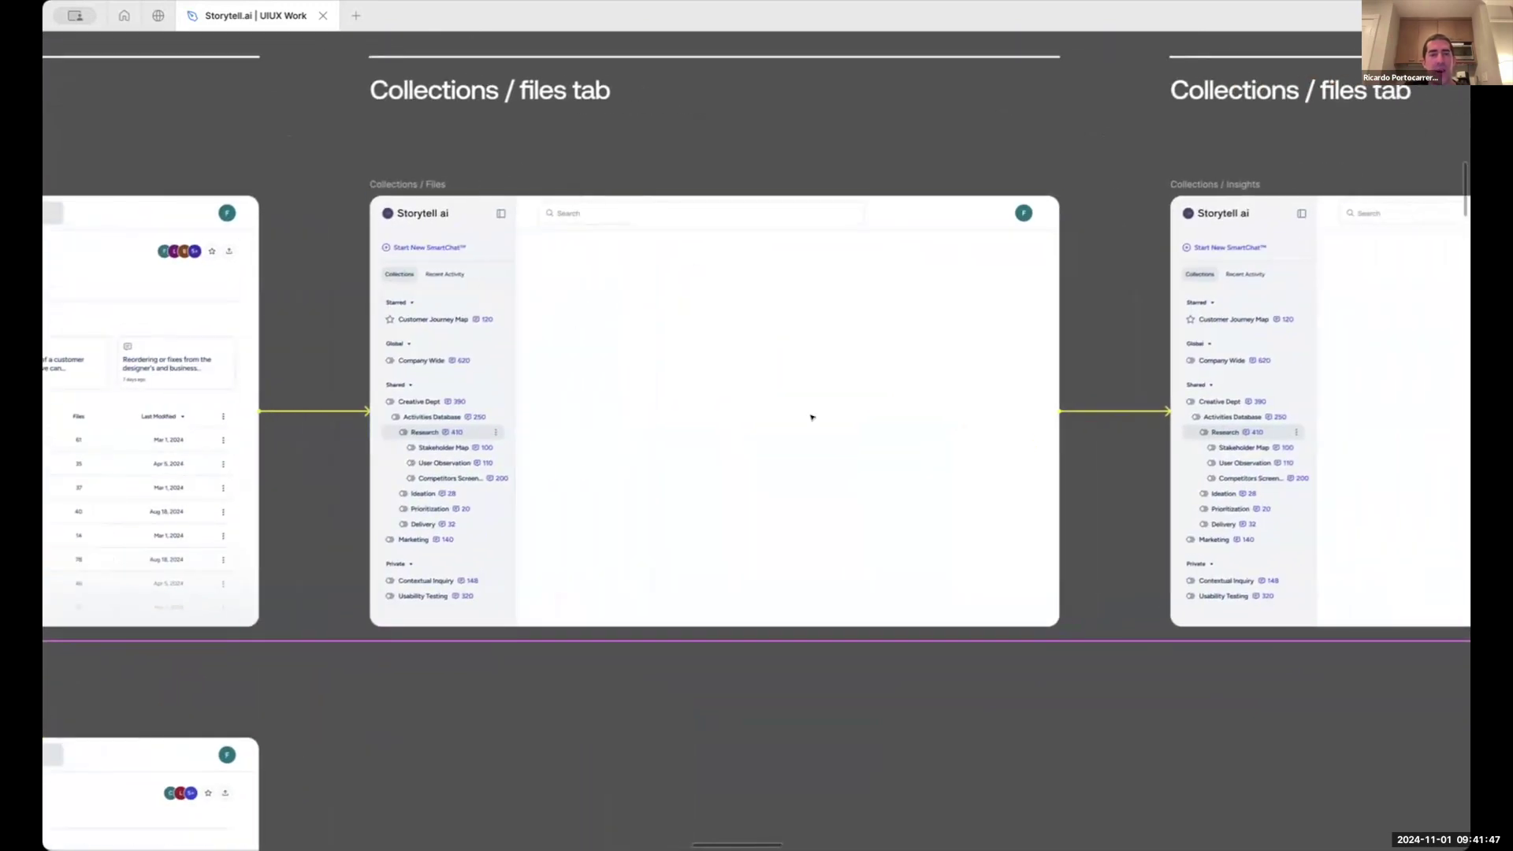
pyautogui.hscroll(-7, 759, 431)
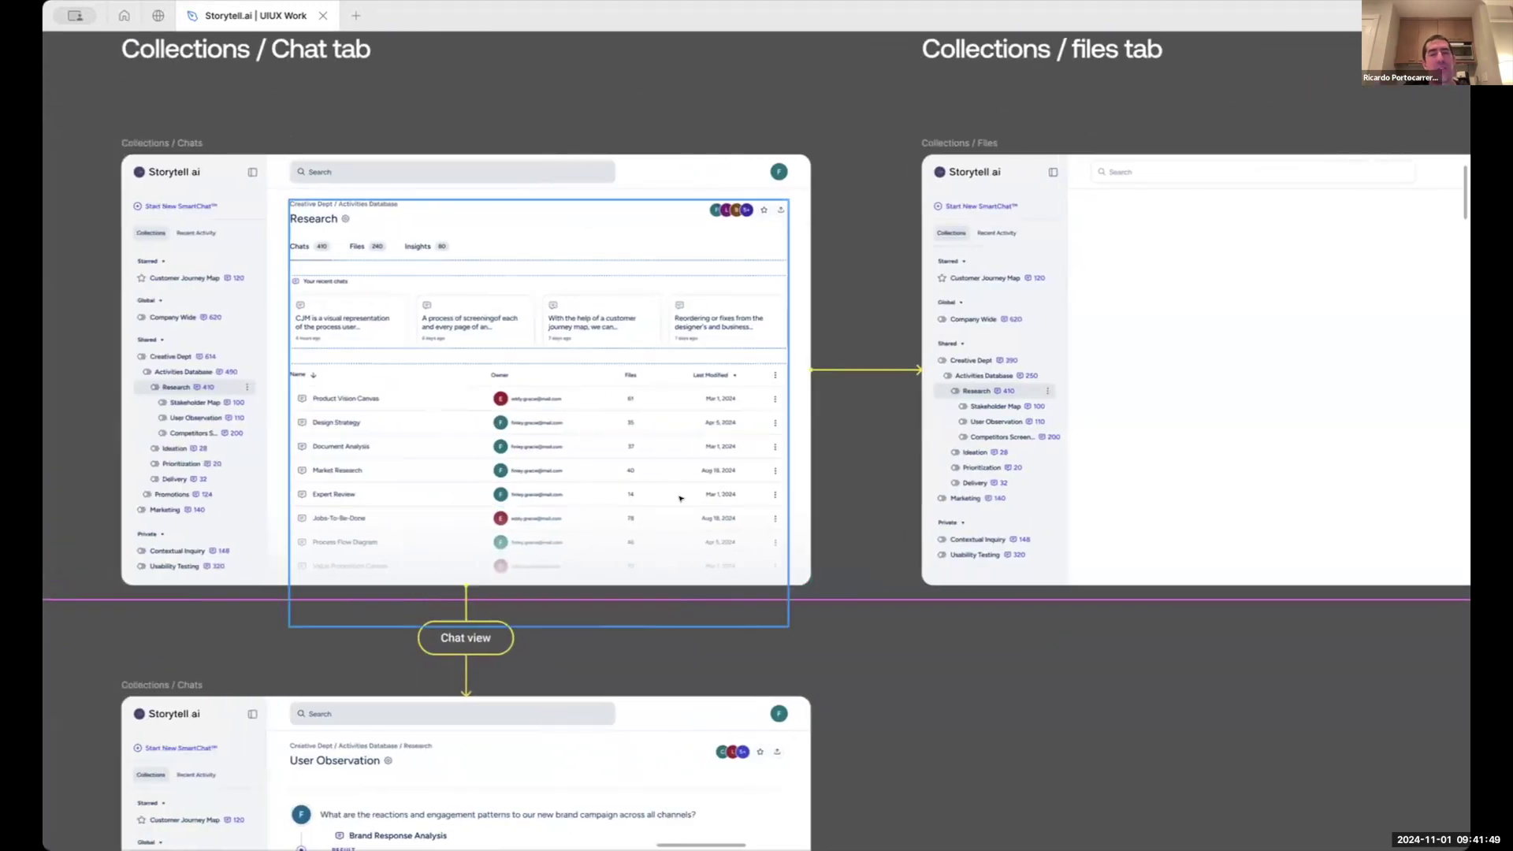
# Rename the heading above the Collections / Insights mockup to "Collections / Insights"
pyautogui.hscroll(9, 681, 499)
pyautogui.hscroll(10, 681, 498)
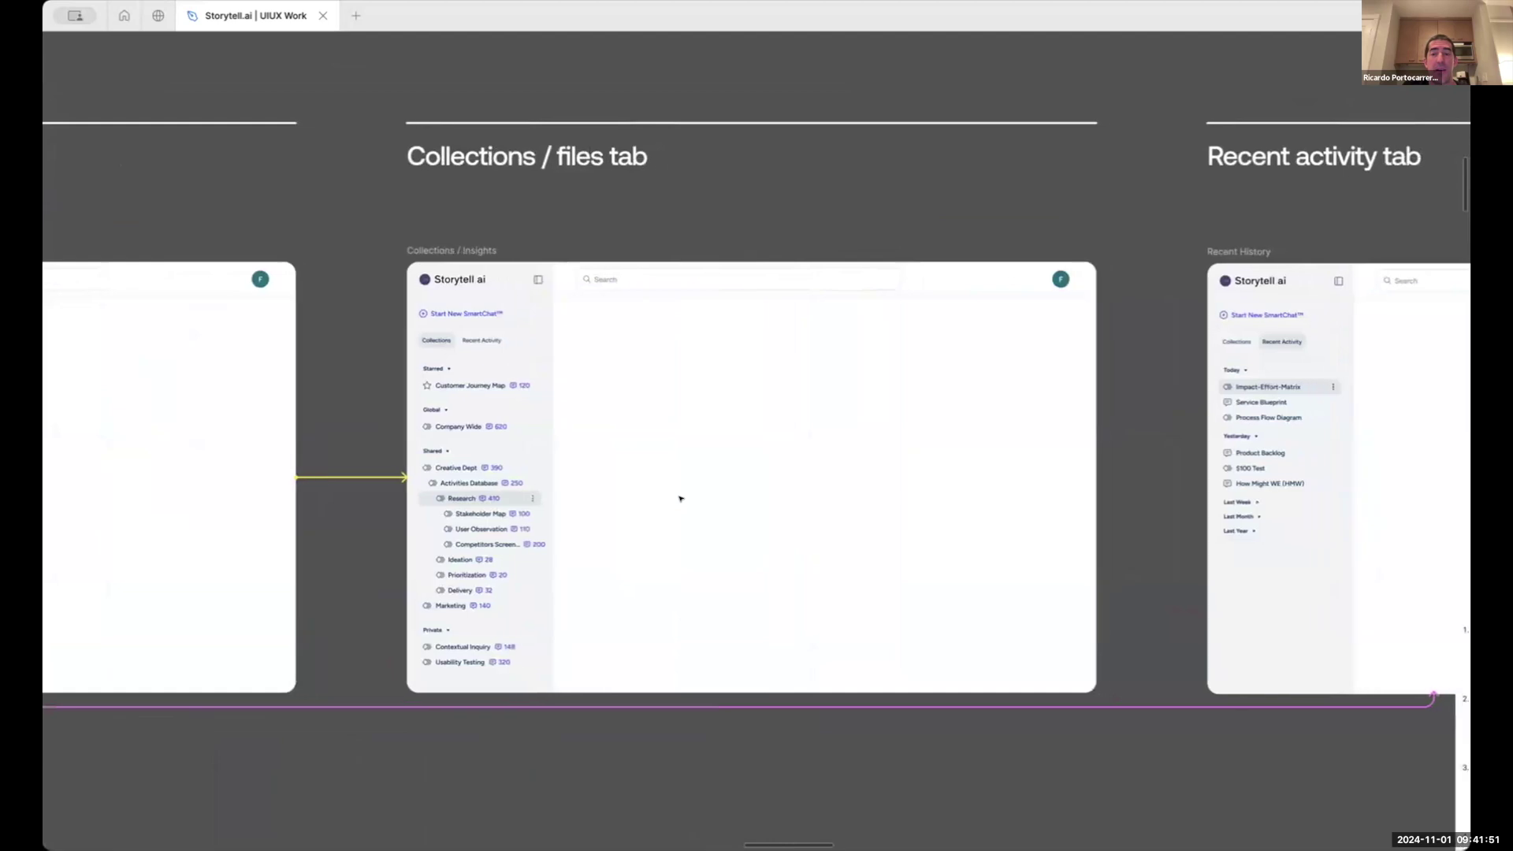
pyautogui.hscroll(-2, 681, 498)
pyautogui.scroll(1, 681, 499)
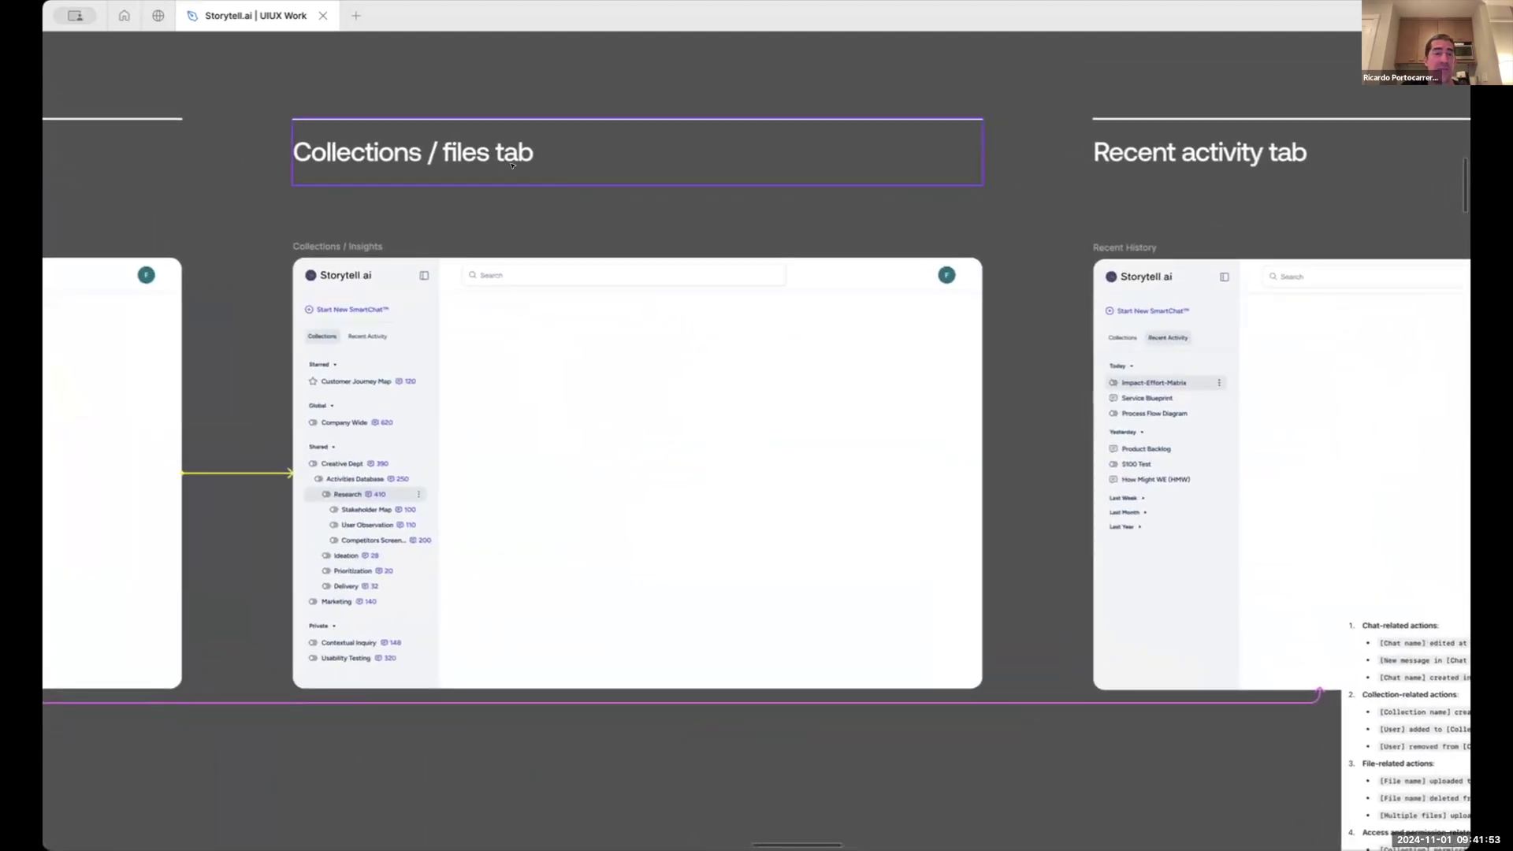
pyautogui.doubleClick(497, 152)
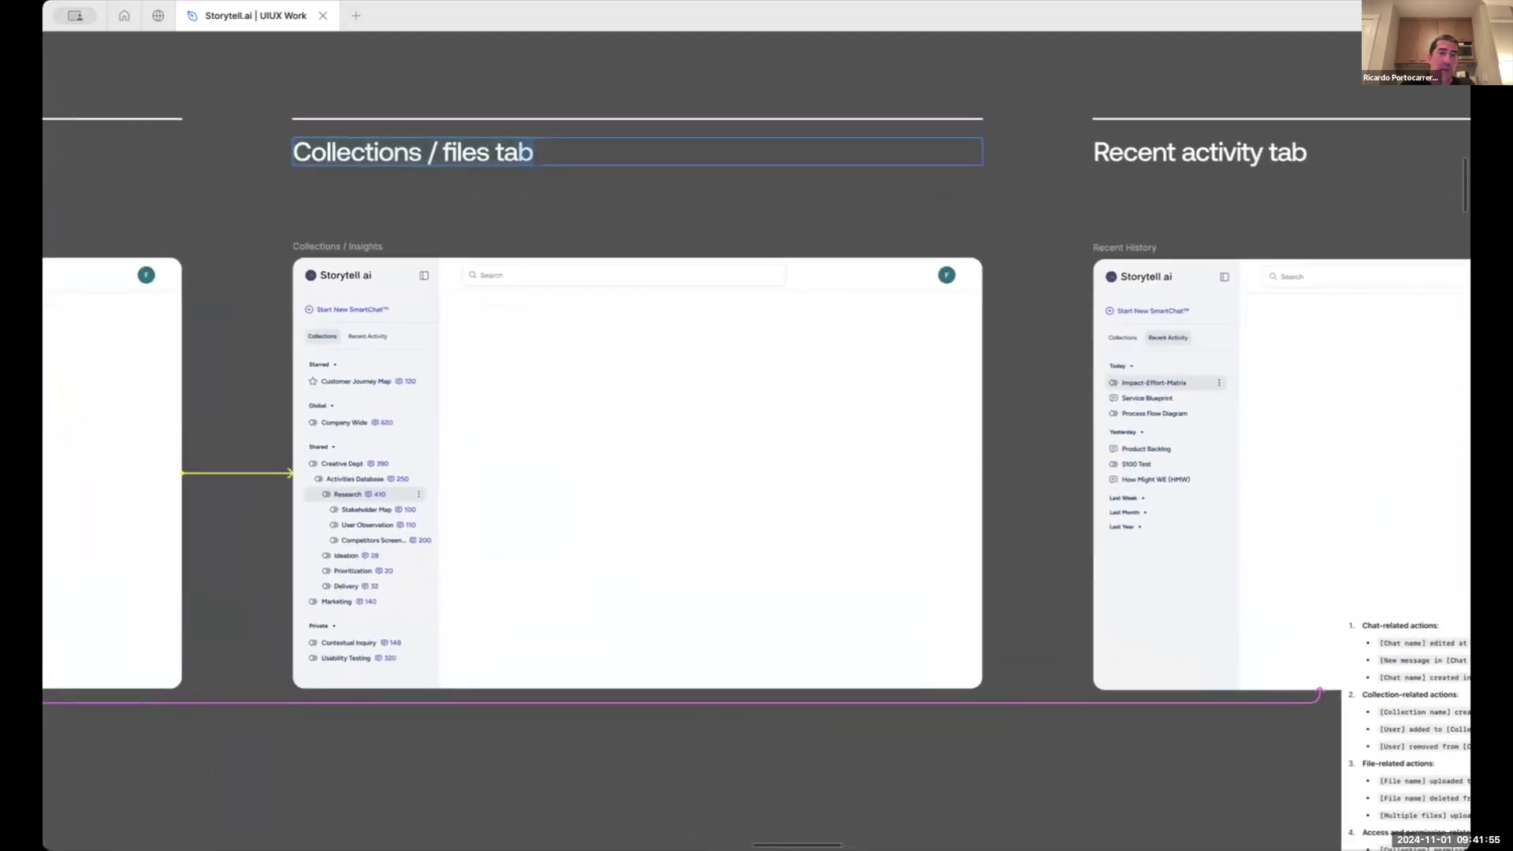
pyautogui.hotkey('shift', 'Left')
pyautogui.hotkey('shift', 'Left')
pyautogui.hotkey('shift', 'Left')
pyautogui.hotkey('shift', 'Left')
pyautogui.write('Insig')
pyautogui.write('tes')
pyautogui.press('BackSpace')
pyautogui.press('BackSpace')
pyautogui.press('BackSpace')
pyautogui.press('BackSpace')
pyautogui.write('ghts')
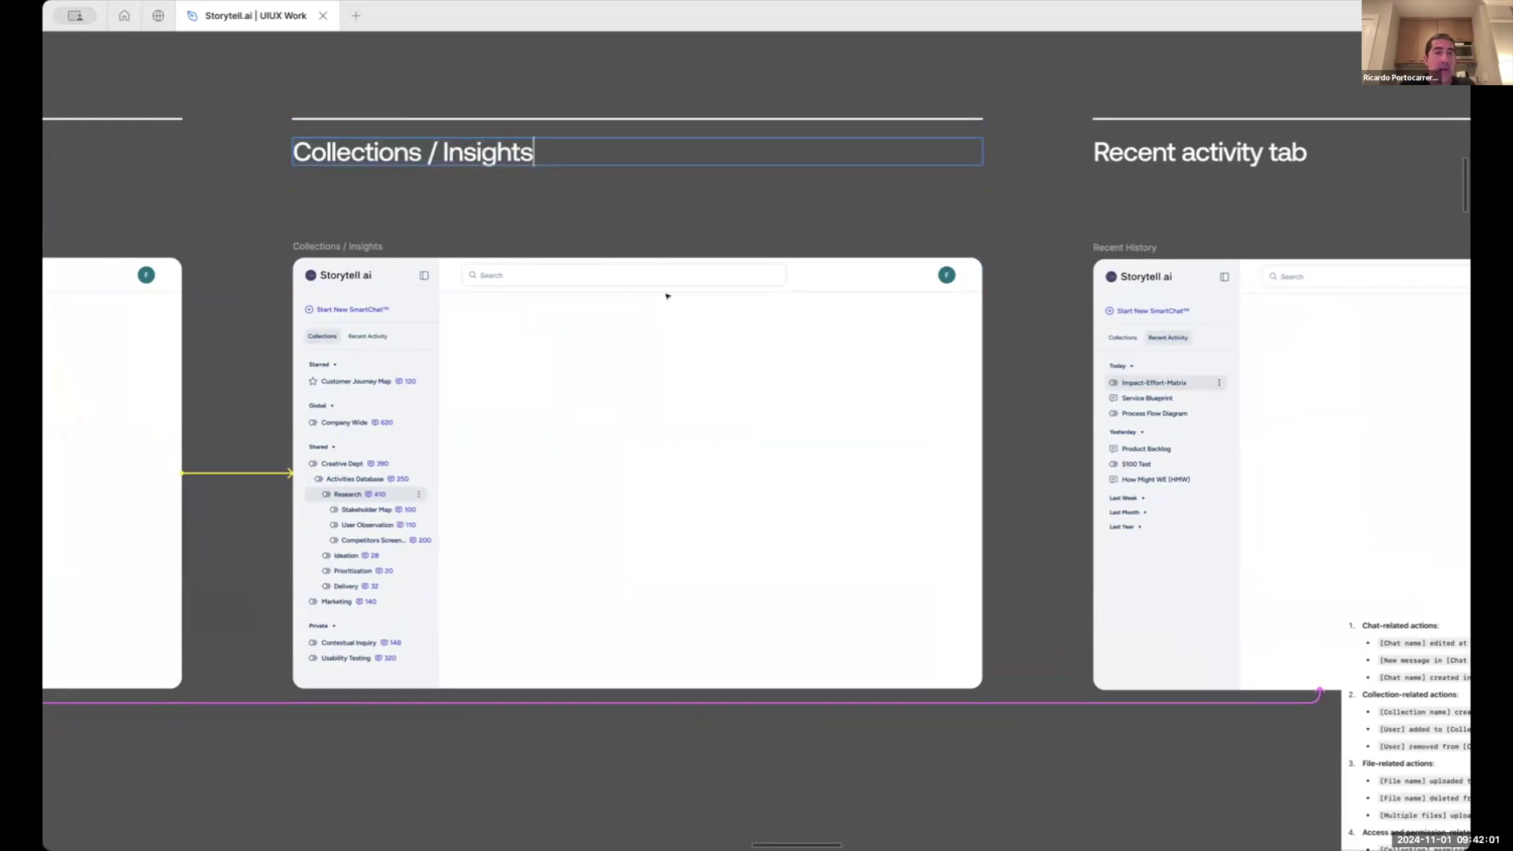
pyautogui.press('Escape')
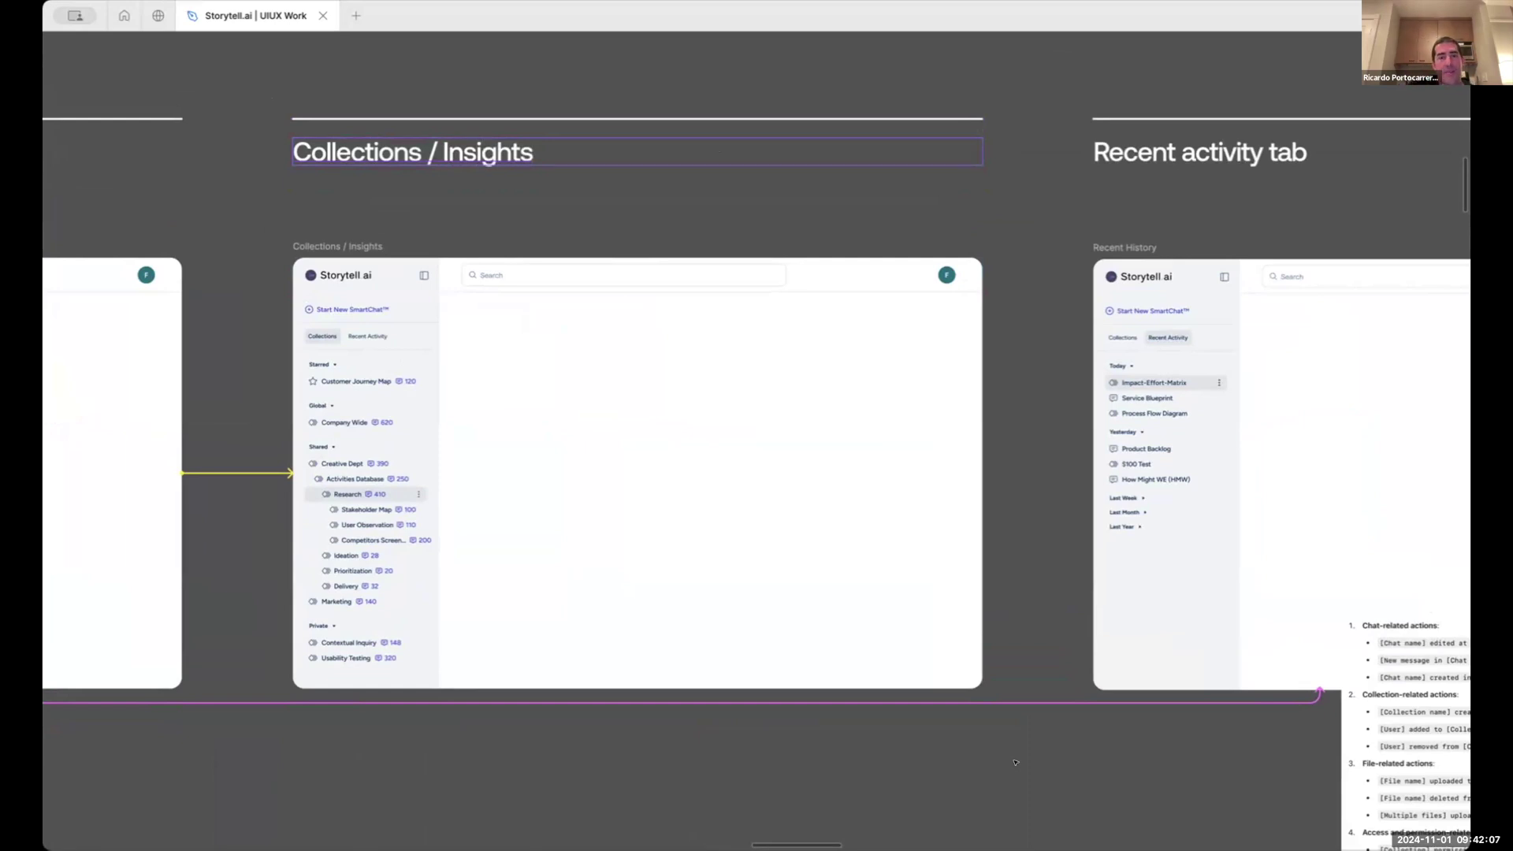
# Find and examine the Alt* Landing page mockup with Dynamic SmartChats
pyautogui.scroll(-5, 1015, 763)
pyautogui.scroll(5, 858, 561)
pyautogui.scroll(5, 858, 561)
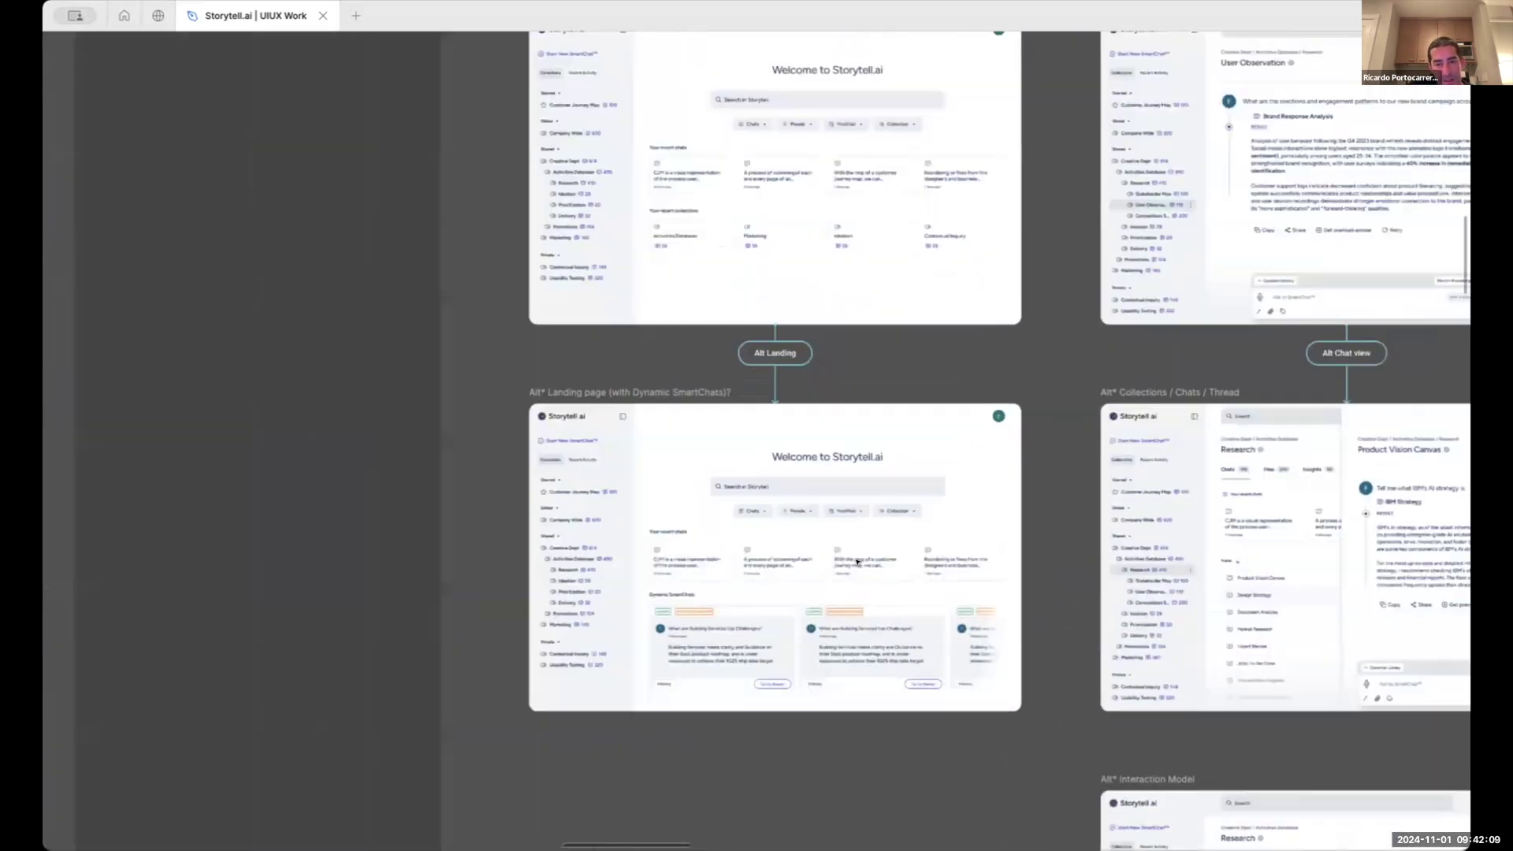
pyautogui.scroll(3, 858, 561)
pyautogui.scroll(-2, 566, 655)
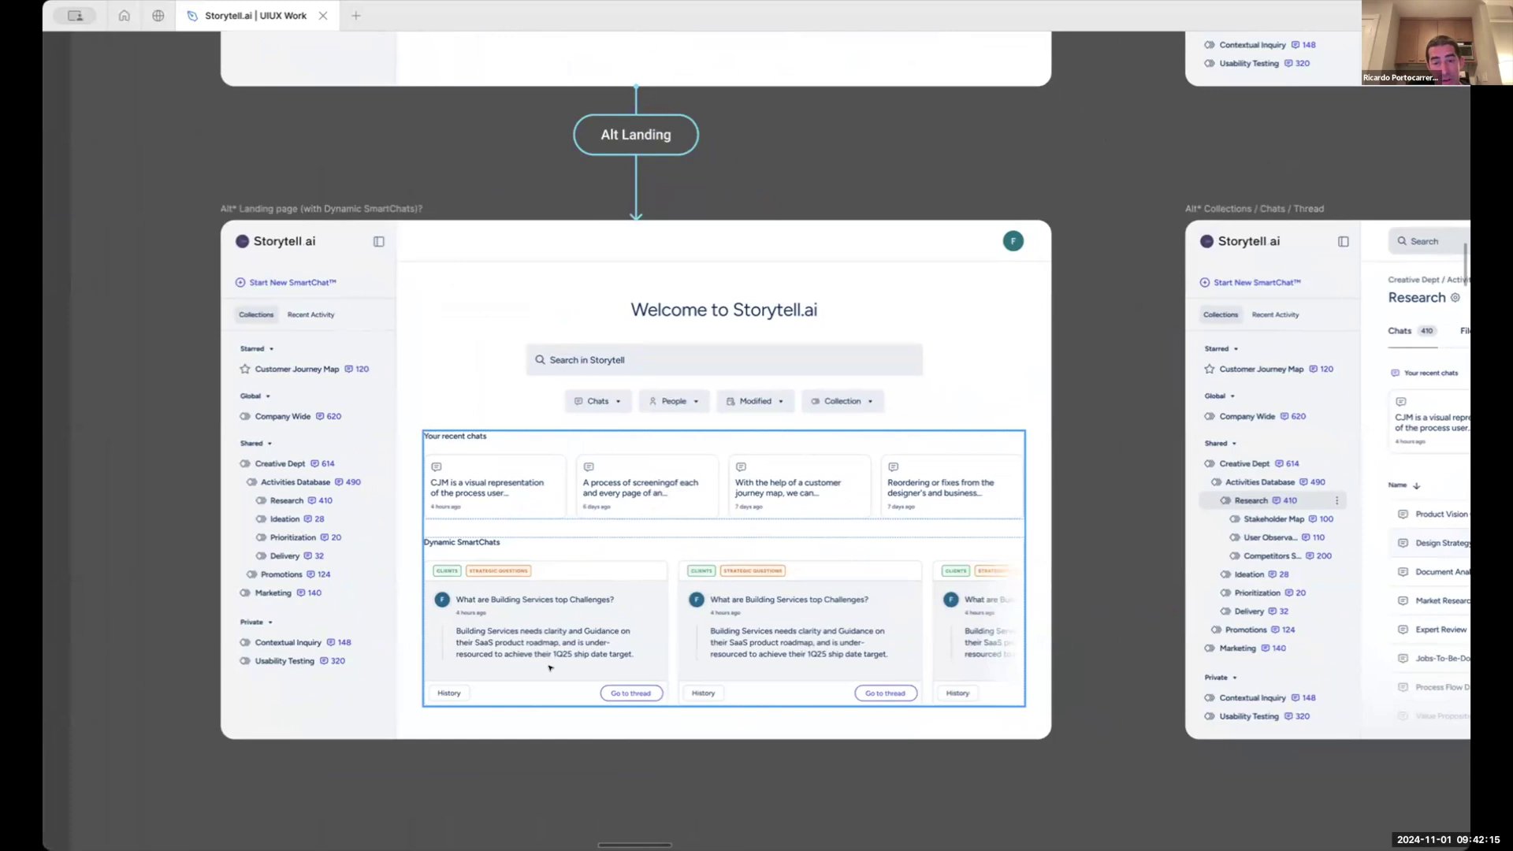
# Survey the Collections board from the landing page explorations across to the chat, files, insights and recent activity mockups
pyautogui.scroll(-5, 549, 668)
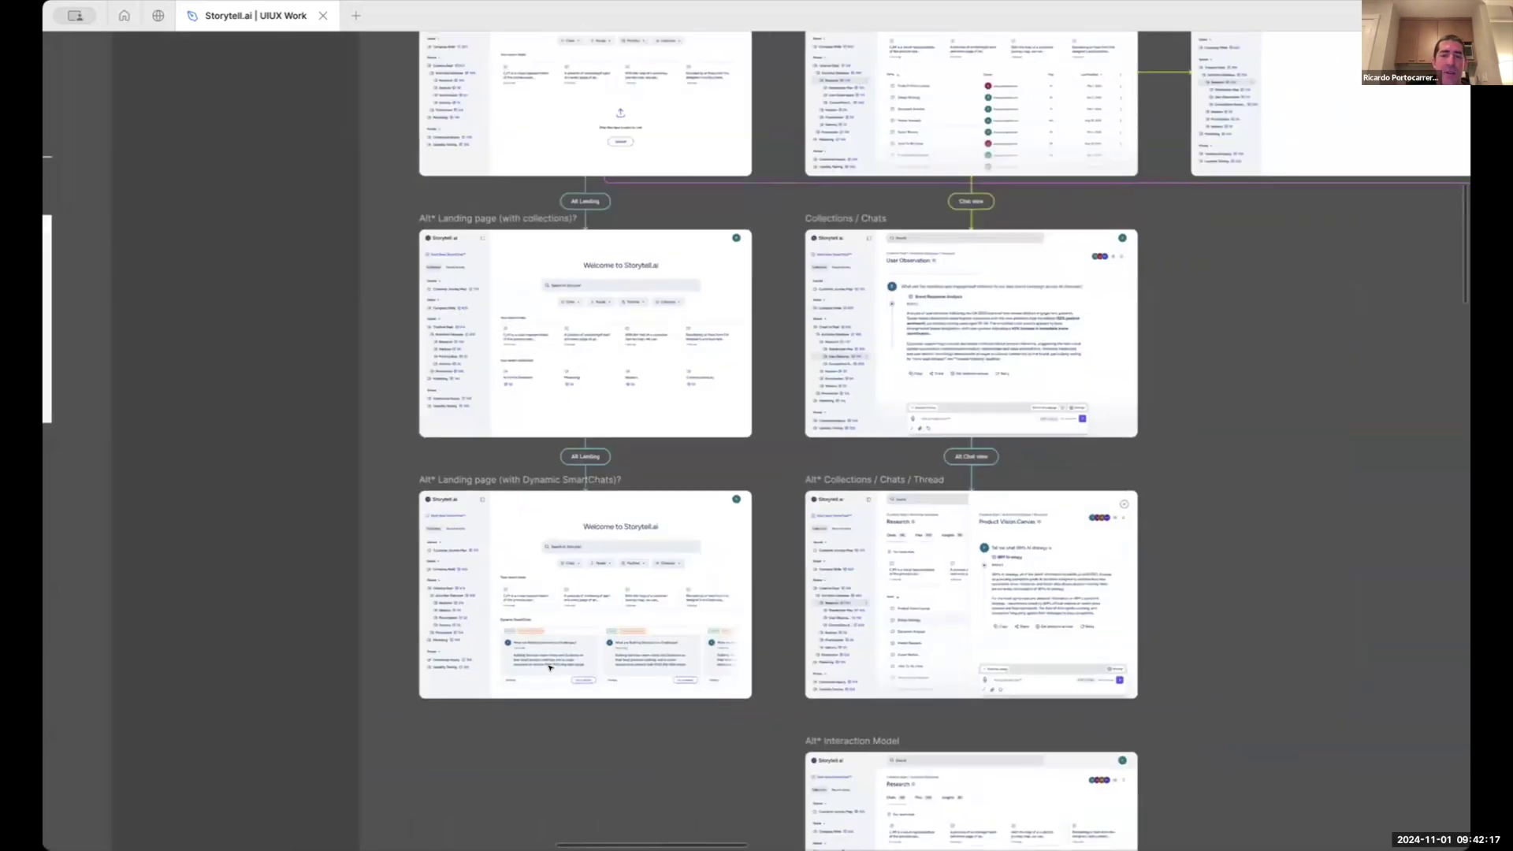
pyautogui.hscroll(5, 549, 667)
pyautogui.scroll(4, 550, 668)
pyautogui.scroll(-2, 549, 668)
pyautogui.hscroll(-2, 550, 667)
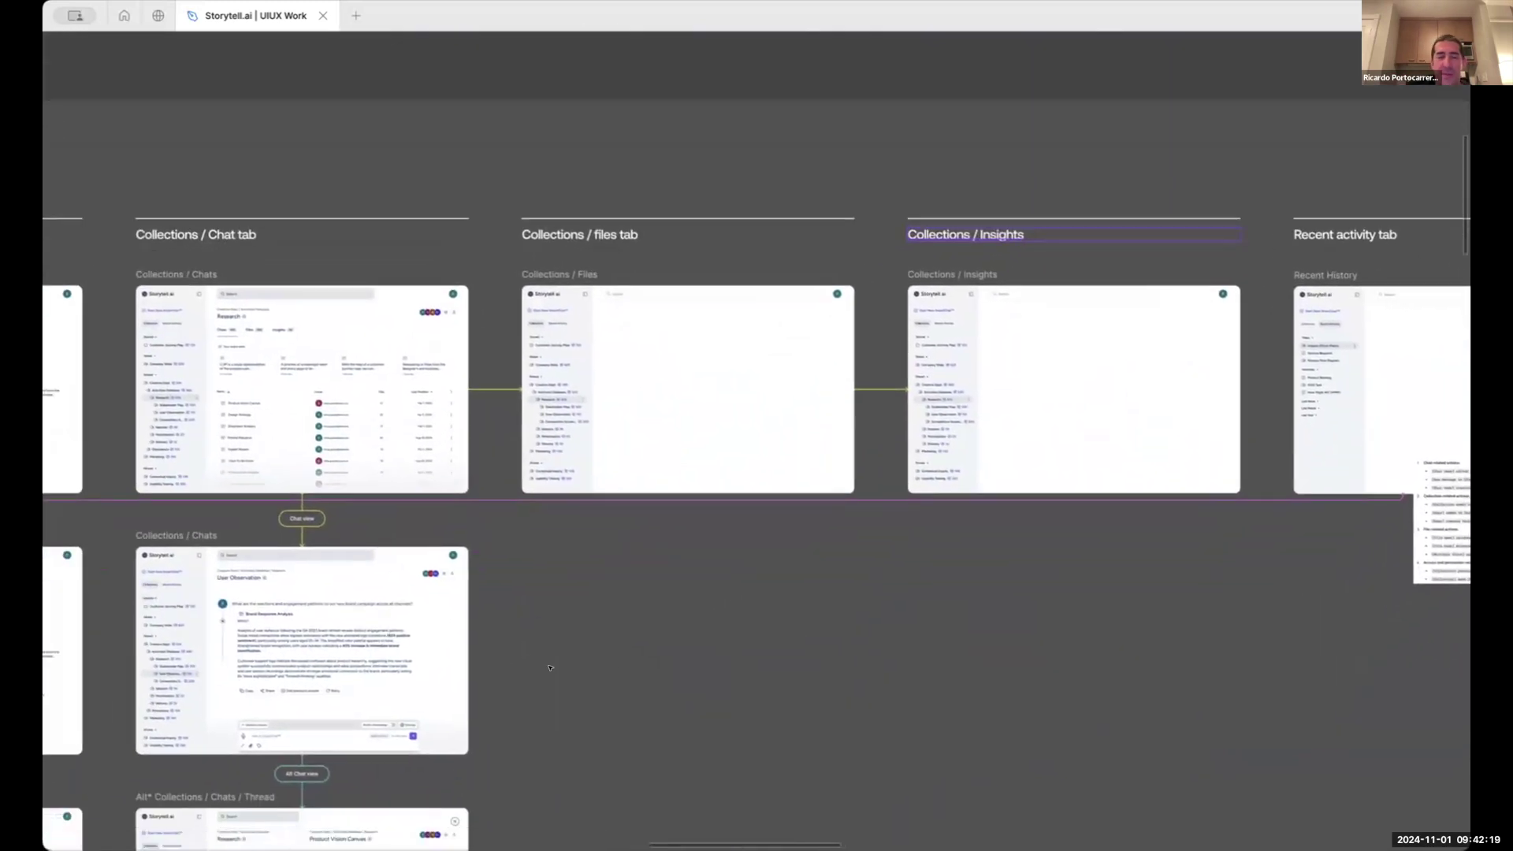
pyautogui.scroll(-3, 551, 666)
pyautogui.scroll(-3, 551, 666)
pyautogui.hscroll(-2, 551, 666)
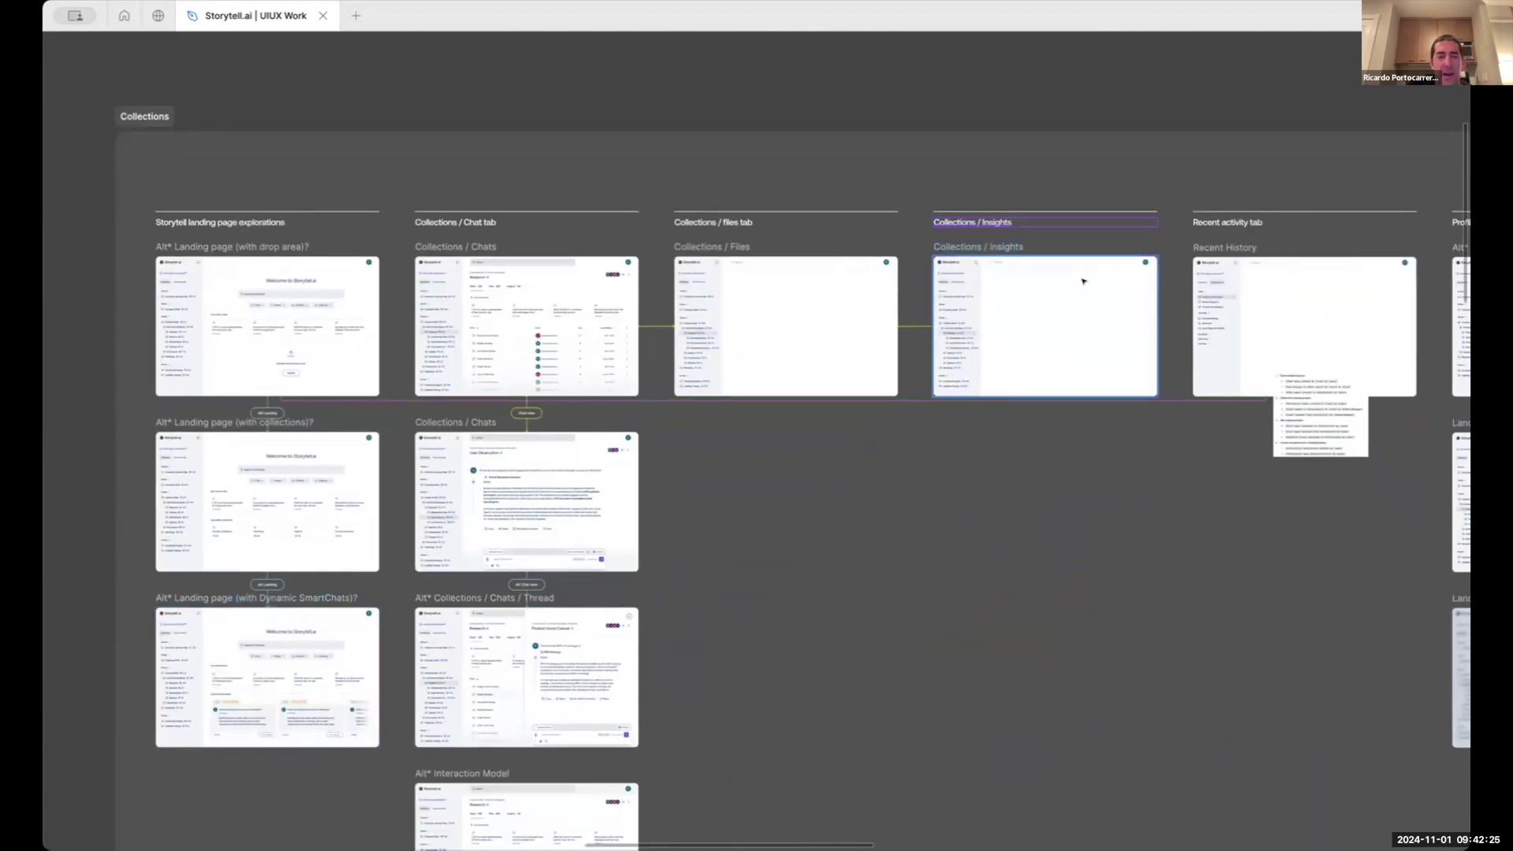
# Inspect the recent chats and Dynamic SmartChats cards in the alternative landing page mockup up close
pyautogui.scroll(10, 225, 755)
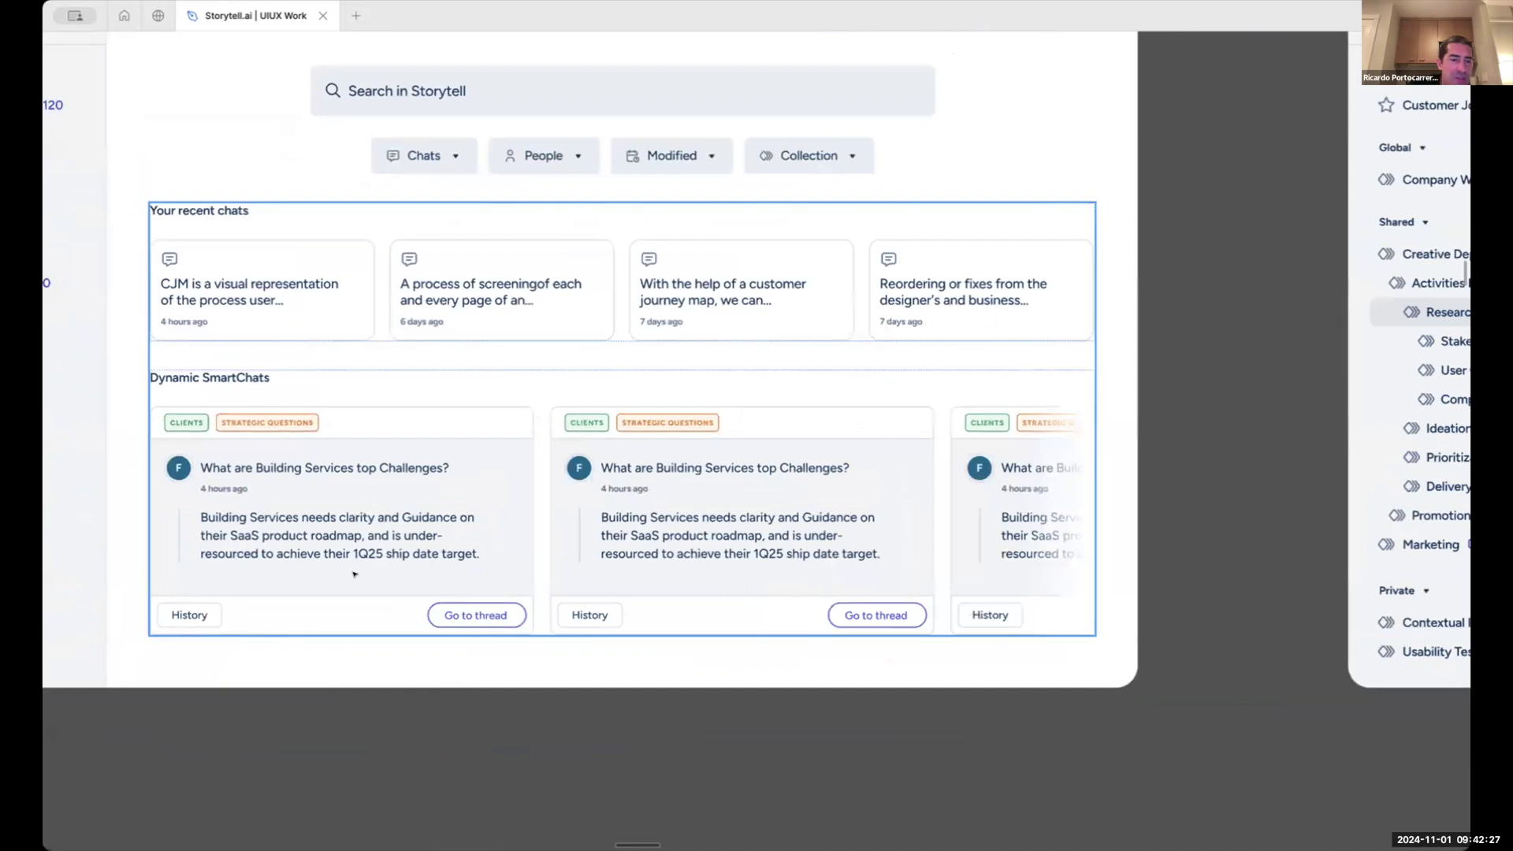
pyautogui.scroll(3, 354, 575)
pyautogui.scroll(1, 379, 465)
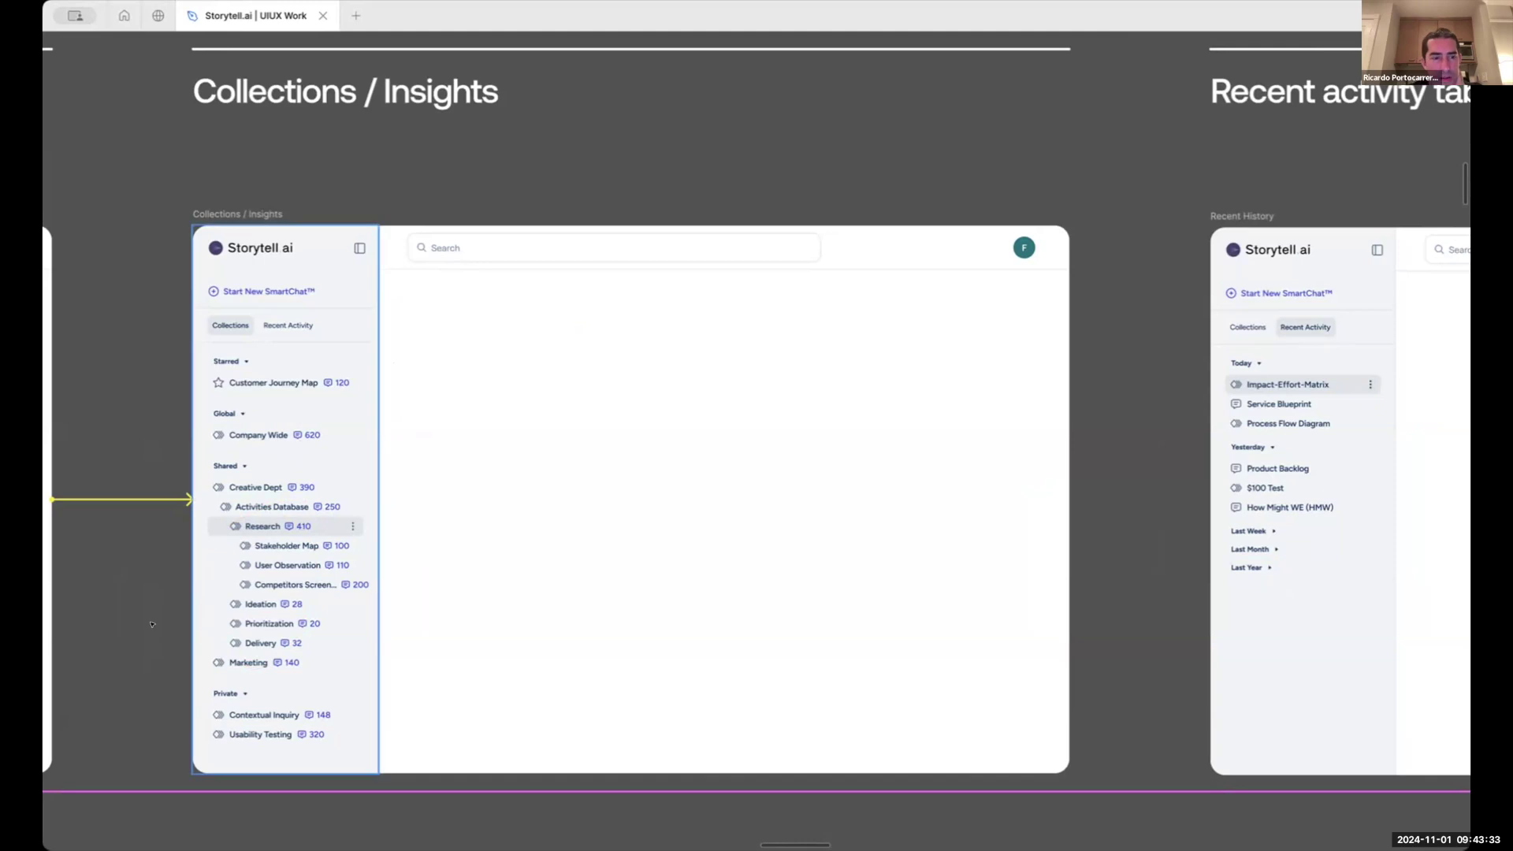
# Review the Chats, Files and Insights tabs in the Research chat mockup against the Files and Insights screens
pyautogui.scroll(-5, 131, 615)
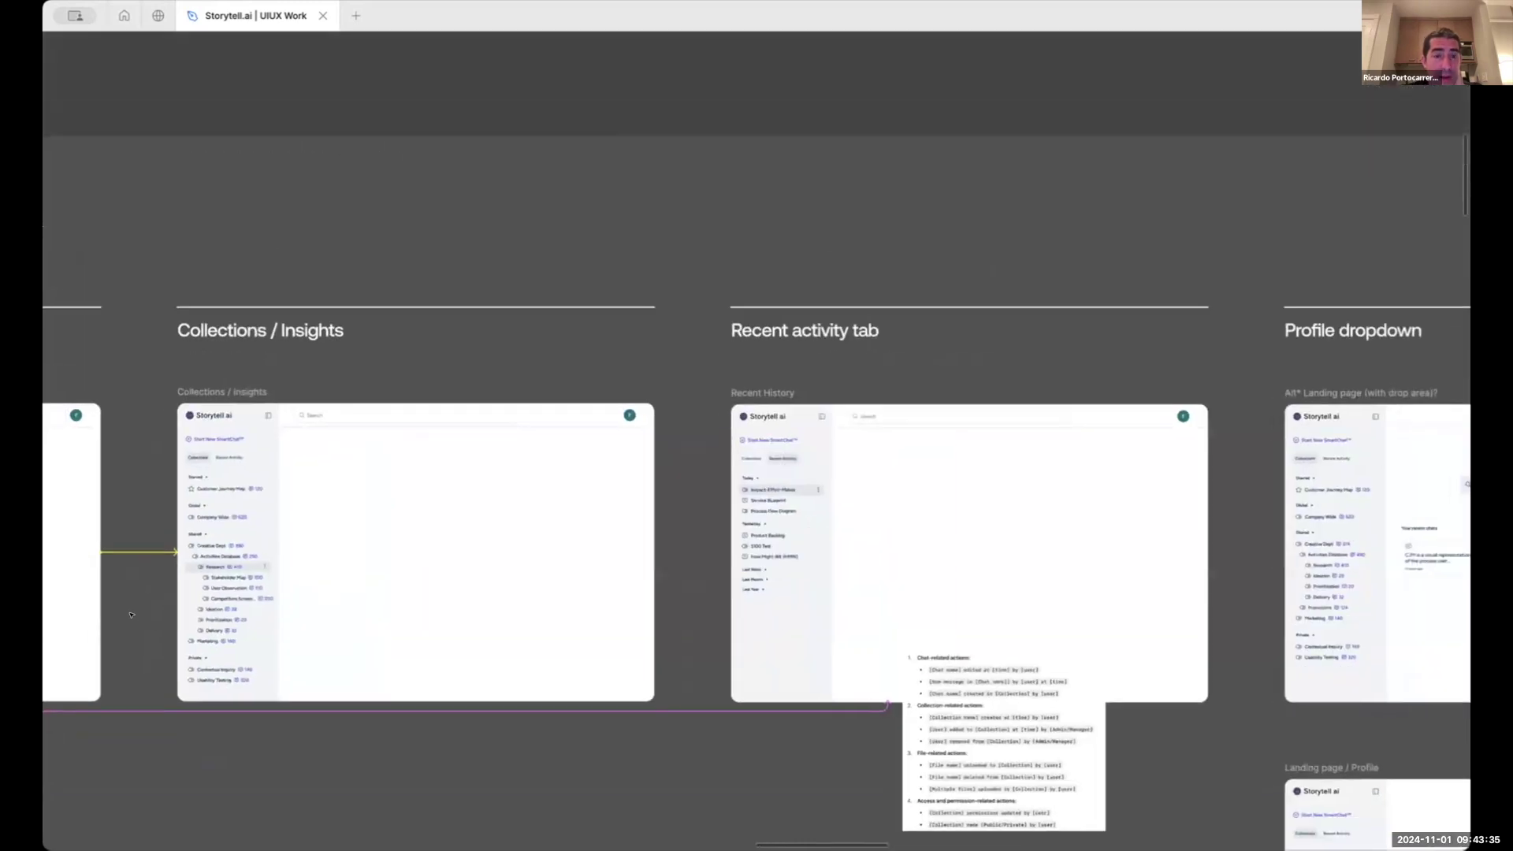
pyautogui.scroll(3, 285, 498)
pyautogui.scroll(5, 284, 498)
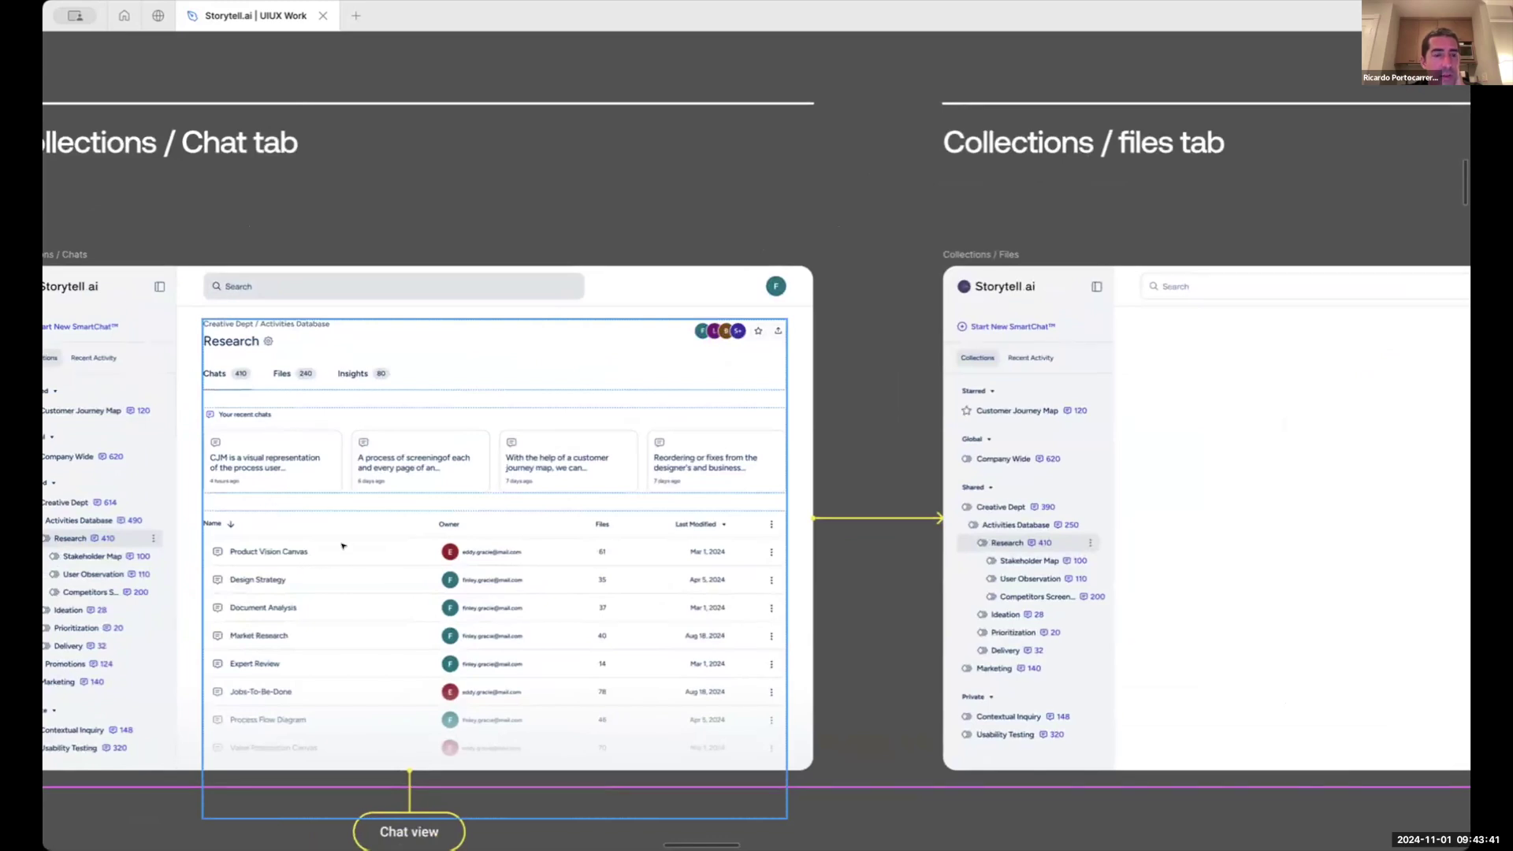
pyautogui.hscroll(-5, 343, 545)
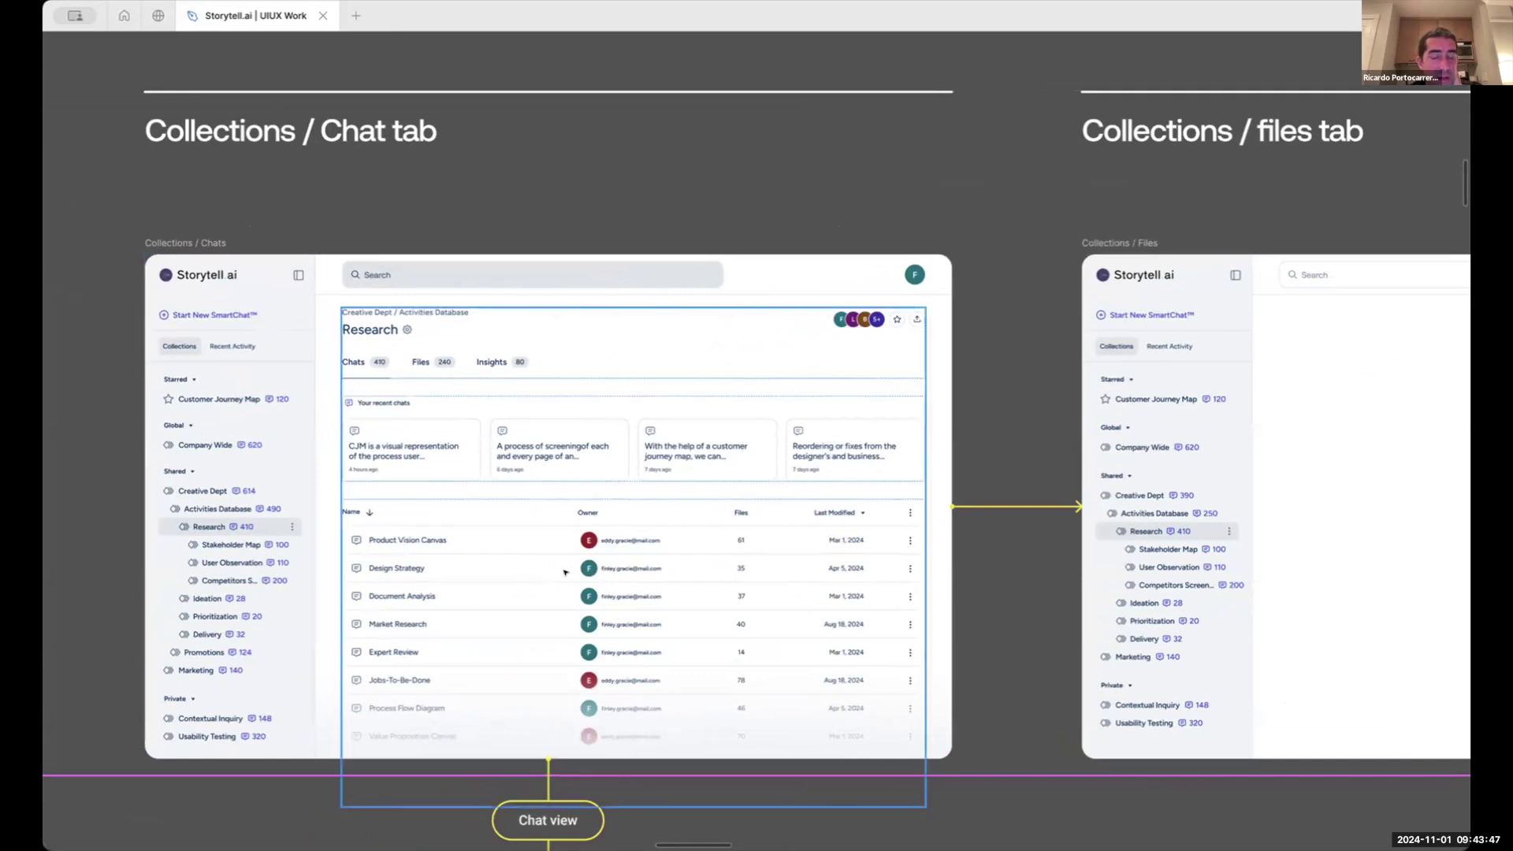
pyautogui.hscroll(20, 587, 499)
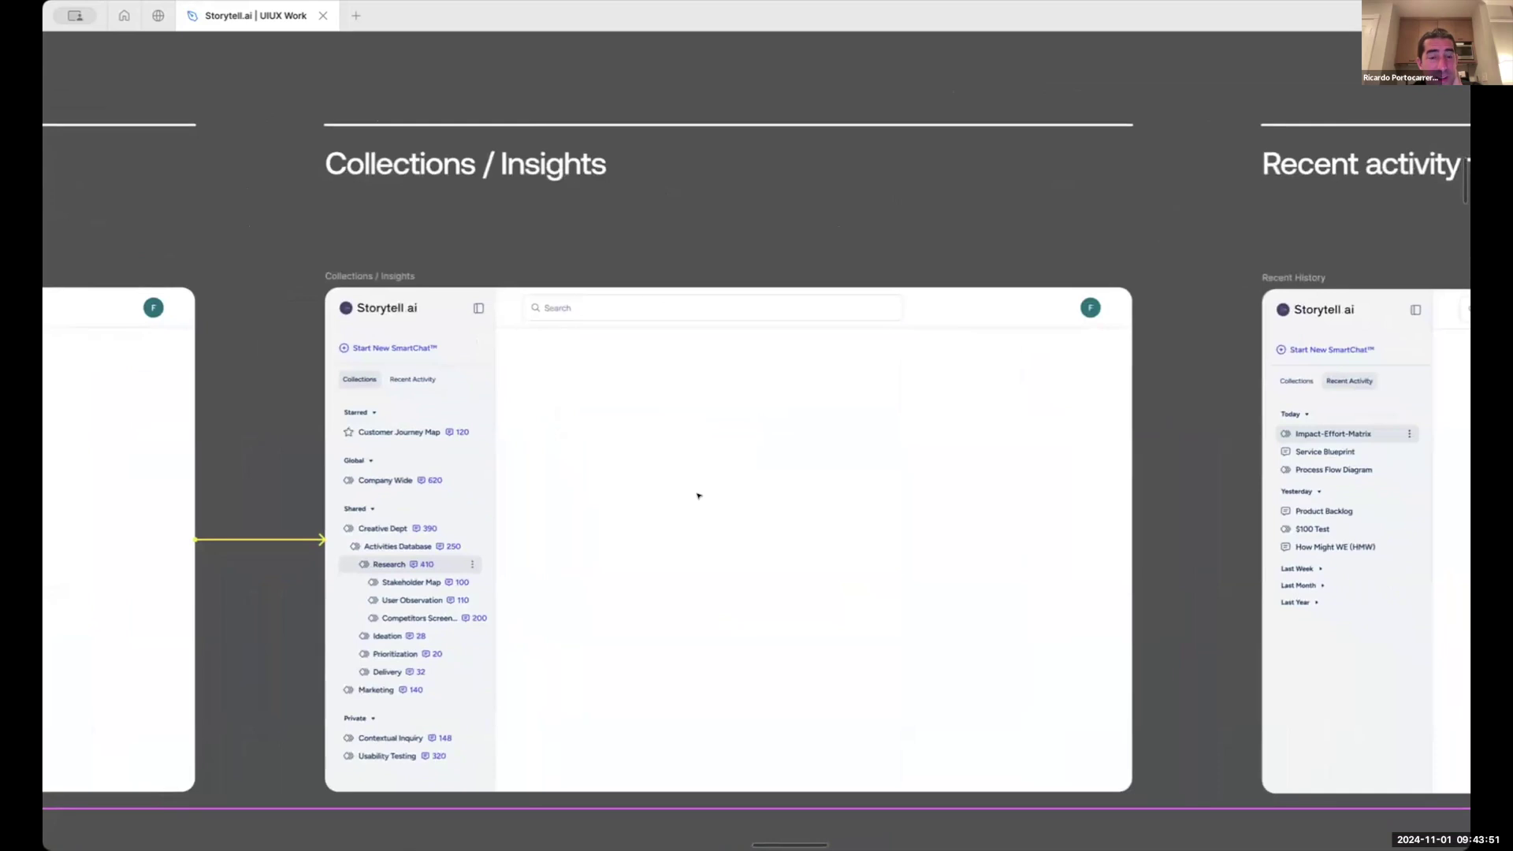
# Revisit the Dynamic SmartChats landing page and the User Observation chat view mockups
pyautogui.scroll(-5, 698, 496)
pyautogui.scroll(-10, 698, 495)
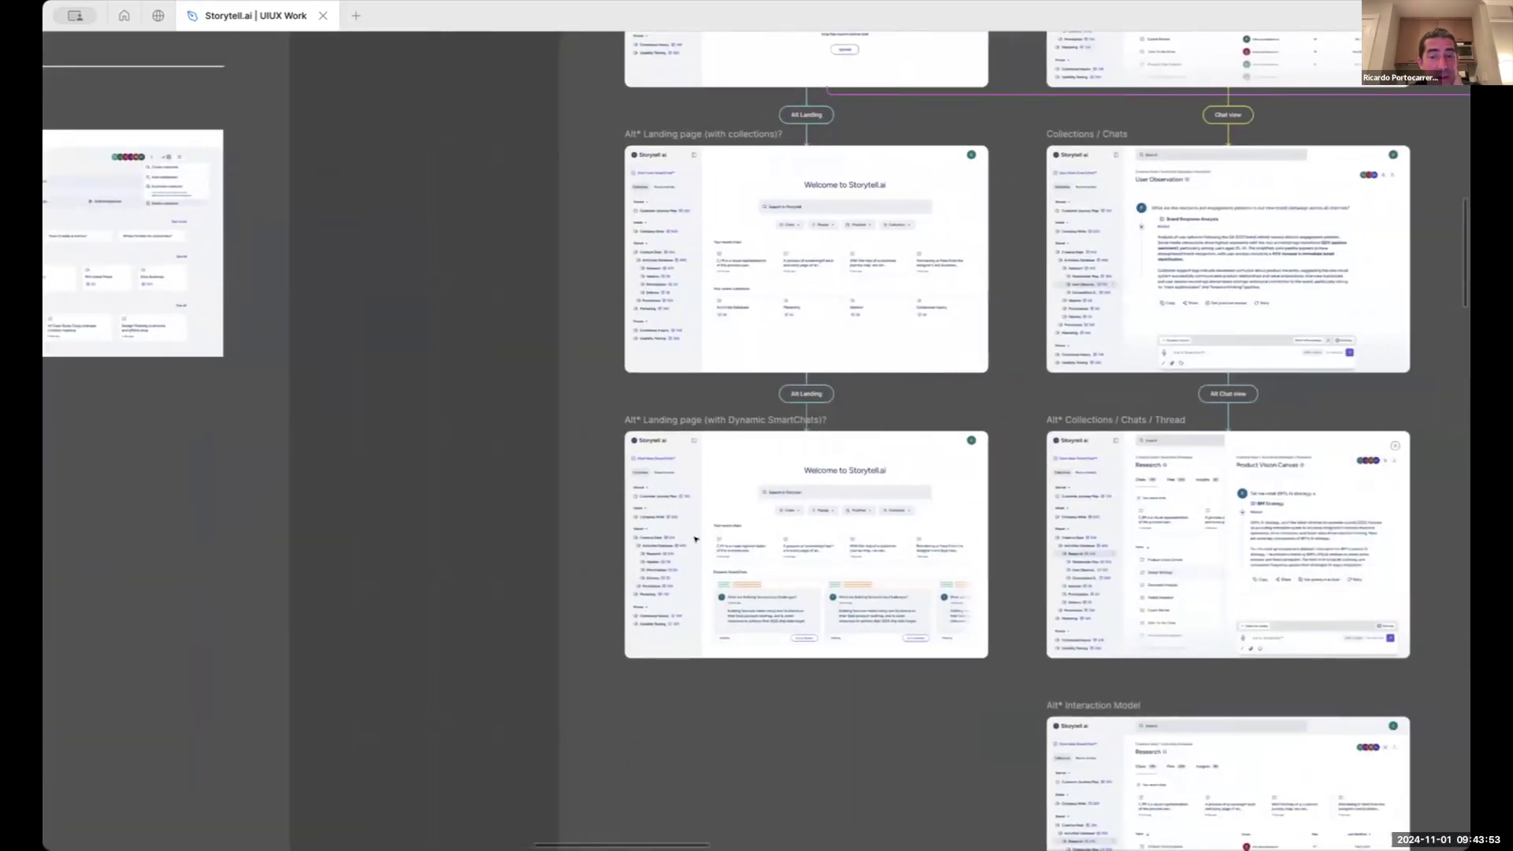
pyautogui.hscroll(5, 690, 542)
pyautogui.scroll(5, 682, 545)
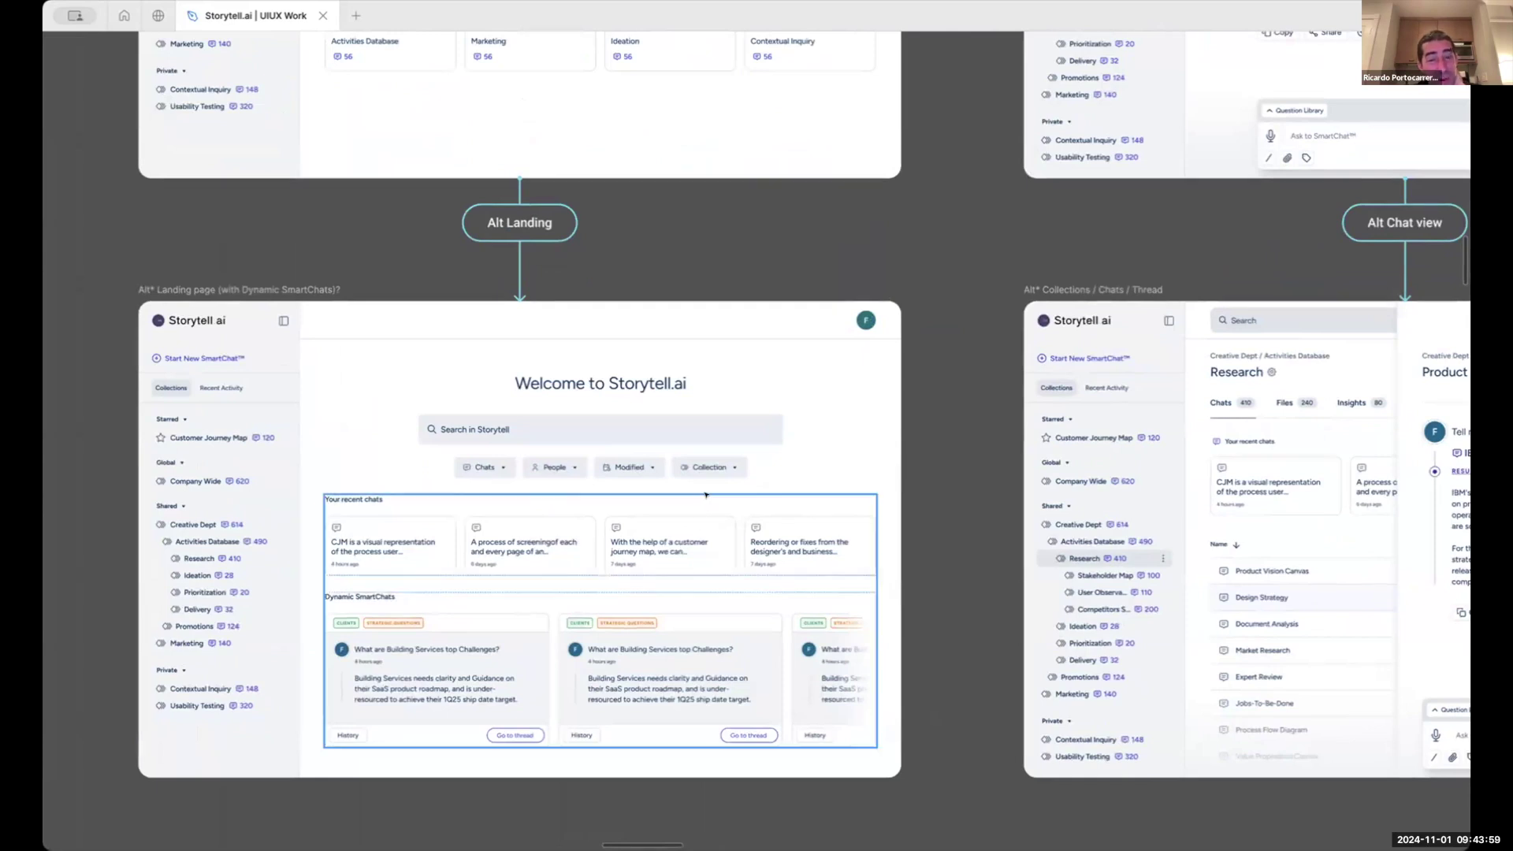
pyautogui.hscroll(10, 706, 495)
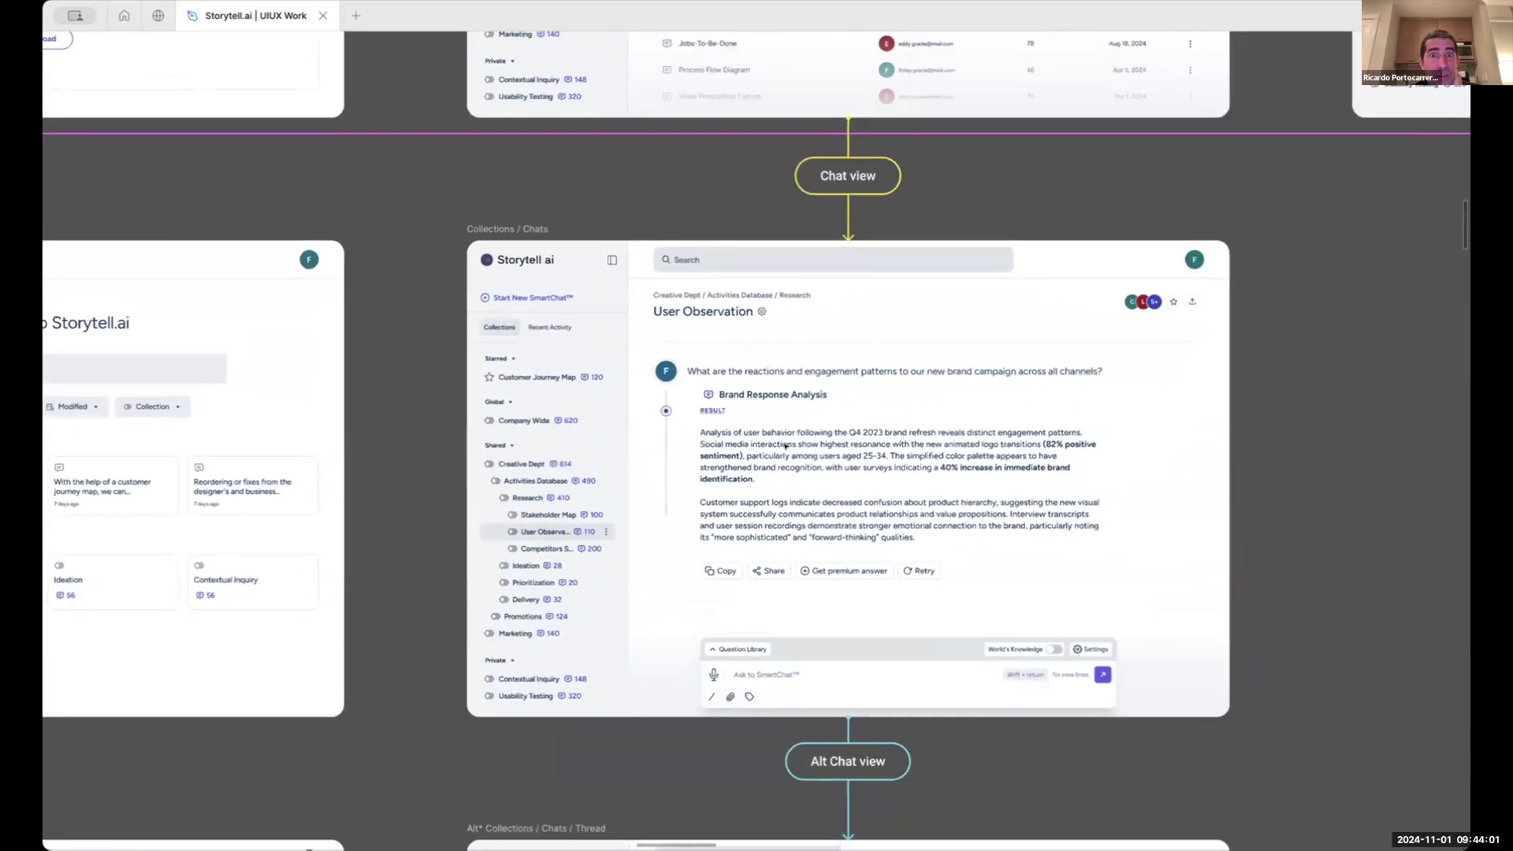
pyautogui.scroll(-5, 785, 446)
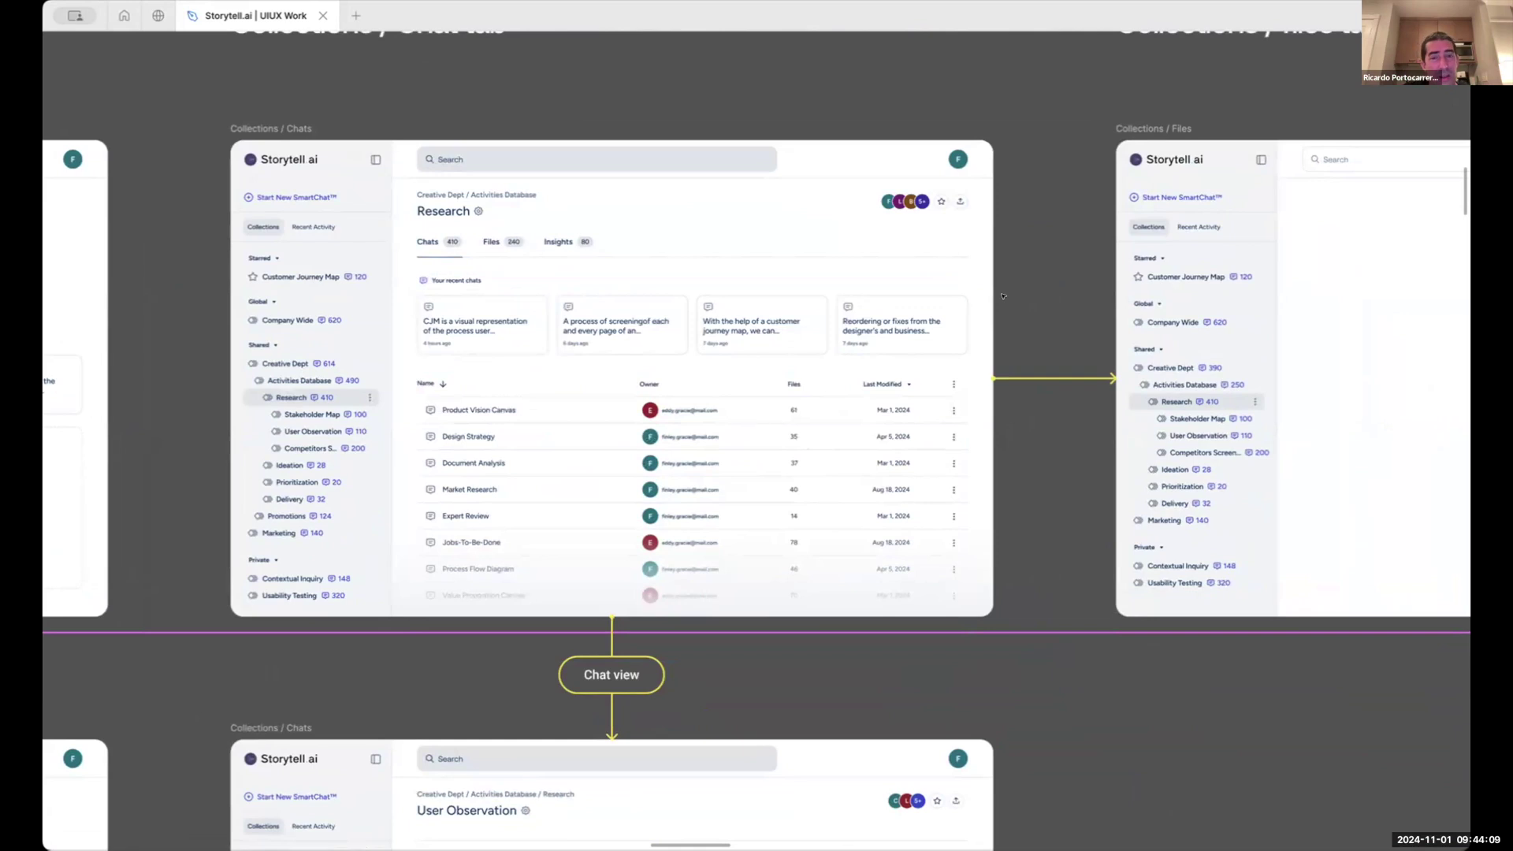
# Look across the files, insights and recent activity mockups, and return to the search field of the Dynamic SmartChats landing page
pyautogui.hscroll(10, 1002, 296)
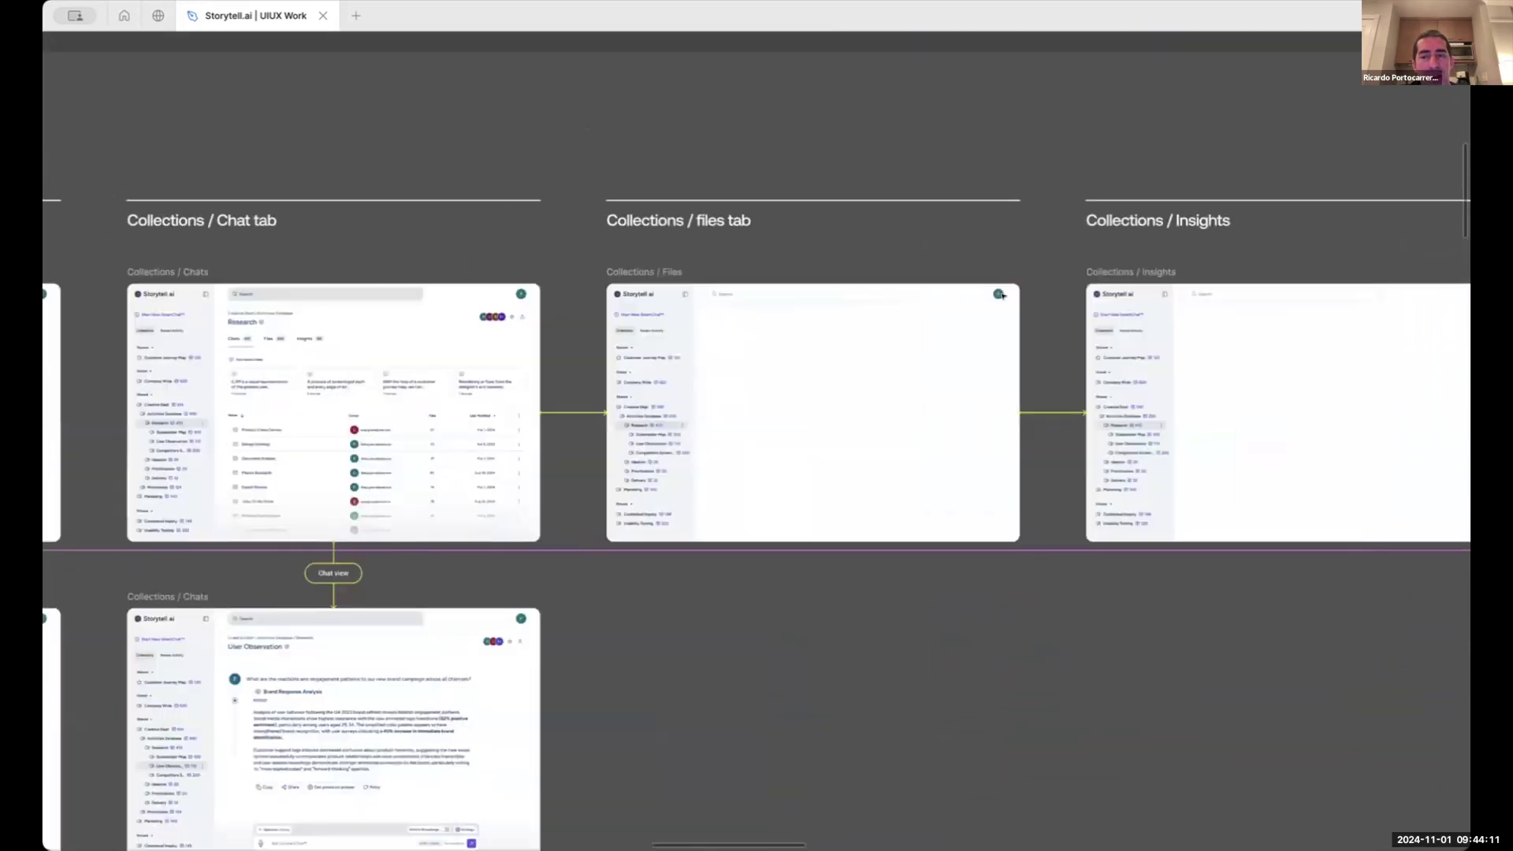
pyautogui.scroll(5, 970, 311)
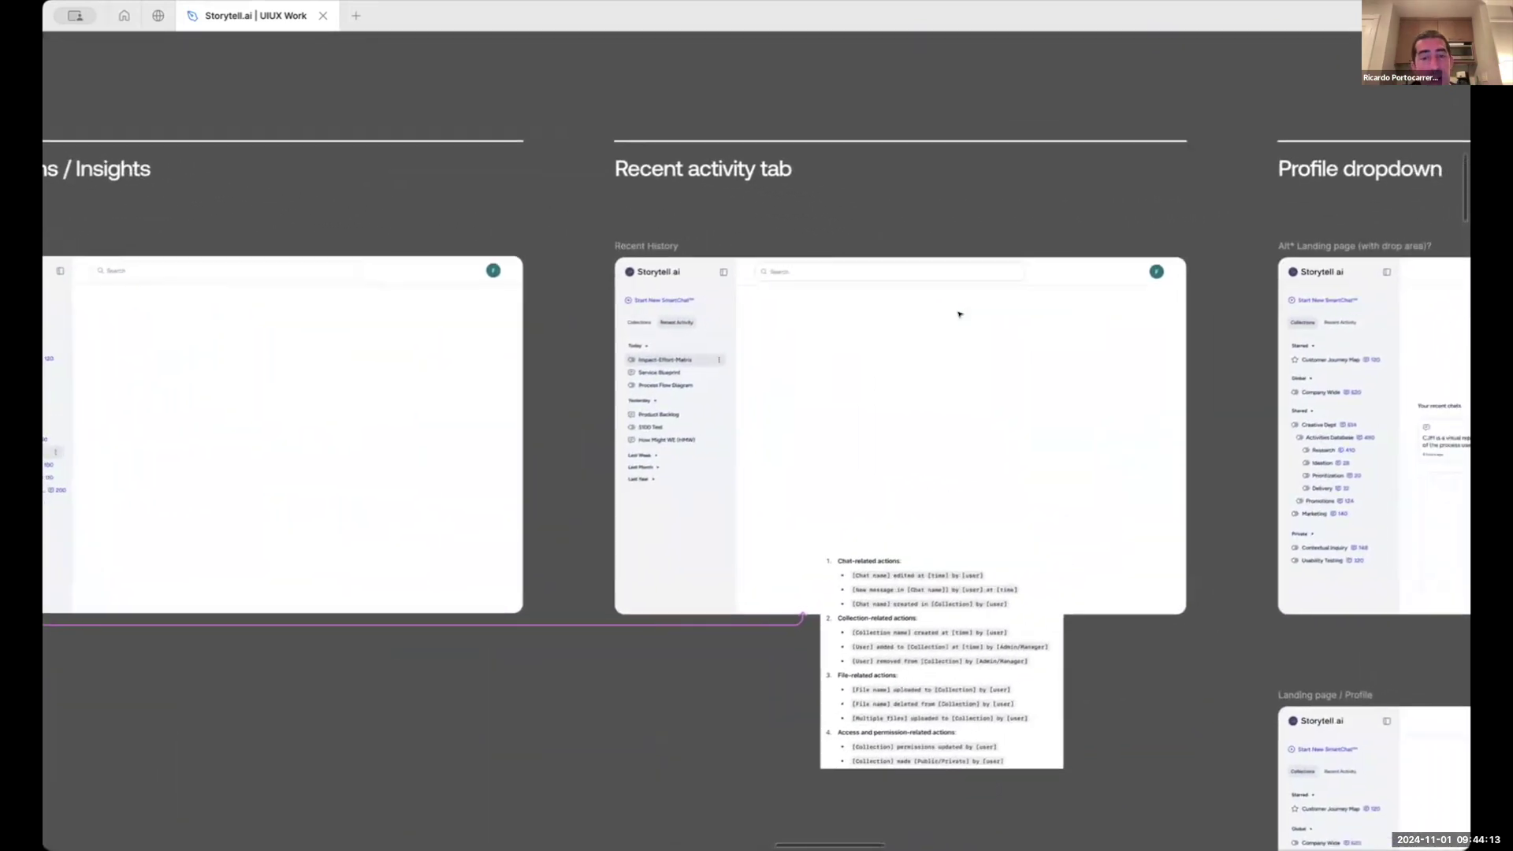
pyautogui.scroll(-5, 959, 315)
pyautogui.hscroll(-10, 965, 355)
pyautogui.scroll(-3, 970, 433)
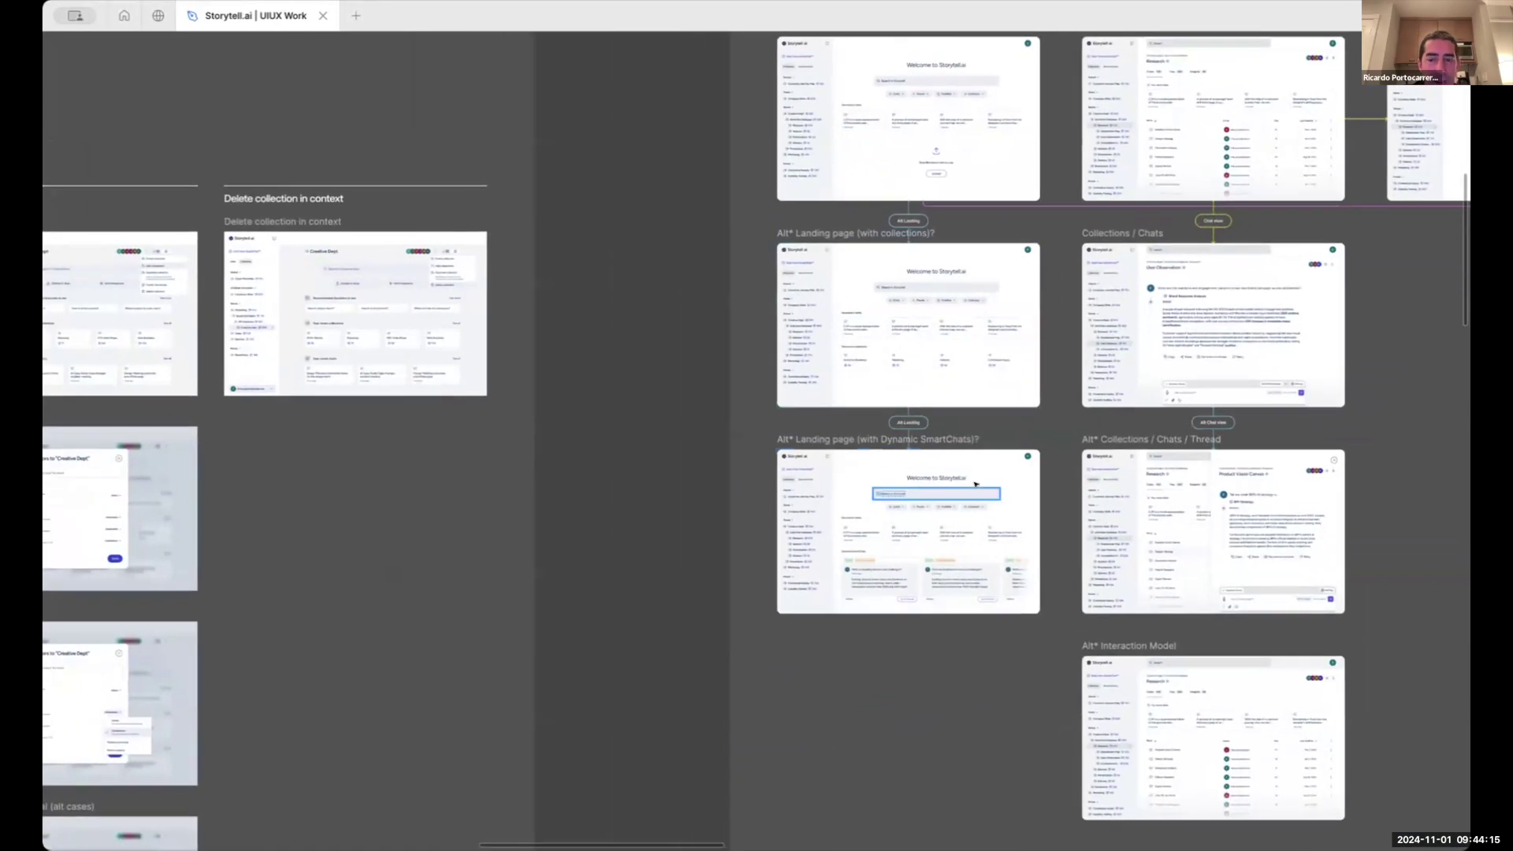
pyautogui.scroll(5, 976, 484)
pyautogui.scroll(-3, 976, 484)
pyautogui.hscroll(3, 976, 485)
pyautogui.scroll(-1, 830, 520)
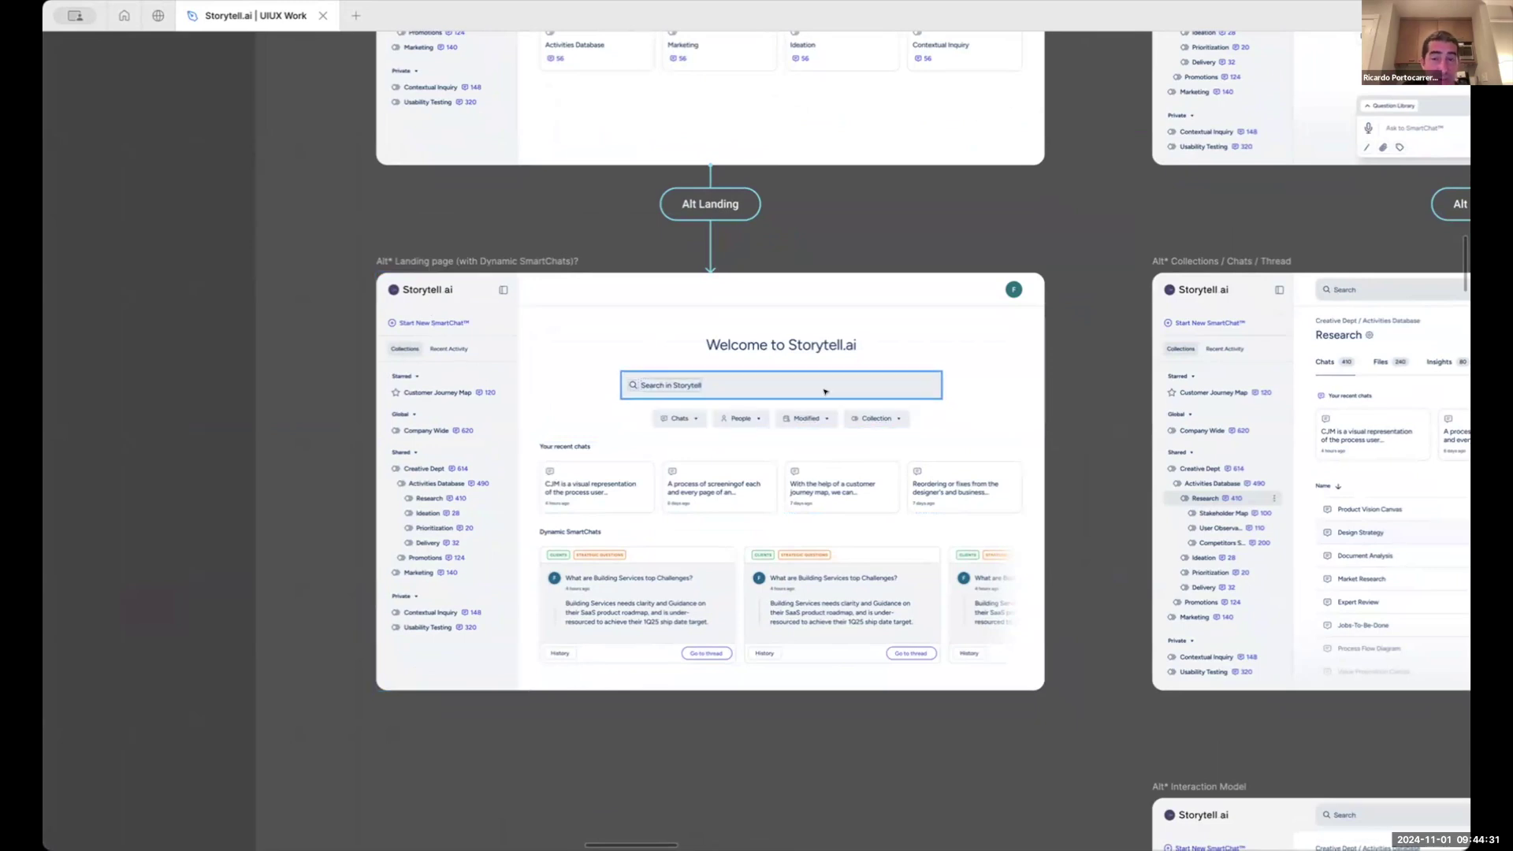
# Find the Recent activity tab mockup and read its list of chat, collection, file and permission actions
pyautogui.scroll(-5, 825, 392)
pyautogui.hscroll(10, 824, 391)
pyautogui.scroll(5, 827, 399)
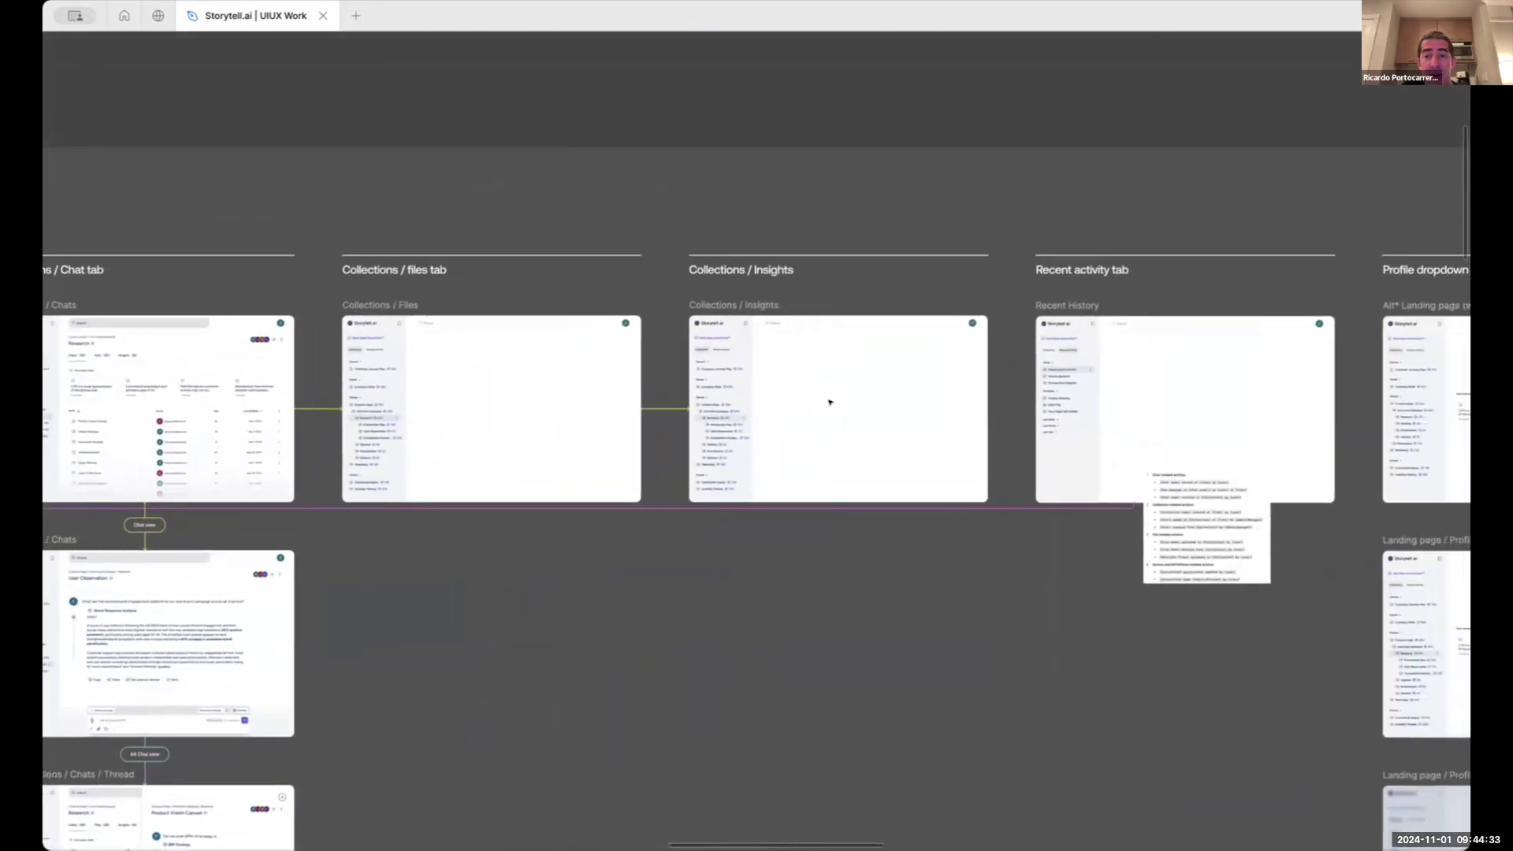
pyautogui.hscroll(2, 780, 414)
pyautogui.hscroll(5, 922, 388)
pyautogui.scroll(1, 923, 389)
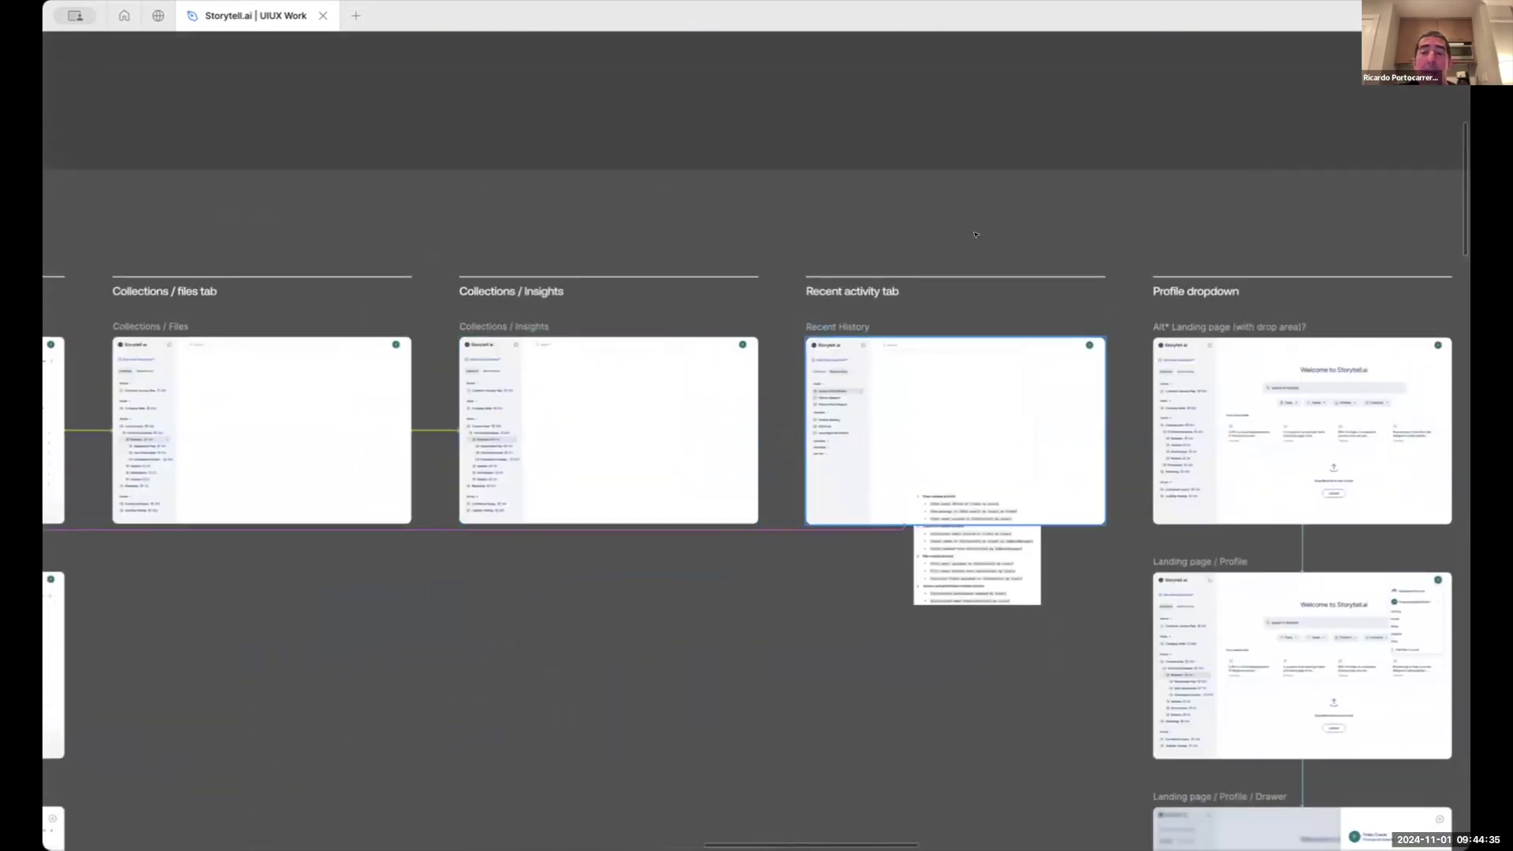
pyautogui.scroll(5, 1027, 419)
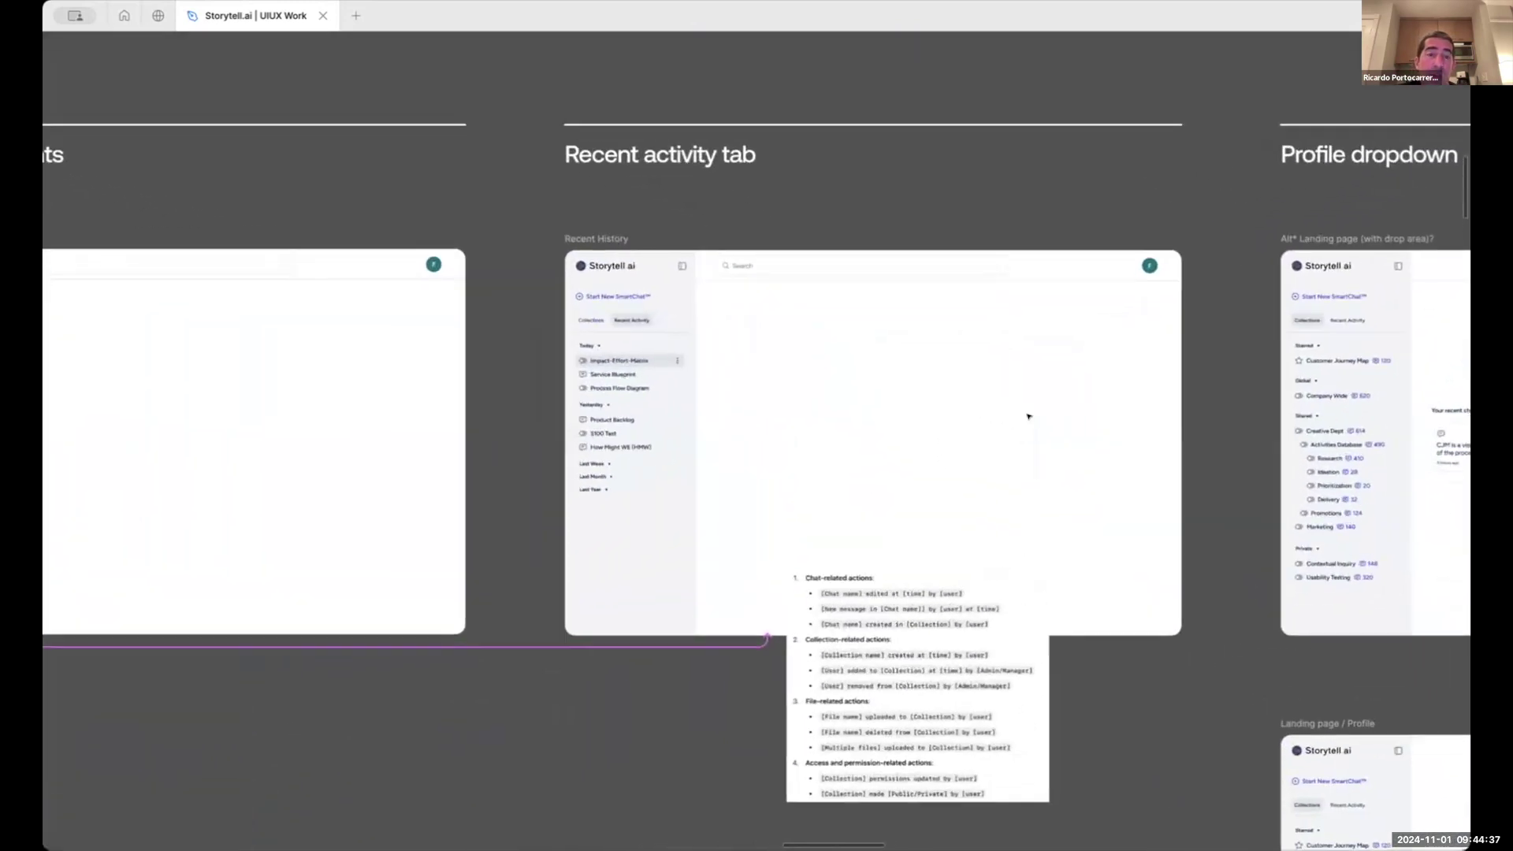
pyautogui.hscroll(3, 1028, 416)
pyautogui.scroll(-1, 1029, 416)
pyautogui.hscroll(4, 828, 365)
pyautogui.scroll(-1, 828, 365)
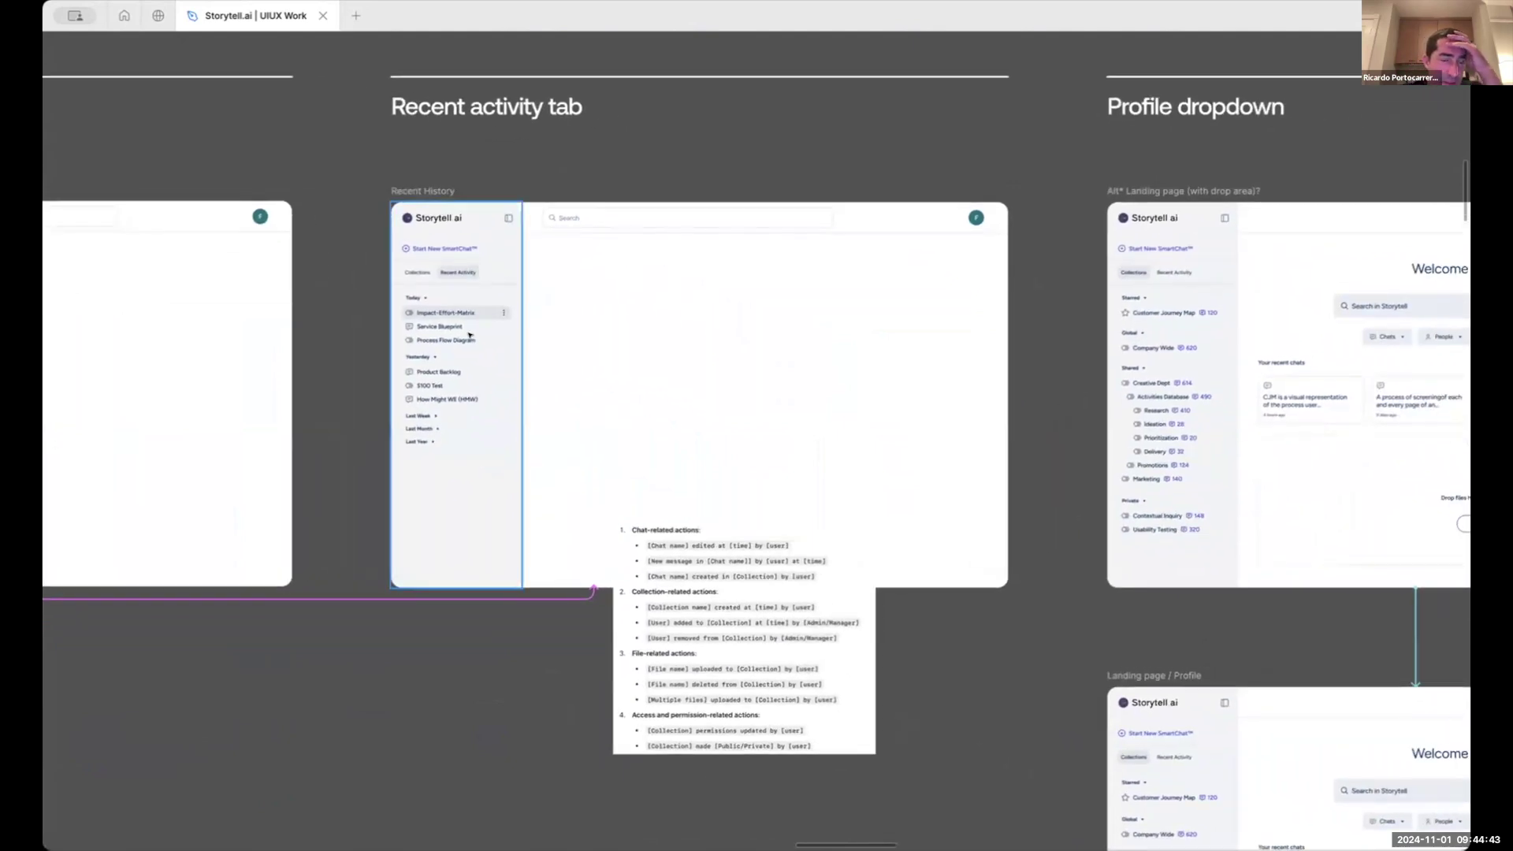
# Examine the Recent Activity sidebar with its Today, Yesterday and older groups in the Recent History mockup
pyautogui.scroll(5, 470, 337)
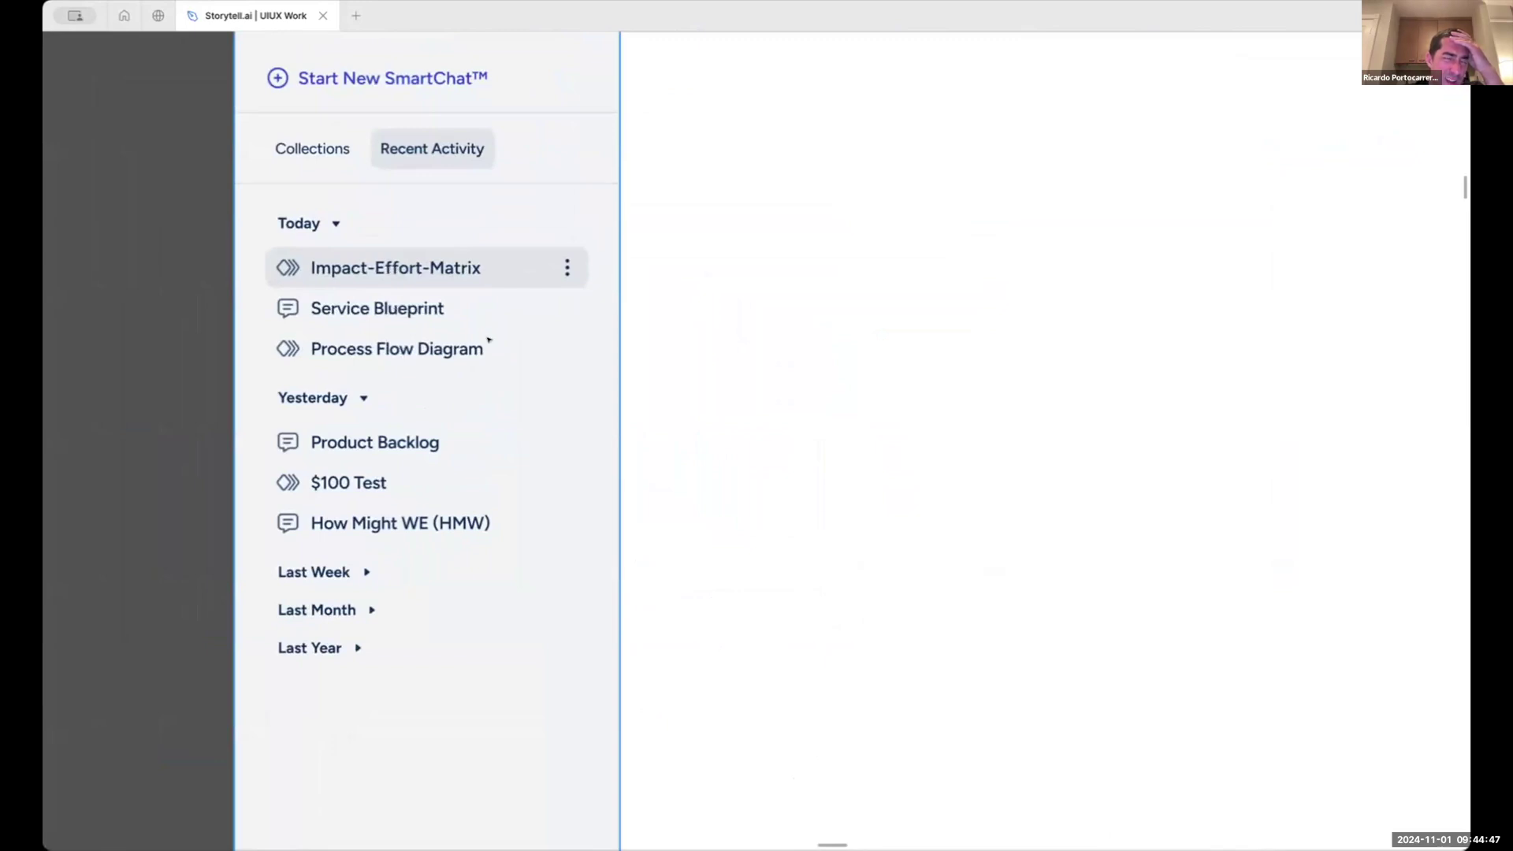
pyautogui.scroll(-5, 488, 340)
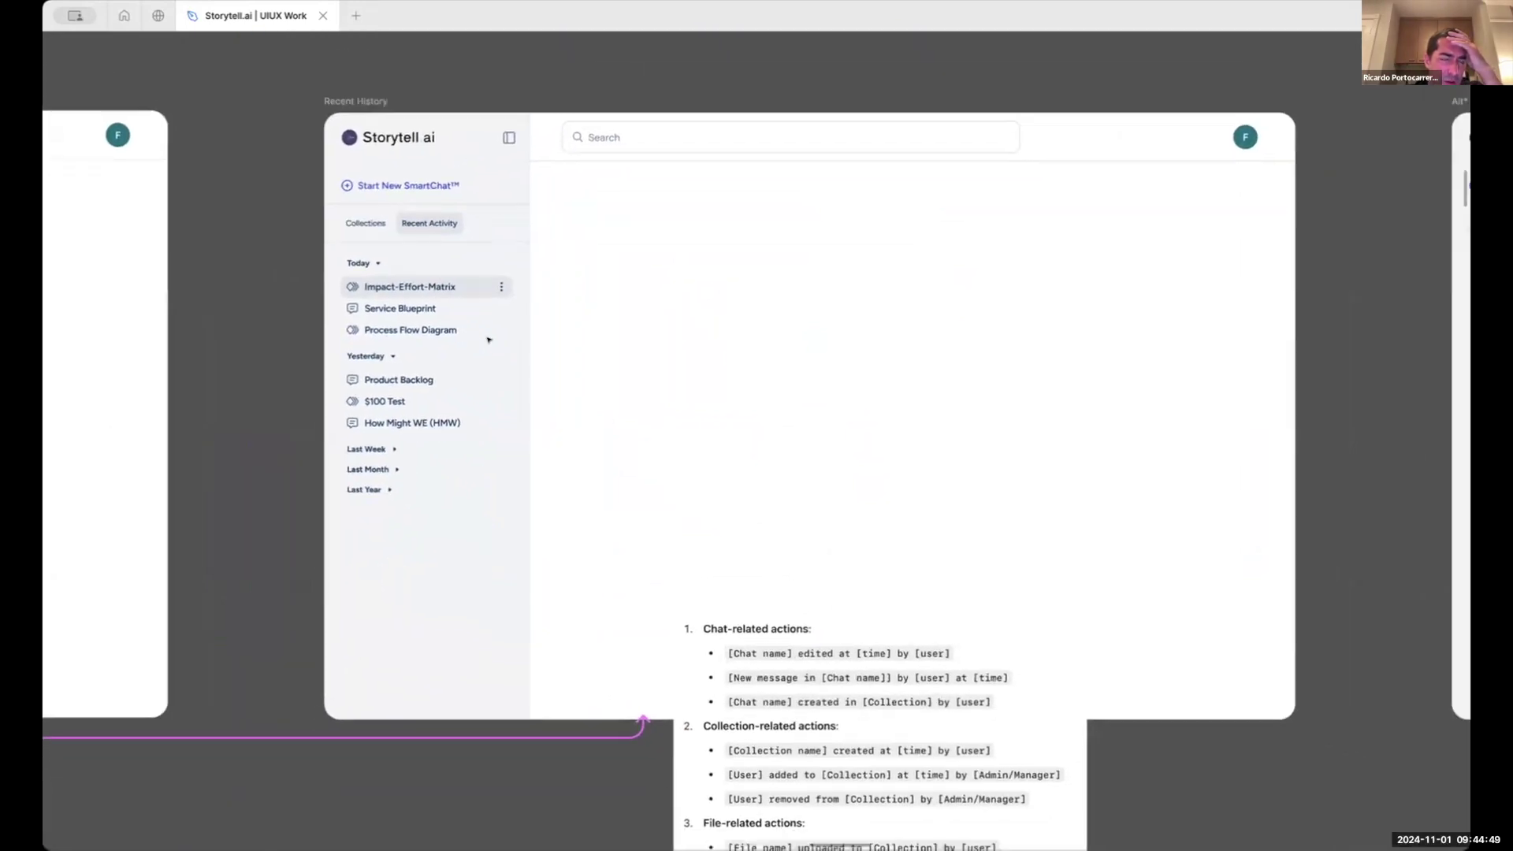
pyautogui.scroll(-1, 489, 341)
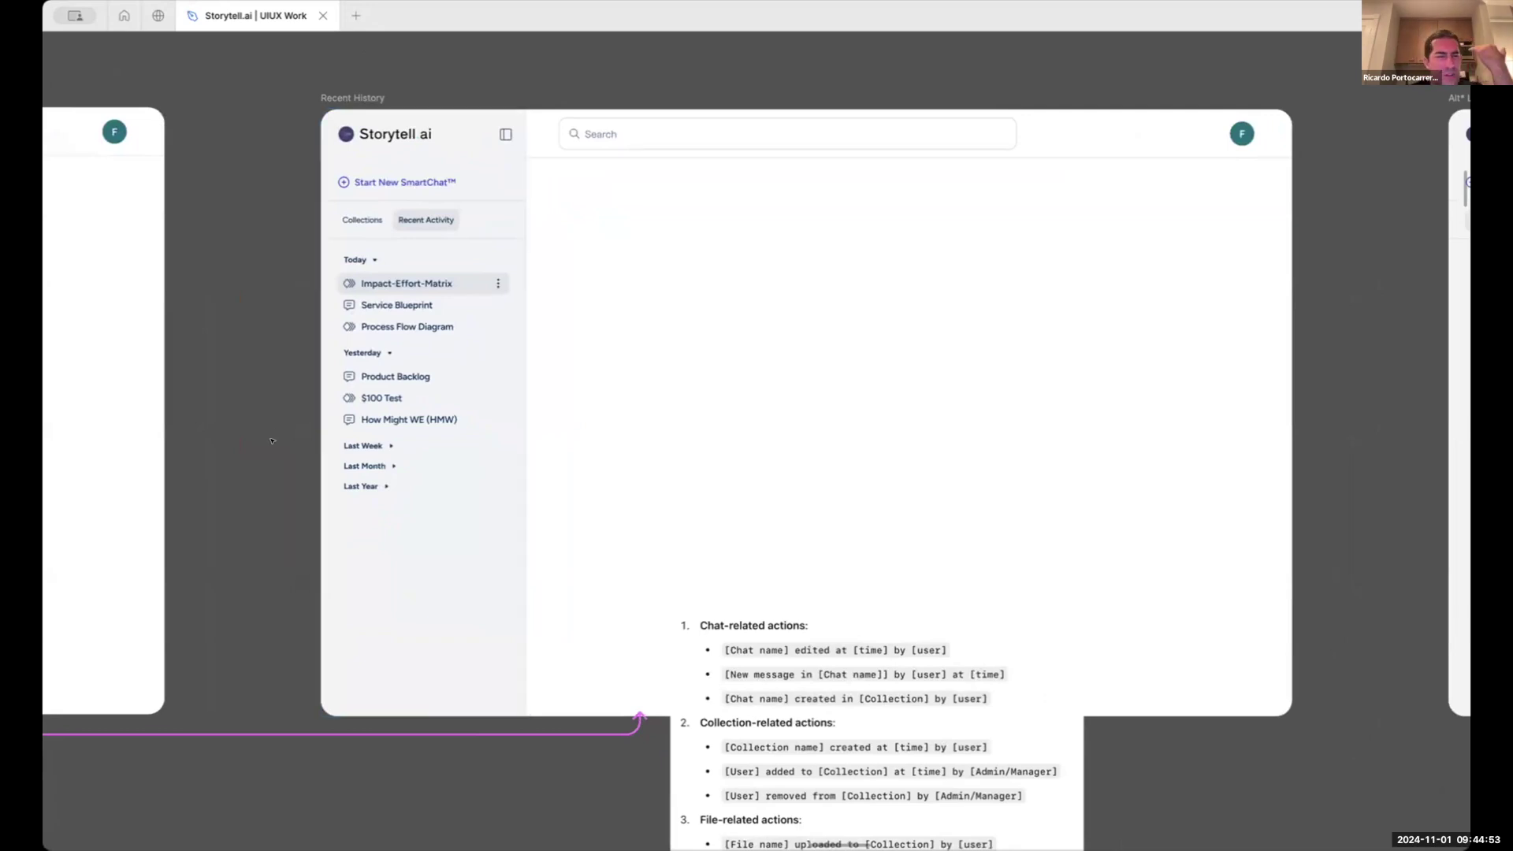
pyautogui.scroll(2, 283, 406)
pyautogui.hscroll(-2, 283, 406)
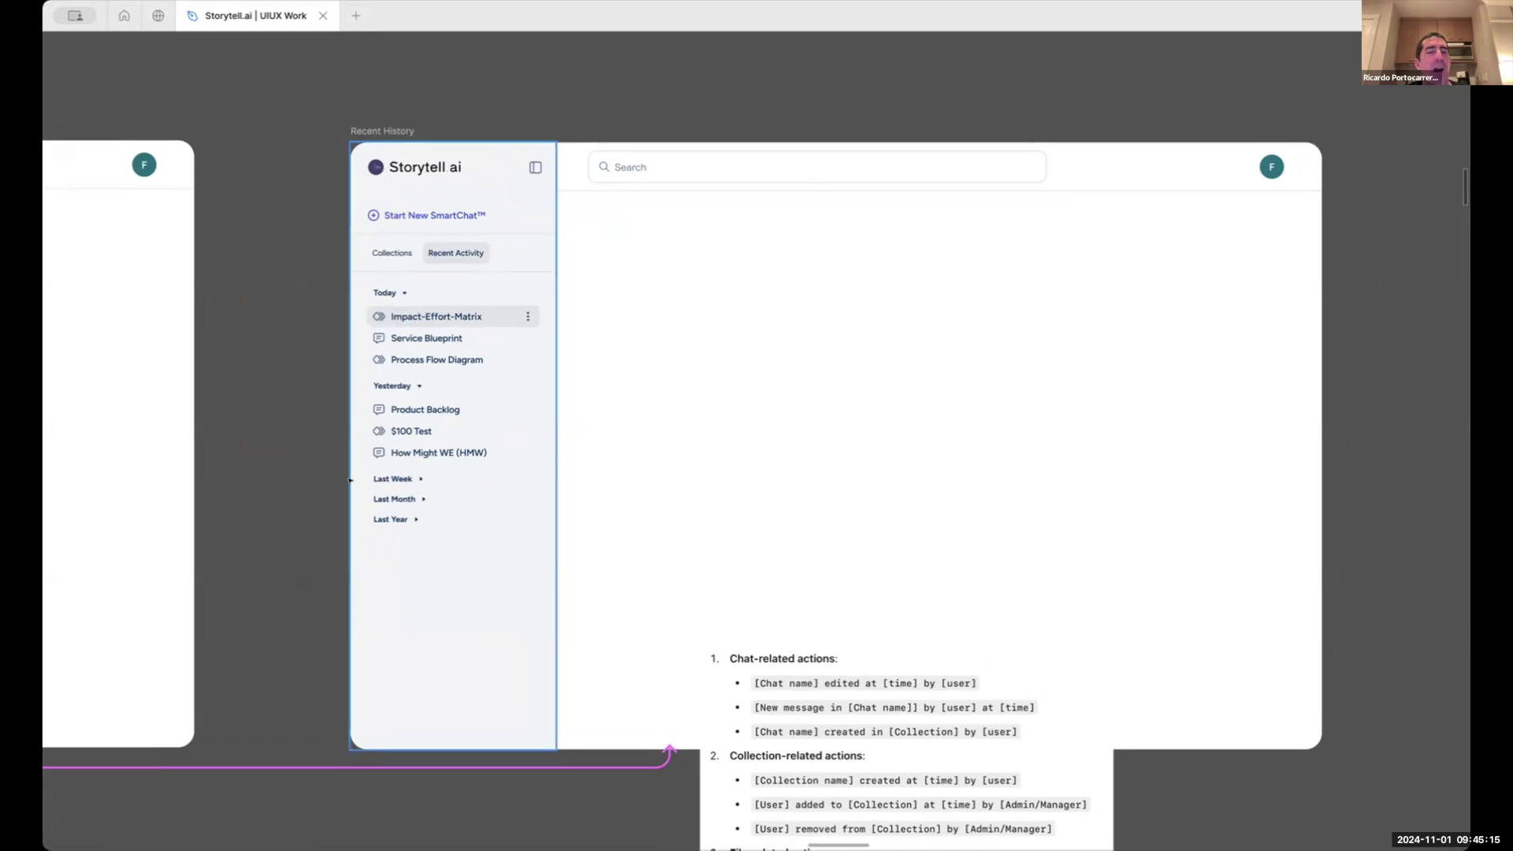
# Compare the Recent History mockup's sidebar with the list of chat, collection, file and permission actions placed over it
pyautogui.scroll(-3, 898, 638)
pyautogui.hscroll(2, 898, 639)
pyautogui.scroll(-2, 898, 638)
pyautogui.hscroll(1, 898, 638)
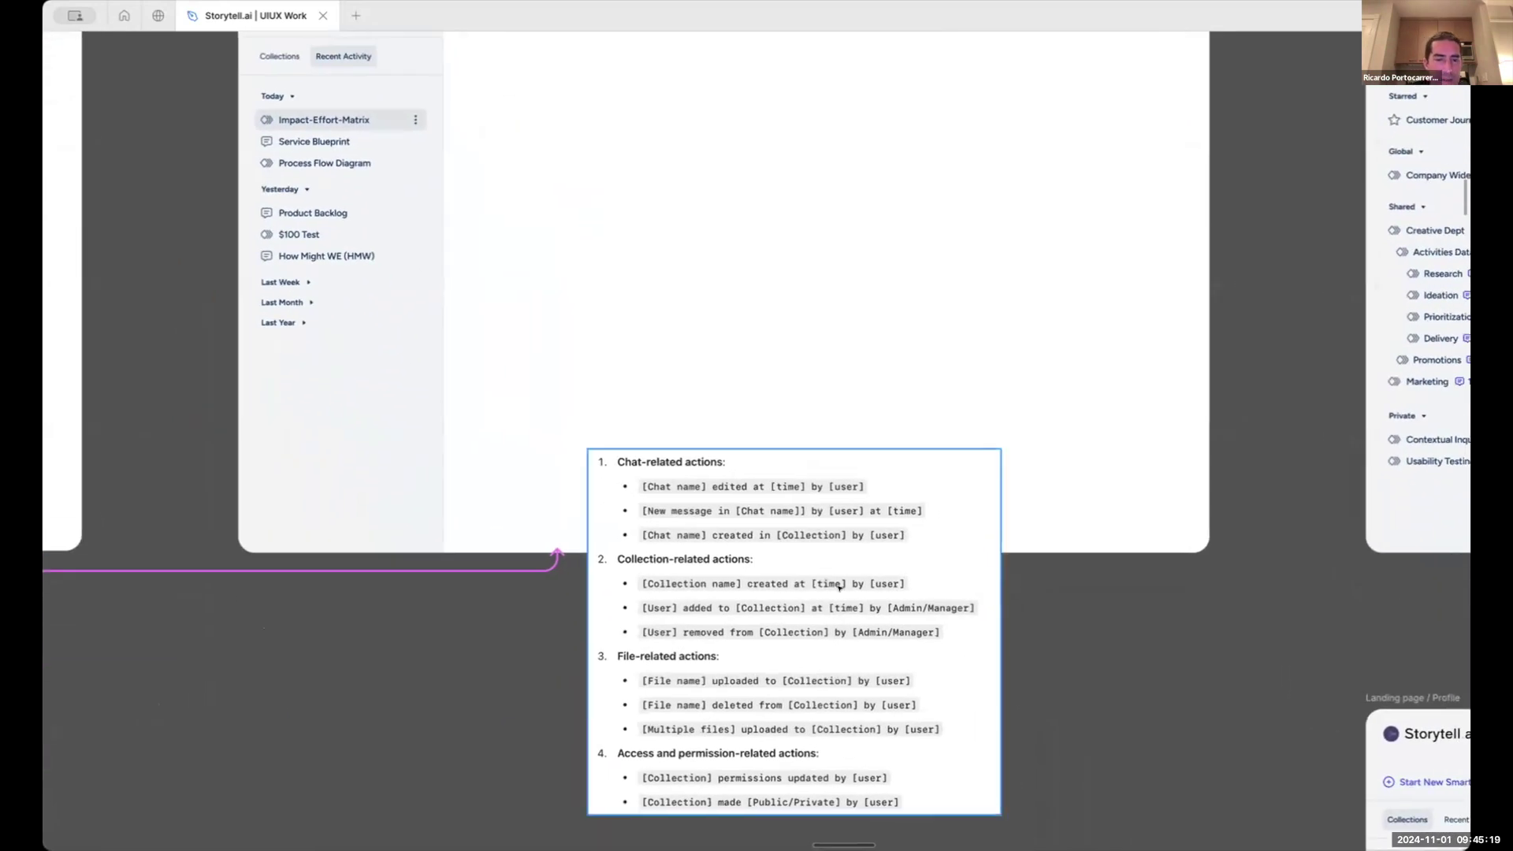
pyautogui.scroll(1, 839, 587)
pyautogui.hscroll(1, 839, 587)
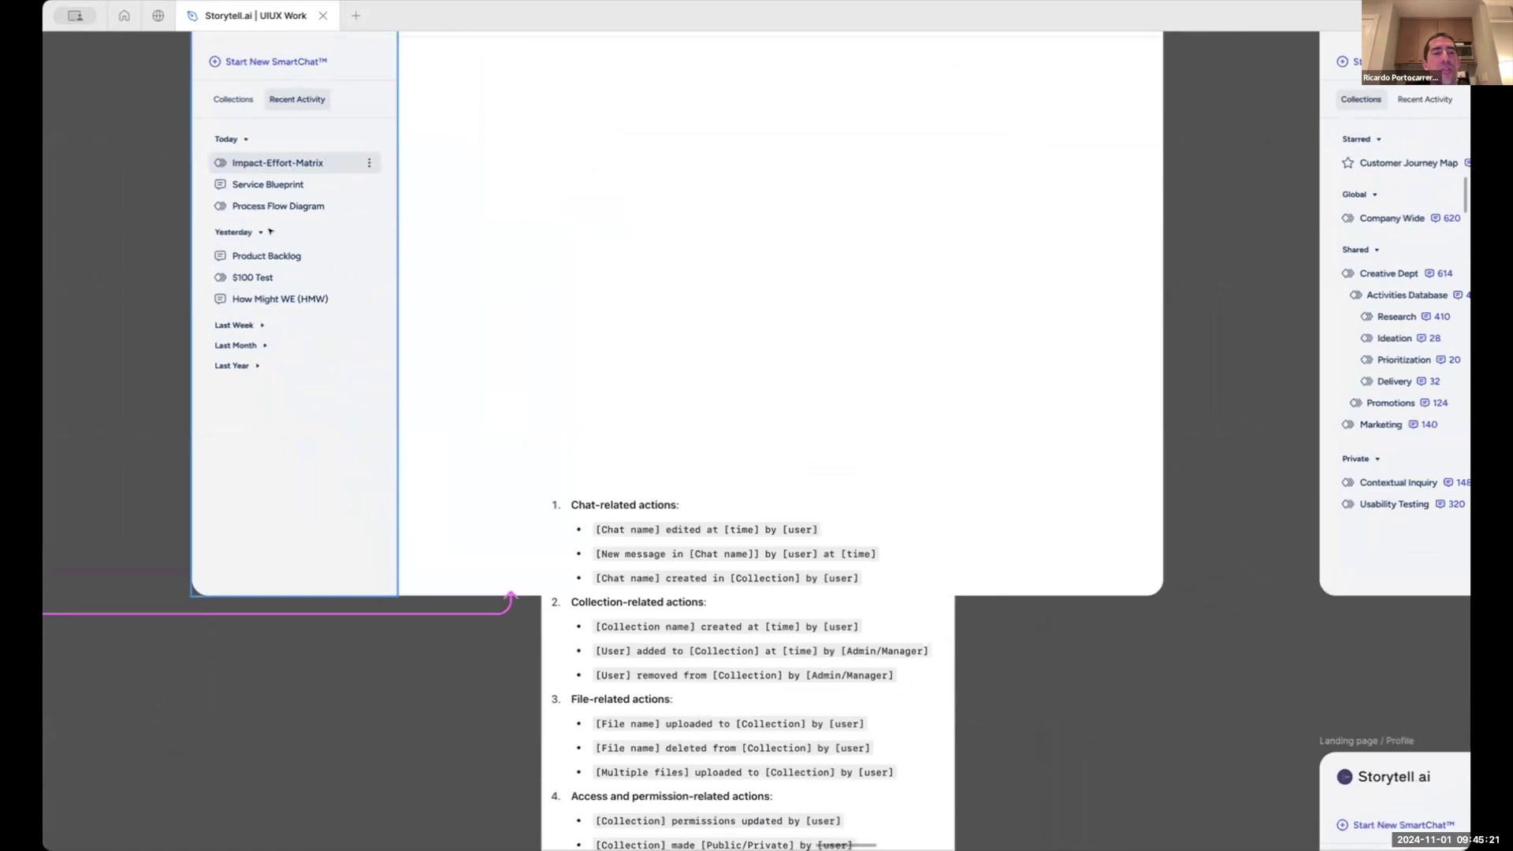
pyautogui.scroll(3, 222, 342)
pyautogui.hscroll(1, 223, 342)
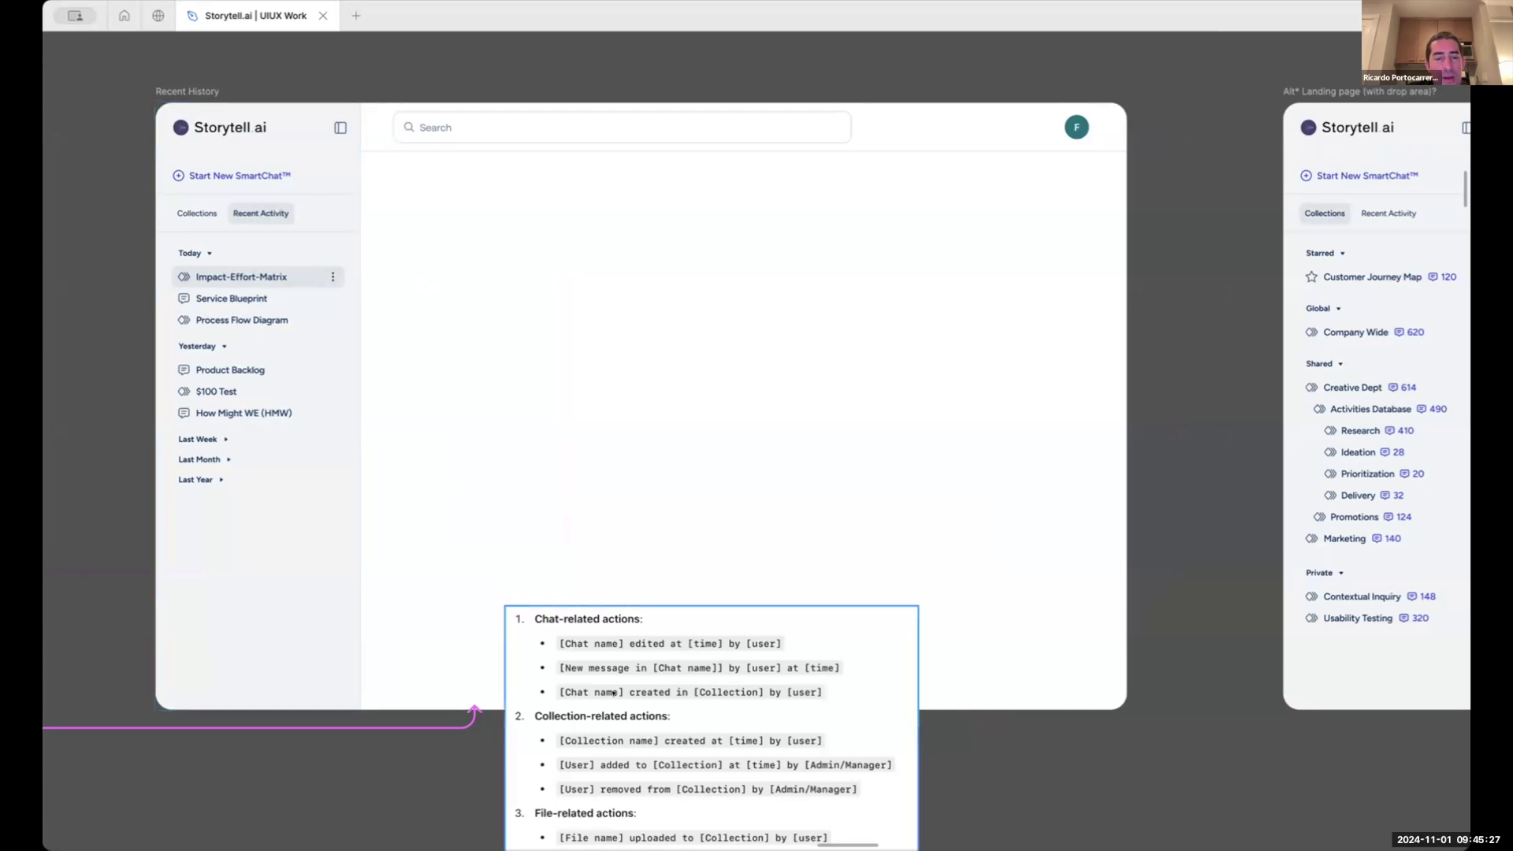
pyautogui.scroll(-2, 632, 717)
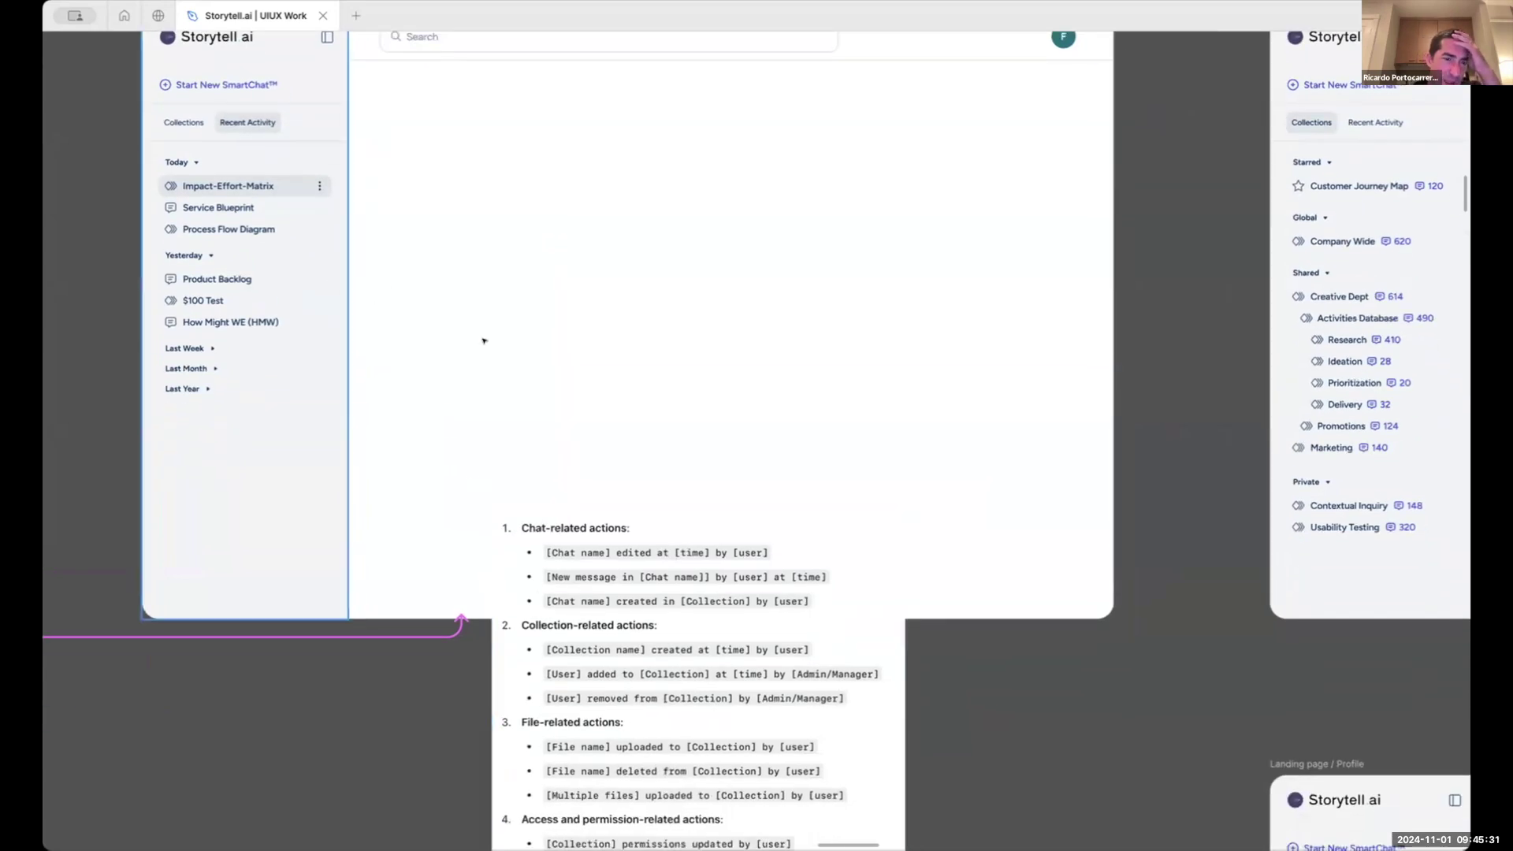
pyautogui.scroll(-2, 483, 349)
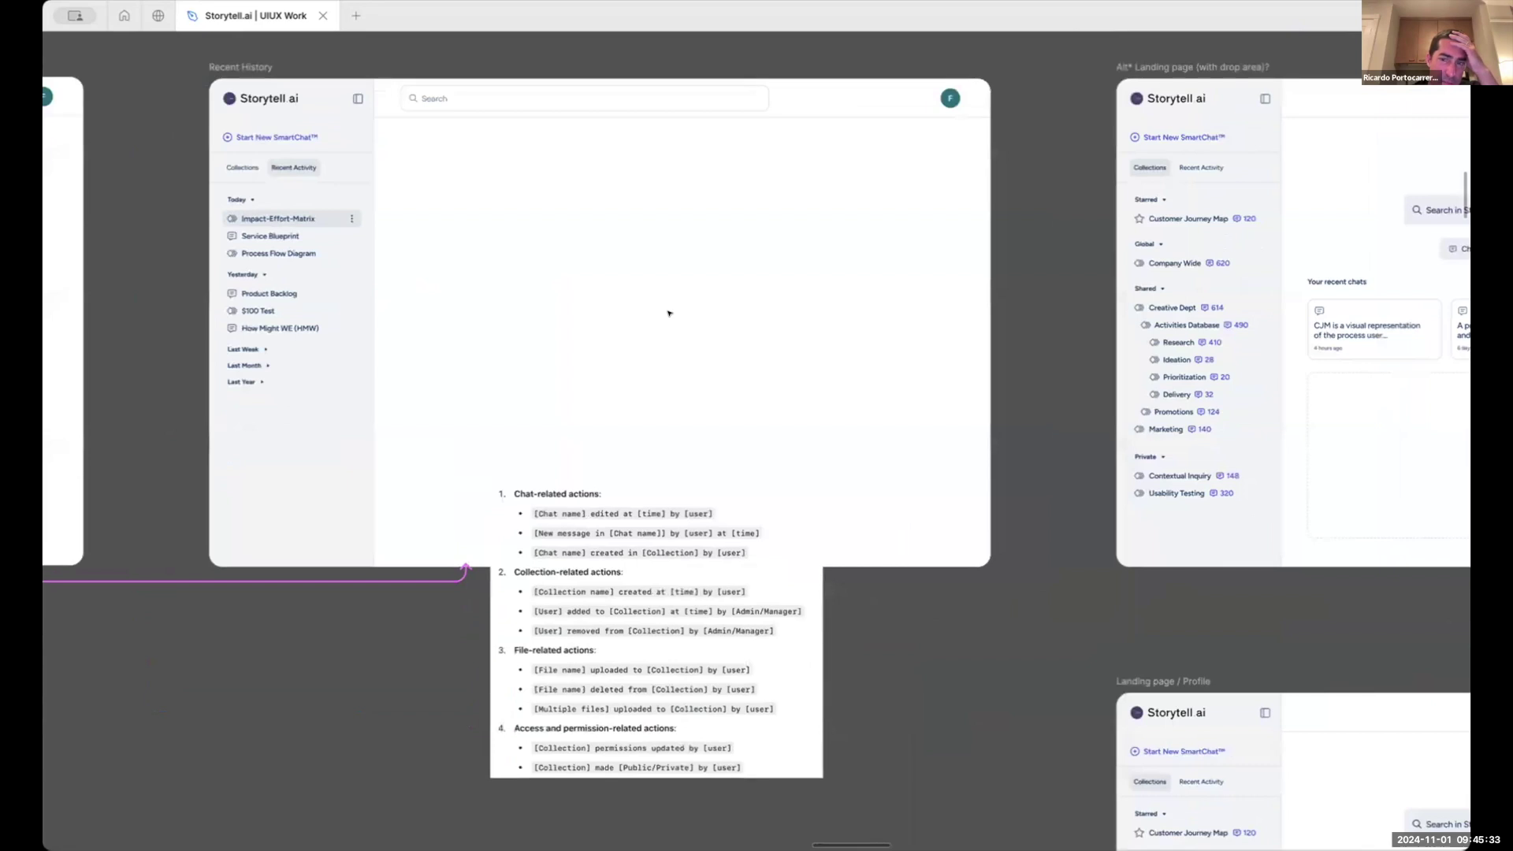
# Follow the Profile dropdown flow from the landing page with drop area through the profile menu to the profile drawer
pyautogui.hscroll(3, 670, 314)
pyautogui.hscroll(8, 669, 313)
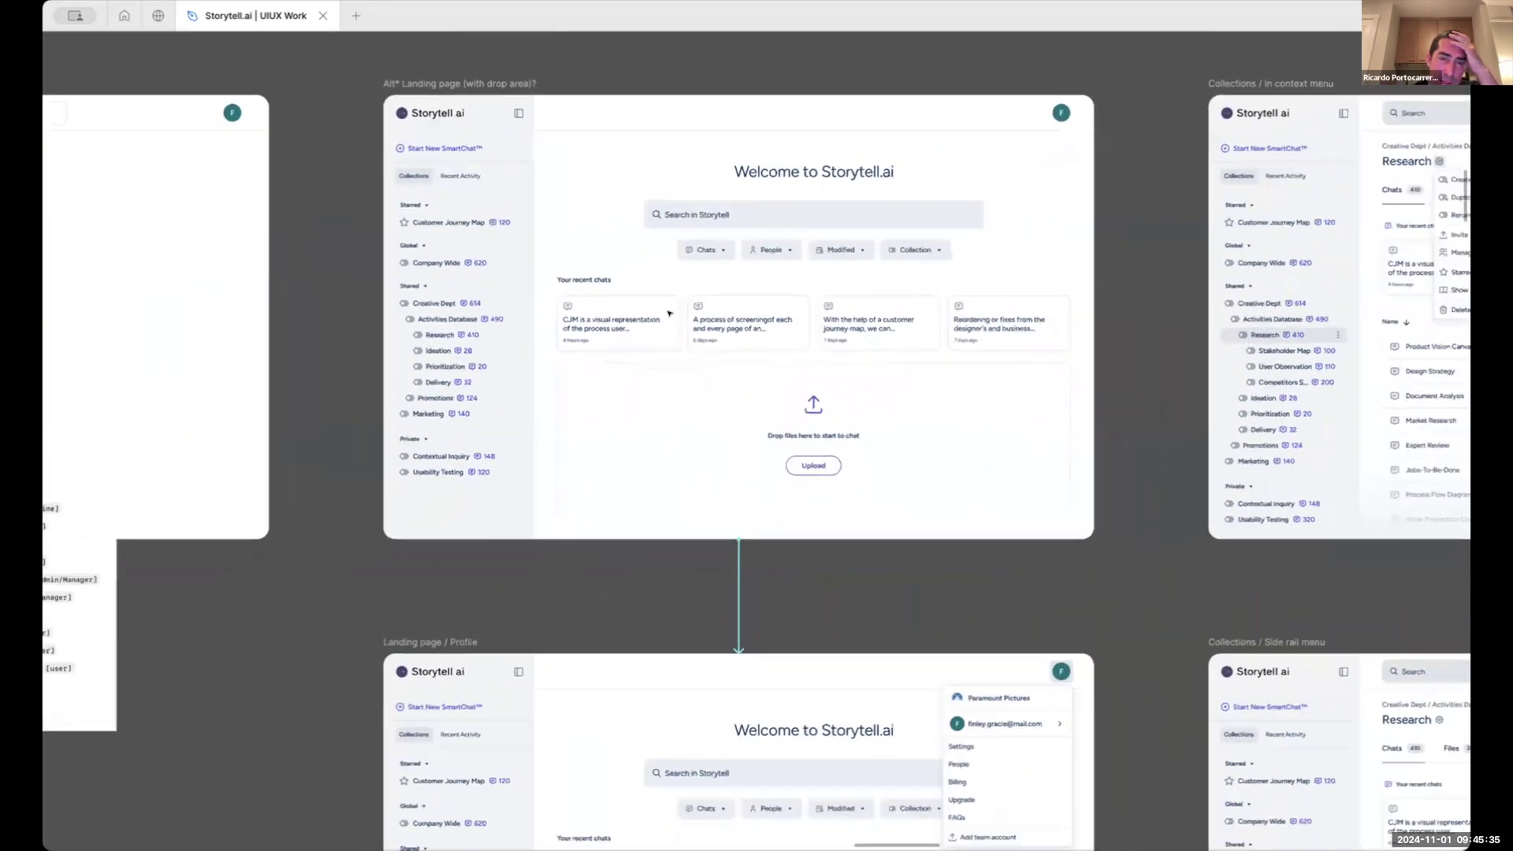
pyautogui.scroll(-3, 670, 313)
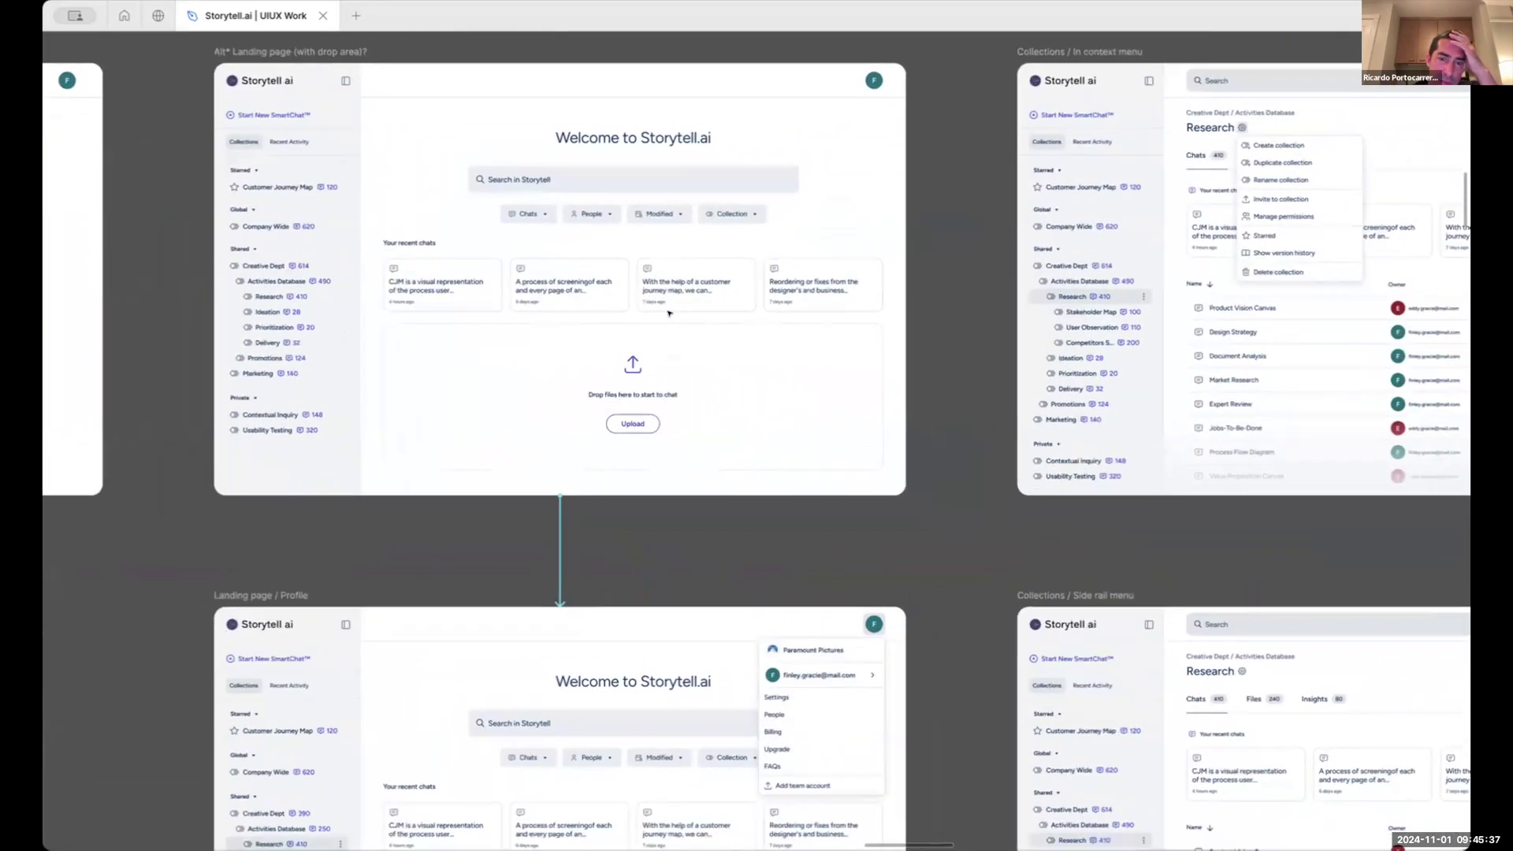
pyautogui.hscroll(1, 673, 254)
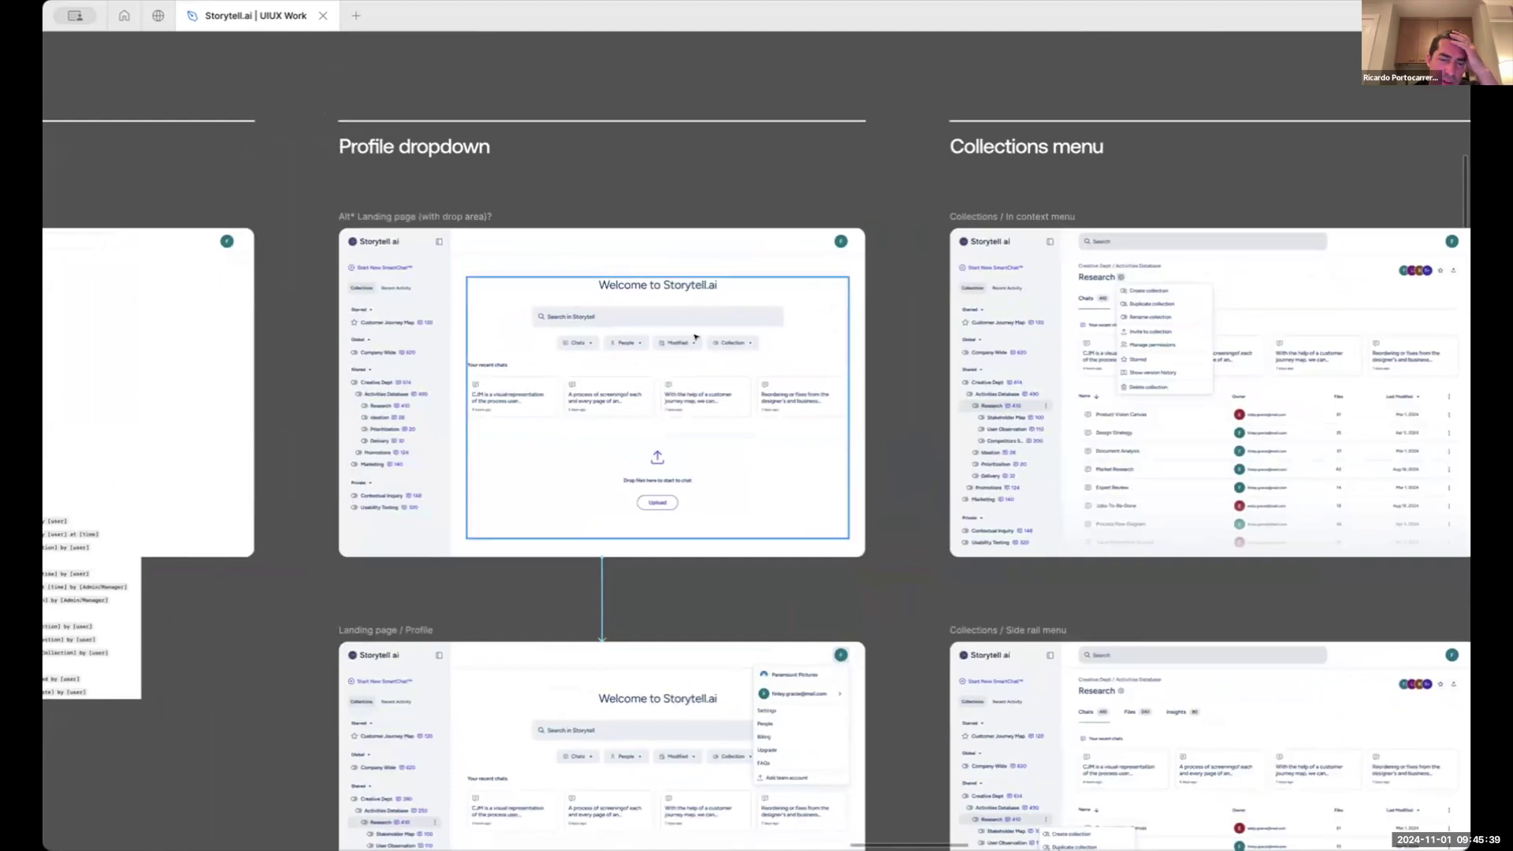
pyautogui.scroll(-5, 709, 347)
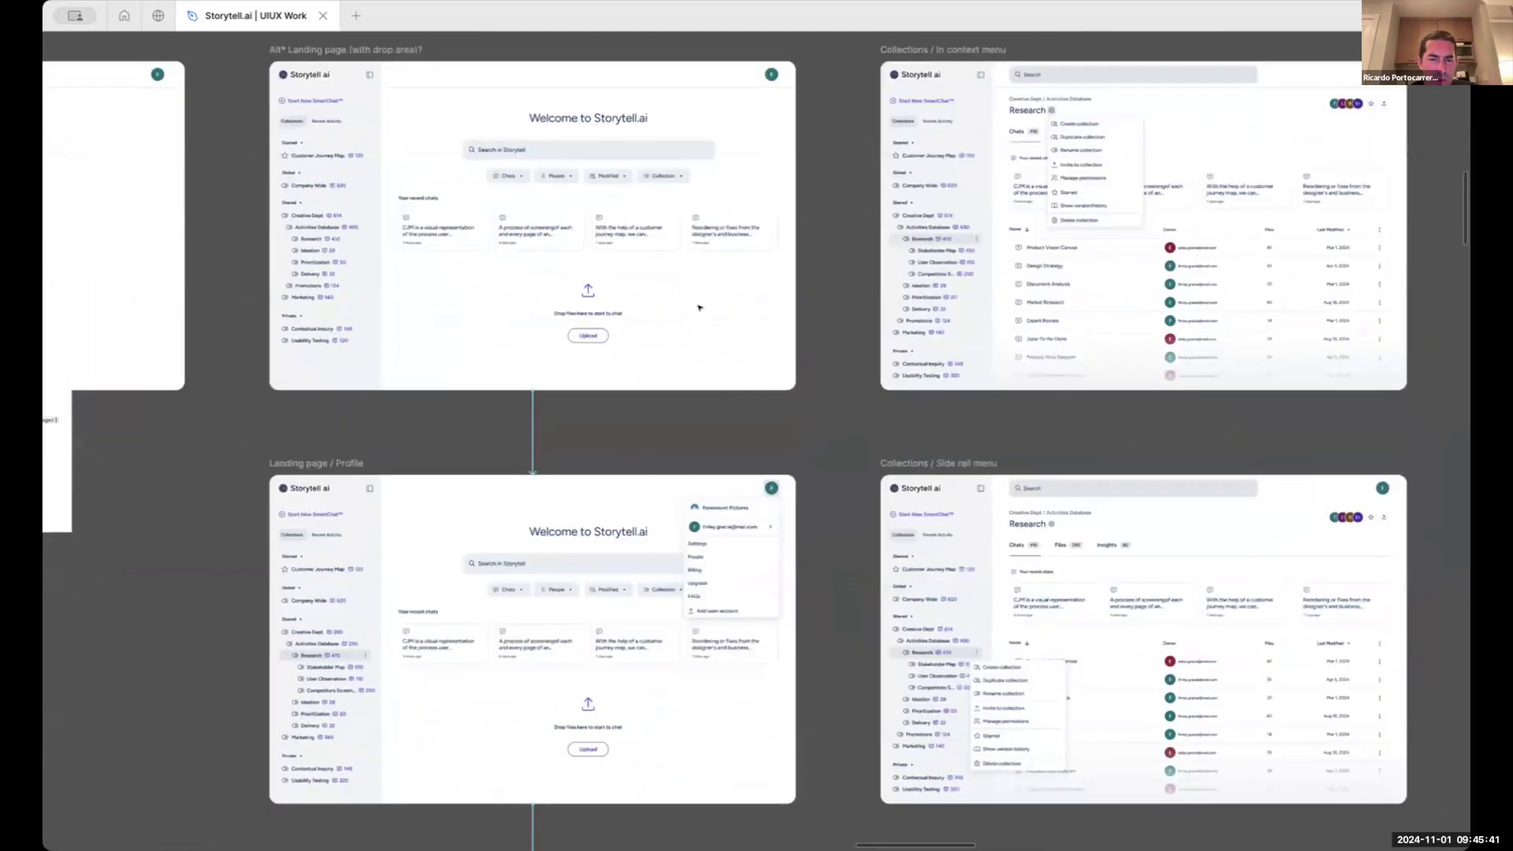
pyautogui.scroll(5, 789, 361)
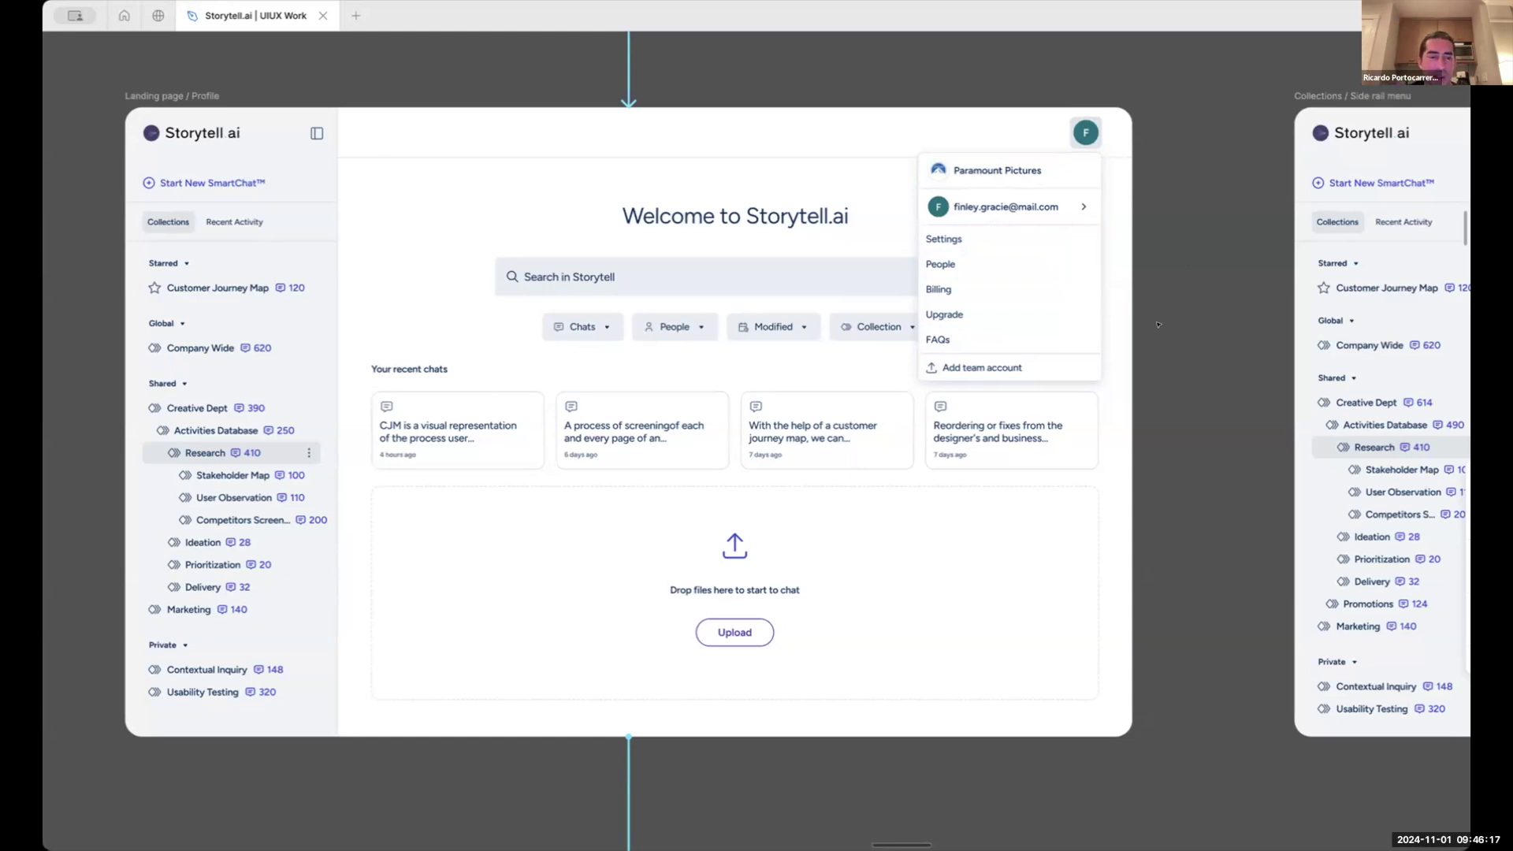
pyautogui.scroll(-10, 1158, 324)
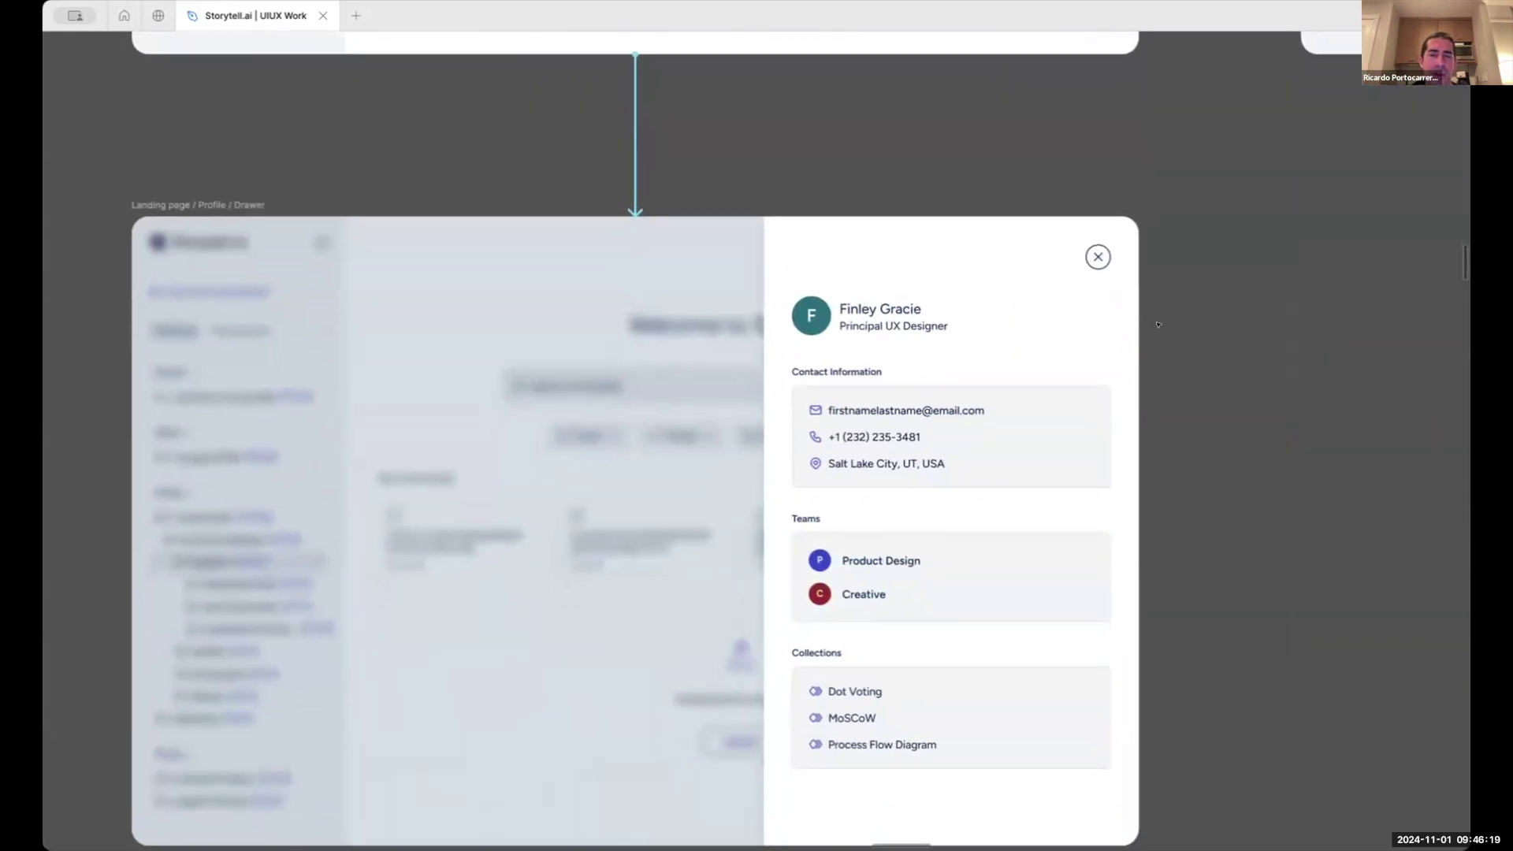
pyautogui.scroll(-2, 1158, 324)
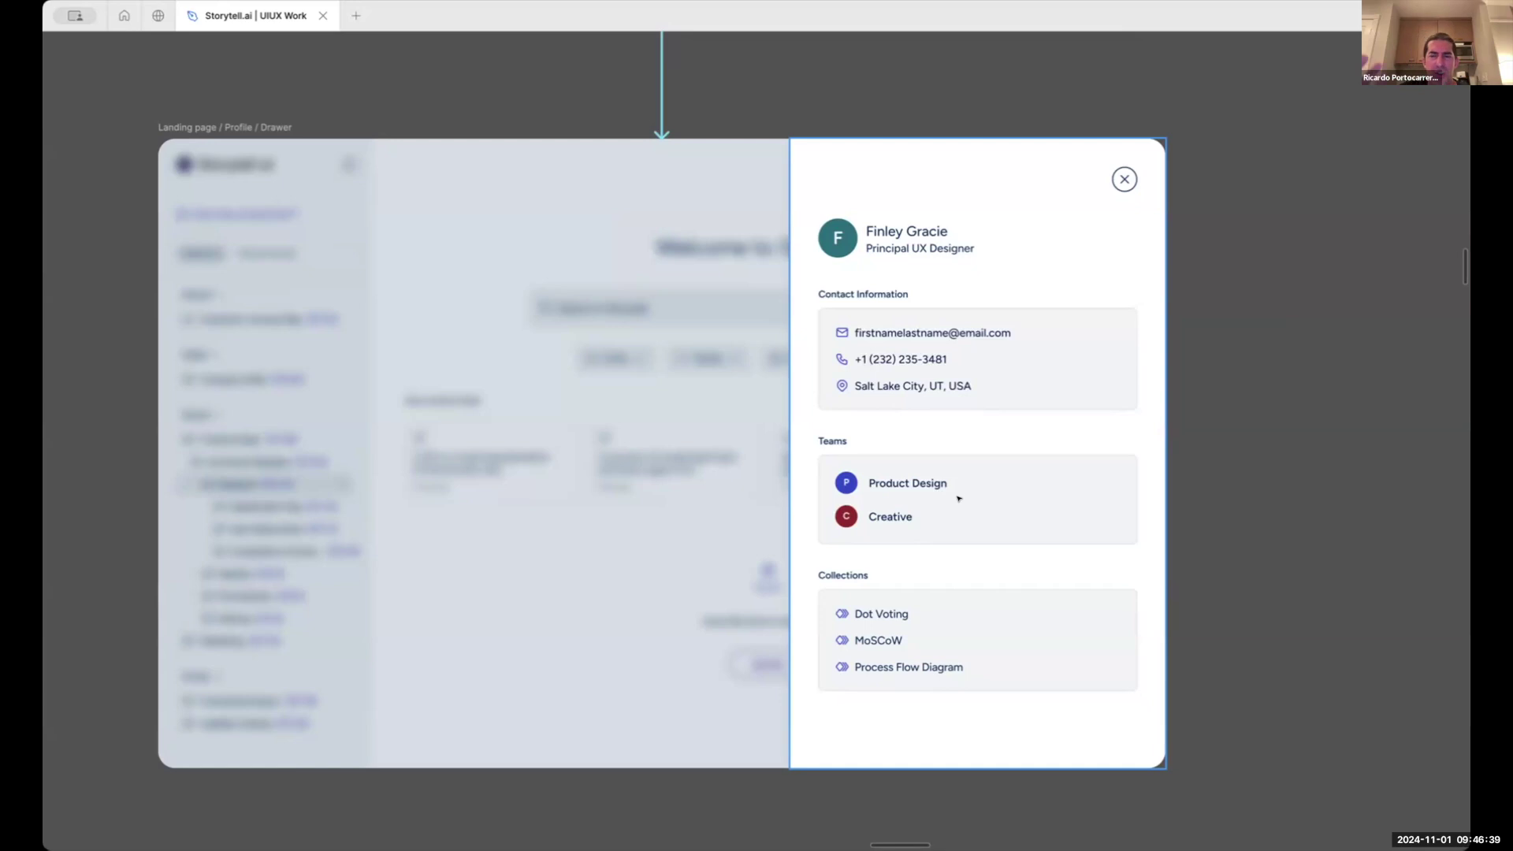
# Return to the Landing page / Profile mockup and inspect its account menu and collections sidebar
pyautogui.hotkey('shift', 'n')
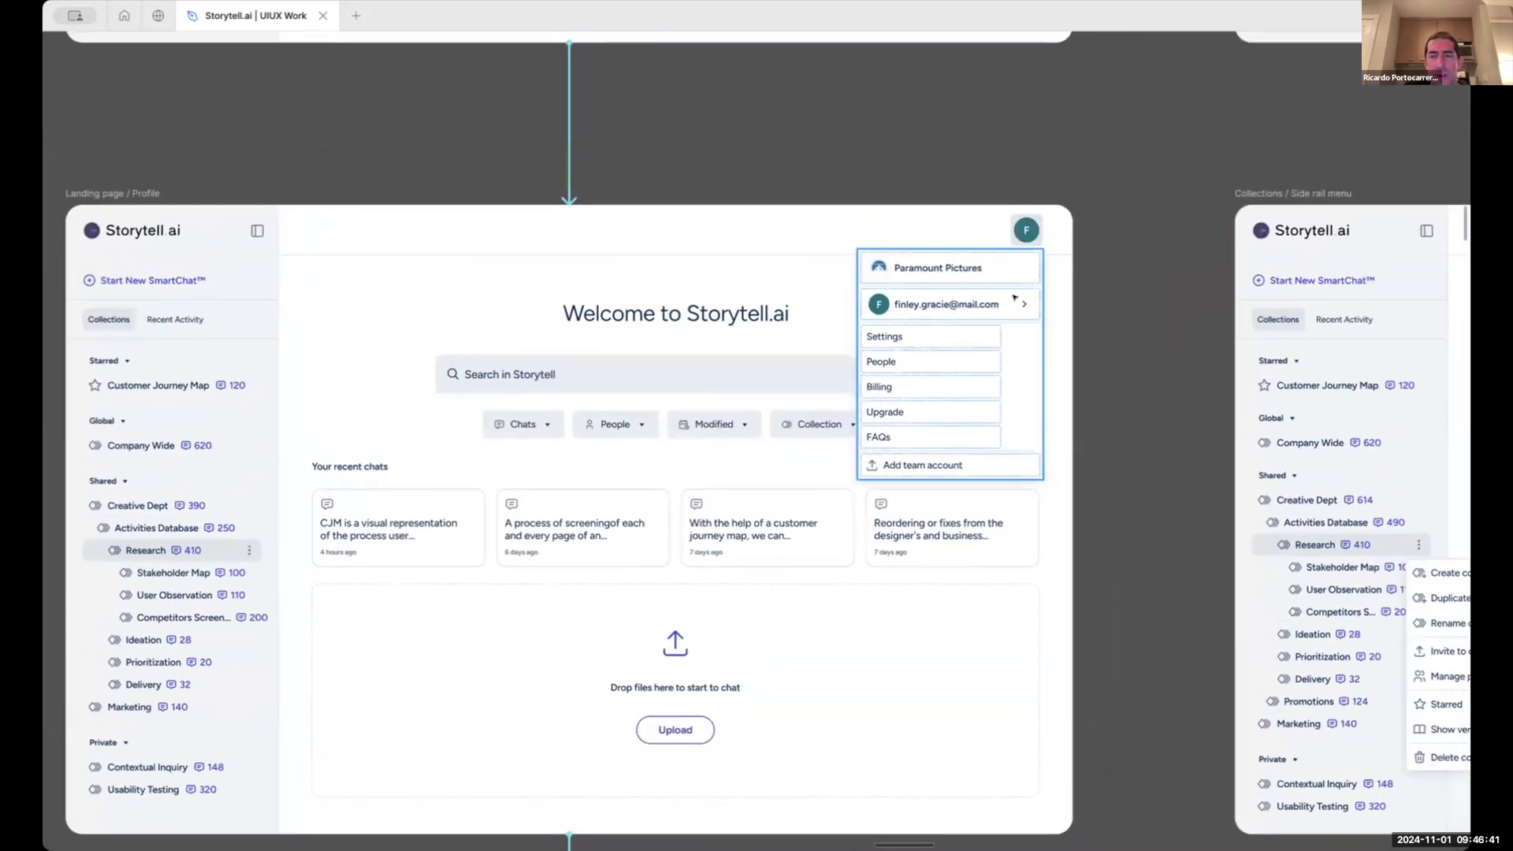
pyautogui.click(1014, 297)
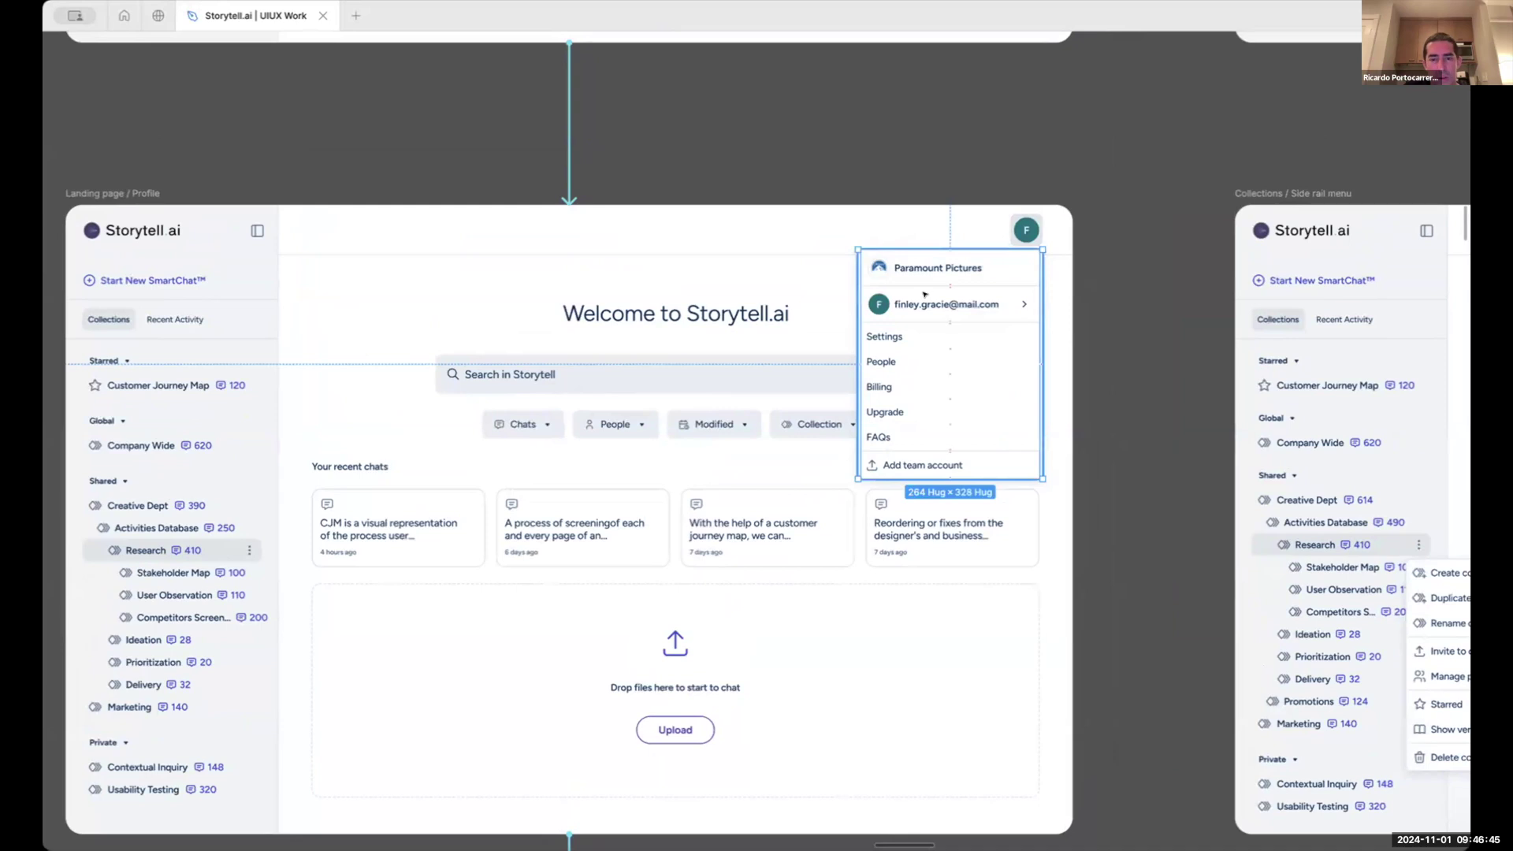
pyautogui.click(1118, 422)
pyautogui.scroll(-1, 1118, 423)
pyautogui.hscroll(-1, 1117, 422)
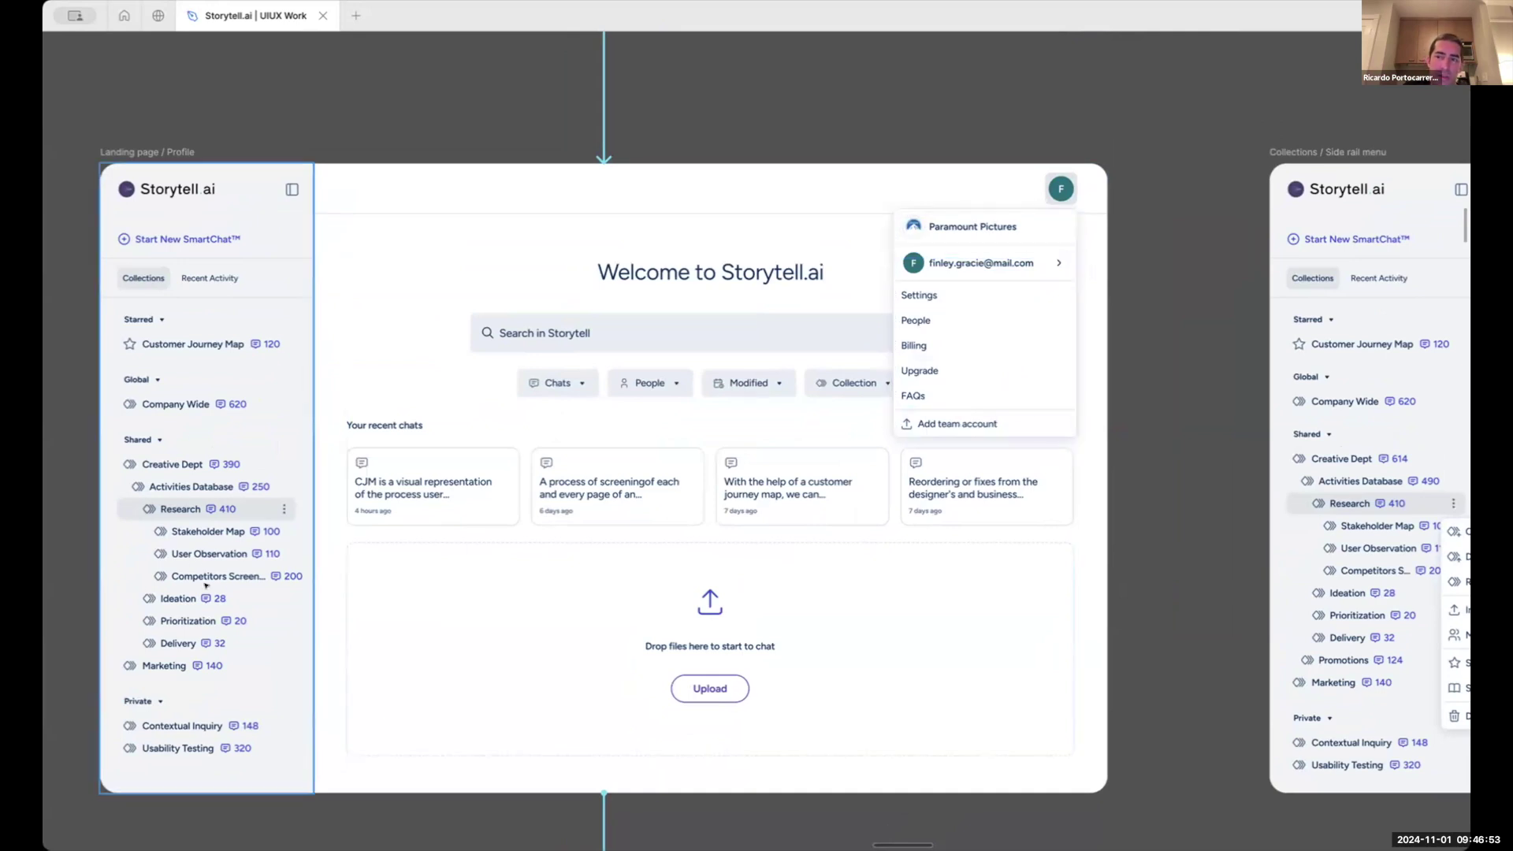
pyautogui.scroll(-1, 204, 585)
pyautogui.hscroll(-1, 204, 584)
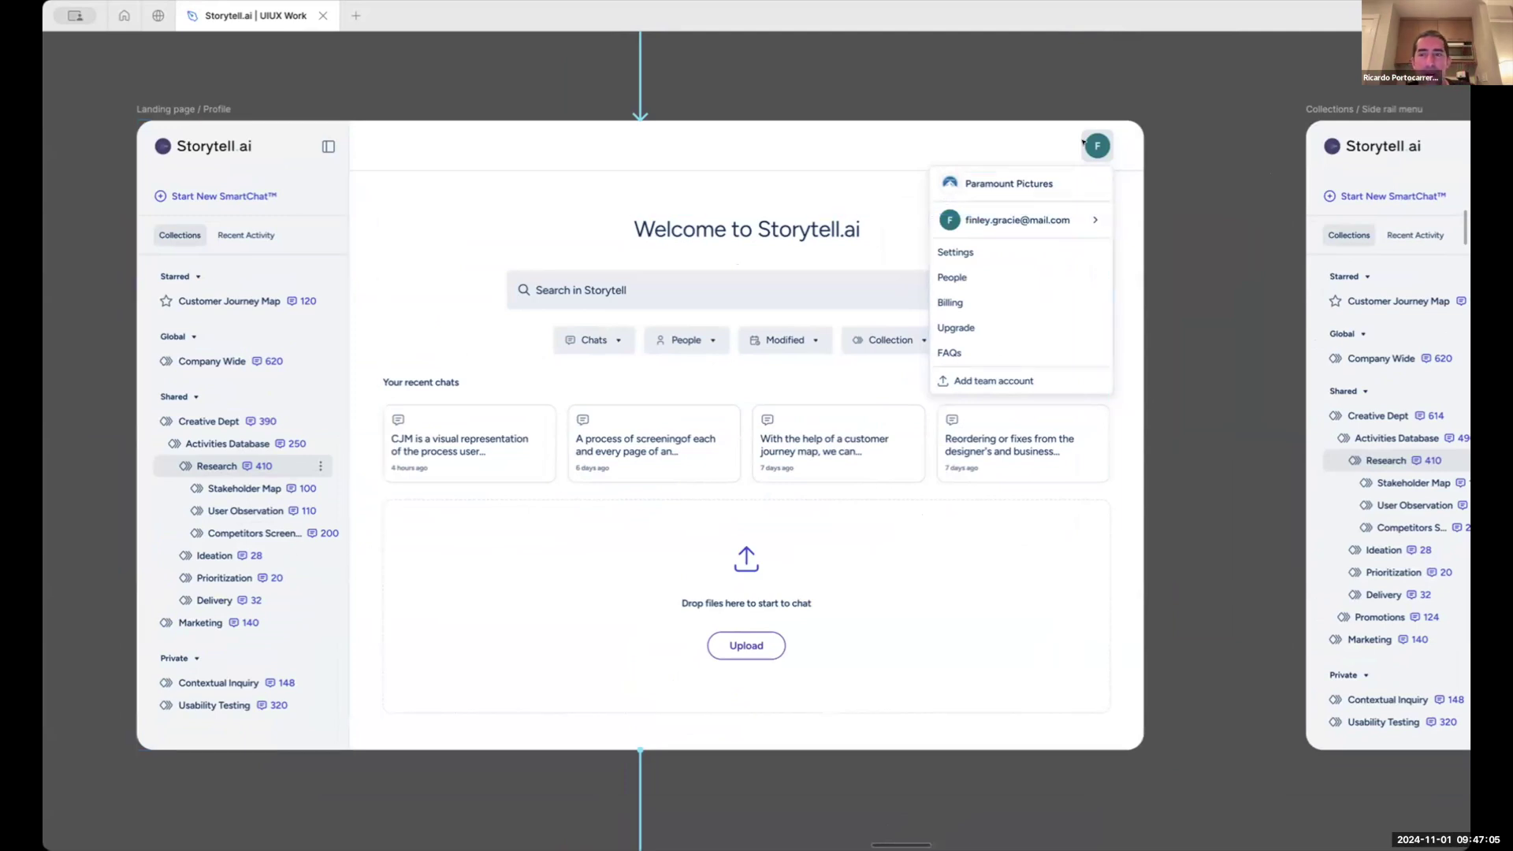
# Move on to the Collections menu section and compare its in-context menu and side rail menu mockups
pyautogui.scroll(-5, 1083, 142)
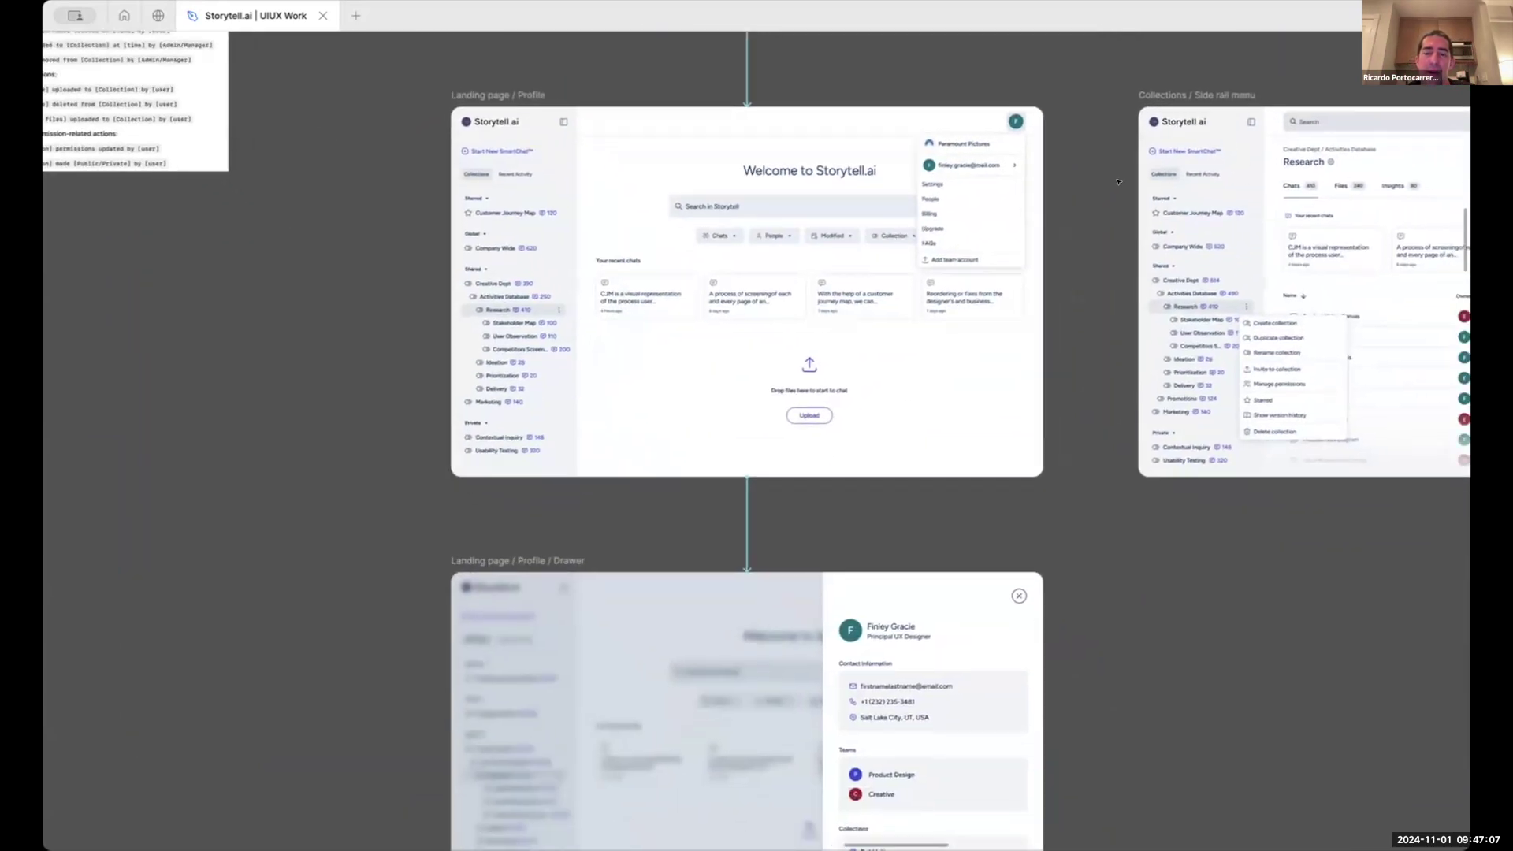
pyautogui.scroll(-5, 1118, 182)
pyautogui.scroll(5, 1118, 182)
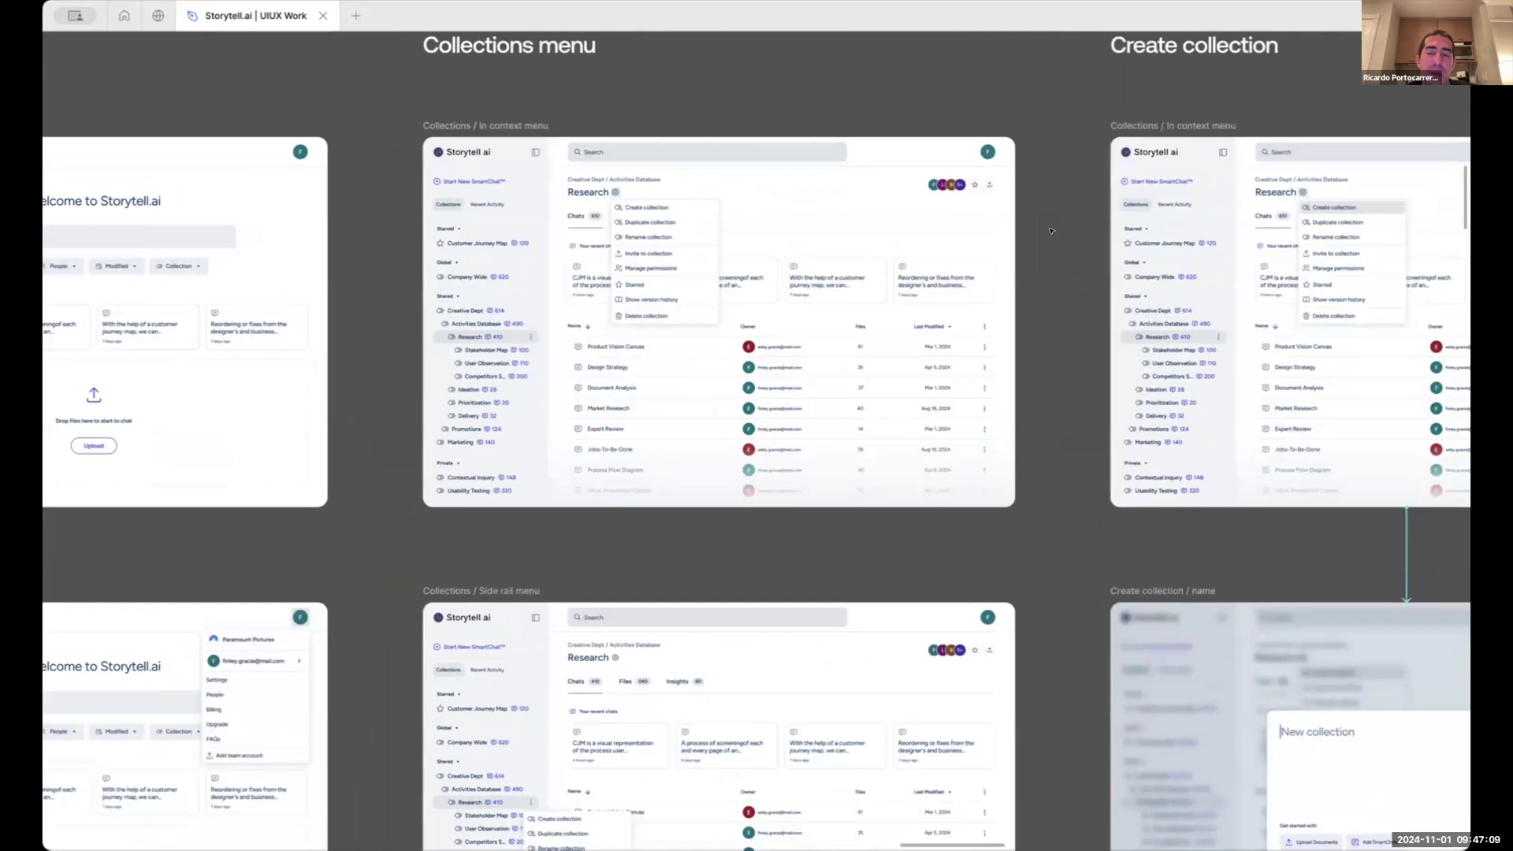
pyautogui.scroll(-5, 1038, 234)
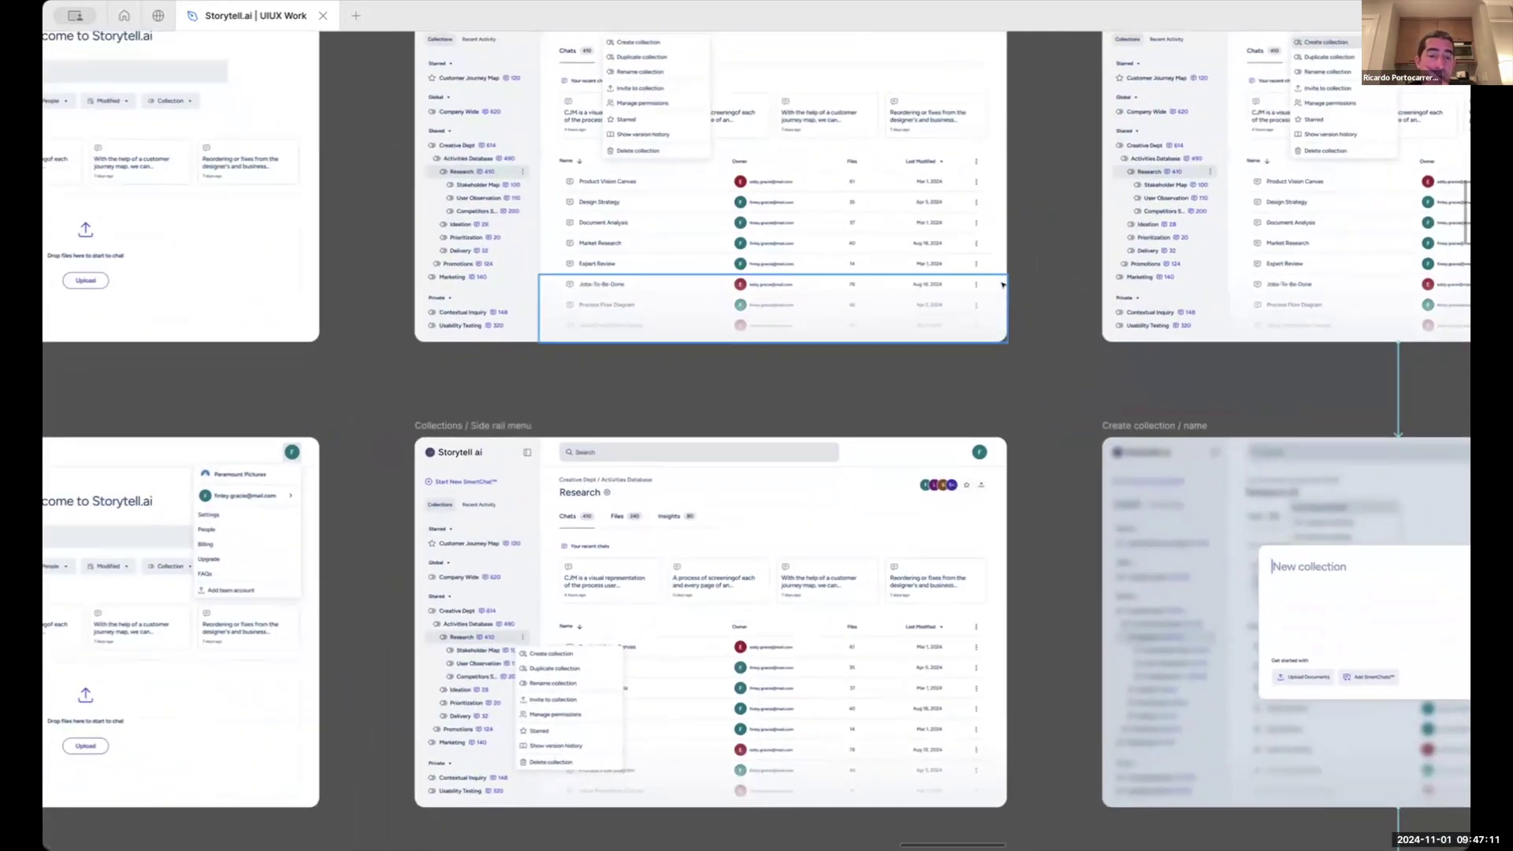
pyautogui.scroll(5, 855, 230)
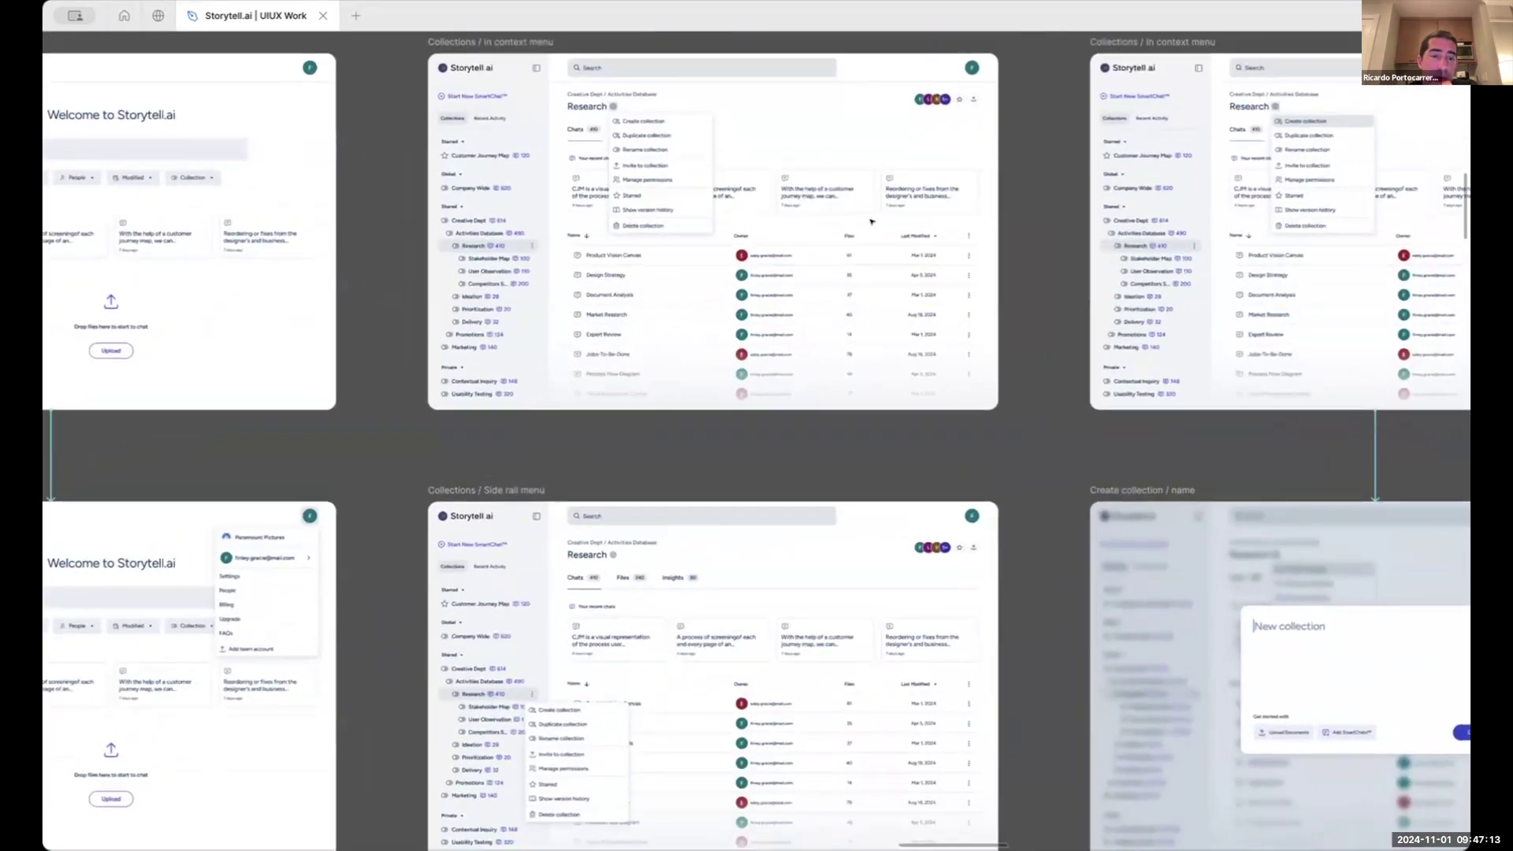
pyautogui.hscroll(-1, 820, 190)
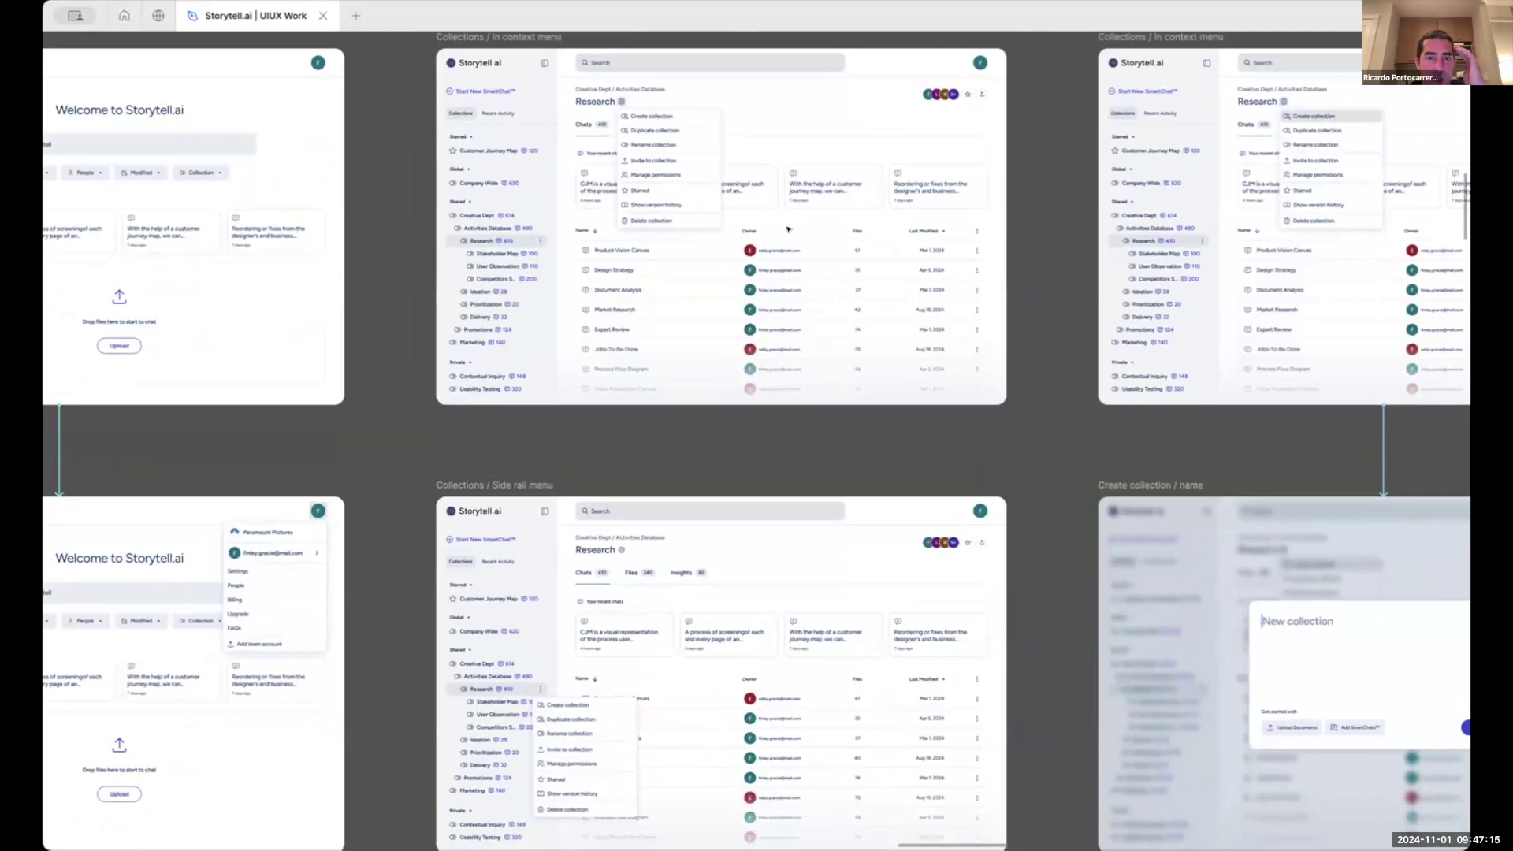
# Inspect the Research collection row and its options close up in the in-context menu and side rail menu mockups
pyautogui.scroll(3, 785, 136)
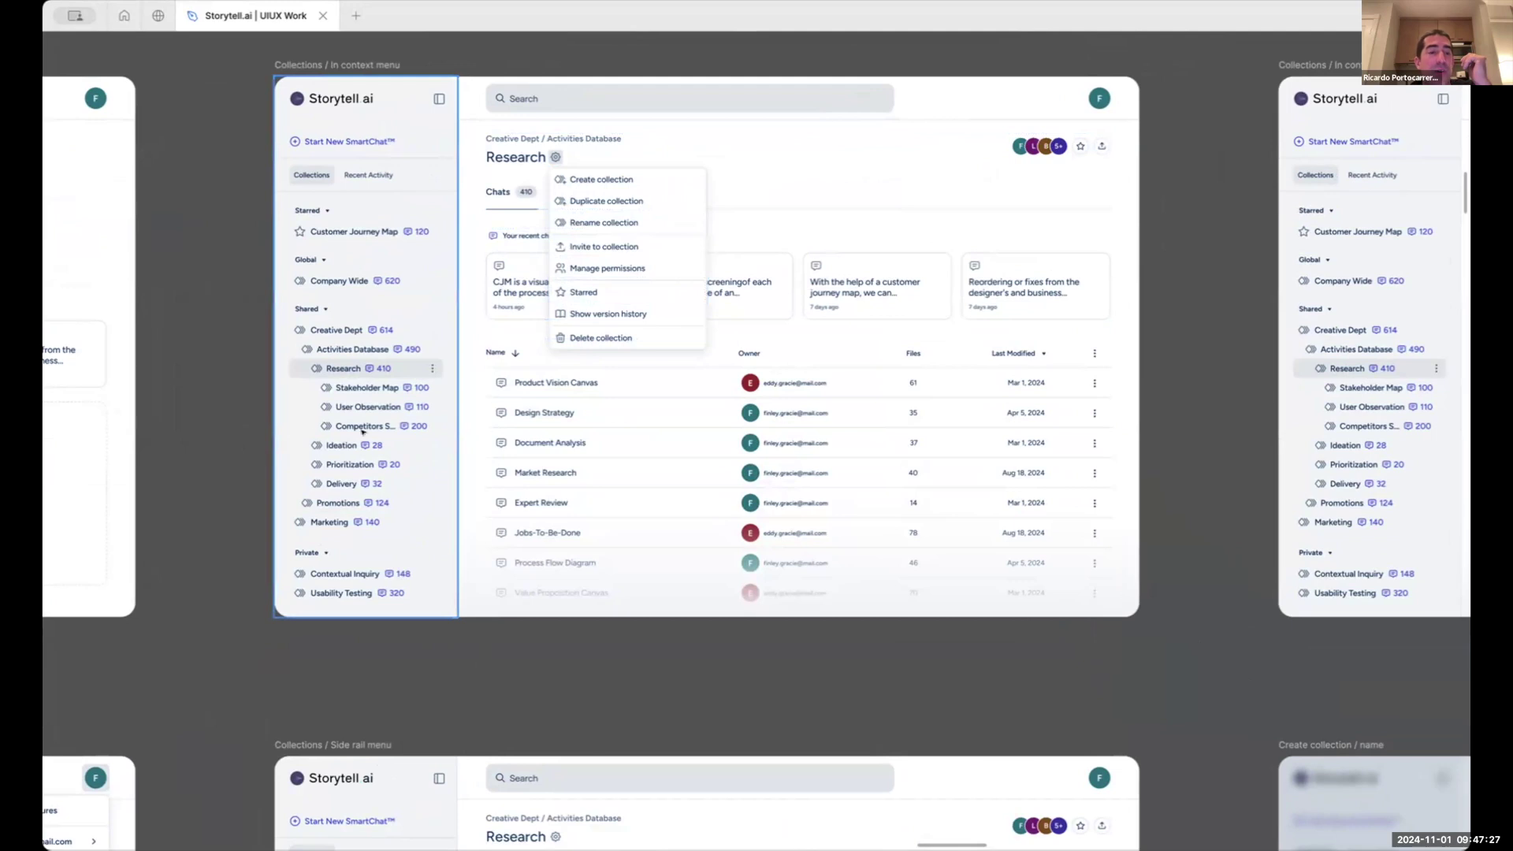
pyautogui.scroll(-2, 363, 446)
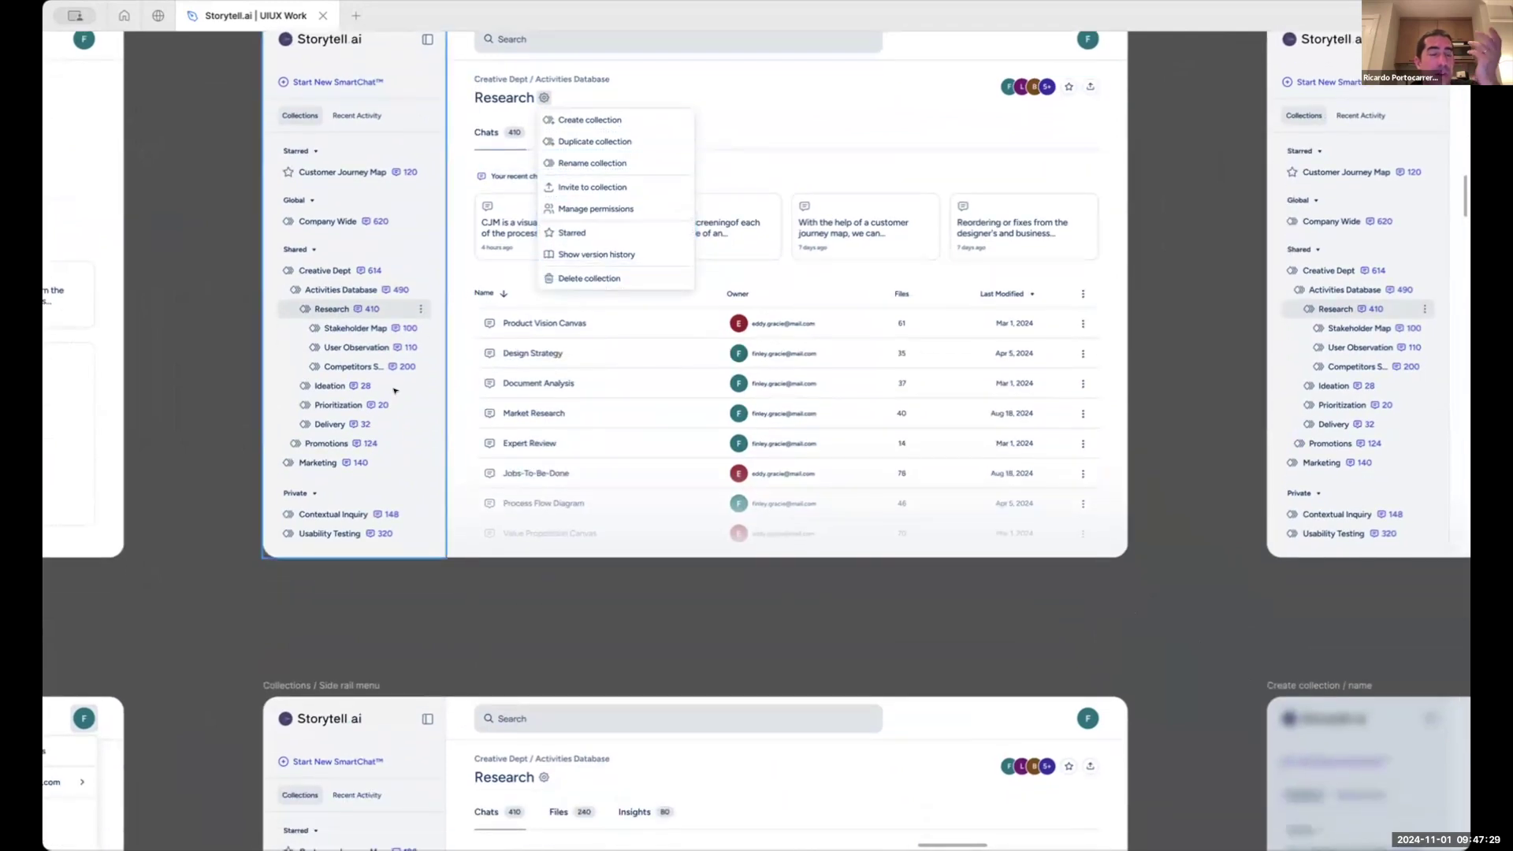
pyautogui.scroll(3, 404, 320)
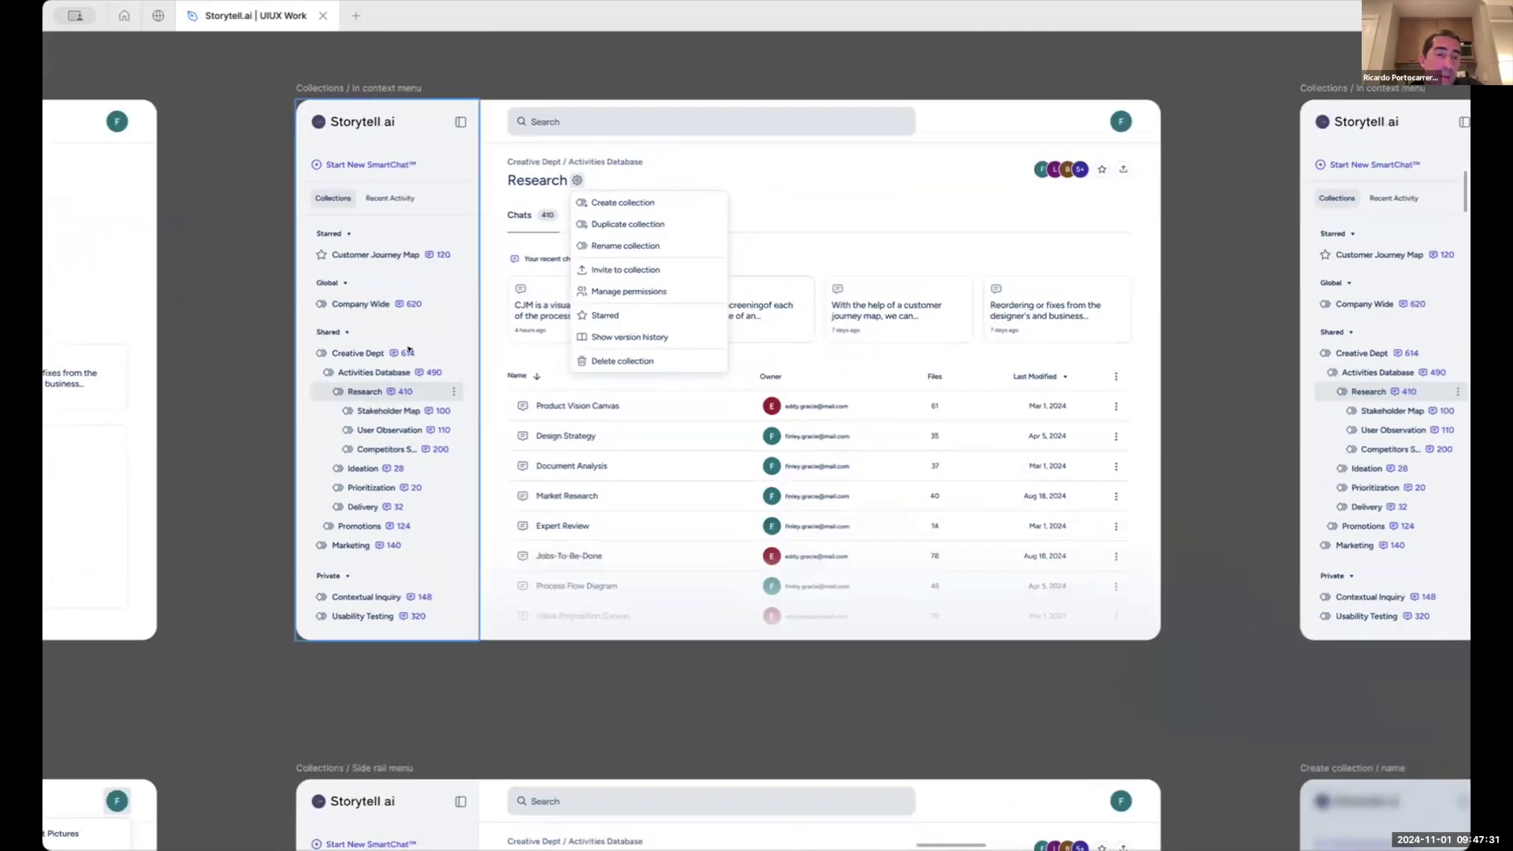
pyautogui.scroll(2, 409, 350)
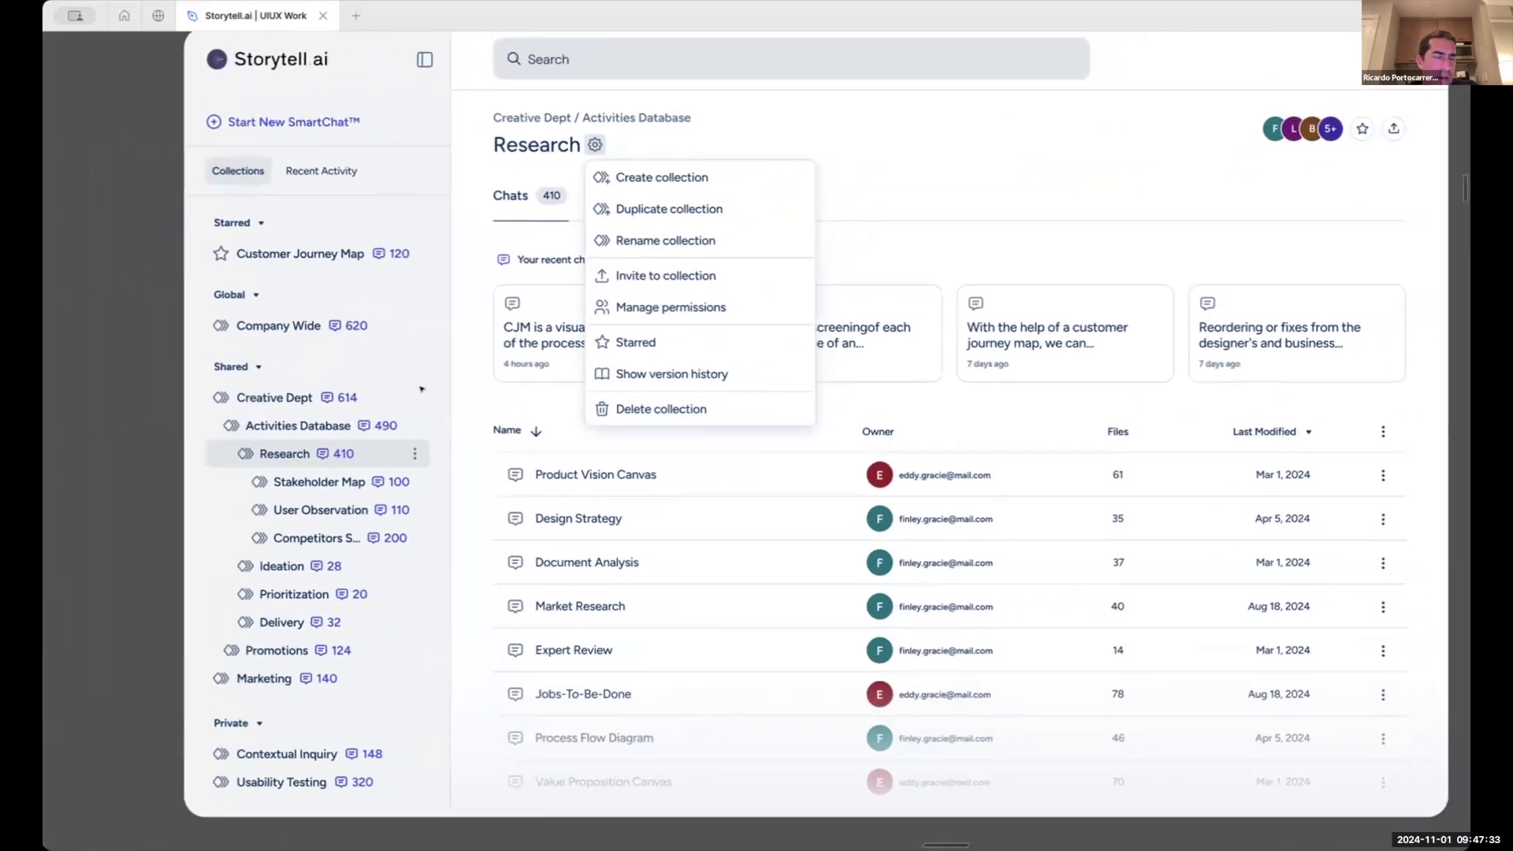
pyautogui.click(288, 454)
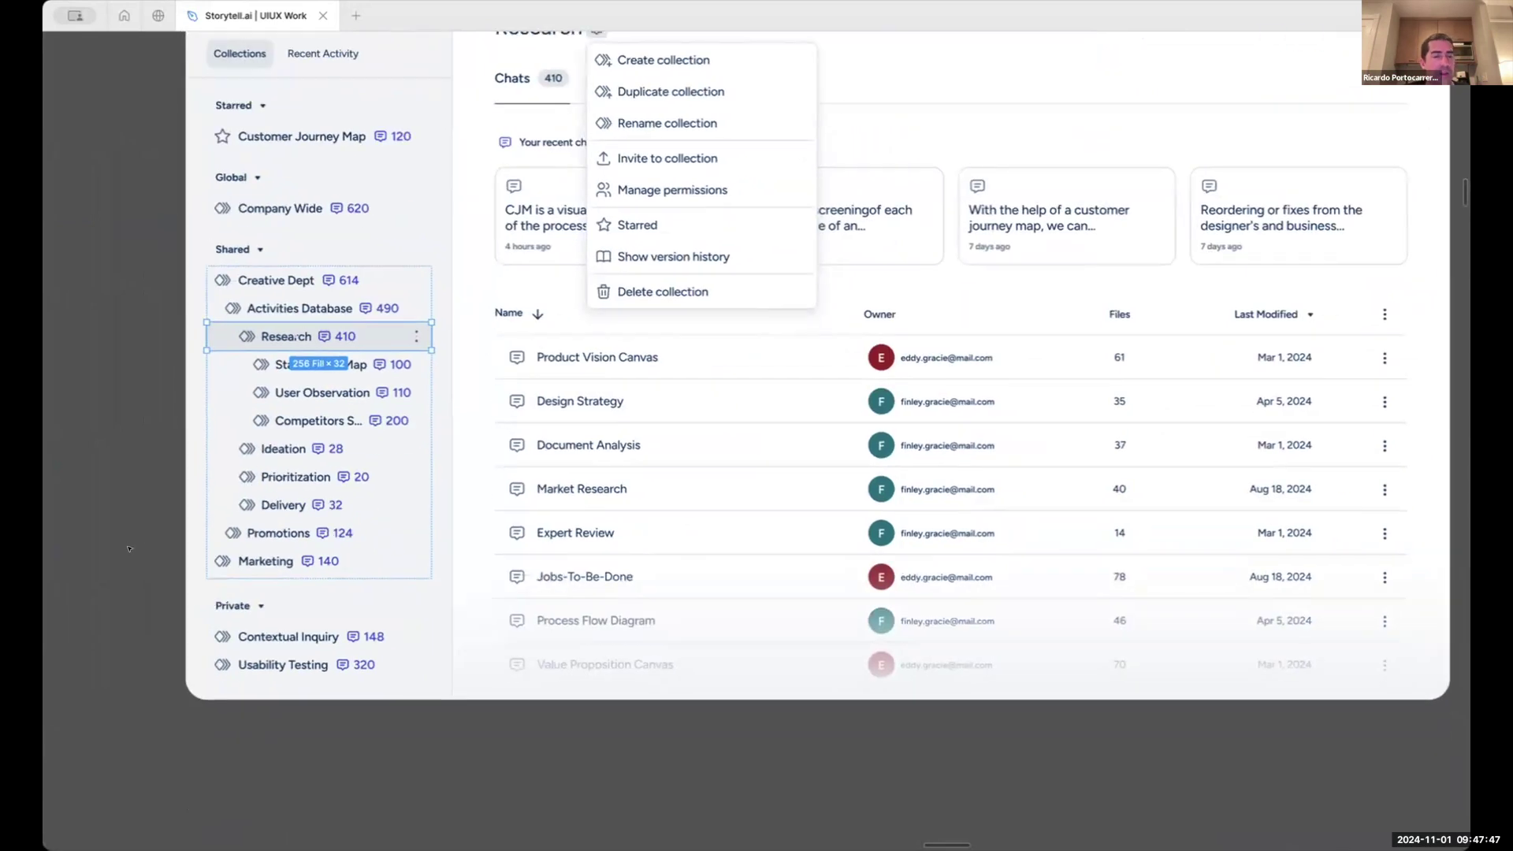
pyautogui.scroll(-10, 447, 614)
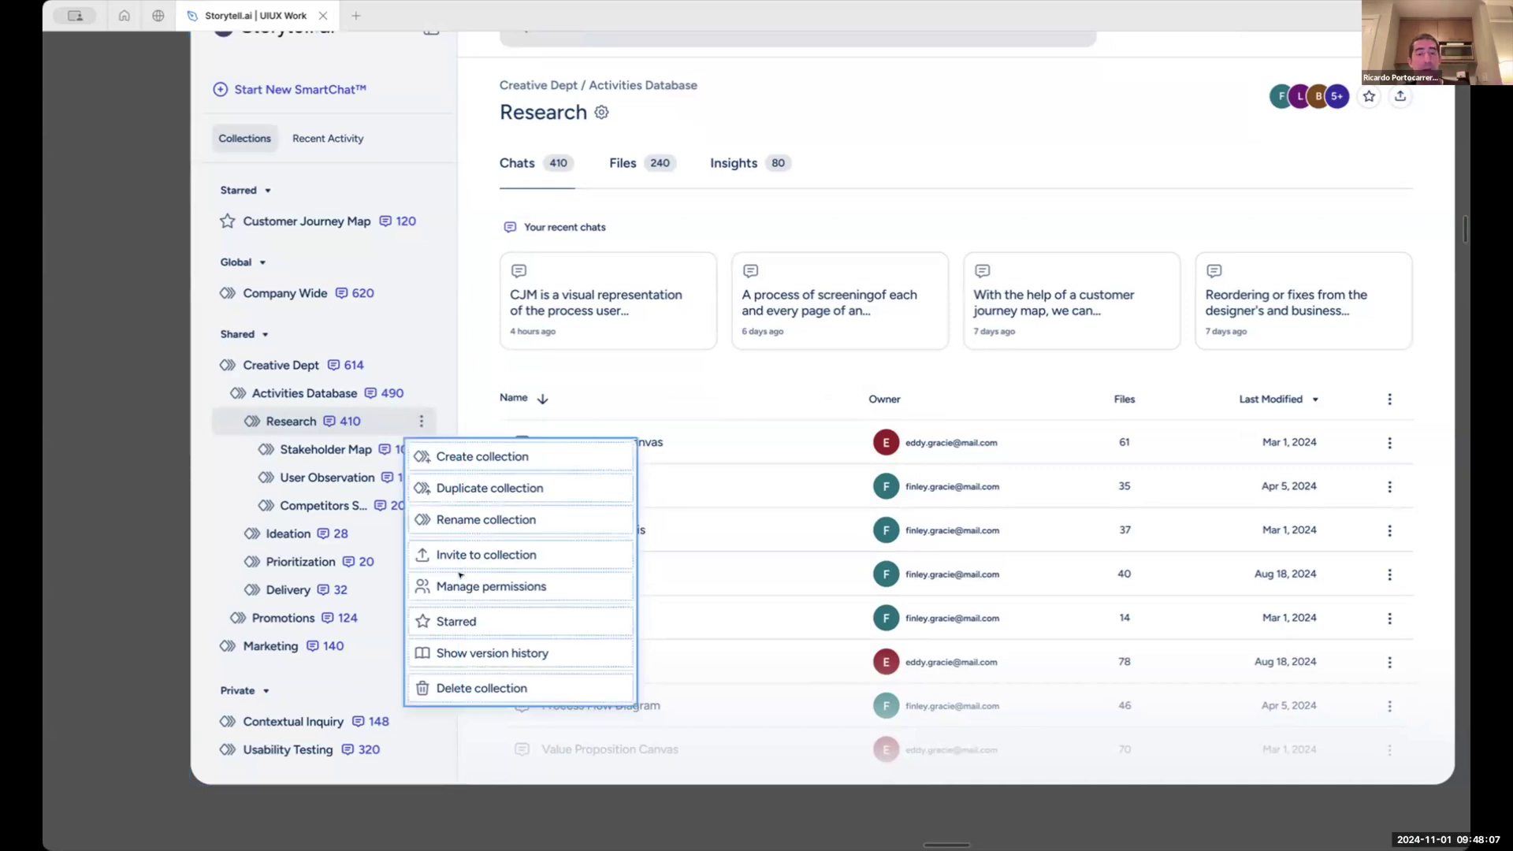
pyautogui.click(269, 420)
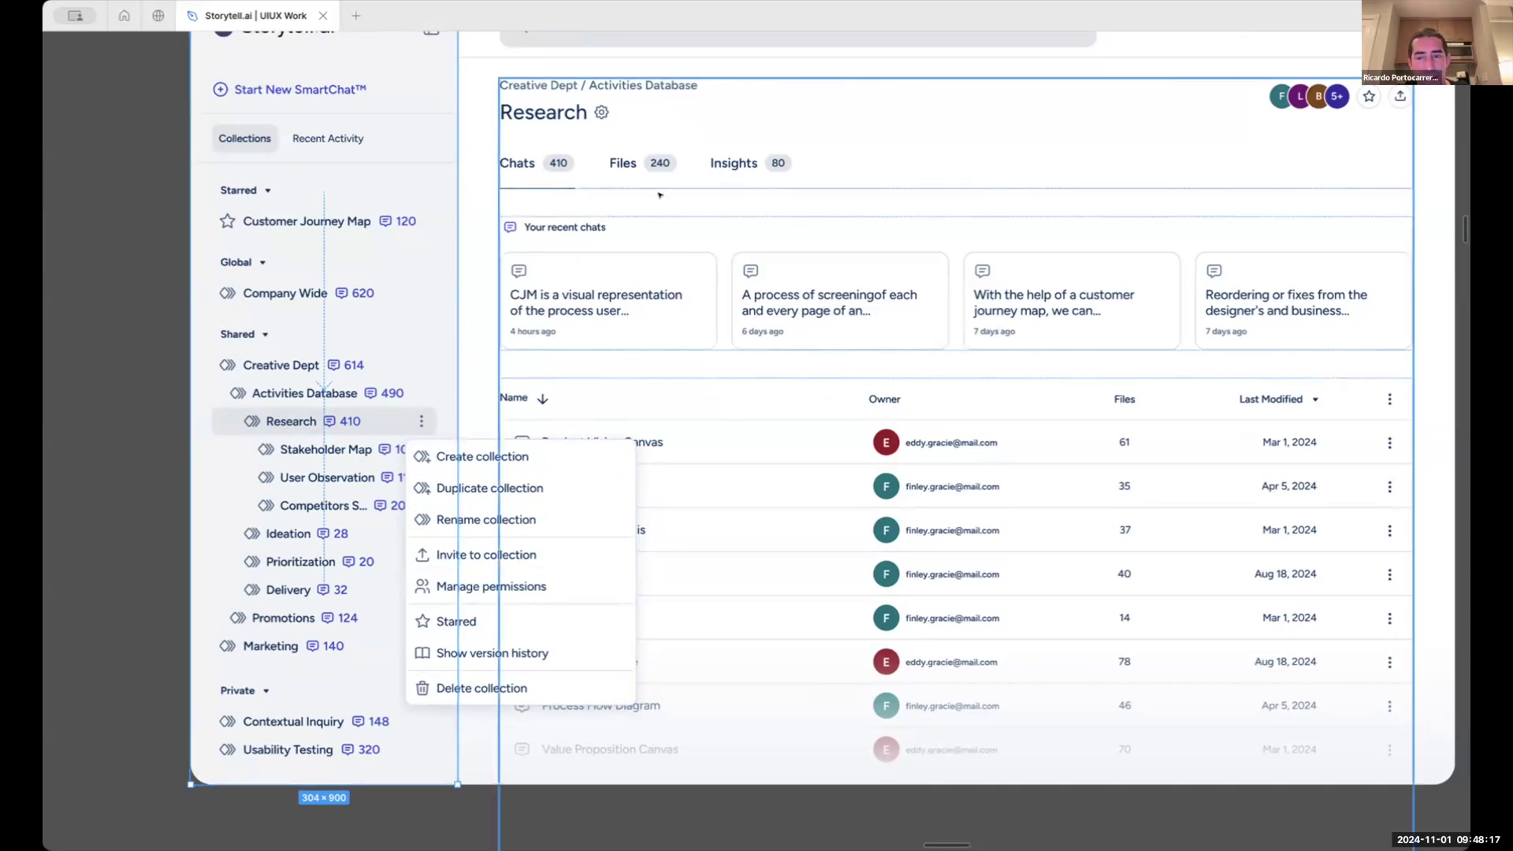
# Examine the Create collection flow, from the Create collection menu option to the New collection naming dialog
pyautogui.scroll(-5, 660, 195)
pyautogui.scroll(3, 659, 197)
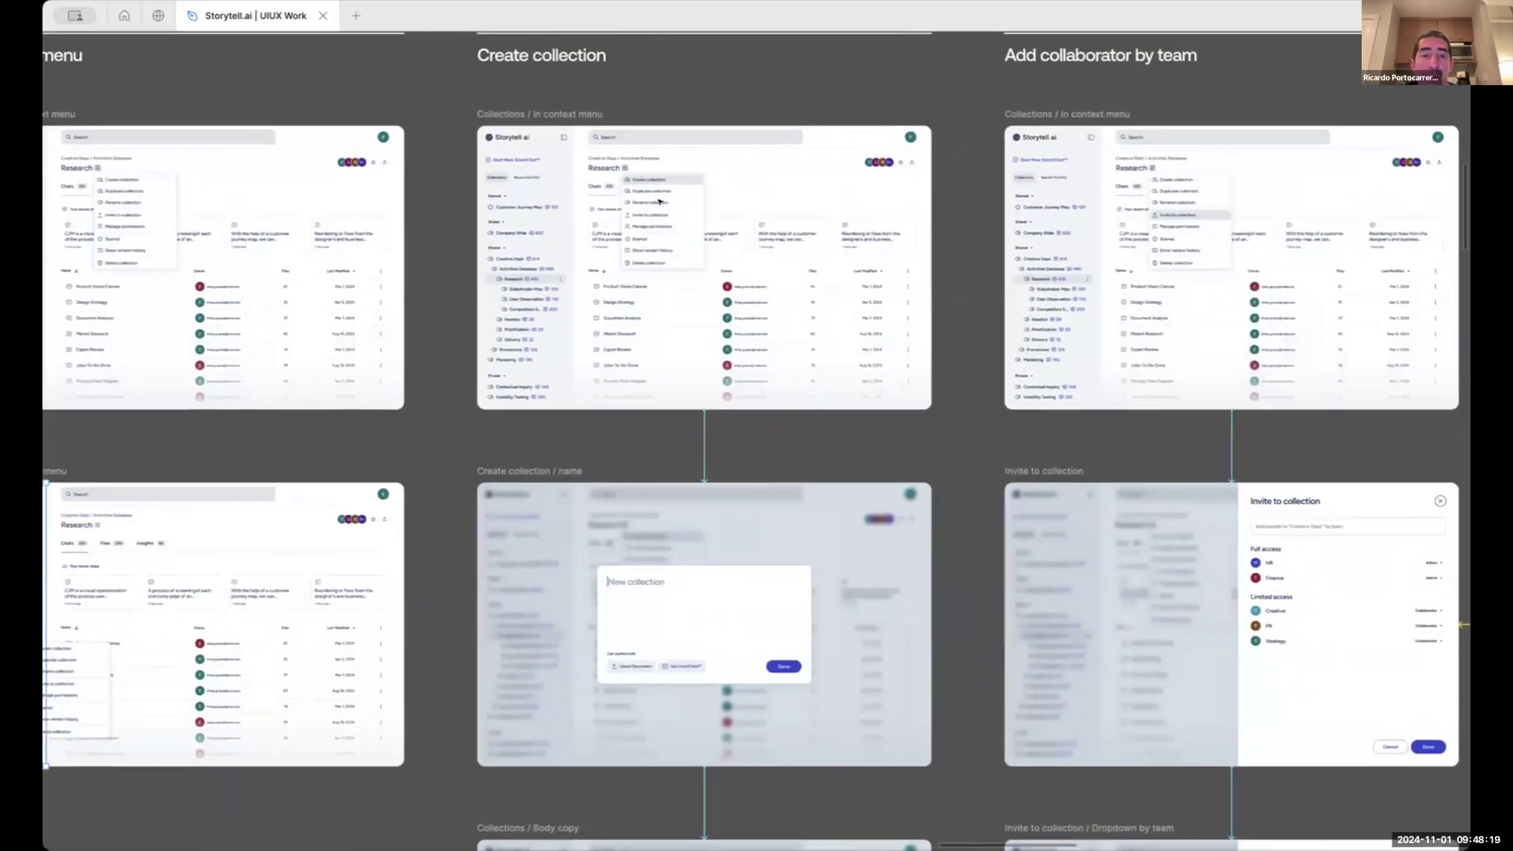
pyautogui.scroll(-3, 830, 525)
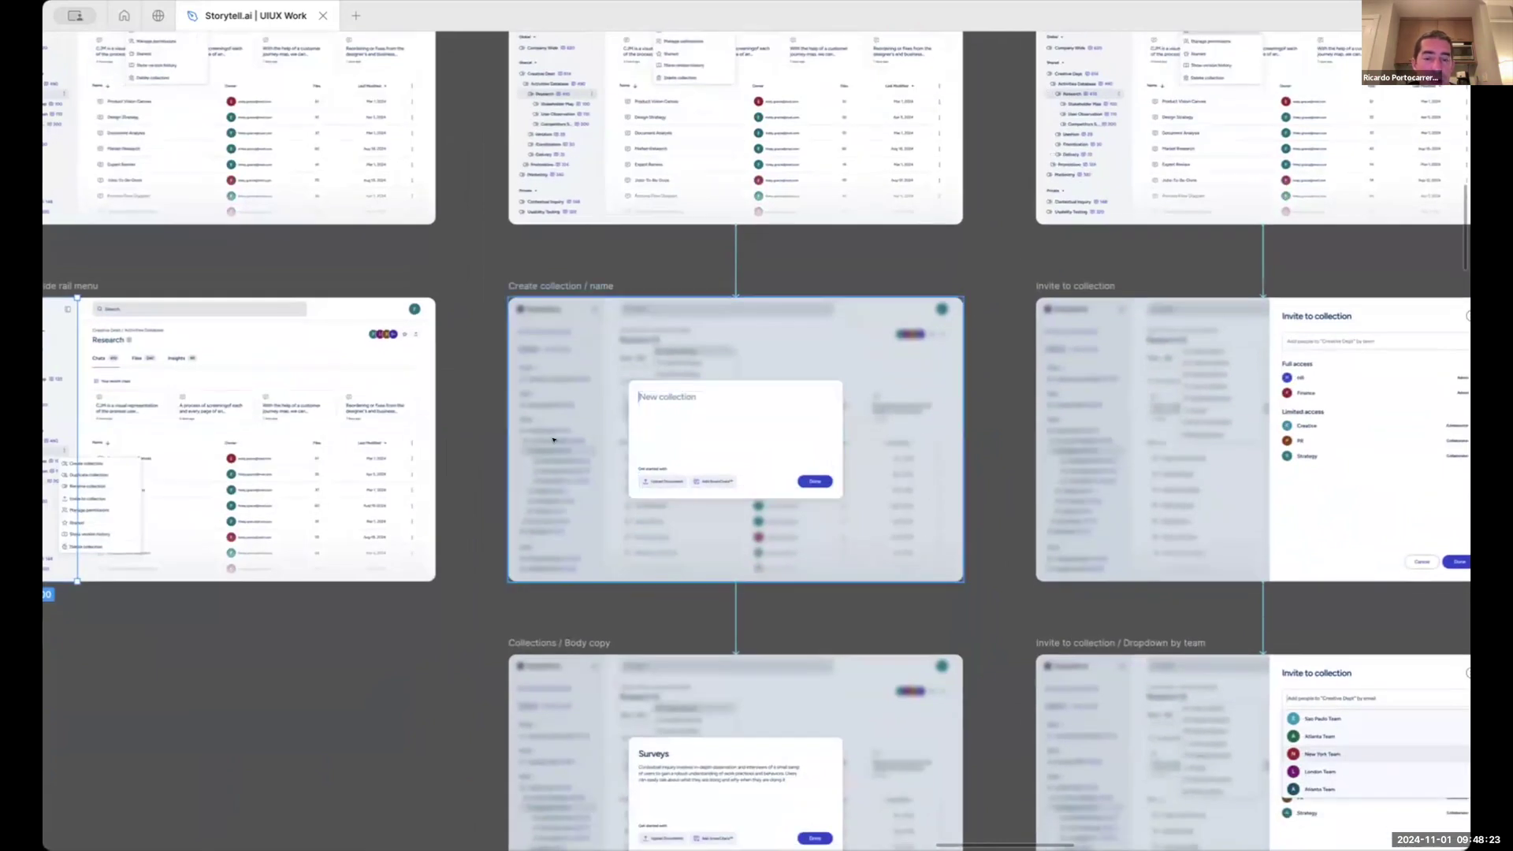
pyautogui.scroll(5, 710, 447)
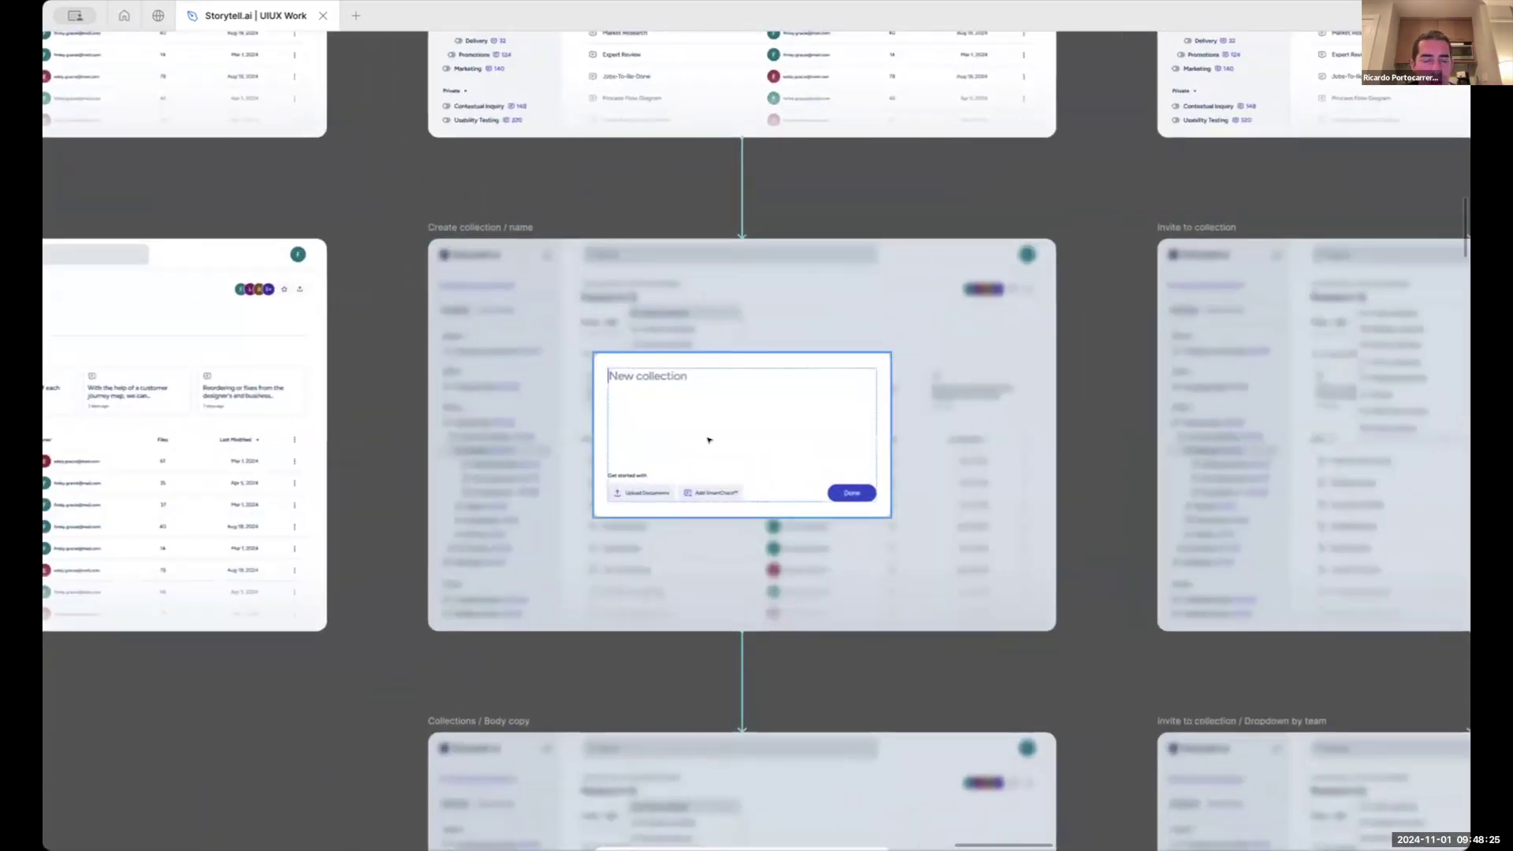
pyautogui.scroll(3, 710, 440)
pyautogui.hscroll(2, 710, 440)
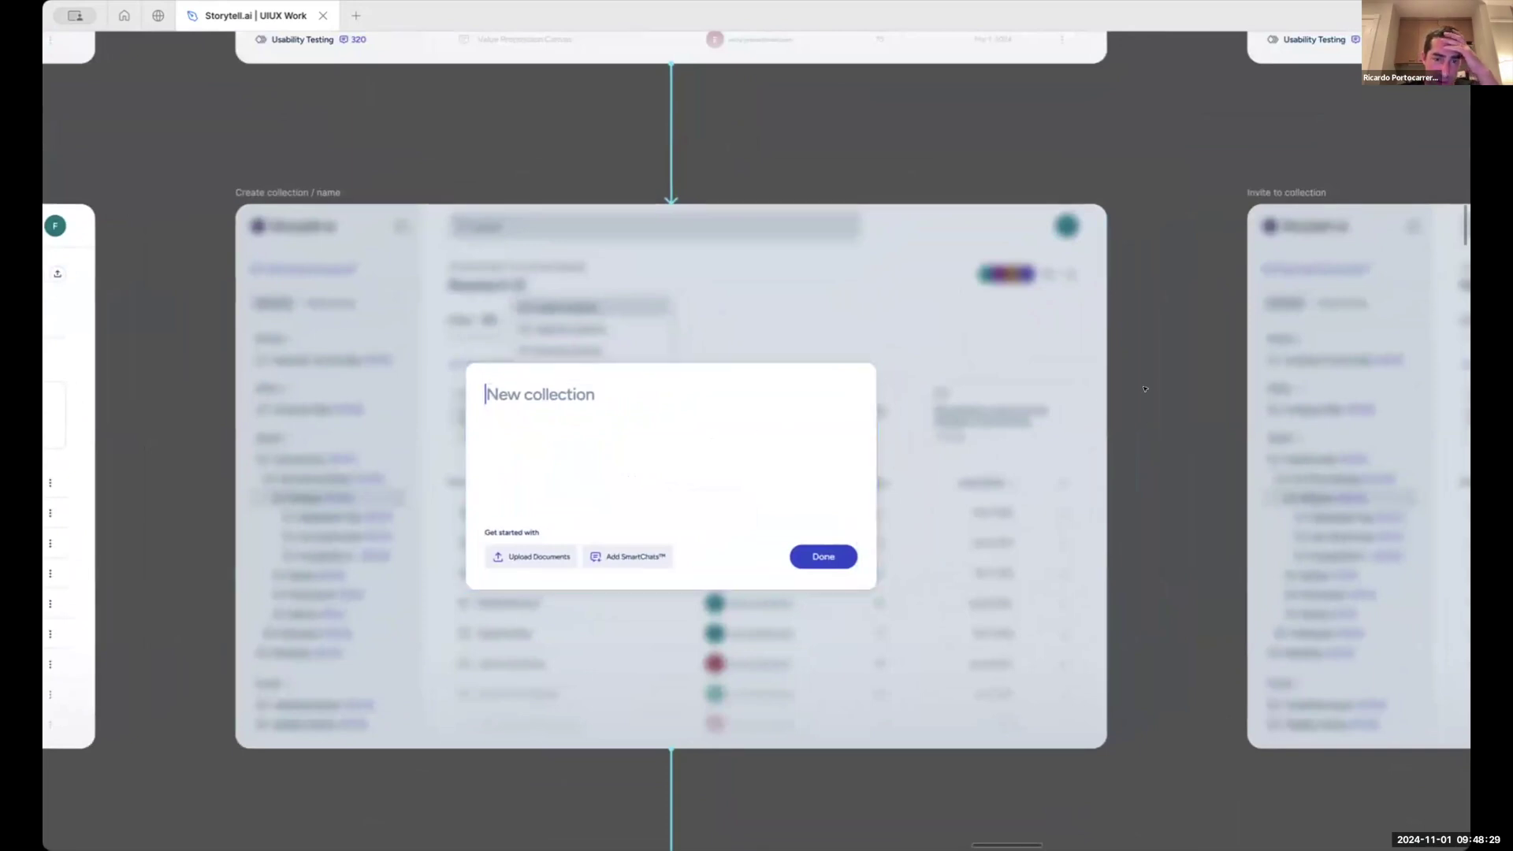
pyautogui.scroll(2, 1145, 388)
pyautogui.scroll(-2, 720, 498)
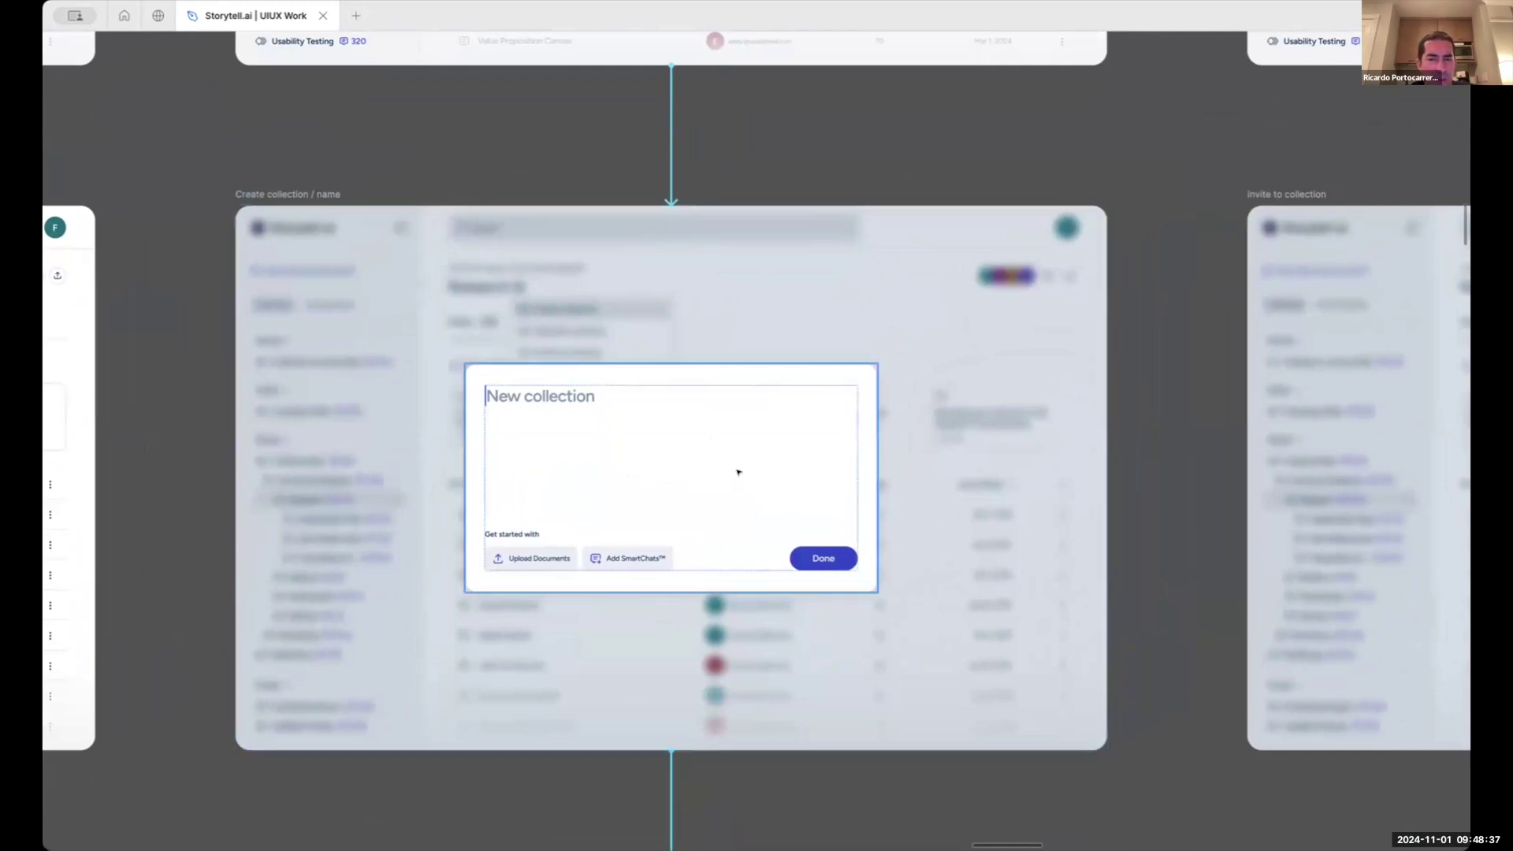
pyautogui.scroll(6, 1159, 467)
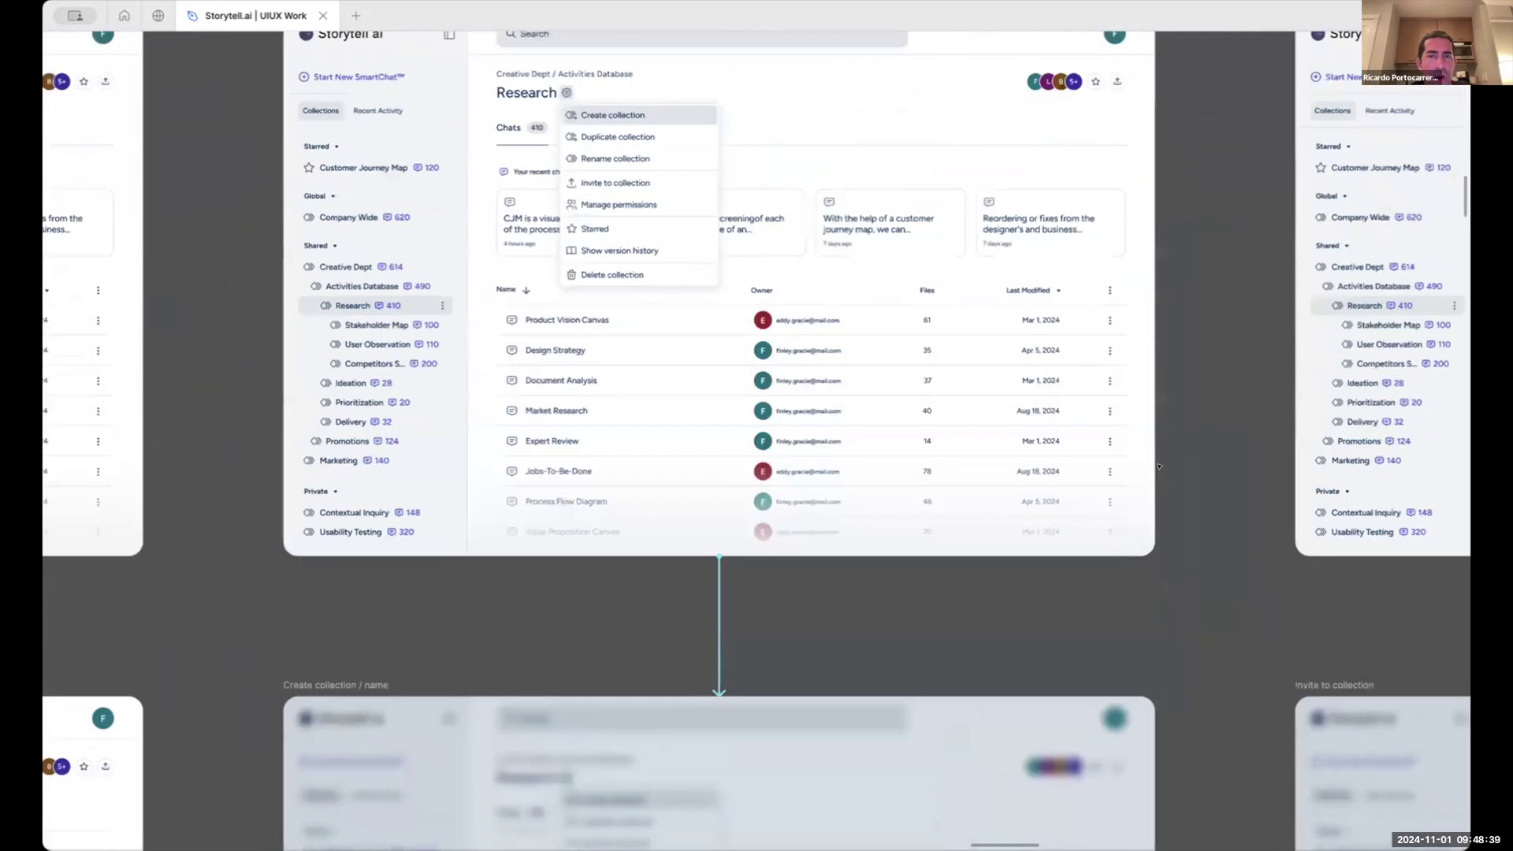
pyautogui.scroll(-7, 1010, 407)
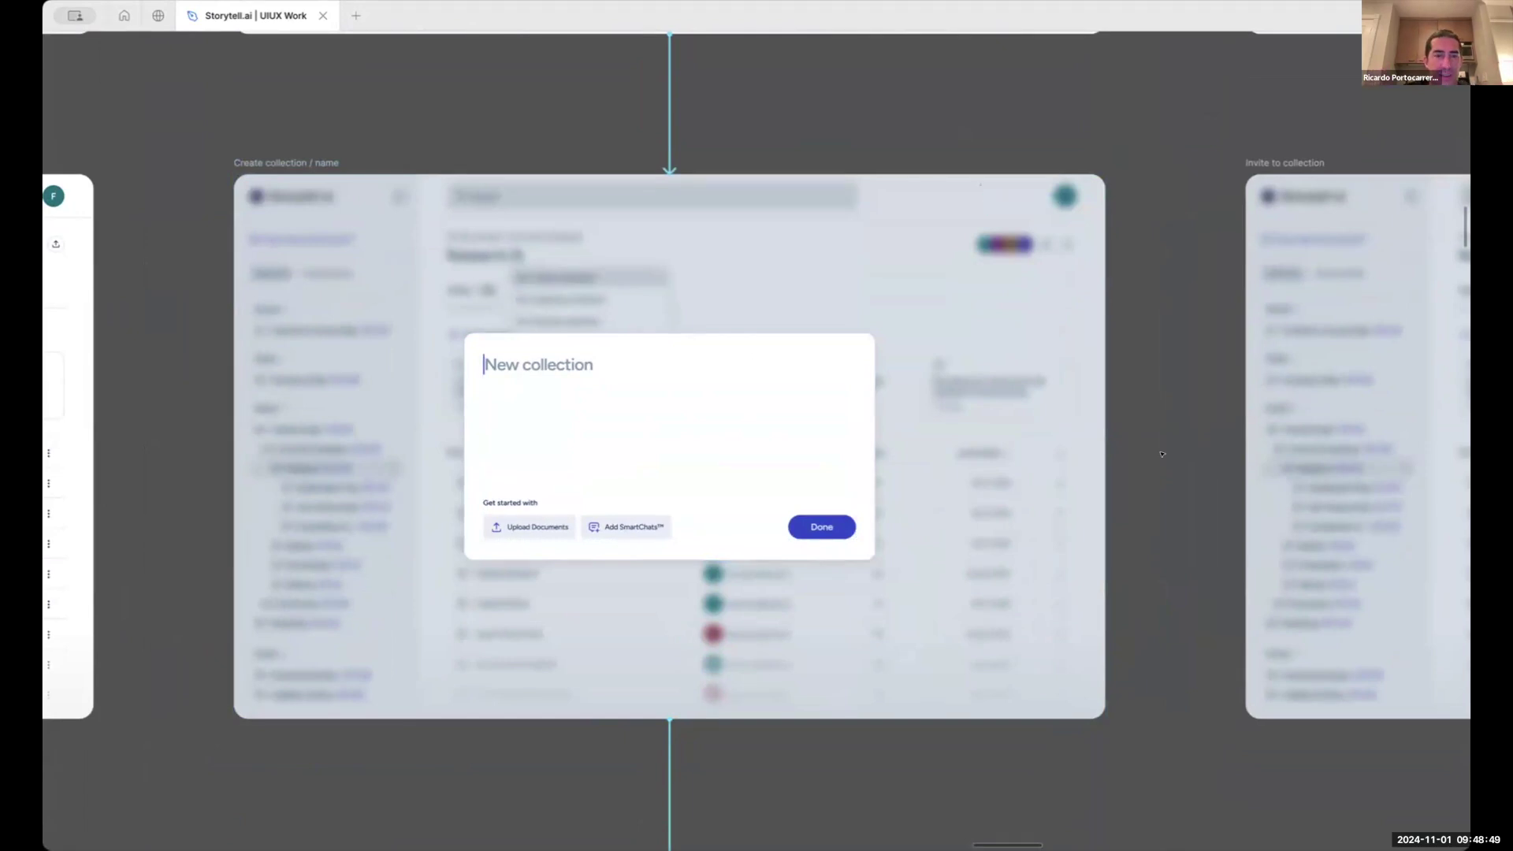
# Compare the New collection naming dialog with the Research in-context menu mockup that leads to it
pyautogui.scroll(2, 1162, 455)
pyautogui.scroll(1, 1162, 455)
pyautogui.scroll(-2, 1162, 454)
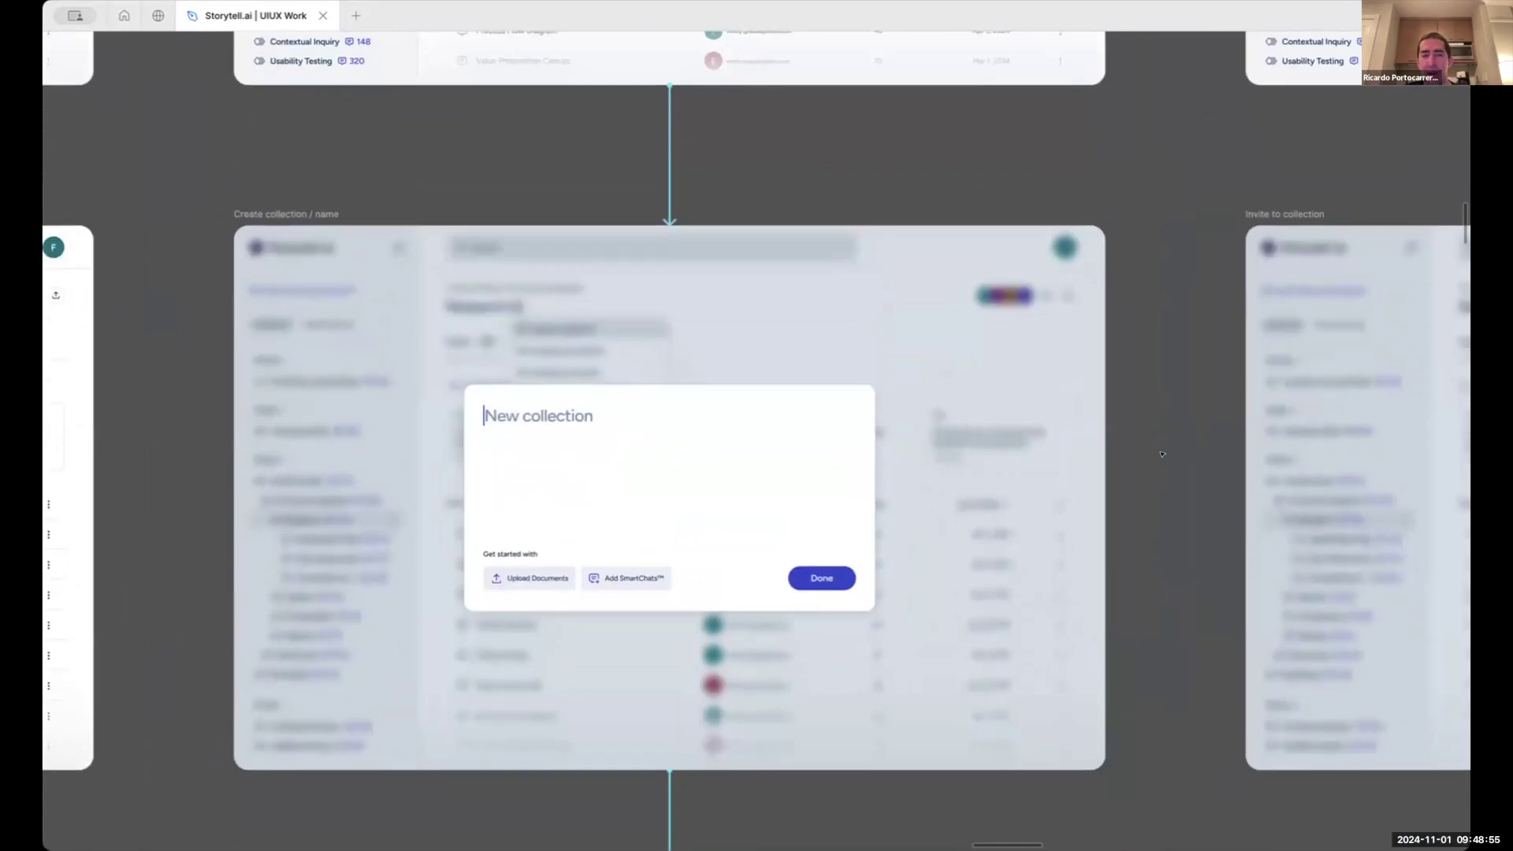
pyautogui.scroll(10, 1162, 455)
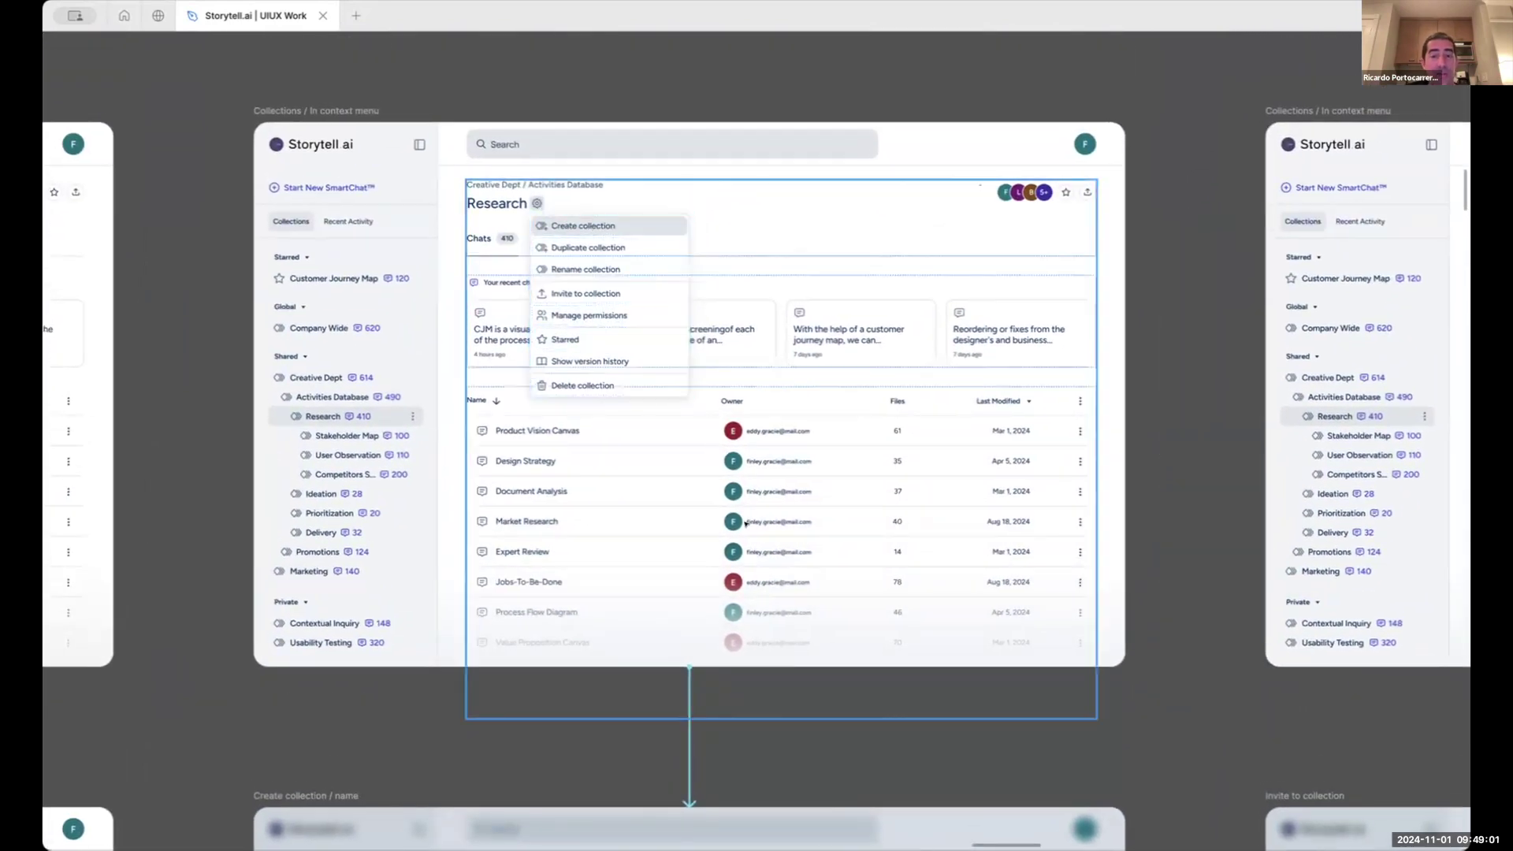
pyautogui.scroll(-10, 746, 522)
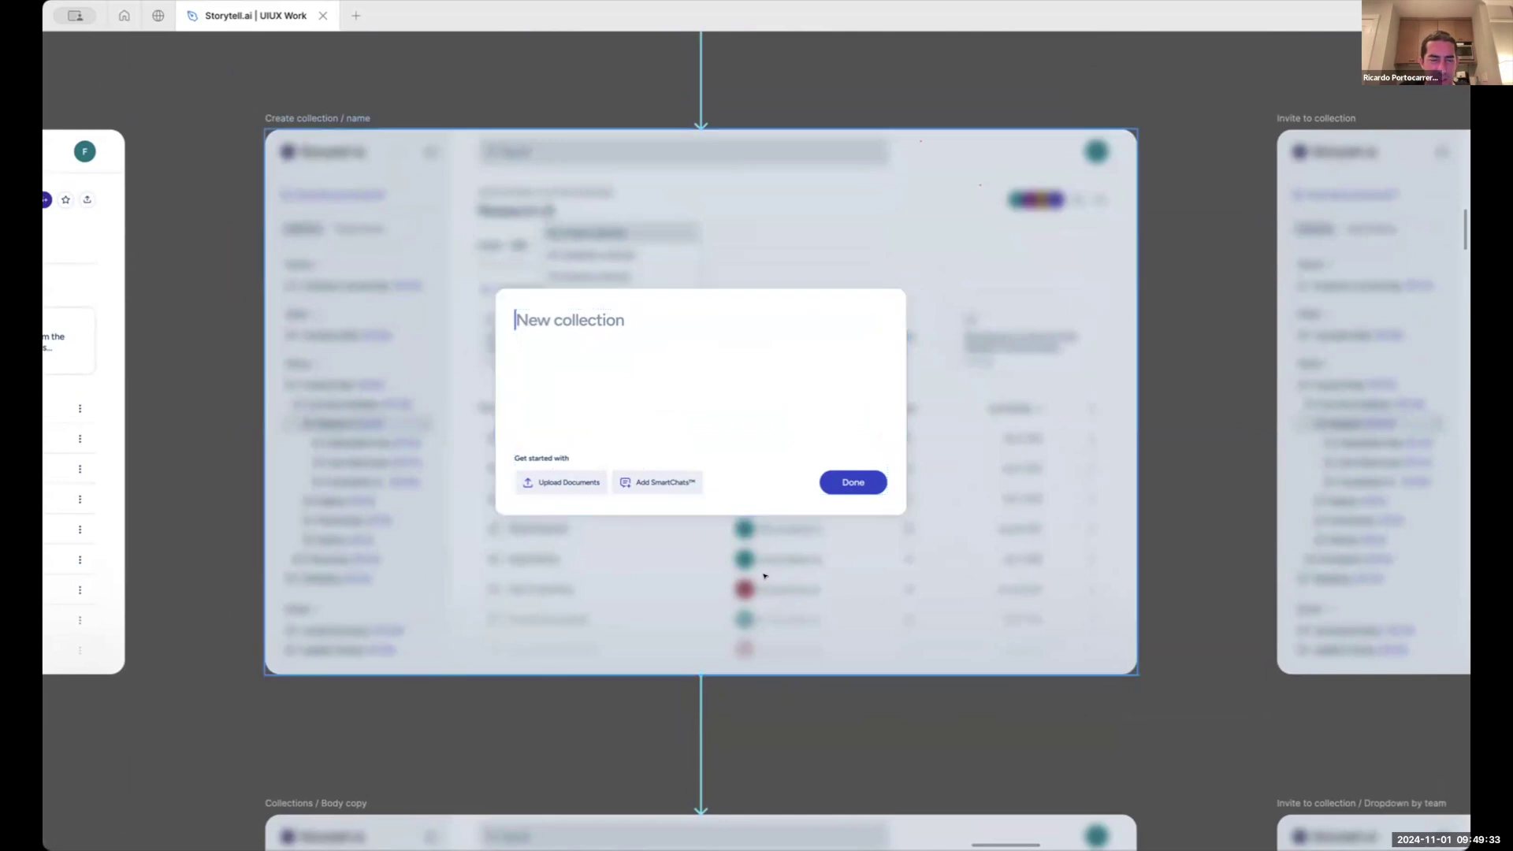
# Follow the Create collection flow on to the Body copy mockup and examine the Surveys title and description in its dialog
pyautogui.scroll(-2, 698, 495)
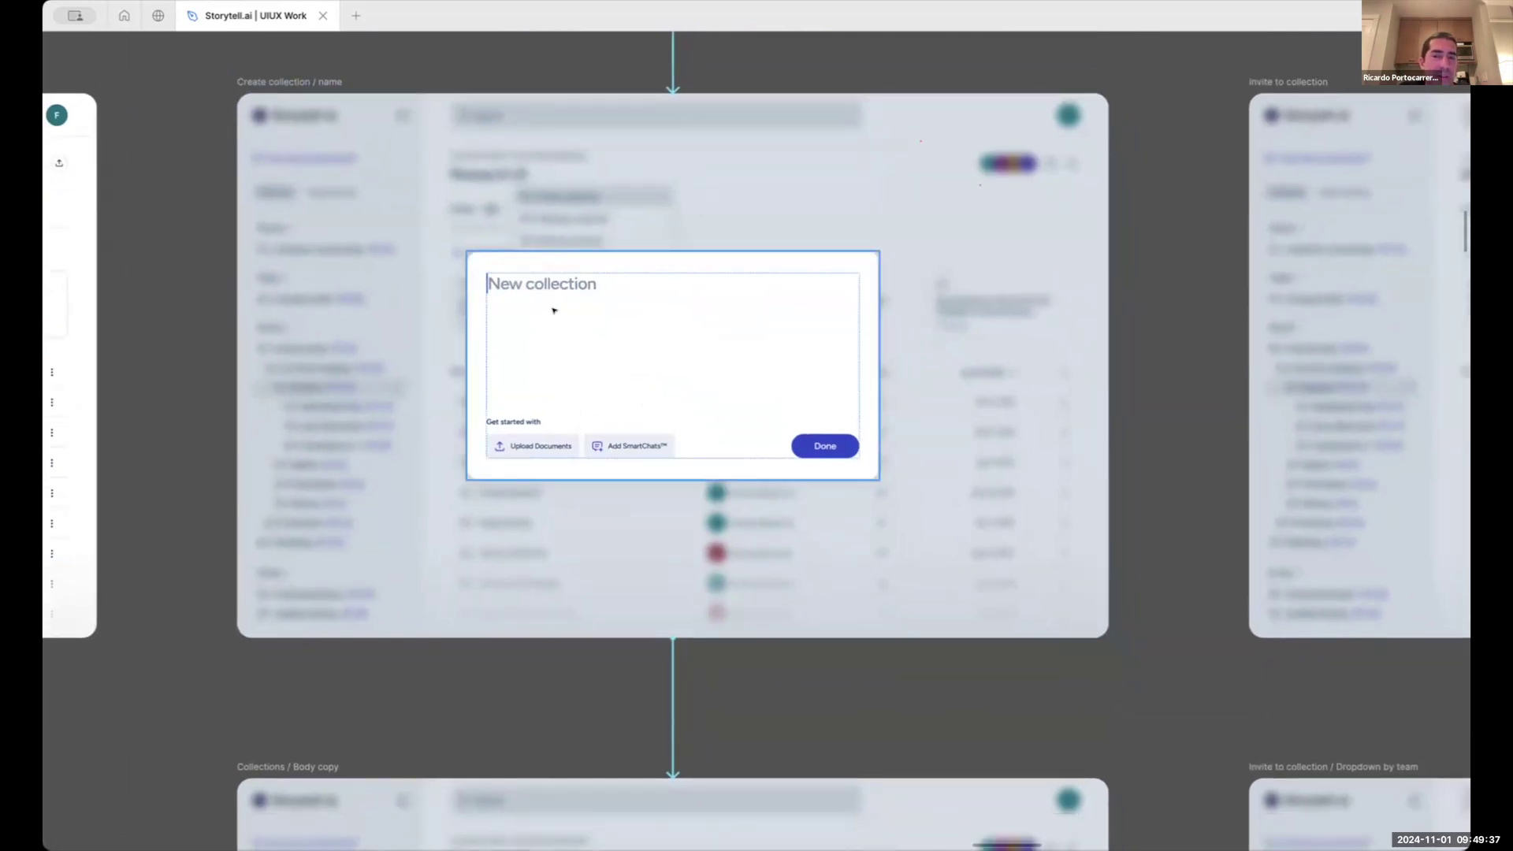
pyautogui.scroll(-10, 625, 533)
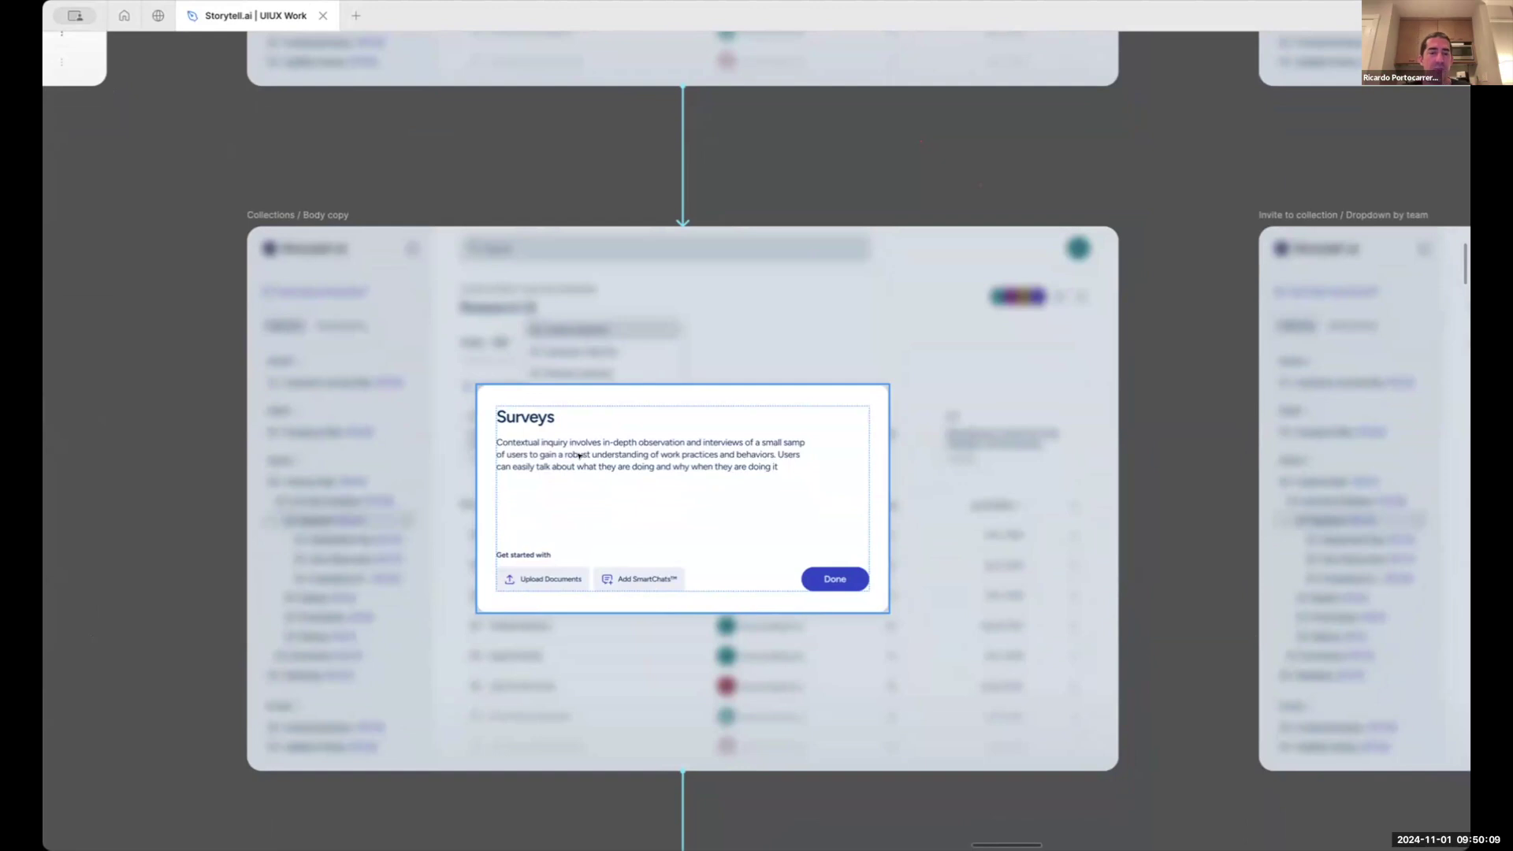
pyautogui.click(607, 466)
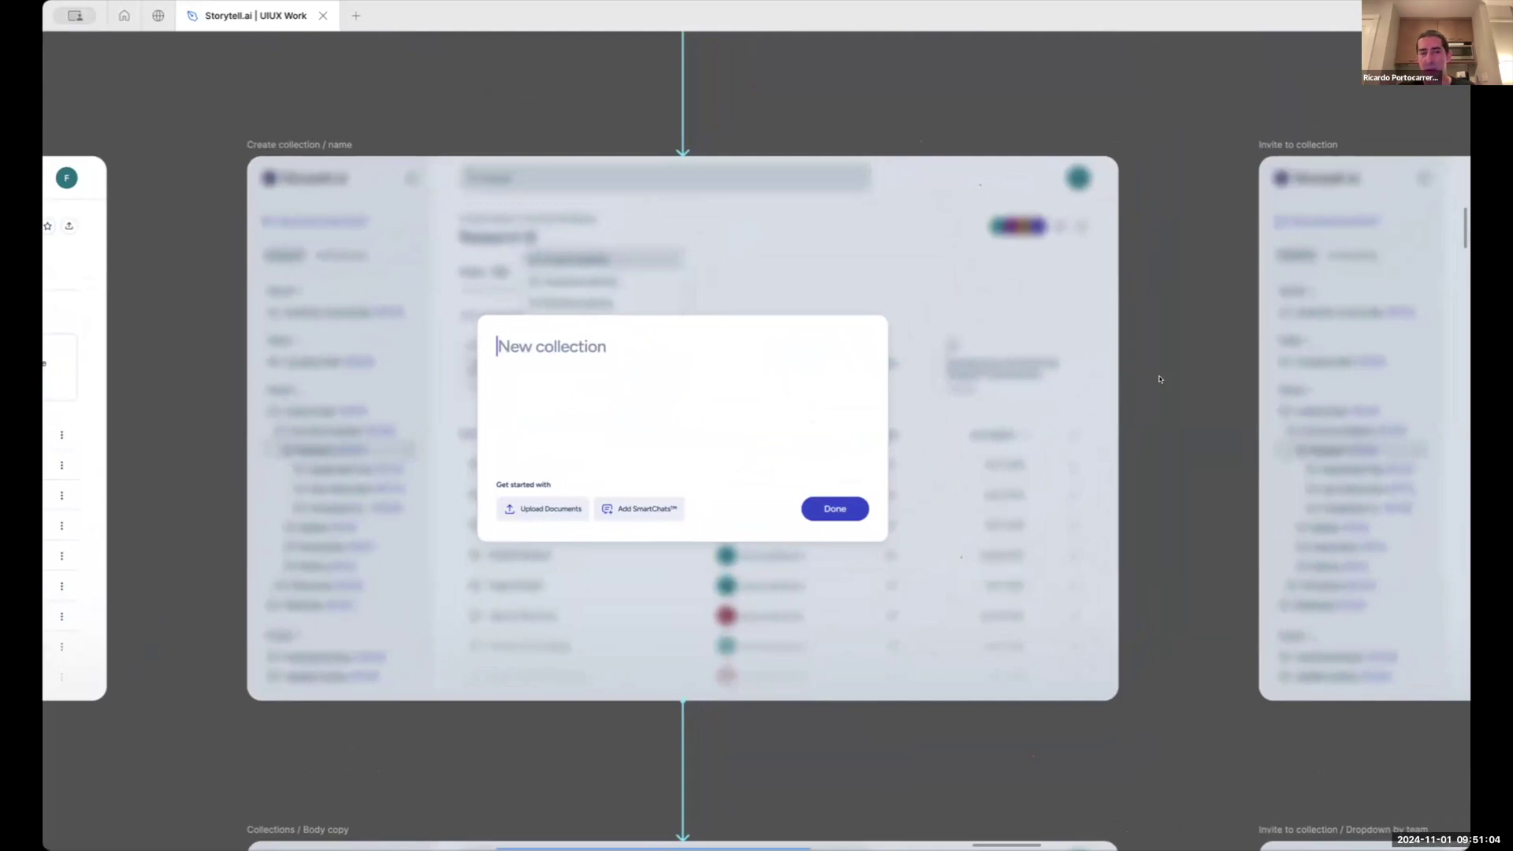
# Retrace the Create collection flow between the naming dialog and the in-context menu, and inspect the Research collection's menu options close up
pyautogui.scroll(10, 1159, 379)
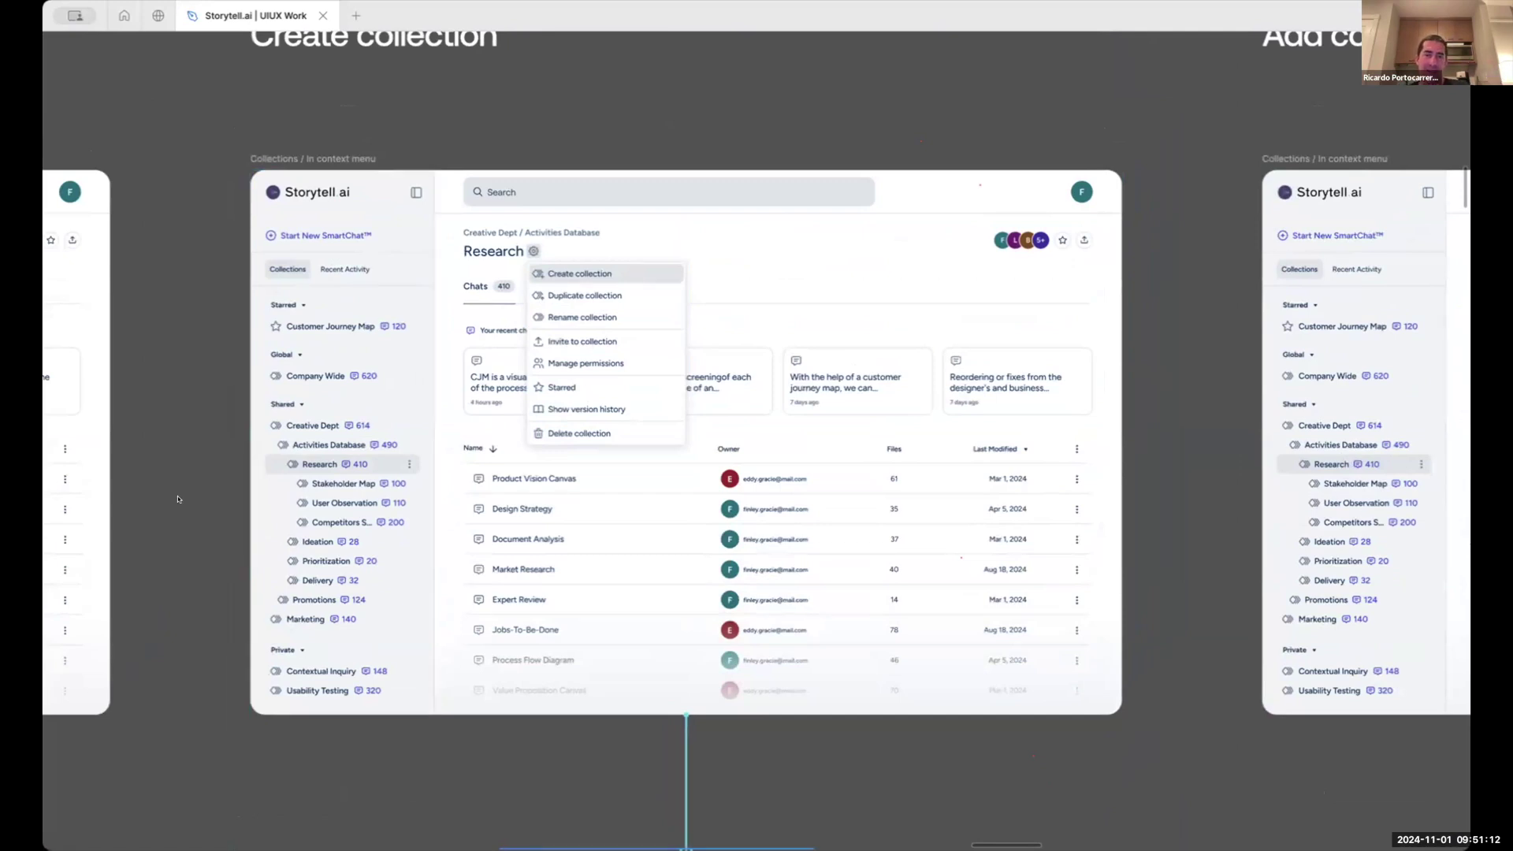
pyautogui.scroll(-10, 178, 499)
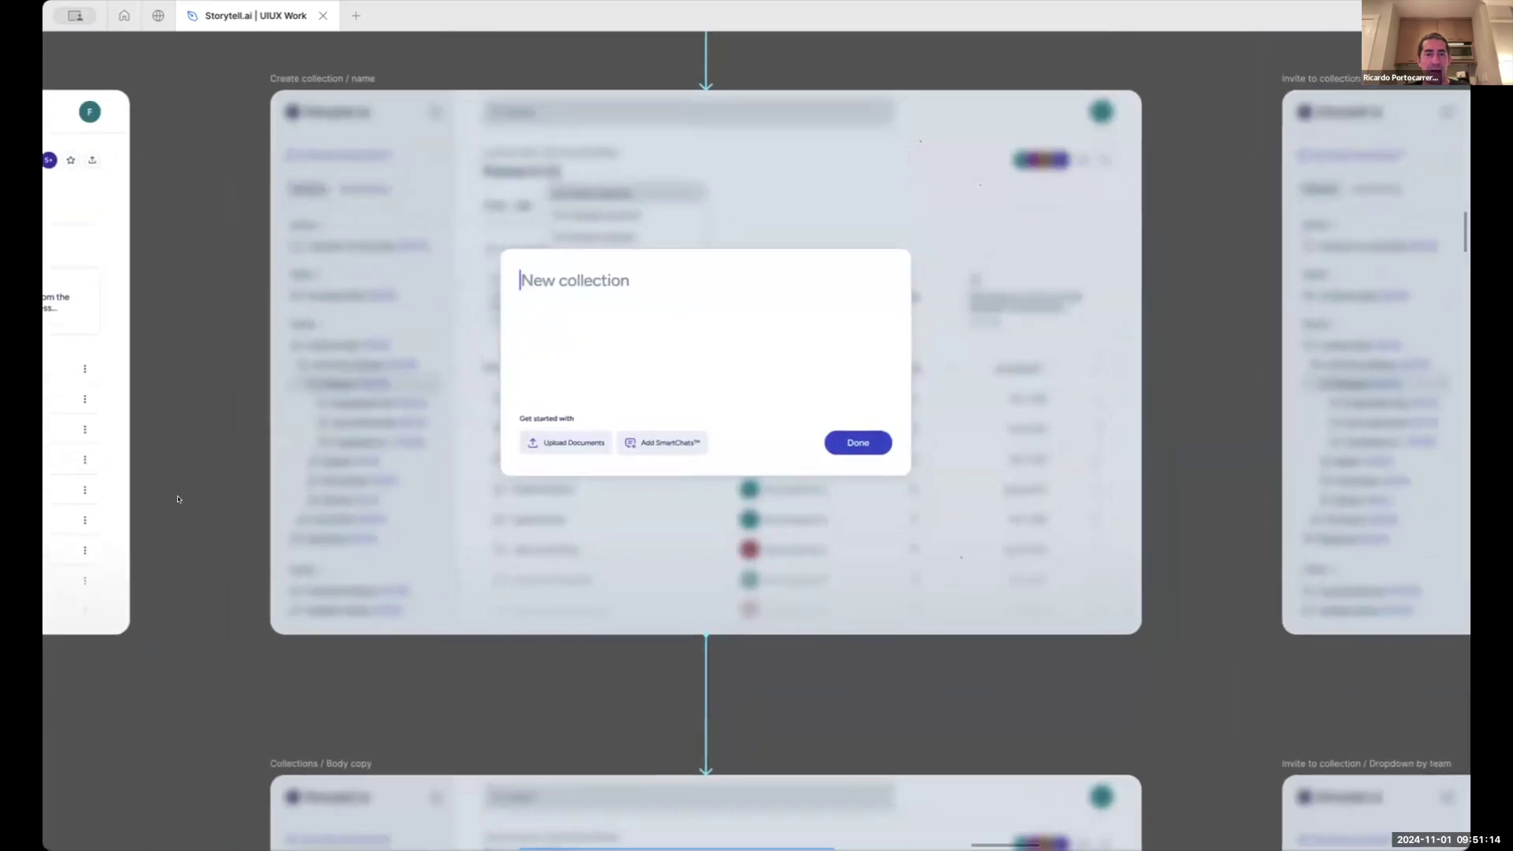
pyautogui.scroll(3, 652, 459)
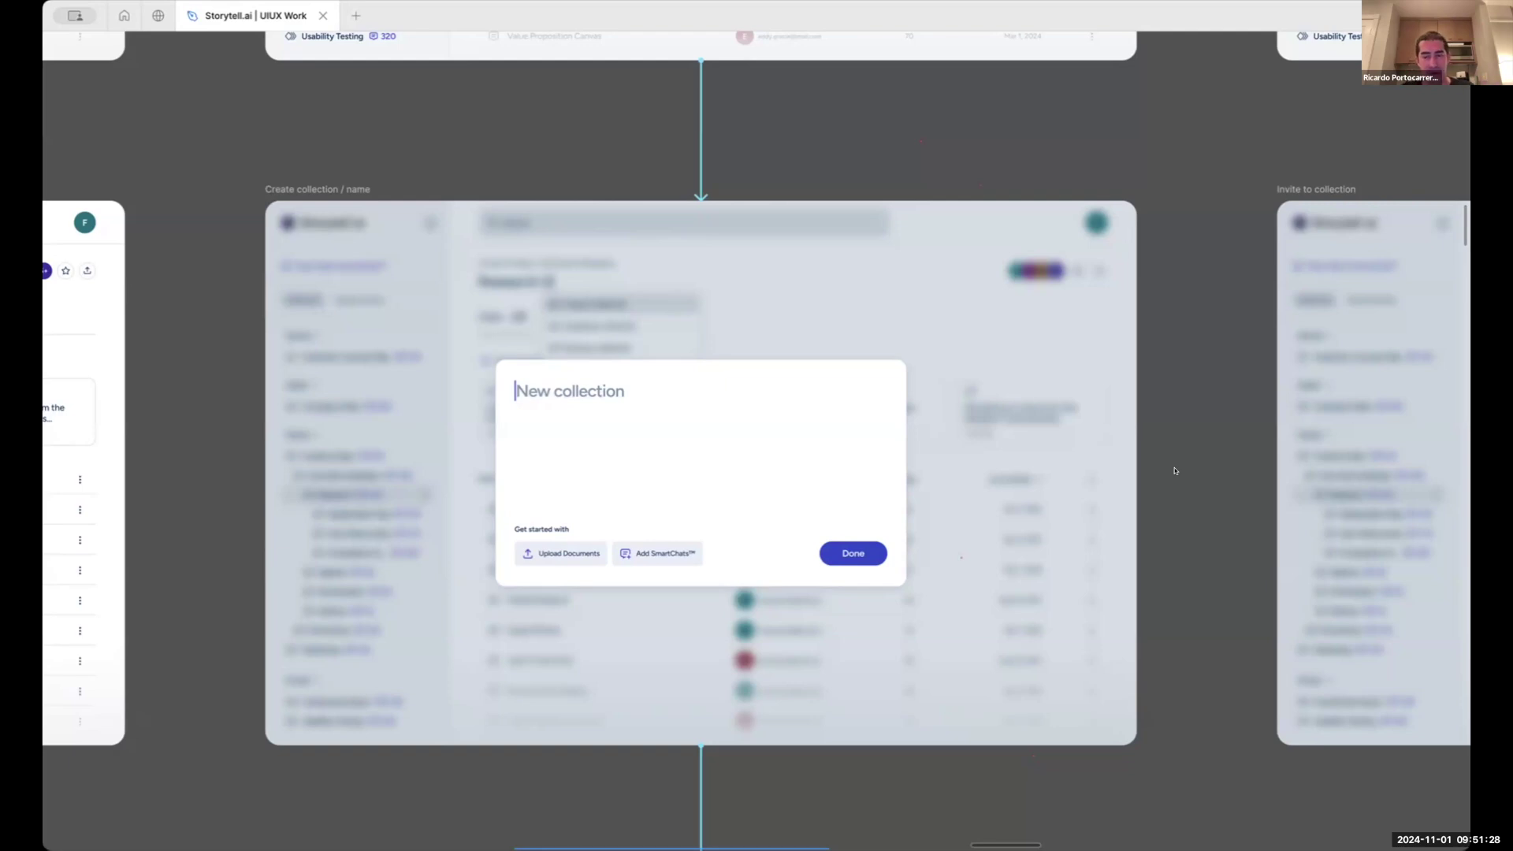
pyautogui.scroll(10, 1174, 471)
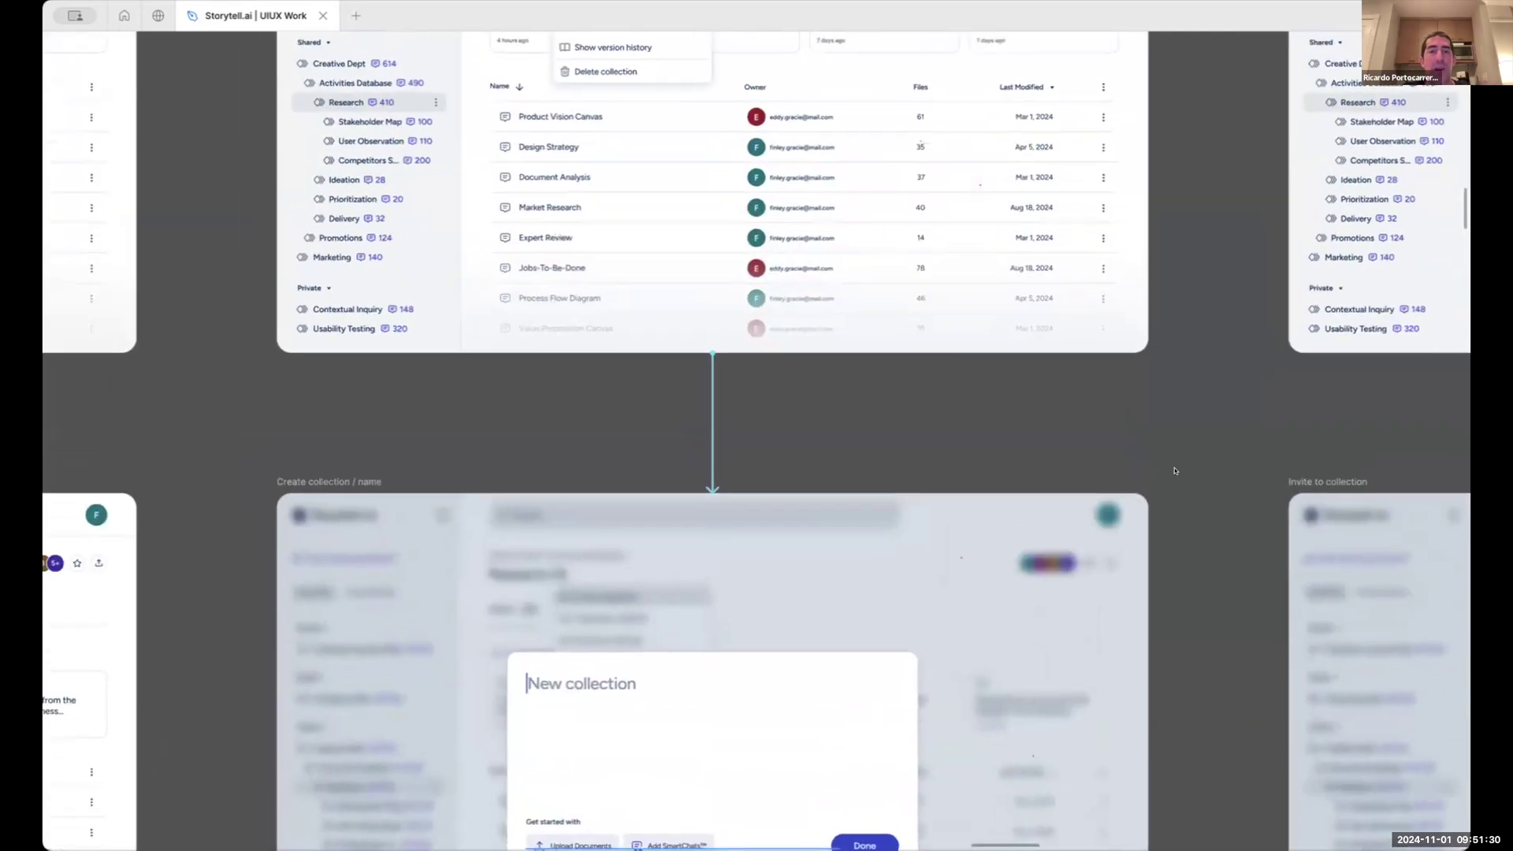
pyautogui.scroll(1, 1194, 355)
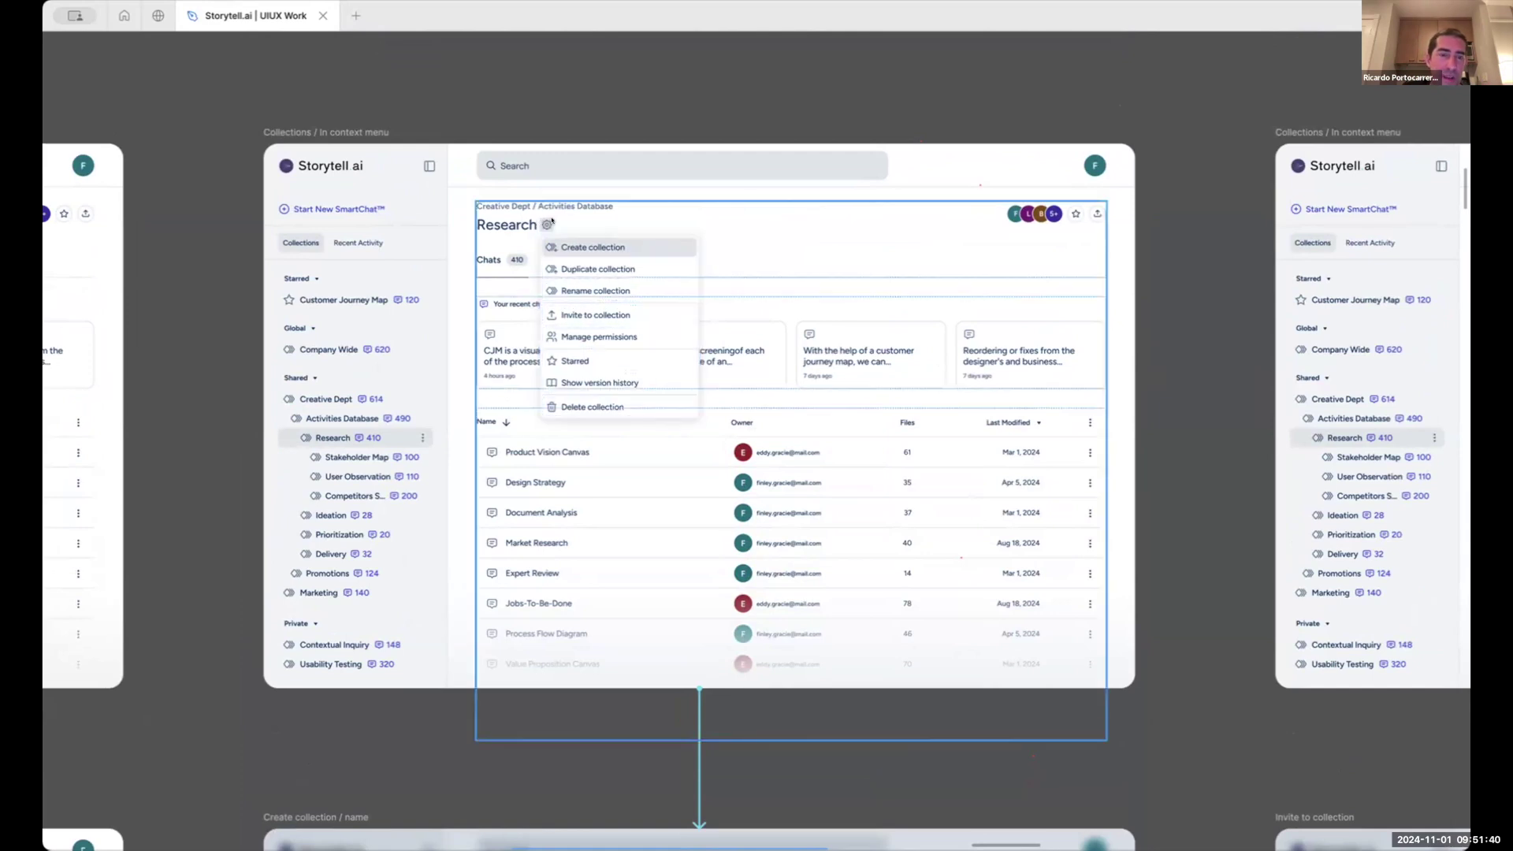
pyautogui.scroll(5, 550, 223)
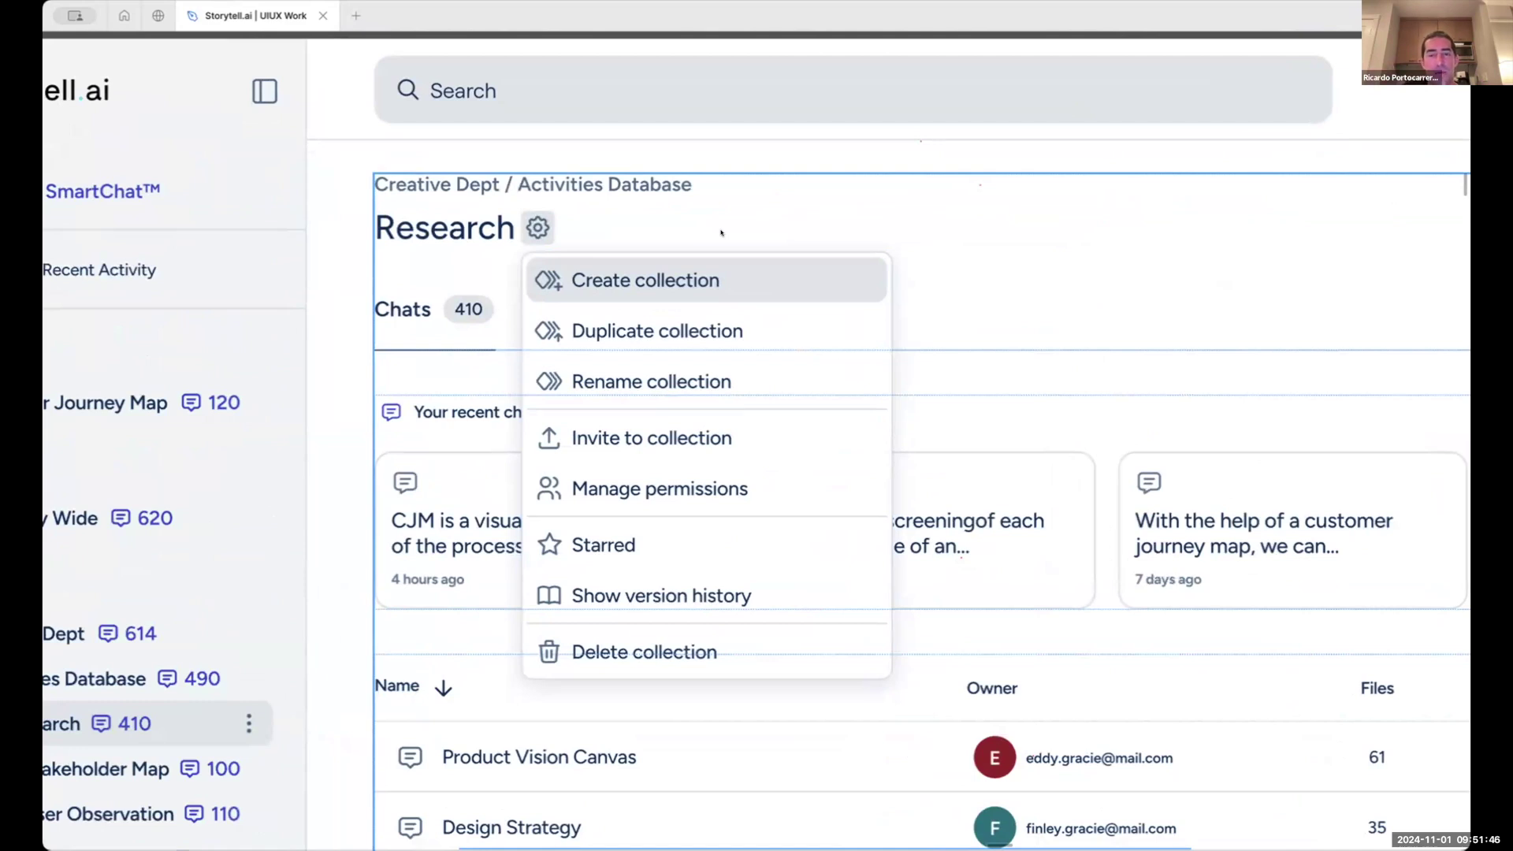
# Select the Create collection heading and view its flow alongside the neighbouring Add collaborator by team flow
pyautogui.scroll(-5, 752, 239)
pyautogui.click(972, 126)
pyautogui.hscroll(3, 918, 190)
pyautogui.scroll(1, 918, 190)
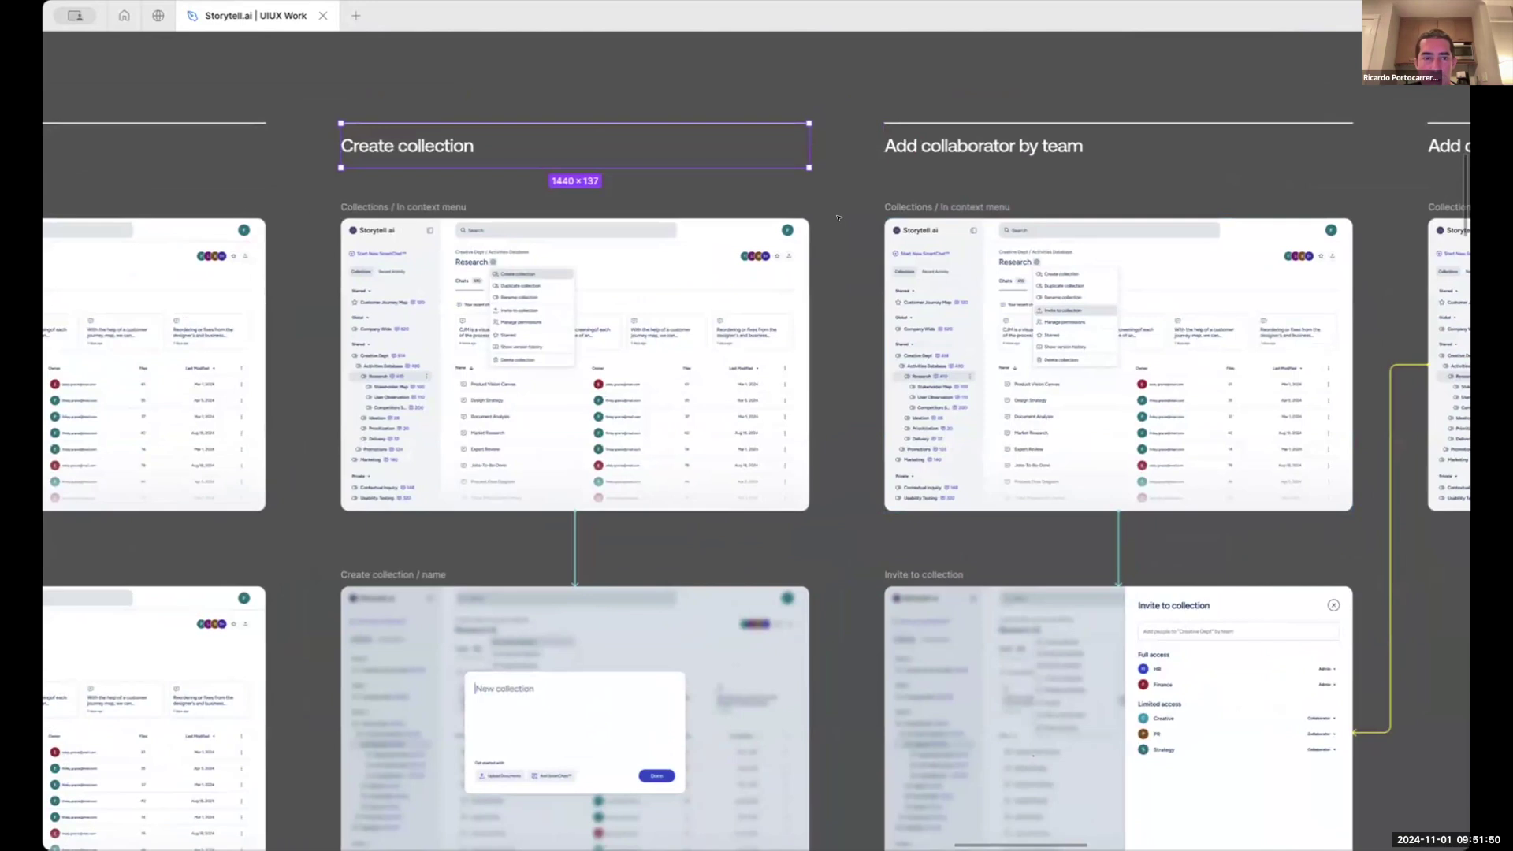